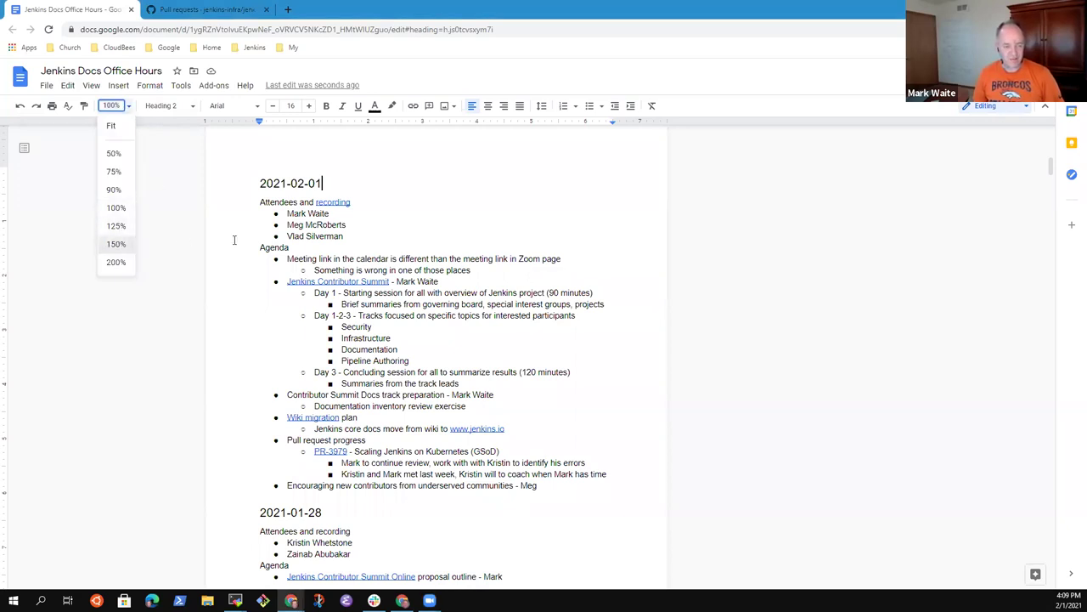
Set the page zoom to 150% and highlight the Jenkins Contributor Summit item in the 2021-02-01 agenda
left_click(116, 244)
scroll(343, 235, "down", 1)
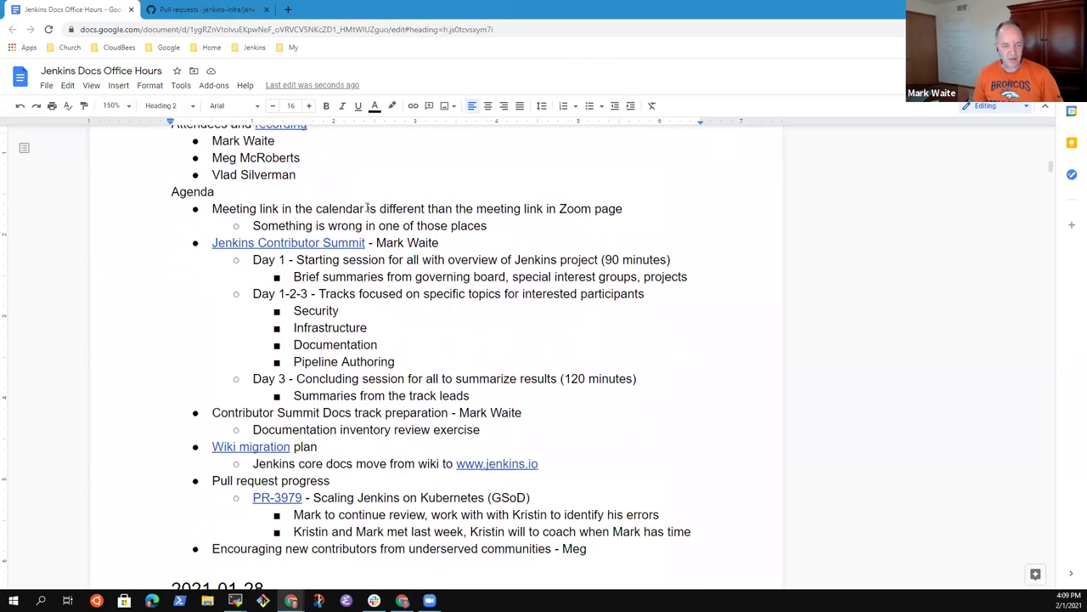
left_click(340, 208)
key("shift+End")
key("Down")
key("Down")
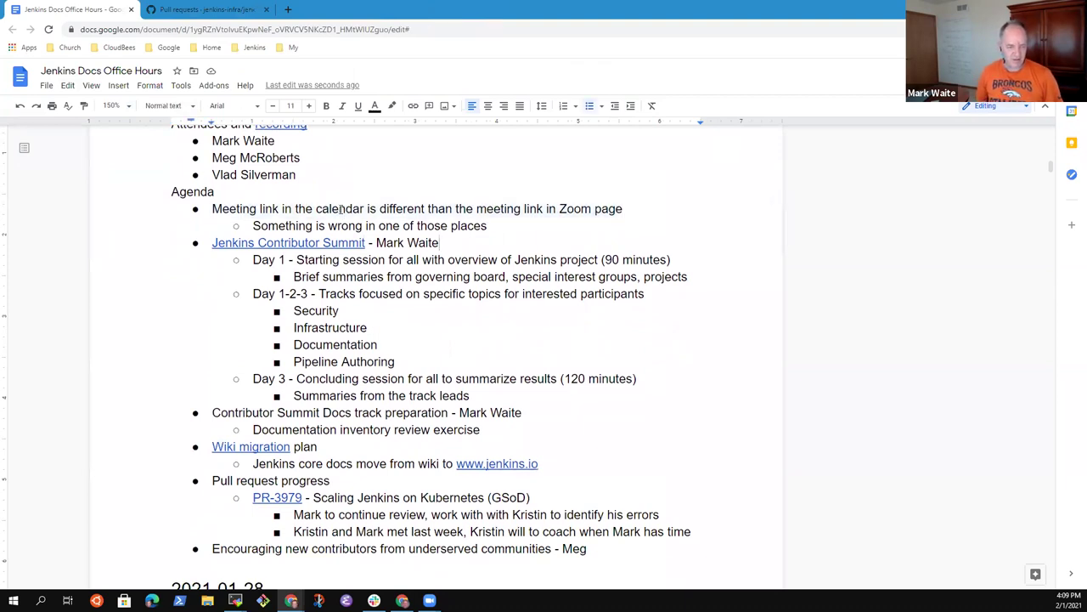
key("shift+Home")
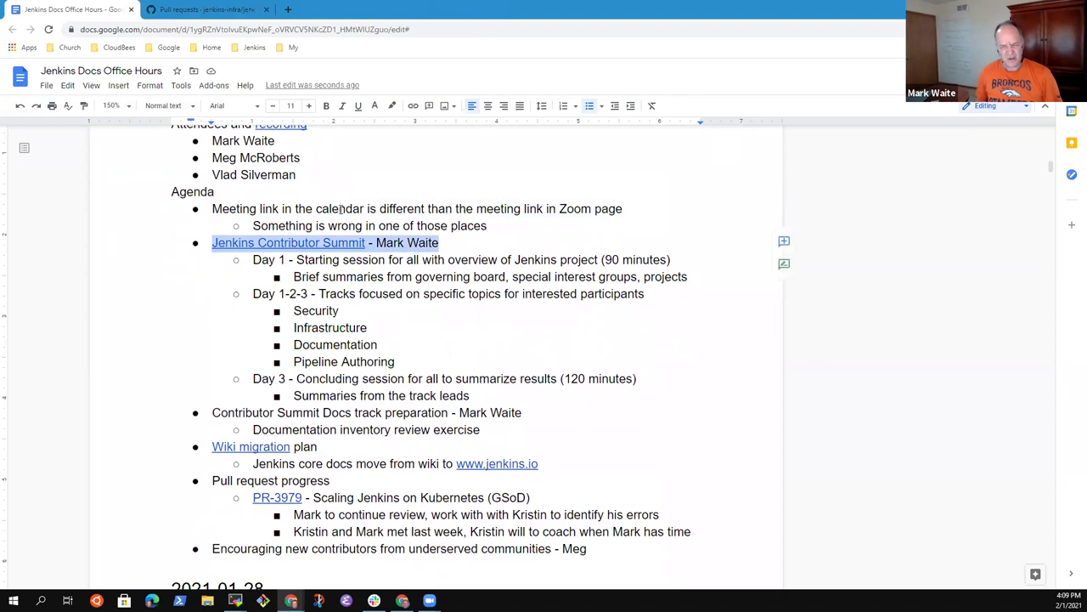
Highlight the Contributor Summit Docs track preparation item in the 2021-02-01 agenda
key("Down")
key("Down")
key("Down")
key("Down")
key("Down")
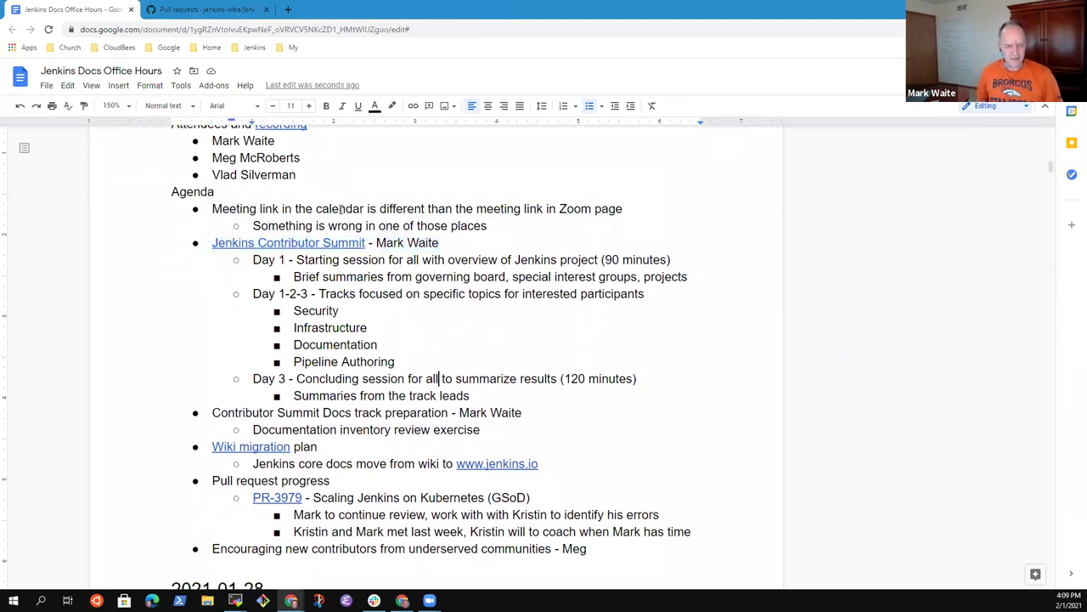
key("Down")
key("Down")
key("Home")
key("shift+End")
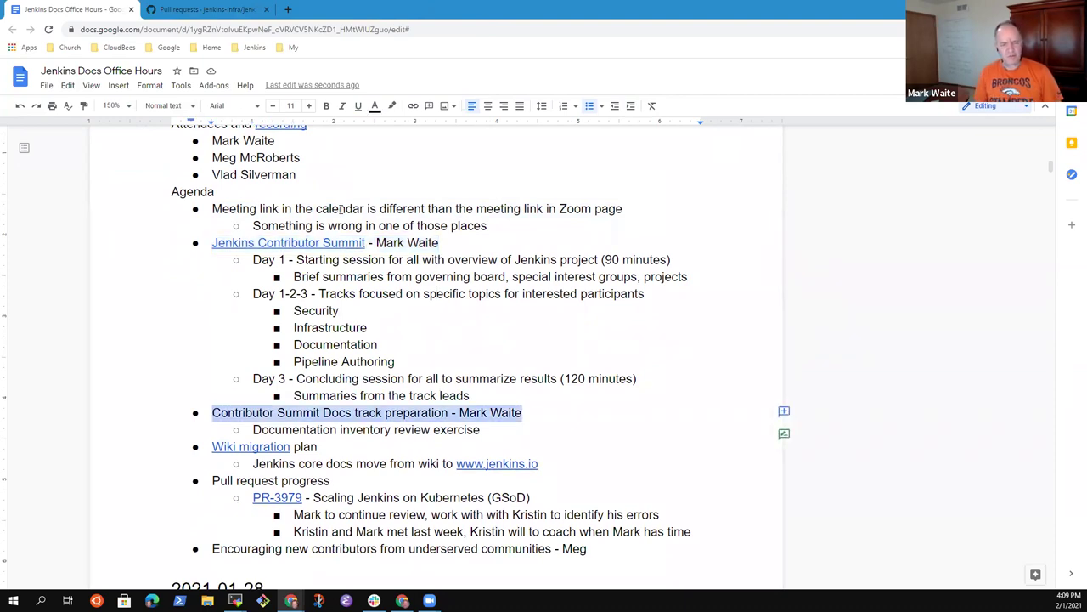
Highlight the Wiki migration plan item and the Pull request progress item in turn
key("Down")
key("Down")
key("Home")
key("shift+End")
key("Down")
key("Down")
key("Home")
key("shift+End")
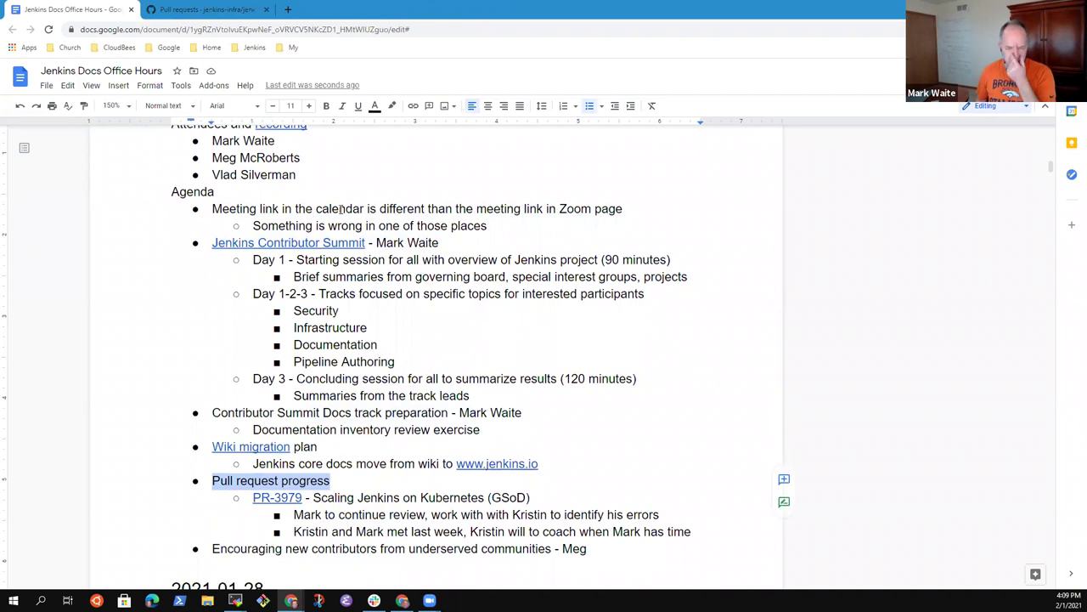
Highlight the agenda item on encouraging new contributors from underserved communities and place the cursor near its end
key("Down")
key("Down")
key("Down")
key("Down")
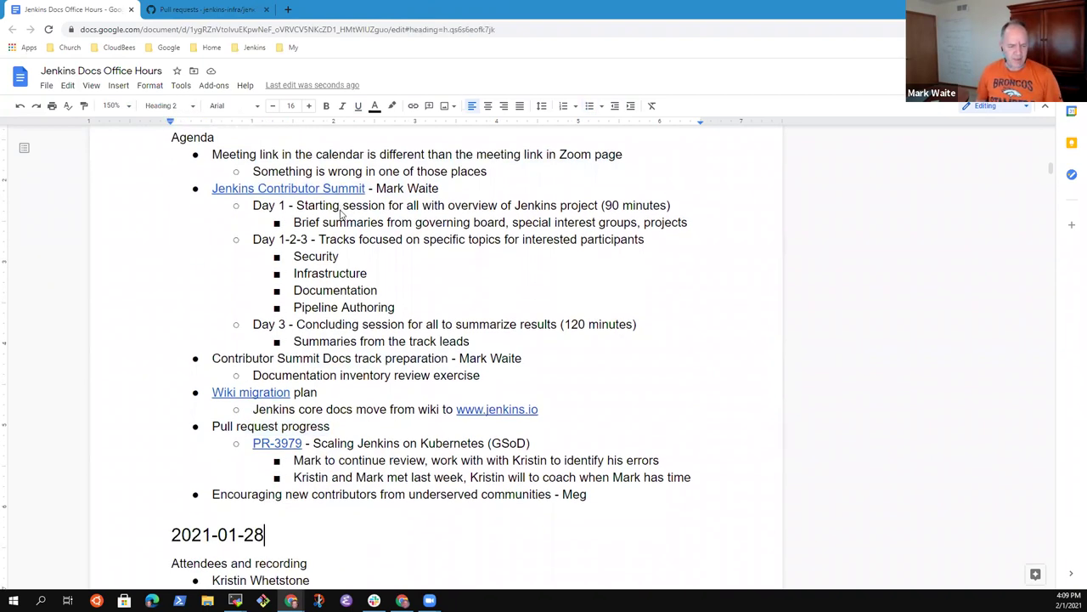
key("shift+End")
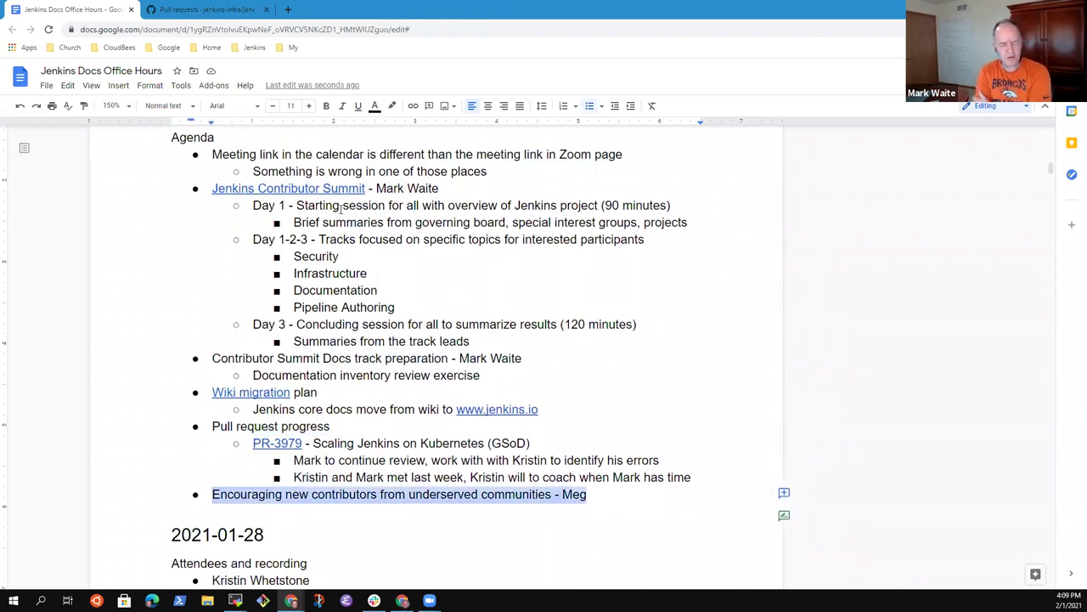
key("End")
key("ctrl+Left")
key("ctrl+Left")
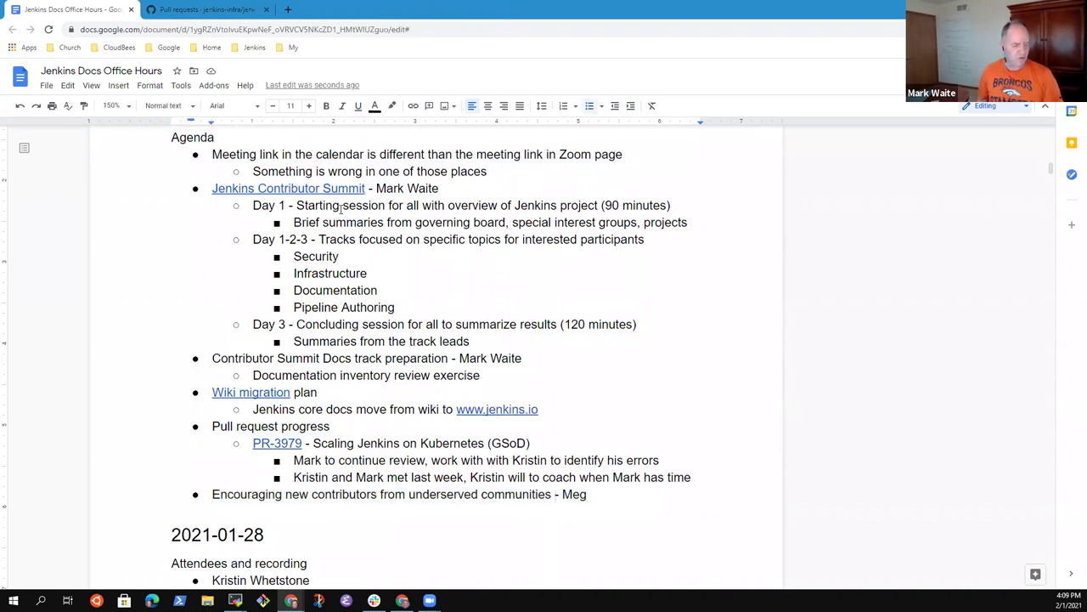
key("Up")
key("Up")
key("Up")
key("Up")
key("Up")
key("Up")
key("Up")
key("Up")
key("Up")
key("Up")
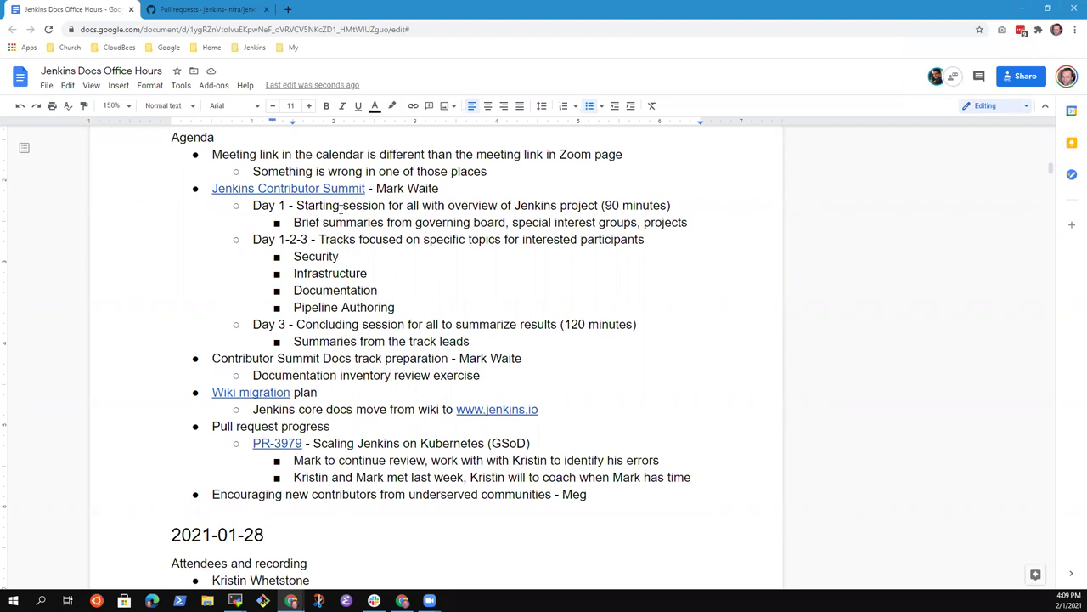
key("Down")
key("Down")
key("Down")
key("Down")
key("Down")
key("Down")
key("Down")
key("Down")
key("Down")
key("Down")
key("Down")
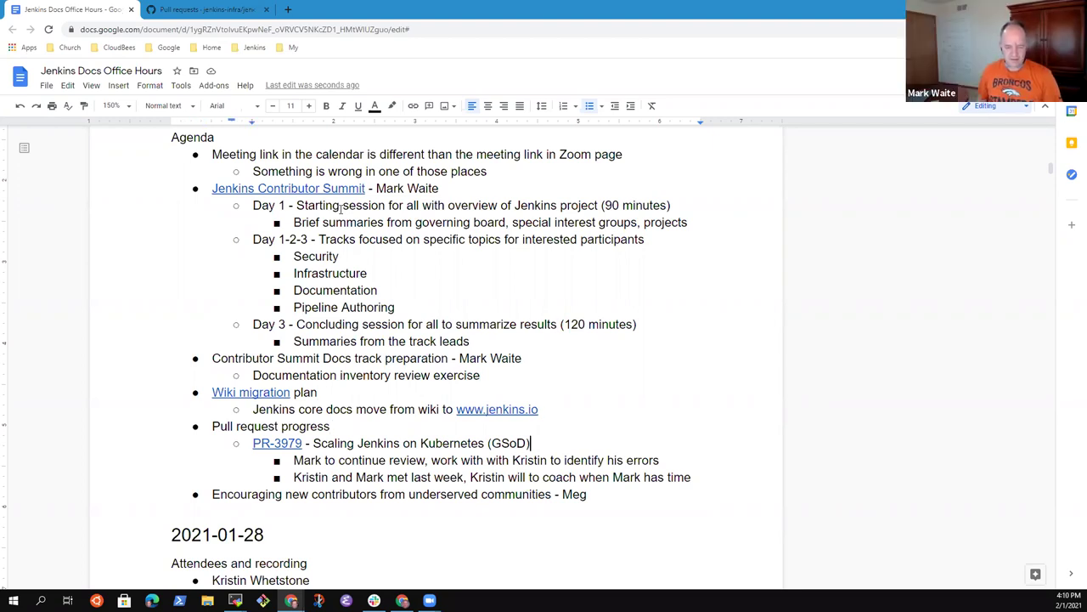
Add the sub-item "Nothing to report, will ping them" under the agenda item on encouraging new contributors from underserved communities
key("Up")
key("Down")
key("End")
key("Return")
key("Tab")
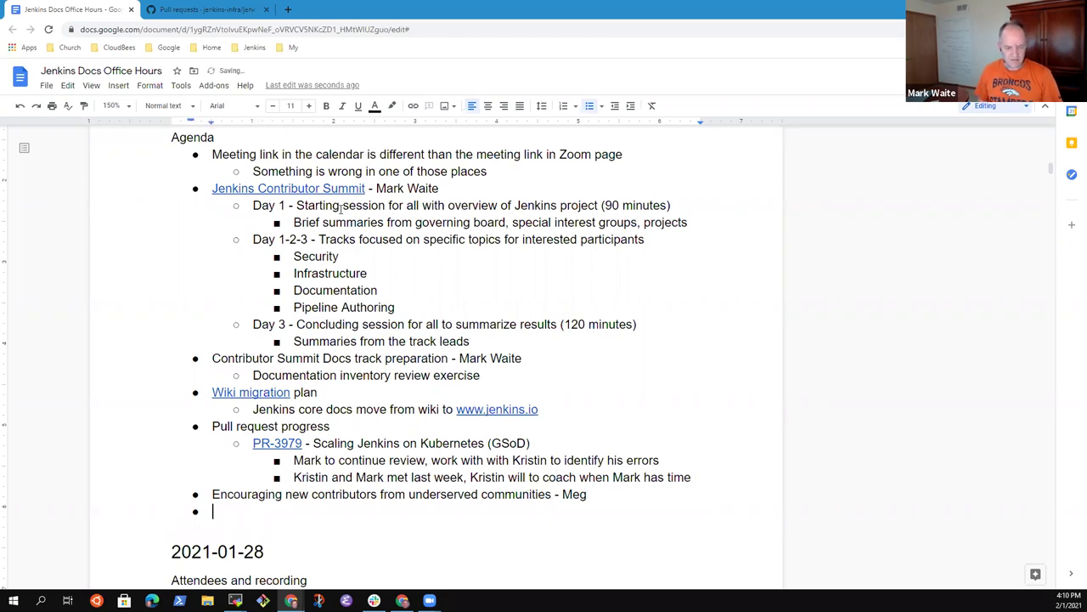
type("Nothing to repo")
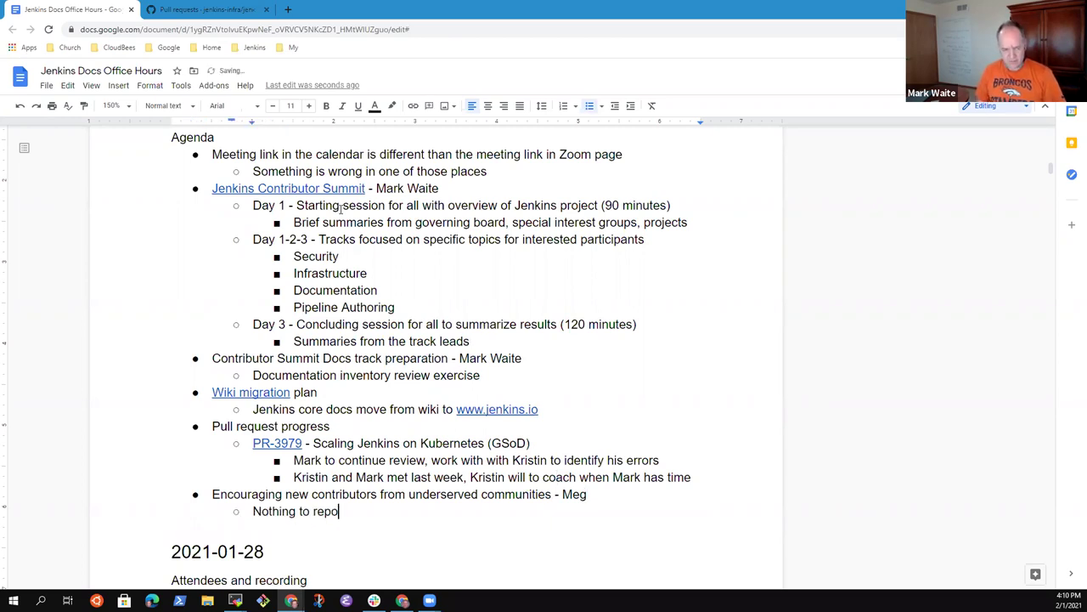
type("rt, will ping the")
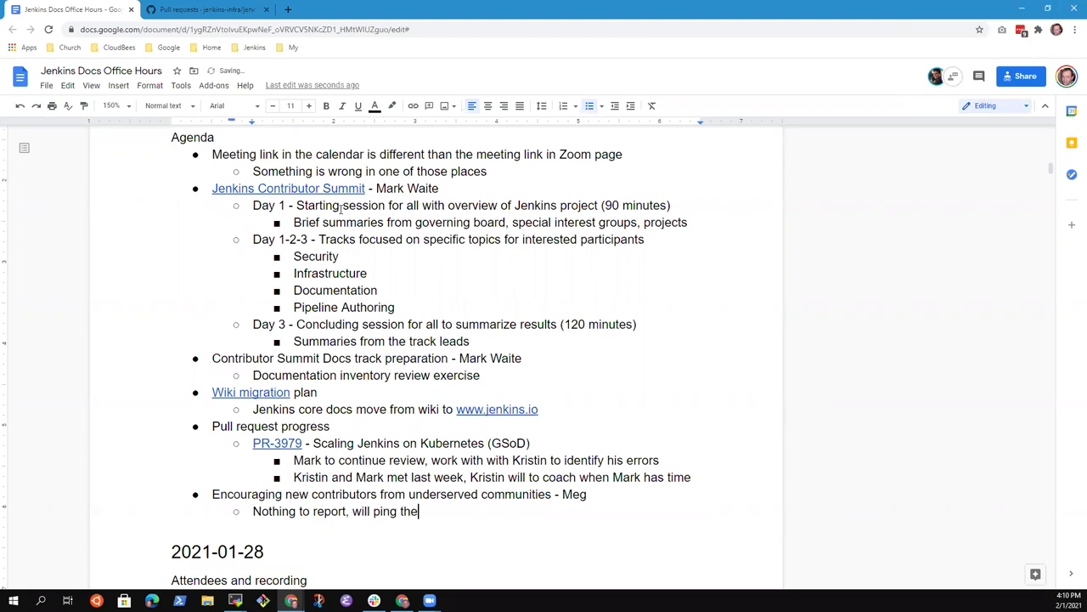
type("m")
Change "will" to "willing" in the coaching note under PR-3979
key("Up")
key("Up")
key("ctrl+Right")
key("ctrl+Right")
key("ctrl+Right")
type("ing")
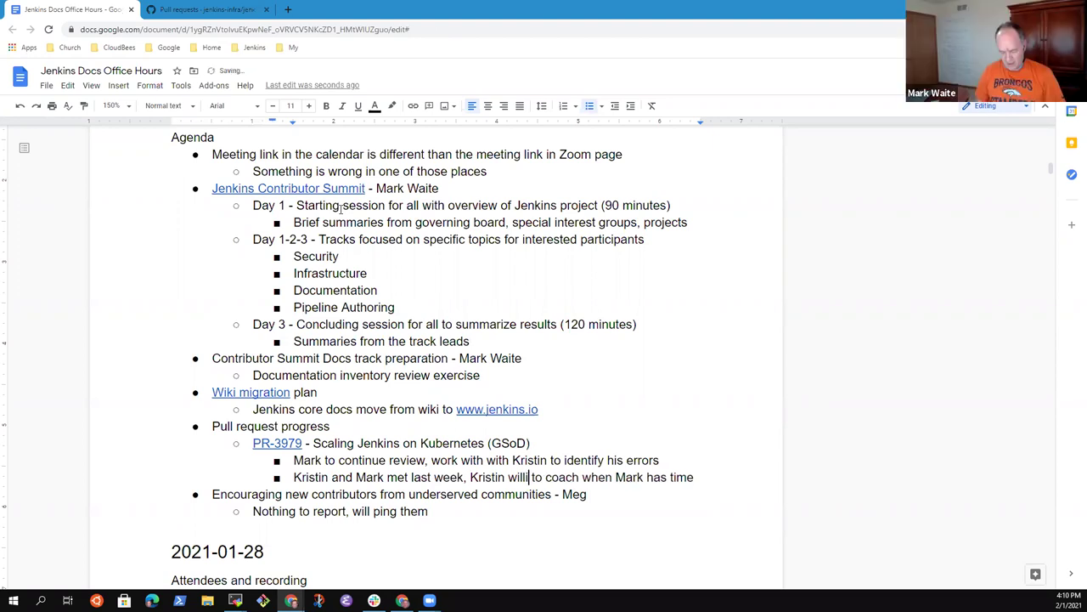
Delete the words "has time" and "when" from the coaching note under PR-3979
key("Down")
key("ctrl+shift+Left")
key("ctrl+shift+Left")
key("BackSpace")
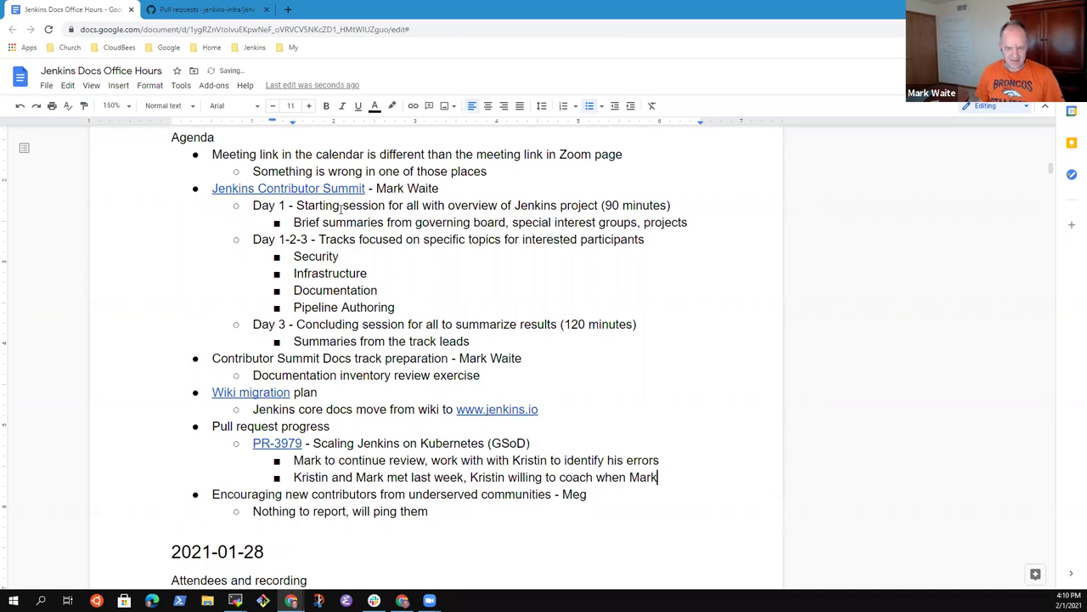
key("ctrl+Left")
key("ctrl+shift+Left")
key("BackSpace")
key("End")
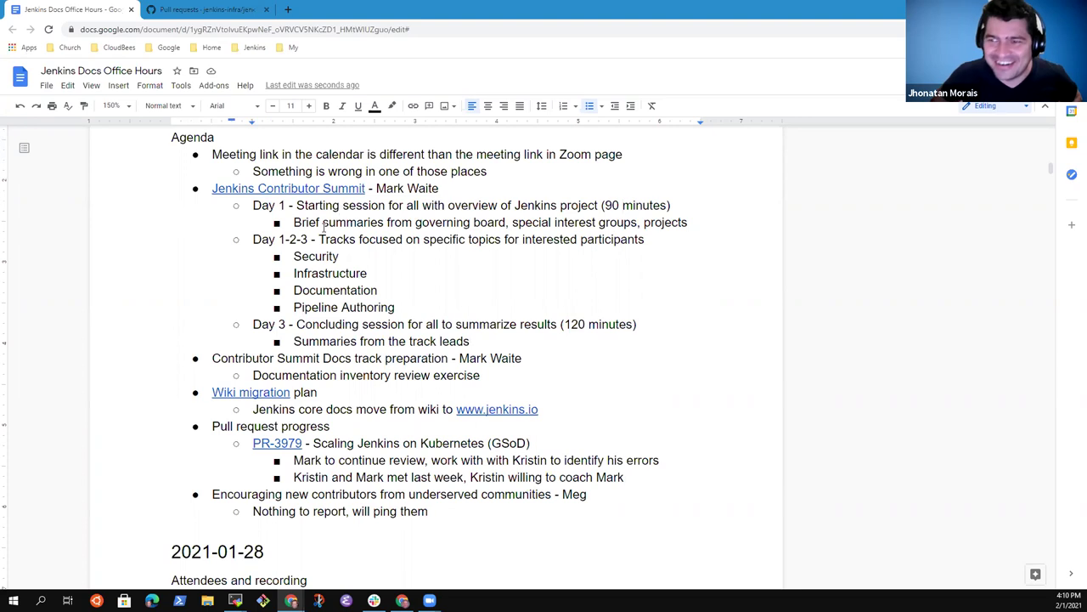
Review the meeting link item at the start of the agenda and highlight the Jenkins Contributor Summit item
key("Up")
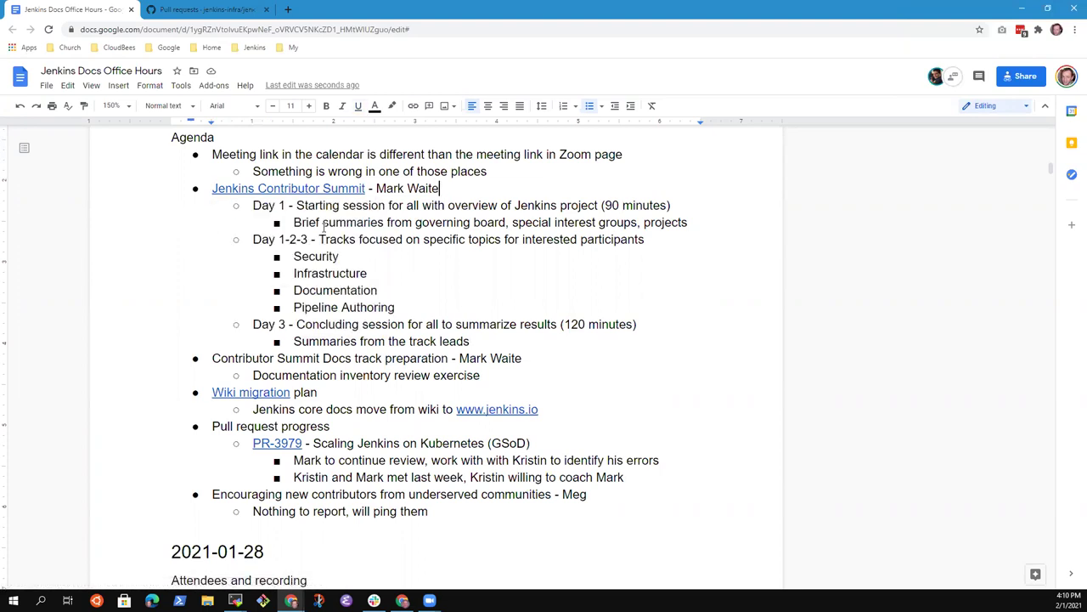
key("Home")
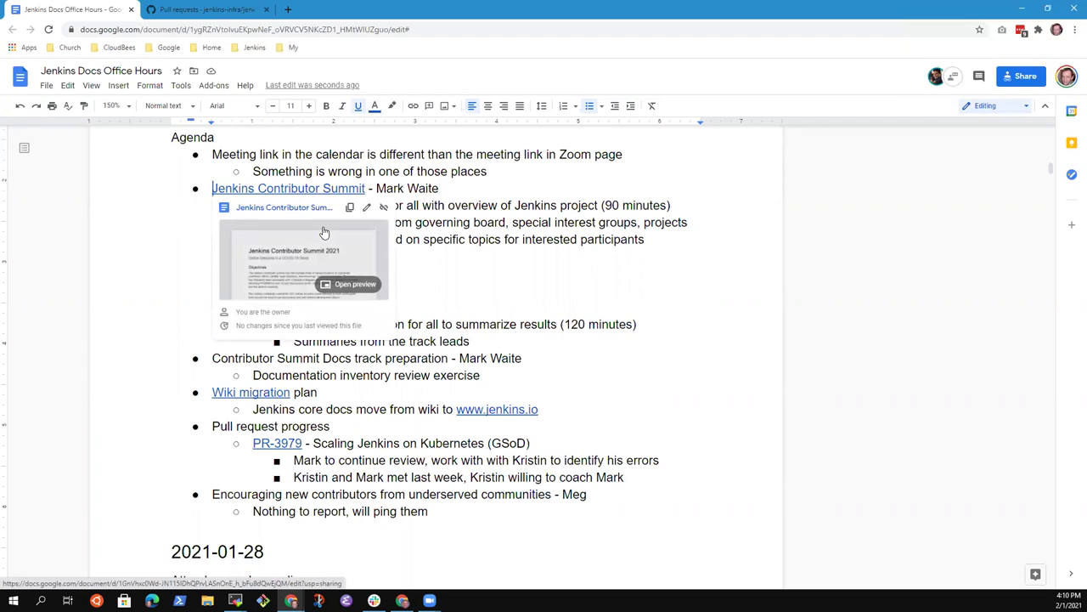
key("Up")
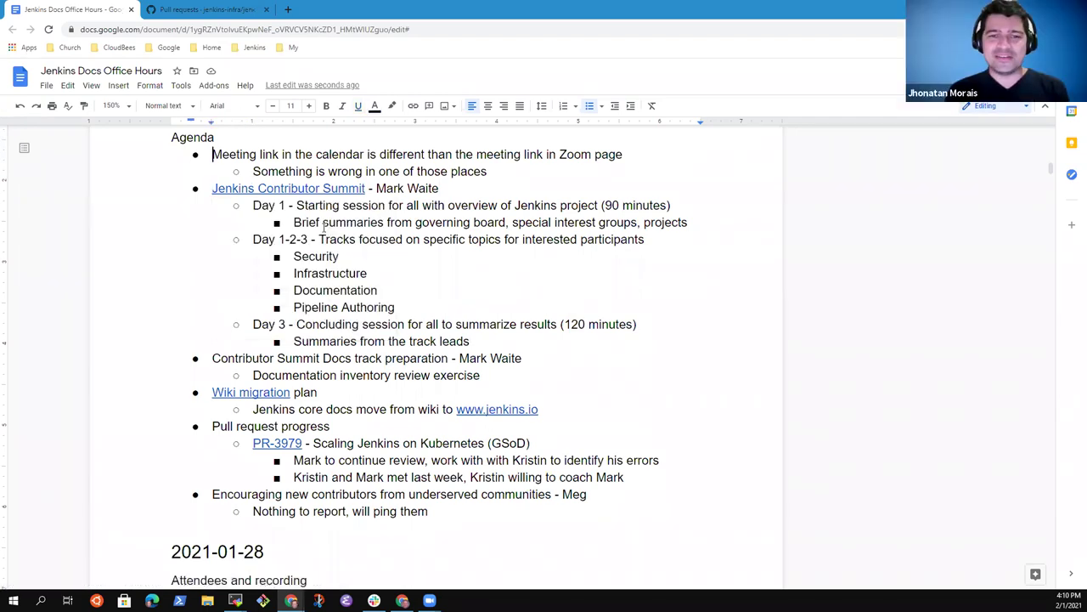
key("End")
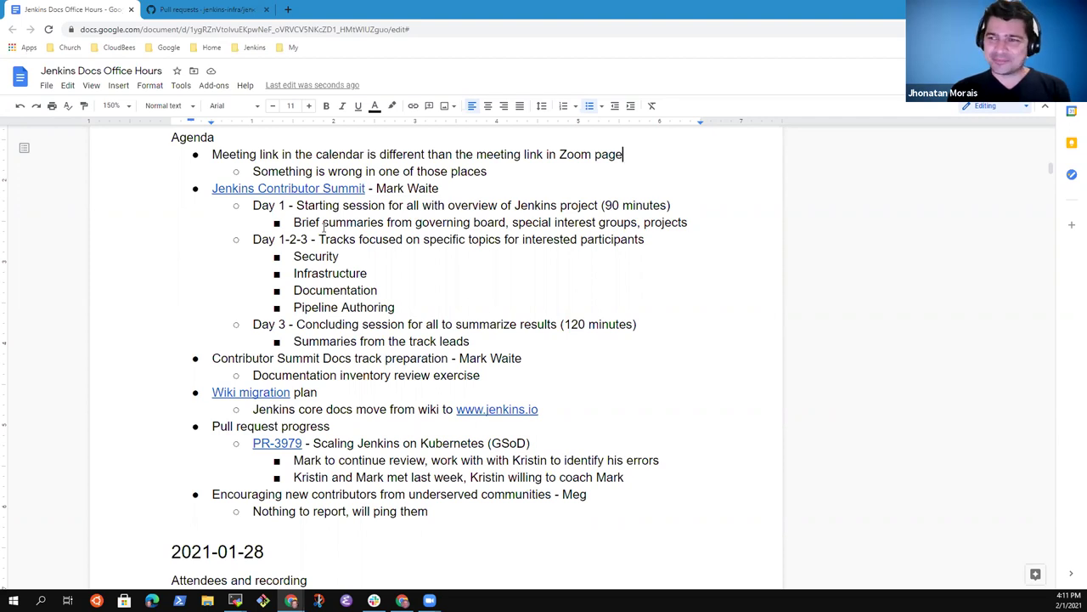
key("Down")
key("Down")
key("shift+Home")
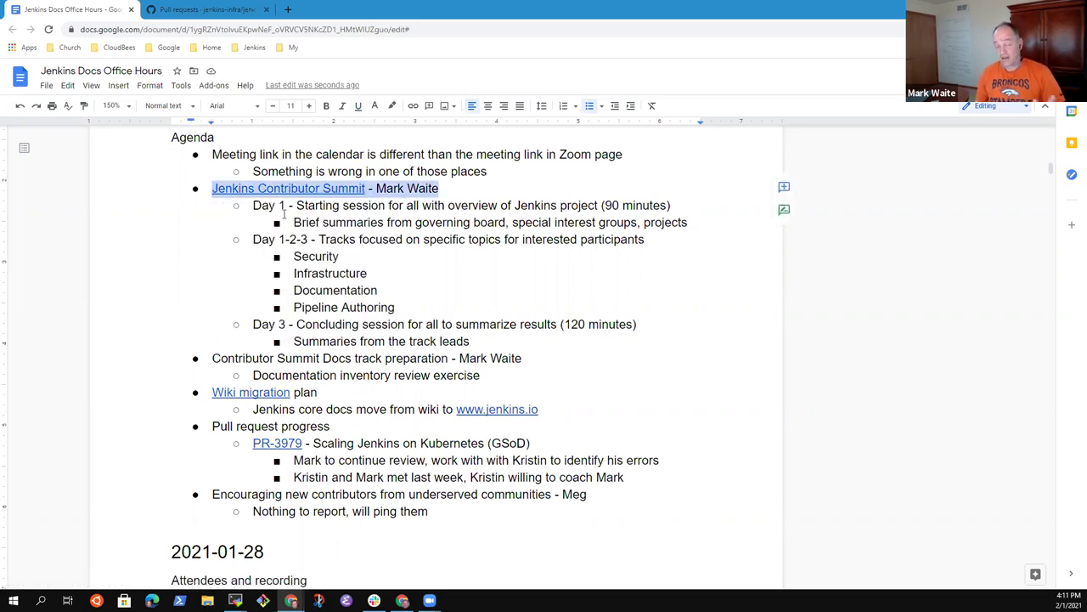
Open the document linked from the Jenkins Contributor Summit item and set its zoom to 150%
left_click(386, 189)
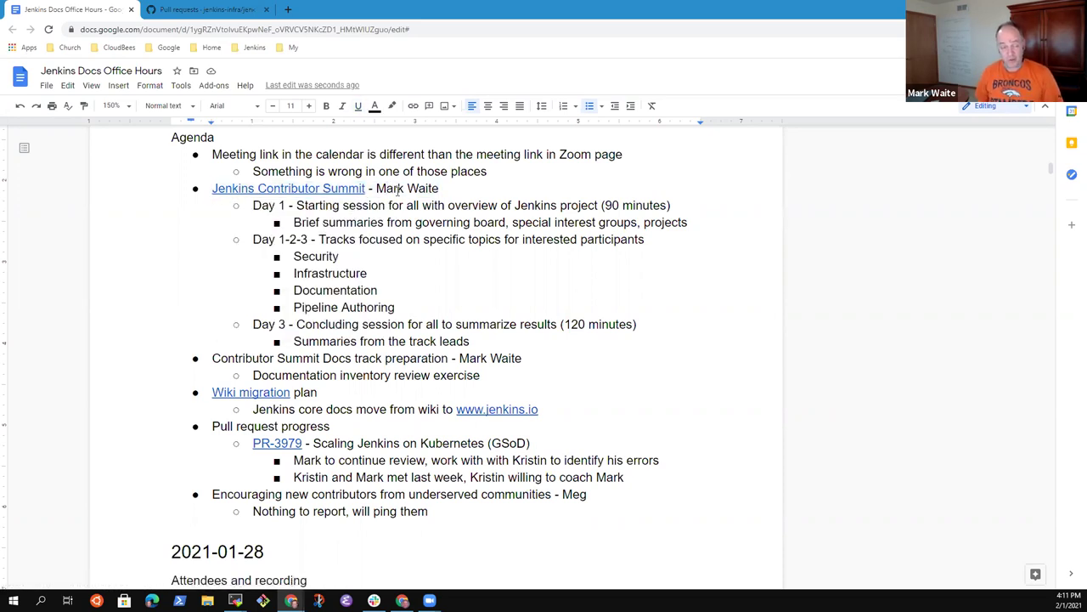
key("Home")
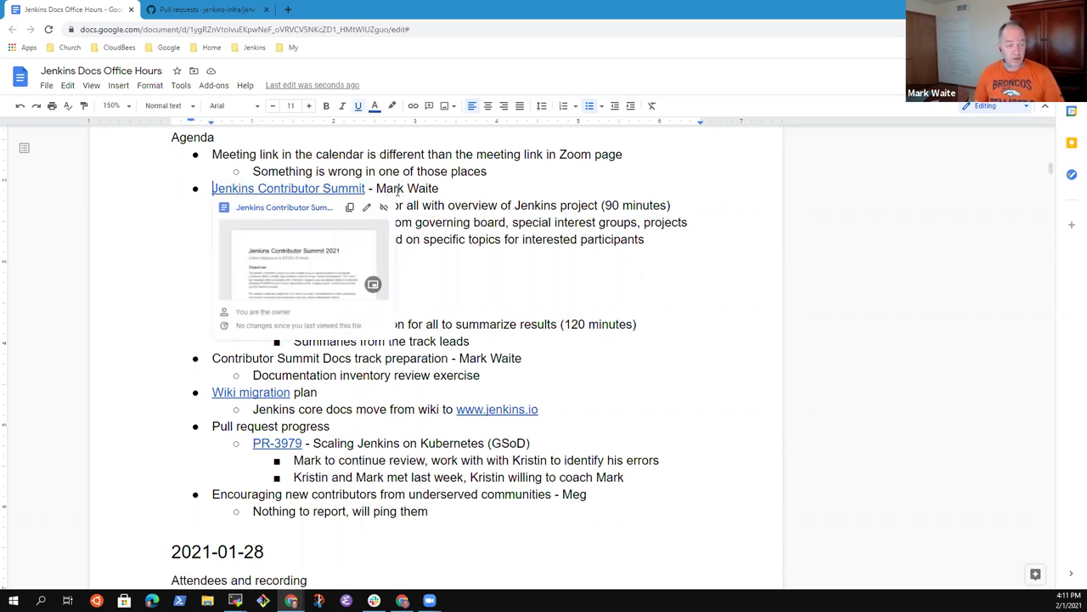
left_click(287, 208)
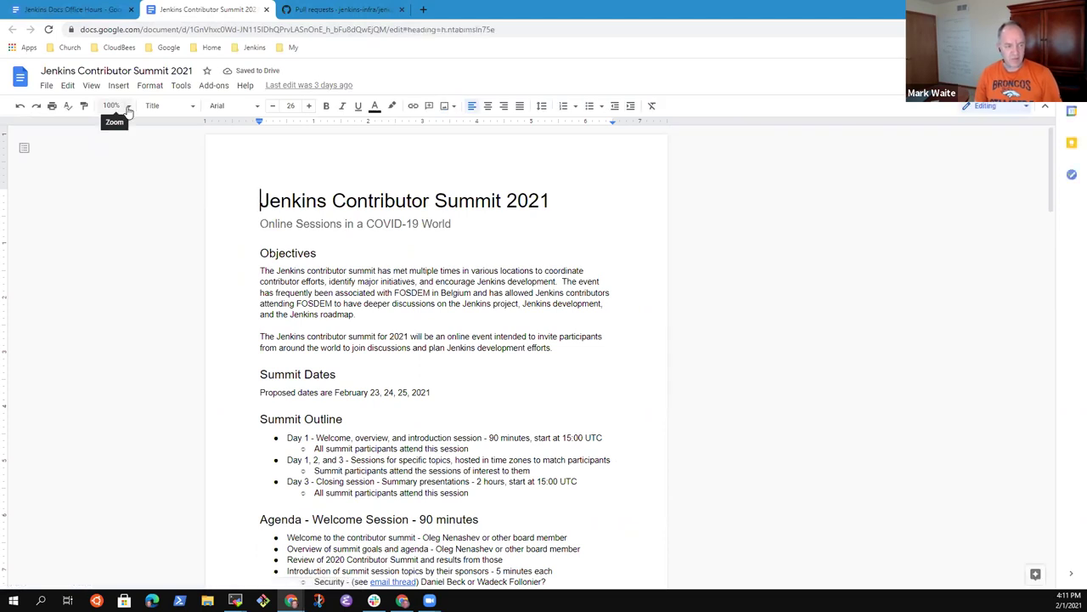
left_click(124, 105)
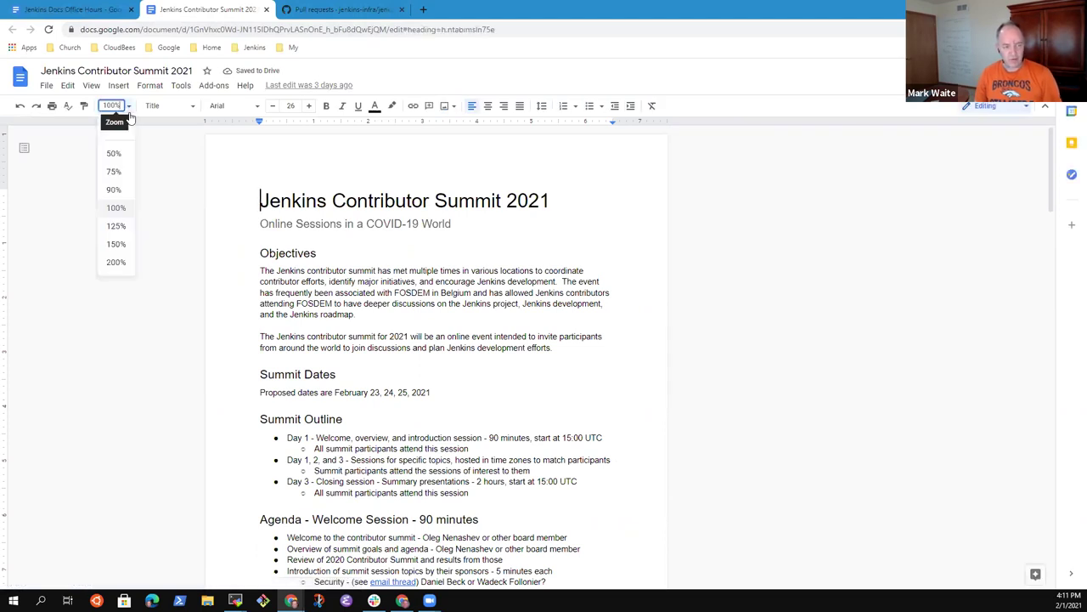
left_click(116, 244)
Highlight the phrase "FOSDEM in Belgium" in the Objectives section
scroll(419, 248, "down", 2)
left_click_drag(410, 244, 414, 255)
left_click(413, 256)
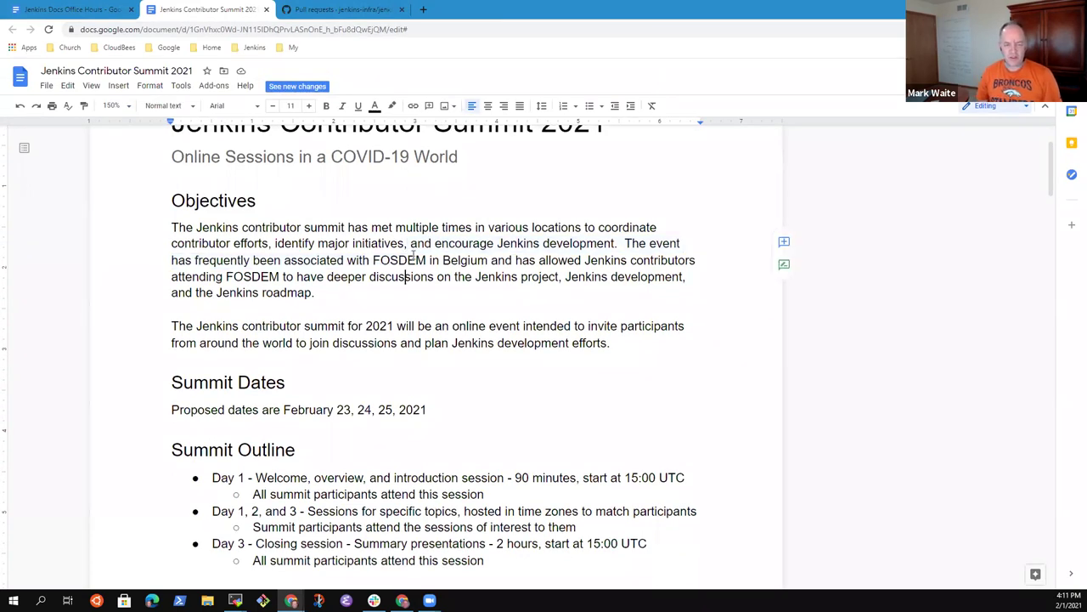
double_click(413, 255)
key("ctrl+shift+Right")
key("ctrl+shift+Right")
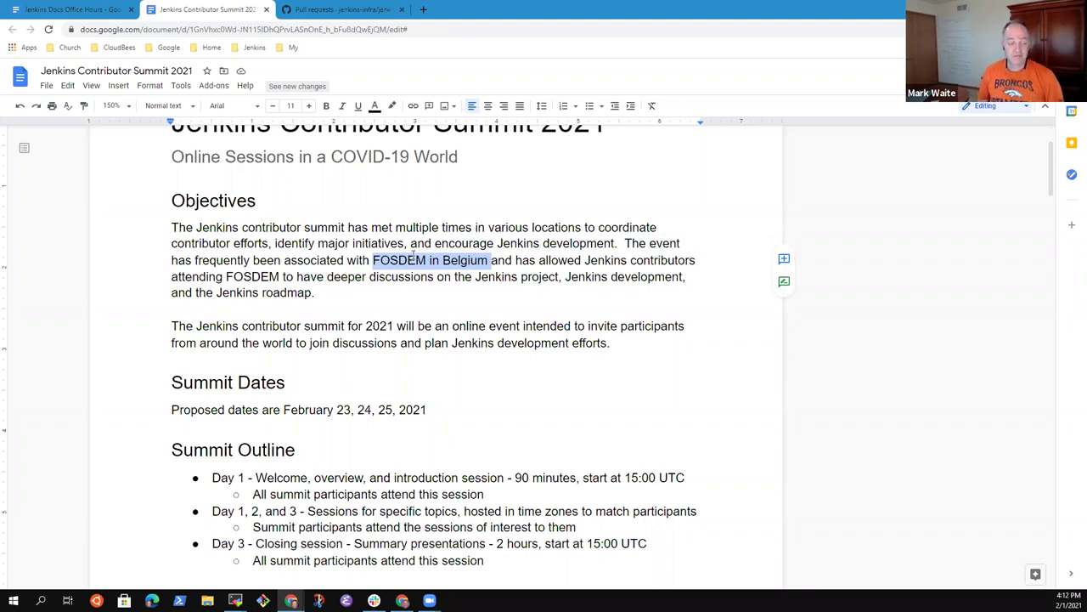
Examine the proposed dates in the Summit Dates section and place the cursor in that line
key("Down")
key("Down")
key("Down")
key("Down")
key("Down")
key("Down")
key("Down")
key("Down")
key("Down")
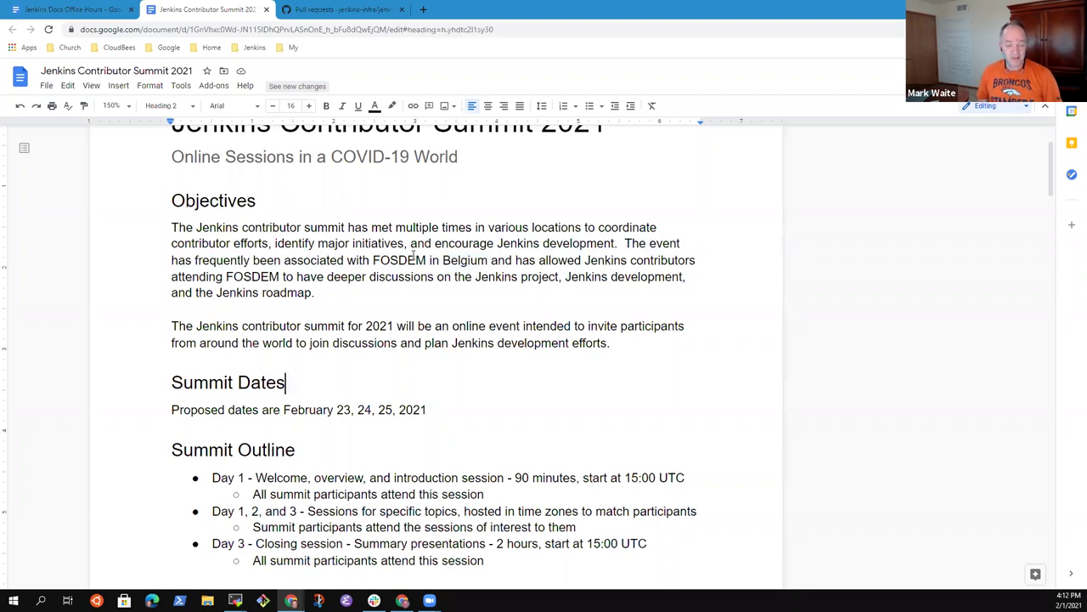
key("Down")
key("Up")
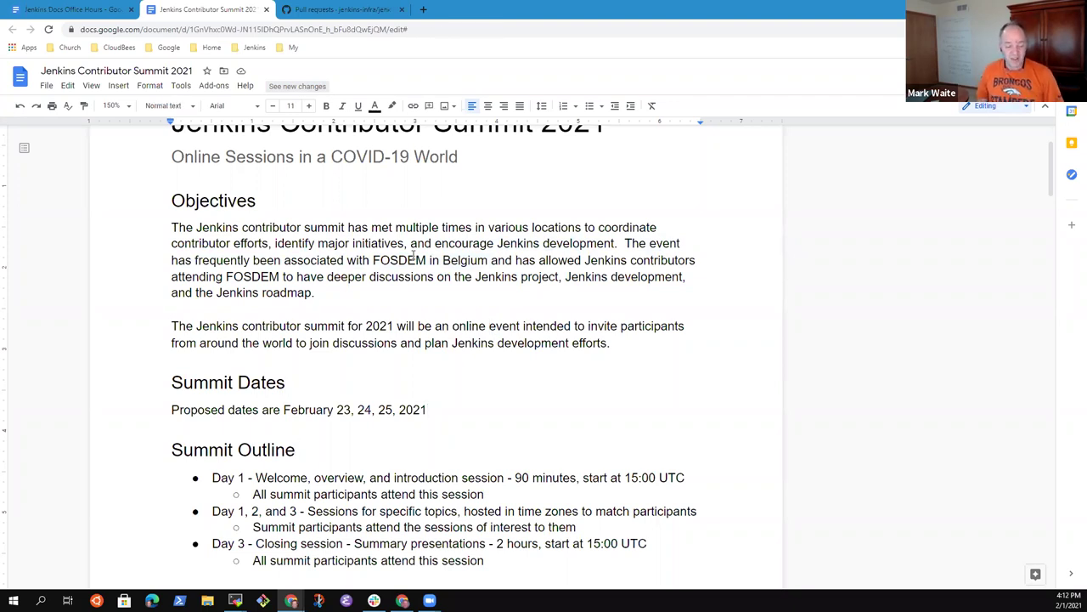
scroll(438, 265, "down", 4)
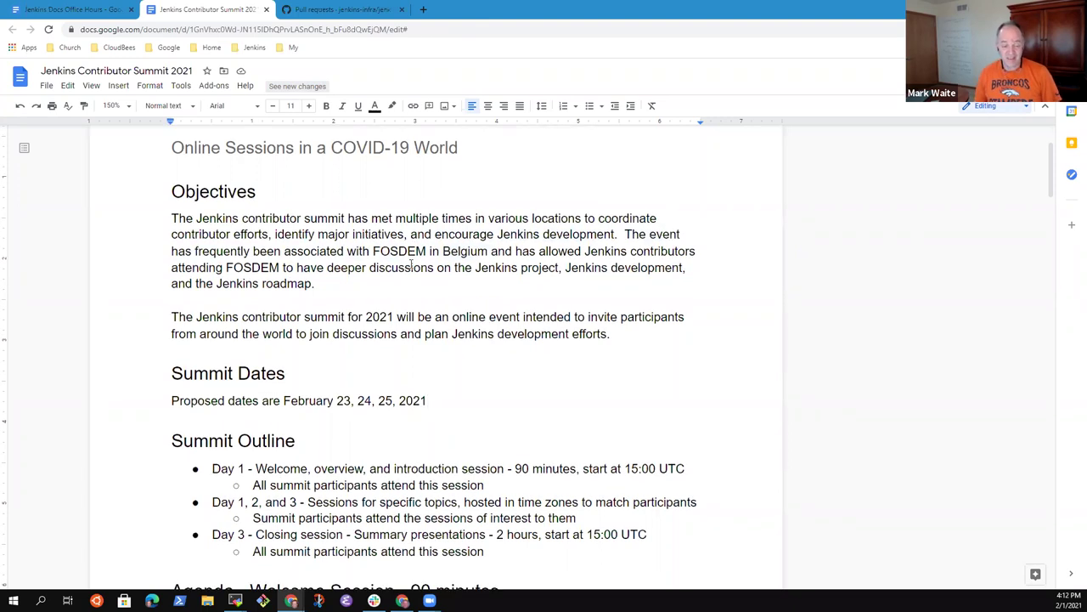
left_click(317, 240)
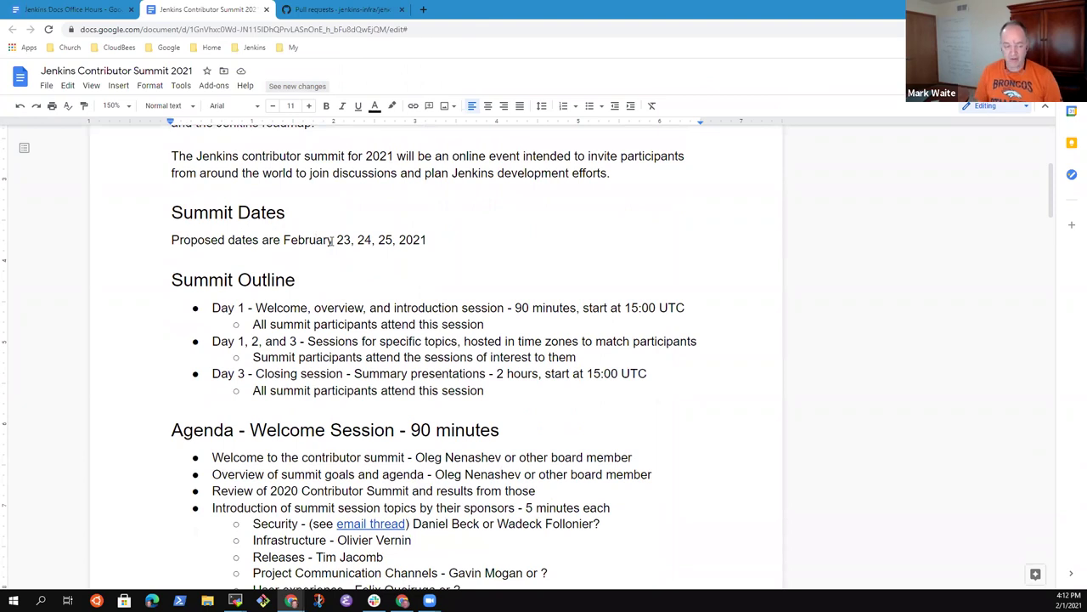
Highlight the Day 1 welcome, overview, and introduction session item in the Summit Outline
key("Down")
key("Down")
key("Down")
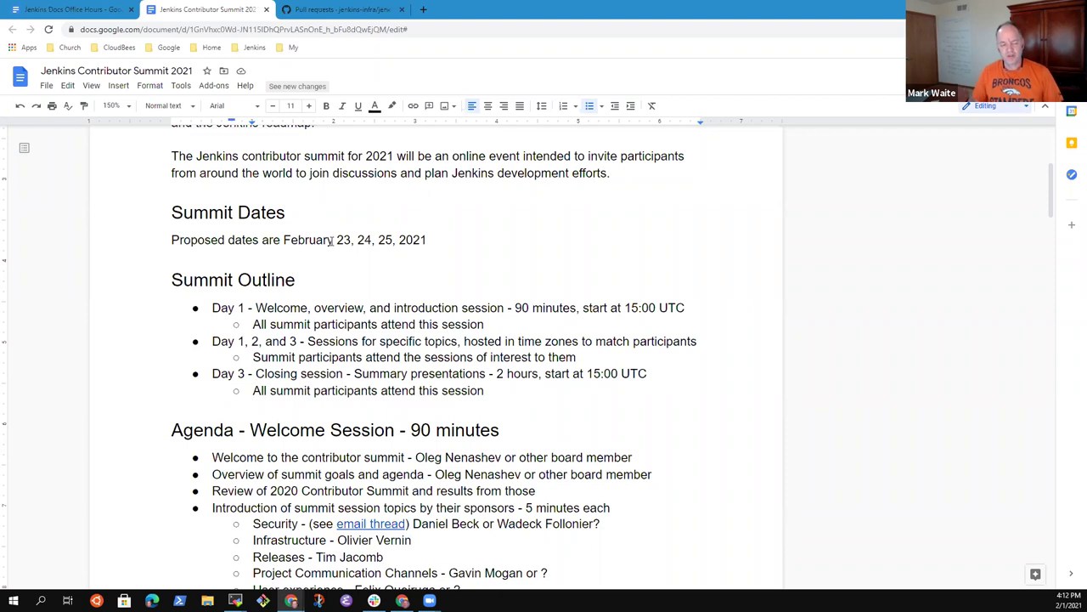
key("Up")
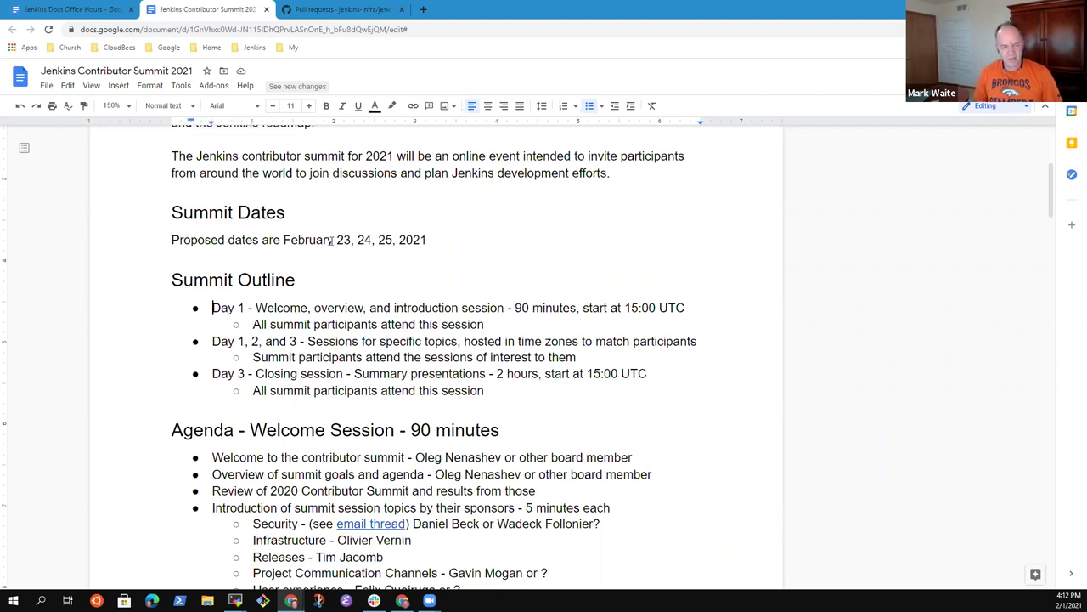
key("shift+End")
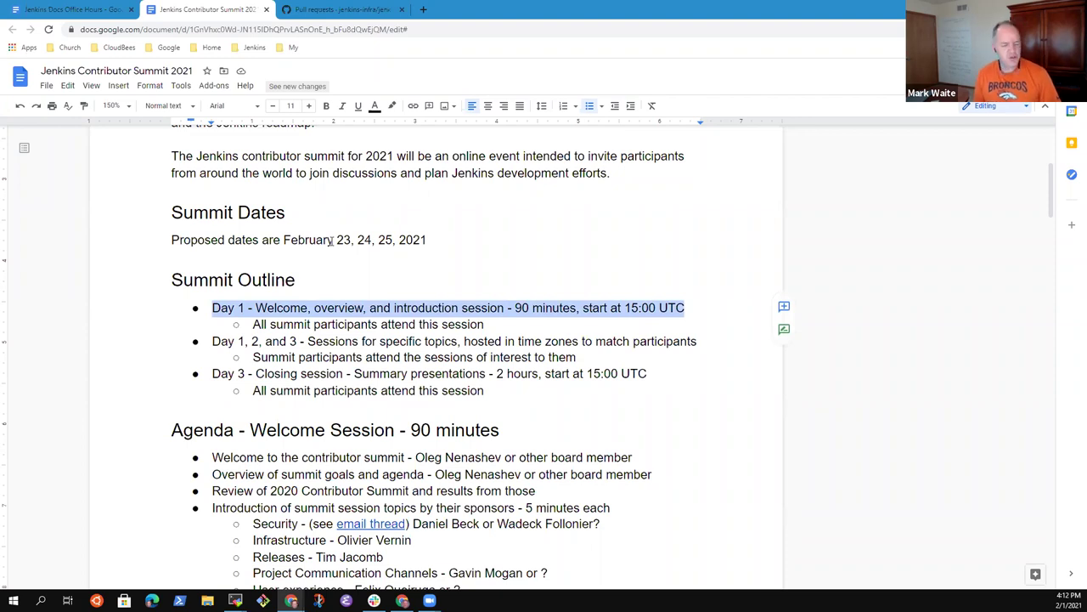
Examine the rest of the Summit Outline and the Welcome Session agenda down to the introduction of summit session topics
key("Down")
key("Down")
key("Down")
key("Down")
key("Down")
key("Down")
key("Down")
key("Down")
key("Down")
key("Down")
key("Down")
key("Down")
key("Down")
key("Down")
key("Down")
key("Down")
key("Down")
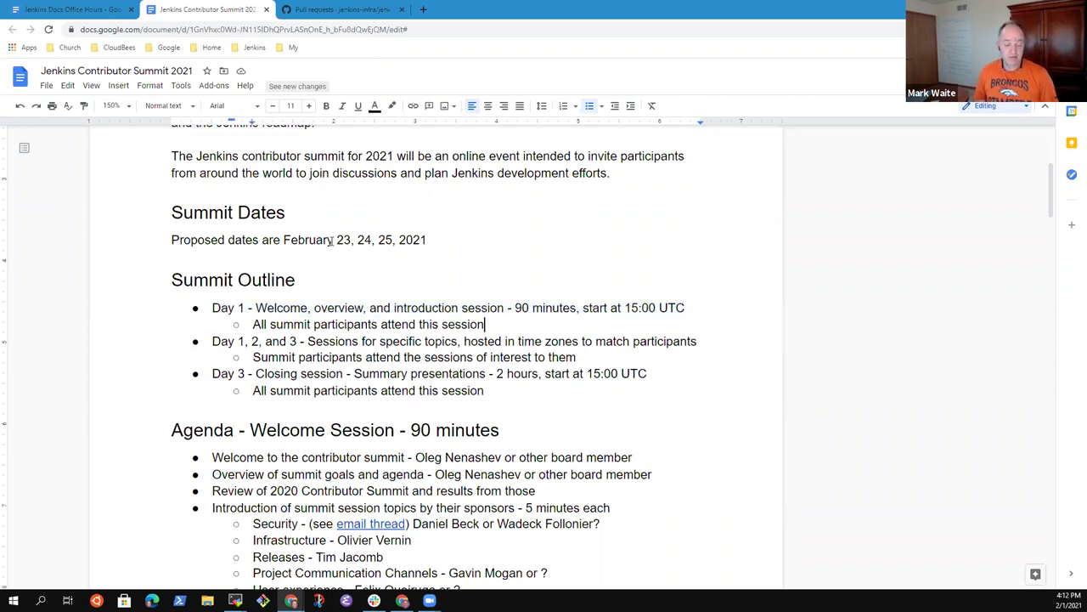
key("Down")
scroll(332, 241, "down", 3)
key("Up")
key("Up")
key("Up")
key("Up")
key("Up")
key("Up")
key("Up")
key("Up")
key("Up")
key("Up")
key("Up")
key("Up")
key("Down")
key("Down")
key("Down")
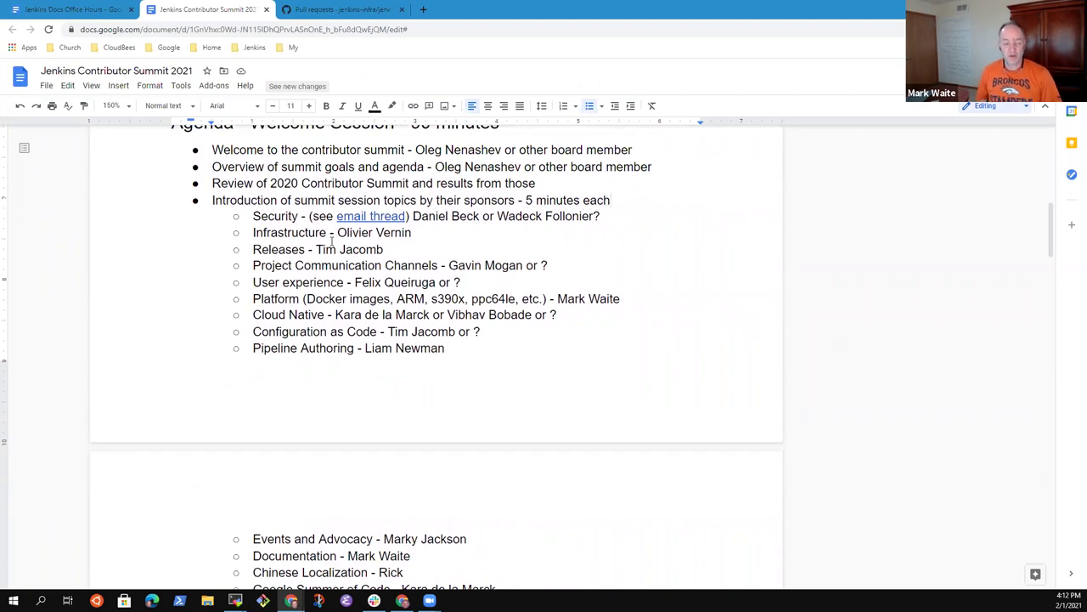
Go through the list of summit session topics and highlight the Documentation item
key("Down")
key("Down")
key("Down")
key("Down")
key("Down")
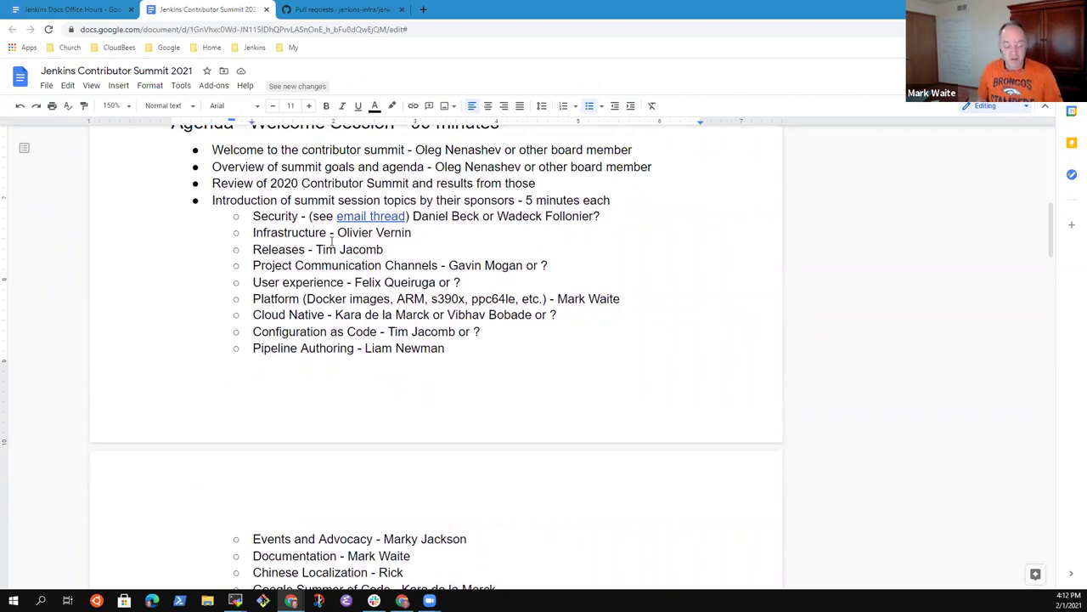
key("Down")
key("Down")
key("Down")
key("Down")
key("Down")
key("Down")
key("Down")
key("Down")
key("Up")
key("Up")
key("Up")
key("shift+End")
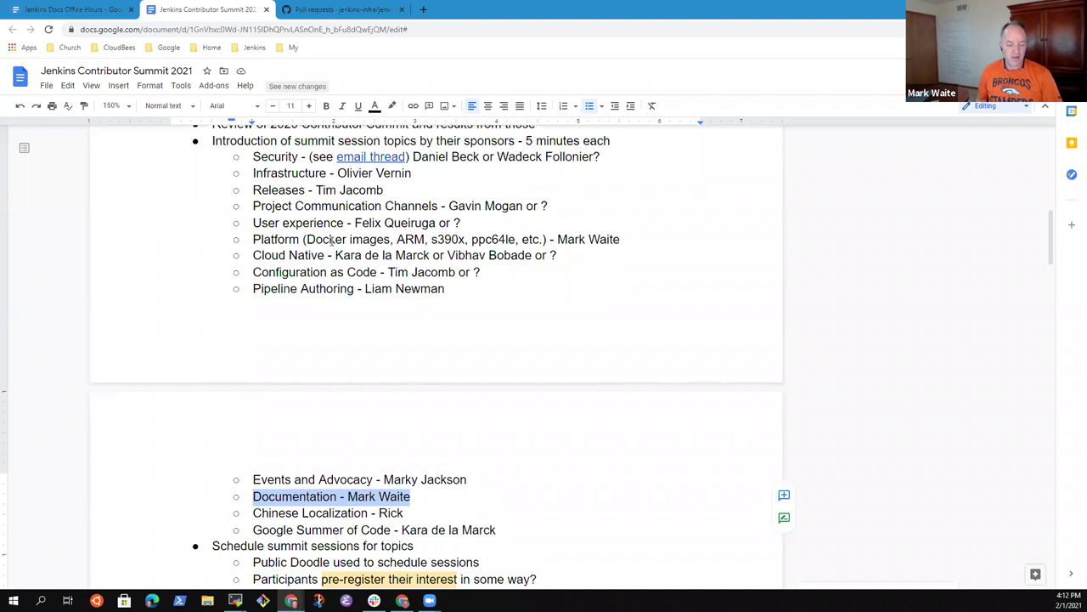
Highlight the "Schedule summit sessions for topics" item in the Welcome Session agenda
key("Down")
key("Down")
key("Down")
key("Down")
key("Down")
key("Down")
key("Down")
key("Down")
key("Down")
key("Down")
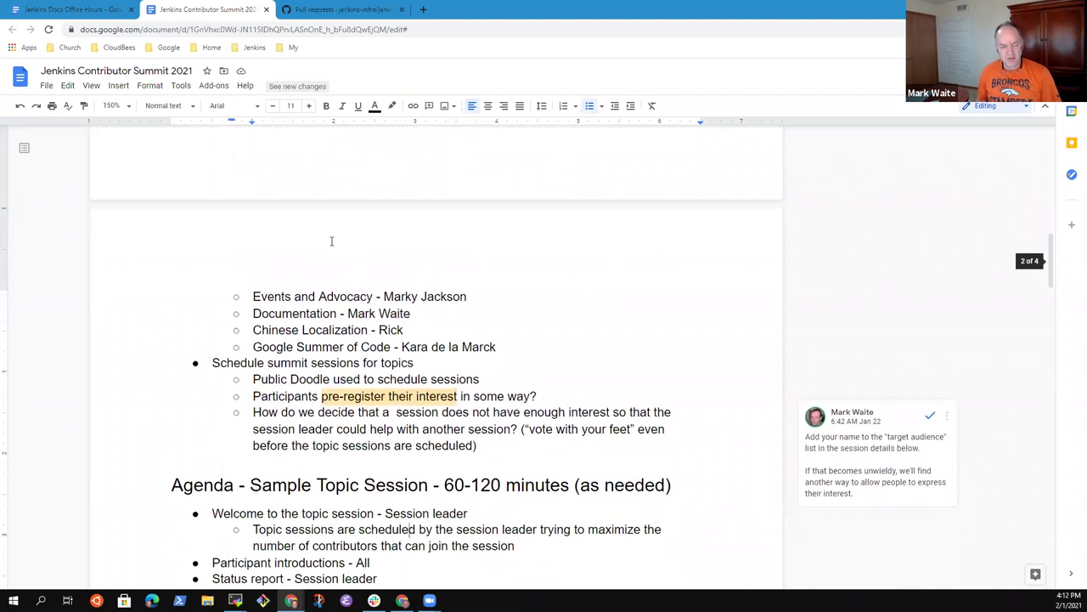
key("Up")
key("Up")
key("Up")
key("Up")
key("Up")
key("Up")
key("Up")
key("BackSpace")
type("s")
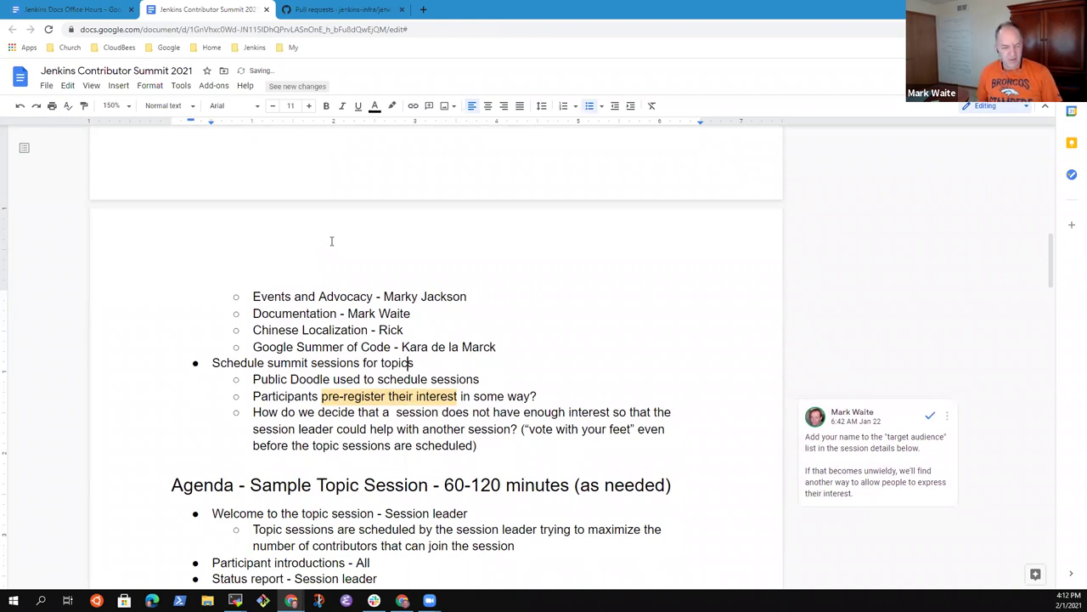
key("Home")
key("shift+End")
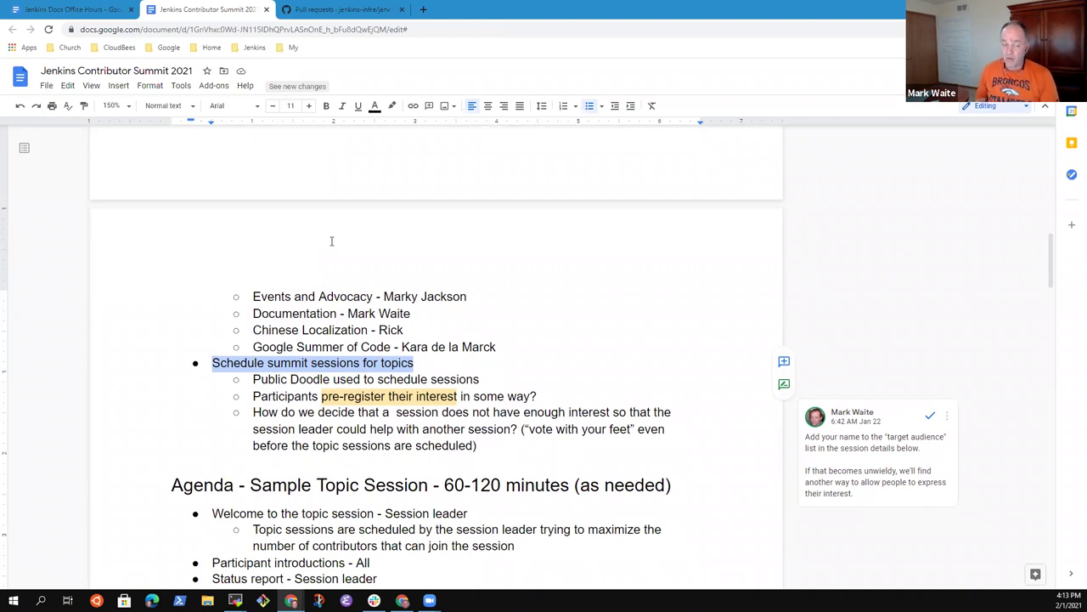
Examine the topical session tracks down to the suggested topics of the Jenkins Documentation Track
left_click(411, 378)
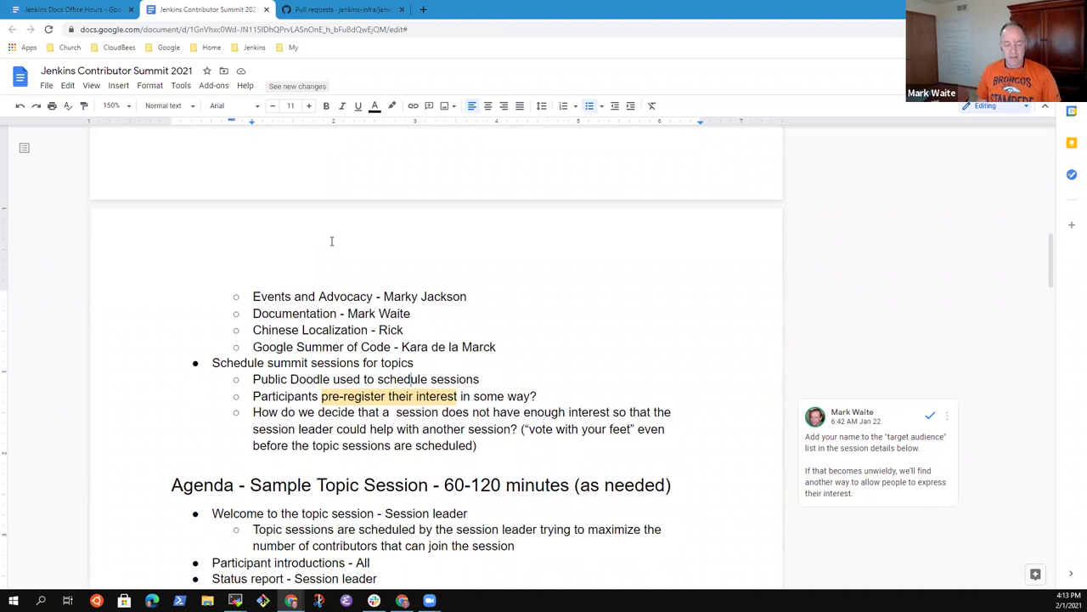
key("Page_Down")
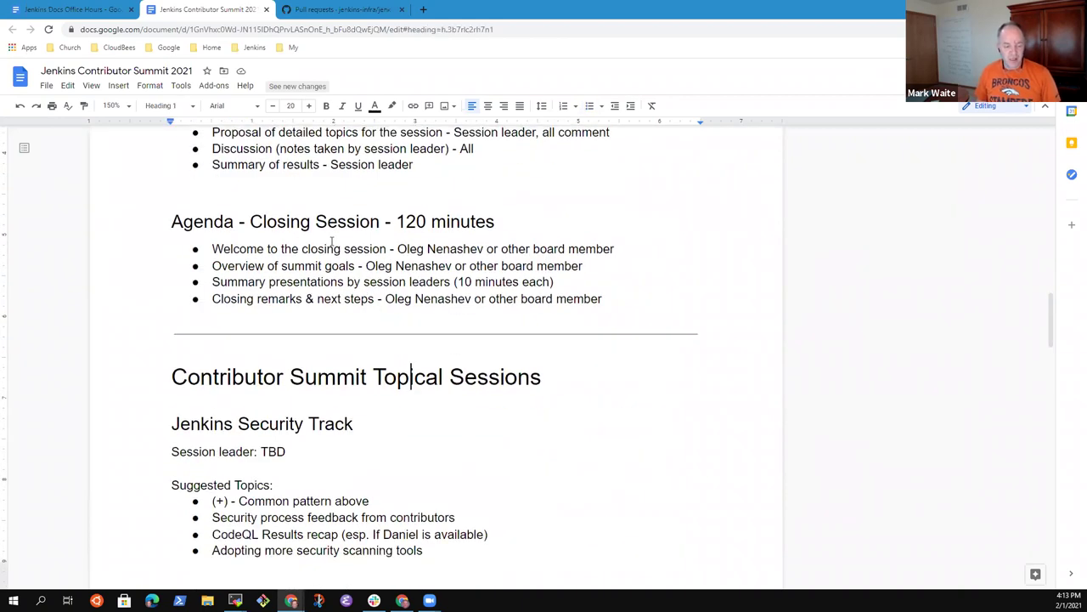
key("Page_Down")
scroll(331, 242, "down", 2)
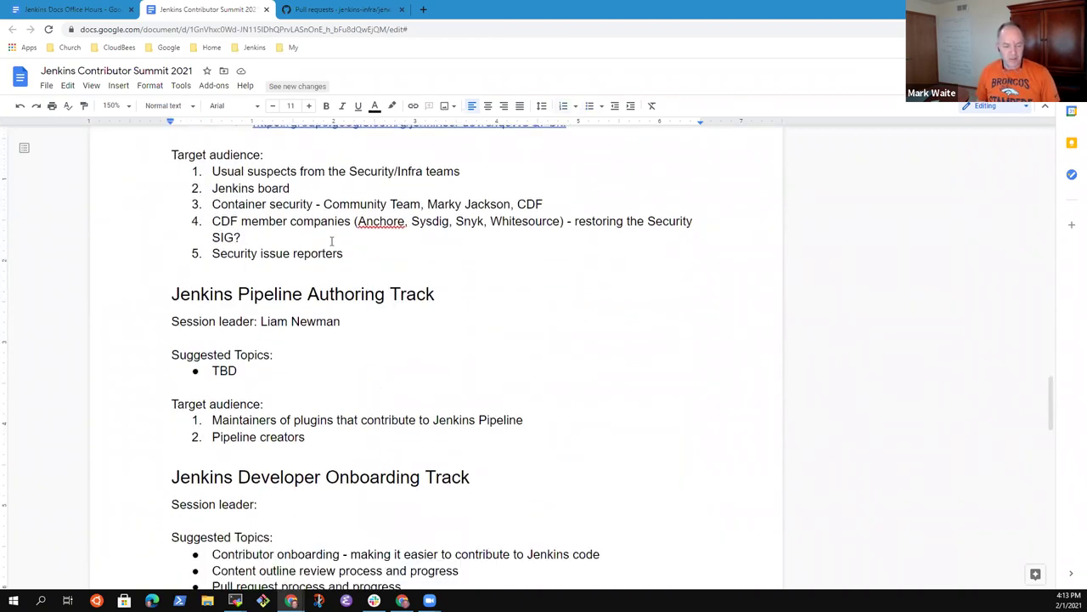
key("Page_Down")
key("Page_Down")
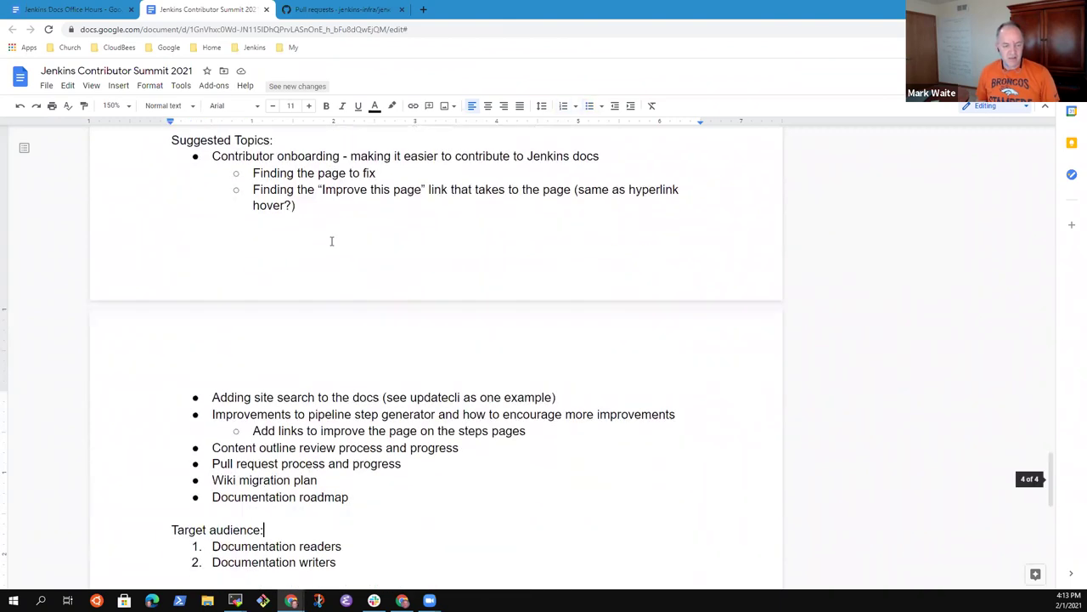
key("Up")
key("End")
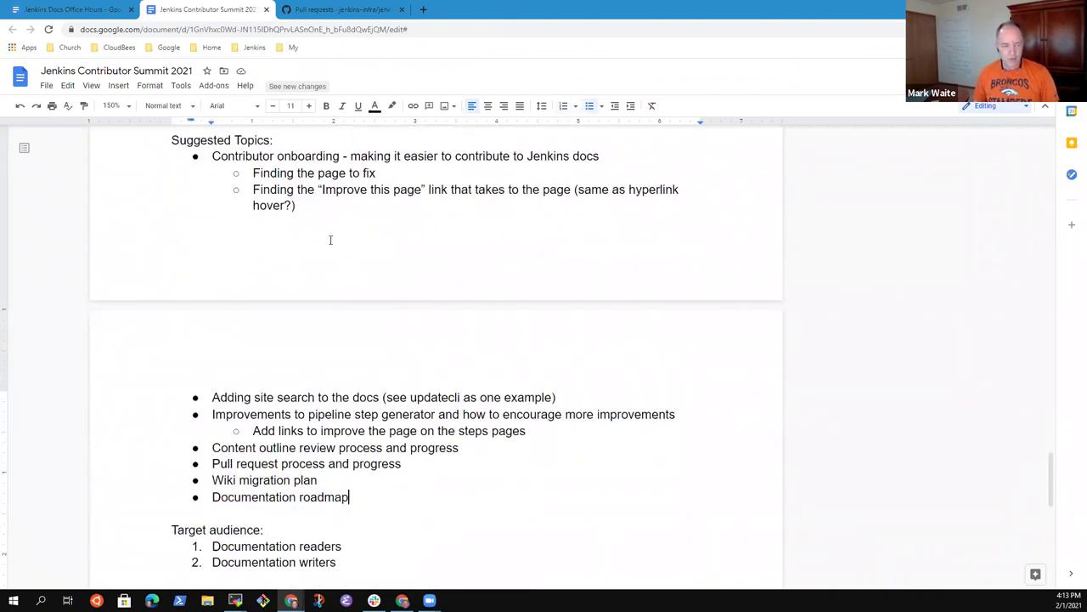
scroll(335, 243, "up", 2)
key("Up")
scroll(367, 255, "down", 1)
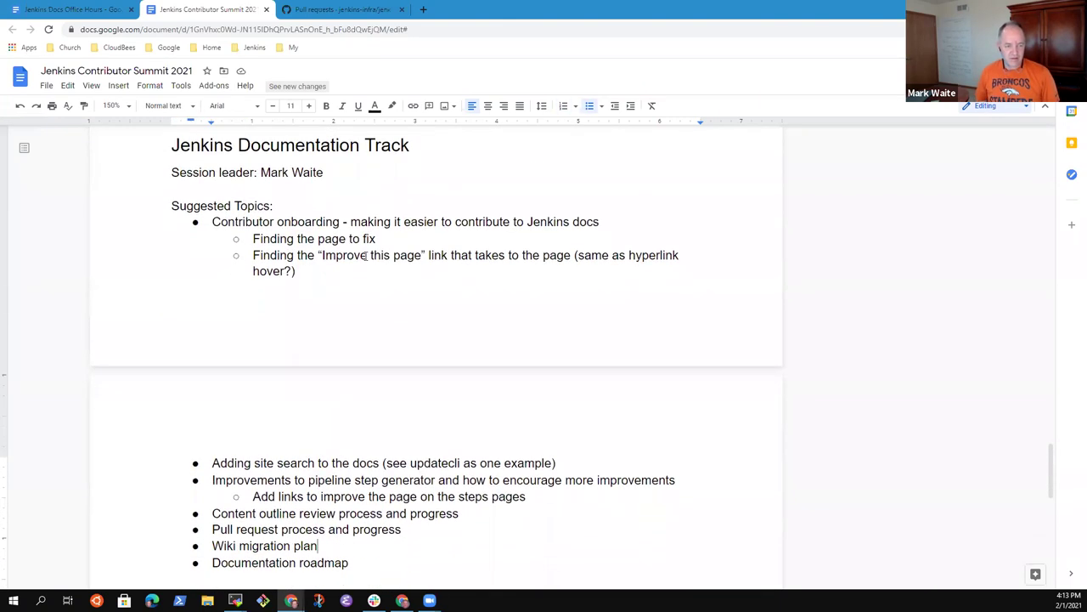
Highlight "Contributor onboarding" in the Documentation Track's suggested topics
left_click(264, 221)
key("Home")
key("ctrl+shift+Right")
key("ctrl+shift+Right")
Highlight the suggested topic about adding site search to the docs
key("Down")
key("Down")
key("Down")
key("Down")
key("Down")
key("Down")
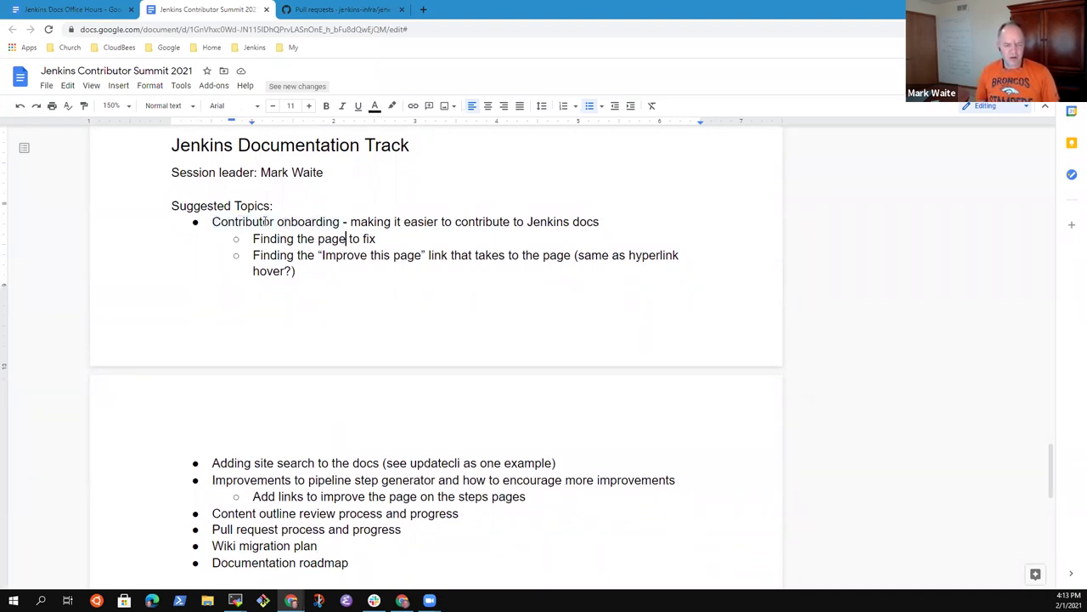
key("Home")
key("shift+End")
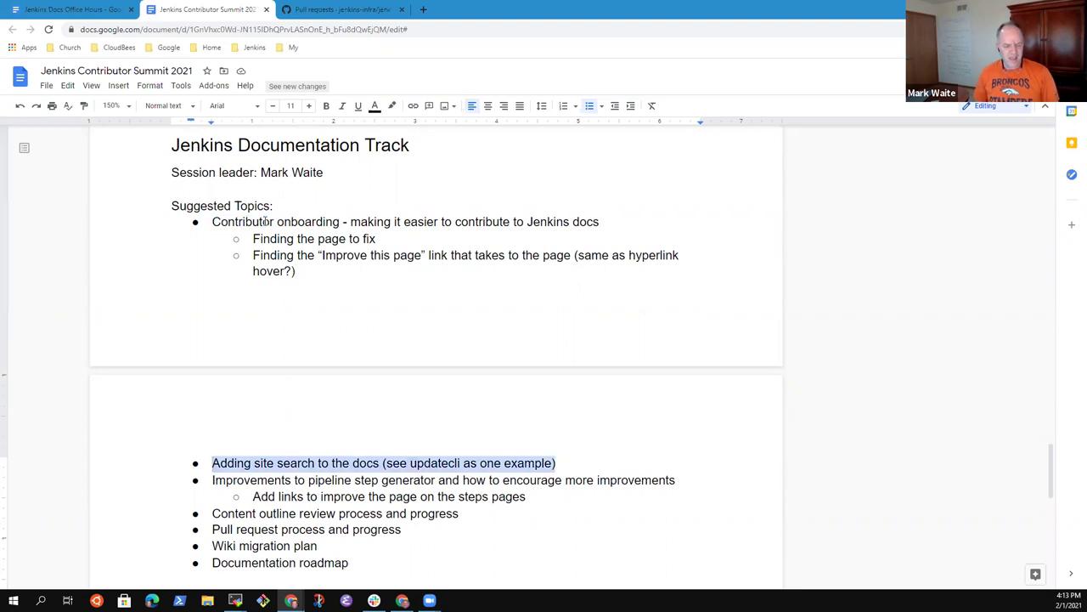
Highlight the suggested topic about improvements to the pipeline step generator
key("Down")
key("Home")
key("shift+End")
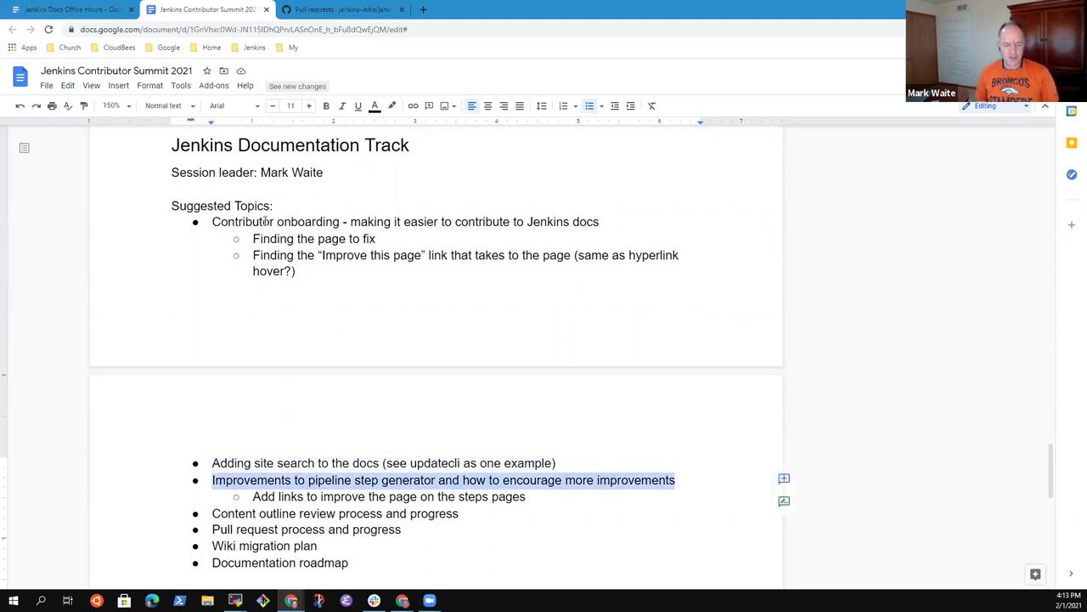
Highlight the "Wiki migration plan" item in the Documentation Track's suggested topics
key("Down")
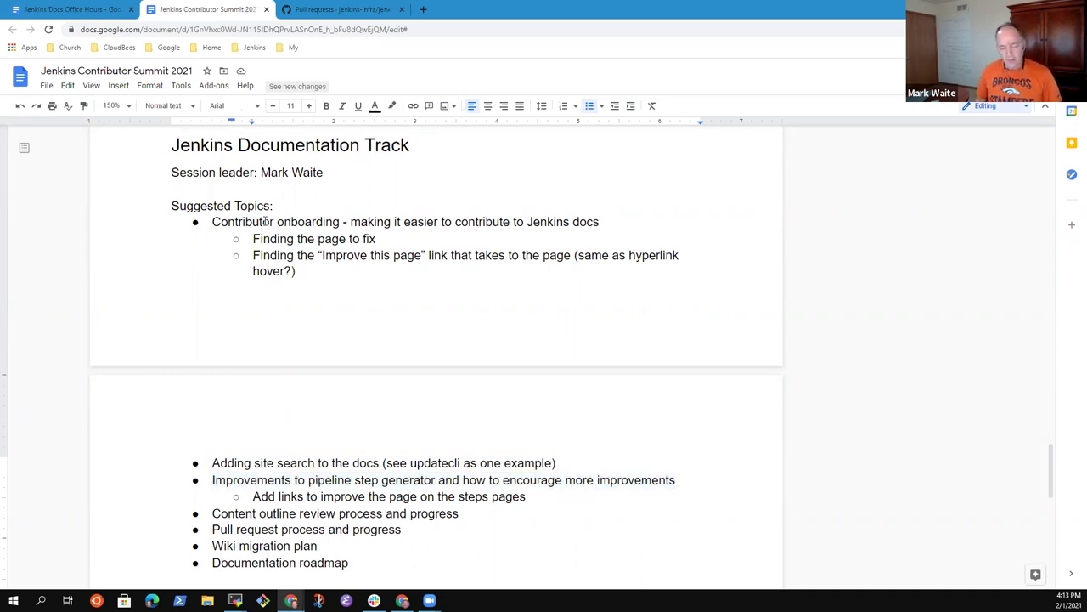
key("Down")
key("Down")
key("Down")
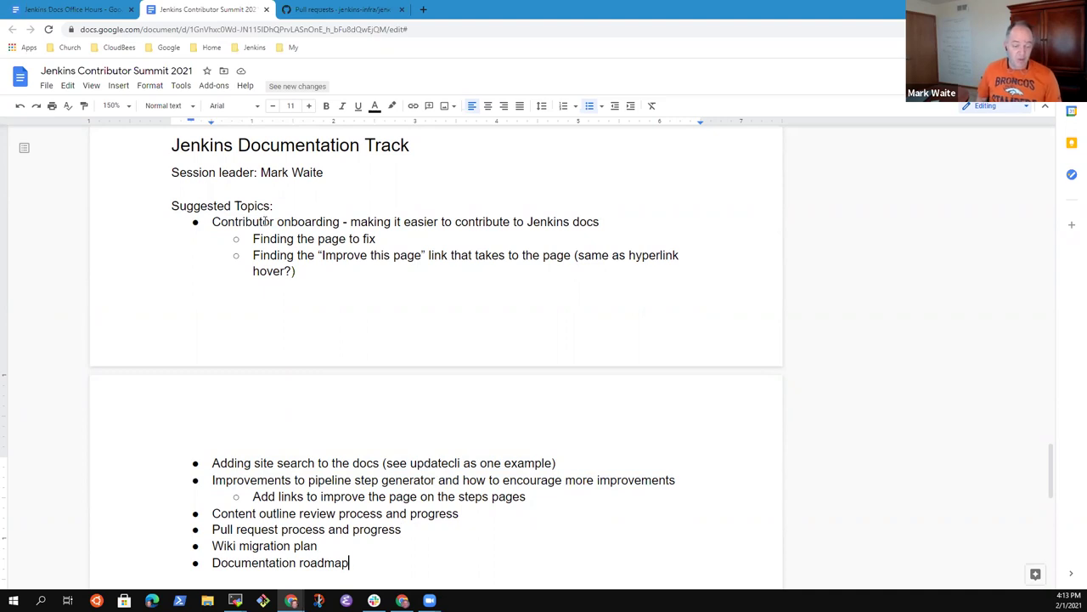
key("Up")
key("shift+Home")
key("Up")
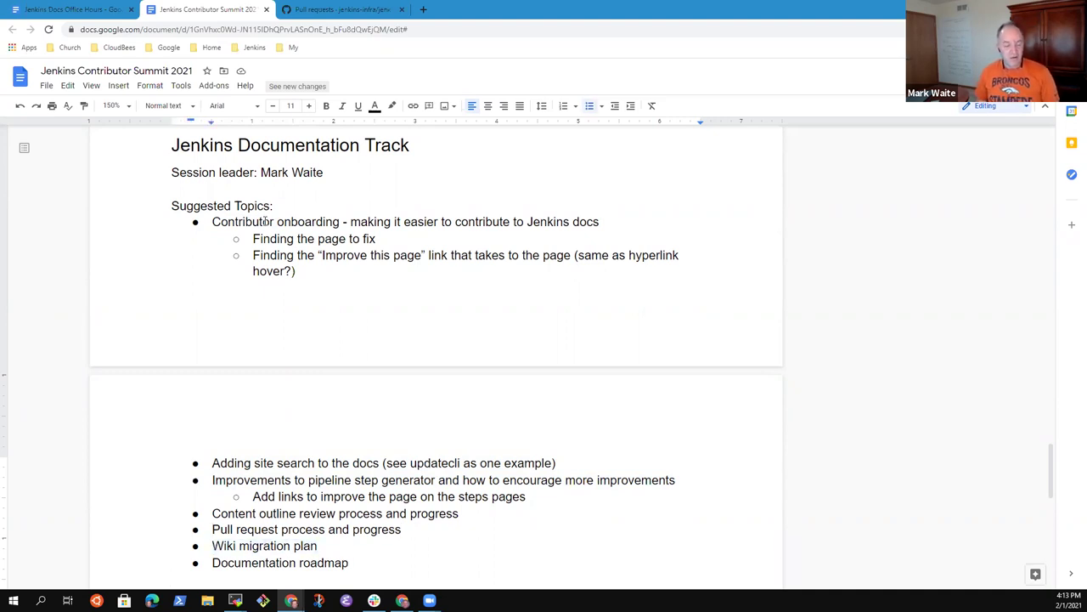
key("shift+End")
Highlight the "Documentation roadmap" item that ends the suggested topics list
key("Down")
key("Down")
key("Down")
key("Down")
key("Up")
key("Up")
key("Home")
key("shift+End")
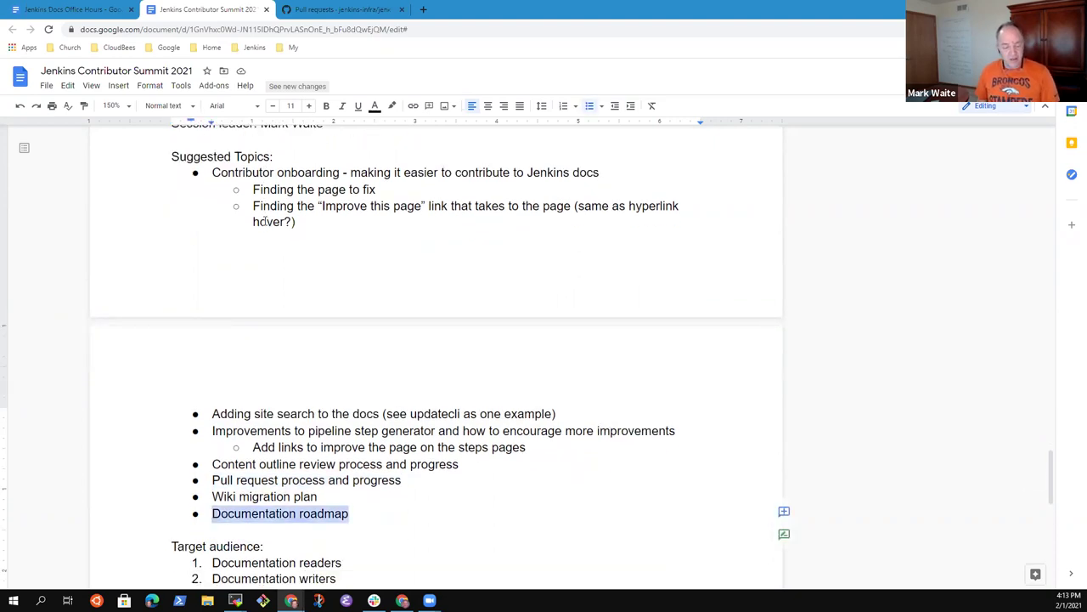
Add the topic "Documentation inventory and rework proposal based on the inventory" after "Documentation roadmap", with an empty sub-bullet beneath it
key("End")
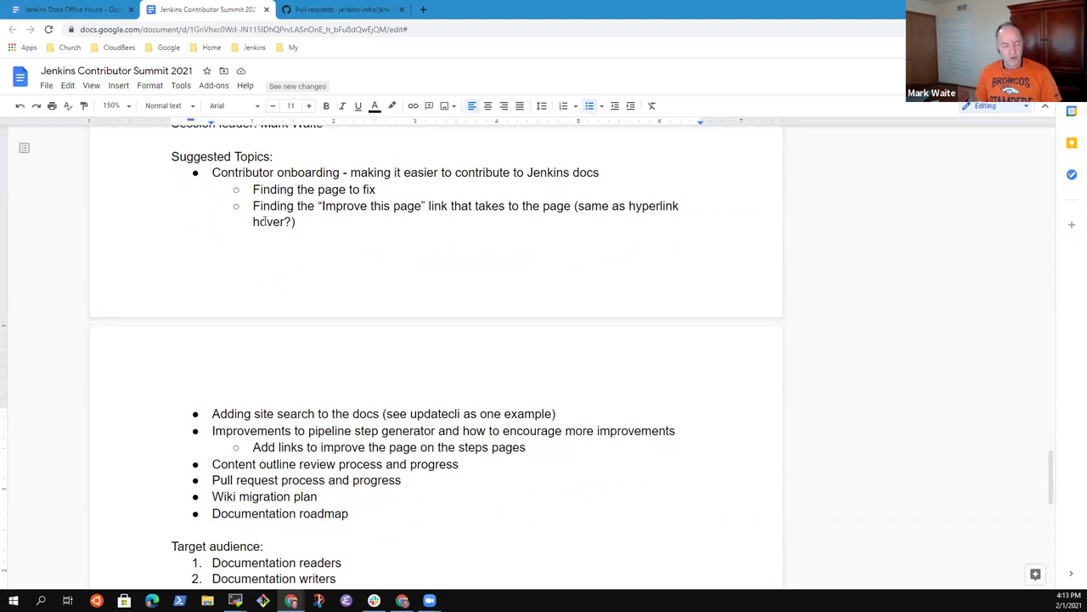
key("Return")
type("Documentation")
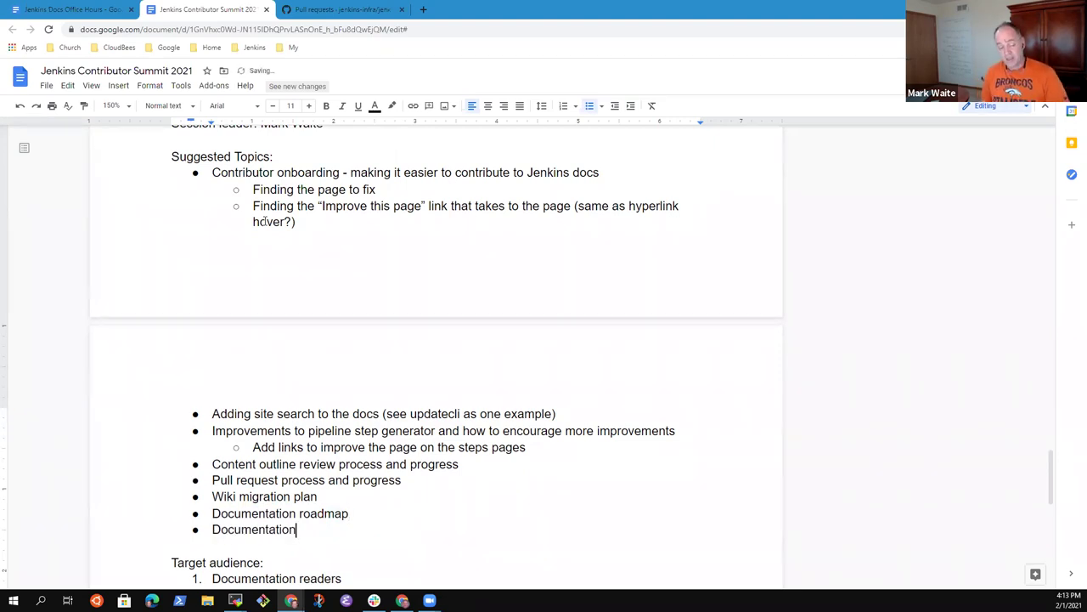
type(" inventory and ")
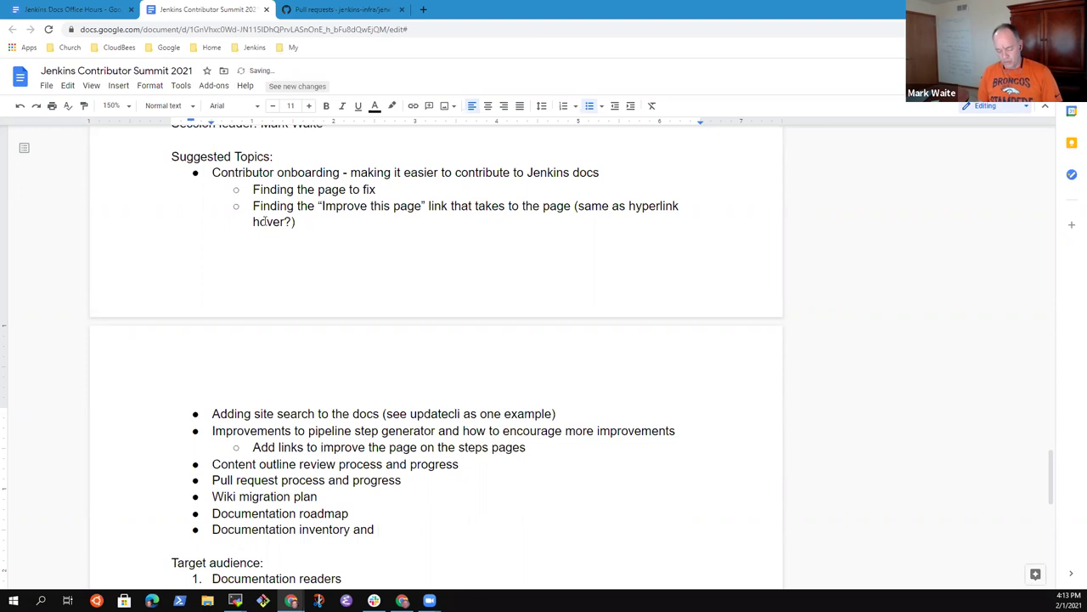
type("rework proposal based on the inventory")
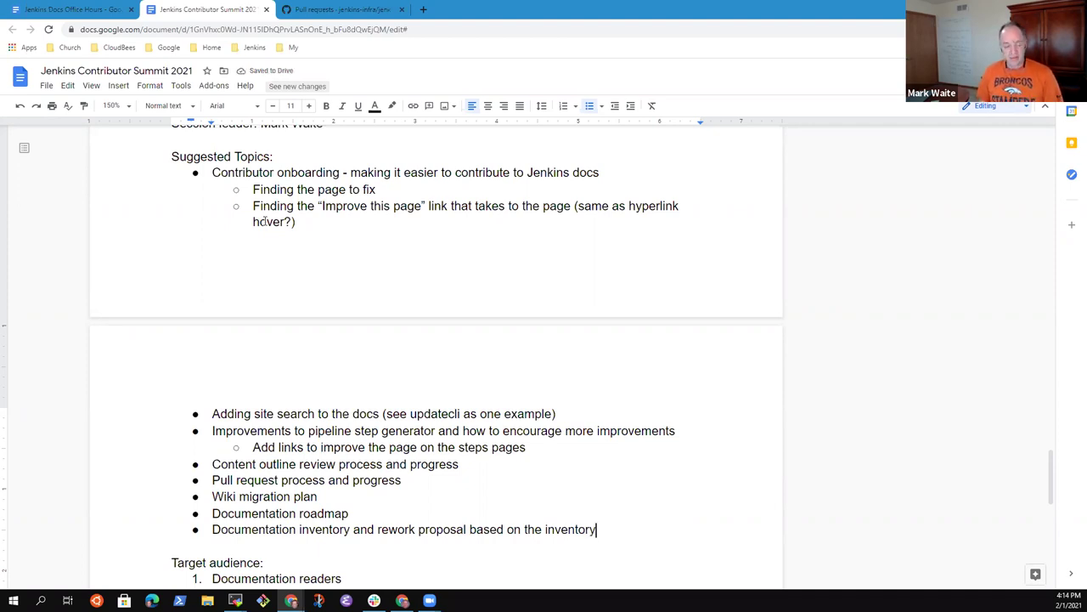
key("Return")
key("Tab")
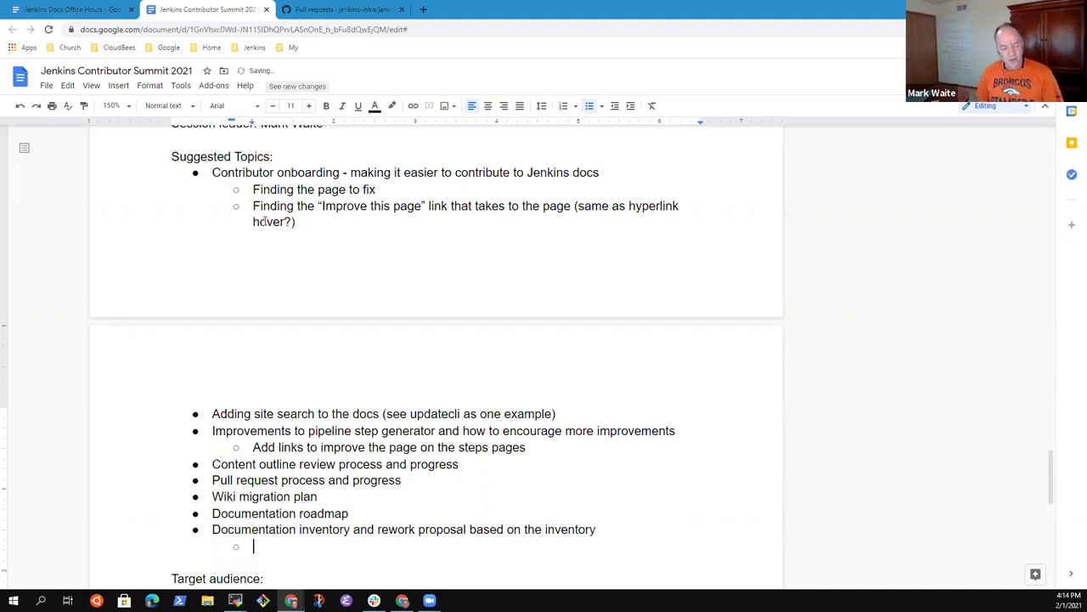
Switch to the Jenkins Docs Office Hours document and highlight the "Documentation inventory review exercise" item
left_click(75, 12)
scroll(391, 383, "down", 3)
scroll(385, 396, "down", 3)
scroll(385, 394, "up", 1)
scroll(385, 376, "down", 5)
scroll(385, 302, "down", 5)
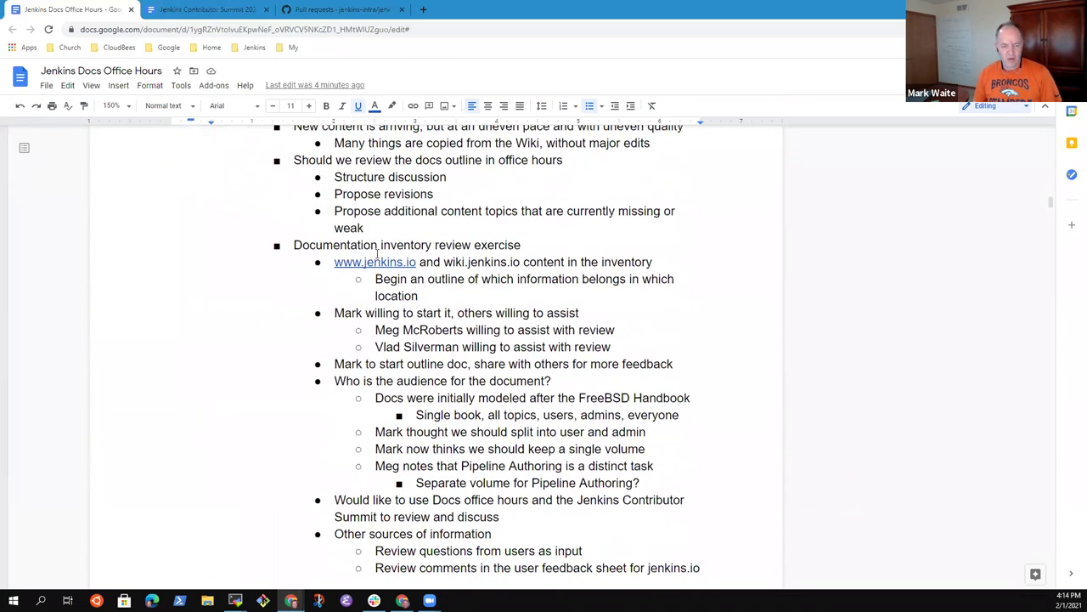
left_click(296, 245)
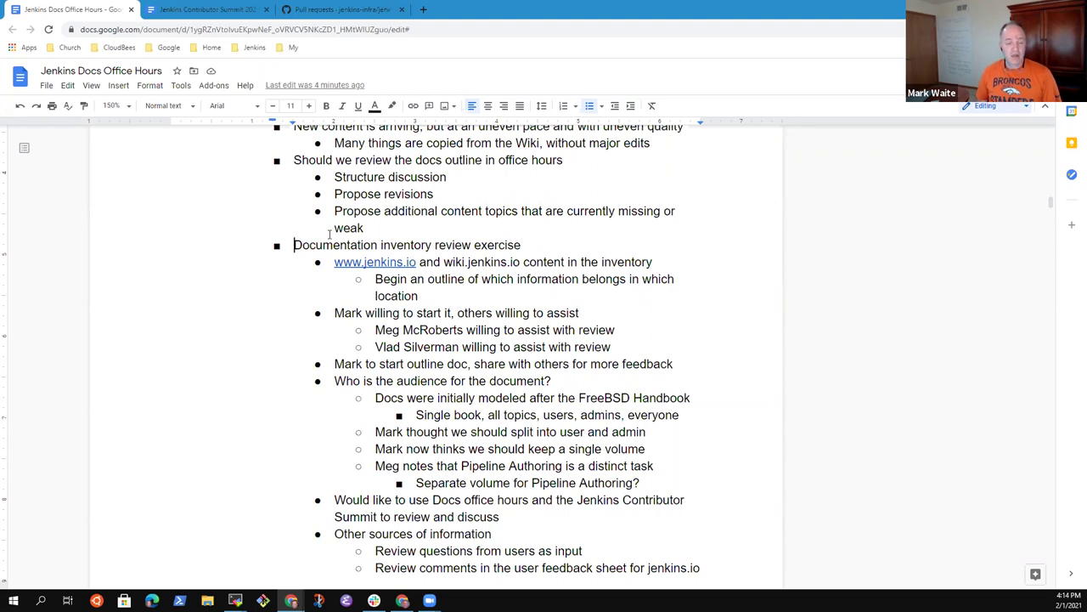
key("shift+End")
key("Down")
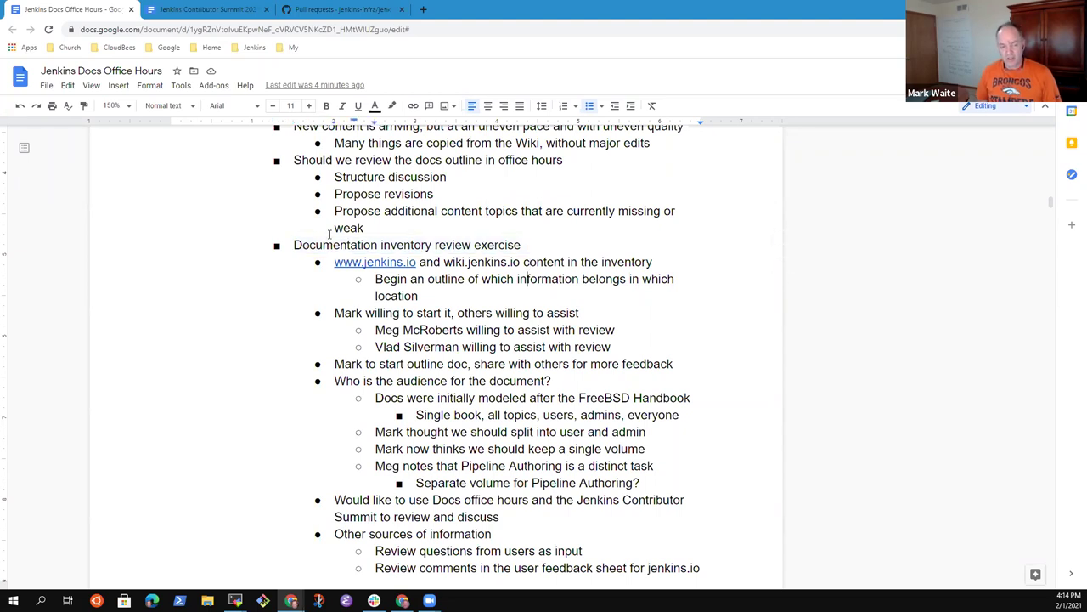
key("Home")
key("shift+End")
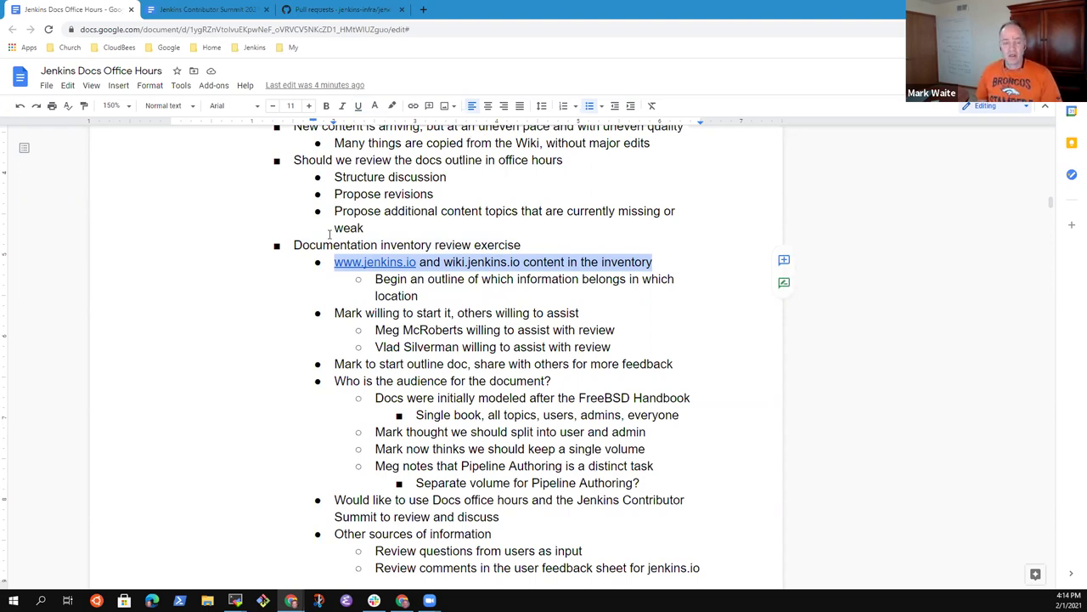
key("End")
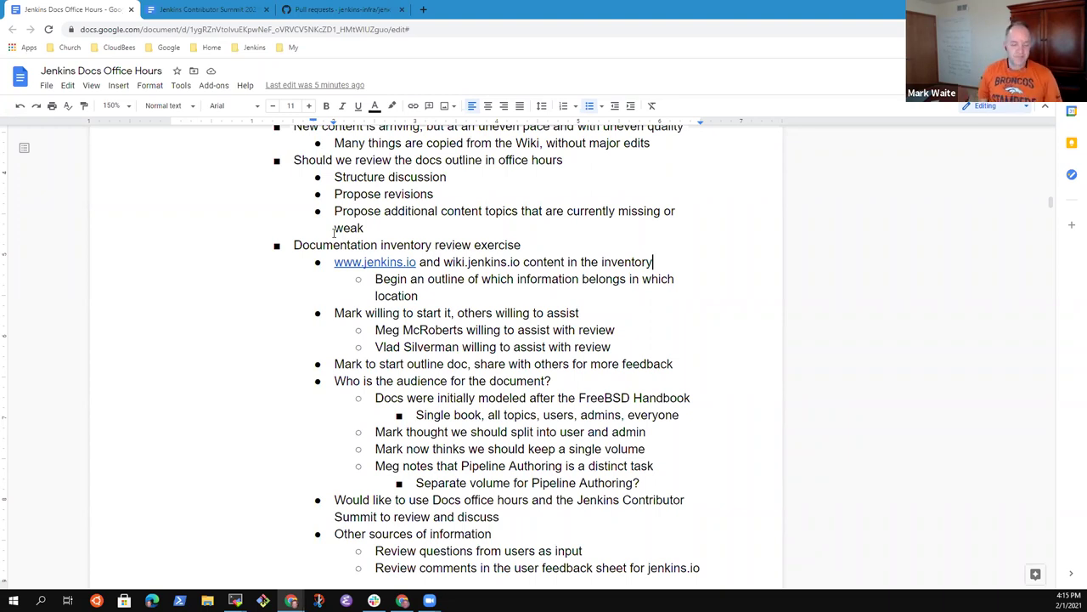
Highlight the heading item of the documentation inventory review exercise again
scroll(303, 425, "down", 1)
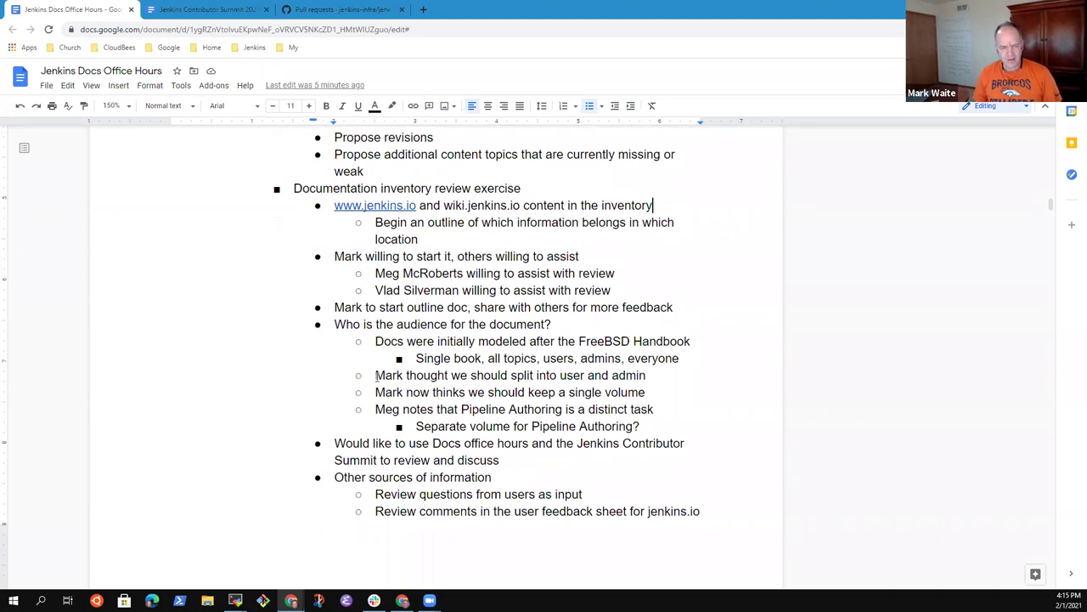
left_click(472, 189)
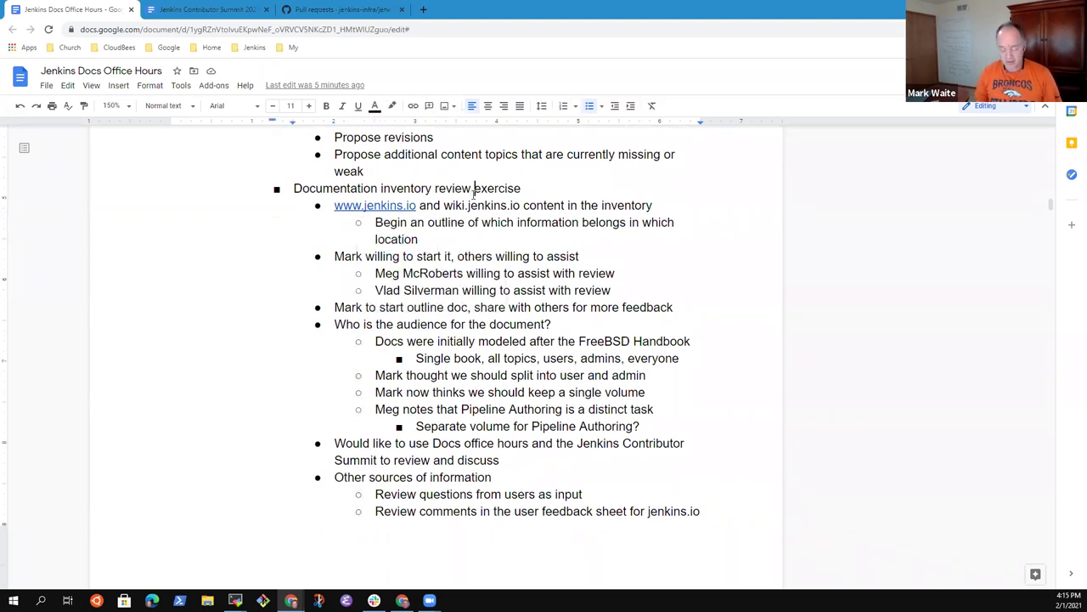
key("shift+End")
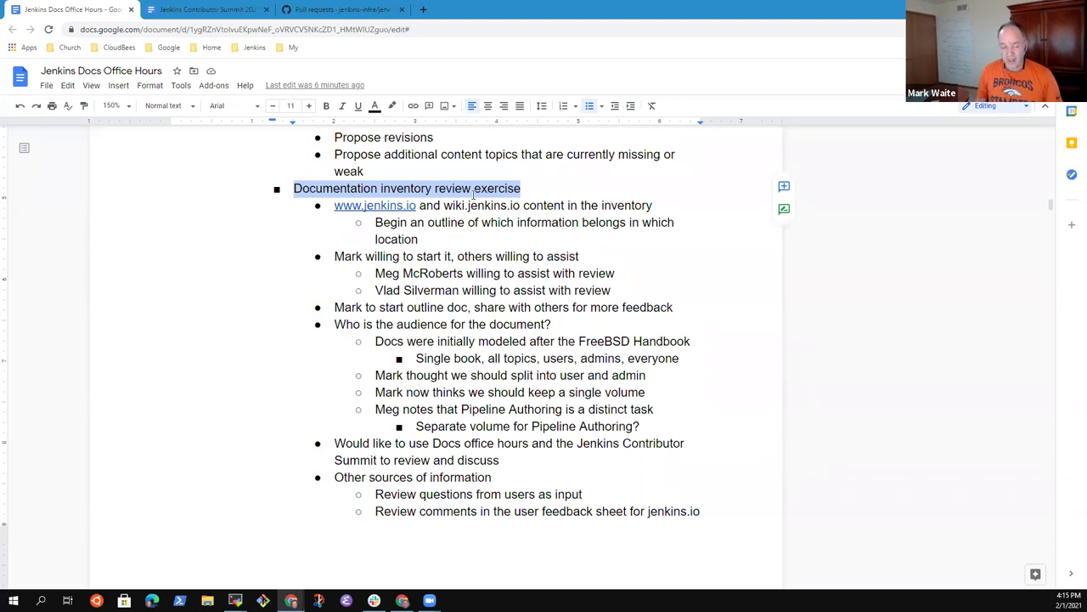
Highlight the two lines on the FreeBSD Handbook model and single book under "Who is the audience for the document?"
key("Down")
key("Down")
key("Down")
key("Down")
key("Down")
key("Down")
key("Down")
key("Down")
key("Down")
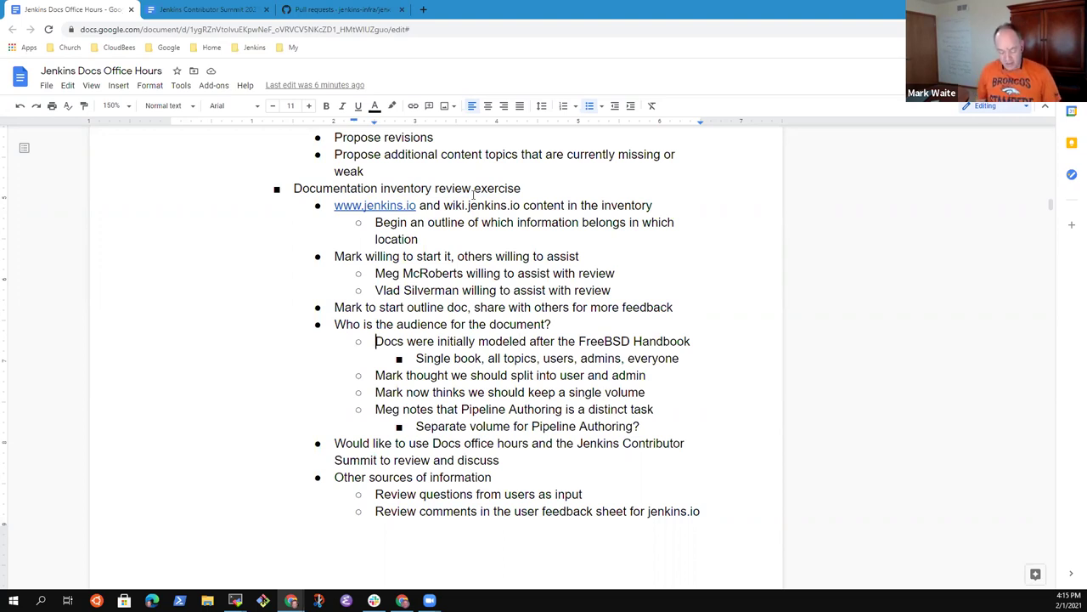
key("shift+Down")
key("shift+Down")
key("shift+Left")
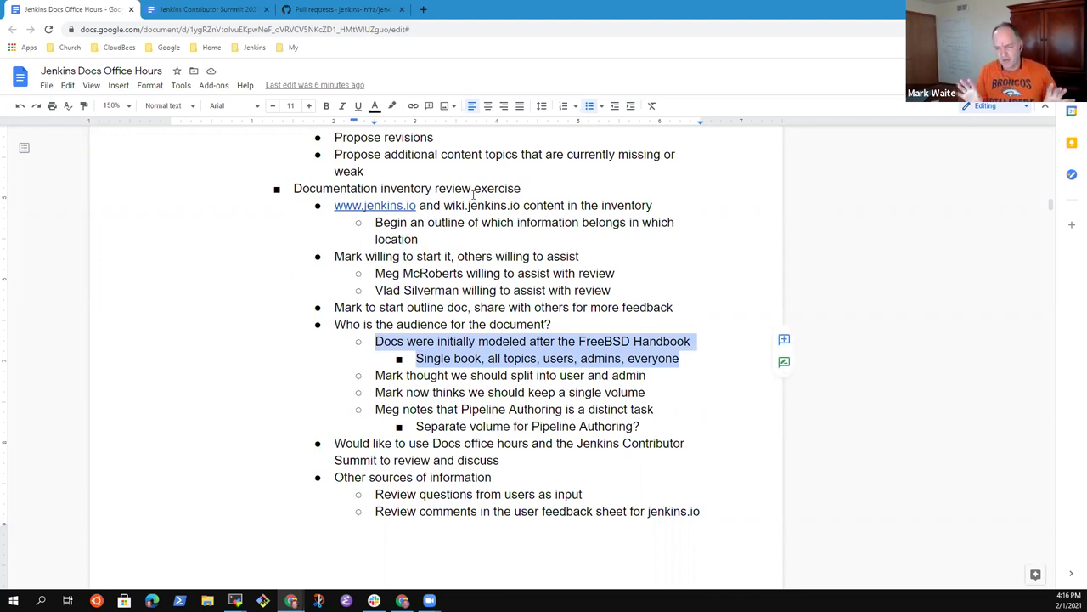
Highlight the two audience lines about splitting into user and admin and keeping a single volume
key("Down")
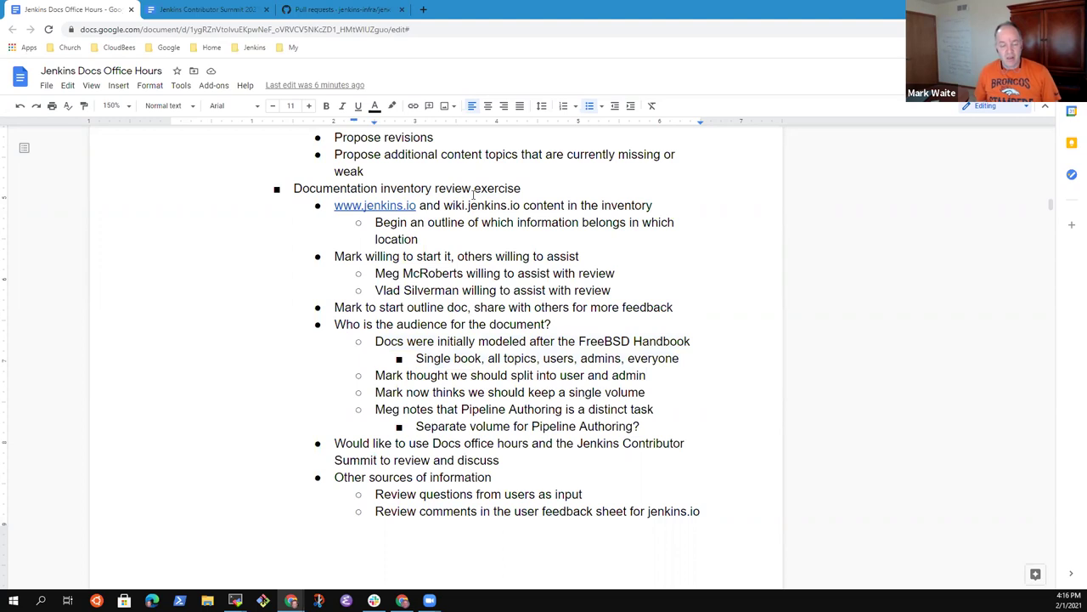
key("shift+Down")
key("shift+Down")
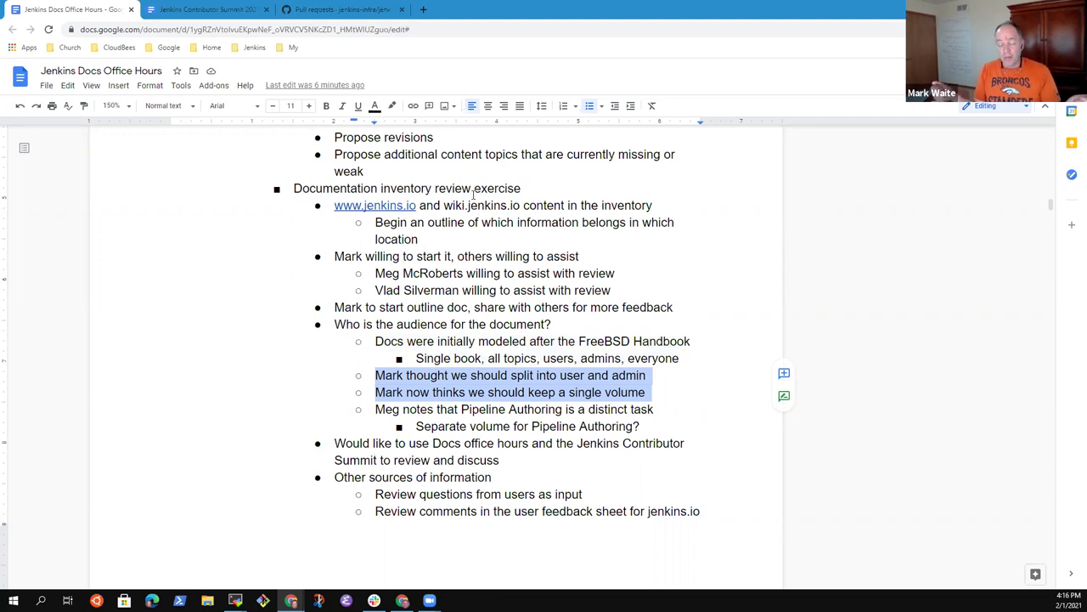
Highlight only the line saying the docs were initially modeled after the FreeBSD Handbook
key("Up")
key("Up")
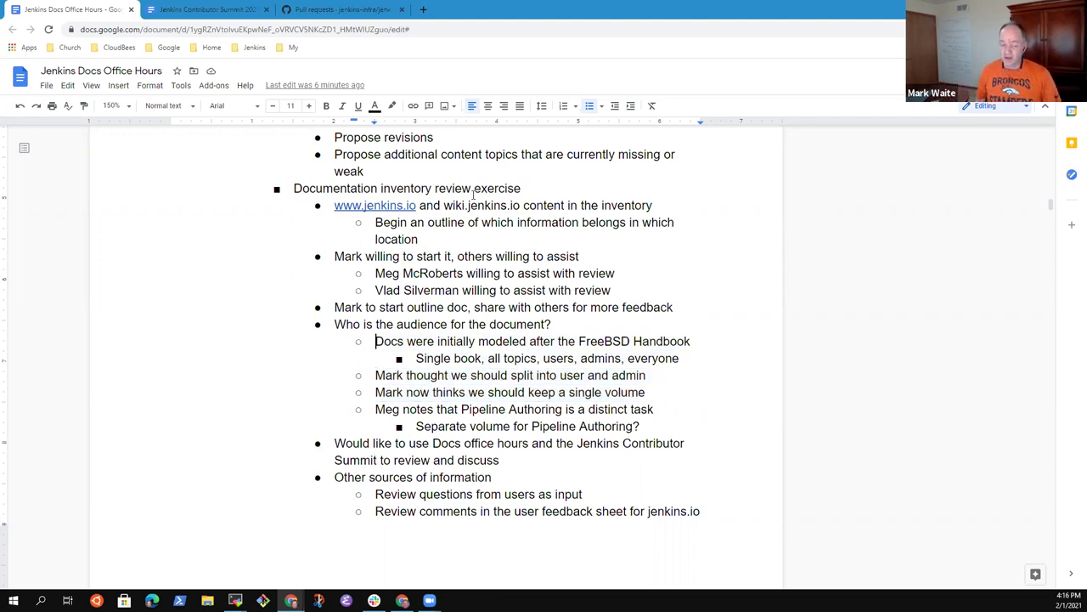
key("shift+Down")
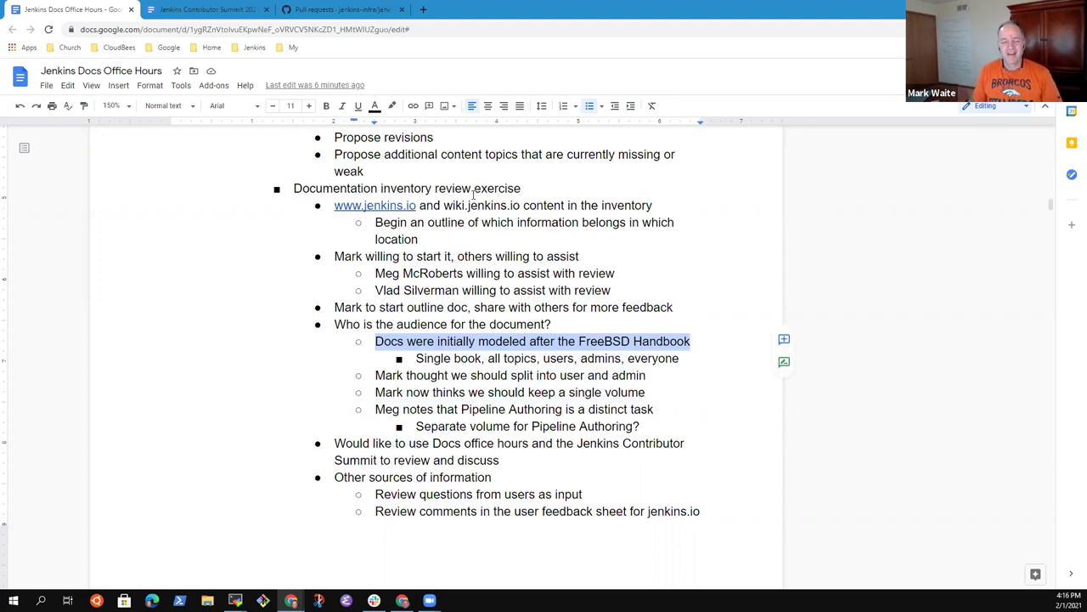
Highlight the audience line noting that Pipeline Authoring is a distinct task
key("Down")
key("Down")
key("Down")
key("Down")
key("Home")
key("shift+Down")
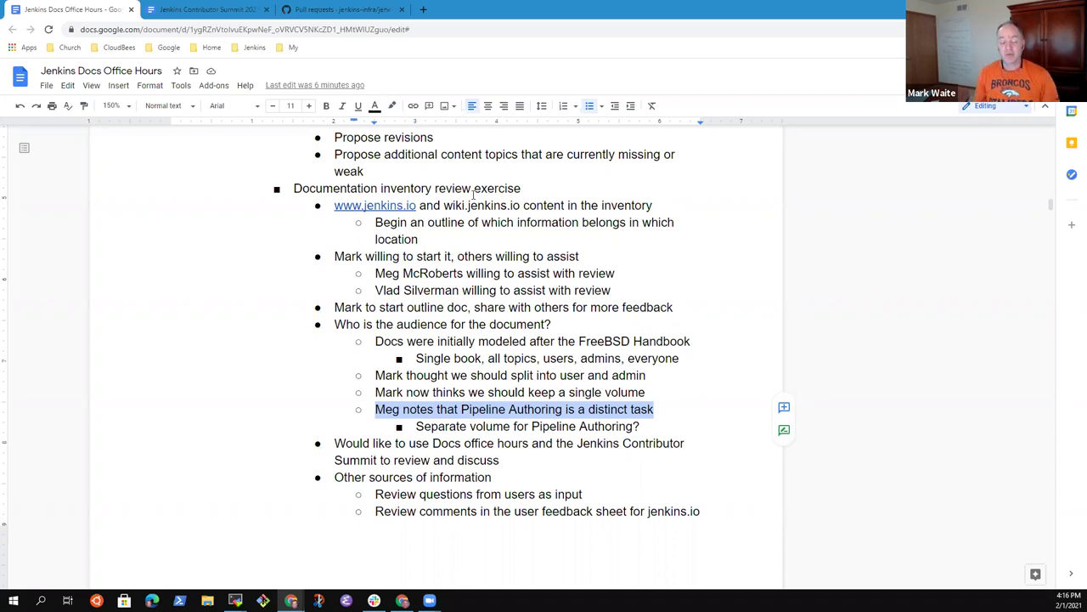
Highlight the item about using Docs office hours and the Jenkins Contributor Summit to review and discuss
key("Down")
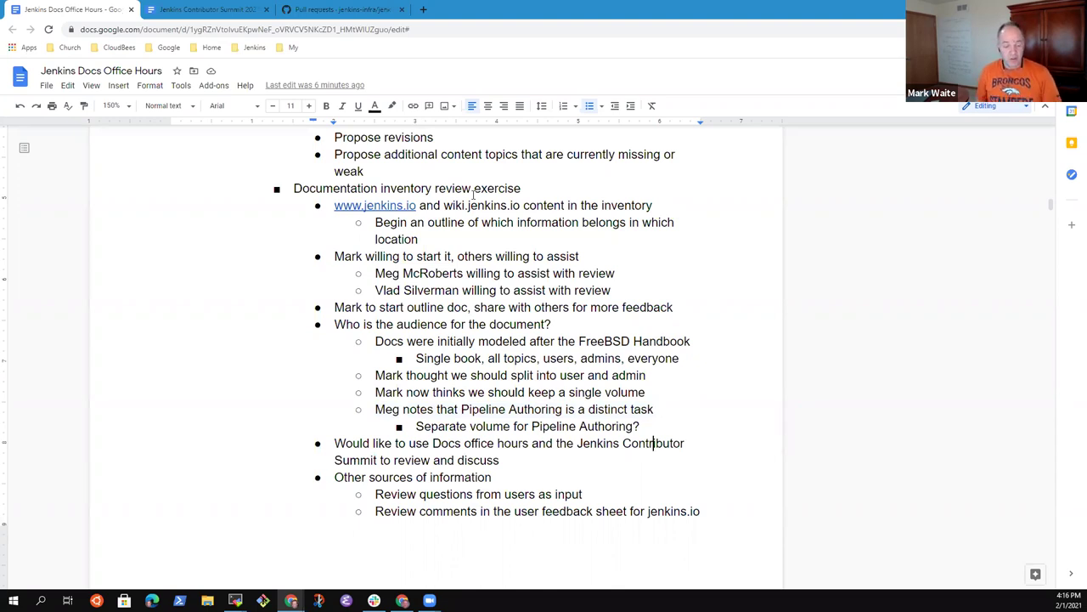
key("shift+Down")
key("shift+End")
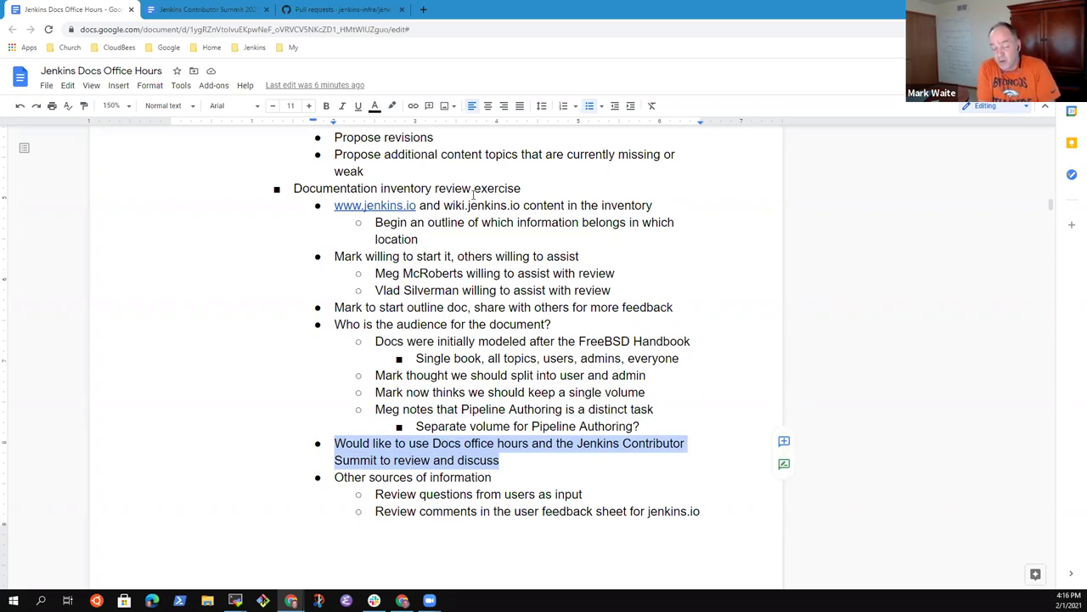
key("Left")
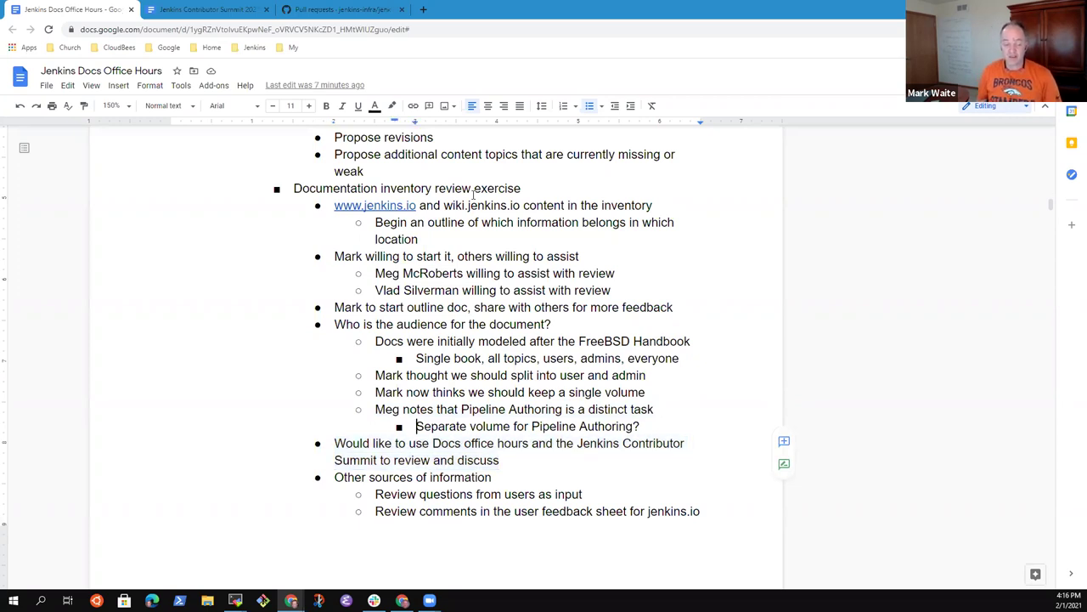
key("Down")
key("End")
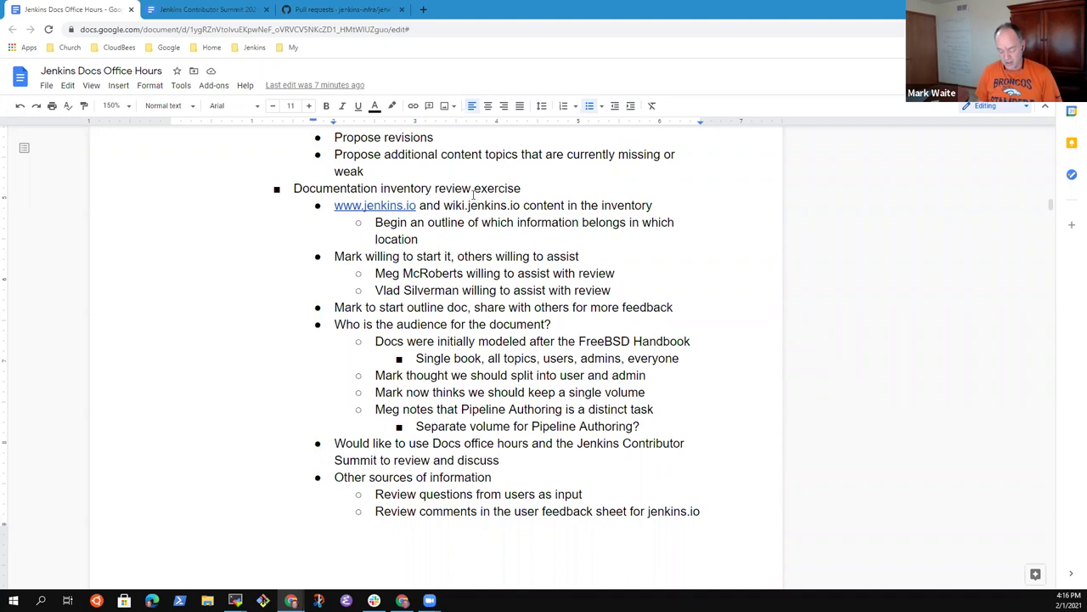
key("Return")
key("Return")
key("BackSpace")
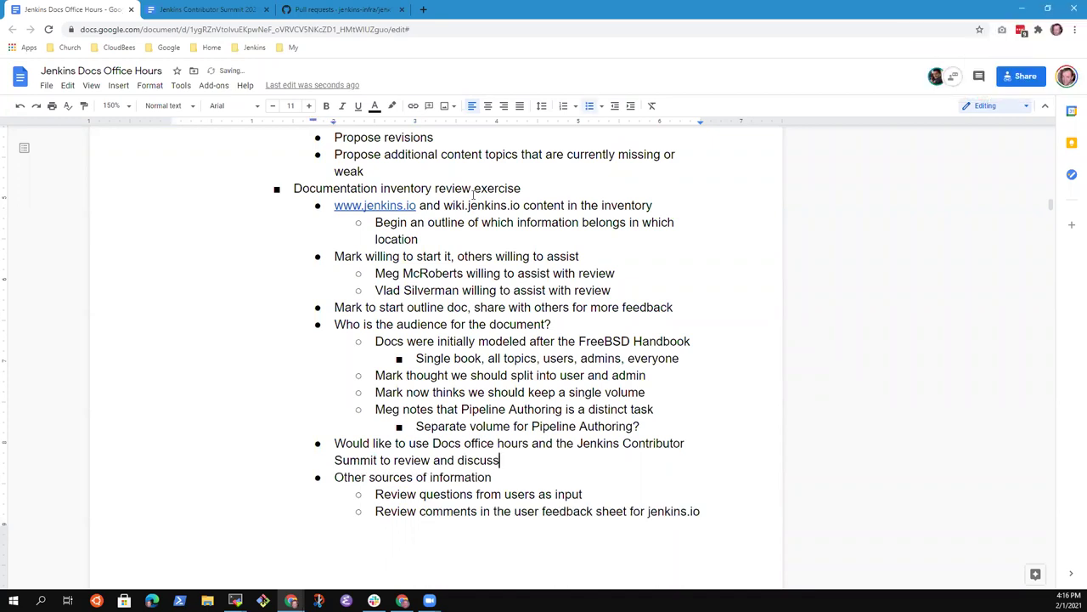
Under Contributor Summit Docs track preparation, add a sub-item that the lead start the assembly "in a google doc with one line per topic, linked to reference material for topic"
key("Up")
key("Up")
key("Up")
key("Up")
key("Up")
key("Up")
key("Up")
key("Up")
key("Up")
key("Up")
key("Up")
key("Up")
key("Up")
key("Up")
key("Up")
key("Up")
key("Up")
key("Up")
key("Up")
key("Up")
key("Up")
key("Up")
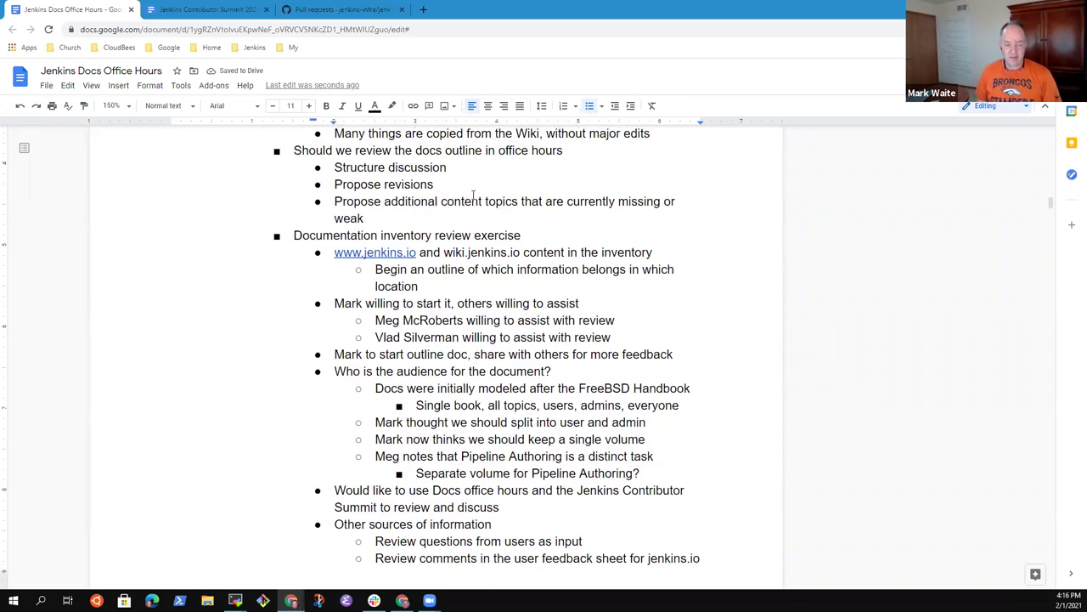
key("Page_Up")
key("Page_Up")
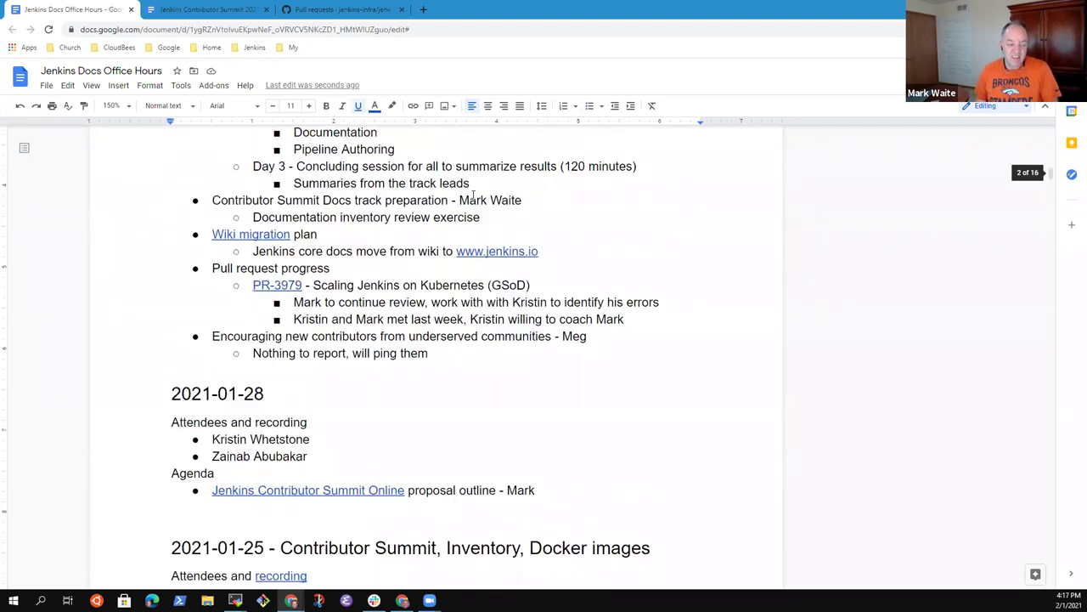
key("Up")
key("Up")
key("Up")
key("Up")
key("Up")
key("Up")
key("Up")
key("Up")
key("Up")
key("Up")
key("Up")
key("Up")
key("Up")
key("Up")
key("Up")
key("Up")
key("Up")
key("Up")
key("Up")
key("Up")
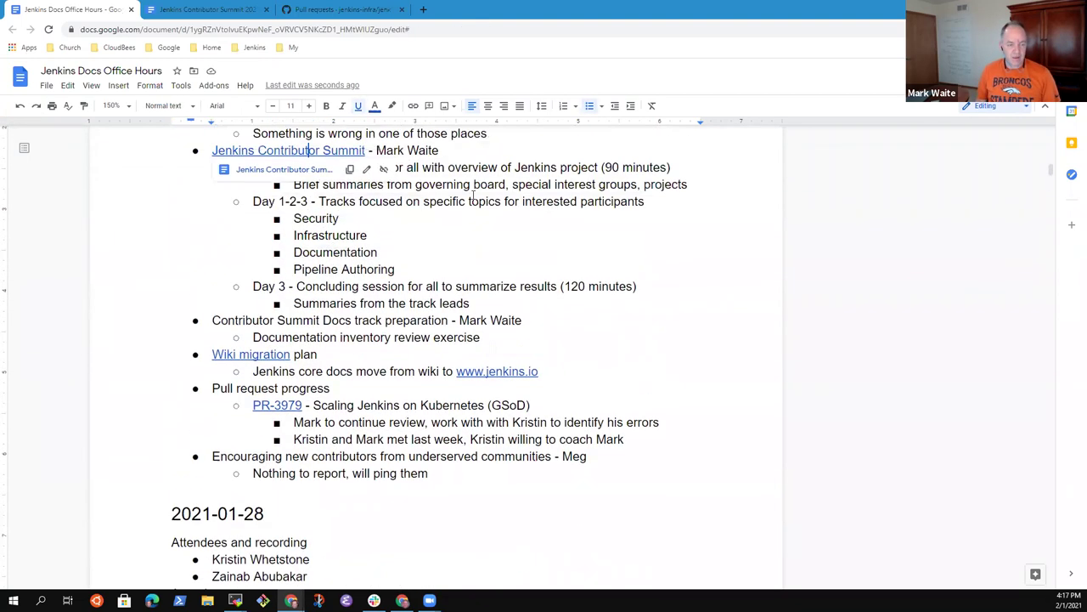
key("Up")
key("Down")
key("Down")
key("Down")
key("Down")
key("Down")
key("Down")
key("Down")
key("Down")
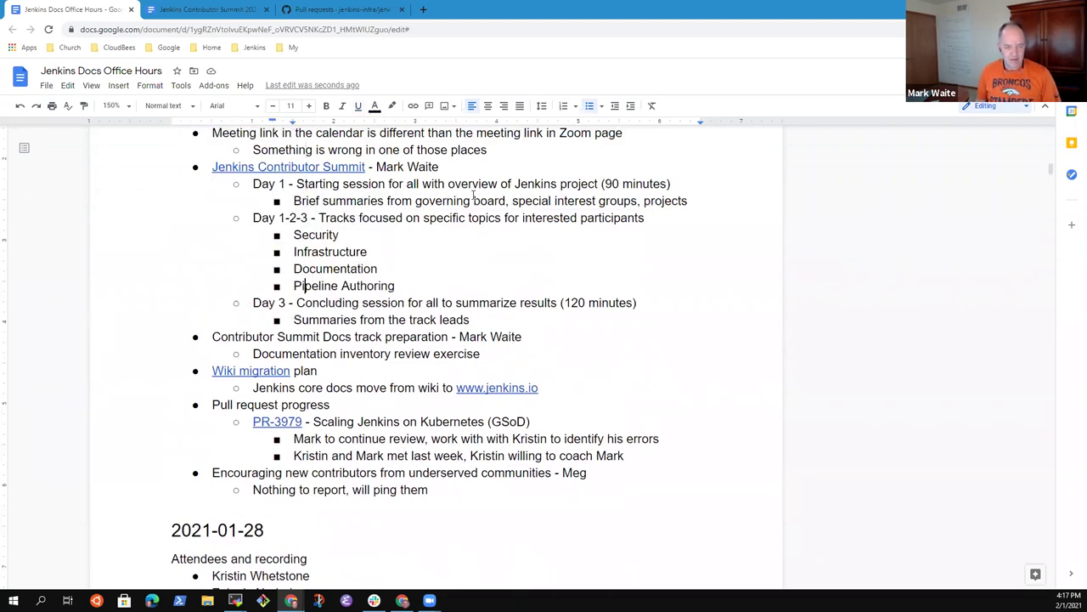
key("Down")
key("Down")
key("Down")
key("Down")
key("End")
key("Return")
type("Mark start the ")
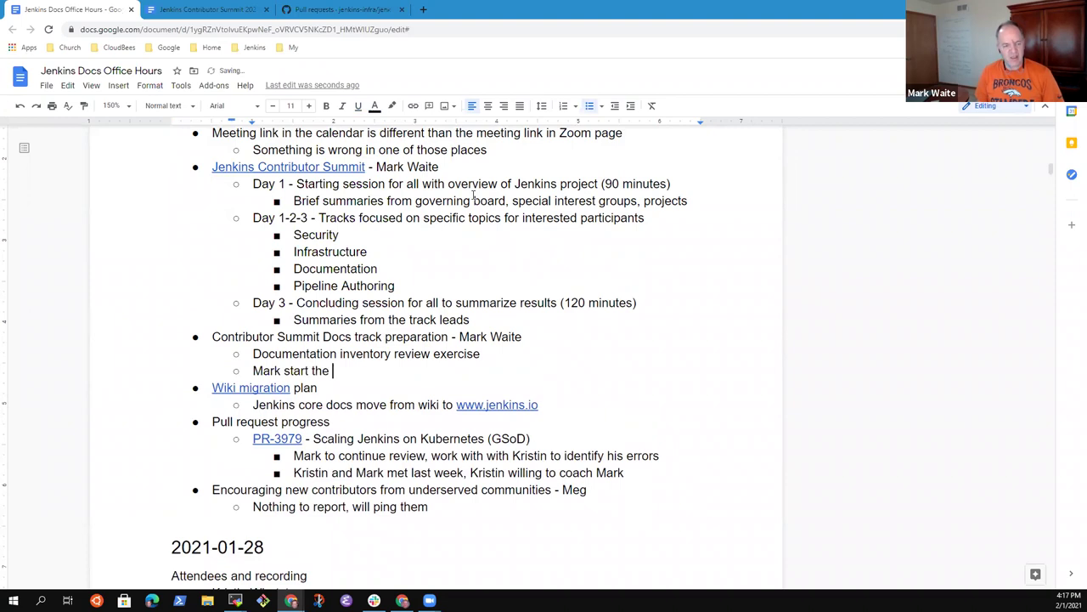
type("assembly ")
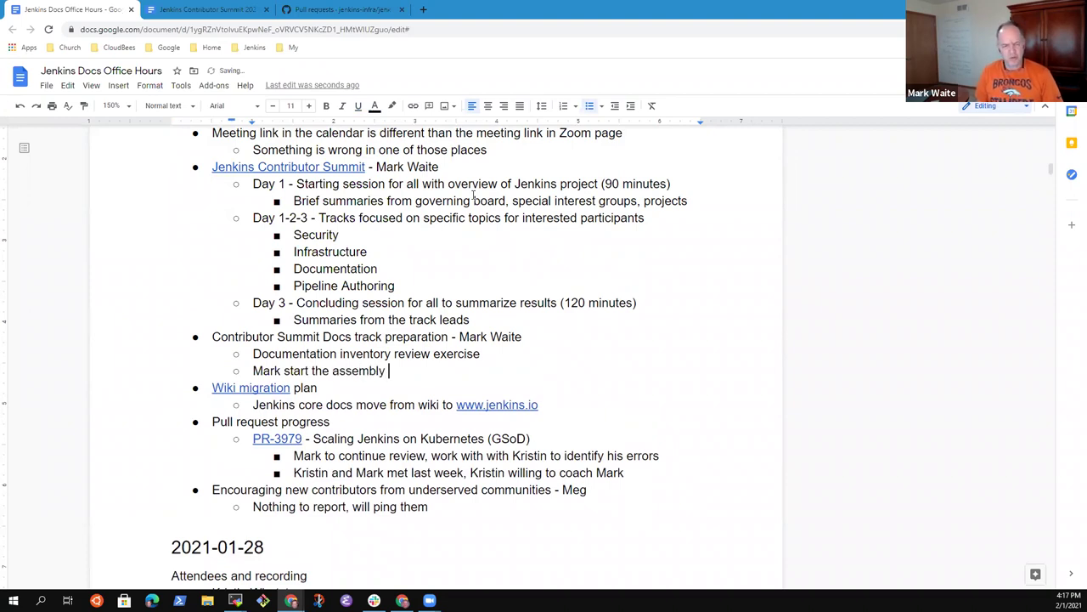
type("in ")
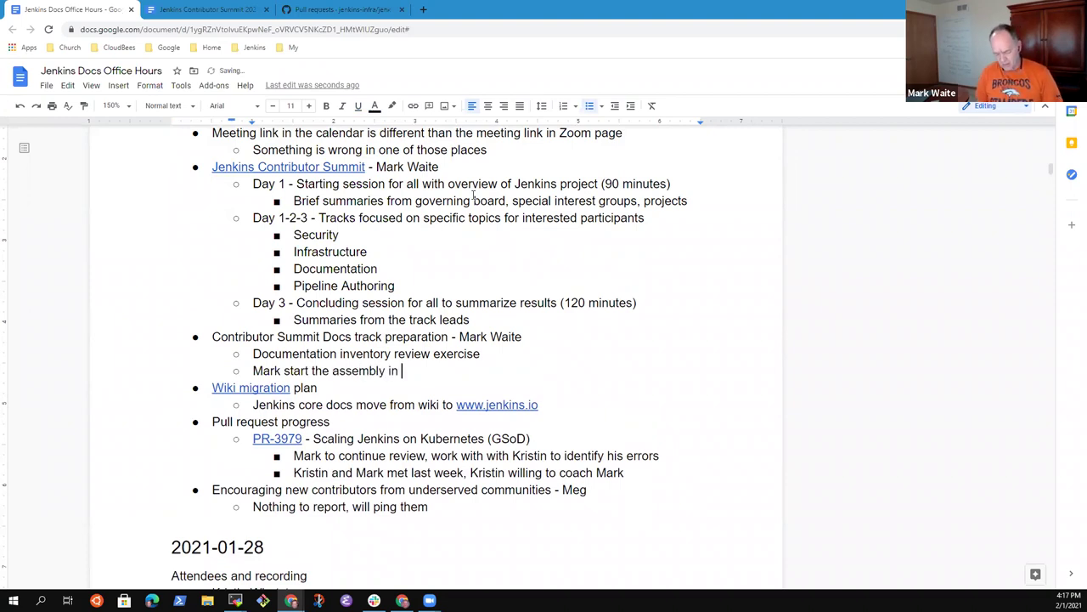
type("a google")
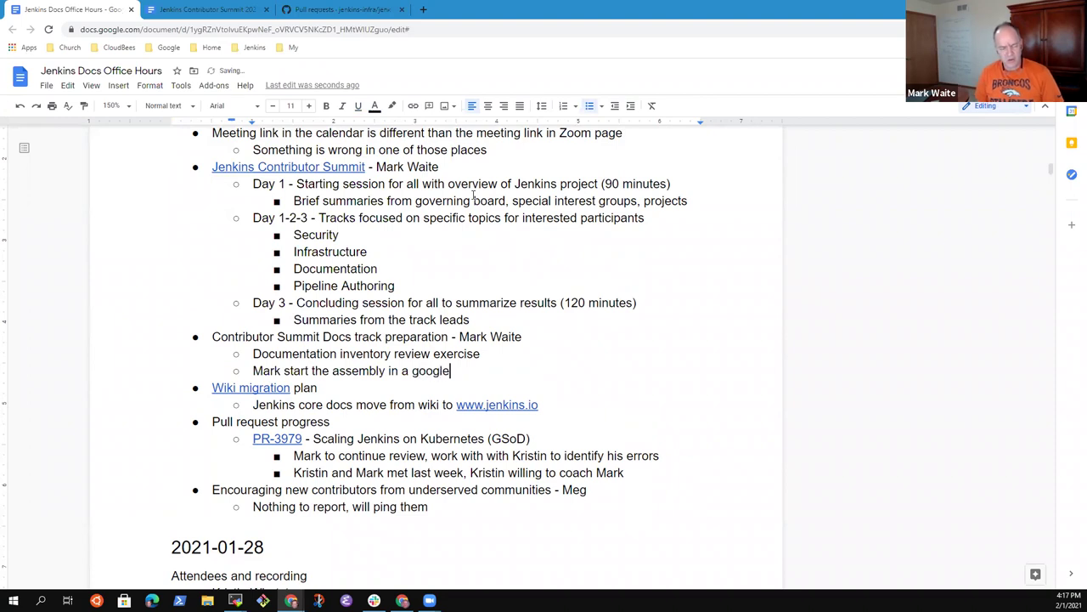
type(" doc with on")
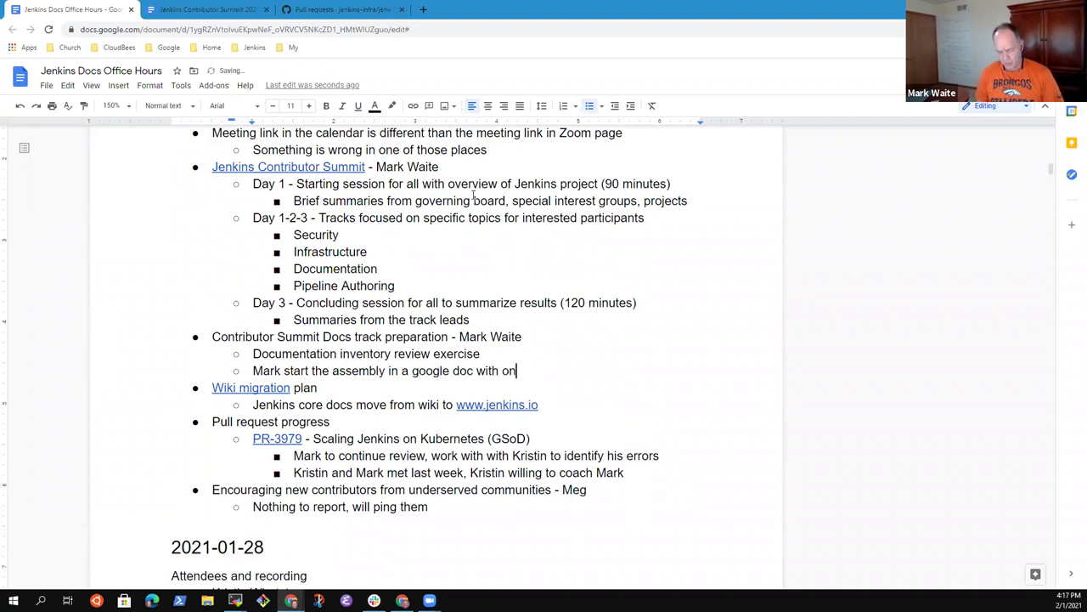
type("e line per topic, linked to re")
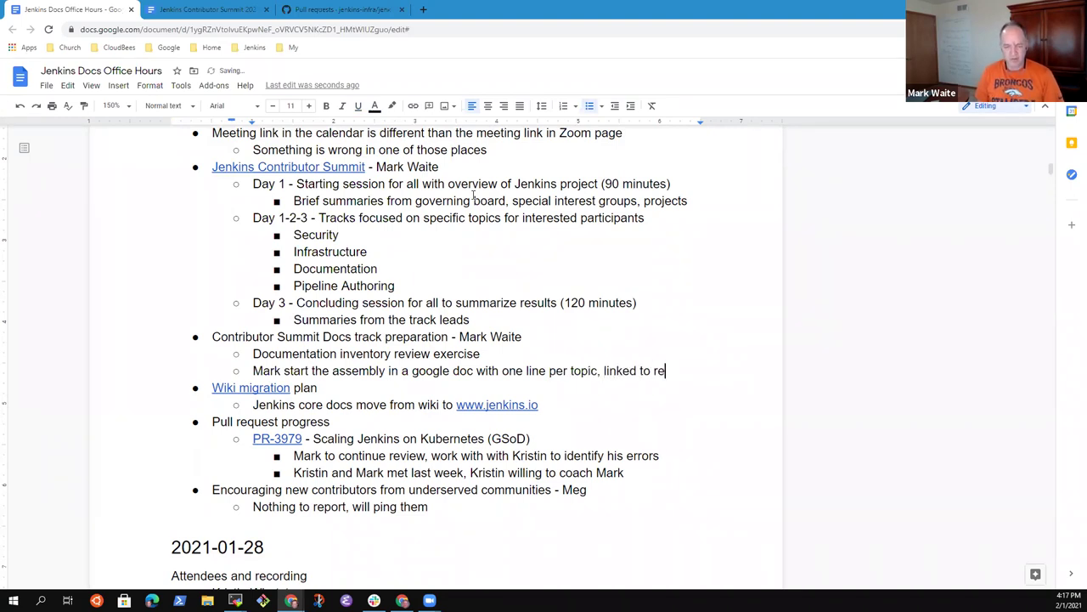
type("fernece")
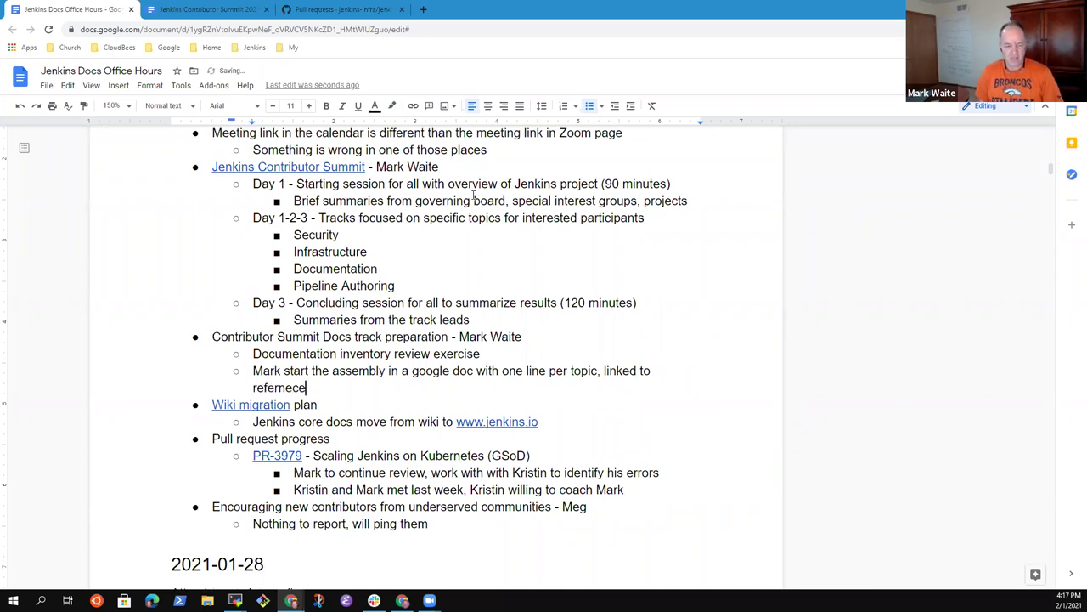
key("ctrl+BackSpace")
type("reference materia")
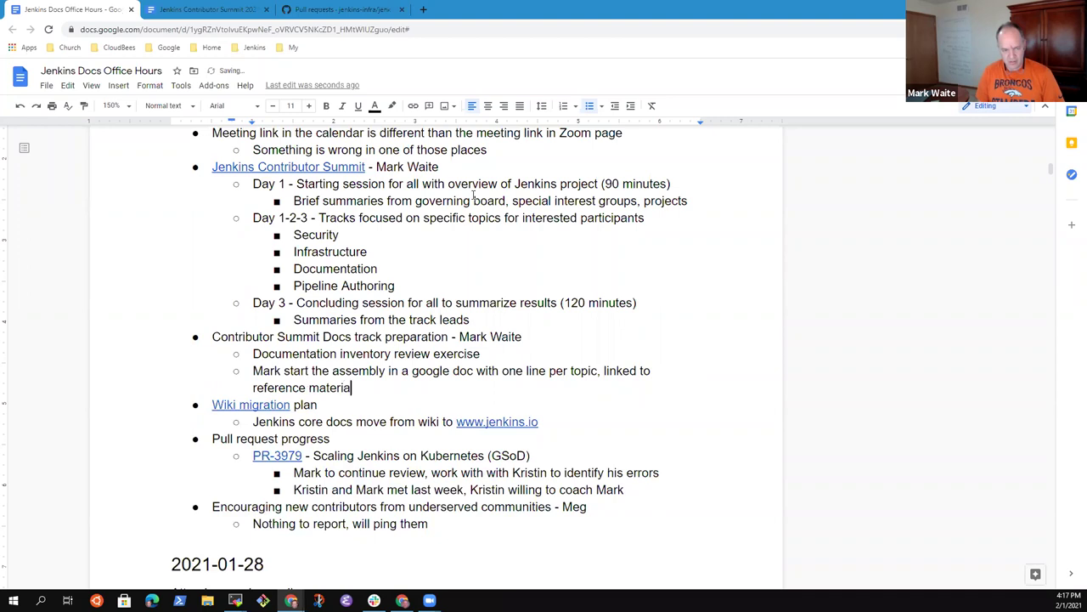
type("l for topic")
key("BackSpace")
key("BackSpace")
type("pic")
Add a nested bullet under the new assembly item reading "Discussion, think, to decide how to"
key("Return")
key("Tab")
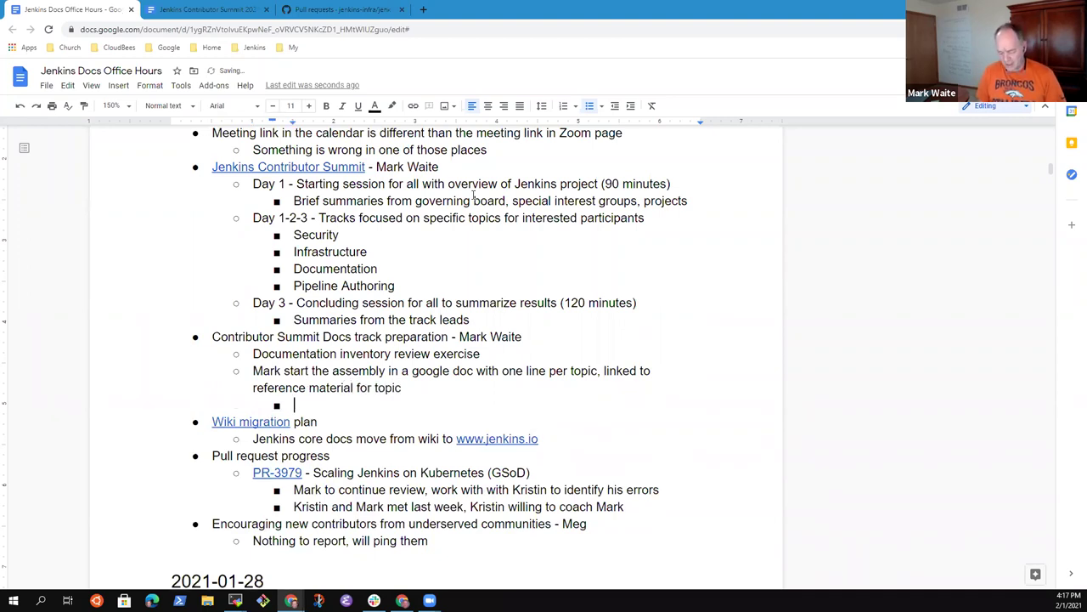
type("Discussion")
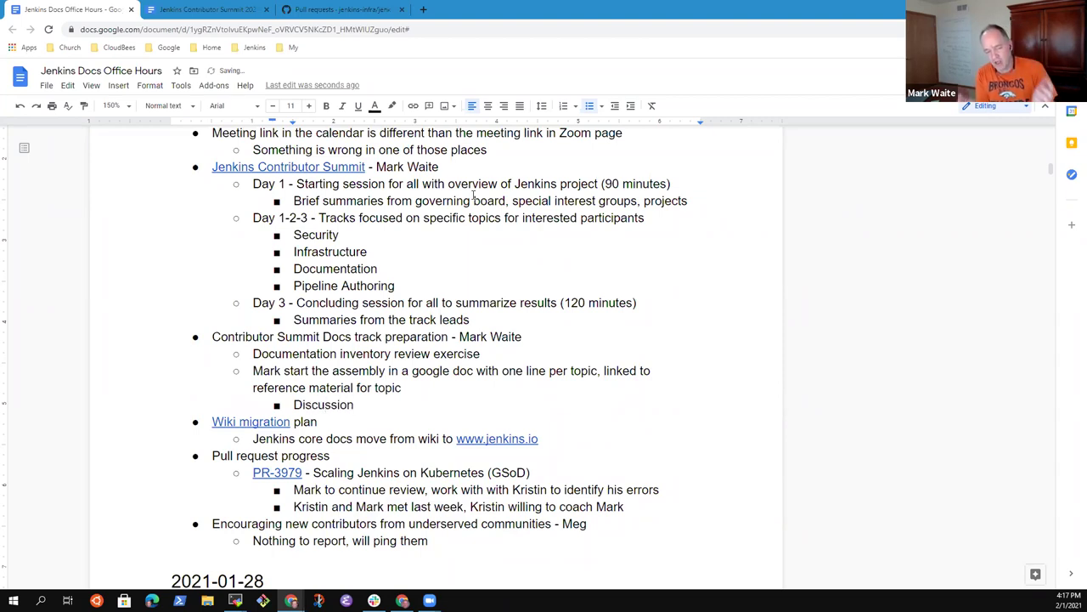
type(", th")
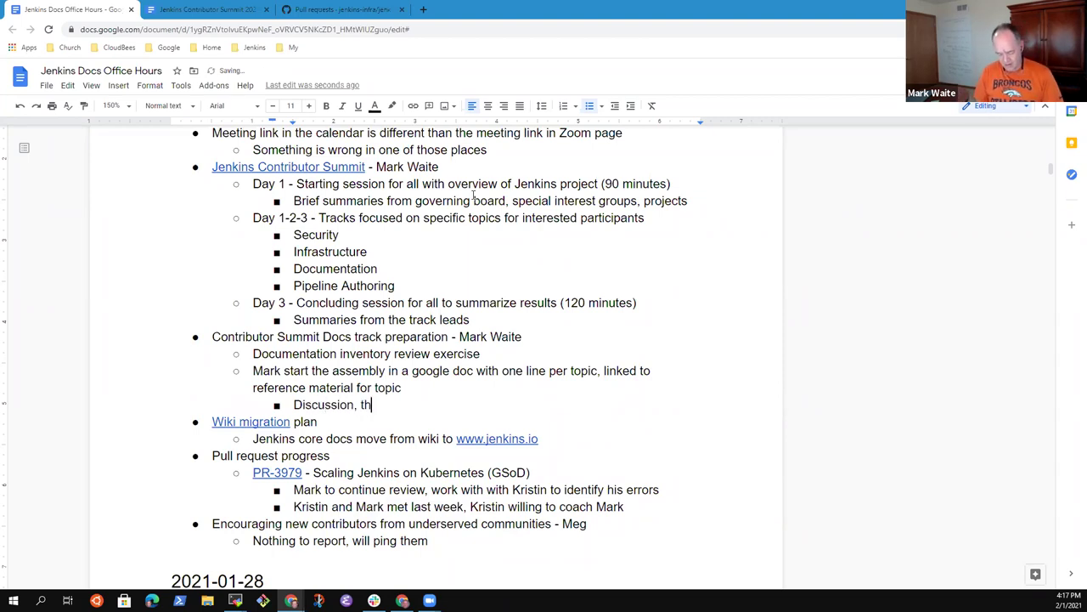
type("ink ")
type(" to deic")
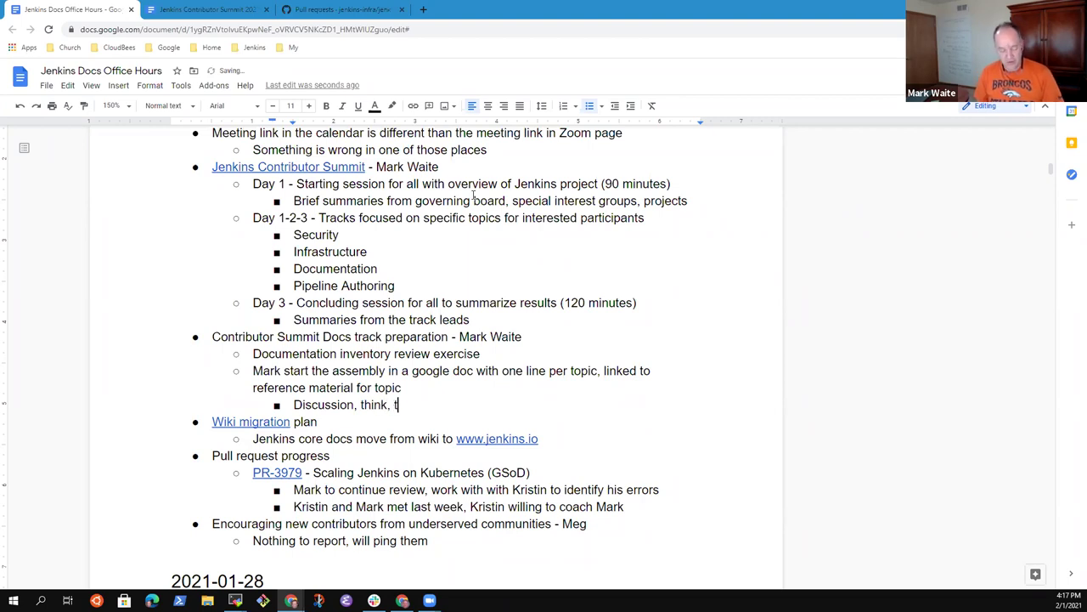
key("BackSpace")
key("BackSpace")
type("cide ")
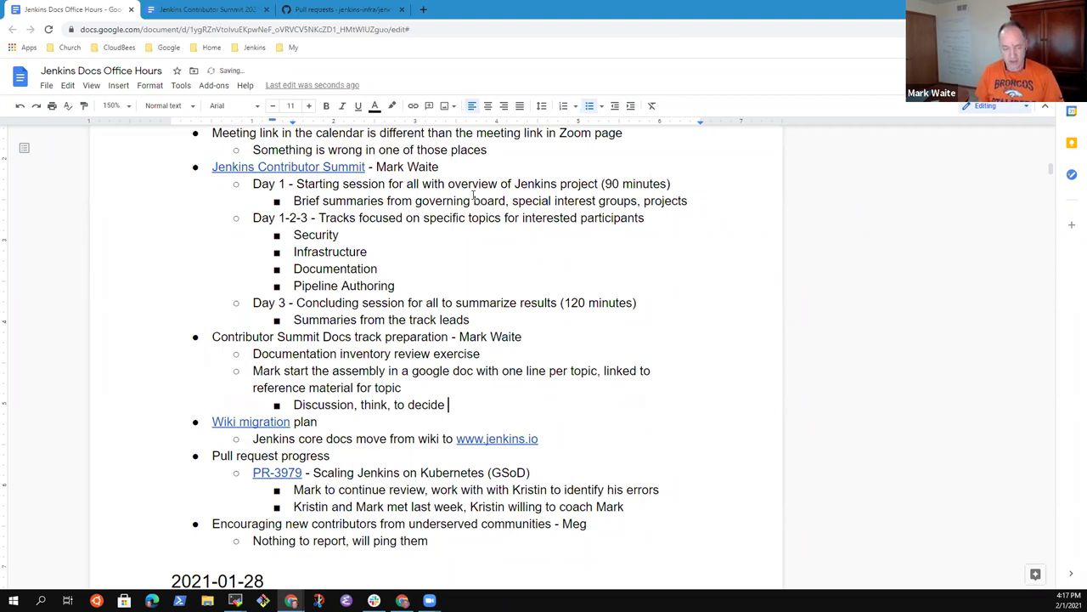
type("how to")
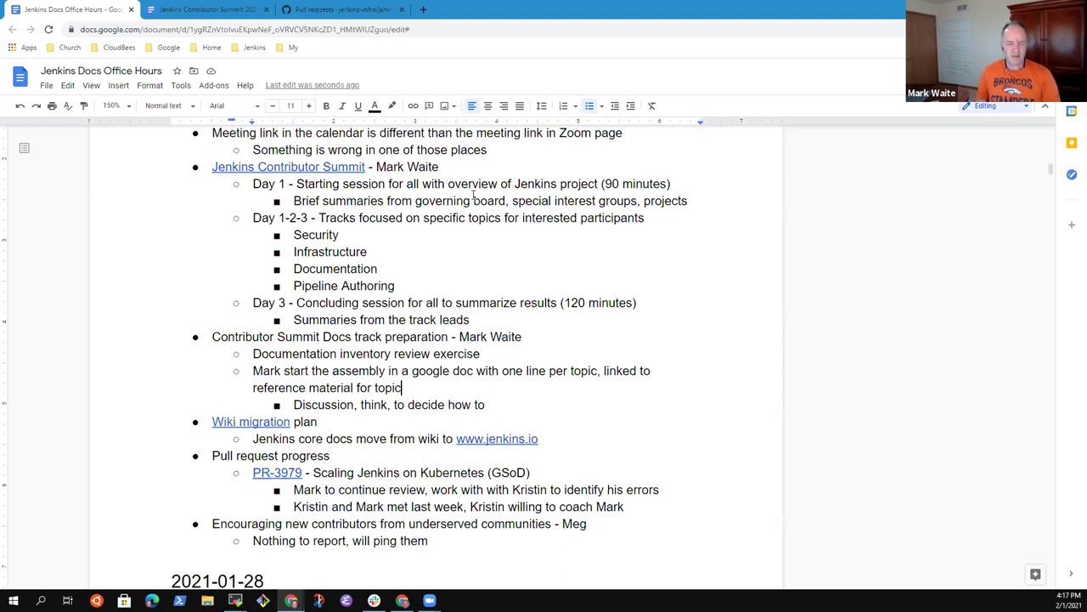
Replace the word "doc" with "sheet" in the assembly item of the docs track preparation
key("Up")
key("Left")
key("ctrl+shift+Left")
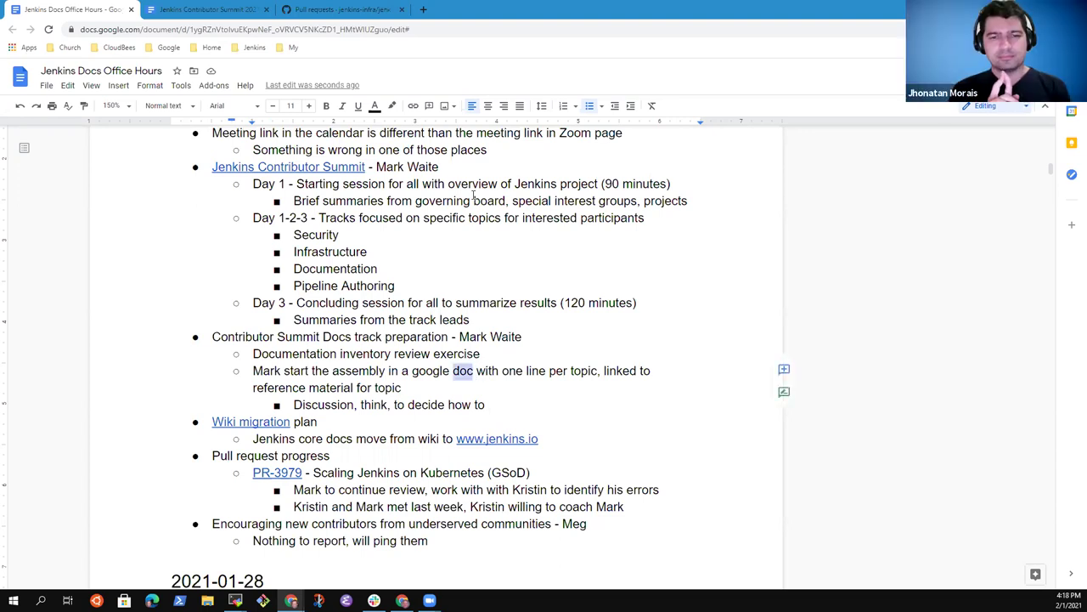
type("sheet")
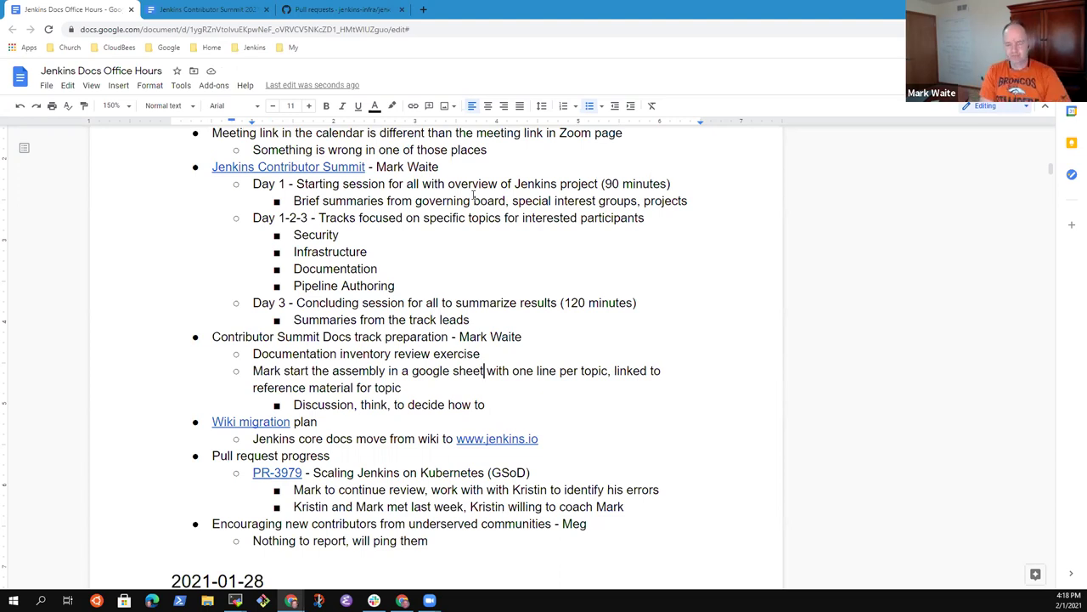
Replace "line" with "row" so the assembly item says "one row per topic"
key("End")
key("ctrl+Left")
key("ctrl+Left")
key("ctrl+Left")
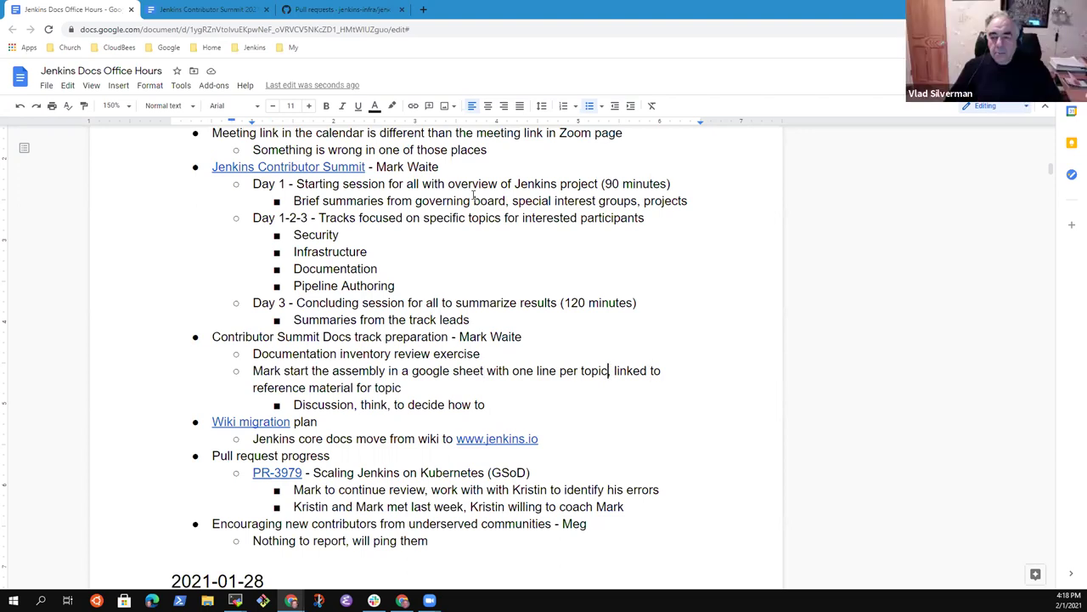
key("ctrl+Left")
key("Left")
key("ctrl+shift+Left")
type("row")
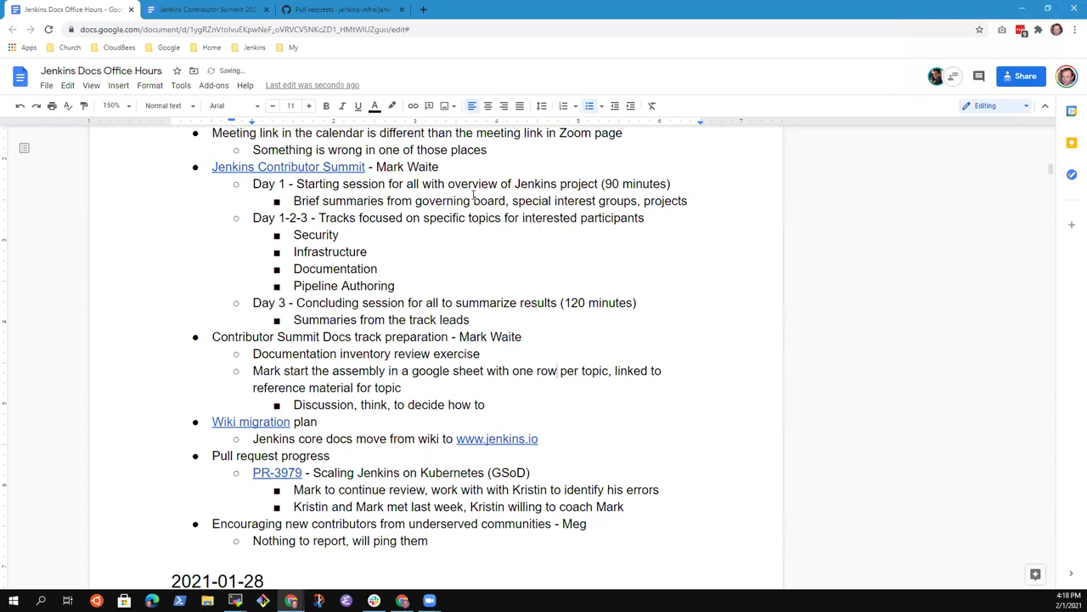
Replace "reference material for topic" with "current location of the material" in the assembly item of the docs track preparation
key("Up")
key("Down")
key("Down")
key("shift+Home")
key("BackSpace")
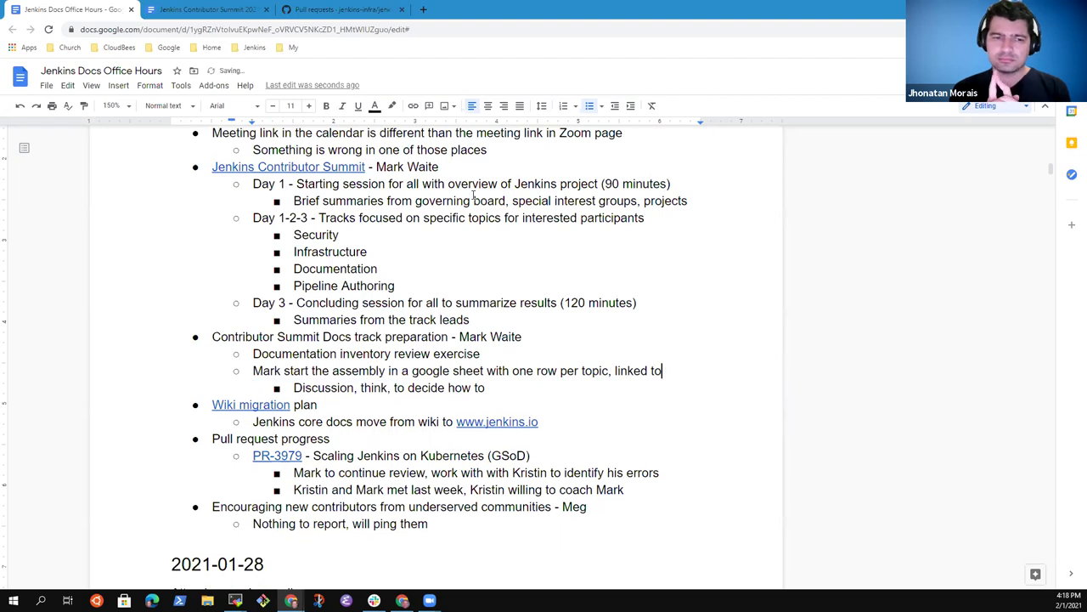
type("current loca")
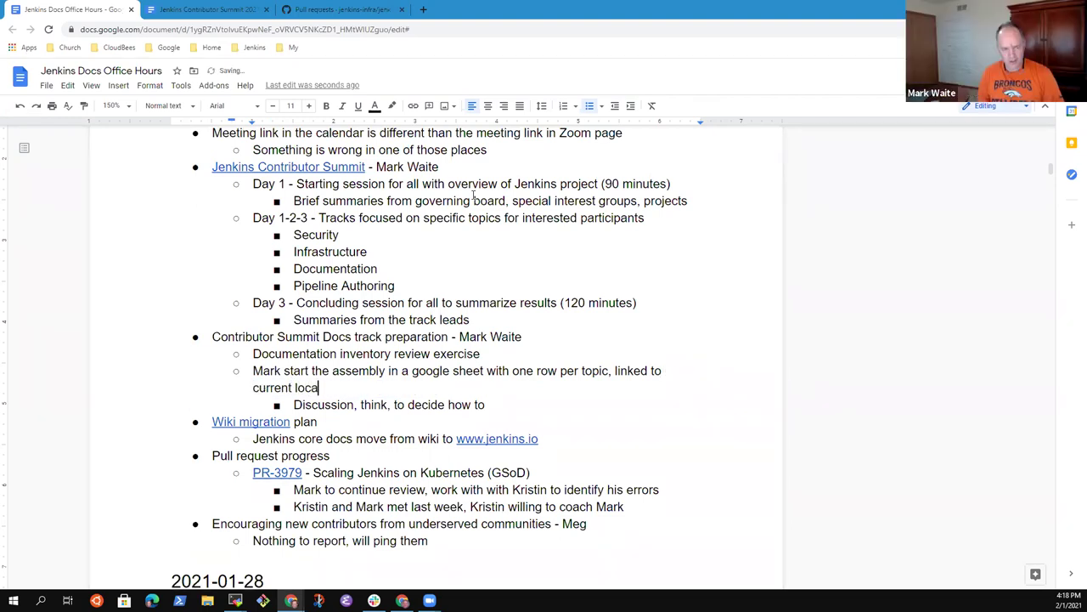
type("tion of the ma")
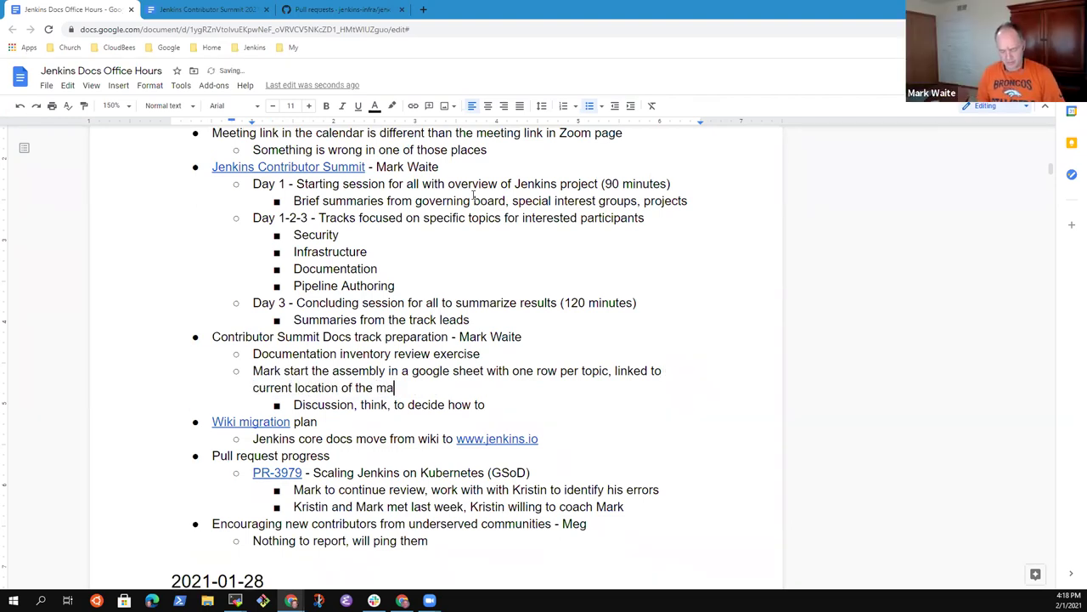
type("terial")
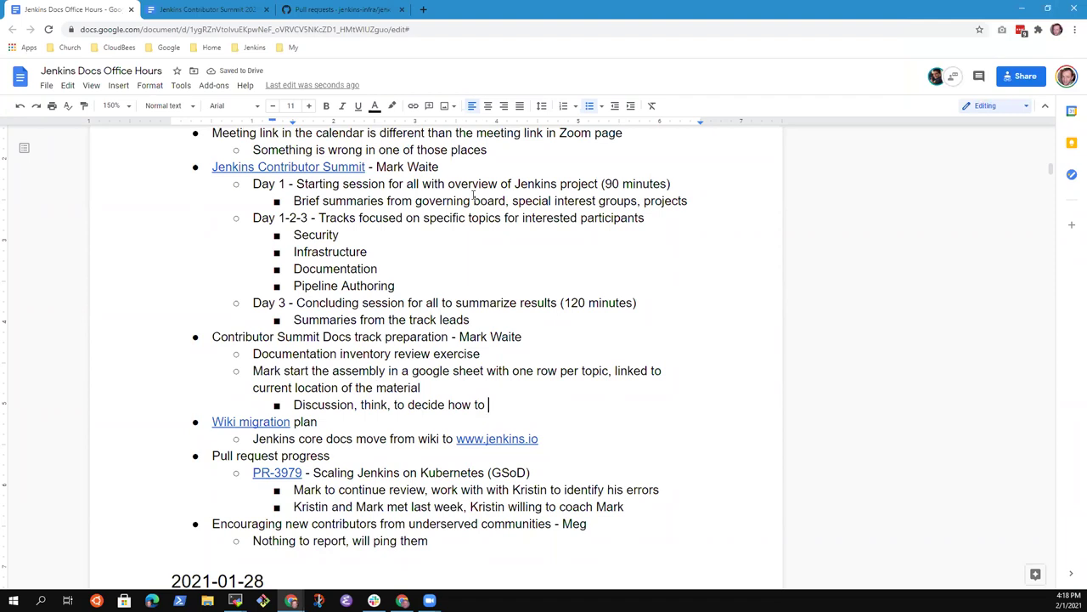
Reword the nested discussion bullet to read "Discussion, think, to decide where to place the material"
key("BackSpace")
key("BackSpace")
key("BackSpace")
key("BackSpace")
key("BackSpace")
key("BackSpace")
type("where to place the mateira")
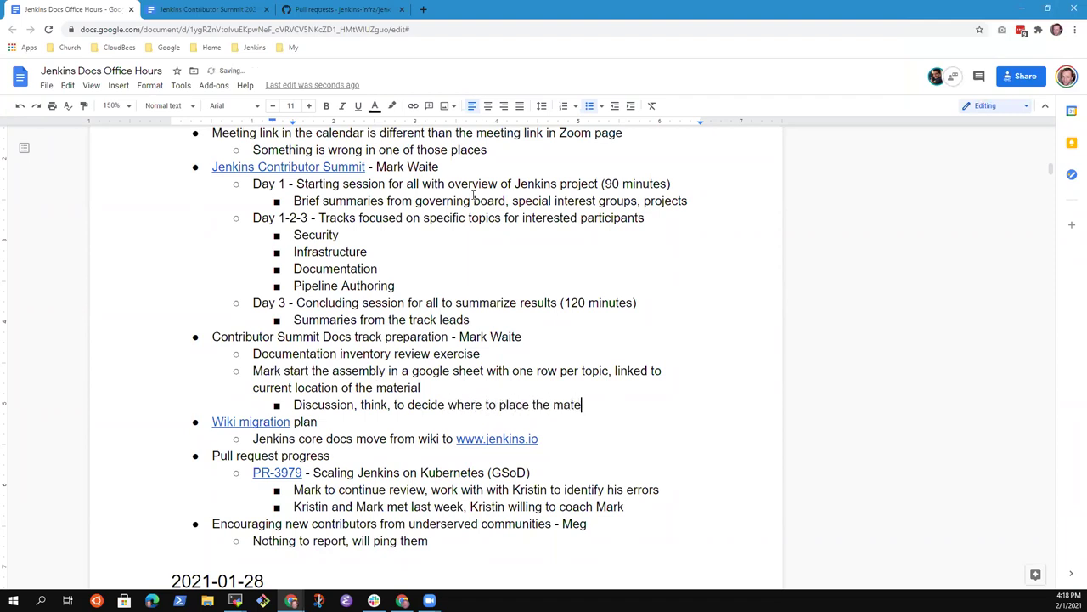
key("BackSpace")
key("BackSpace")
key("BackSpace")
type("rial")
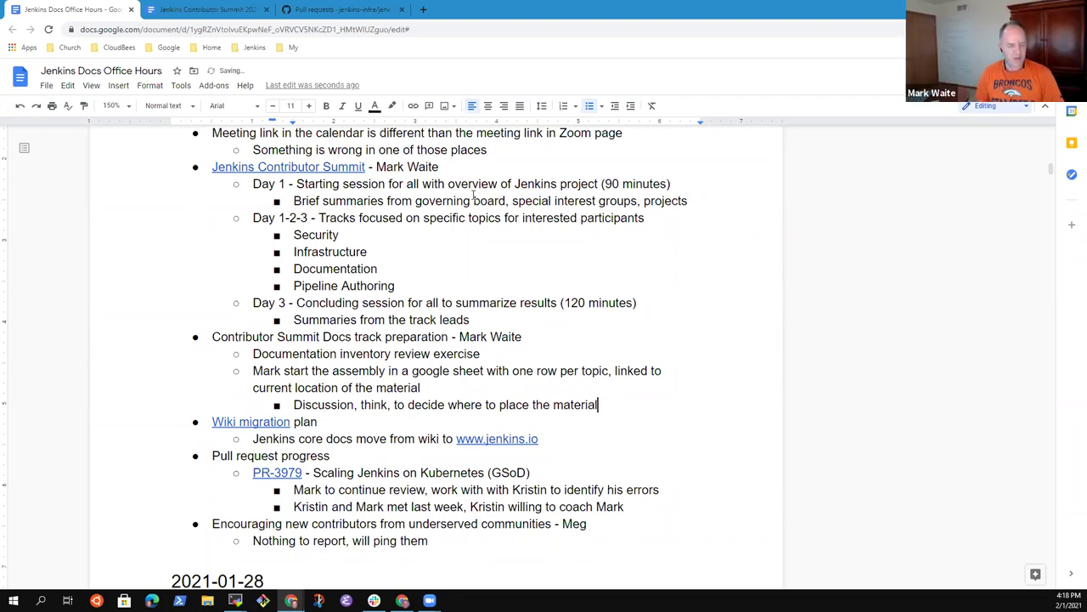
Add a bullet below the discussion bullet at the same level reading "Placing material well before it is converted"
key("Return")
type("Placing ma")
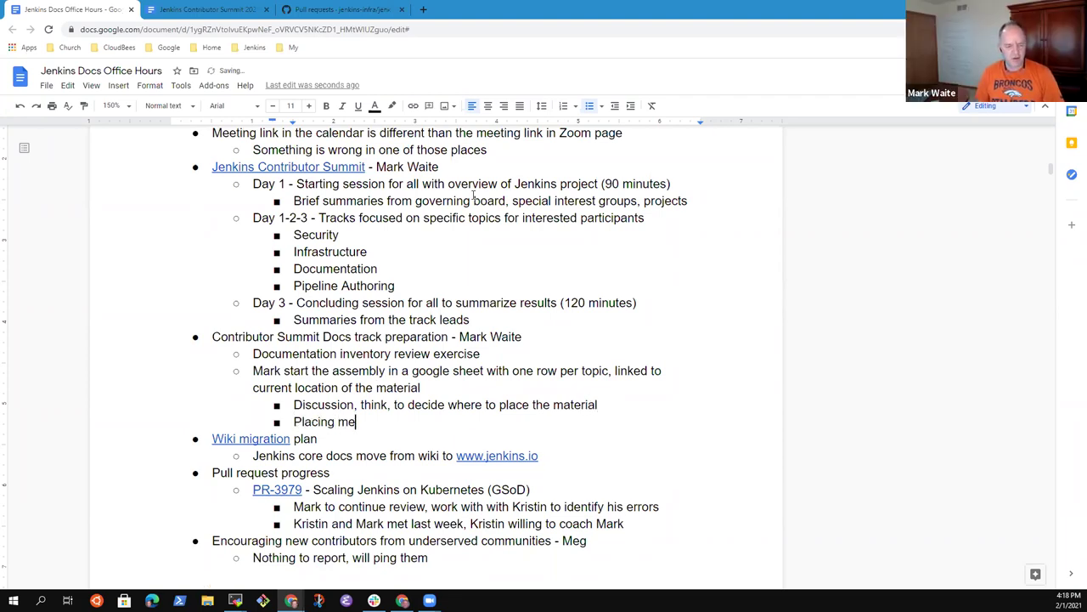
type("terial ")
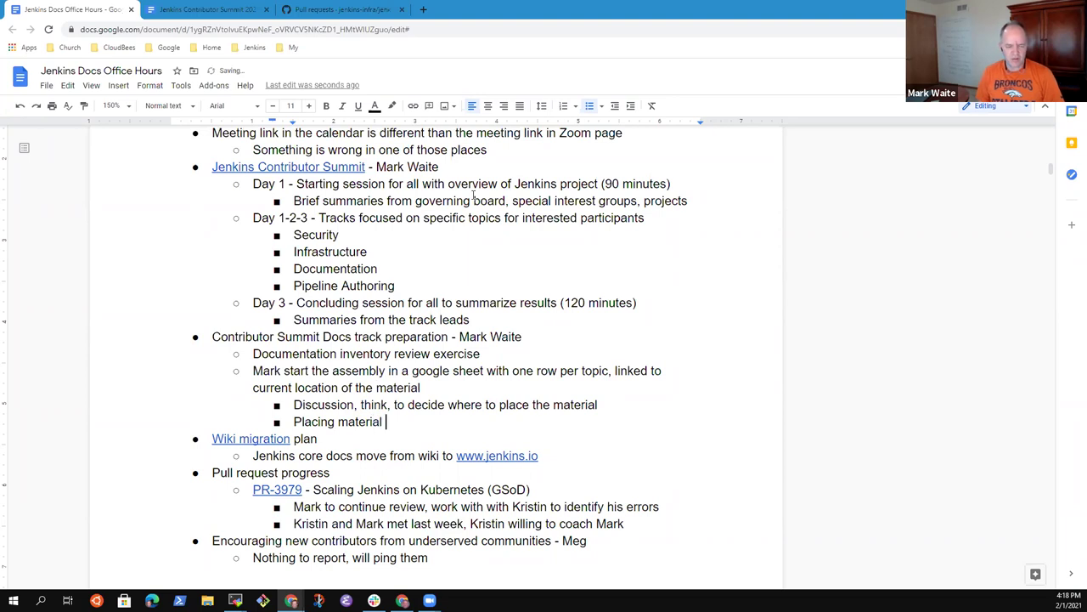
type("well before it ")
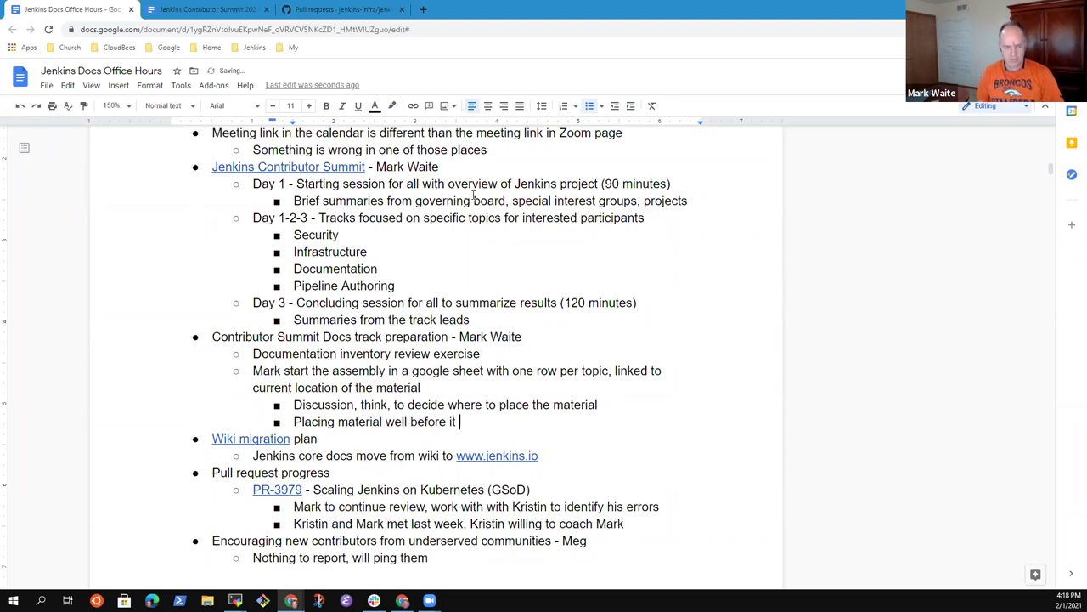
type("is converted")
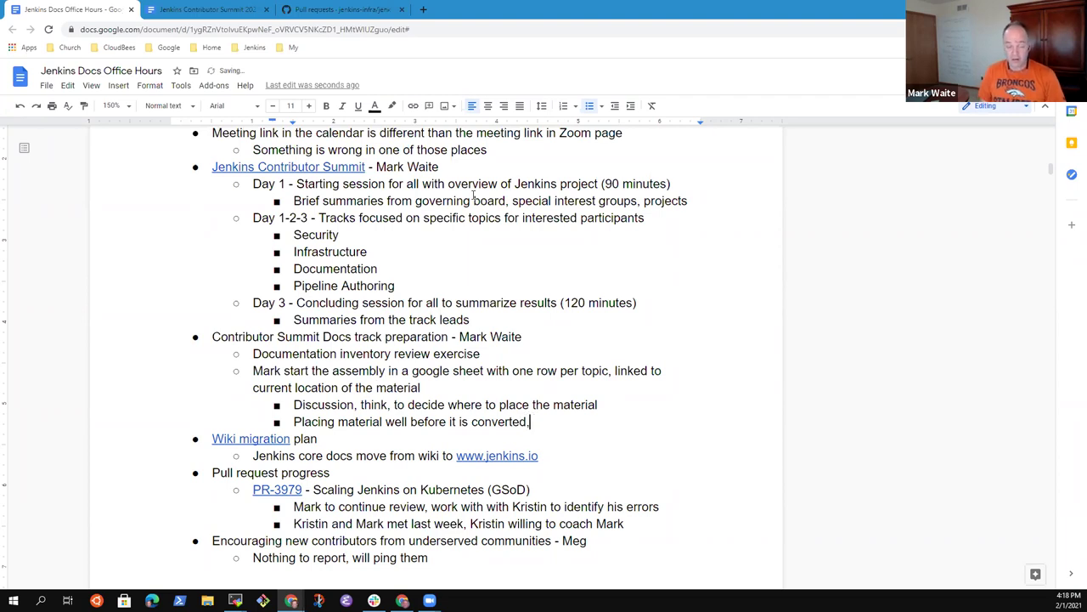
Add a sub-bullet under the placing material bullet reading "Gives us a destination"
key("Return")
key("Tab")
type("Gives us a destination")
Add a second sub-bullet under the placing material bullet reading "Gives us a chance to prioritize topics based on user interest"
key("Return")
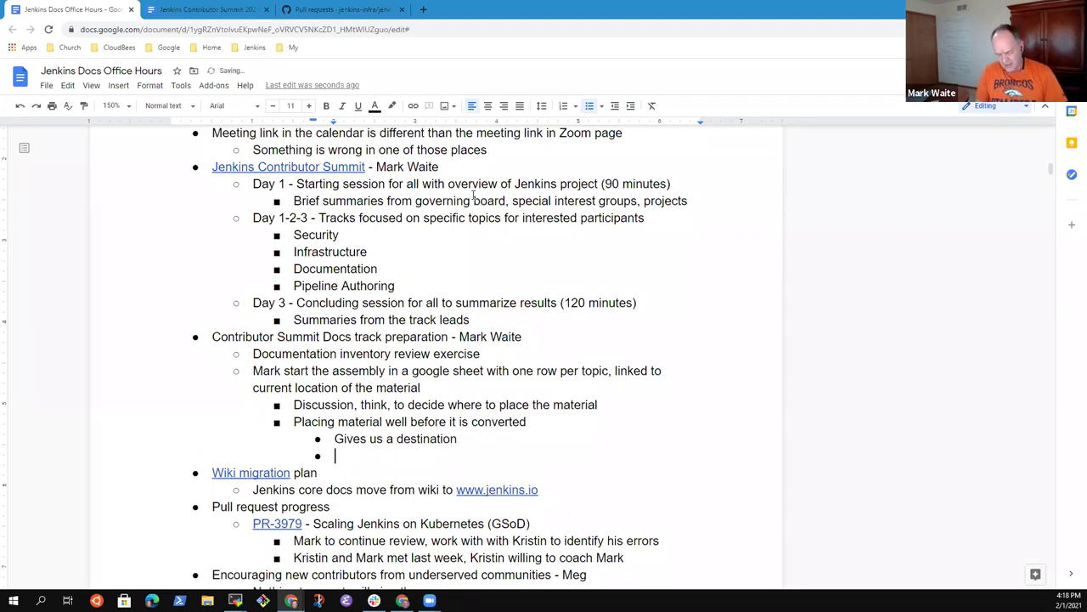
type("Gives us a ")
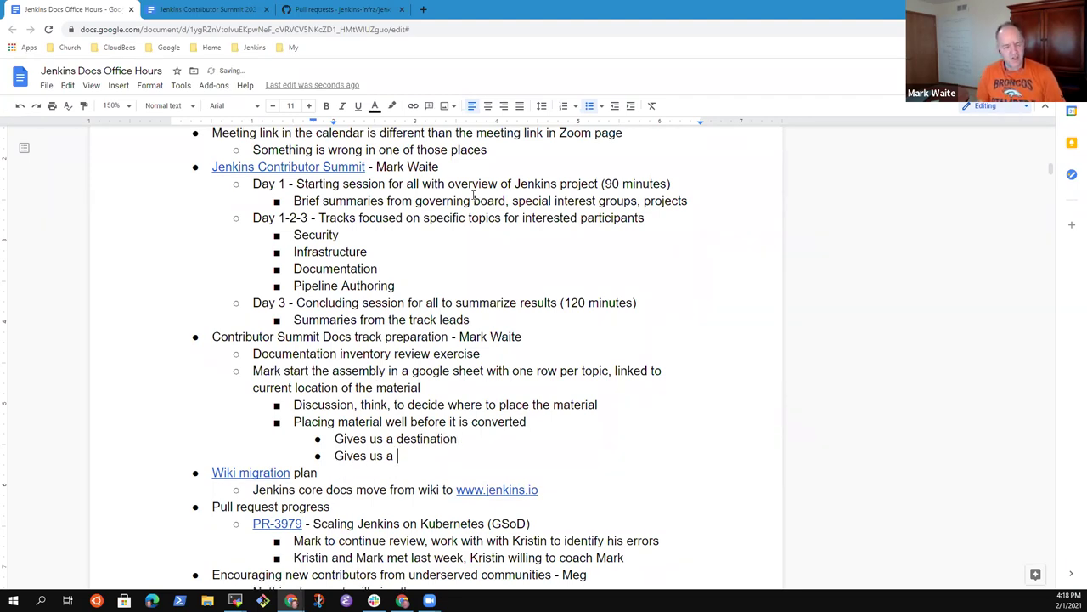
type("chang")
key("BackSpace")
key("BackSpace")
type("se")
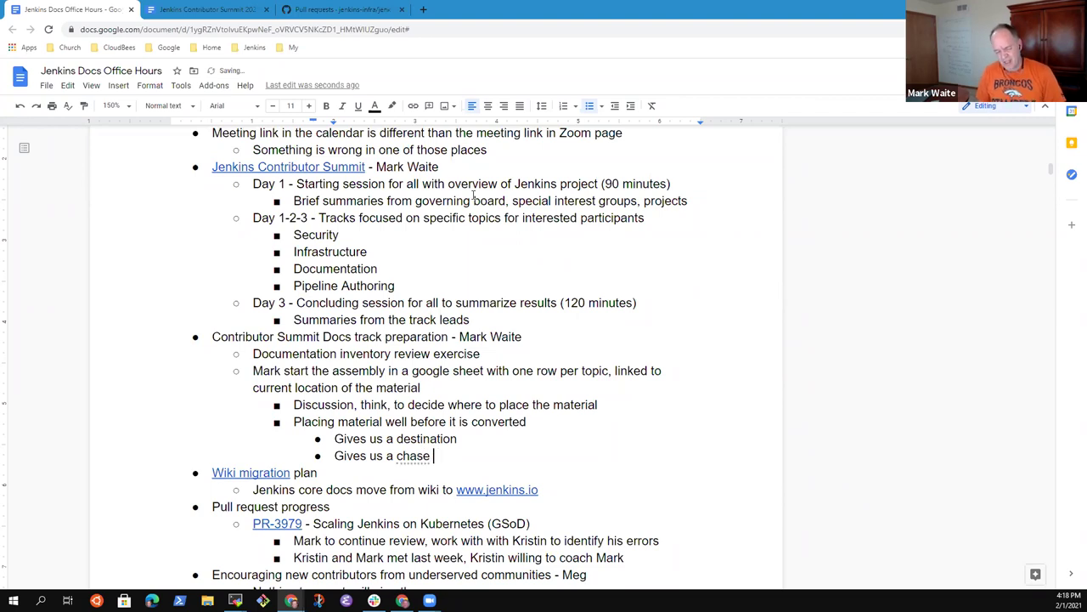
key("BackSpace")
key("BackSpace")
key("BackSpace")
key("BackSpace")
type("ance to ")
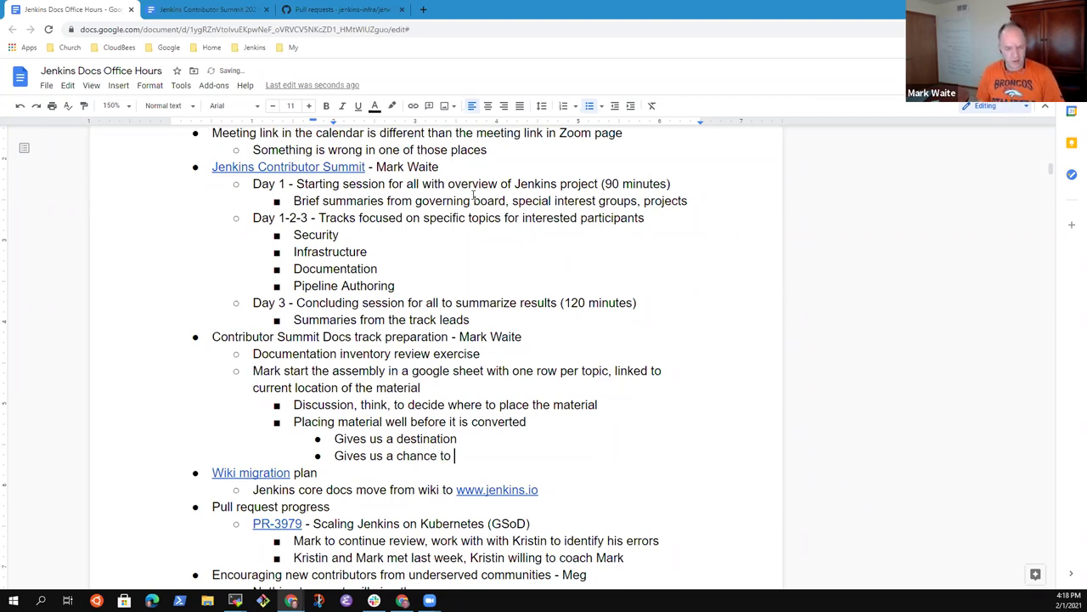
type("priority")
key("BackSpace")
key("BackSpace")
key("BackSpace")
type("itize")
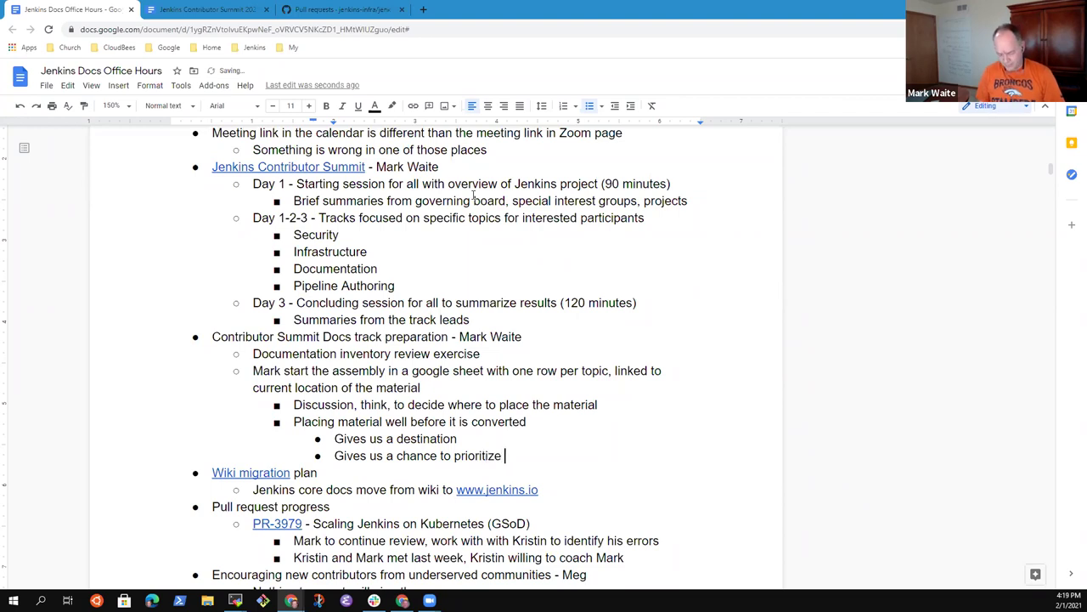
type(" topics ")
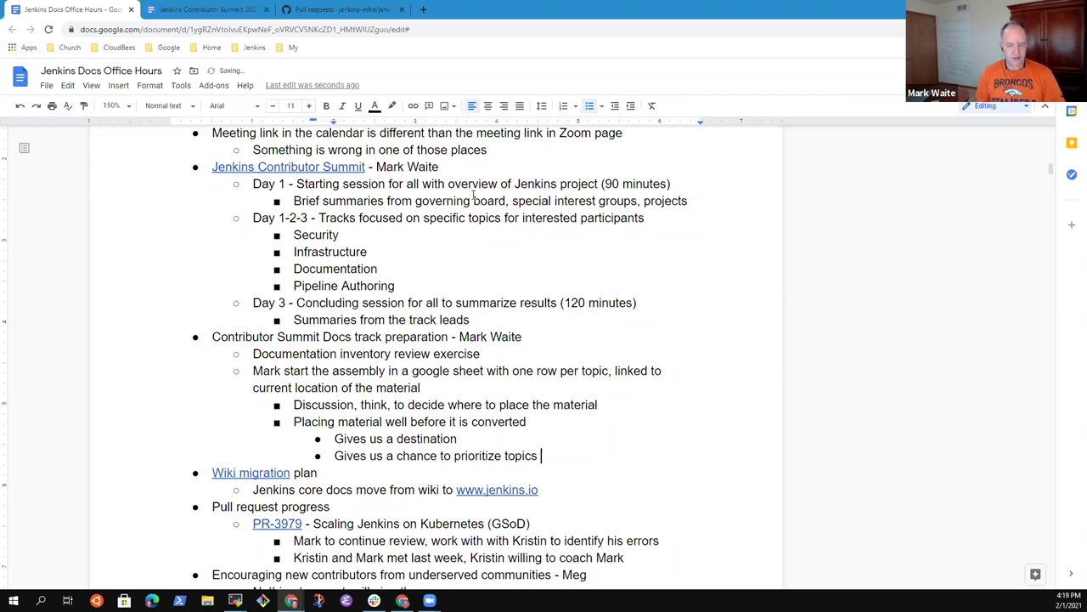
type("based on")
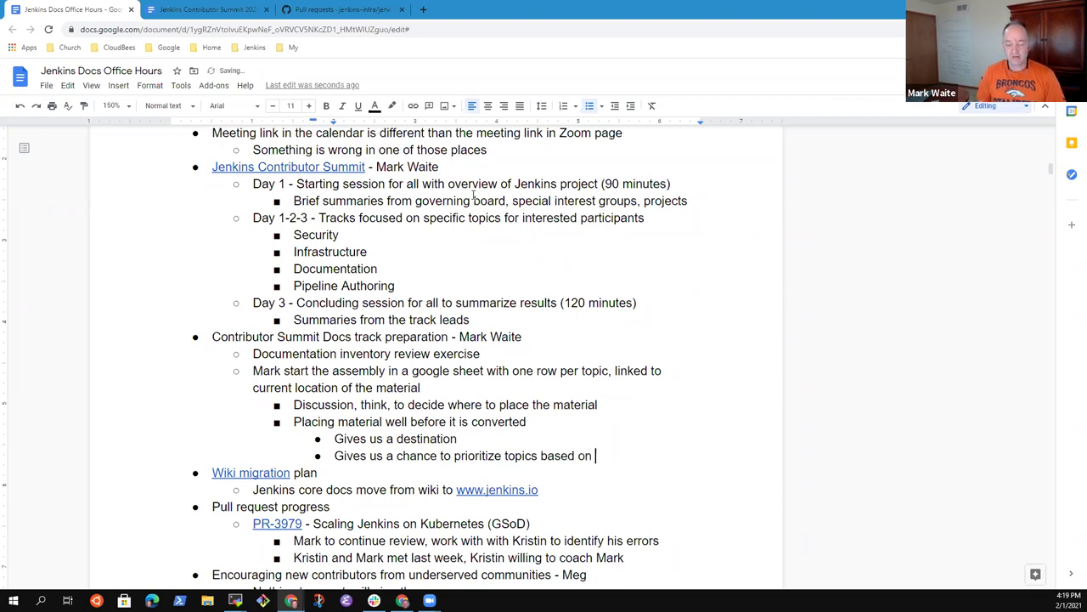
type("user interest")
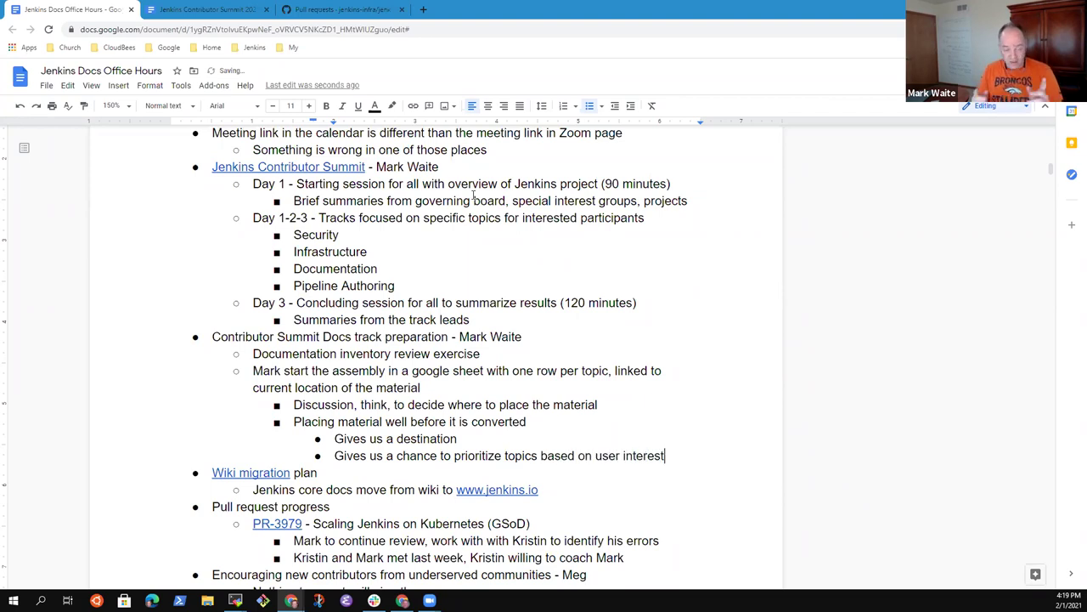
Add a third sub-bullet under the placing material bullet reading "Pipeline authoring examples continue to be a major request"
key("Return")
key("shift+Tab")
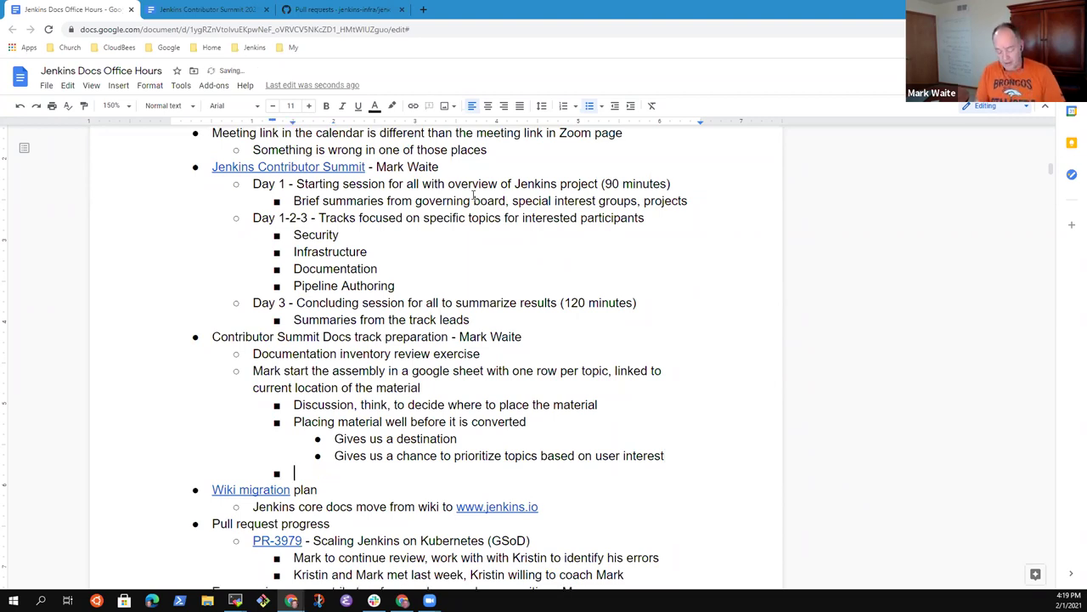
key("Tab")
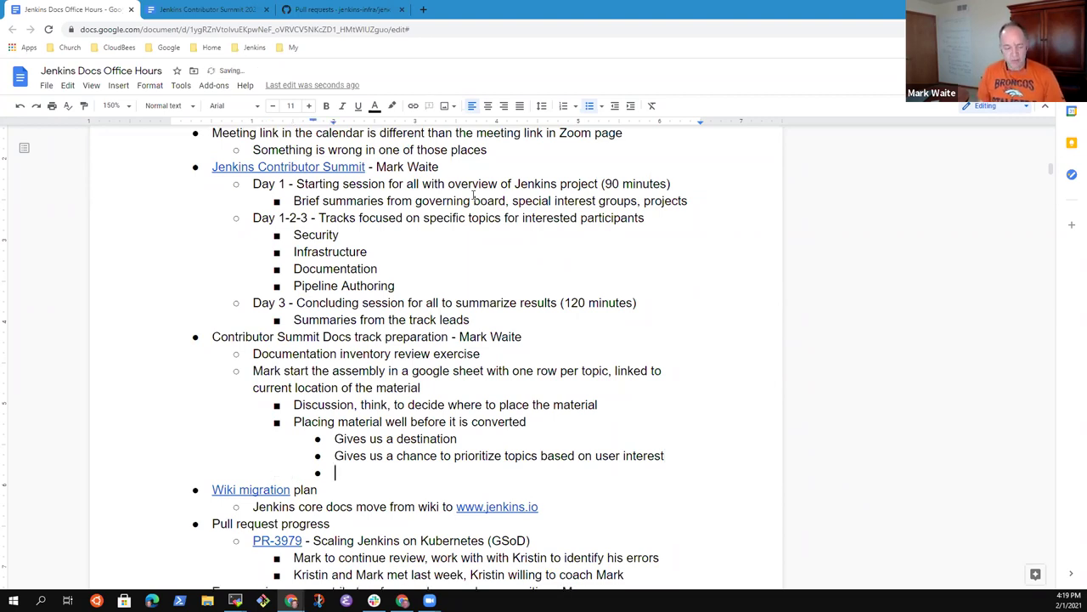
type("Pipeline")
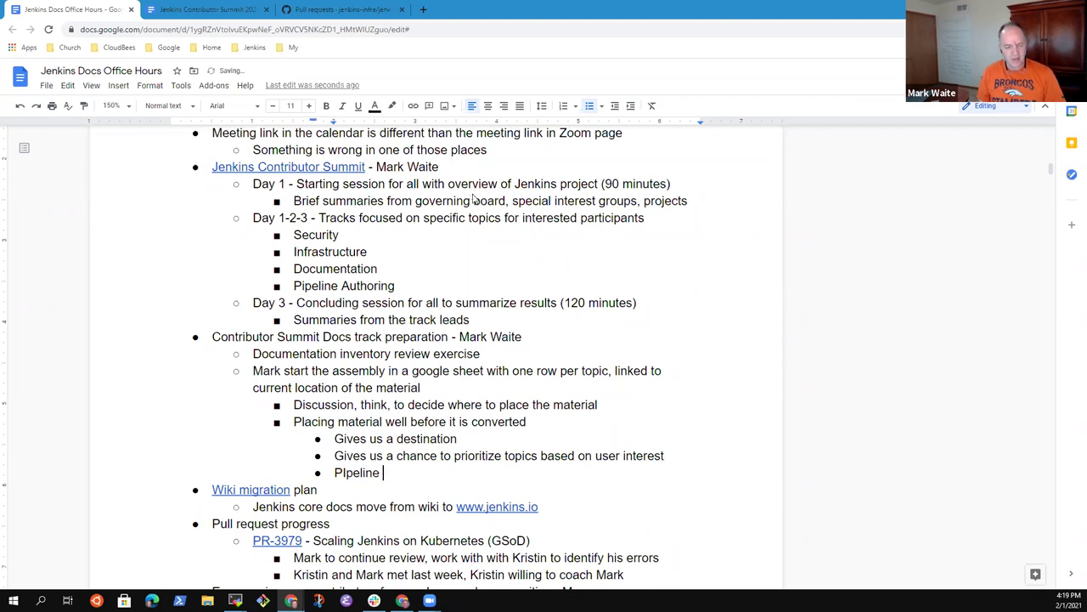
key("ctrl+BackSpace")
type("Pipeline auth")
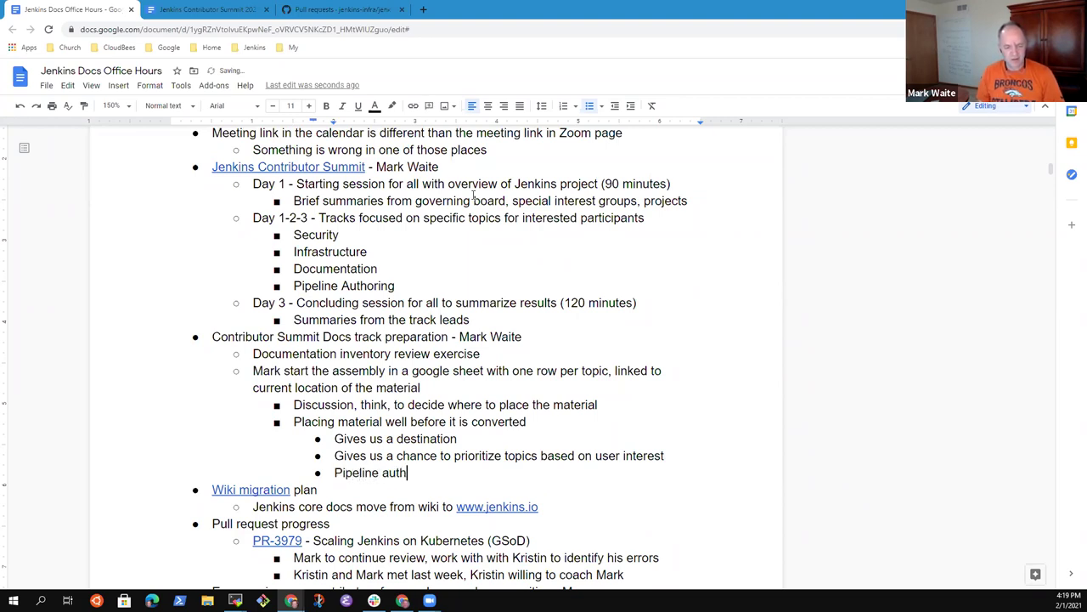
type("oring examp")
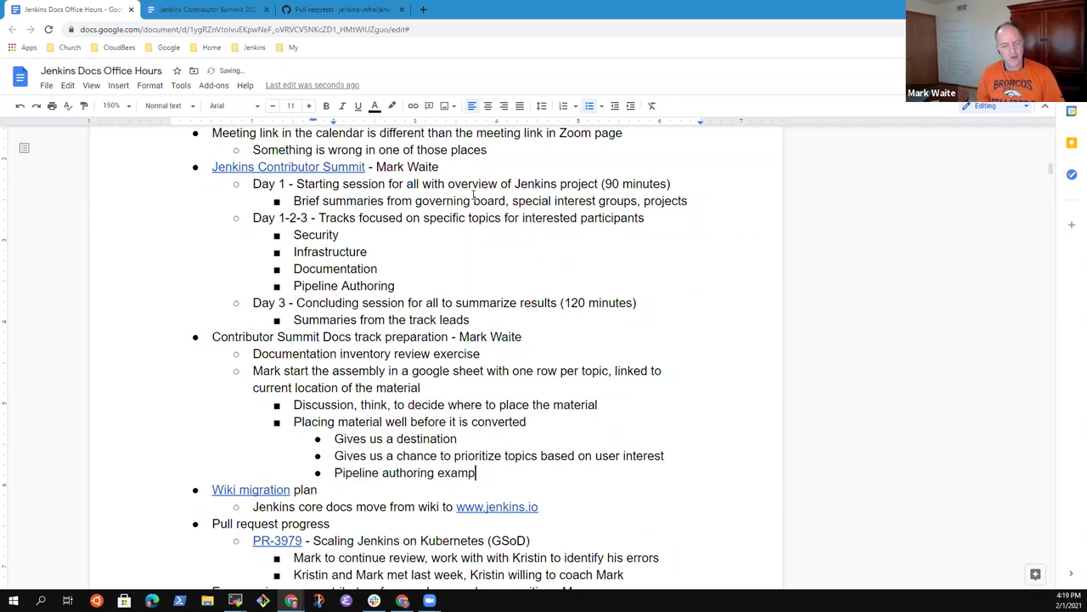
type("les continue ot be")
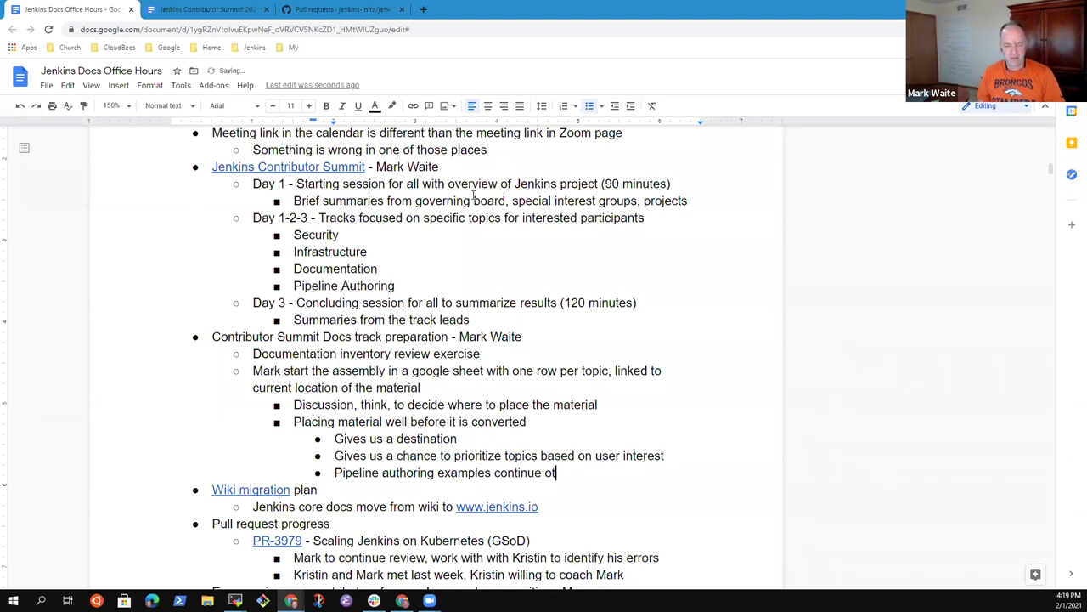
key("BackSpace")
key("BackSpace")
key("BackSpace")
key("BackSpace")
key("BackSpace")
type("to ")
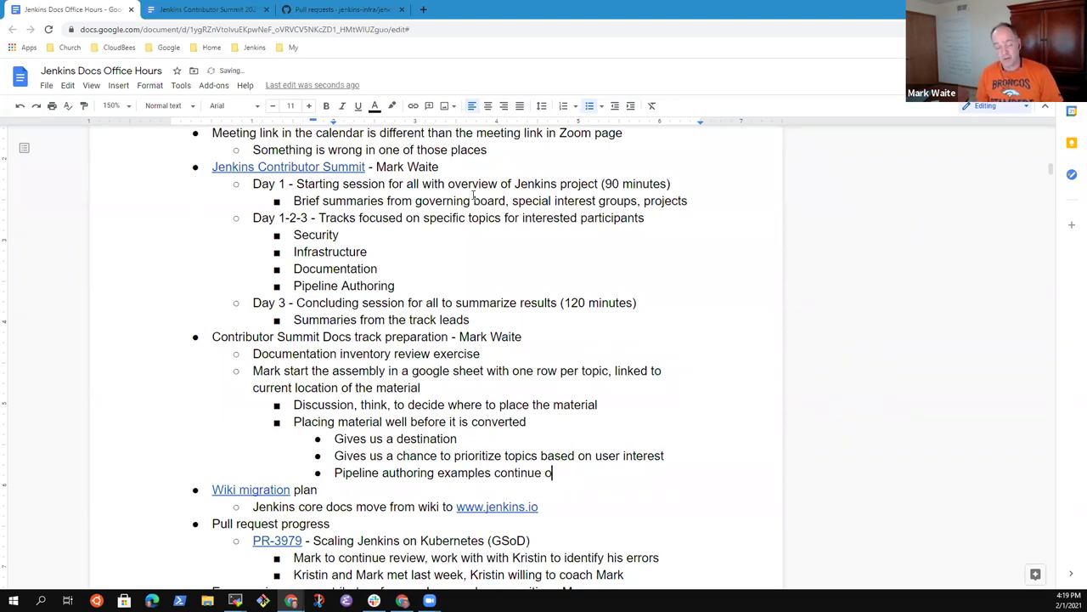
type("be a majo")
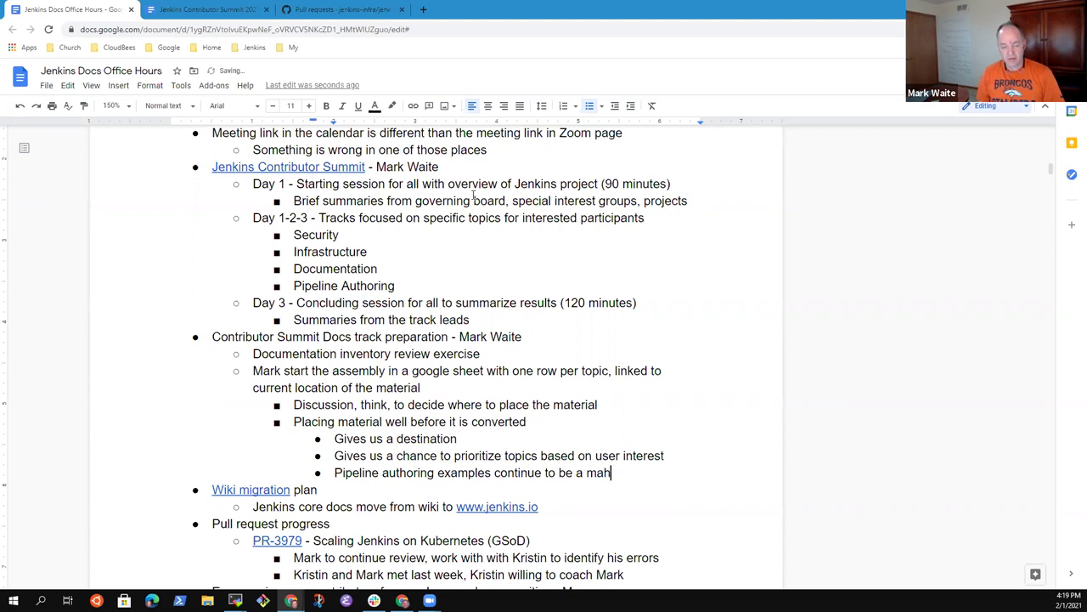
type("r ")
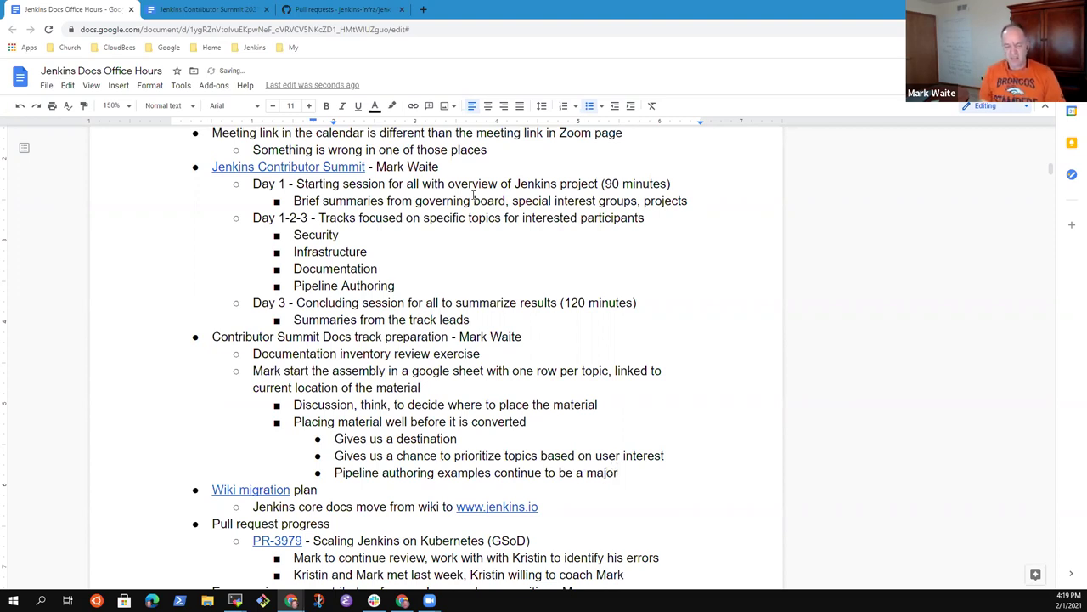
type("request")
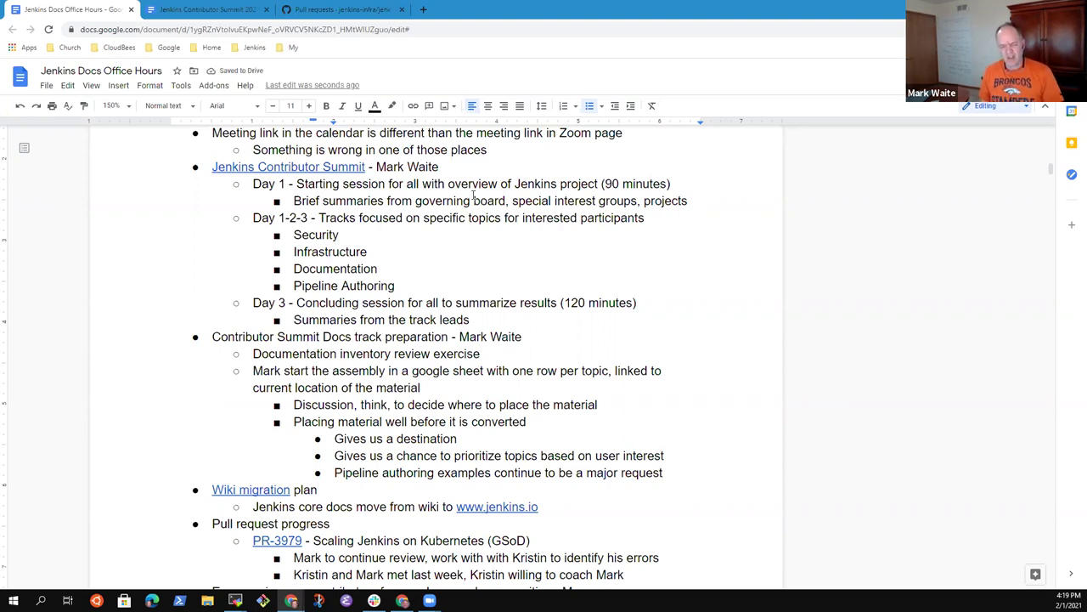
Add a nested bullet under the Pipeline authoring examples bullet reading "Those examples must be placed in the plugins themselves"
key("Return")
key("Tab")
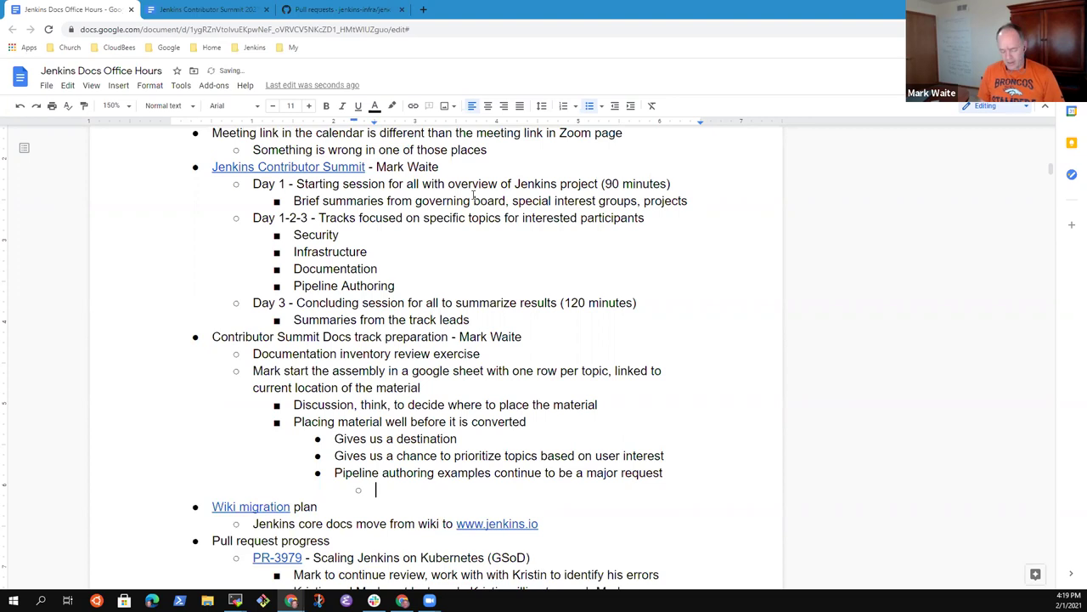
type("Those examp")
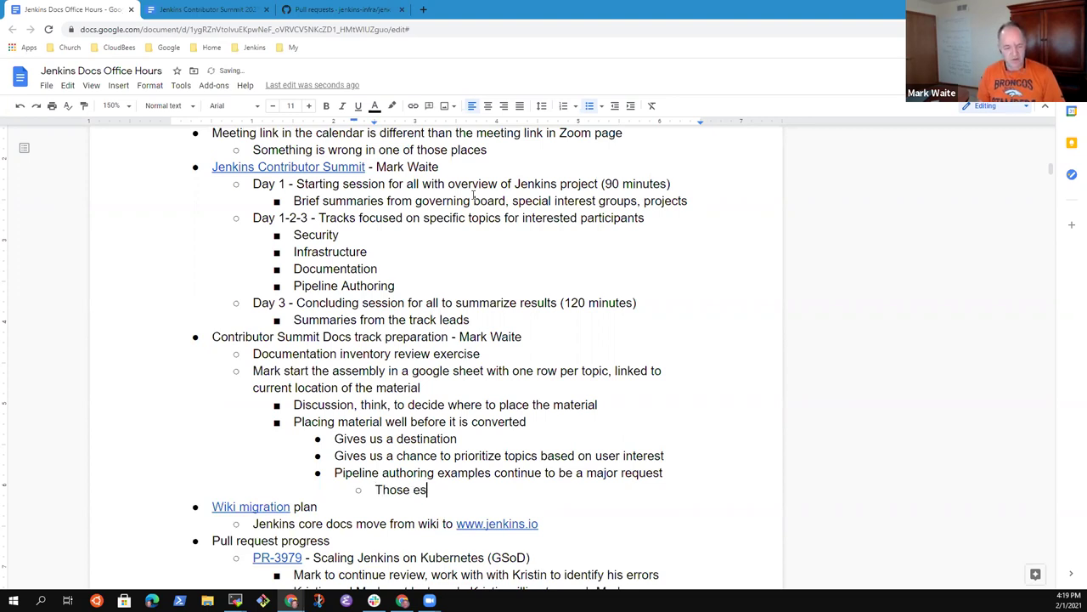
type("les must ")
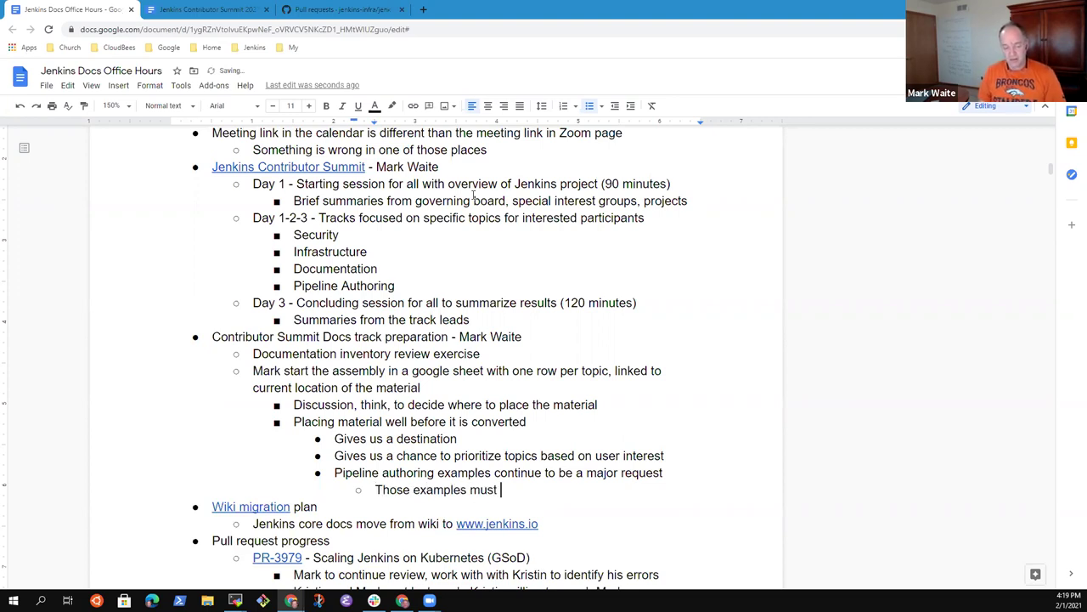
type("be placed in ")
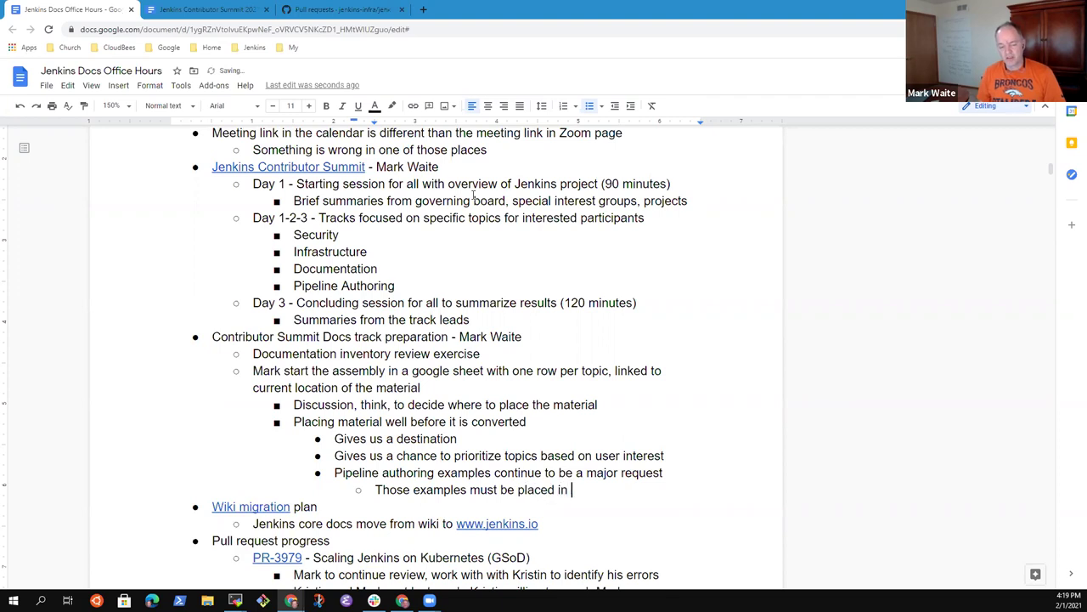
type("the plugin")
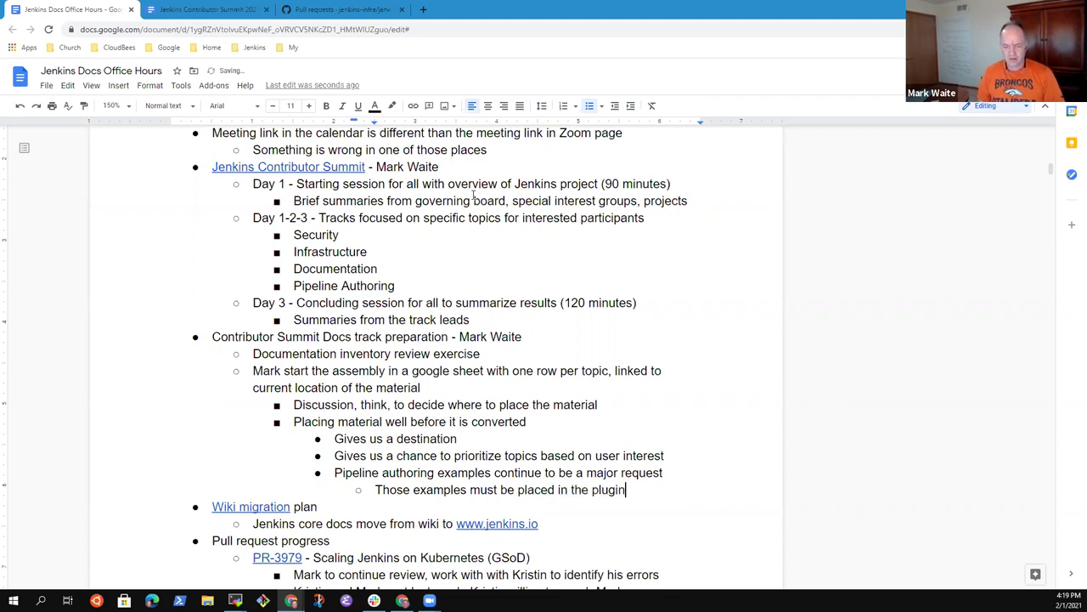
type("s thems")
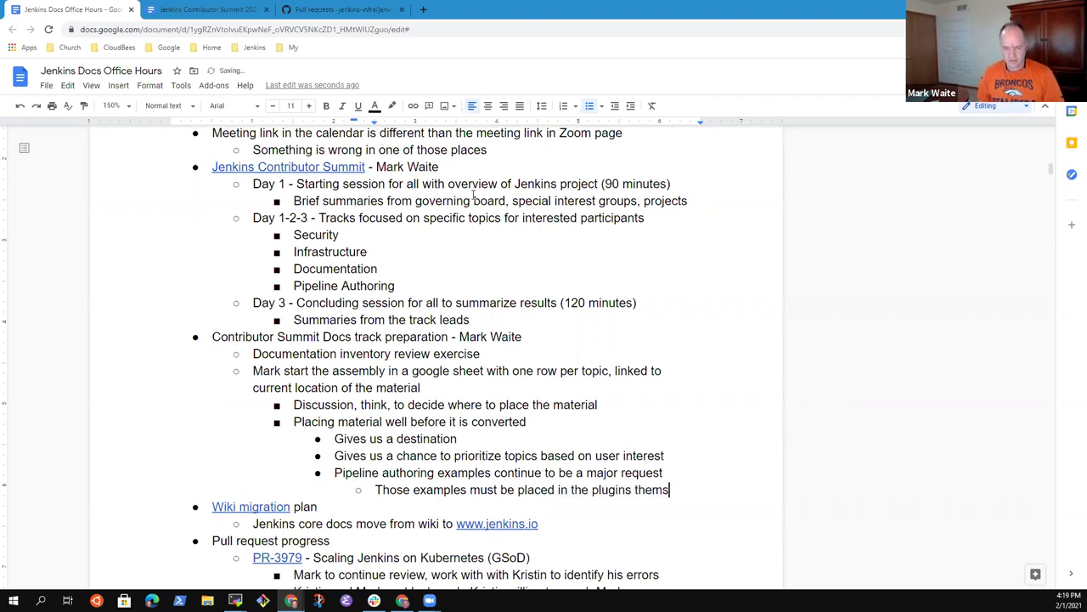
type("elves")
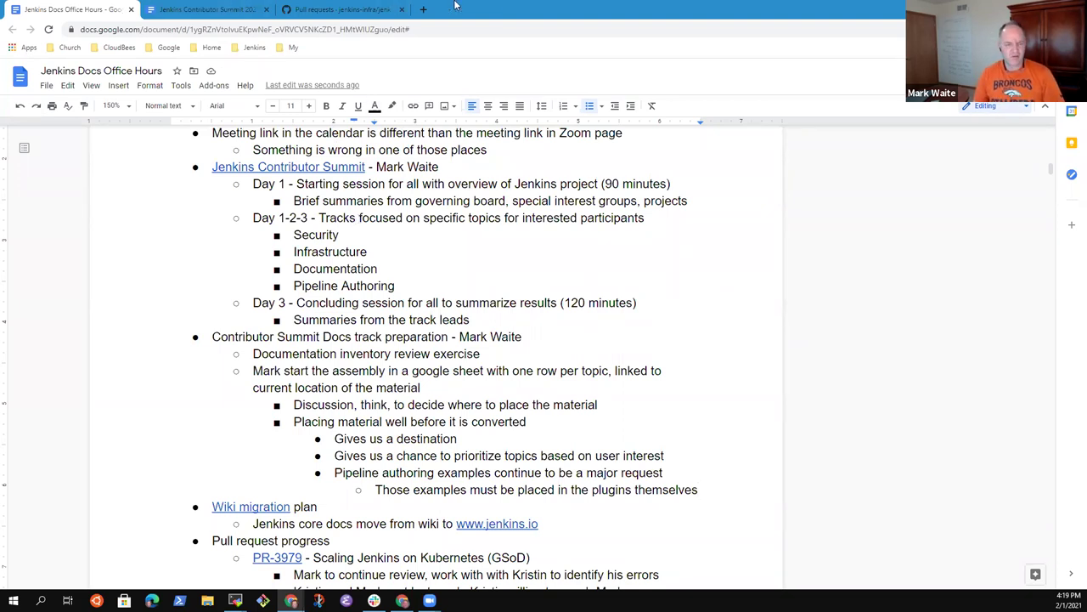
Open the Feedback Details spreadsheet from the Jenkins Docs bookmarks in a new browser tab
left_click(423, 10)
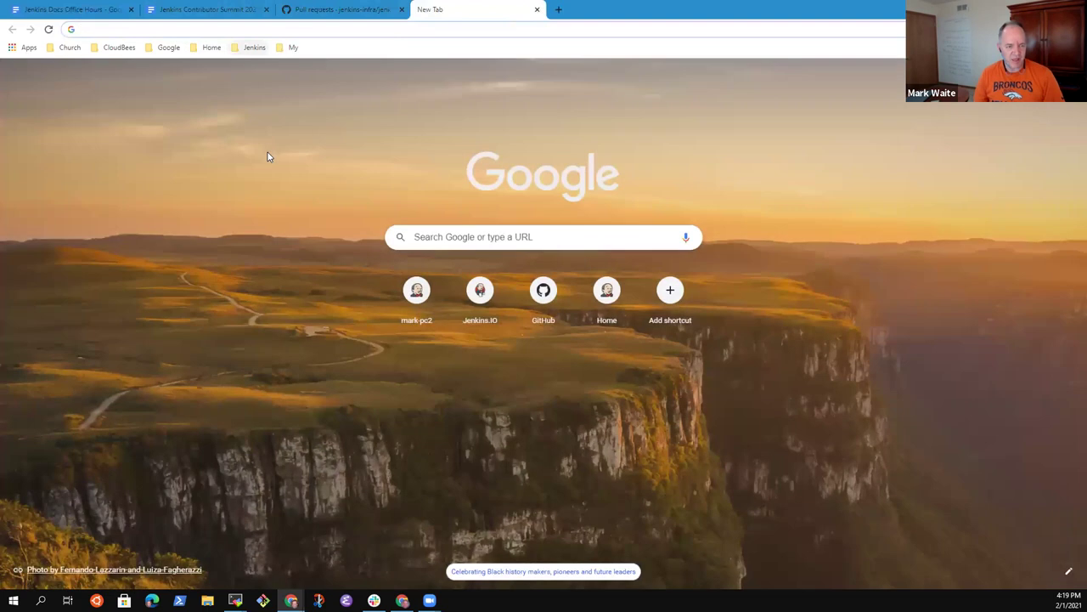
left_click(255, 47)
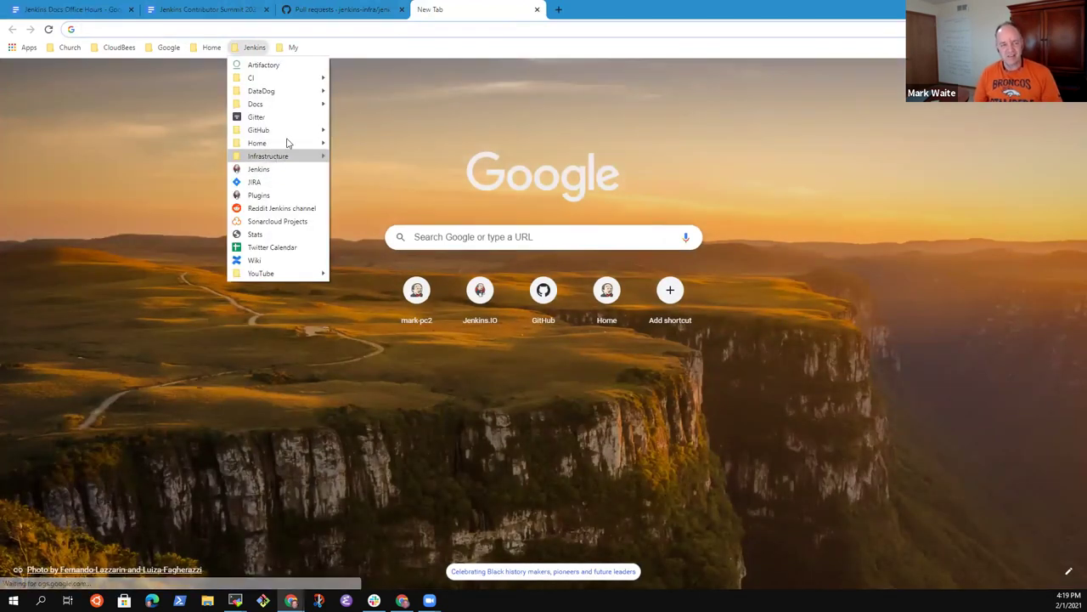
mouse_move(291, 108)
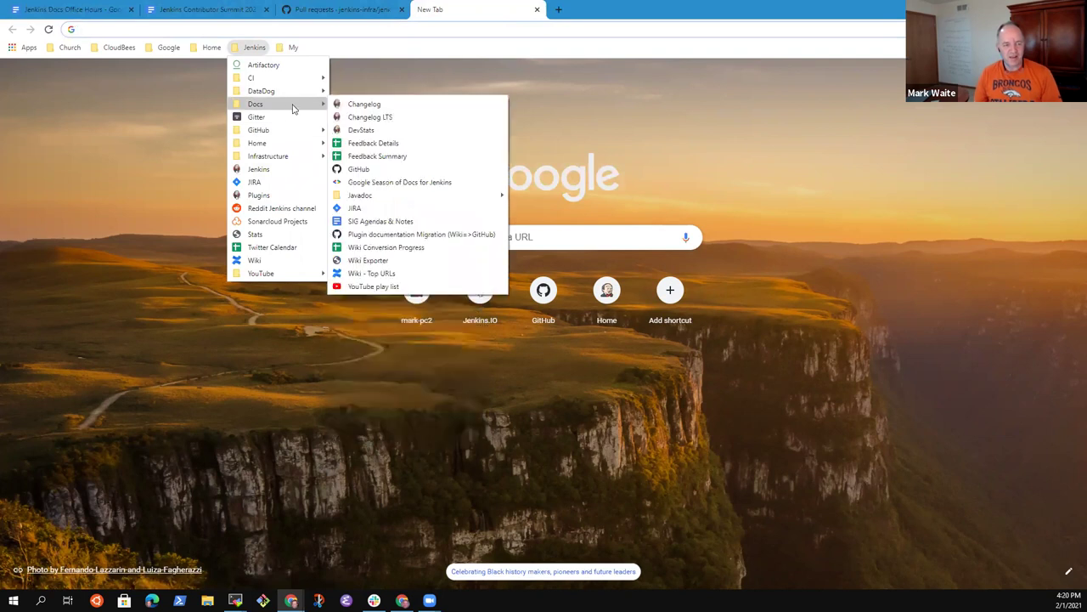
left_click(391, 144)
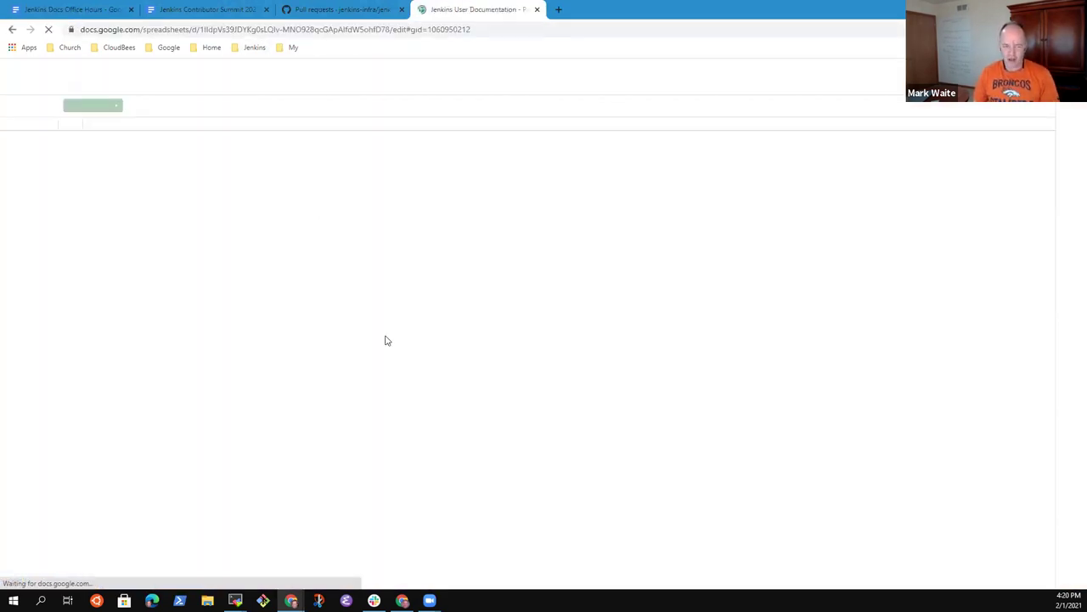
left_click(255, 47)
mouse_move(269, 104)
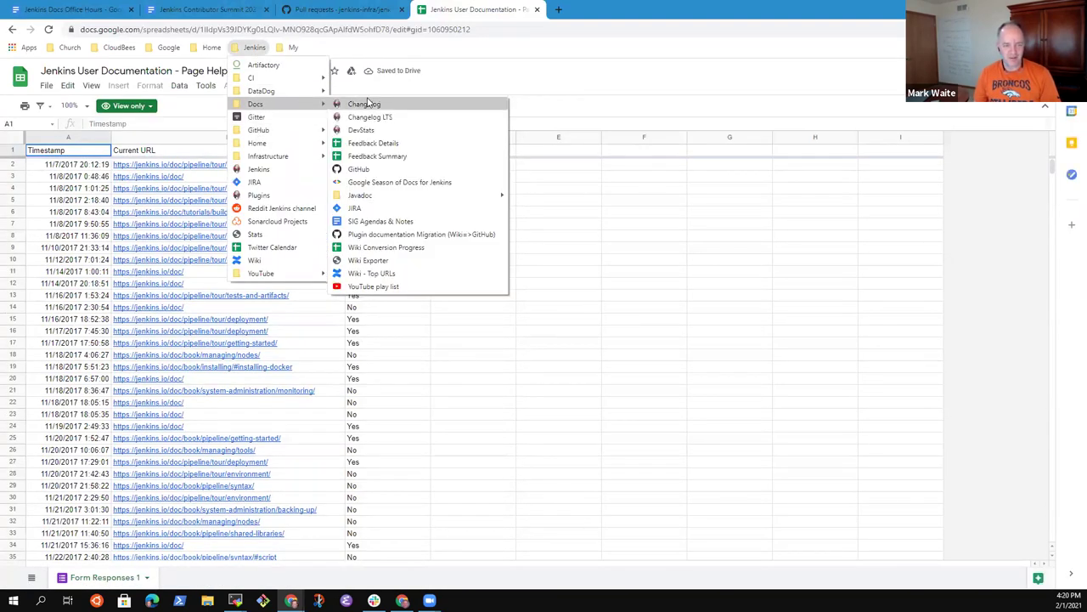
left_click(365, 145)
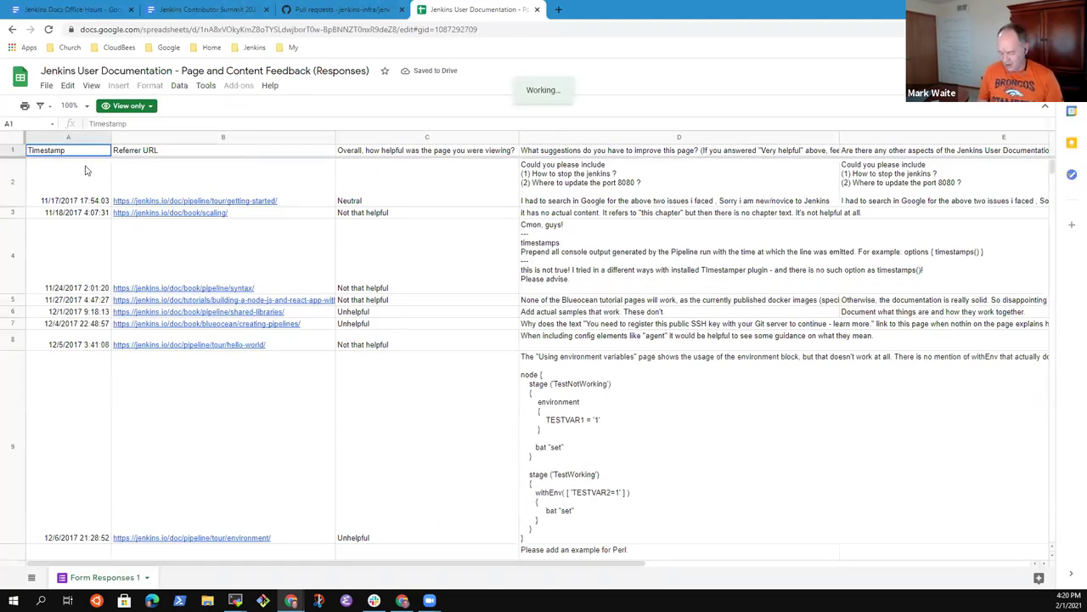
Go to the most recent feedback response and select its improvement suggestions cell
key("ctrl+Down")
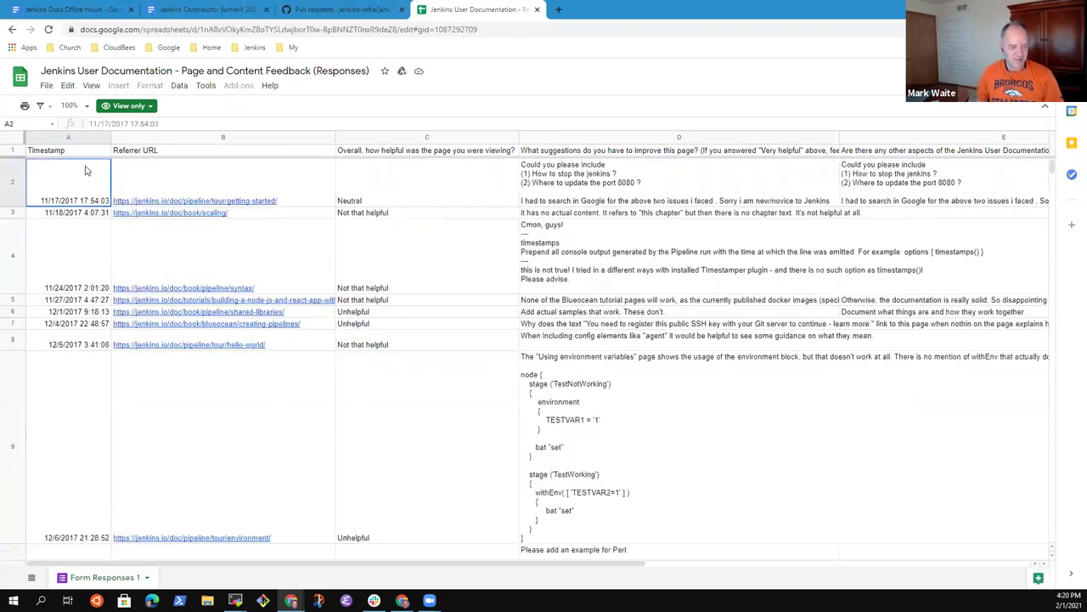
key("Right")
key("Right")
key("Right")
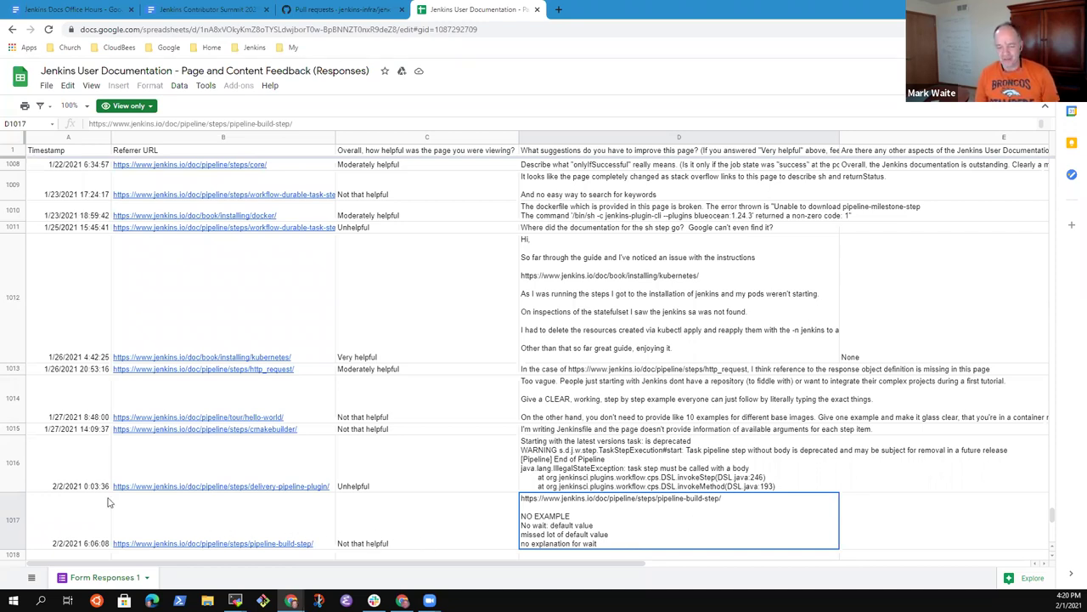
left_click(53, 520)
key("Right")
key("Right")
key("Right")
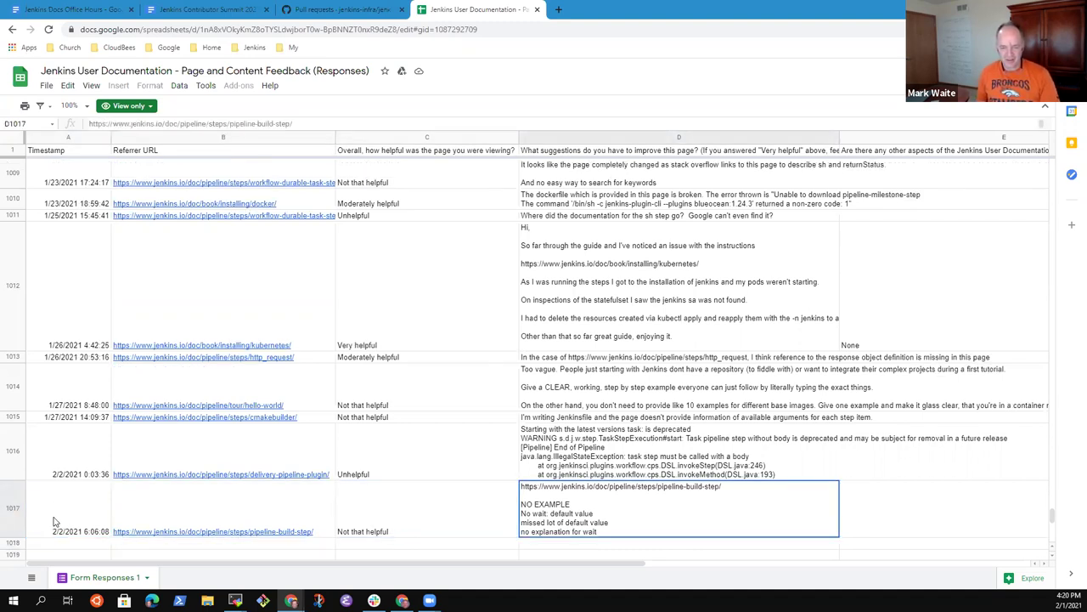
Read the improvement suggestions in rows 1016 up to 1012, checking the referrer page for the cmakebuilder response
key("Up")
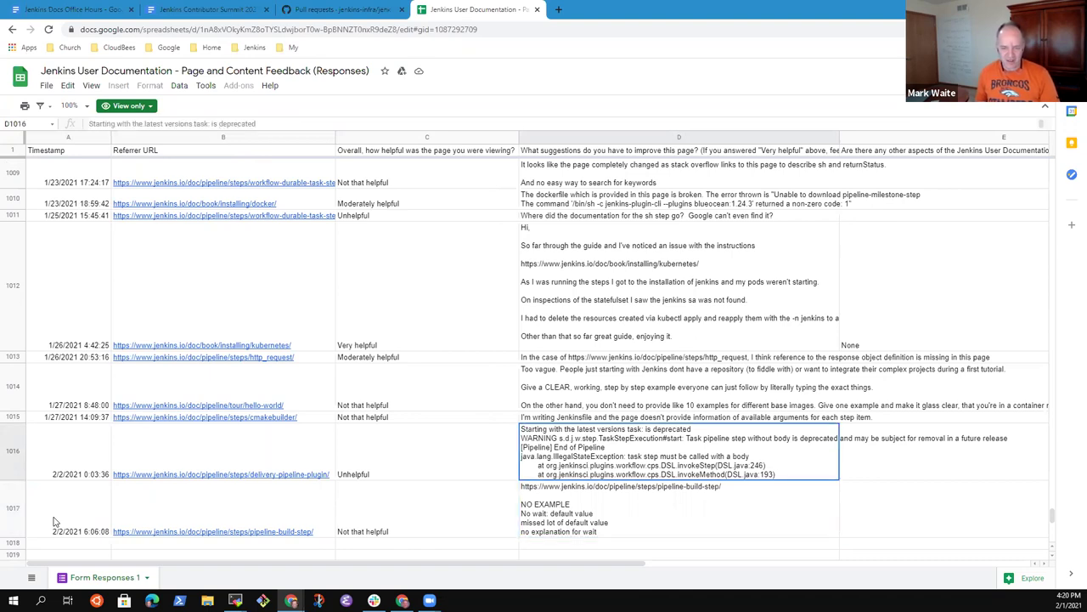
key("Up")
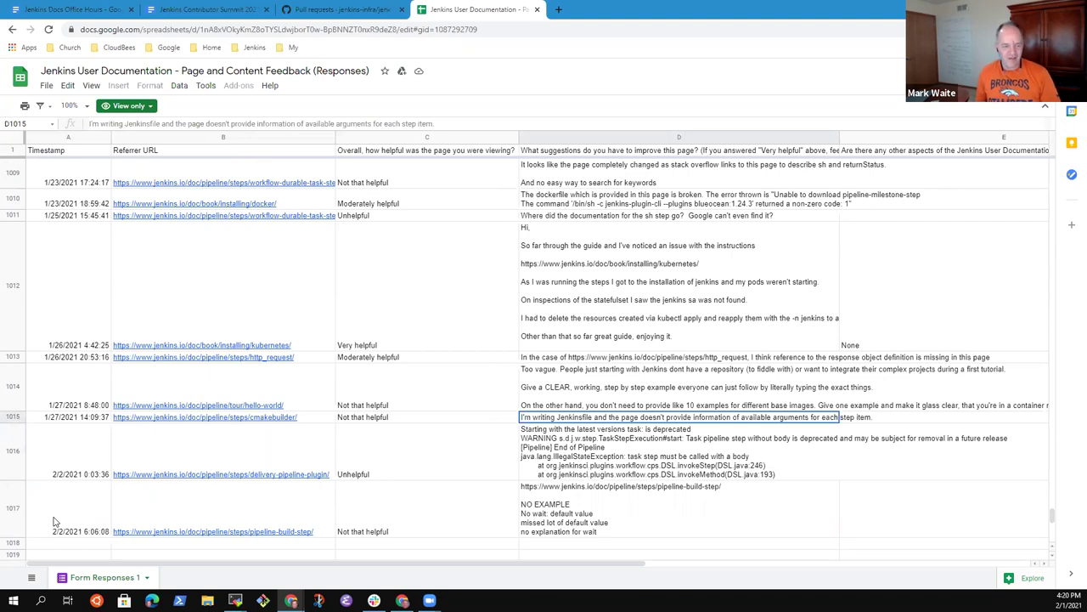
key("Left")
key("Left")
key("Right")
key("Left")
key("Right")
key("Right")
key("Up")
key("Up")
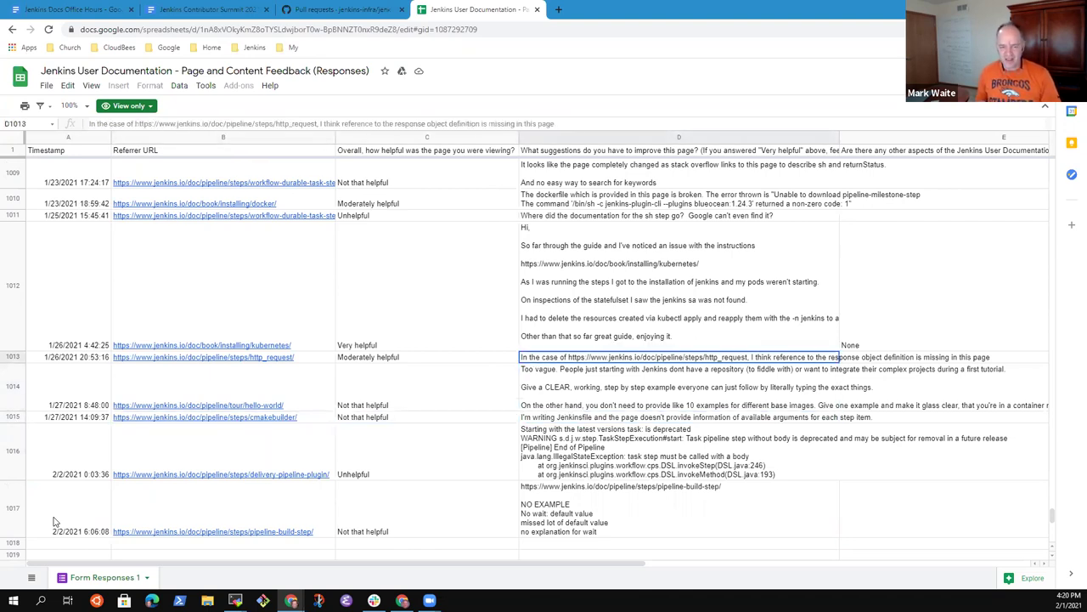
key("Up")
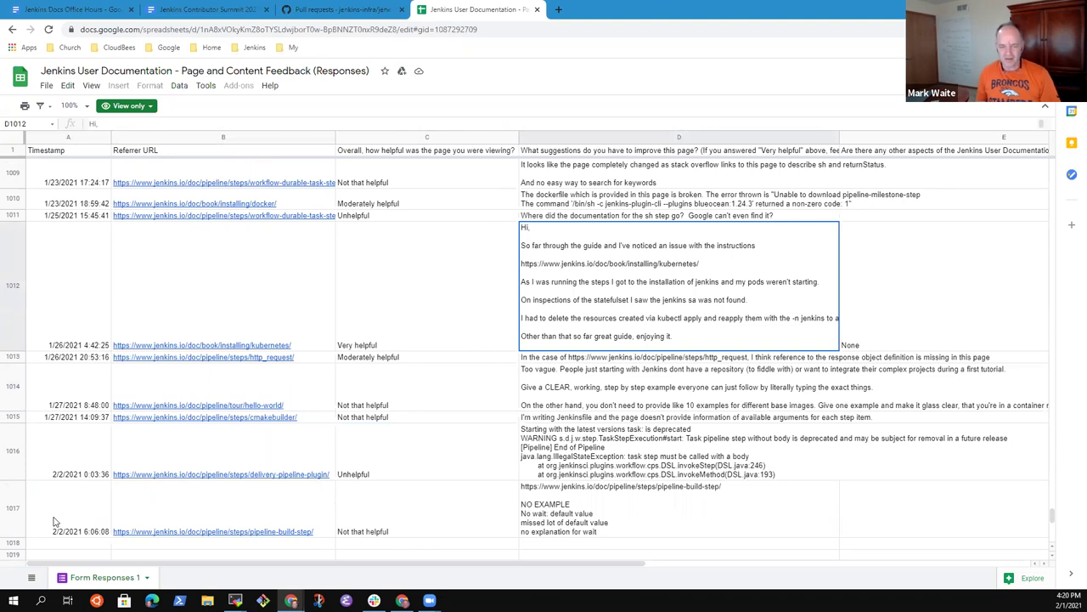
key("Down")
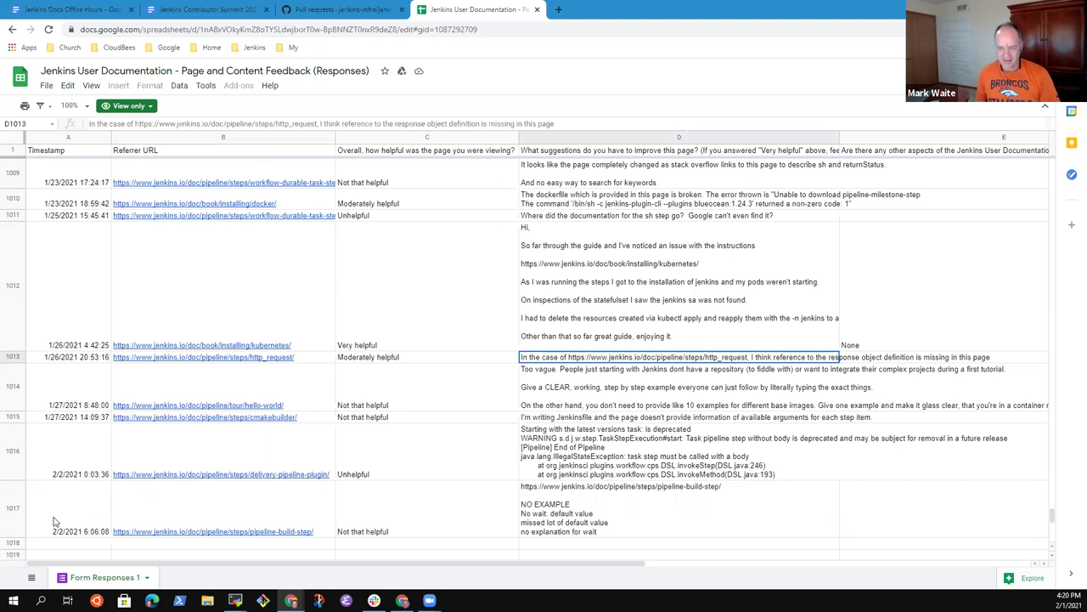
Examine the timestamp, referrer URL, helpfulness rating and suggestion of the http_request response in row 1013
key("Left")
key("Left")
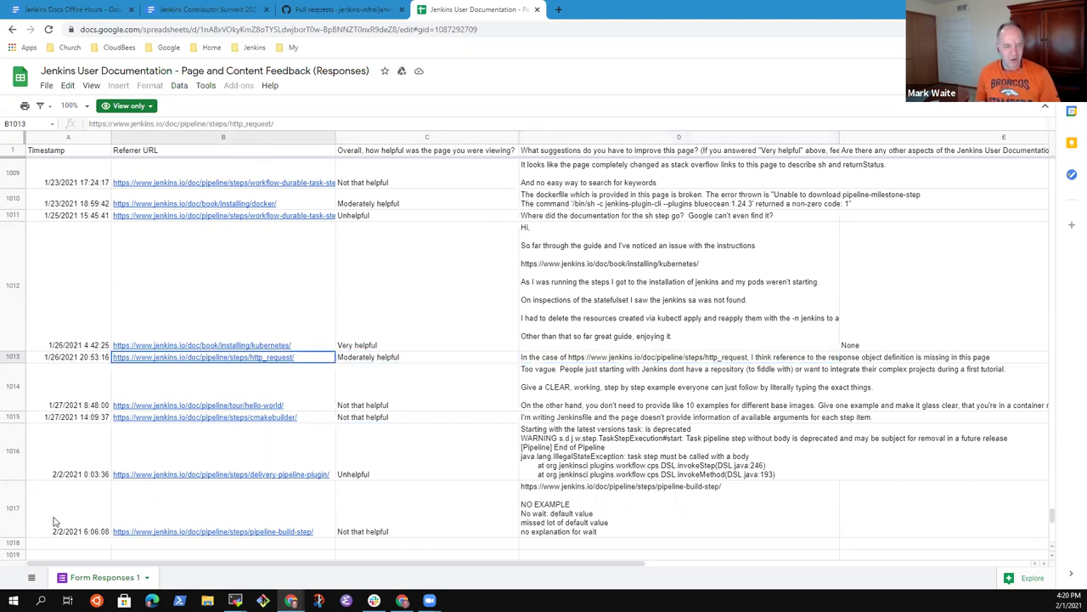
key("Right")
key("Right")
key("Right")
key("Left")
key("Left")
key("Left")
key("Left")
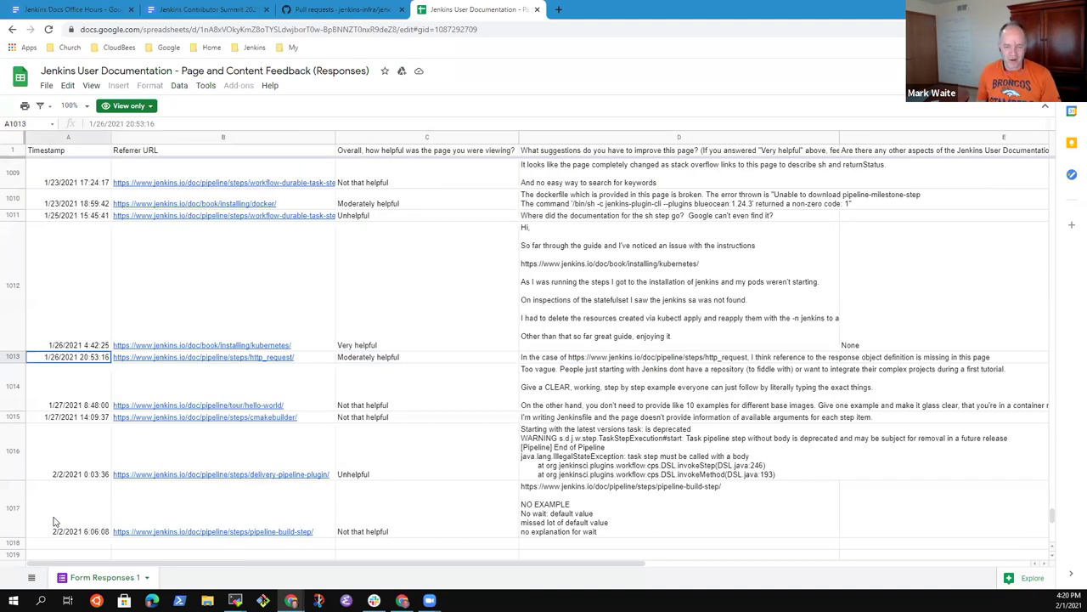
key("Right")
key("Right")
key("Right")
key("Left")
key("Left")
key("Left")
key("Right")
key("Right")
key("Right")
Read the older improvement suggestions upward from row 1012 to row 1002
key("Up")
key("Up")
key("Up")
key("Up")
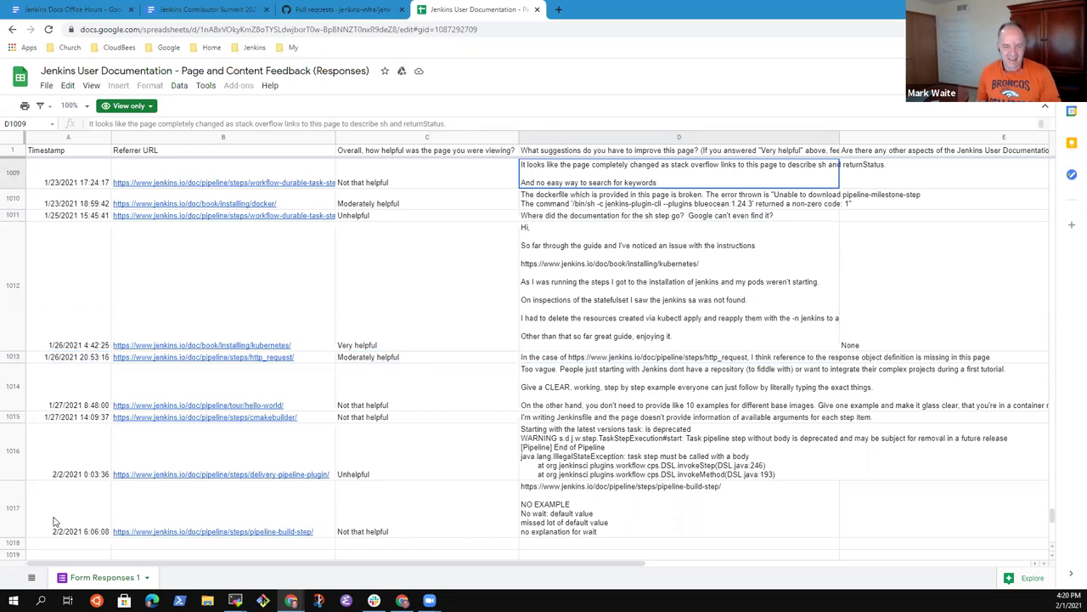
key("Up")
key("Up")
key("Down")
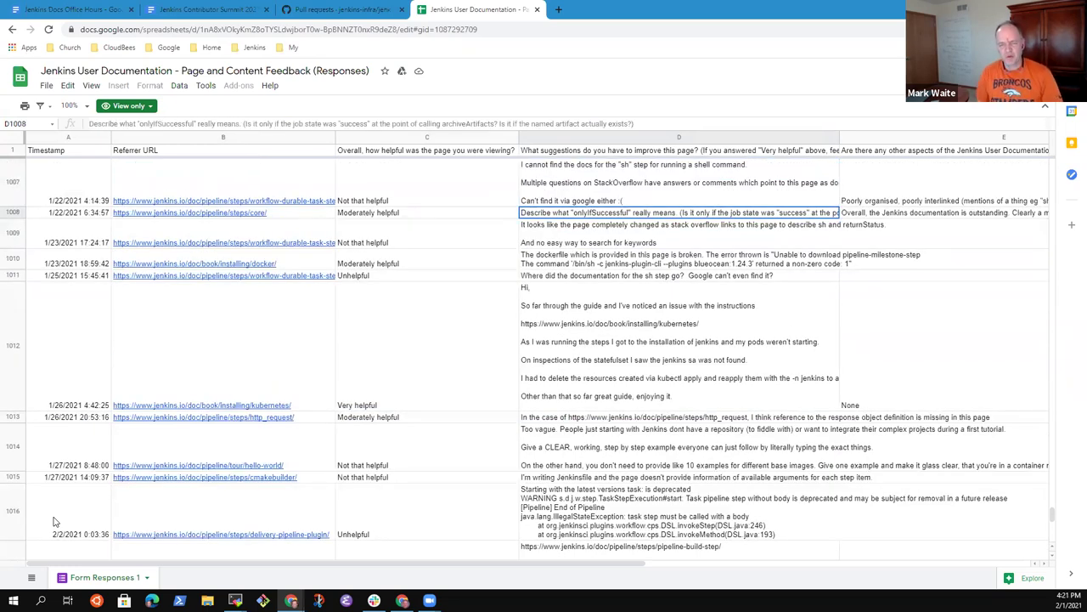
key("Up")
key("Down")
key("Up")
key("Up")
key("Up")
key("Up")
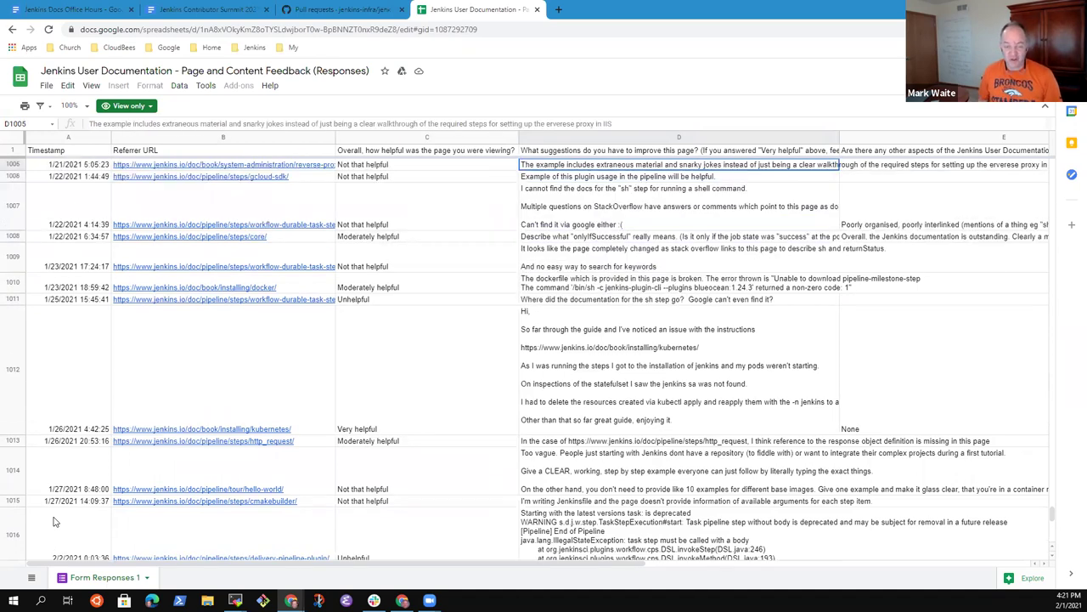
key("Down")
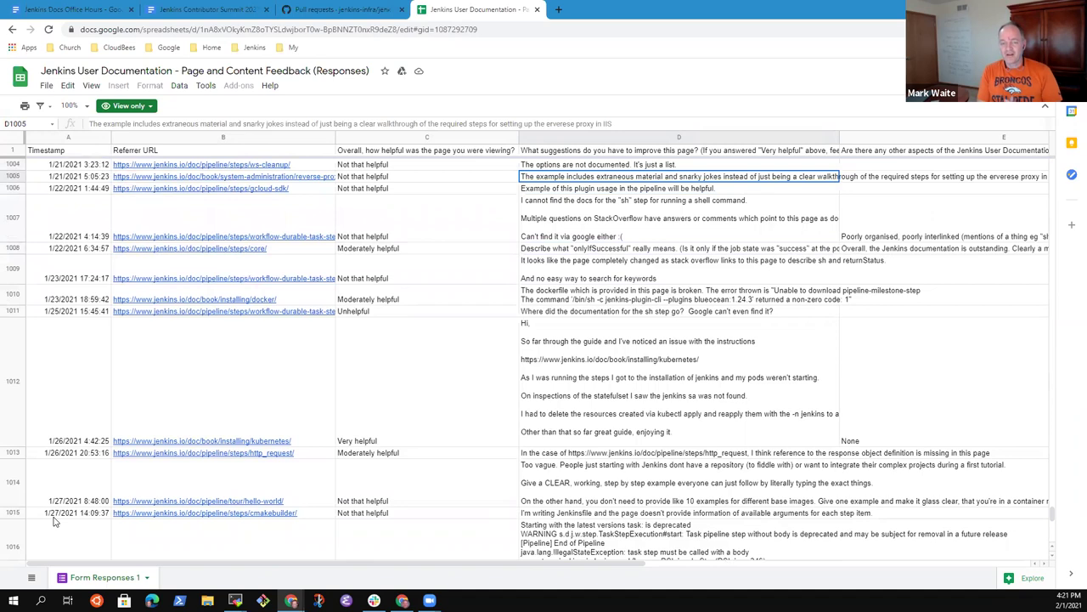
key("Up")
key("Up")
key("Up")
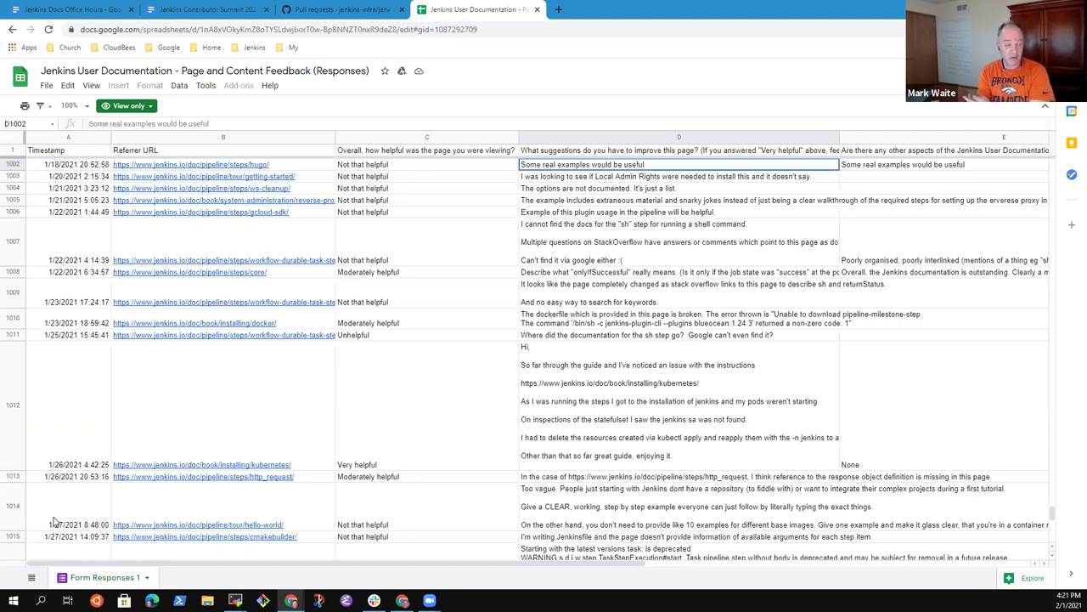
In the Docs Office Hours notes, add a bullet level with the placing material bullet reading "Pipeline tests would be examples to cite in documentation"
left_click(74, 10)
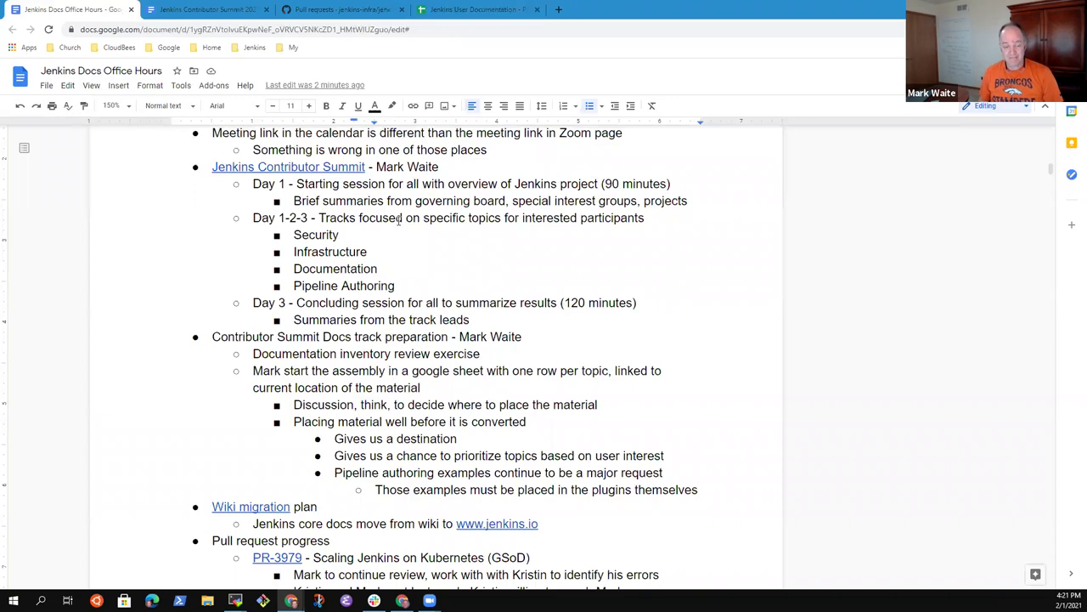
key("Down")
key("Down")
key("Up")
key("Up")
key("End")
key("Return")
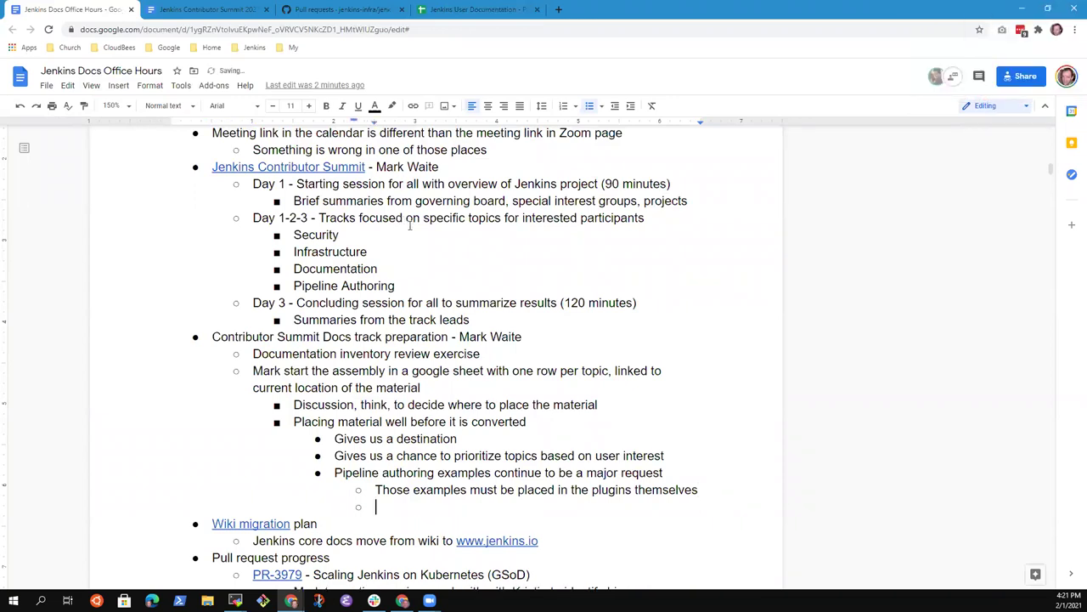
key("shift+Tab")
key("shift+Tab")
type("Pipeline ")
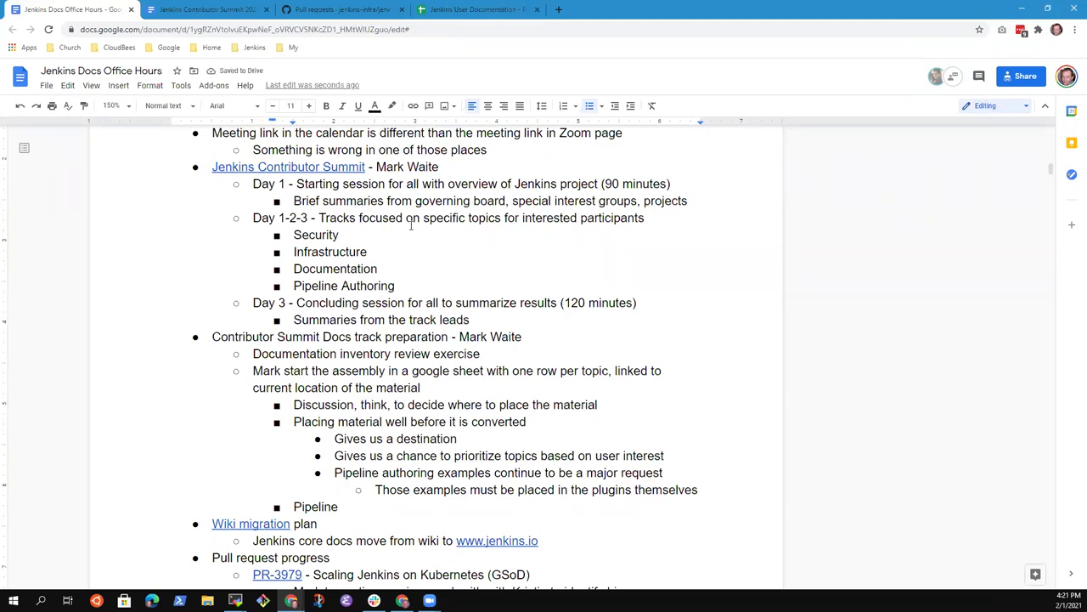
type("tests")
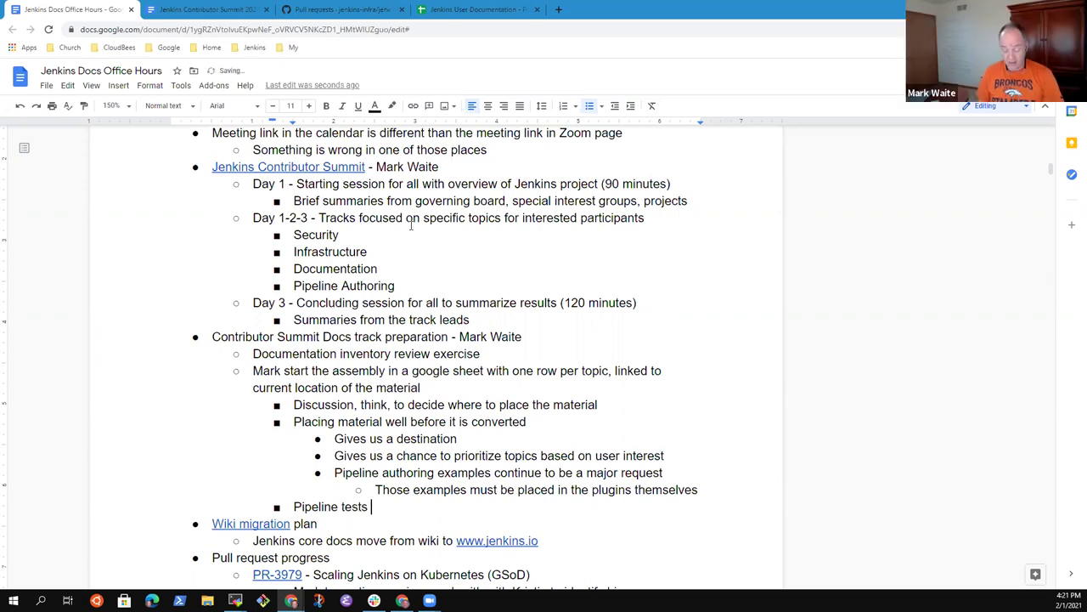
key("BackSpace")
key("BackSpace")
key("BackSpace")
key("BackSpace")
key("BackSpace")
key("BackSpace")
type("tests would be examples ot")
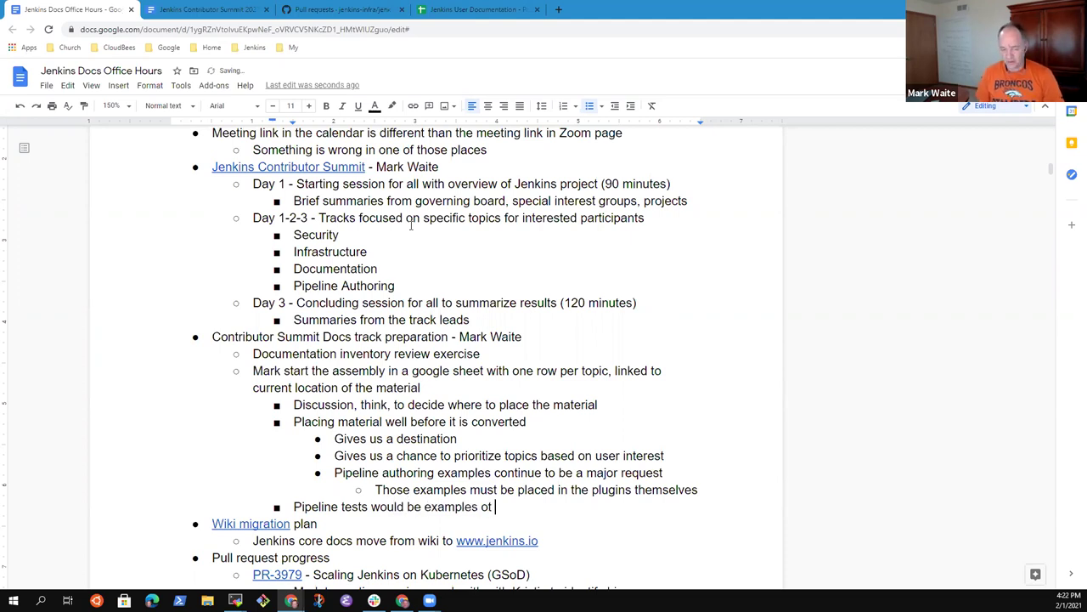
key("BackSpace")
key("BackSpace")
key("BackSpace")
type("to cite in documentation")
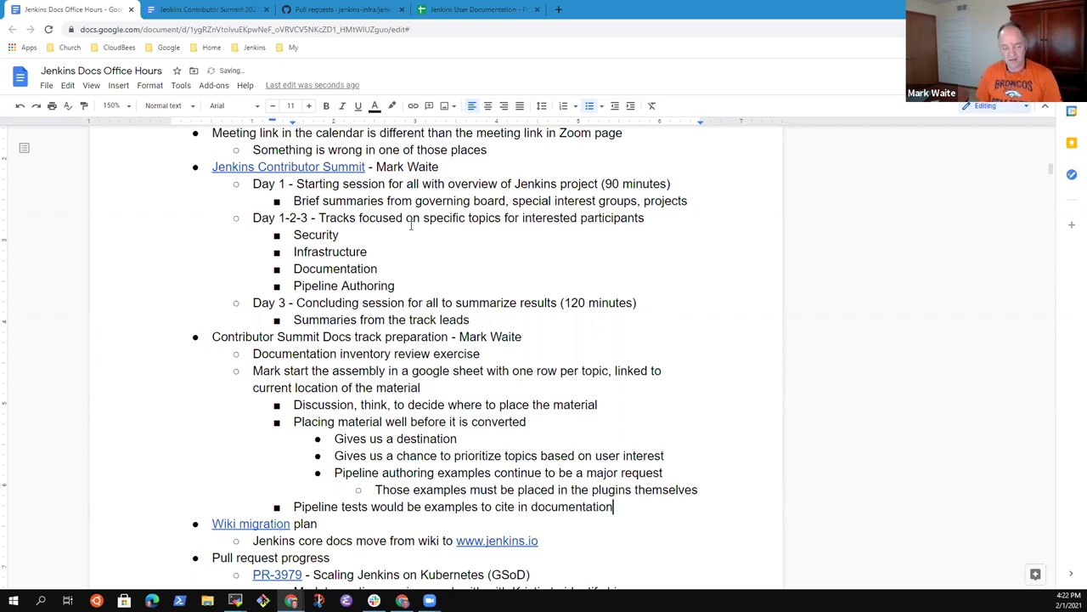
Add a sub-bullet under the Pipeline tests bullet reading "If those tests exists"
key("Return")
key("Tab")
type("If those test")
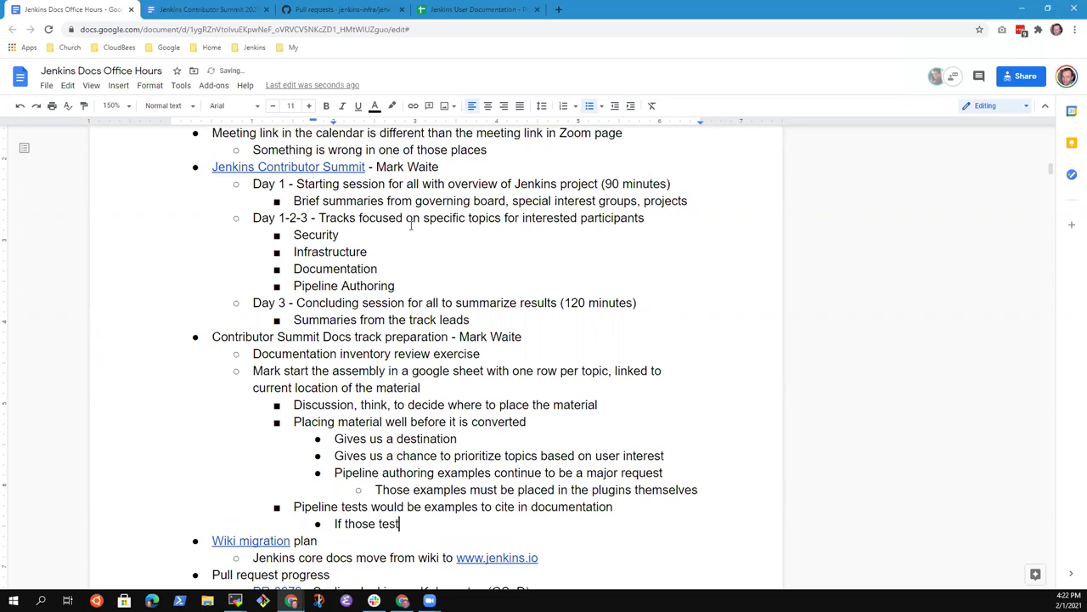
type("s exists")
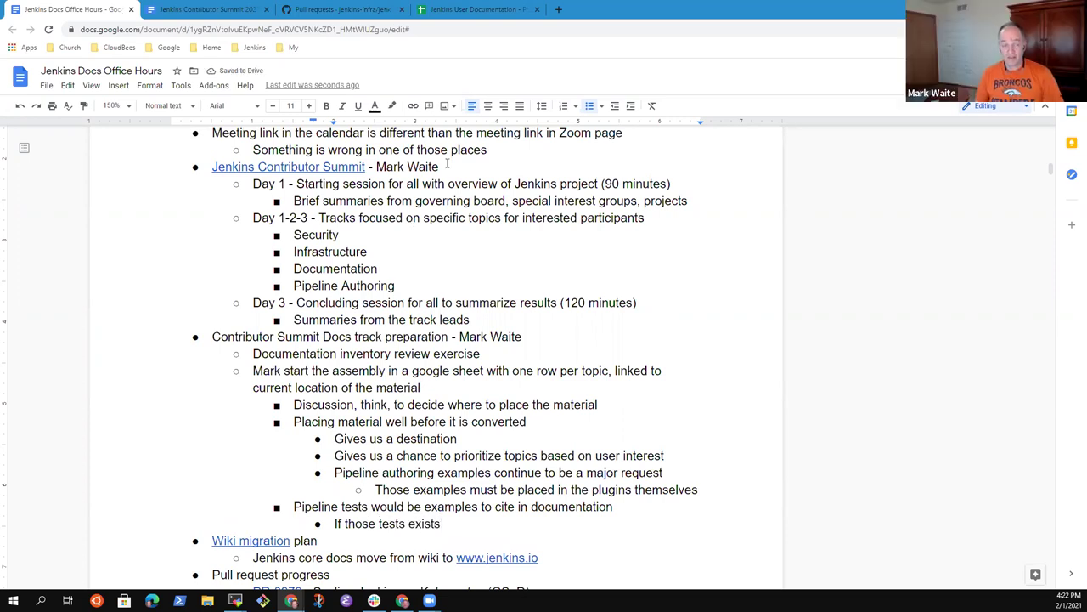
Switch to the mark-pc2 session in the MobaXterm terminal and change to the ../git-plugin/ directory
mouse_move(235, 599)
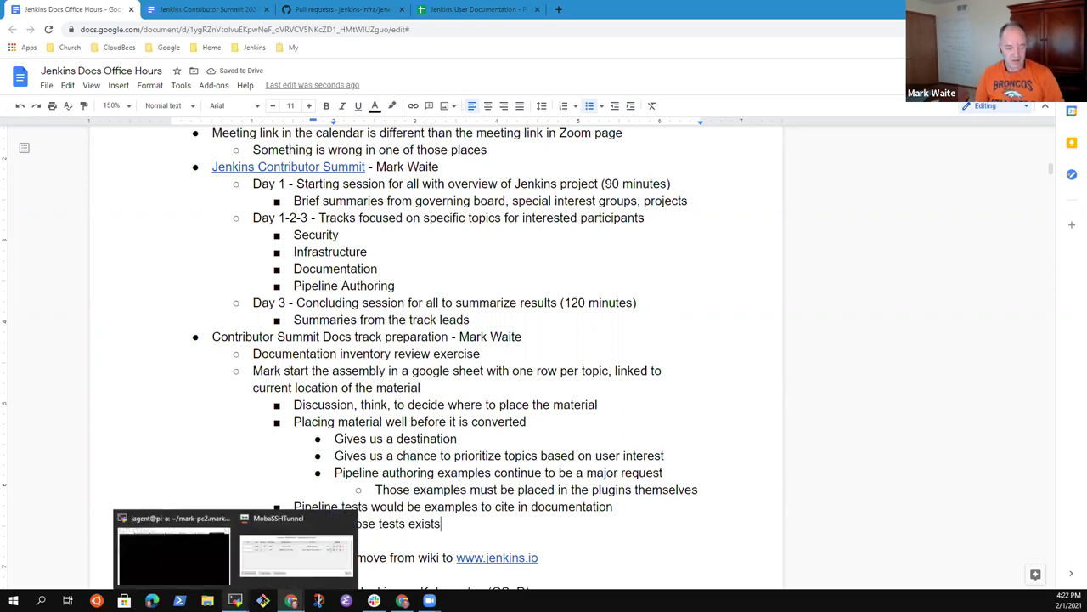
left_click(174, 552)
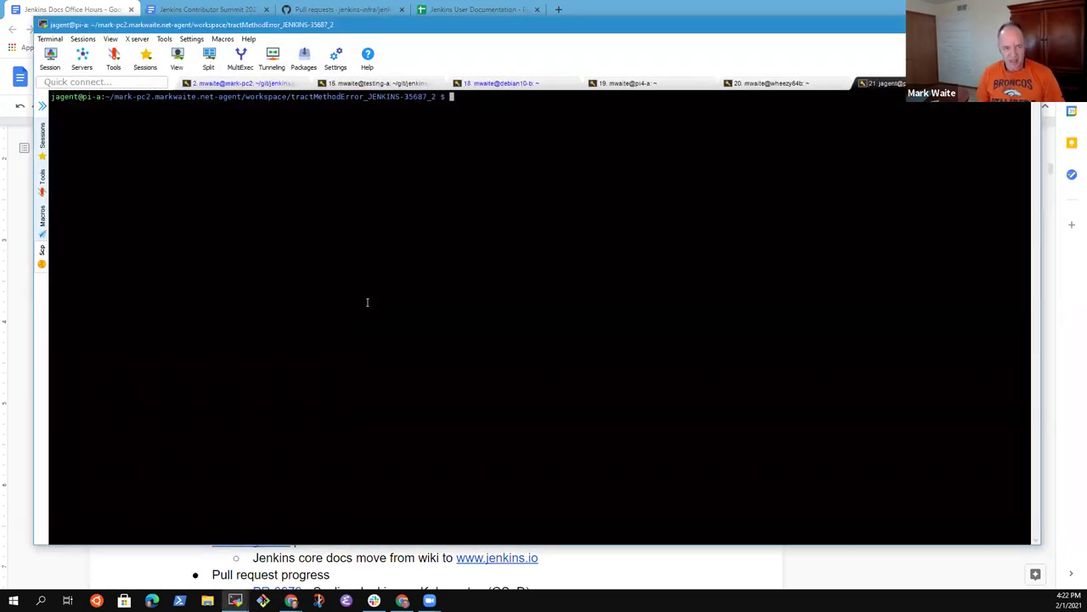
left_click(266, 86)
type("cd ../git-")
key("Tab")
key("Return")
type("lsd")
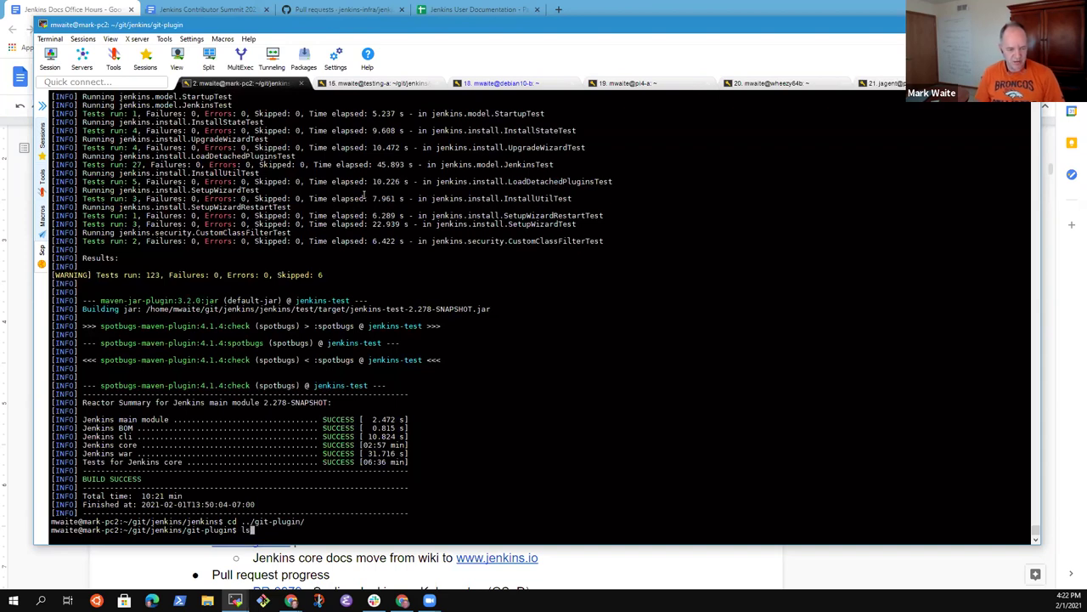
key("BackSpace")
key("BackSpace")
List the local Git branches of the git-plugin repository
type("git branch")
key("Return")
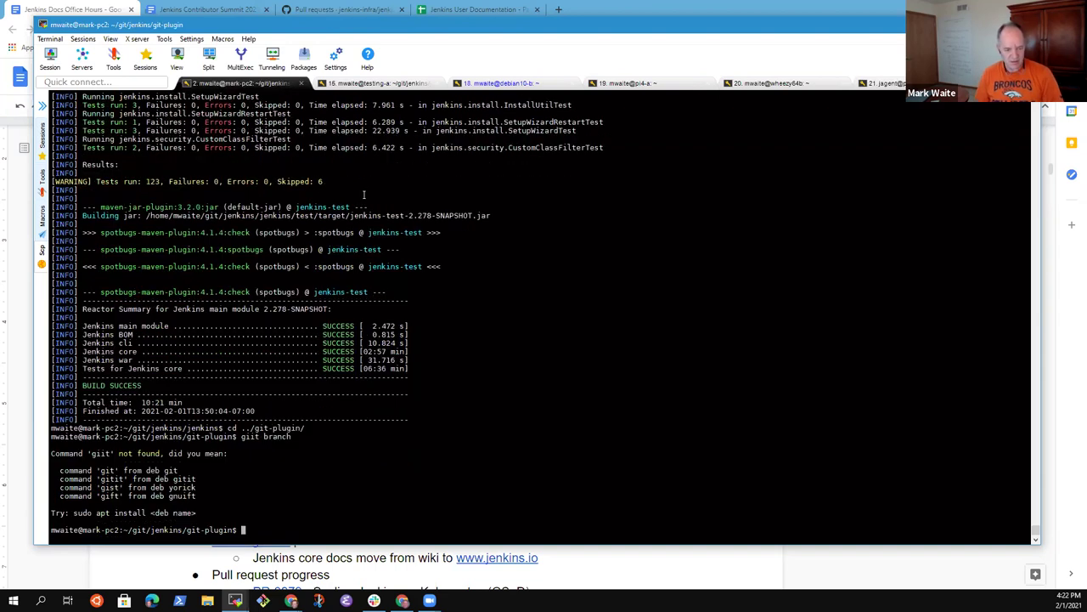
type("git branch")
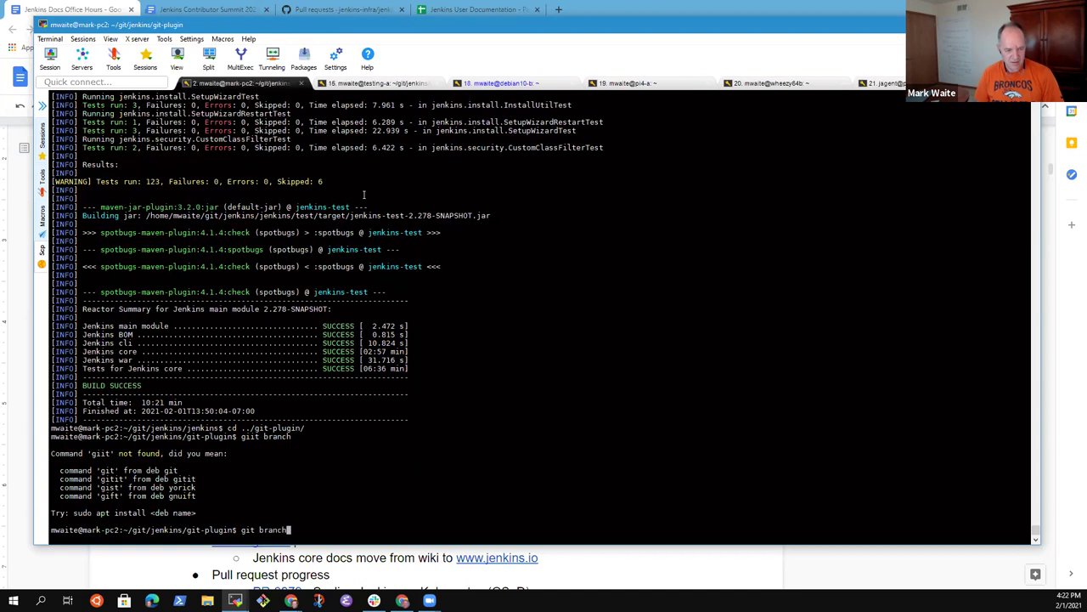
key("Return")
Check out the add-symbols branch of the git-plugin repository
type("git check")
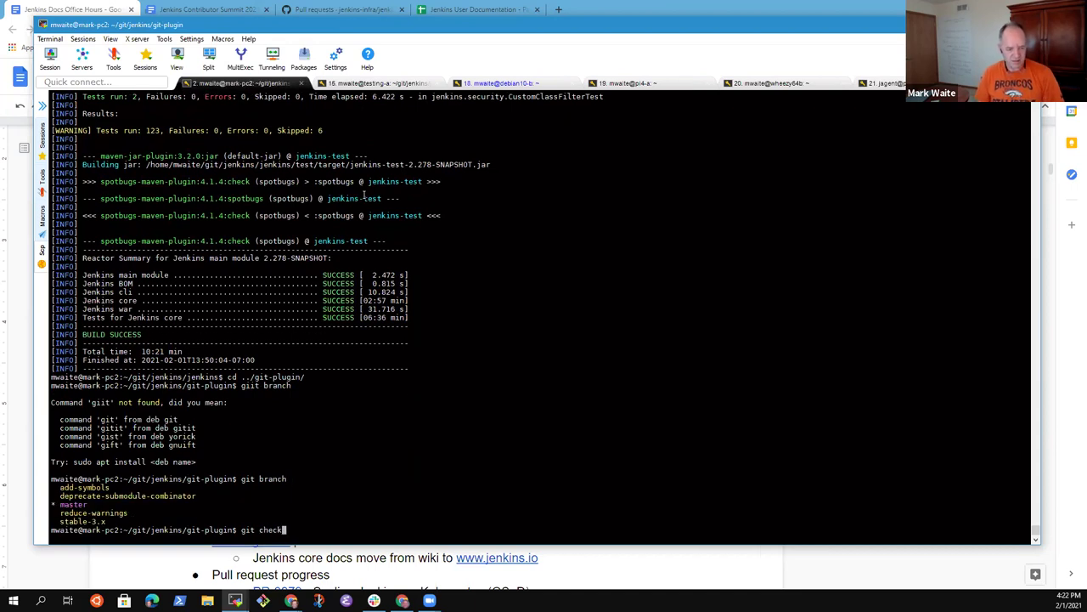
type("out add-symbols")
key("Return")
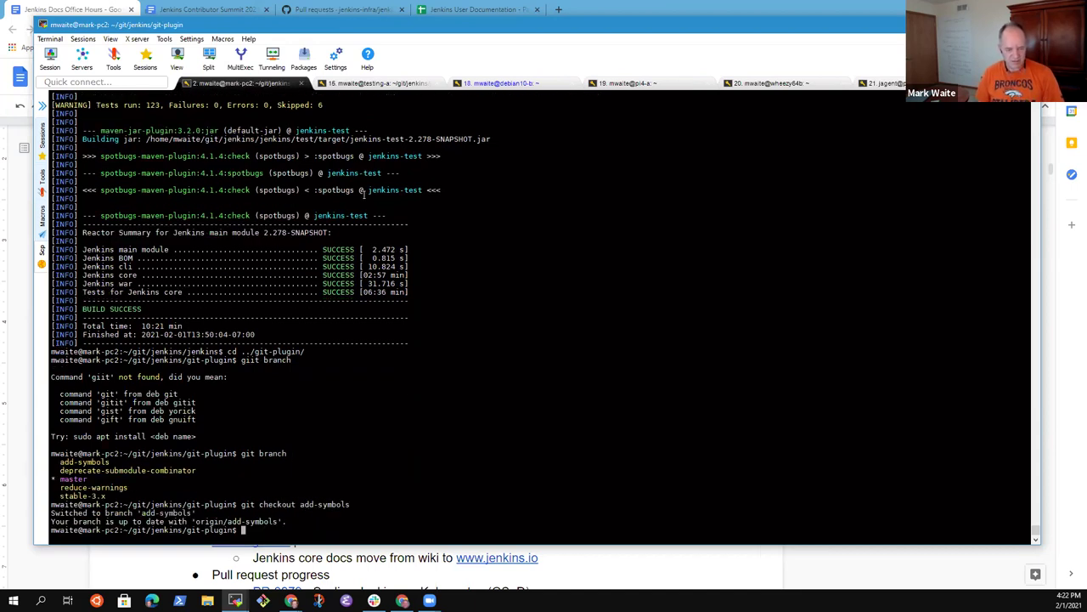
Show the Git diff against master and page through it to the Pipeline checkout test code
type("git diff master")
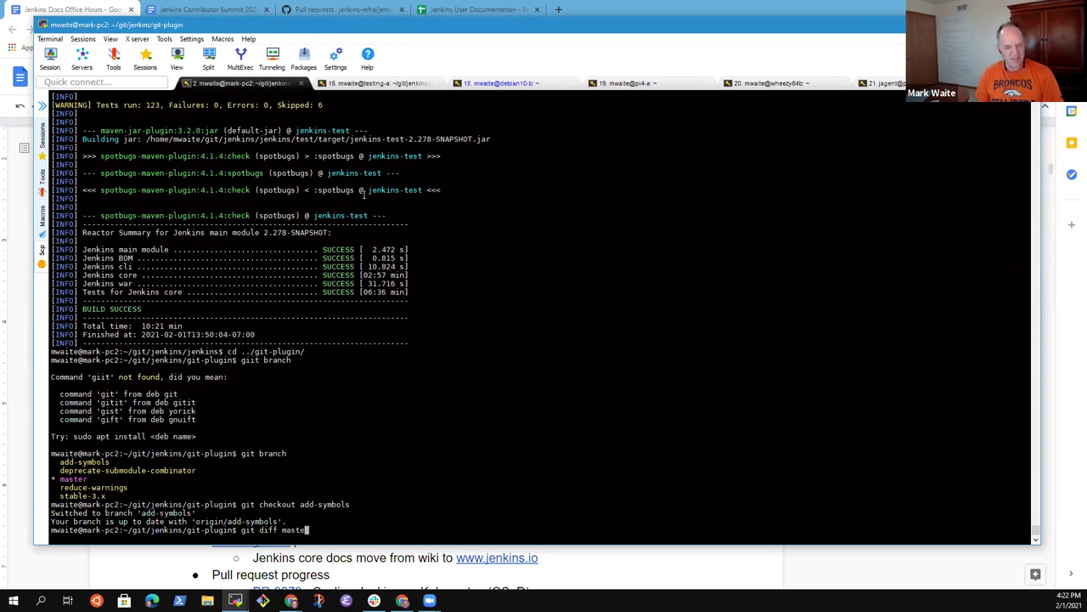
key("Return")
key("space")
key("space")
key("space")
key("space")
key("space")
key("space")
key("space")
key("space")
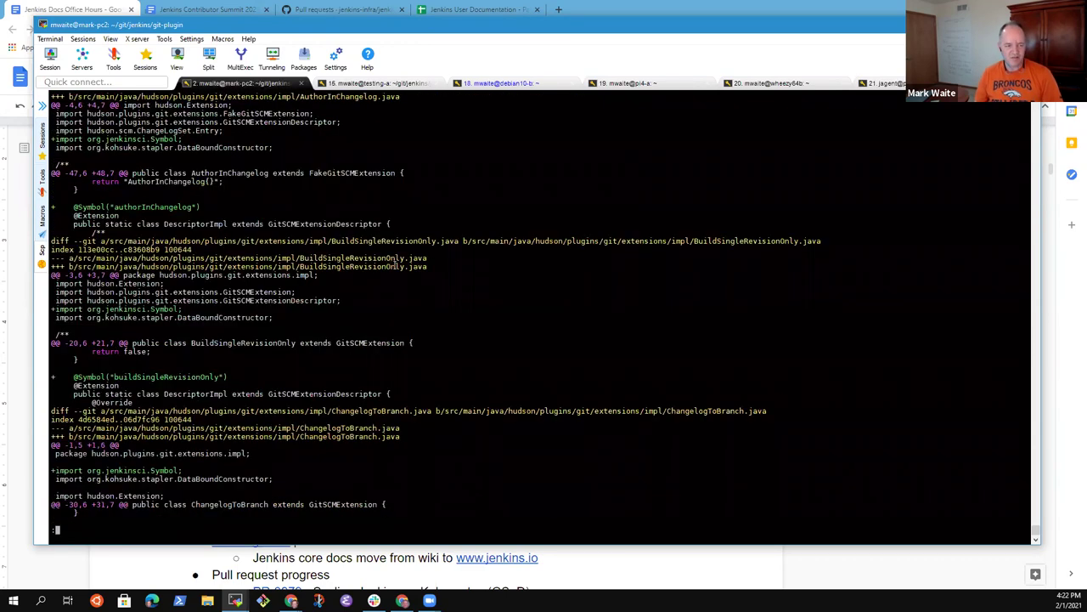
key("space")
key("space")
key("space")
key("space")
key("space")
key("space")
key("space")
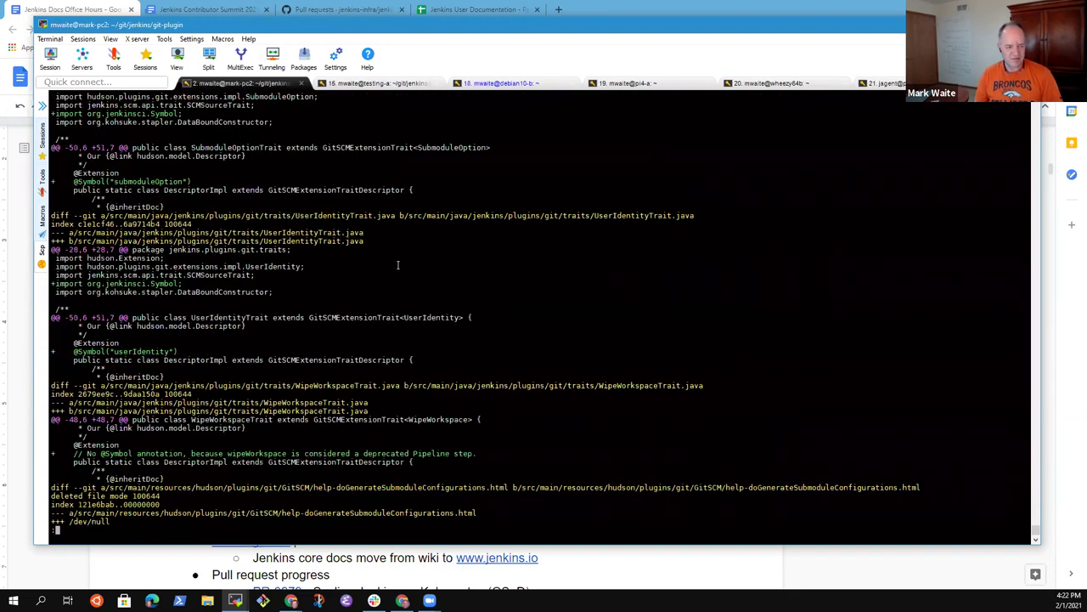
key("space")
key("space")
key("space")
key("space")
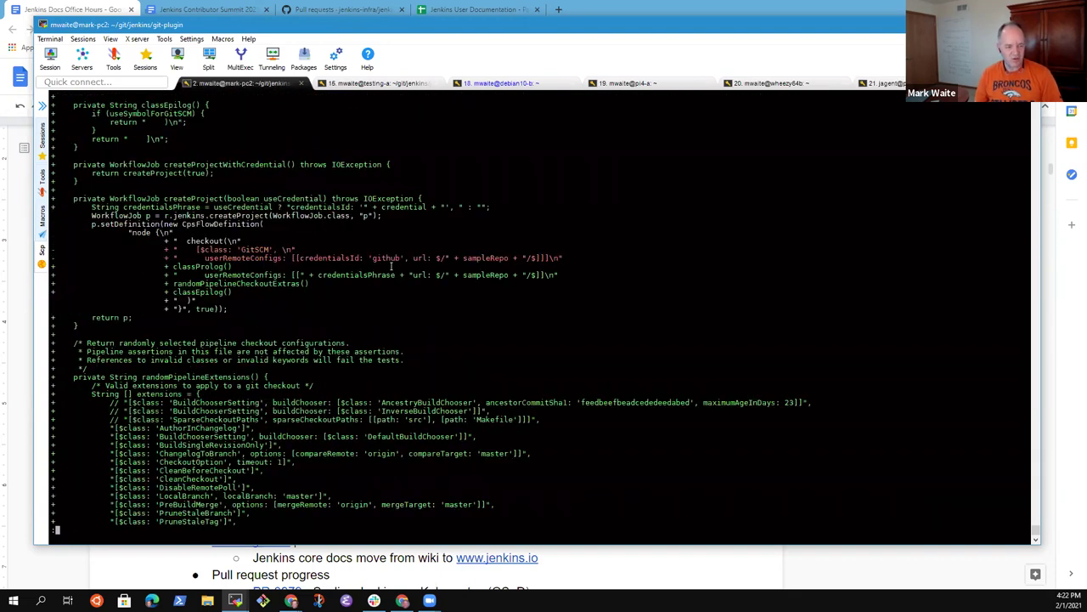
Examine the extension examples listed in the randomPipelineExtensions method of the diff
scroll(229, 323, "down", 5)
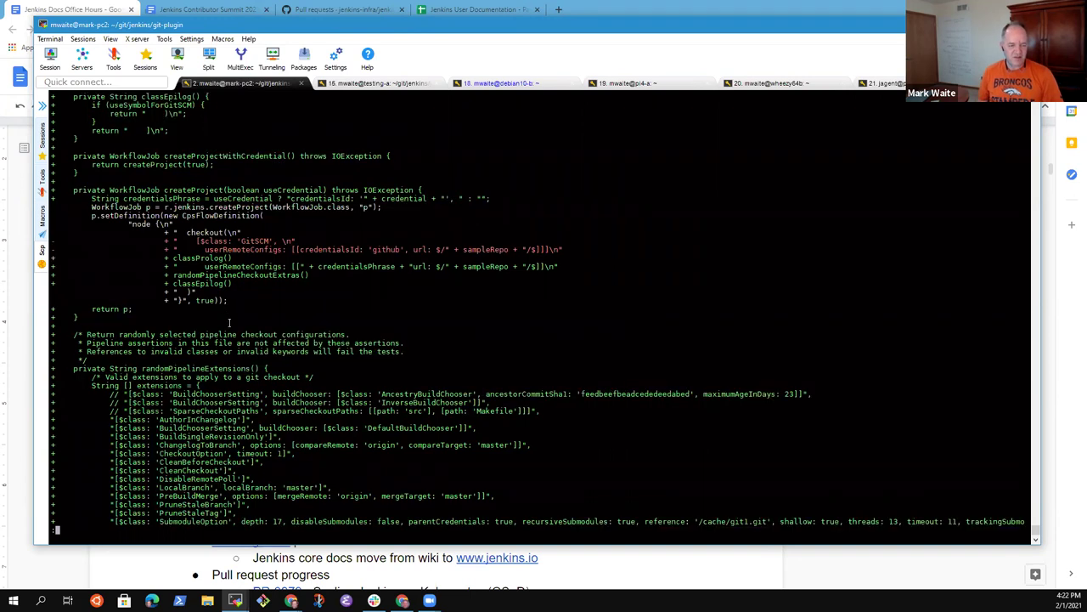
scroll(230, 324, "down", 3)
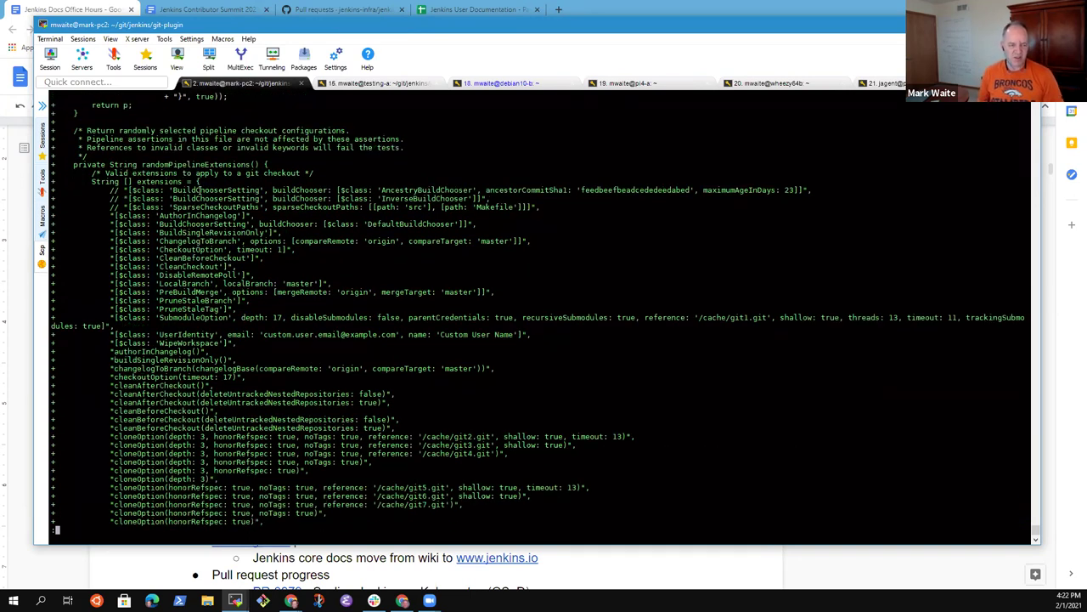
scroll(229, 323, "down", 2)
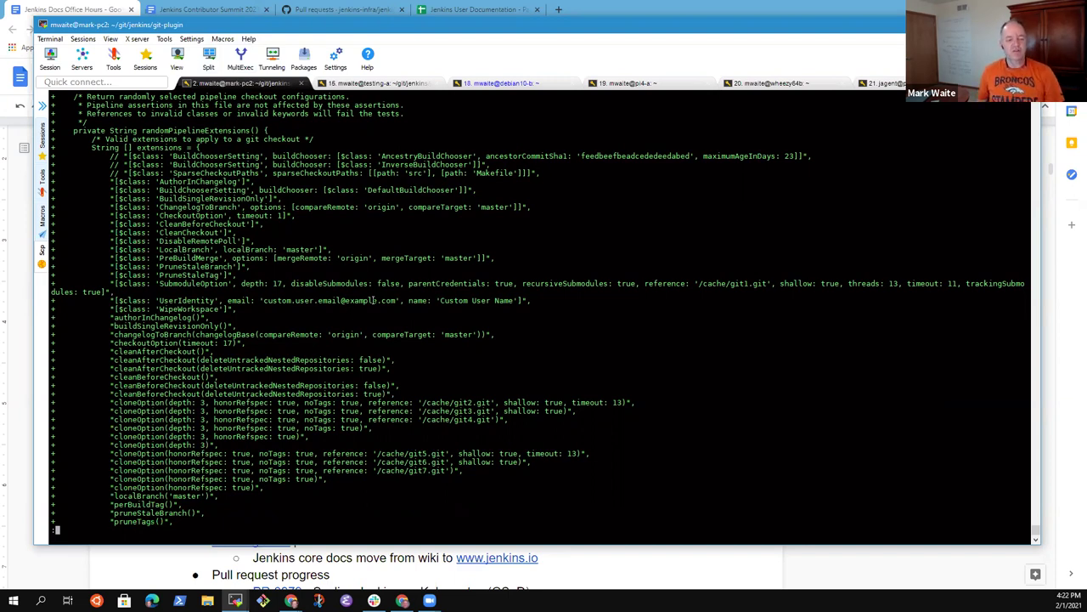
scroll(374, 299, "down", 4)
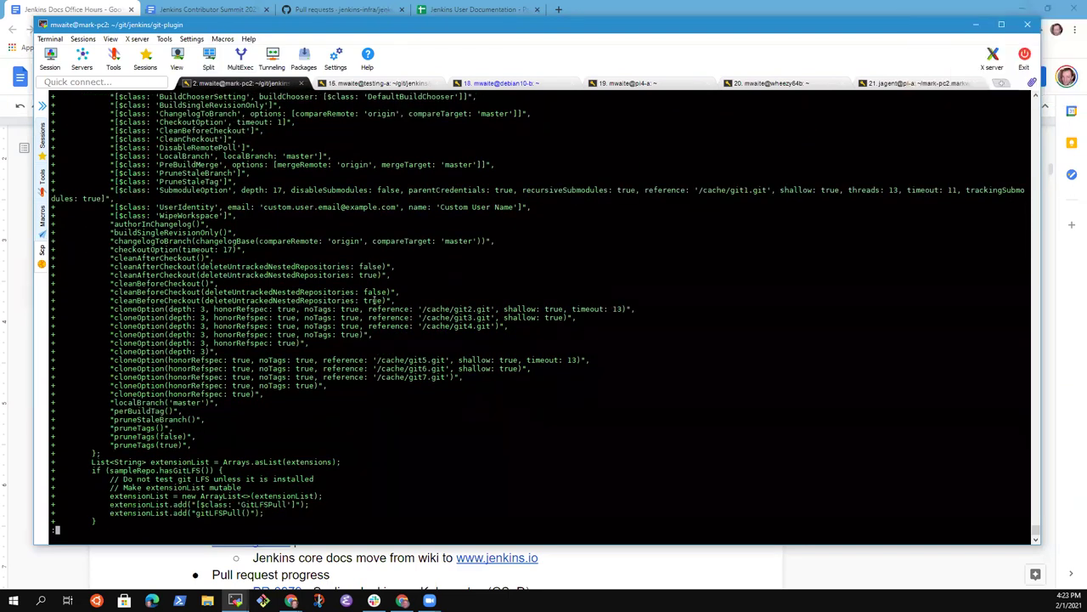
scroll(374, 300, "up", 3)
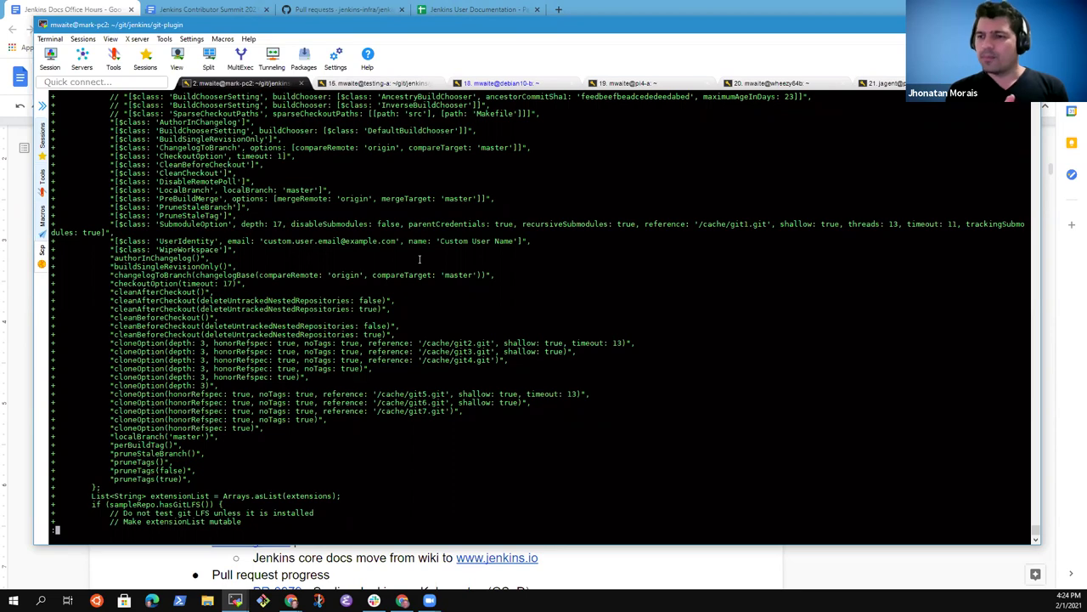
Switch to the browser and open the Pipeline Steps reference from the jenkins.io Pipeline documentation in a new tab
left_click(558, 10)
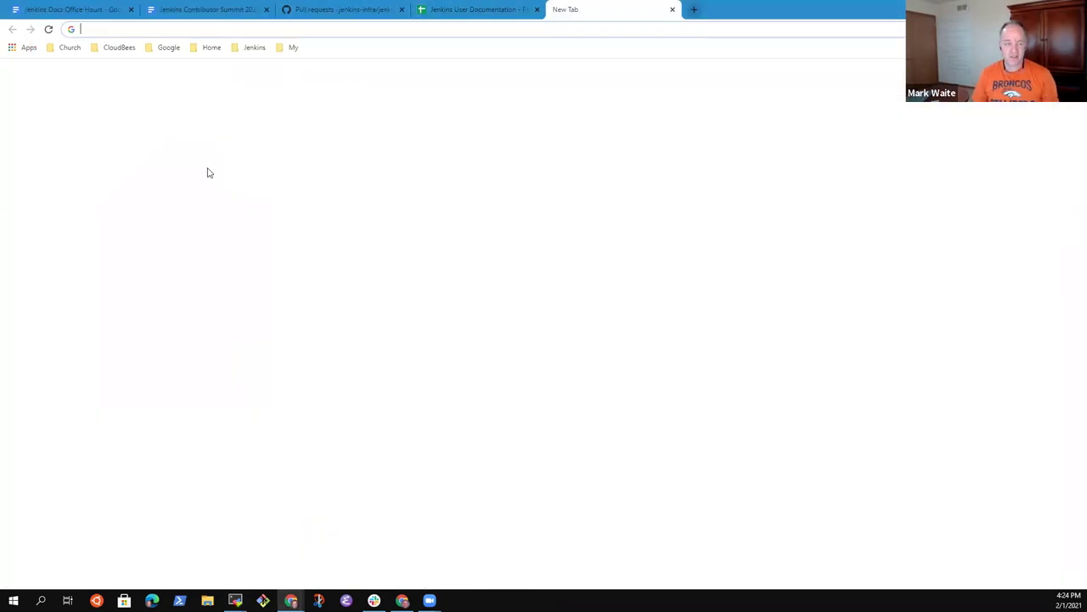
left_click(254, 46)
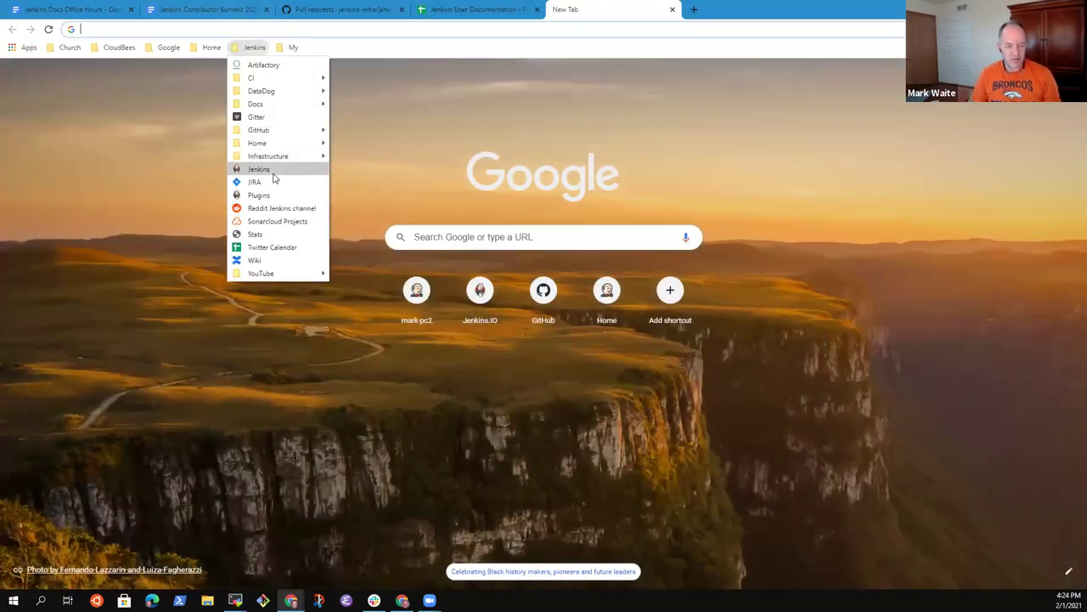
left_click(274, 176)
left_click(740, 75)
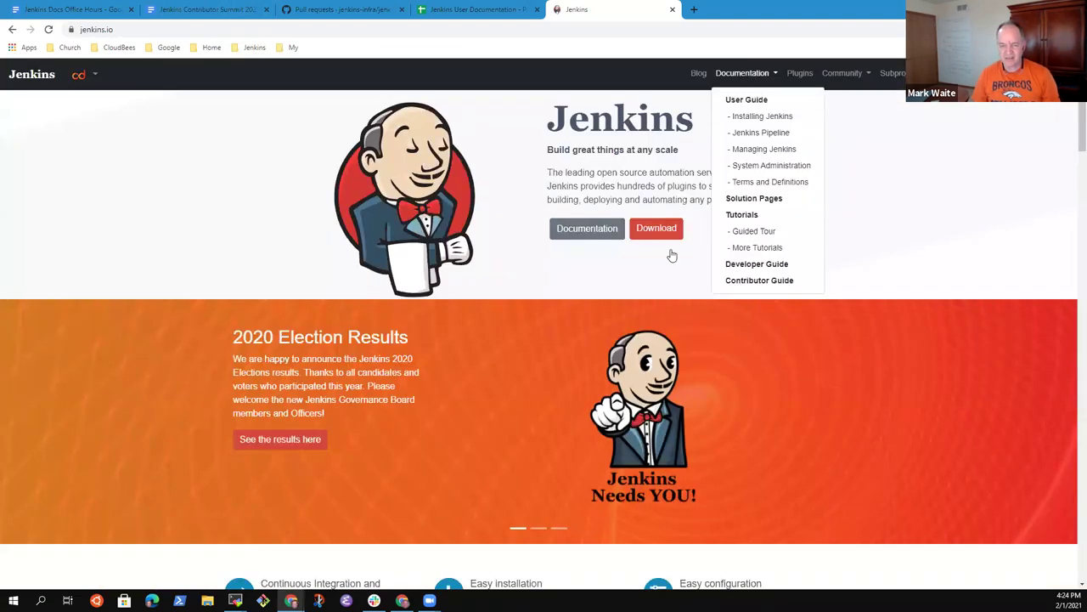
left_click(769, 134)
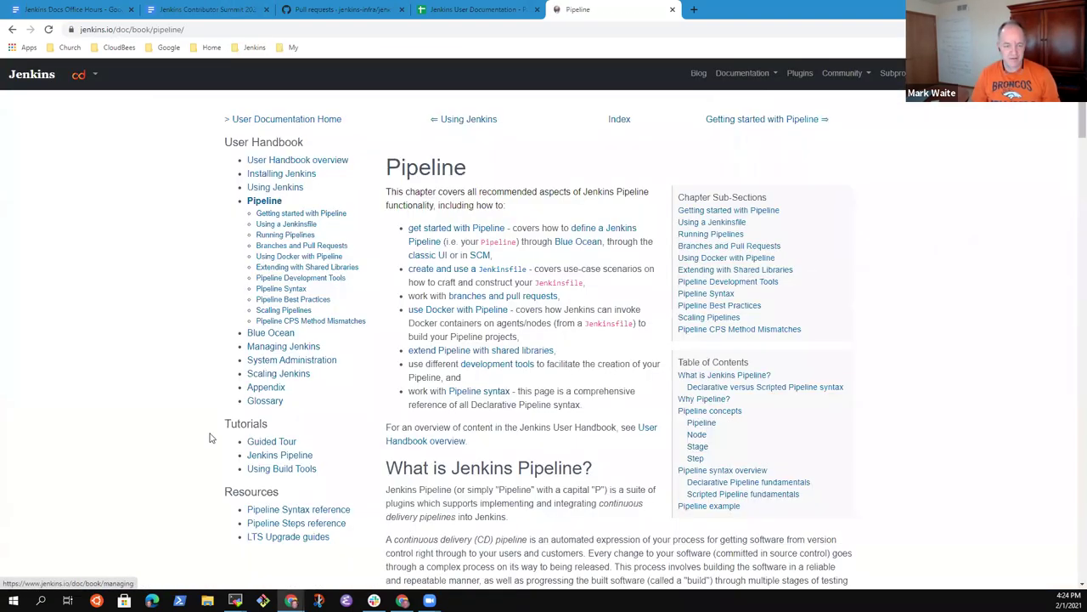
left_click(285, 527)
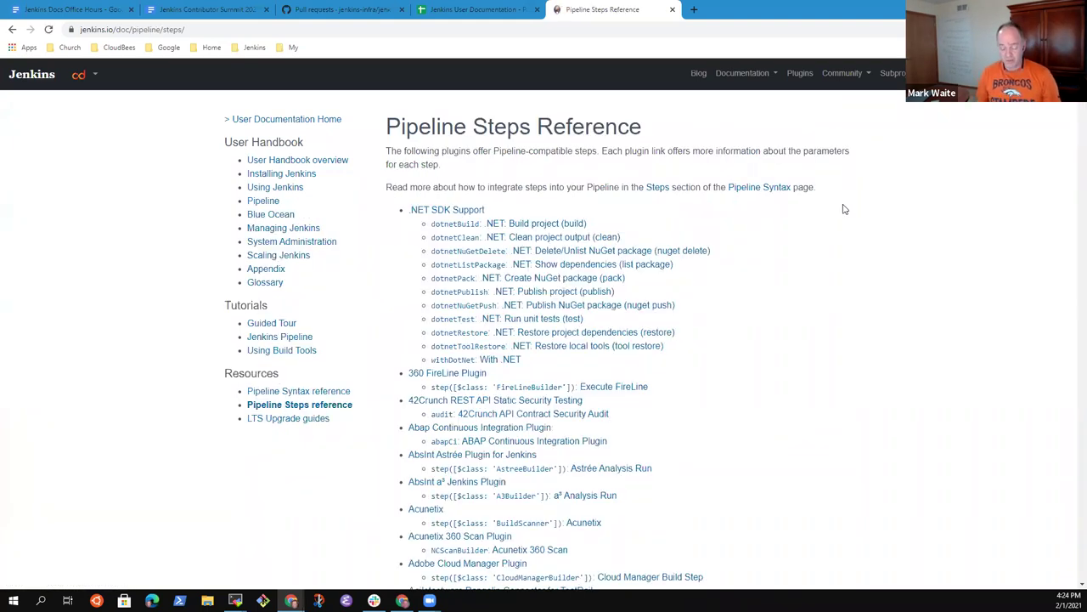
Find "powersh" in the steps reference, open Pipeline: Nodes and Processes, and highlight the bat script description
scroll(781, 284, "down", 10)
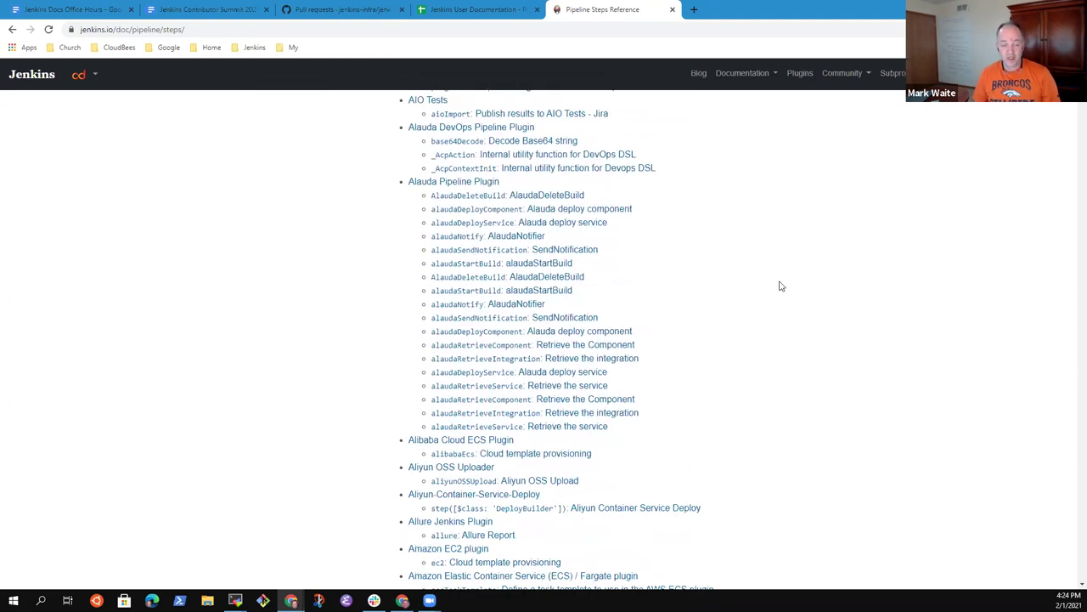
scroll(778, 287, "down", 1)
scroll(773, 289, "up", 9)
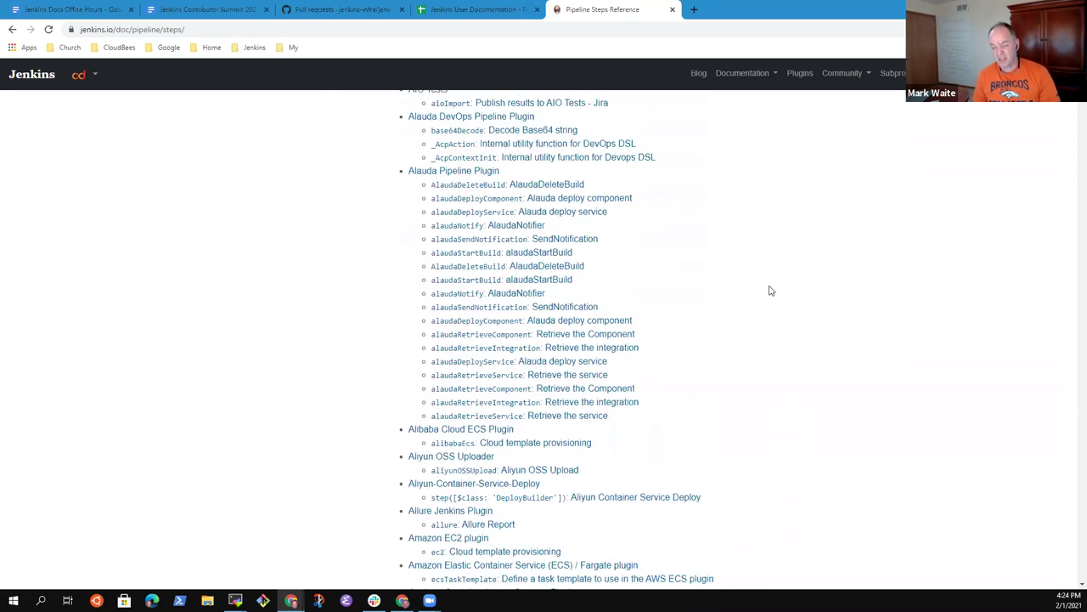
key("ctrl+f")
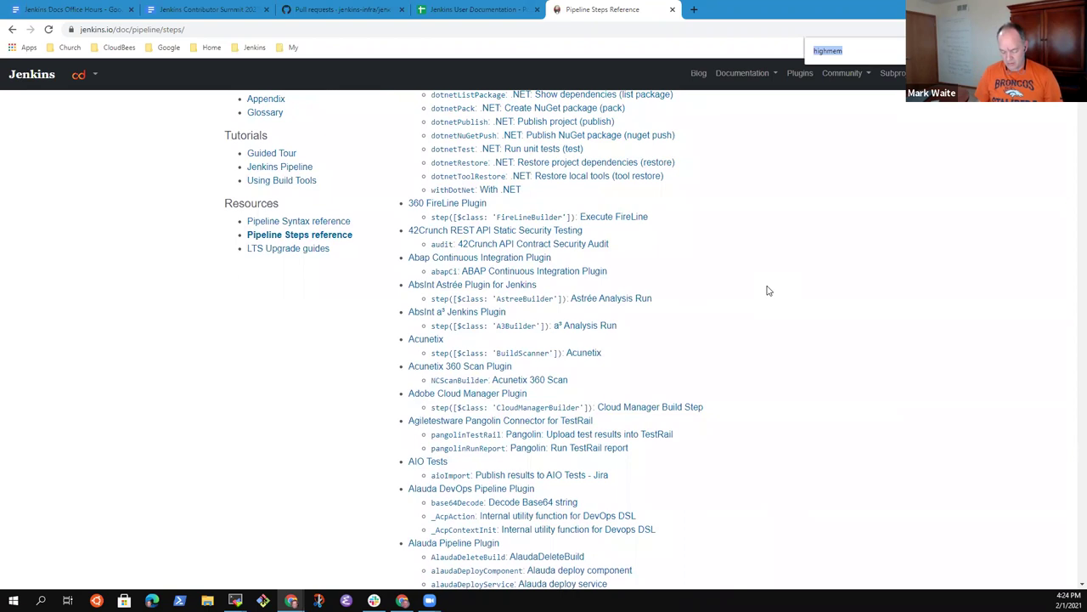
type("powersh")
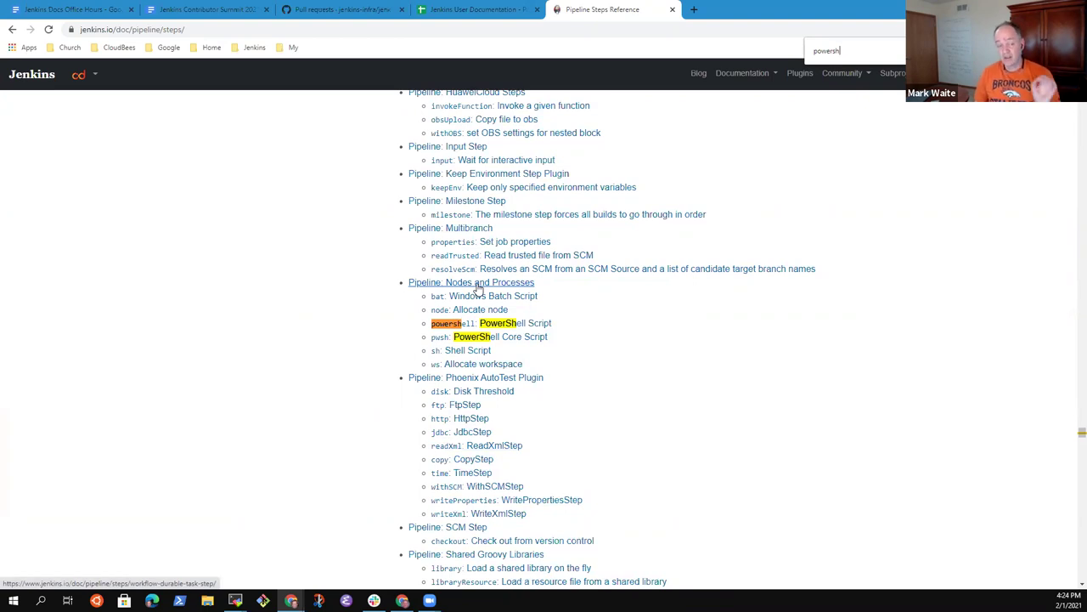
left_click(477, 289)
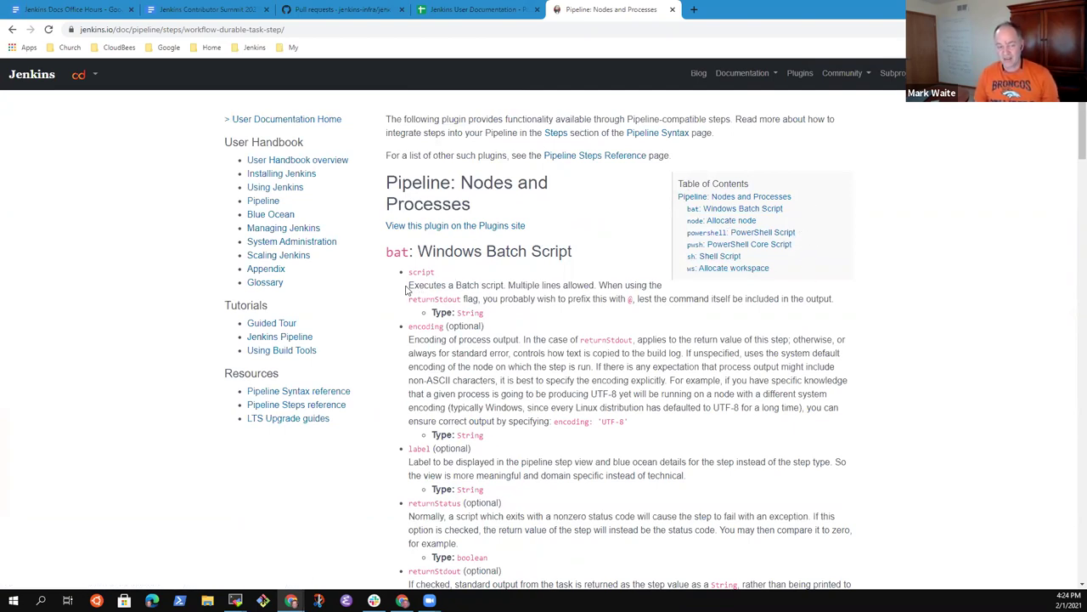
left_click_drag(409, 284, 837, 304)
left_click(852, 297)
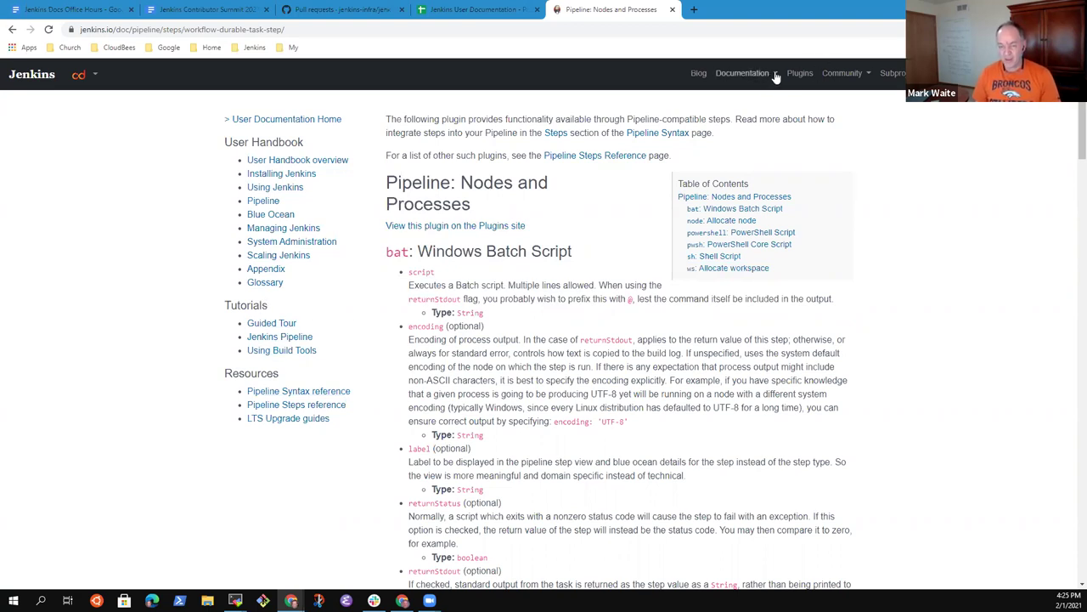
Open the jenkins.io Tutorials overview and point out the Jenkins on IBM Cloud and Jenkins on Google Cloud tutorials
mouse_move(742, 73)
left_click(740, 217)
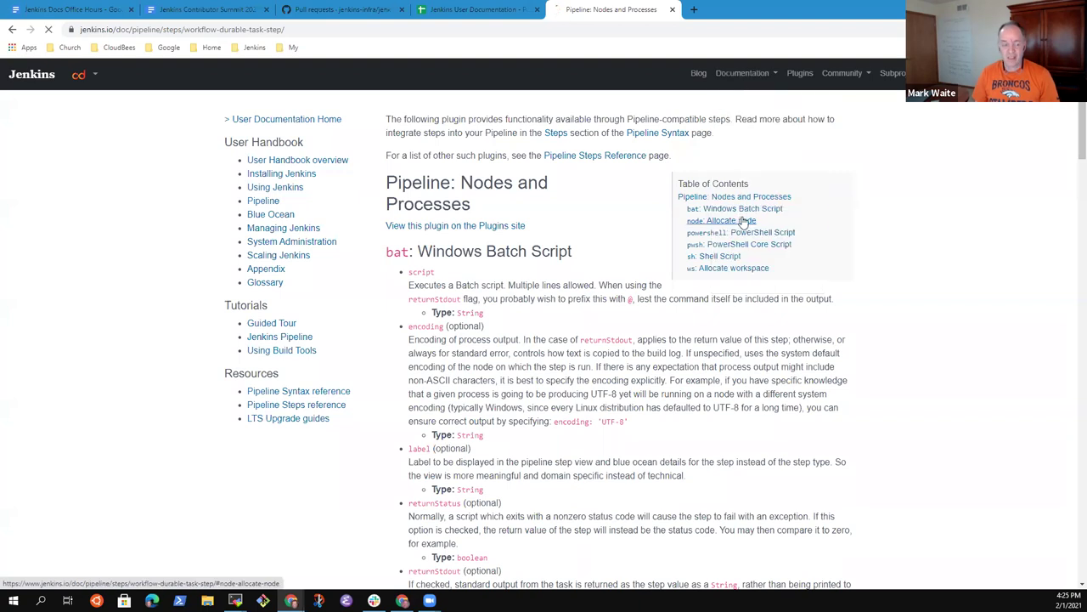
scroll(538, 340, "down", 5)
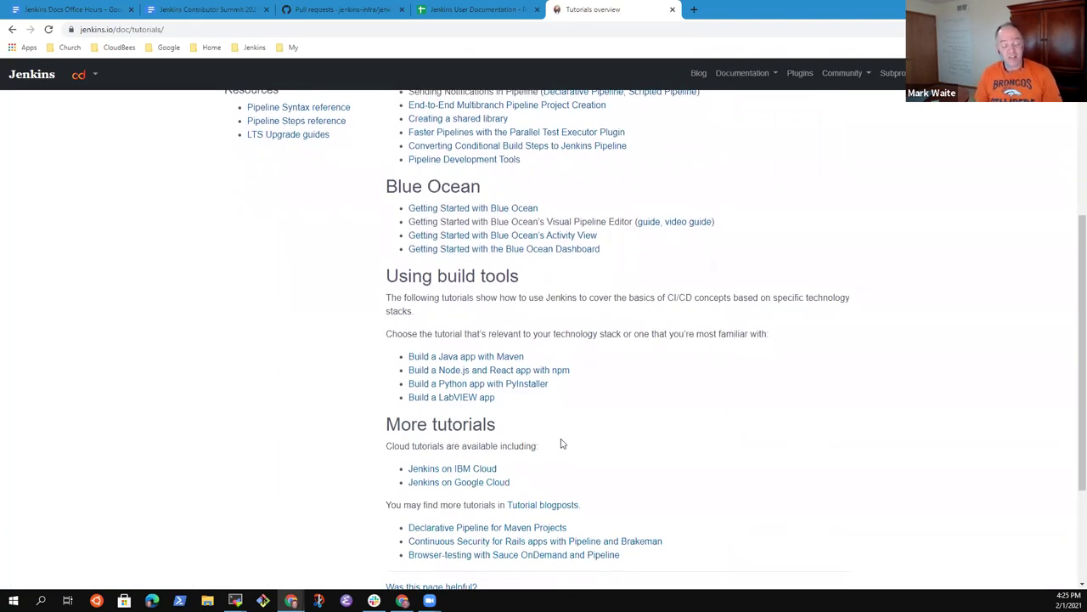
scroll(548, 433, "down", 3)
scroll(565, 416, "up", 3)
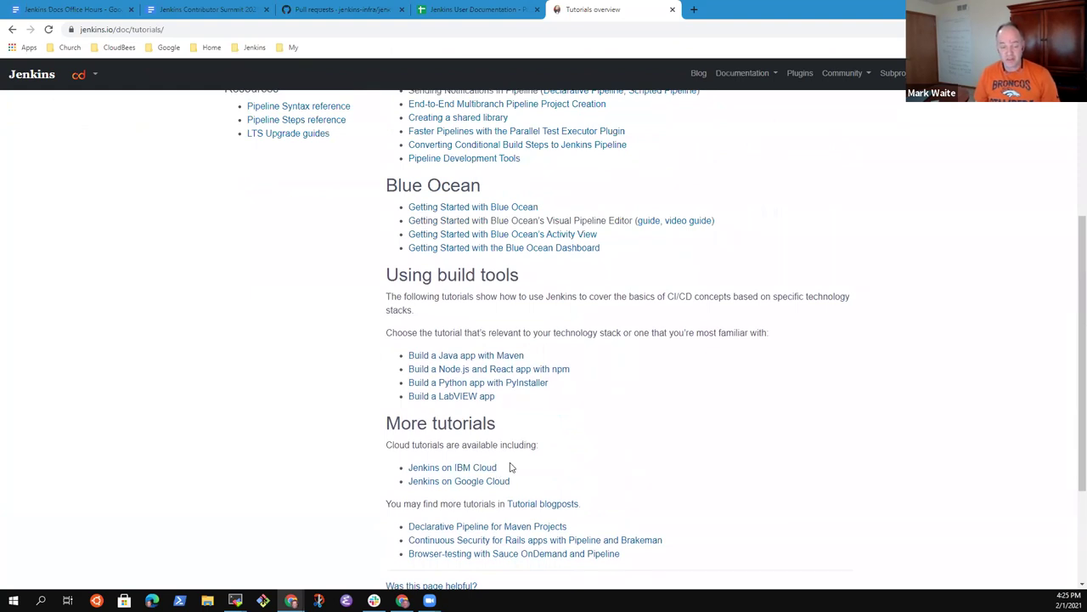
left_click_drag(412, 481, 408, 471)
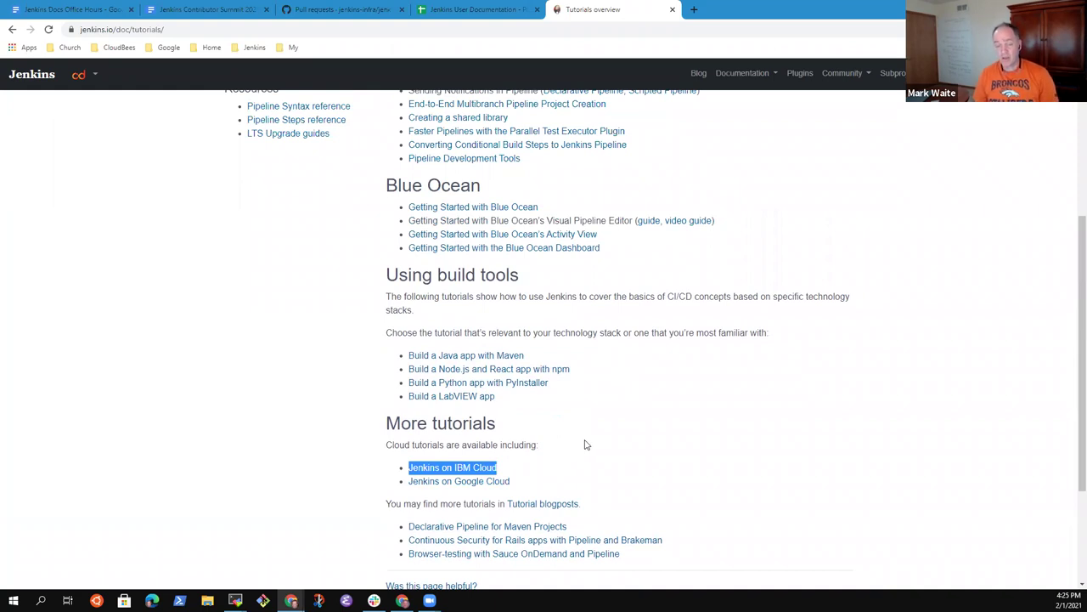
scroll(618, 439, "down", 1)
scroll(618, 439, "down", 1)
left_click(522, 382)
left_click_drag(387, 389, 410, 372)
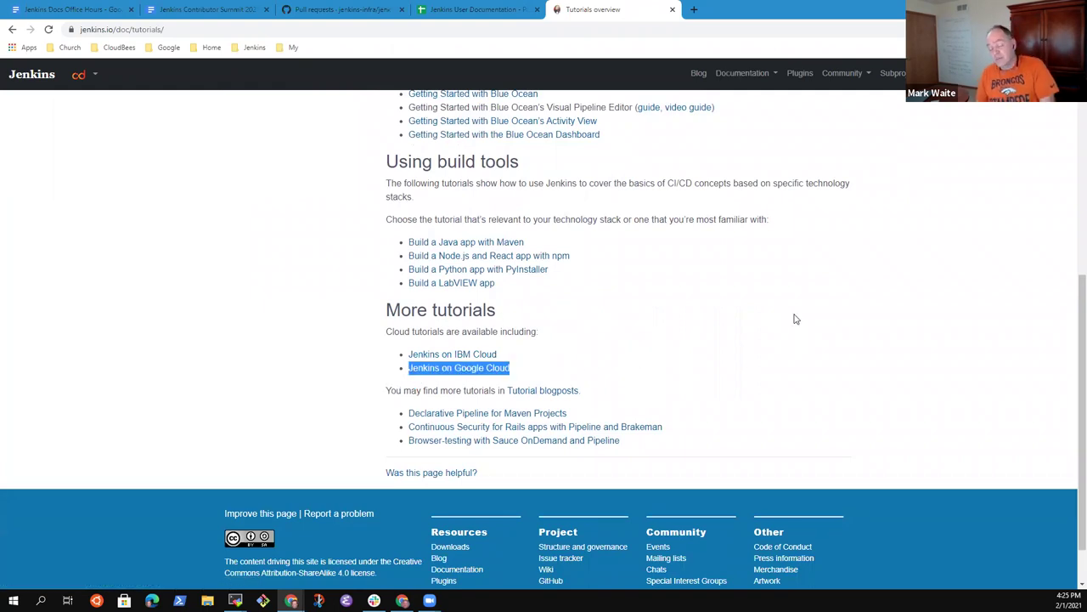
scroll(611, 334, "up", 5)
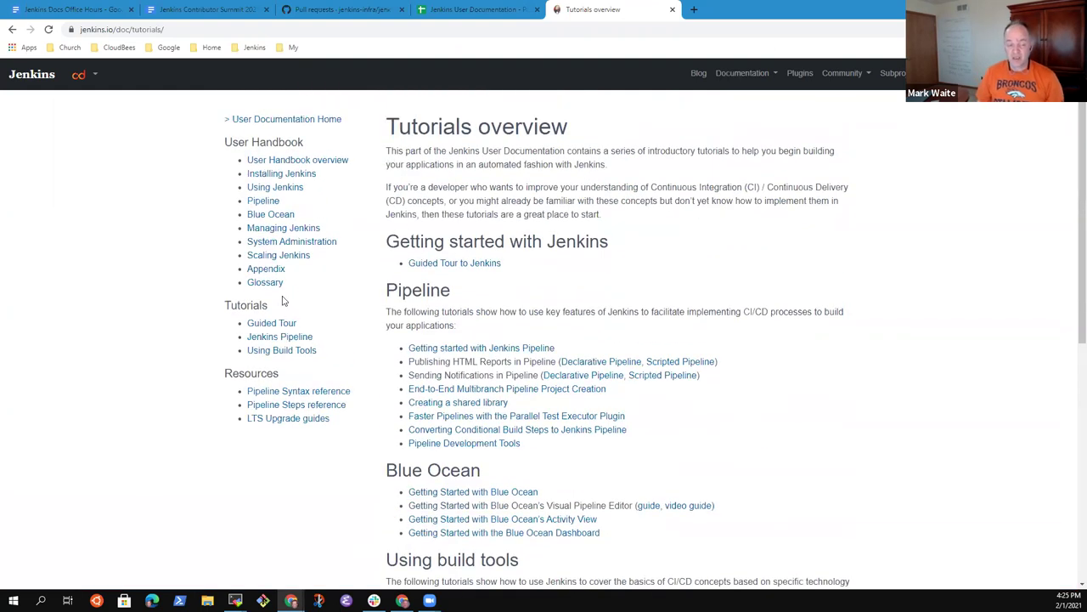
left_click(751, 73)
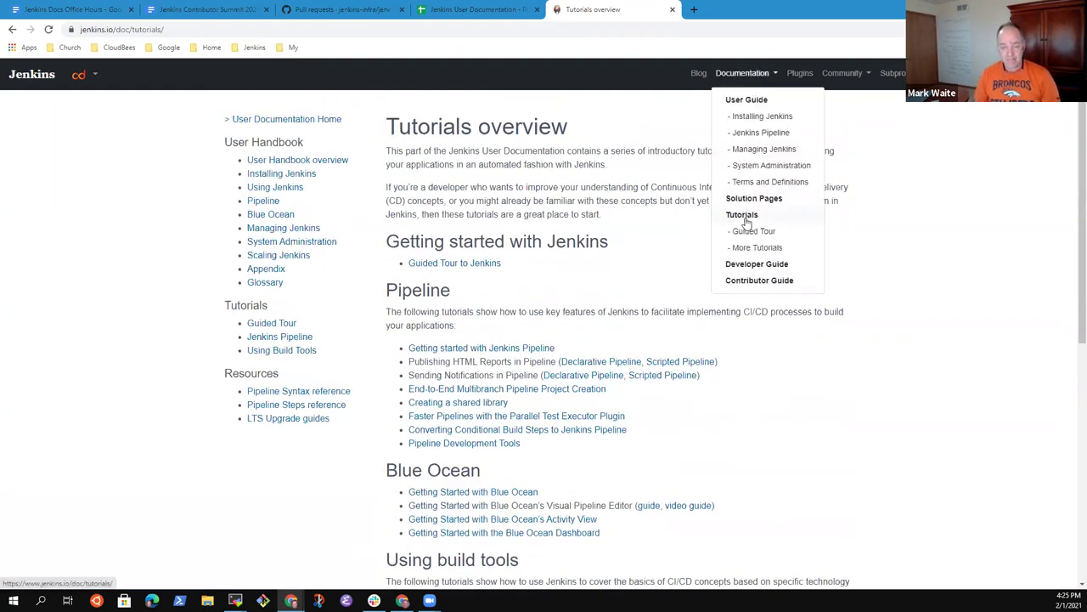
left_click(743, 214)
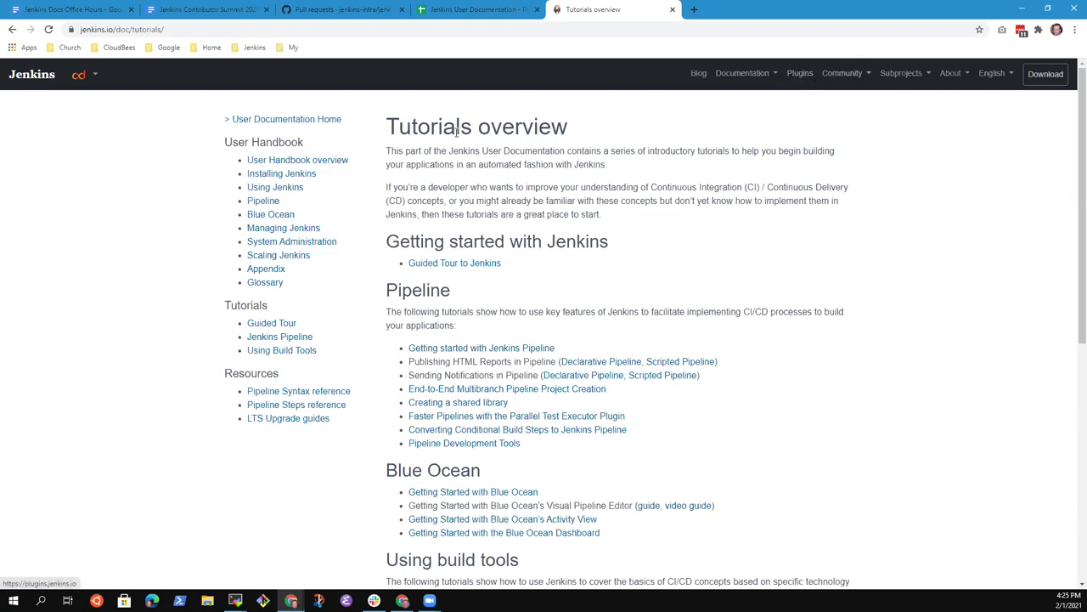
Return to the Pipeline: Nodes and Processes page and look over its step parameter descriptions
left_click(12, 31)
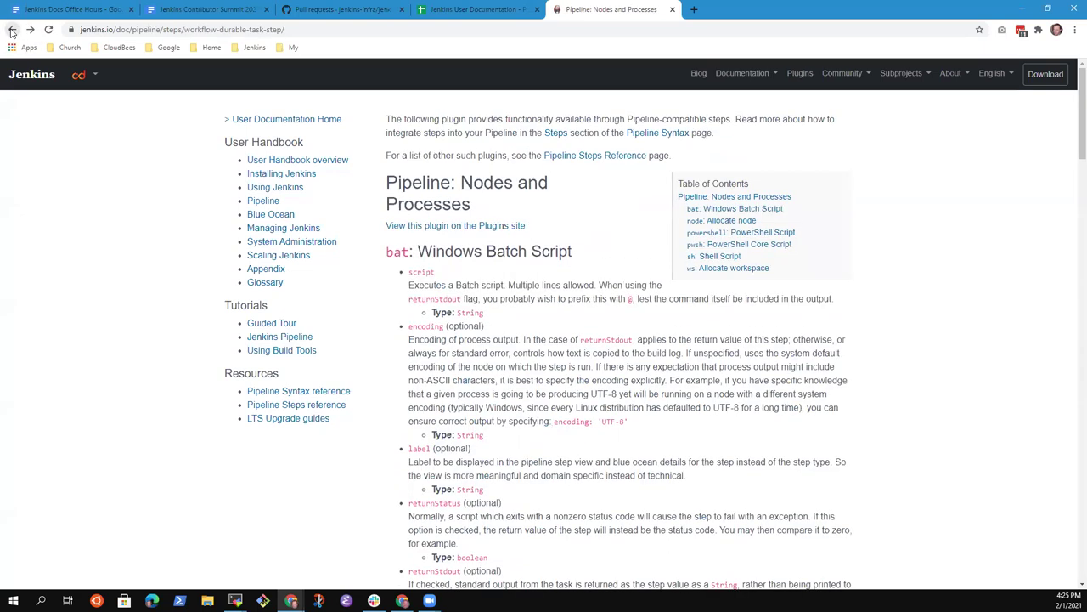
scroll(493, 290, "down", 4)
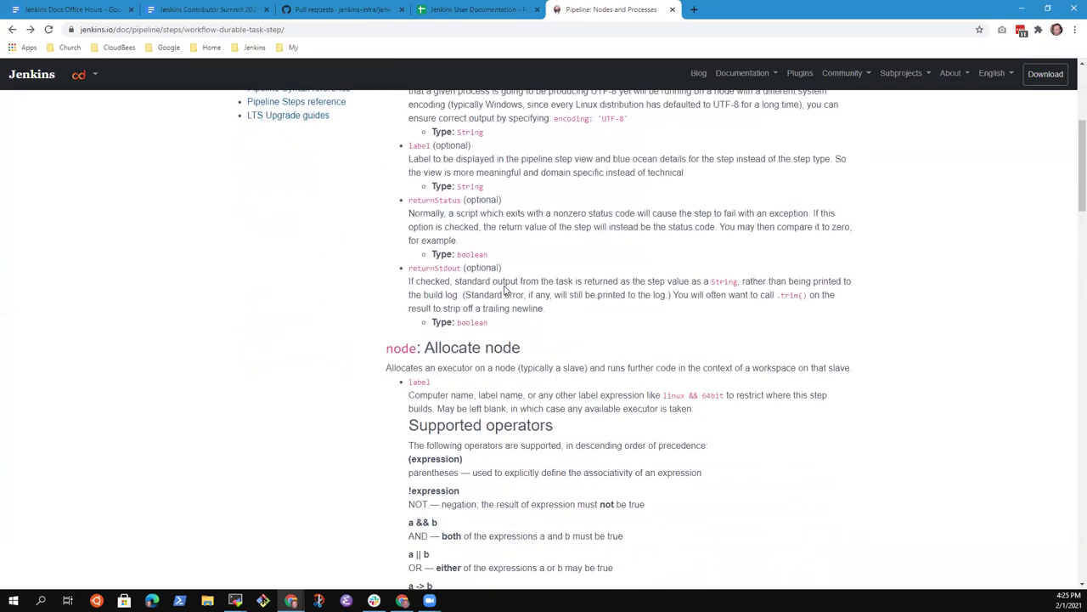
scroll(510, 291, "up", 3)
scroll(531, 304, "up", 1)
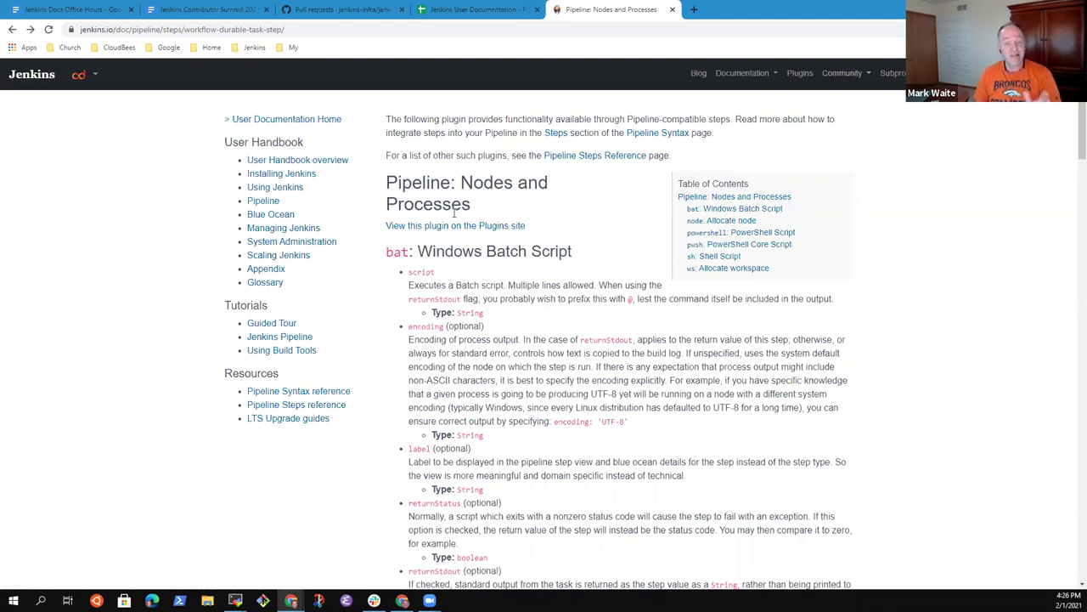
Go back to the Pipeline Steps Reference and find the "git:" step on the page
left_click(608, 156)
key("ctrl+f")
type("git")
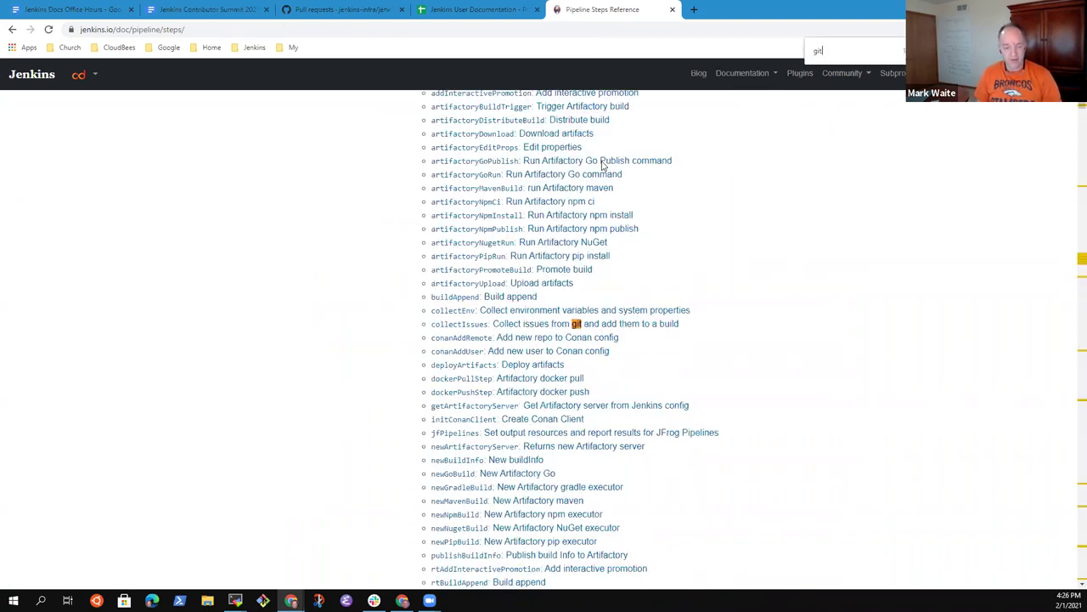
type(":")
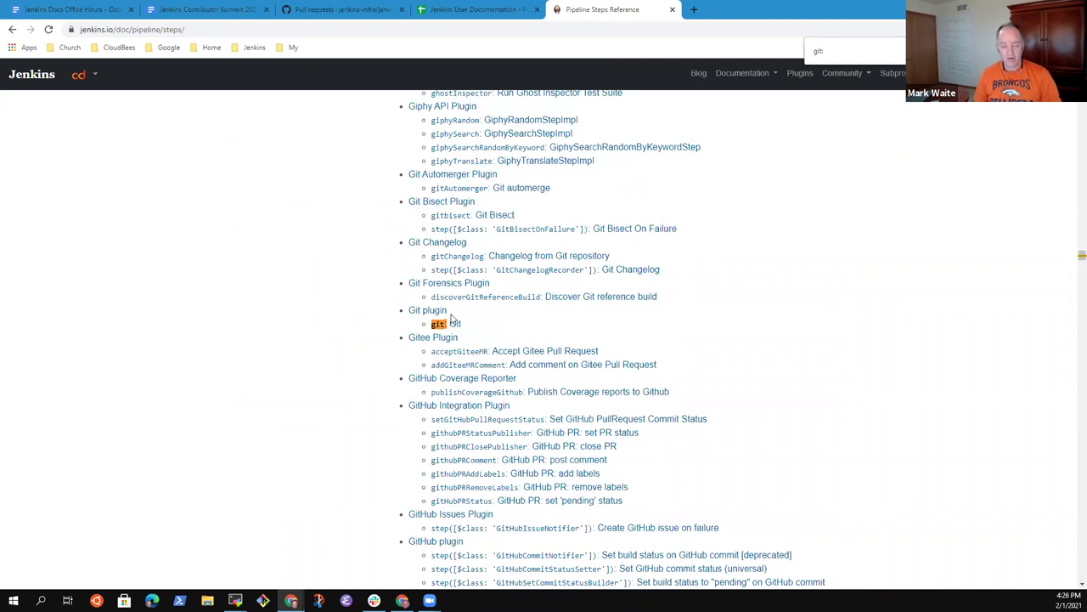
Open the Git plugin steps page and highlight the git step's introduction, from the Snippet Generator sentence through the checkout code sample
left_click(435, 311)
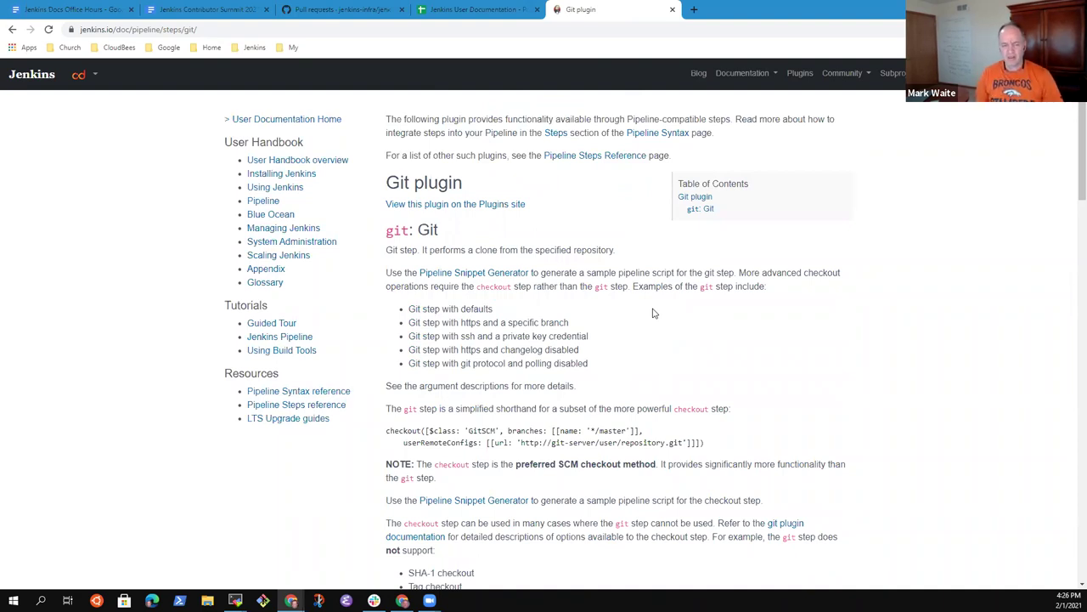
scroll(598, 349, "down", 3)
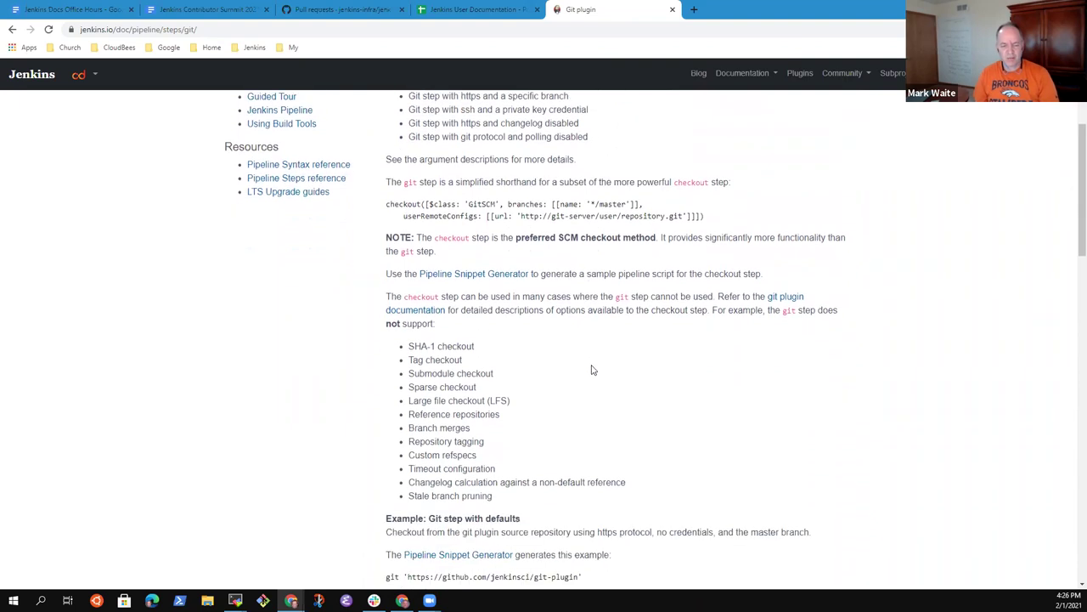
scroll(591, 369, "up", 3)
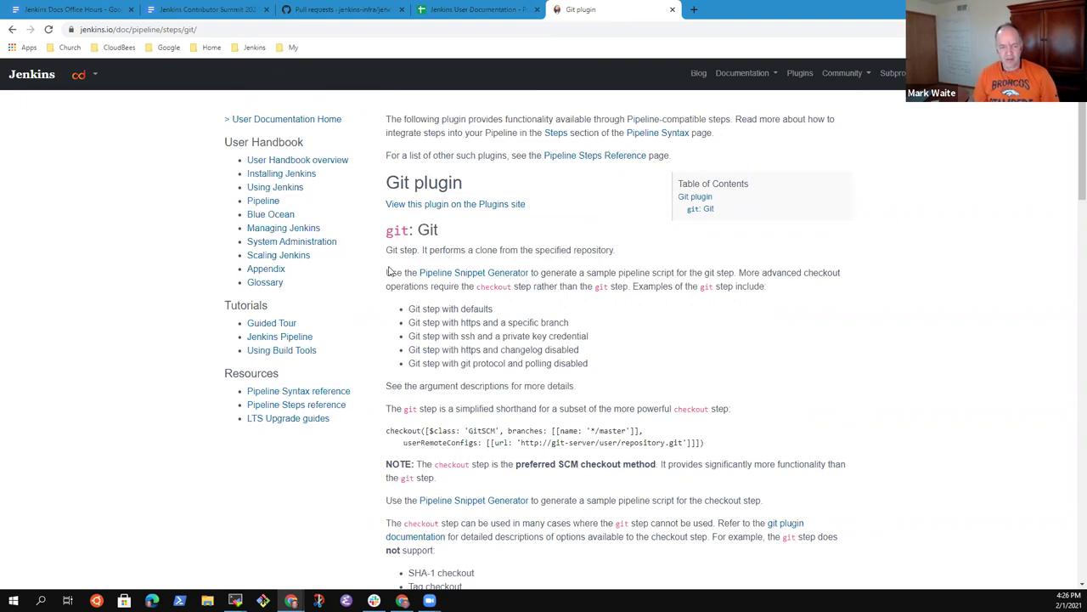
left_click_drag(387, 274, 804, 443)
scroll(722, 357, "down", 7)
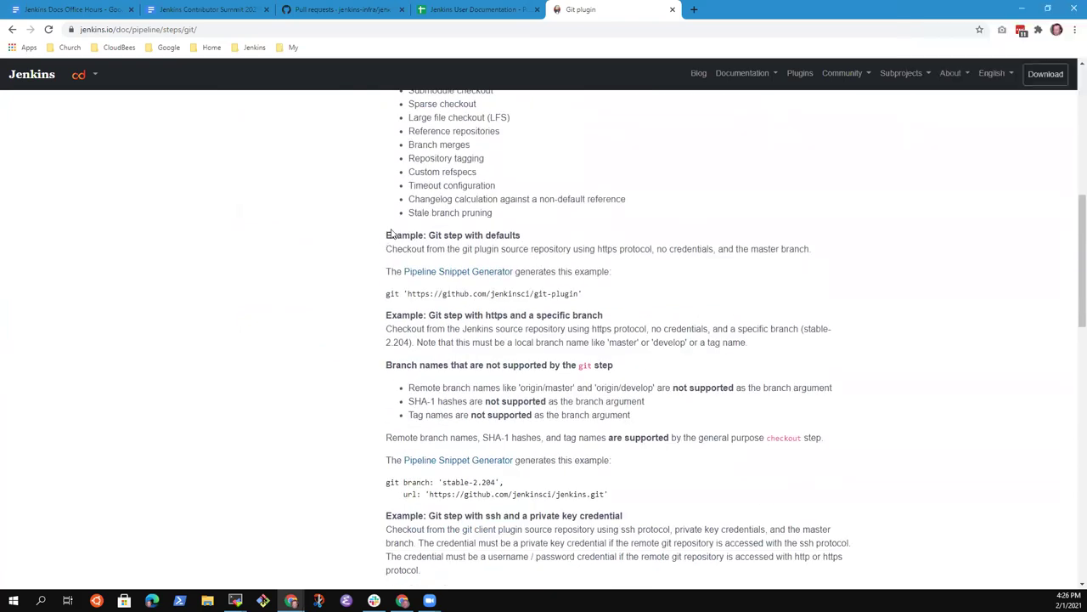
Highlight the "Example: Git step with defaults" heading and look over the default and specific-branch examples
left_click_drag(386, 234, 573, 244)
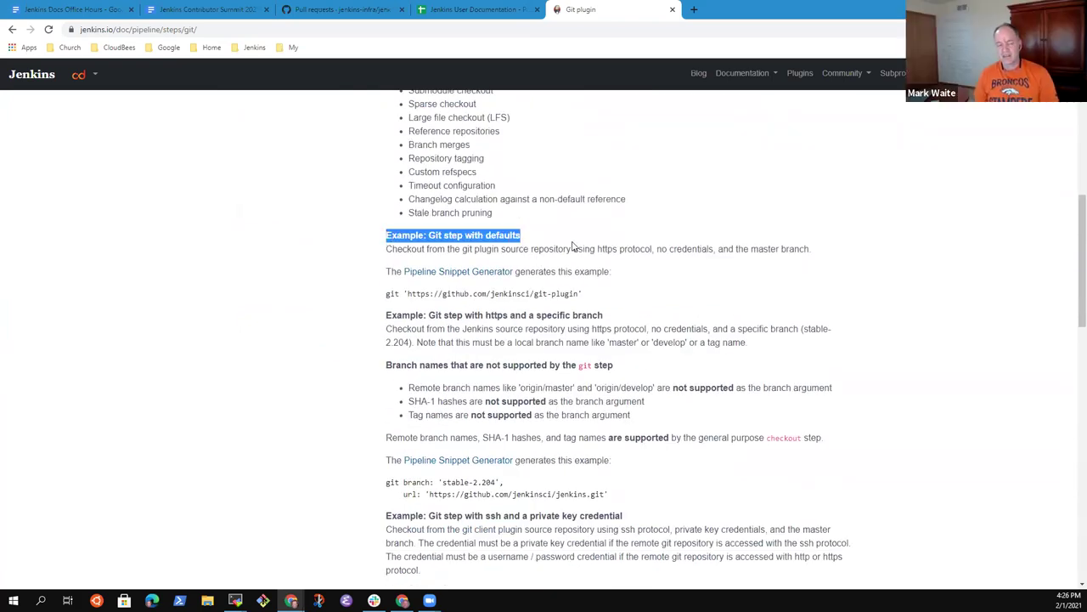
left_click(448, 282)
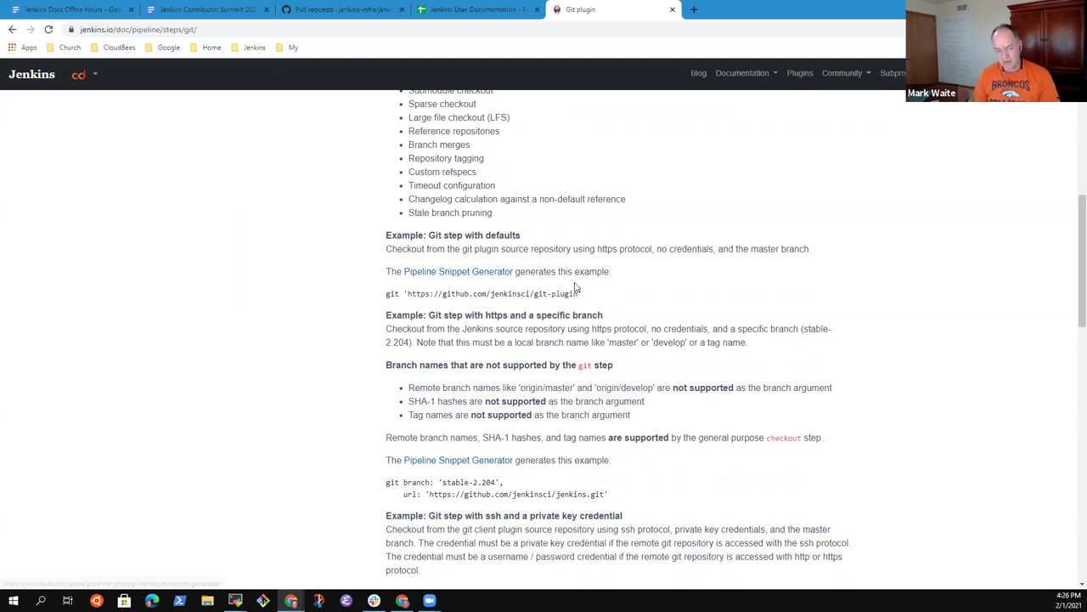
scroll(538, 328, "down", 2)
scroll(560, 327, "up", 2)
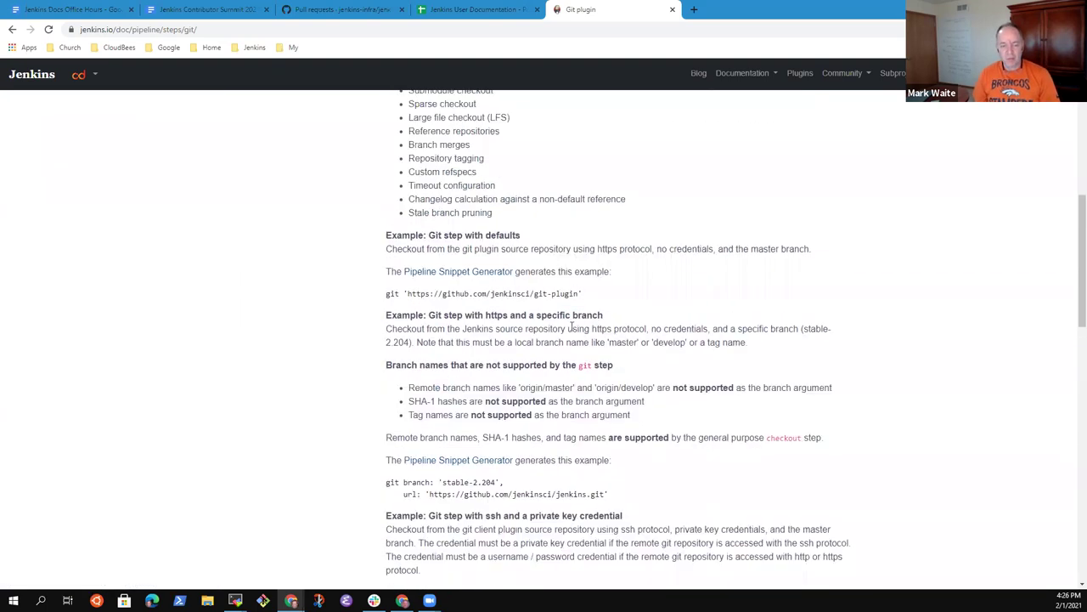
scroll(571, 326, "down", 3)
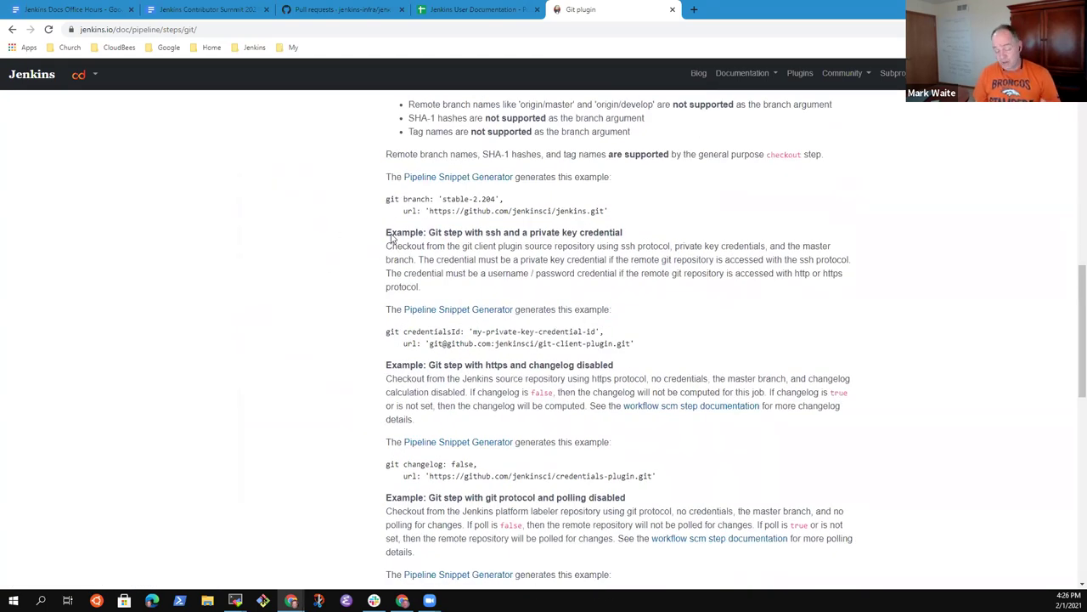
Highlight the ssh private key credential example and review the remaining git step examples and argument descriptions
left_click_drag(386, 234, 694, 298)
left_click(533, 272)
scroll(520, 283, "down", 2)
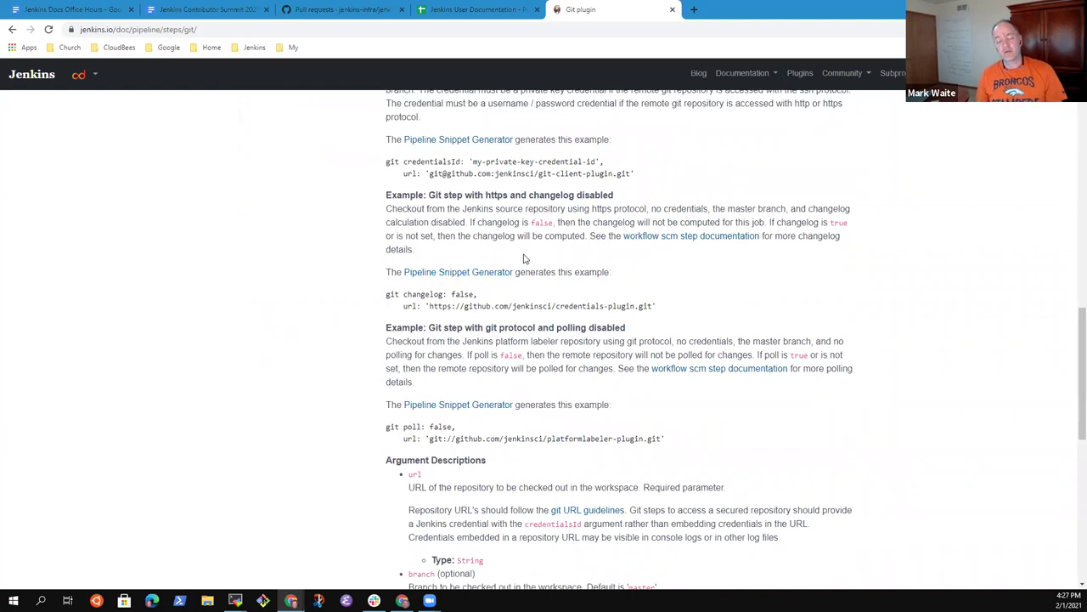
scroll(534, 300, "down", 2)
scroll(521, 291, "up", 1)
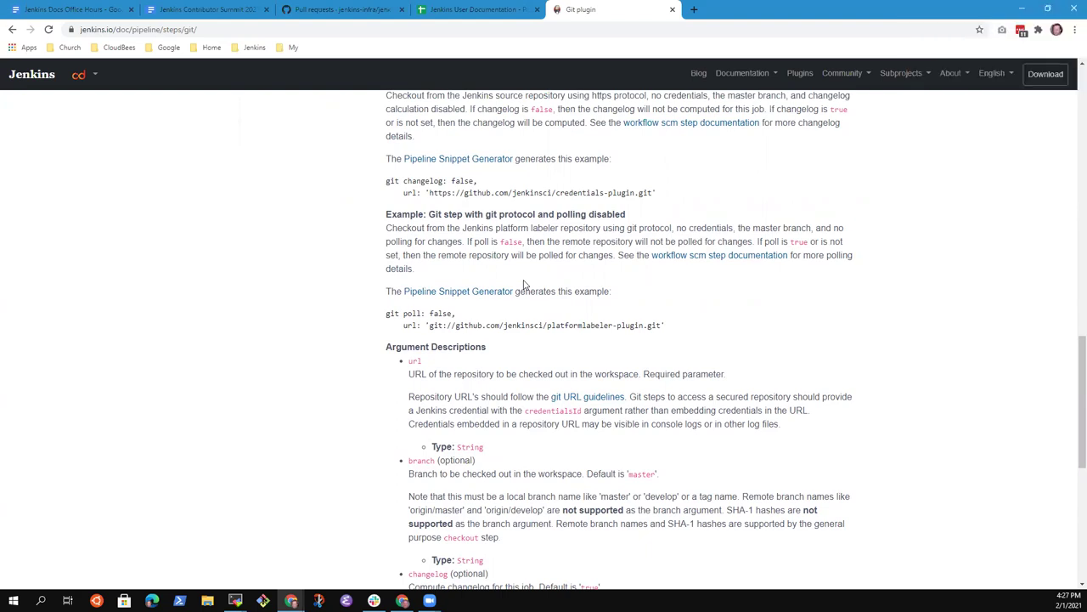
scroll(524, 285, "up", 7)
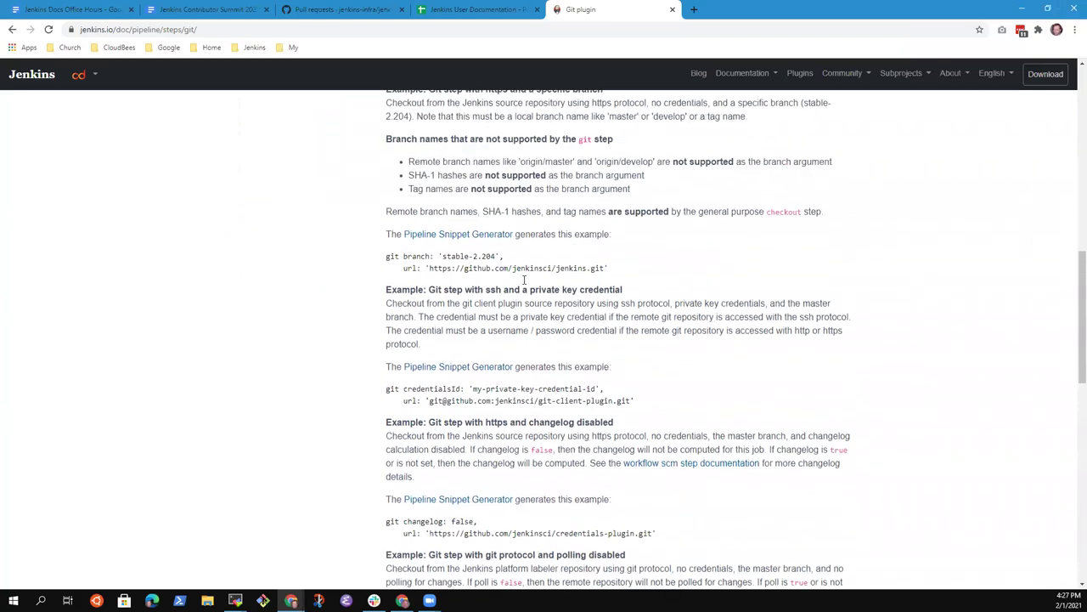
scroll(524, 280, "up", 3)
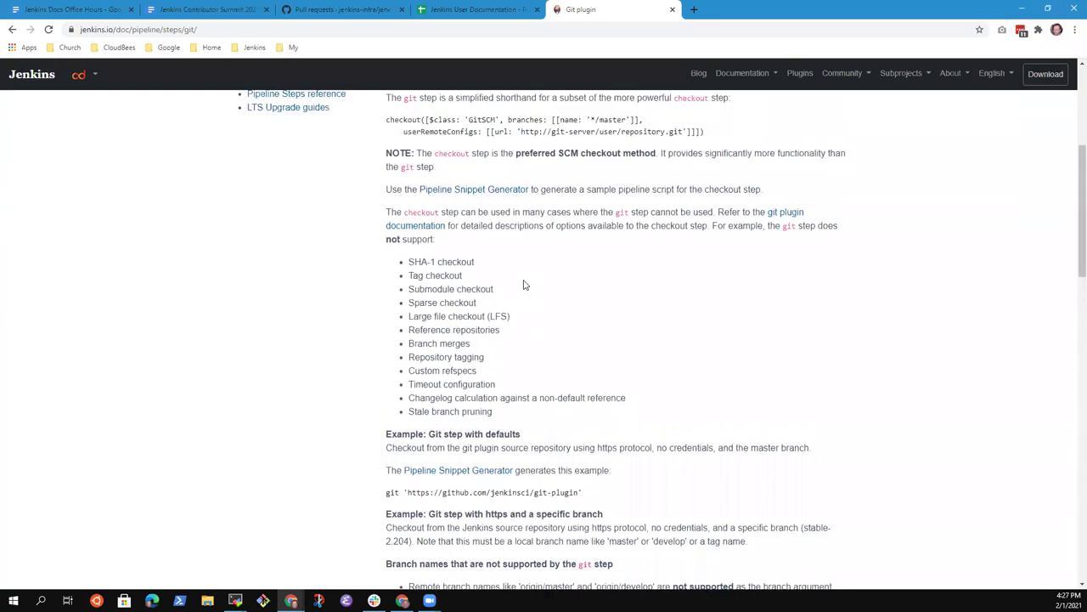
scroll(524, 283, "up", 3)
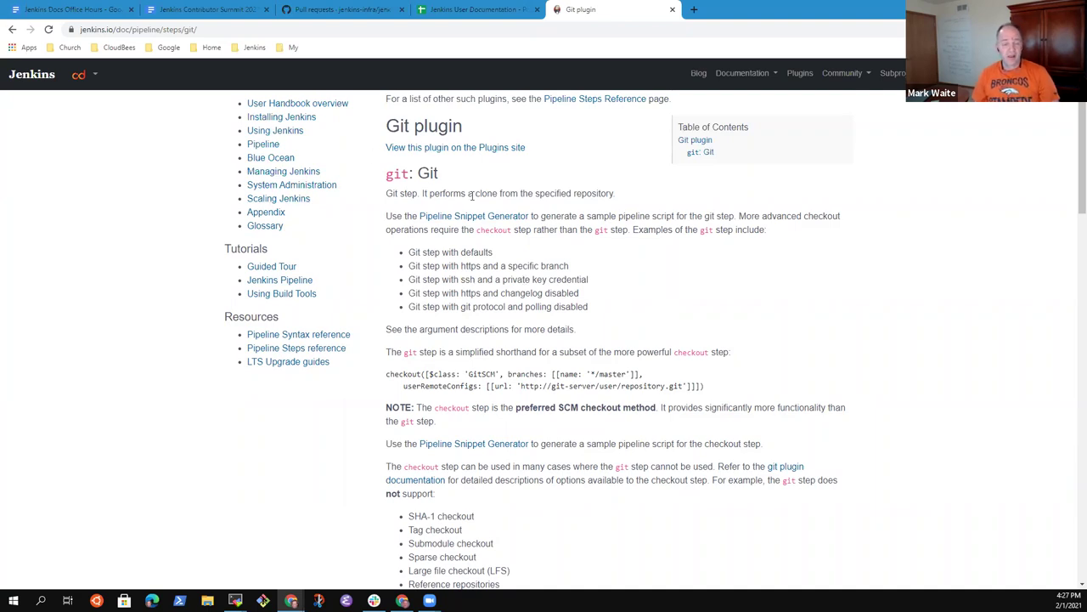
scroll(639, 219, "up", 1)
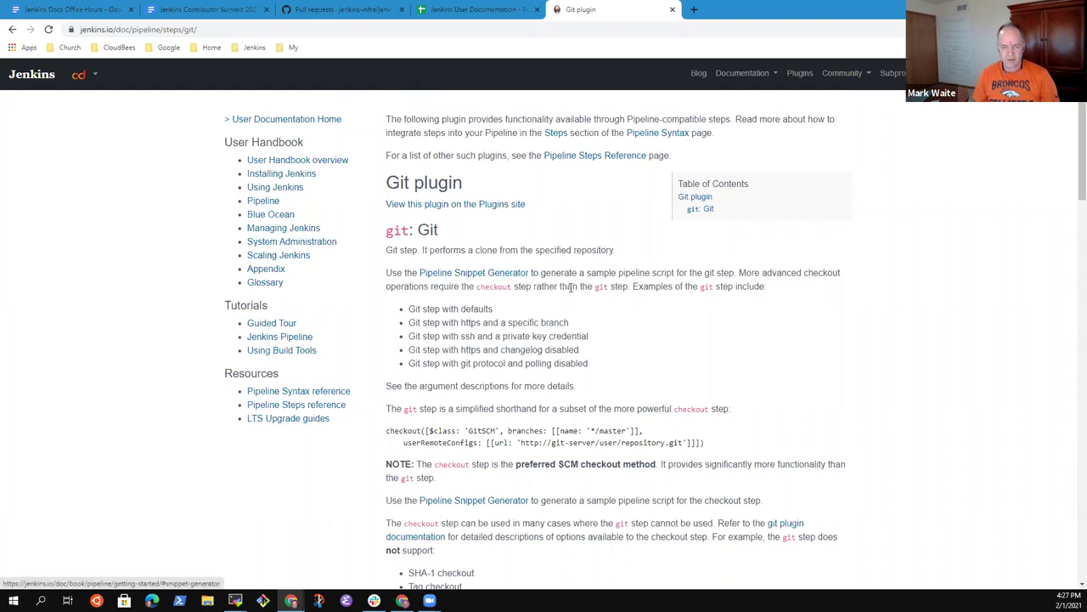
Open the git plugin documentation on checkout extensions, then return to the git step page
scroll(563, 330, "down", 3)
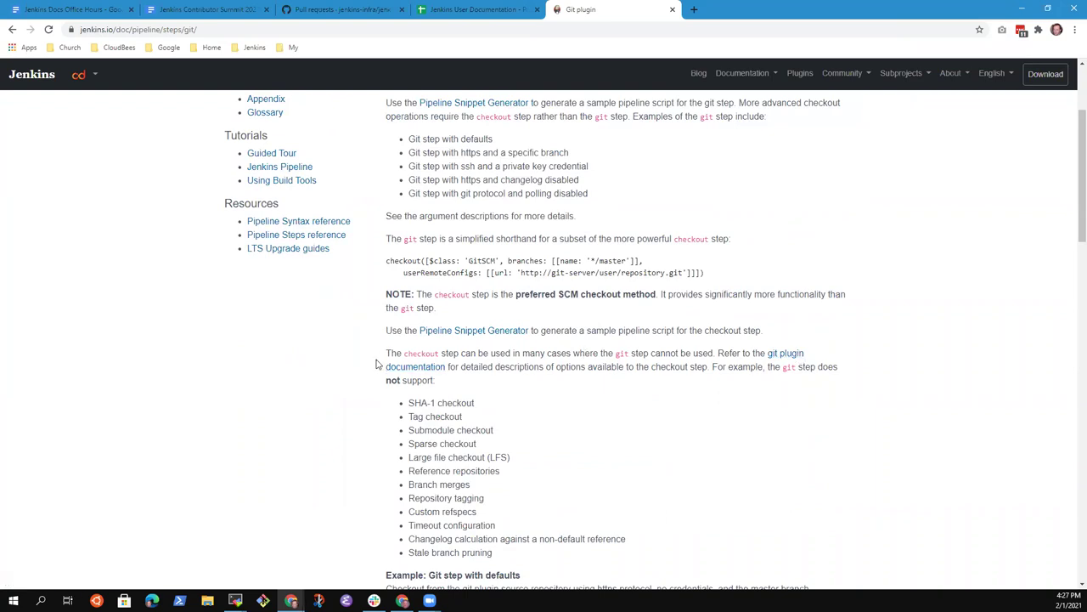
left_click(429, 372)
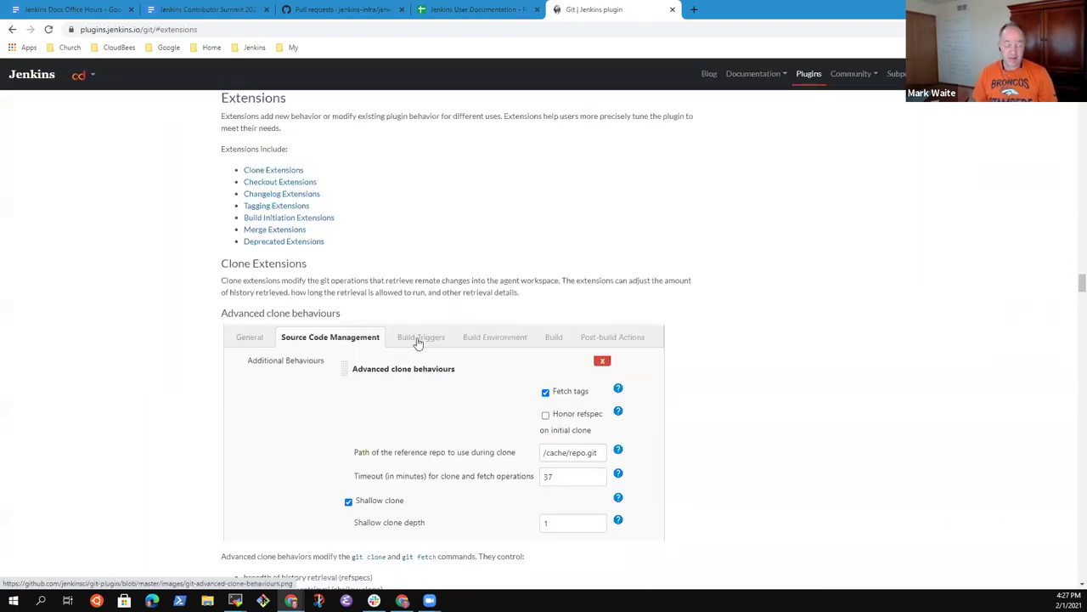
left_click(12, 28)
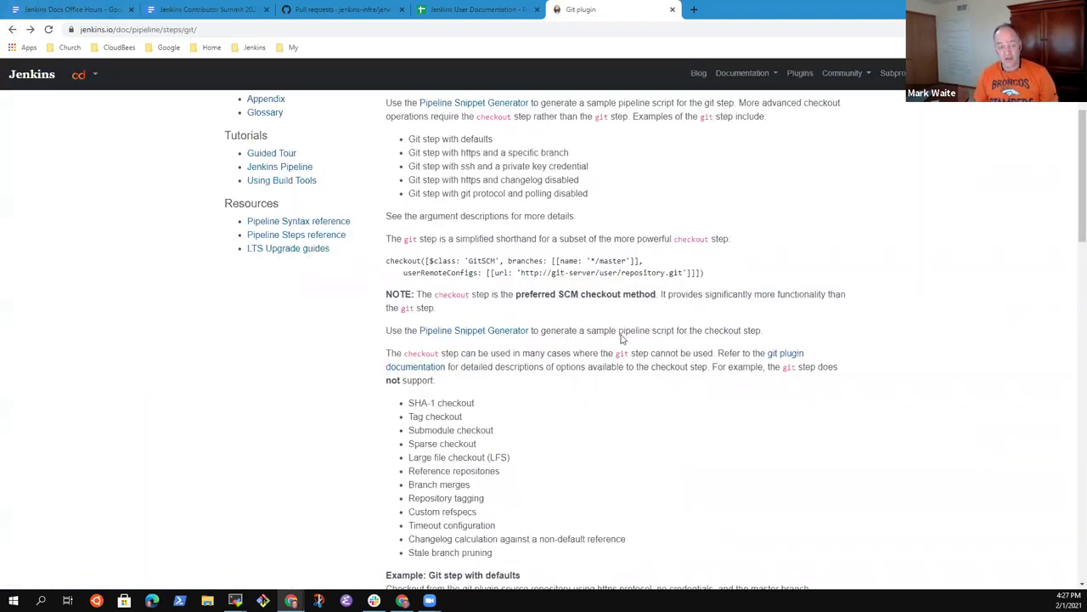
scroll(621, 344, "up", 2)
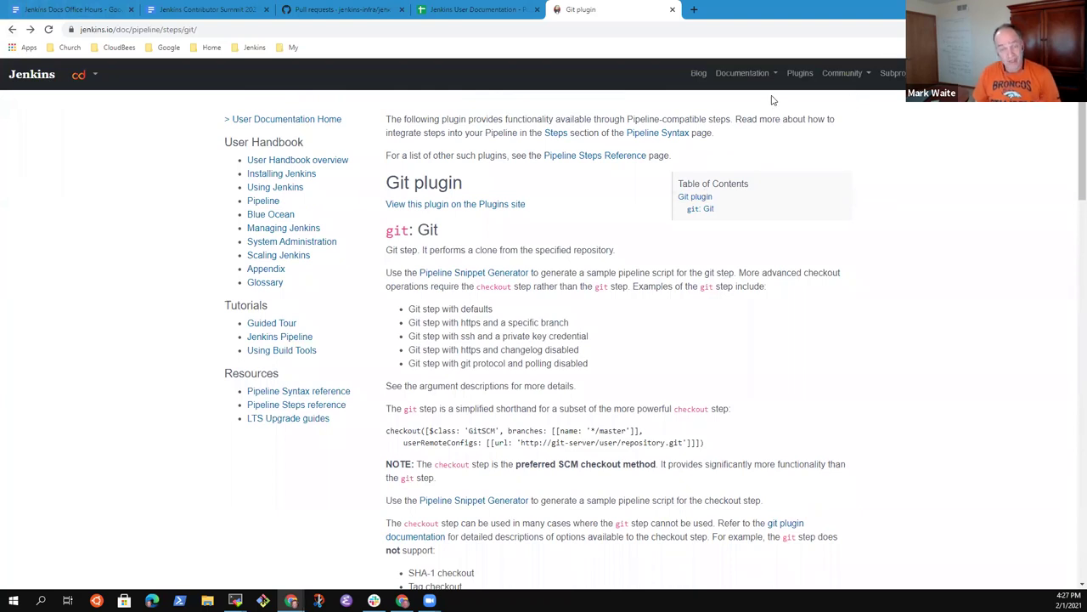
Open the Pipeline Steps Reference and find the "checkout:" step under Pipeline: SCM Step
left_click(584, 156)
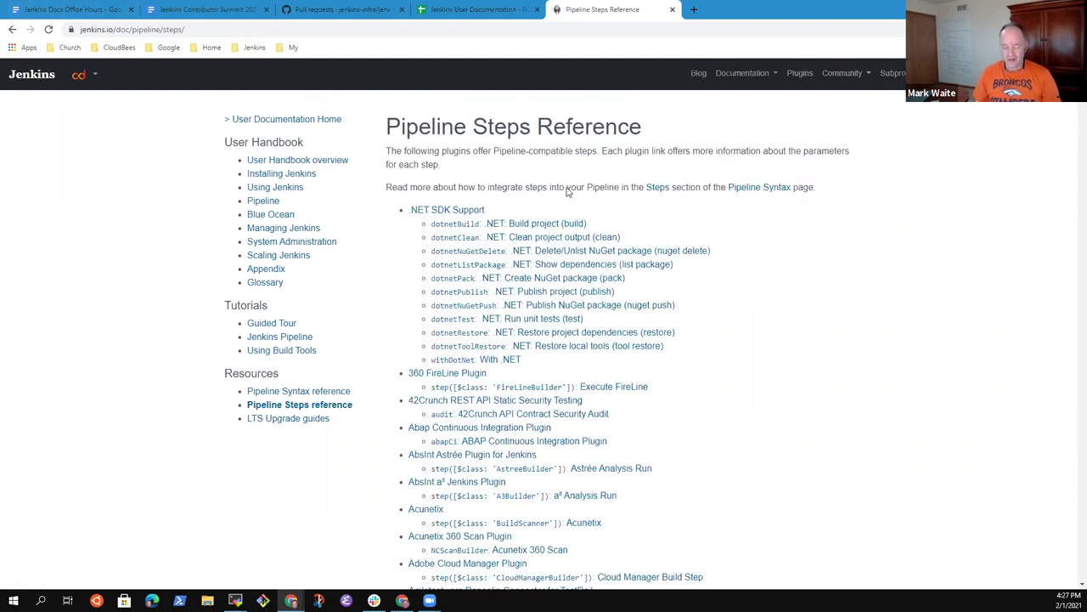
key("ctrl+f")
type("checkout:")
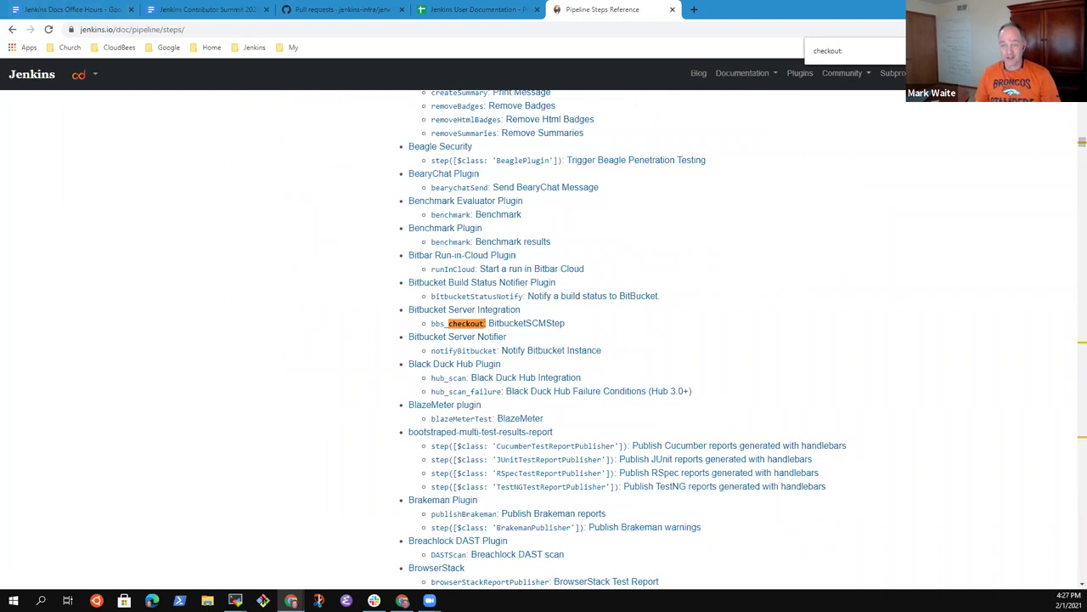
key("Return")
key("Return")
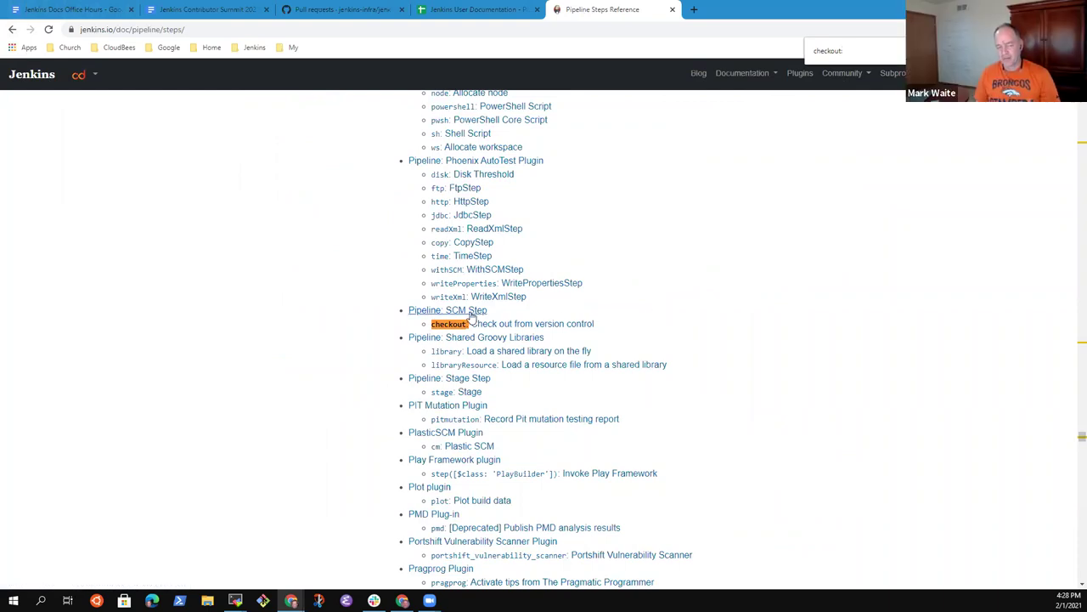
Open the Pipeline: SCM Step page and look over the nested SCM classes of the checkout step
left_click(468, 315)
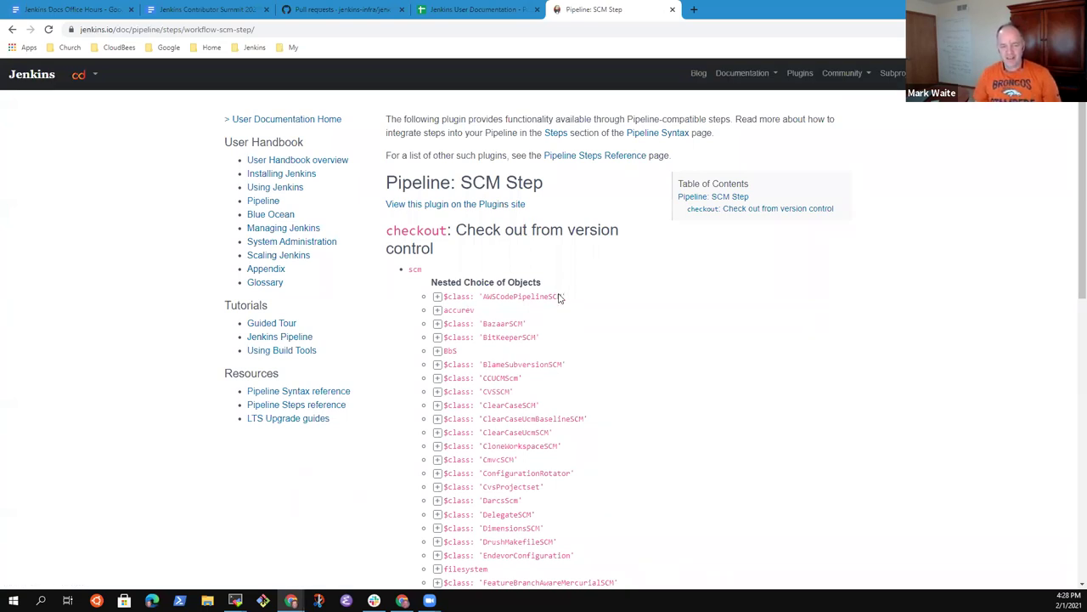
scroll(480, 260, "down", 1)
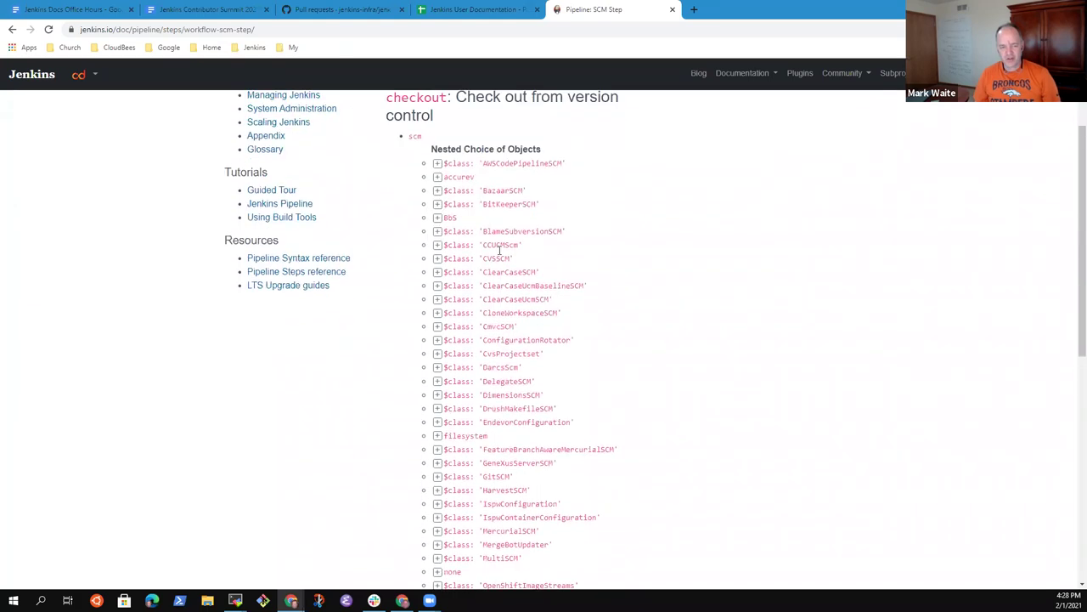
scroll(507, 265, "down", 3)
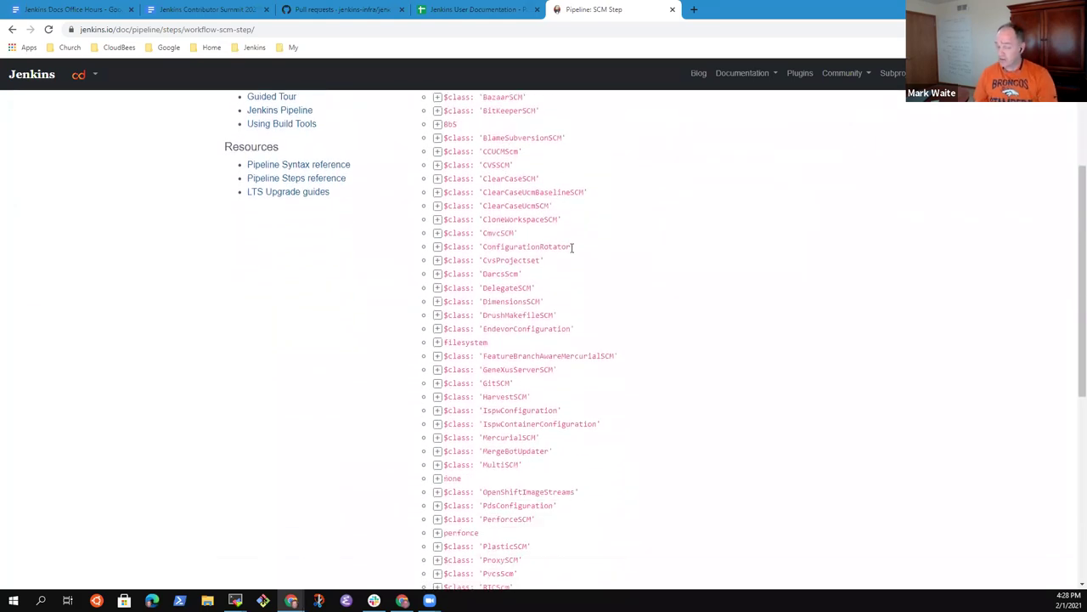
scroll(581, 259, "down", 6)
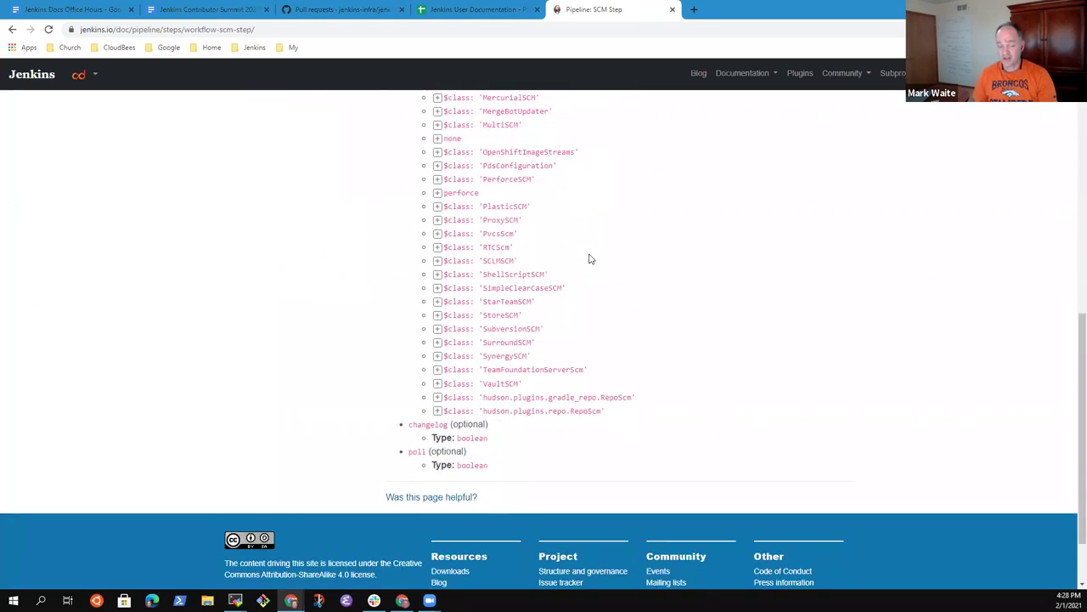
scroll(596, 261, "up", 7)
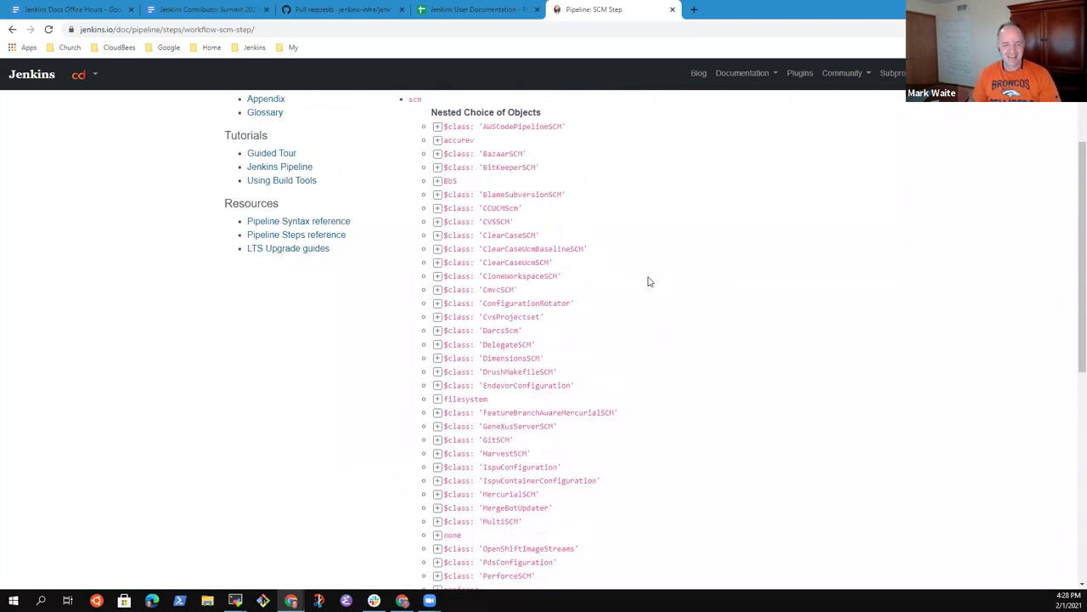
scroll(603, 308, "down", 1)
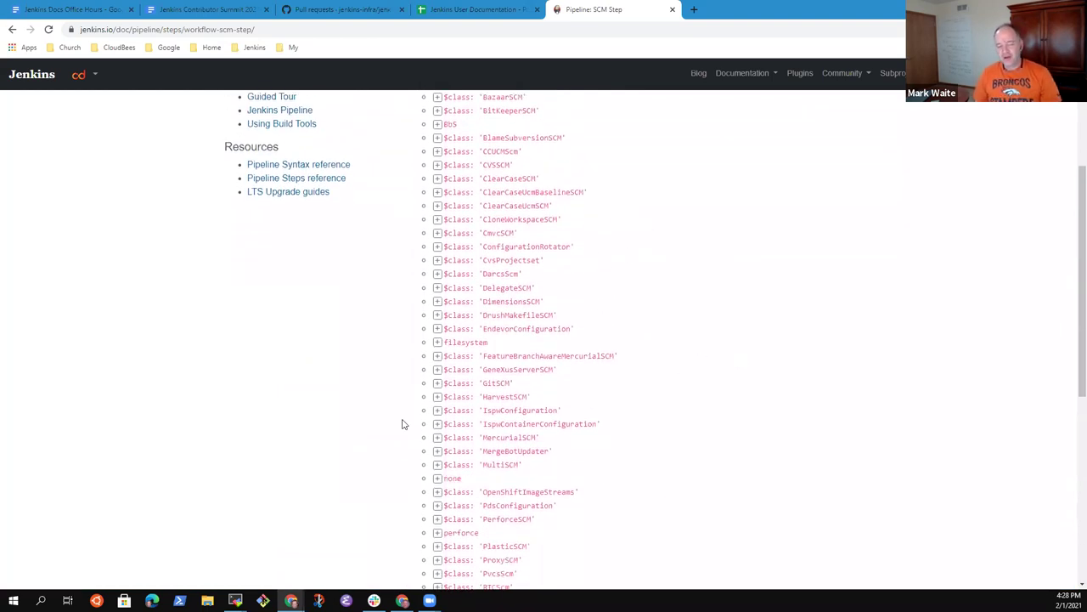
scroll(633, 276, "down", 4)
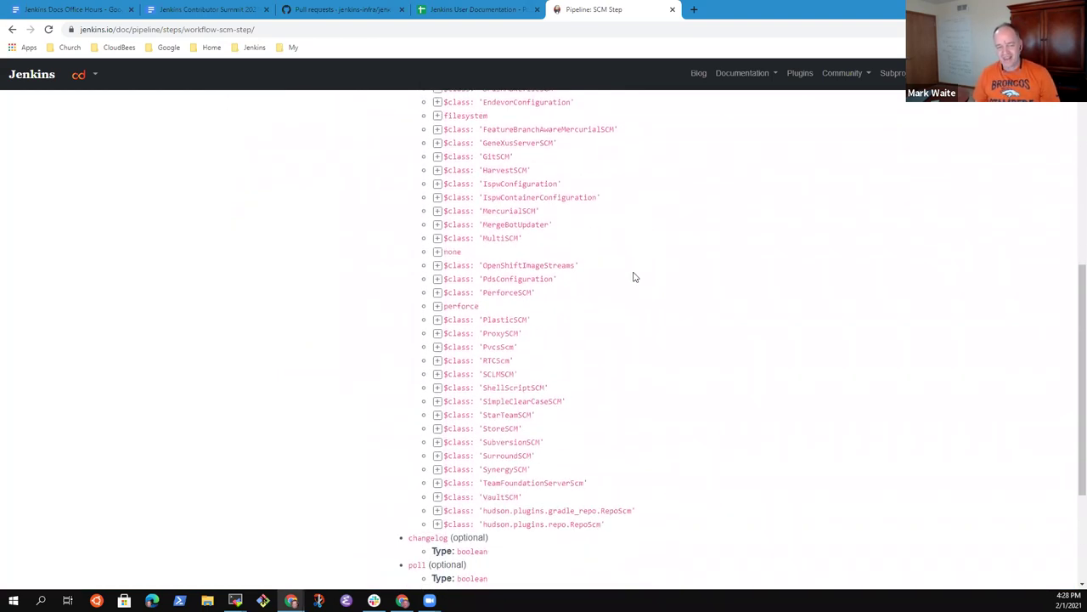
Expand the GitSCM class and look through its repository, browser, gitTool and extensions parameters
left_click(437, 157)
scroll(610, 177, "down", 5)
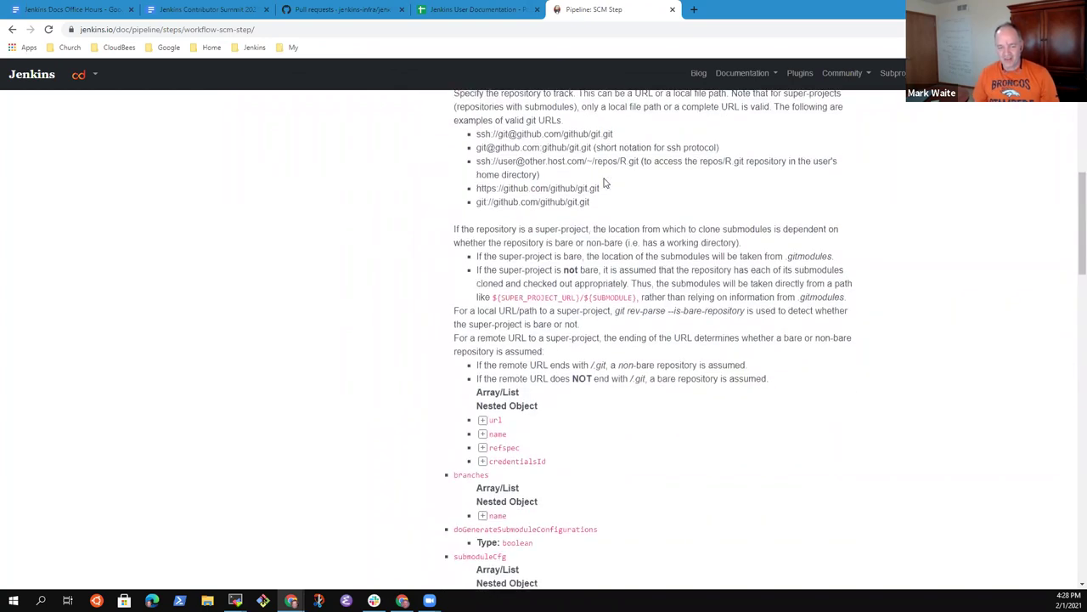
scroll(605, 181, "down", 8)
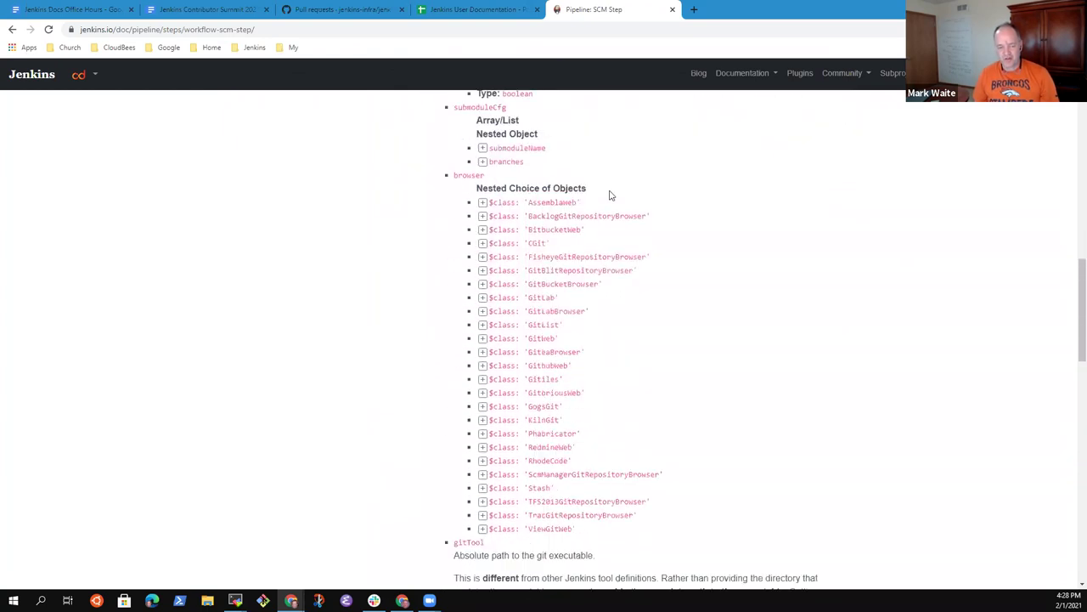
scroll(613, 197, "down", 6)
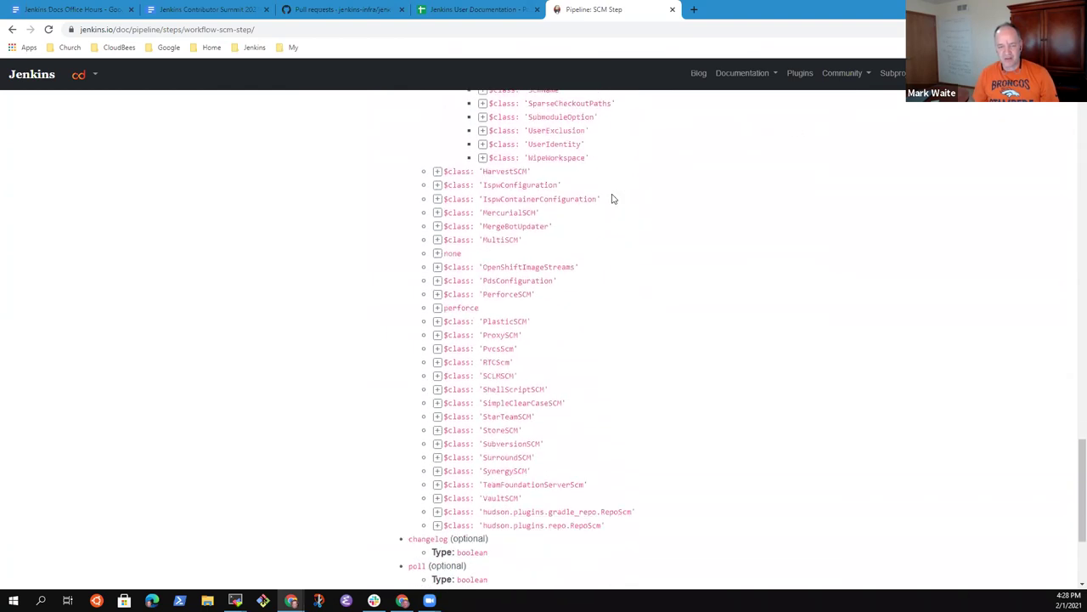
scroll(623, 205, "up", 4)
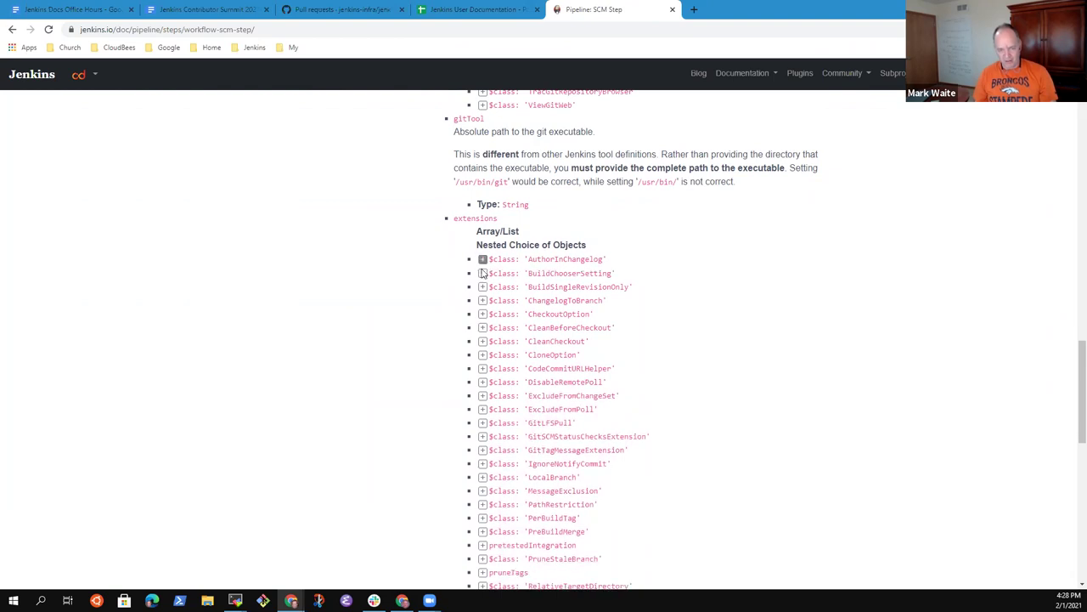
Expand and collapse the CheckoutOption and GitLFSPull extensions of GitSCM to check their descriptions
left_click(482, 315)
left_click(483, 316)
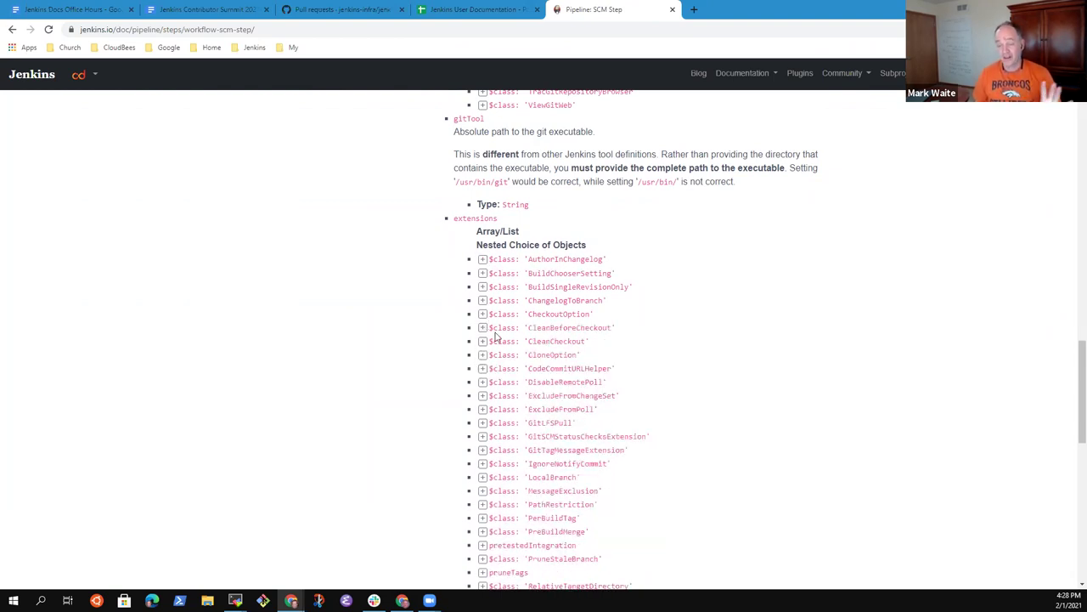
left_click(483, 424)
left_click(482, 423)
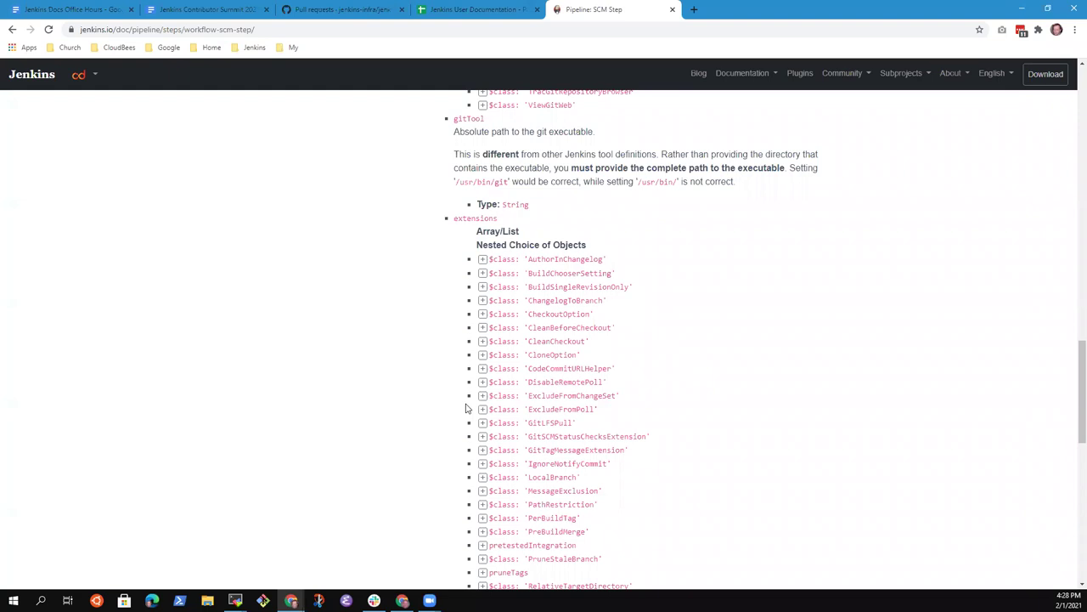
scroll(570, 311, "up", 10)
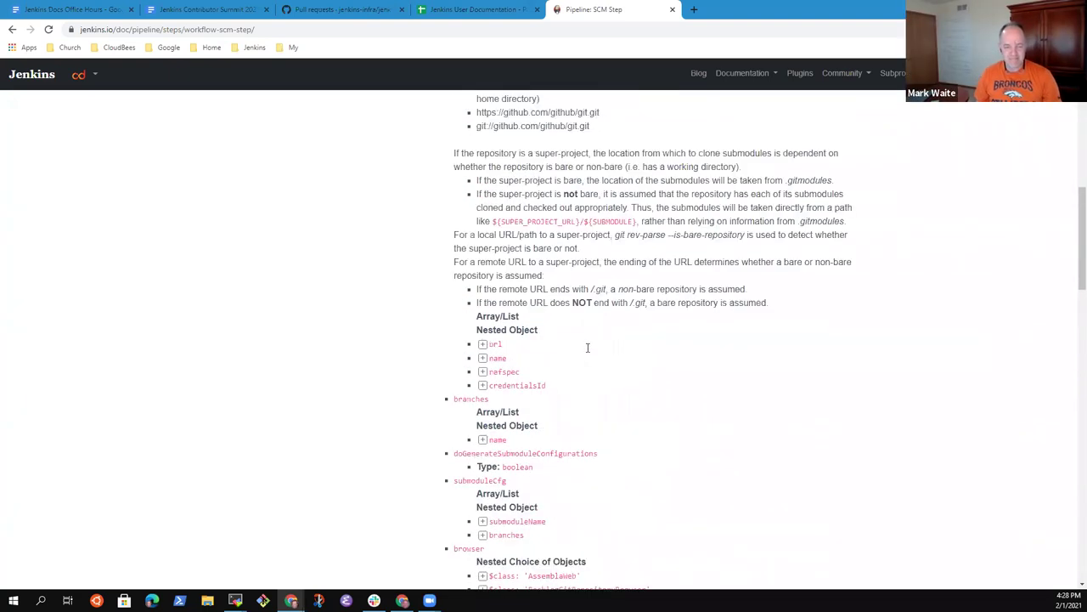
Collapse the GitSCM class and highlight the "checkout: Check out from version control" heading of the SCM Step page
scroll(587, 348, "up", 3)
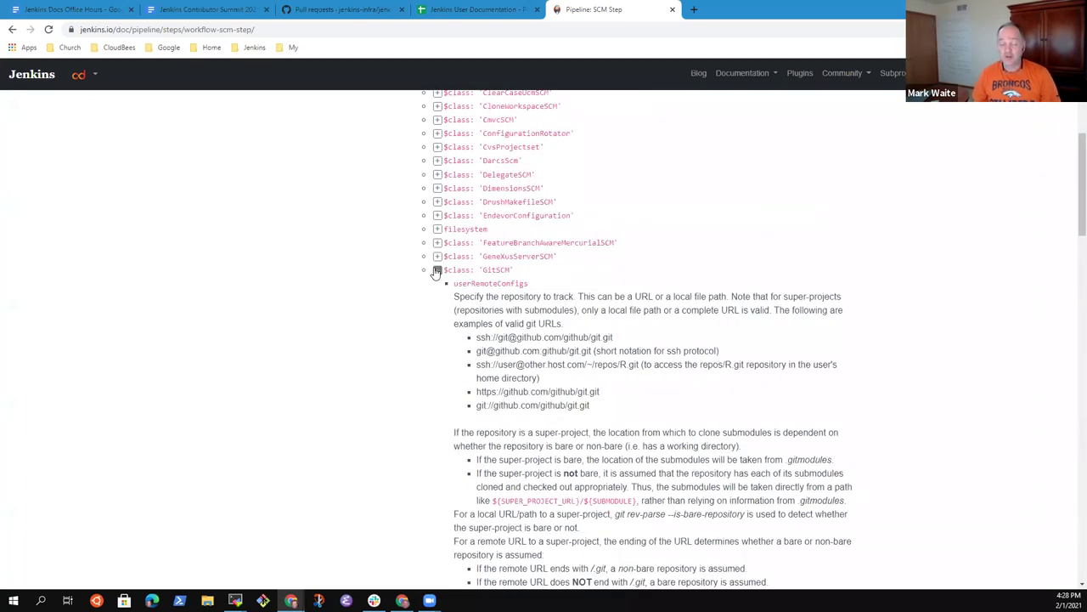
left_click(436, 271)
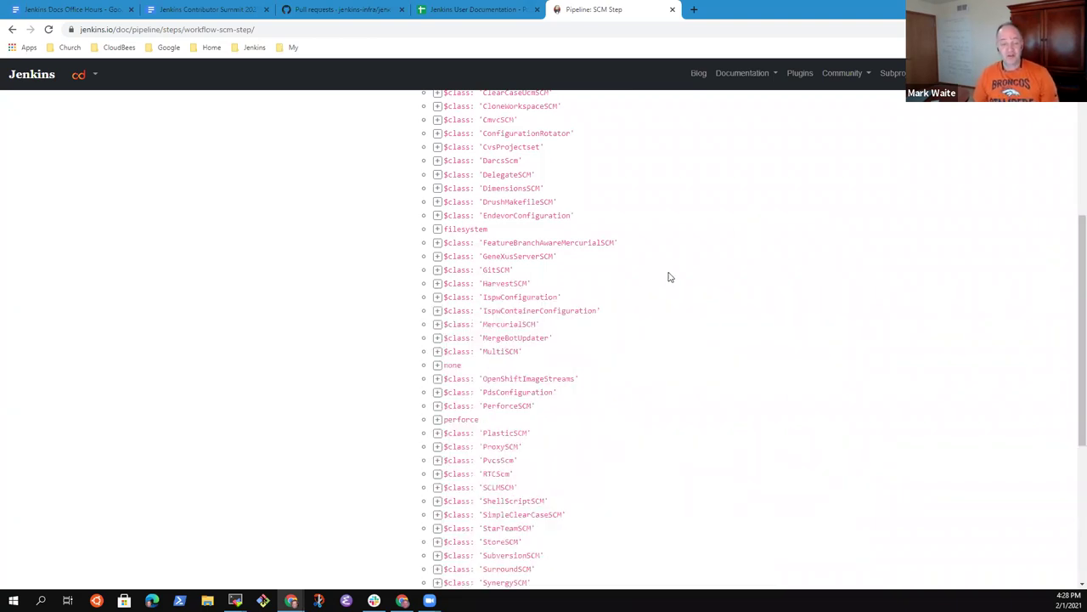
scroll(688, 298, "up", 4)
scroll(664, 320, "down", 3)
scroll(635, 304, "up", 3)
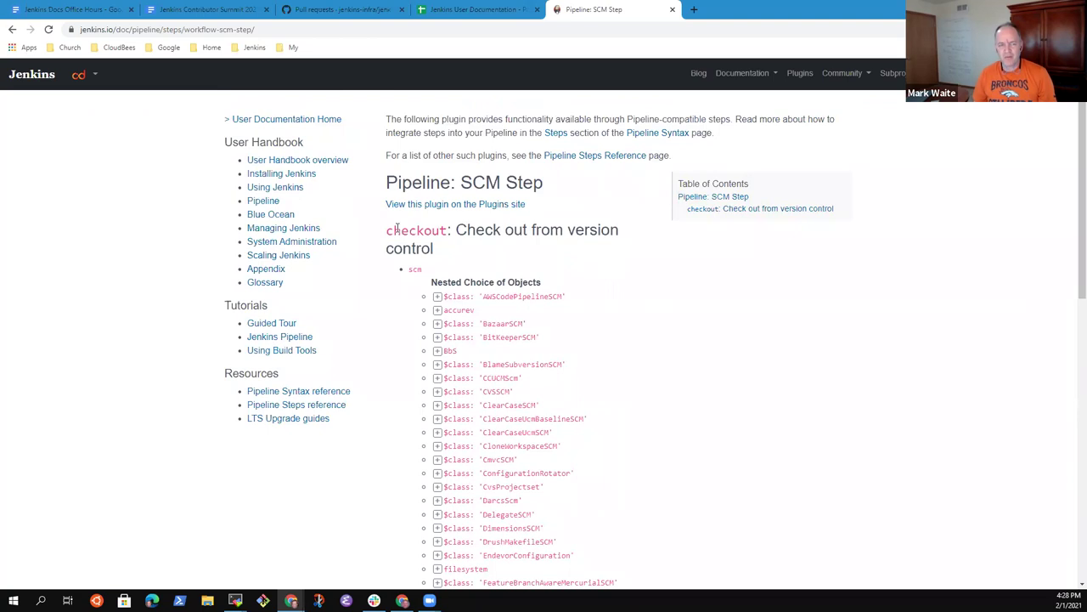
left_click_drag(389, 226, 667, 248)
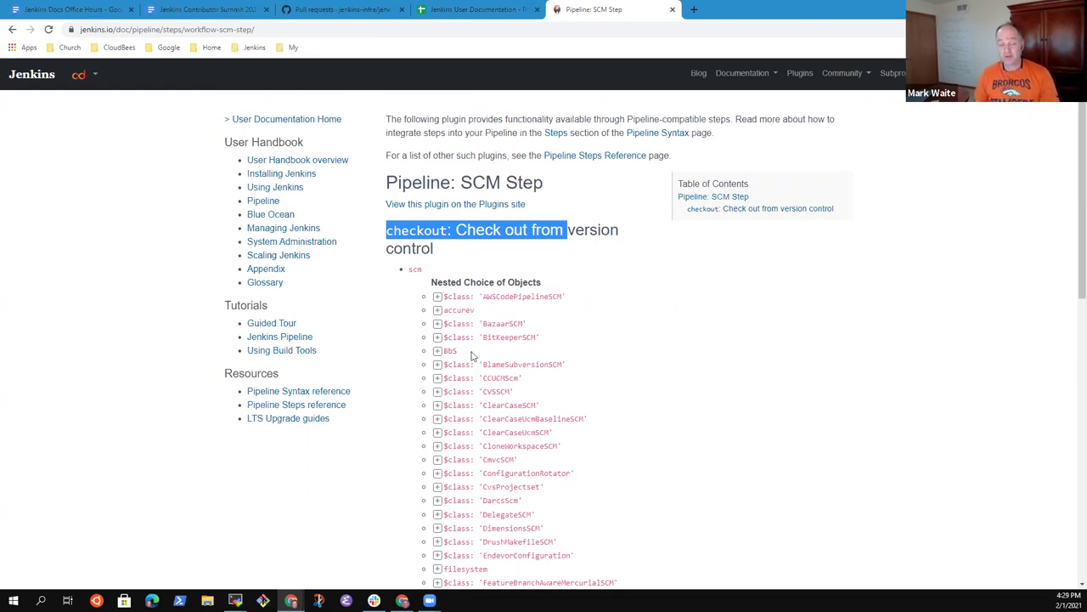
Expand and collapse the BlameSubversionSCM, BitKeeperSCM and DimensionsSCM classes to check how their parameters are documented
left_click(437, 365)
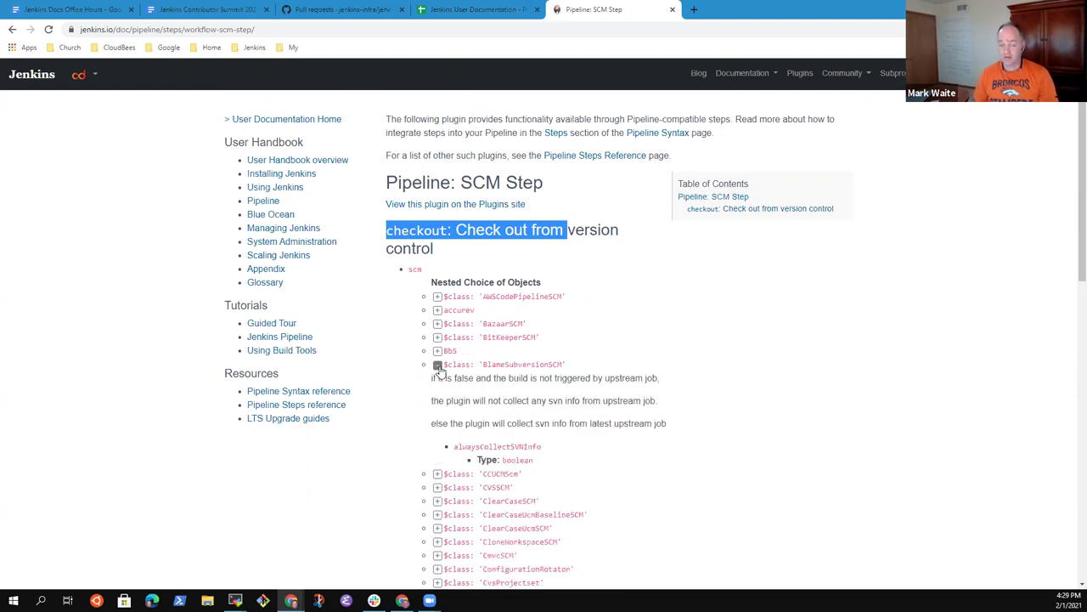
left_click(437, 366)
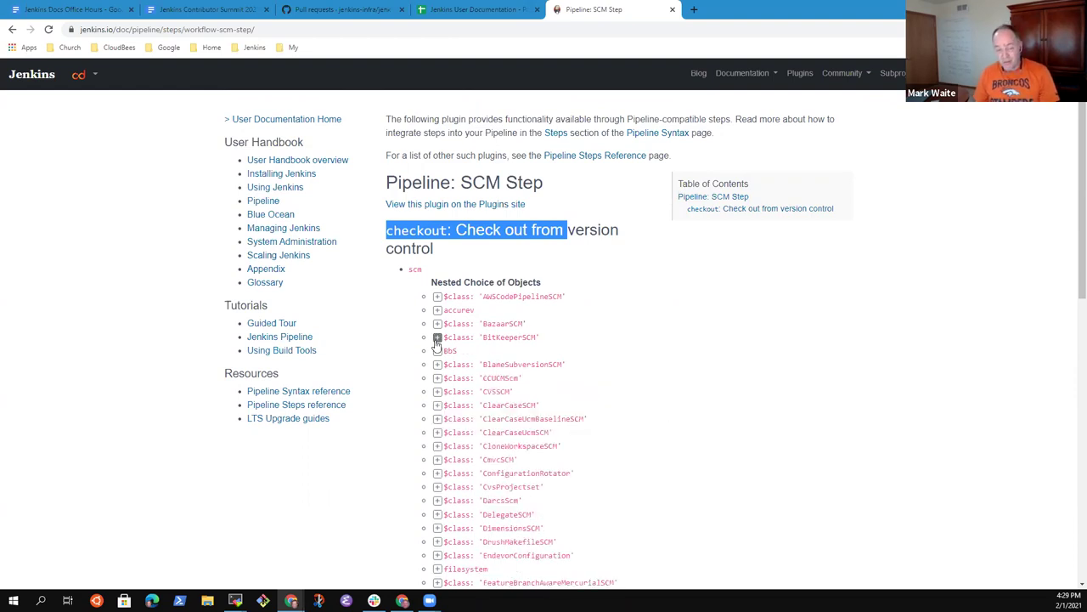
left_click(438, 338)
left_click(437, 337)
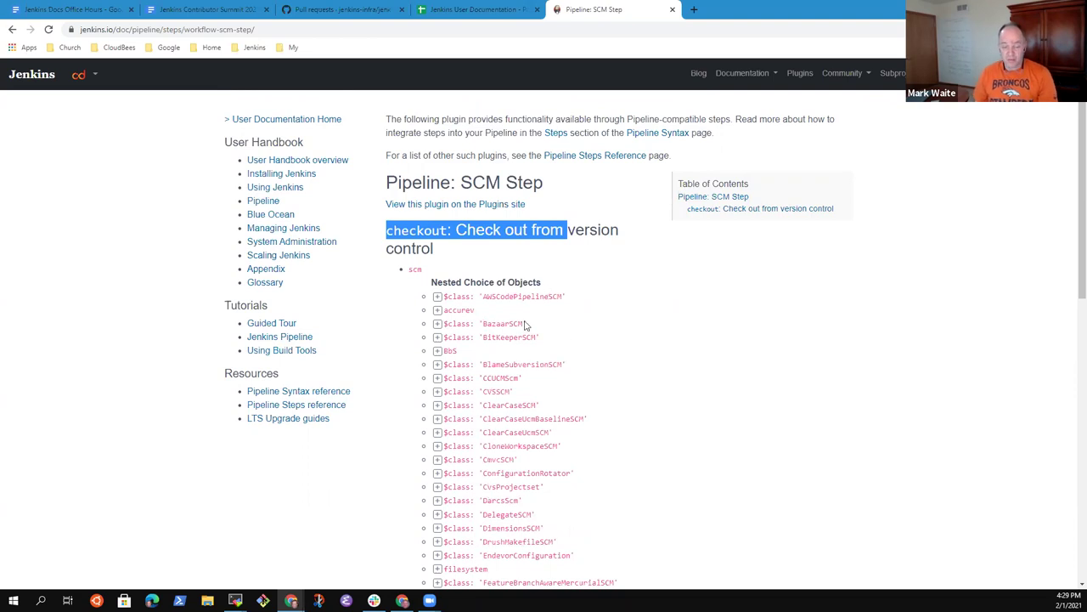
left_click(437, 528)
scroll(611, 350, "down", 2)
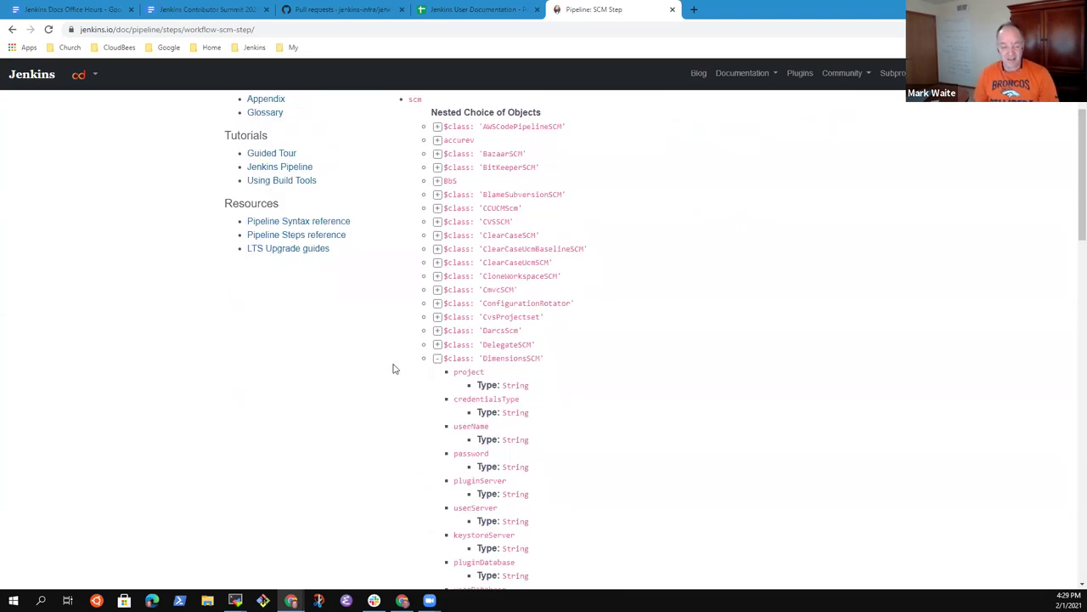
left_click(437, 358)
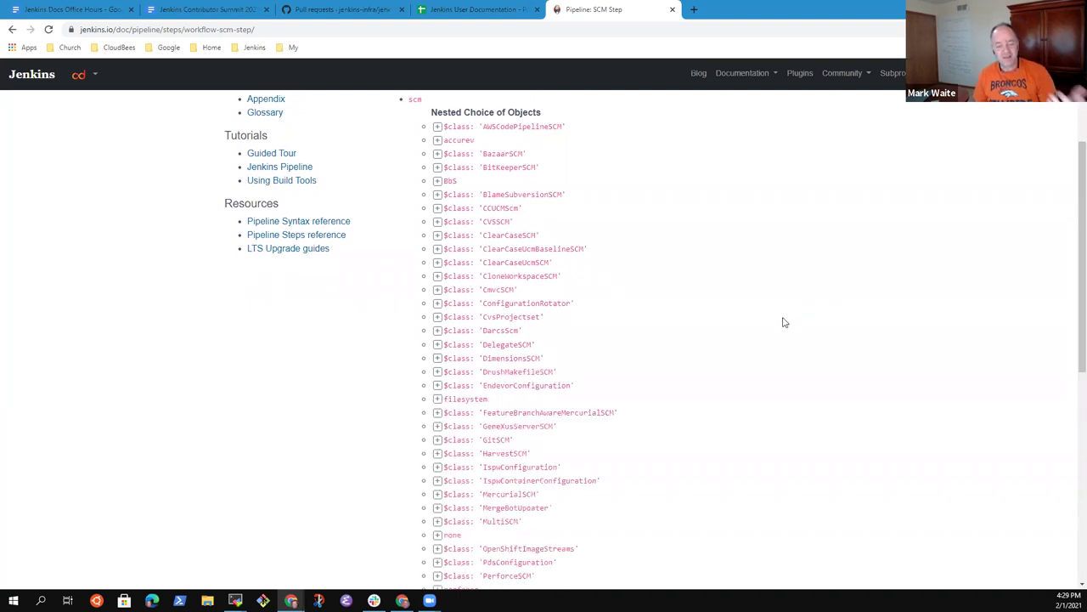
Look through the rest of the checkout step's nested SCM classes and return to the start of the page
scroll(633, 359, "down", 3)
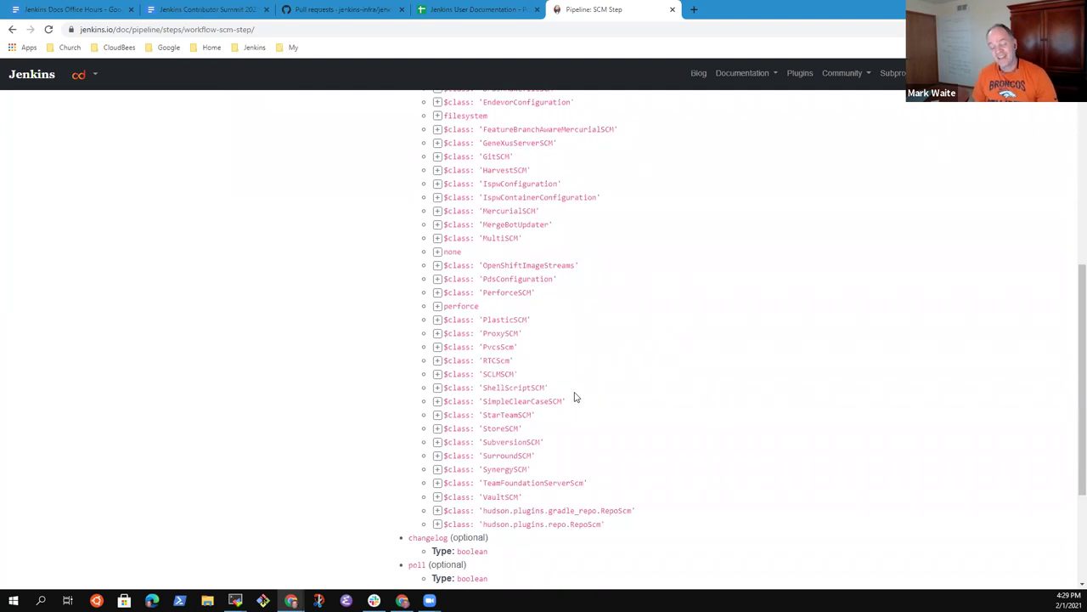
scroll(595, 391, "down", 2)
scroll(654, 395, "up", 7)
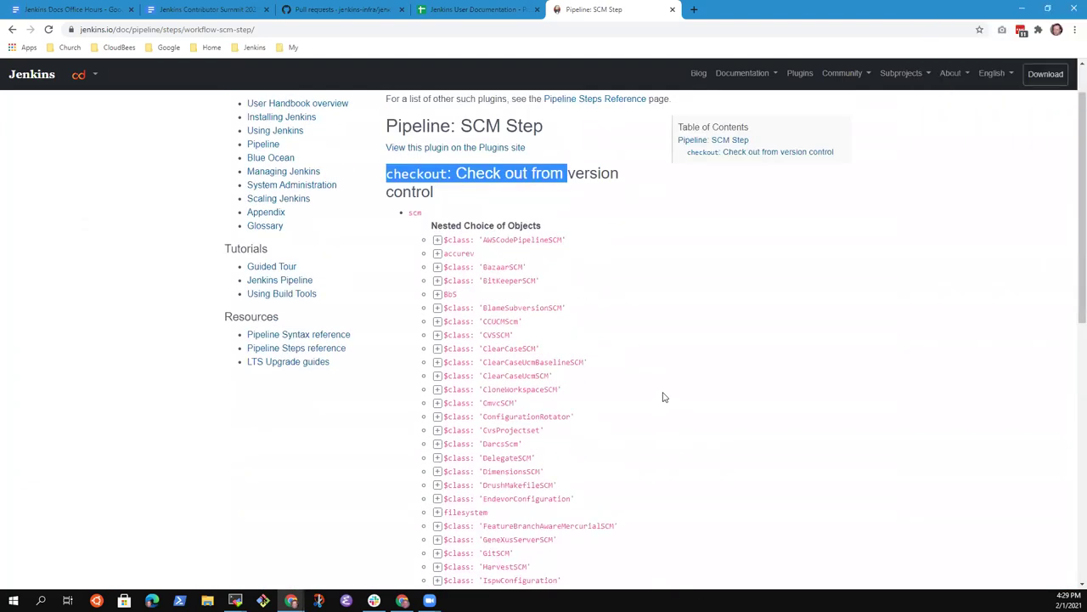
left_click(663, 340)
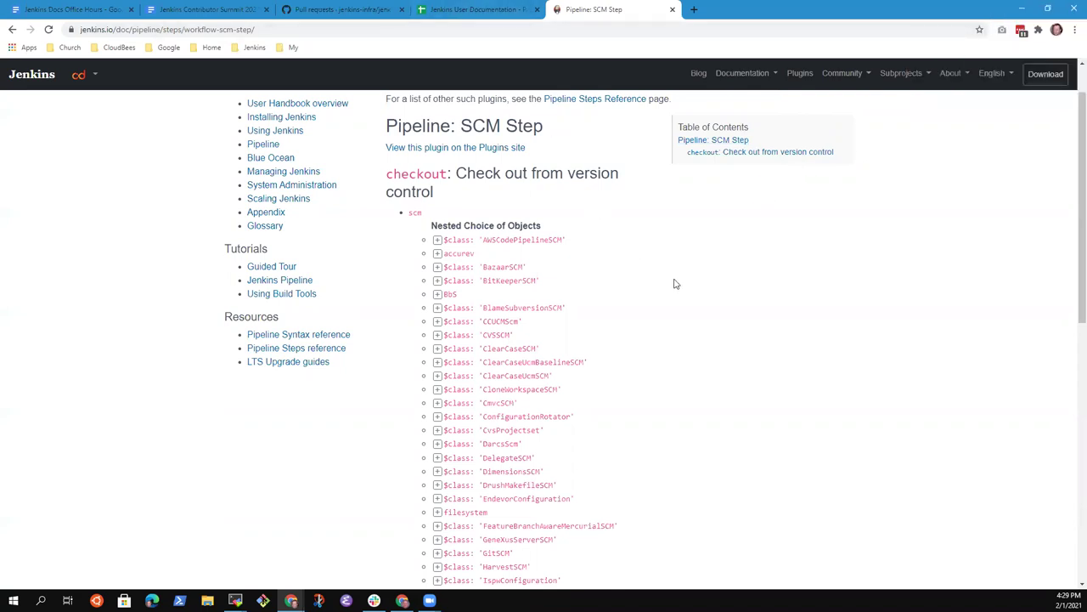
scroll(674, 287, "up", 1)
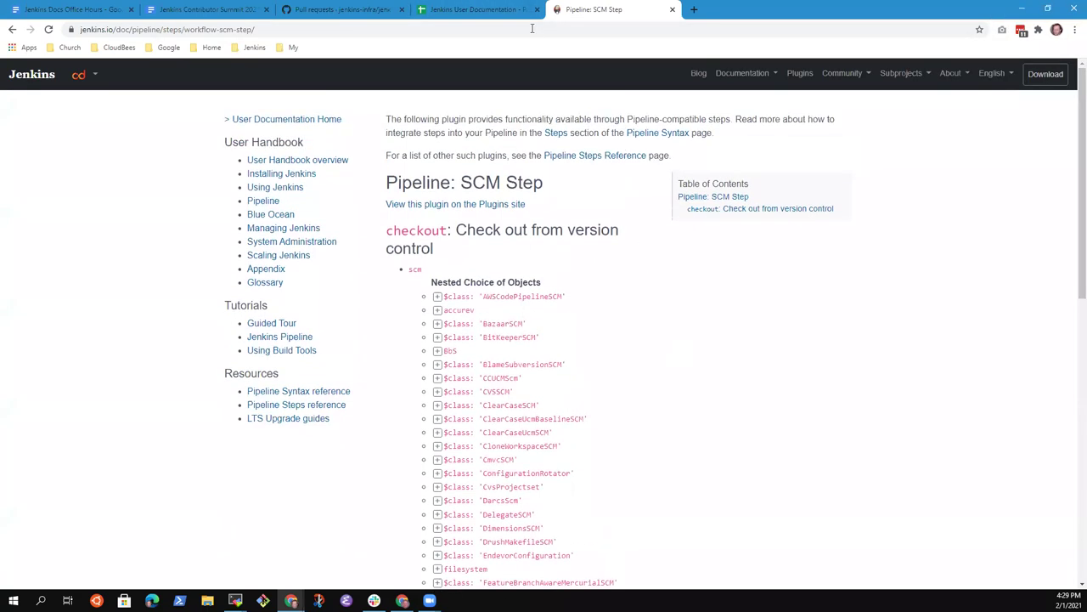
In the Jenkins Contributor Summit 2021 document, add the suggested topic "Pipeline authoring reference pages - how to generate them, how to make them"
left_click(234, 12)
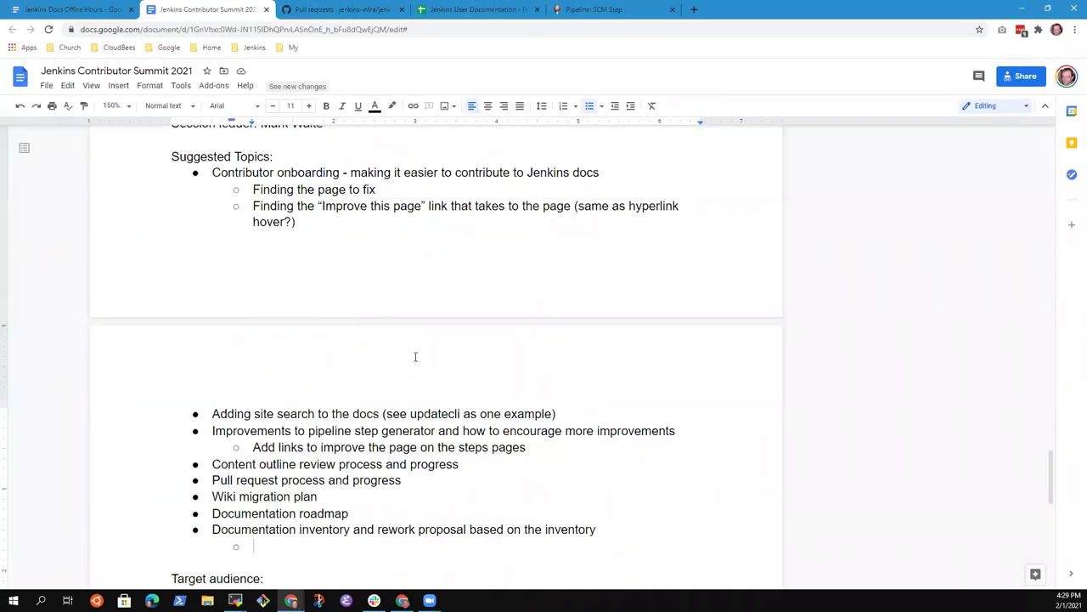
key("shift+Tab")
type("Pipeline authoring ste")
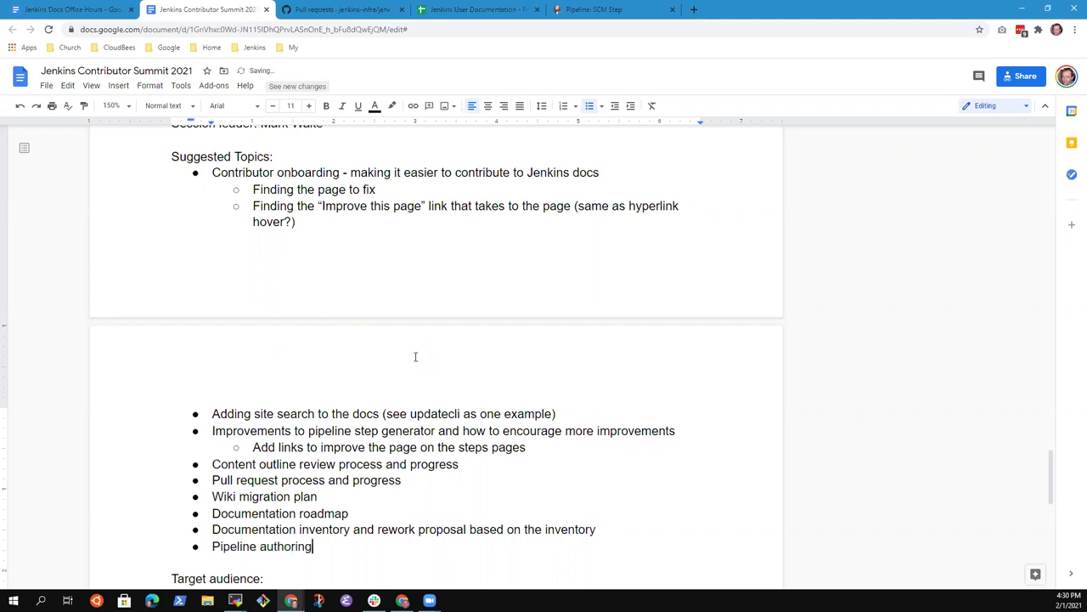
key("BackSpace")
key("BackSpace")
key("BackSpace")
type("ste")
key("BackSpace")
key("BackSpace")
key("BackSpace")
type("reference pages - how to generate them, t")
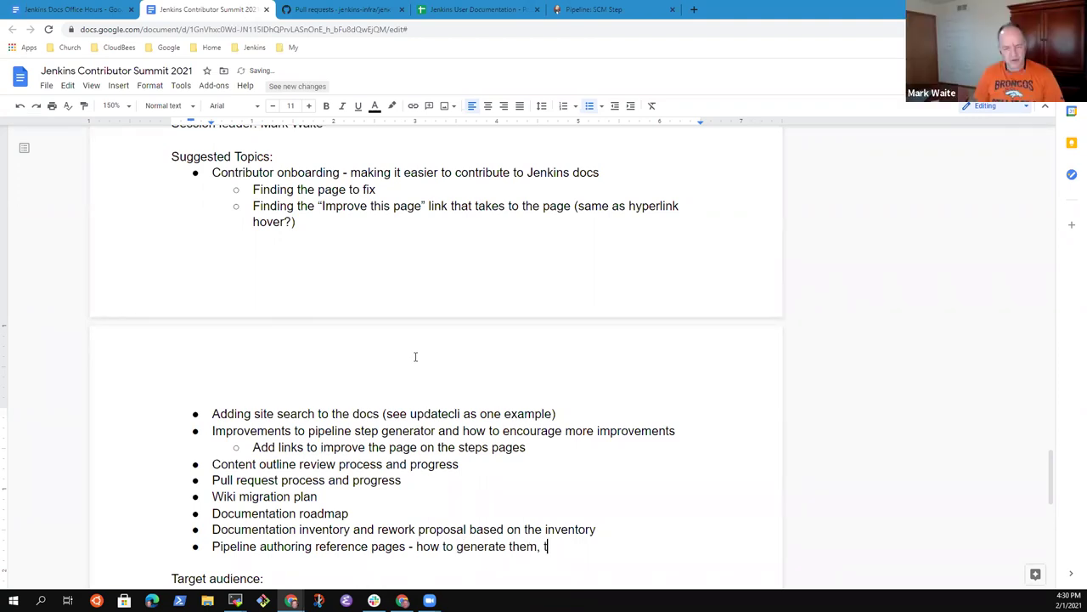
key("BackSpace")
type("how to make them")
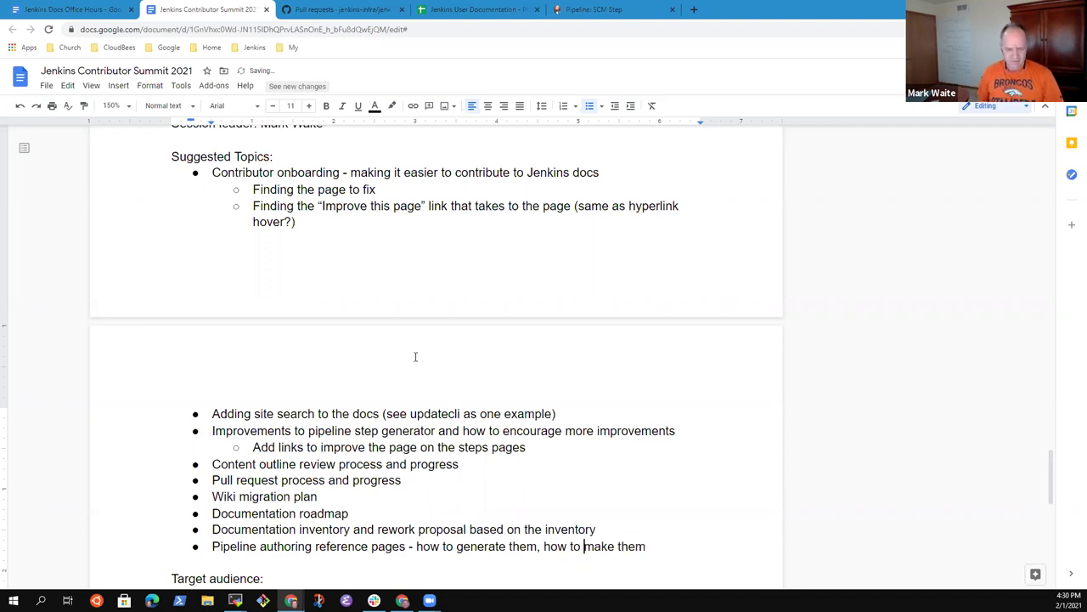
Split the topic's trailing text into two sub-bullets, "how to generate them" and "how to make them more usable"
key("ctrl+Left")
key("ctrl+Left")
key("ctrl+Left")
key("ctrl+Left")
key("ctrl+Left")
key("BackSpace")
key("BackSpace")
key("BackSpace")
key("Return")
key("Tab")
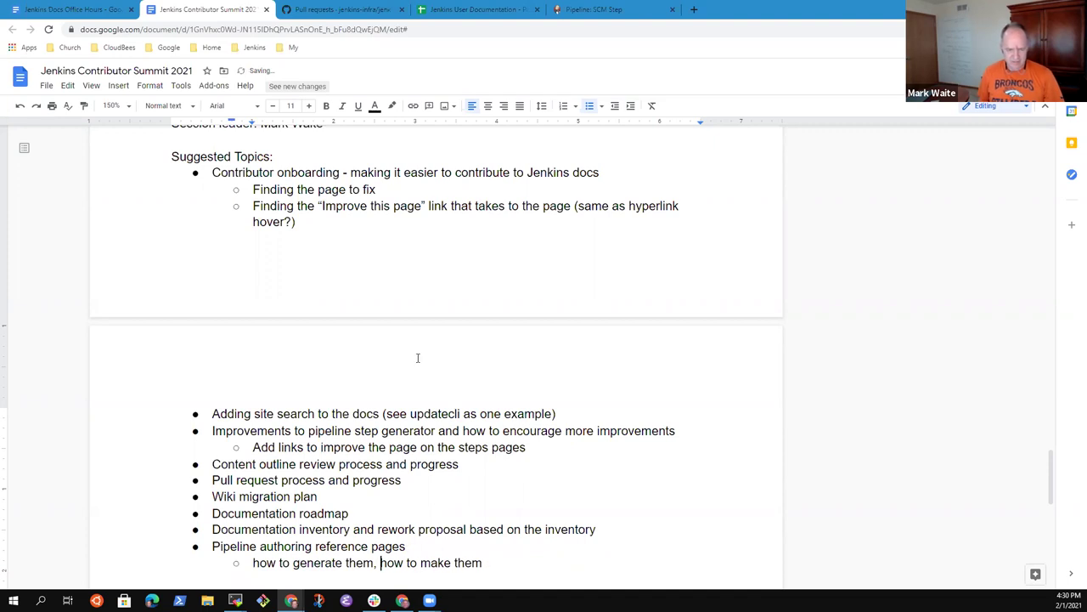
key("BackSpace")
key("BackSpace")
key("Return")
type("more usable")
Add a third sub-bullet under Pipeline authoring reference pages reading "How to make them more helpful"
key("Return")
type("Ho")
key("BackSpace")
key("BackSpace")
type("How to m")
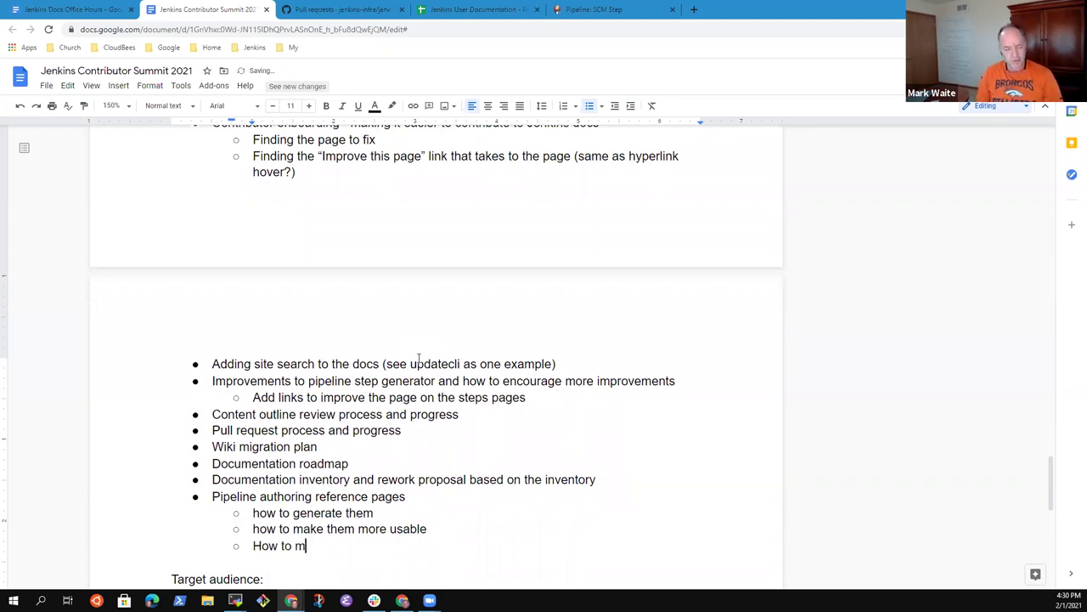
type("ake")
key("BackSpace")
key("BackSpace")
type("ke them more")
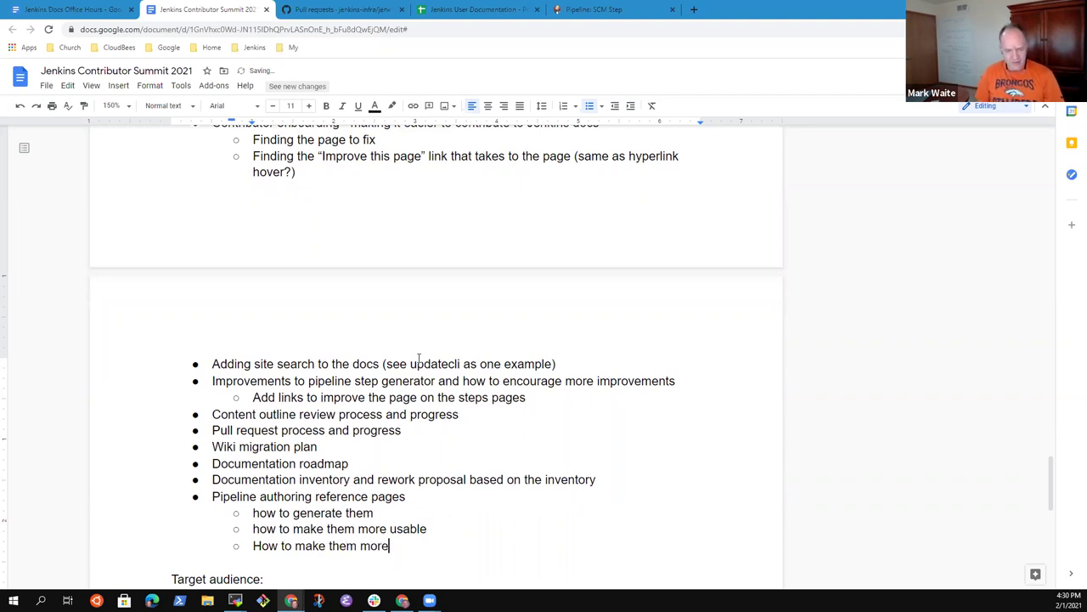
type(" helpful")
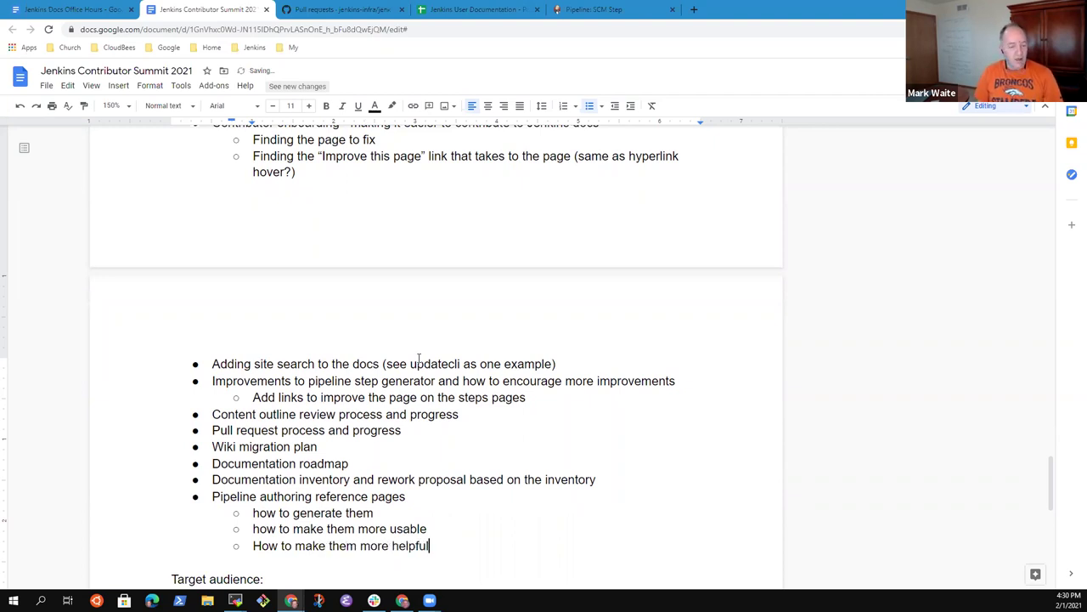
Add a new top-level suggested topic reading "REST API doc generation - GSoC project"
key("Return")
key("shift+Tab")
type("REST A")
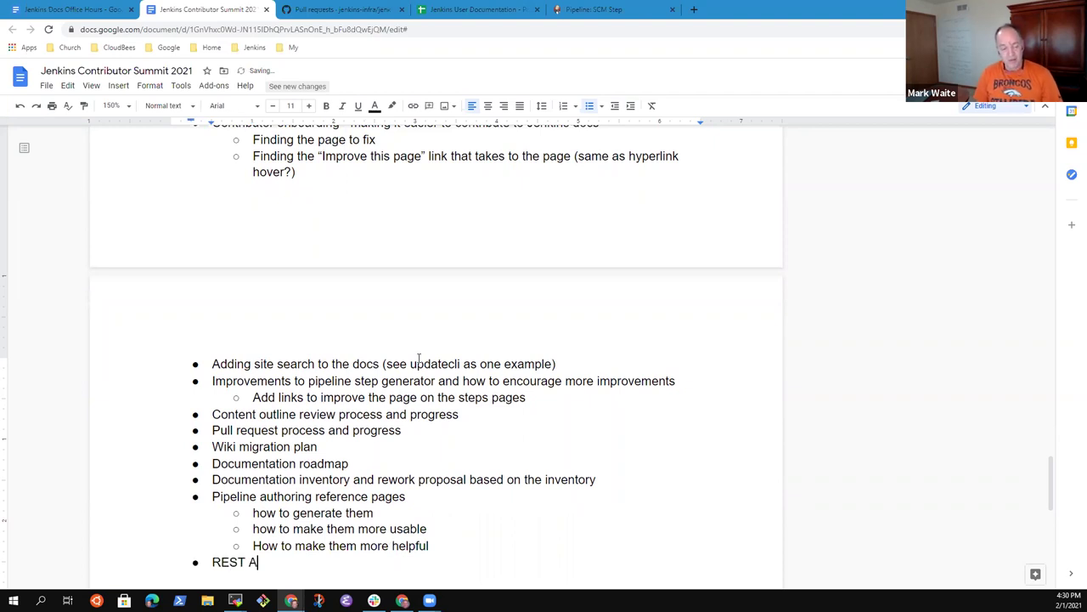
type("PI doc ge")
key("BackSpace")
key("BackSpace")
type("generation")
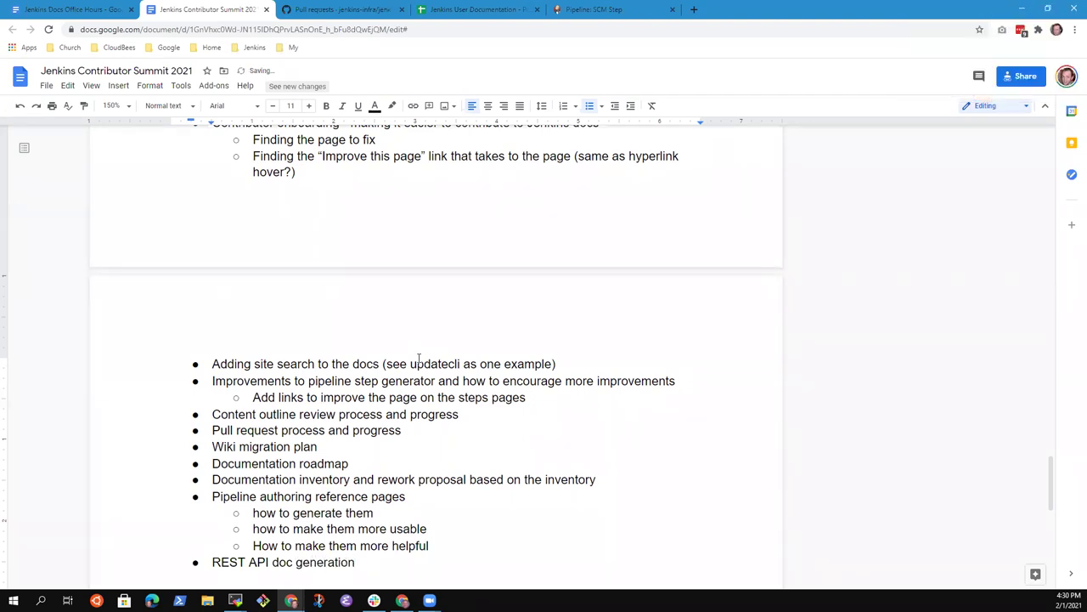
type(" - GSO")
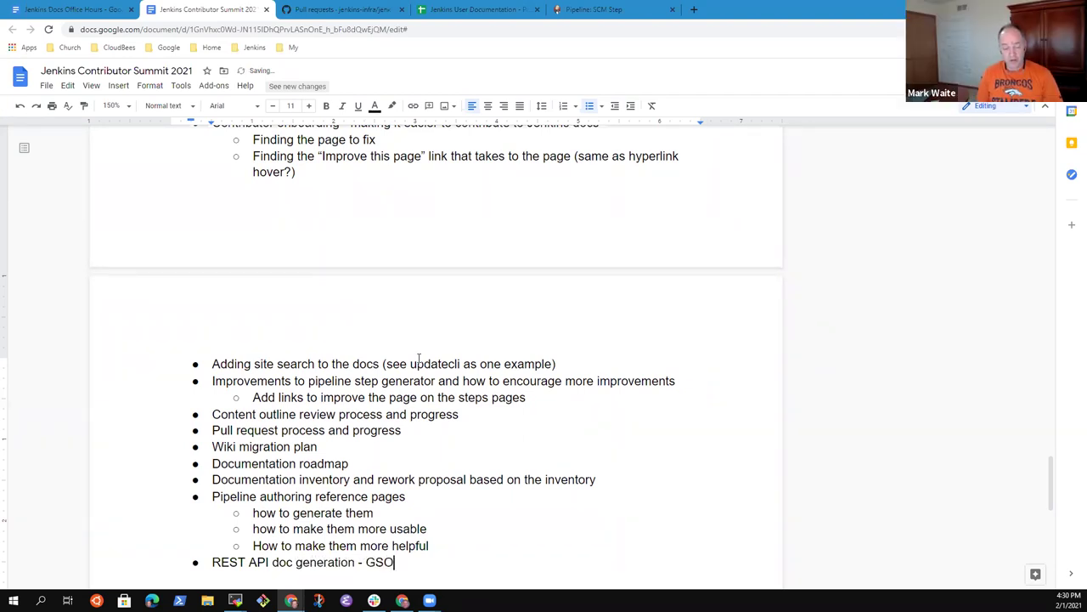
key("BackSpace")
type("oC pro")
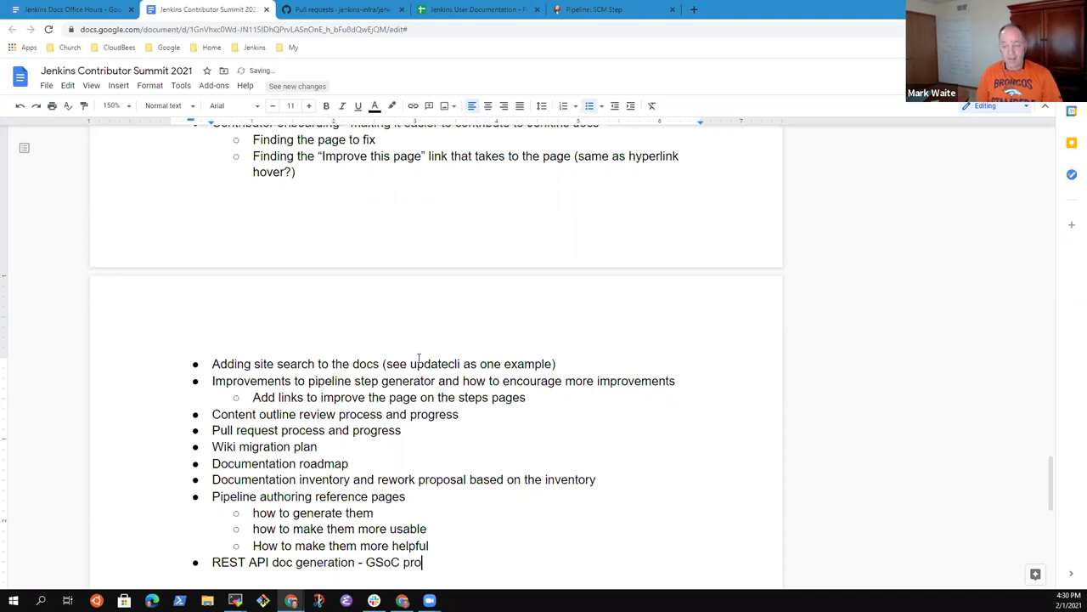
type("ject")
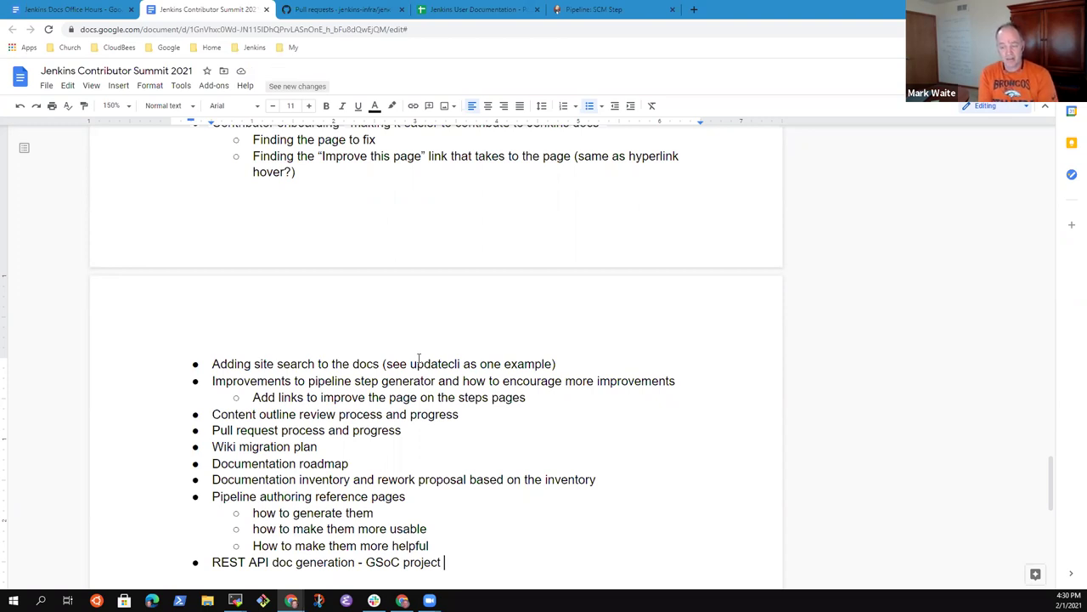
key("BackSpace")
Begin a sub-bullet under the REST API topic with the text "No separate REST API document (could"
key("Return")
key("Tab")
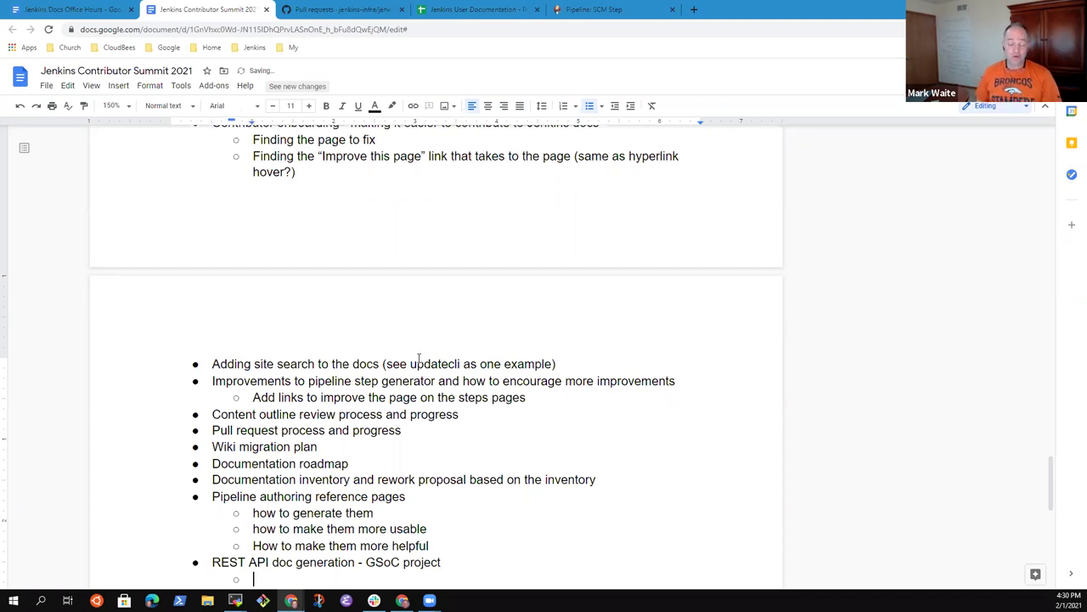
scroll(425, 339, "down", 2)
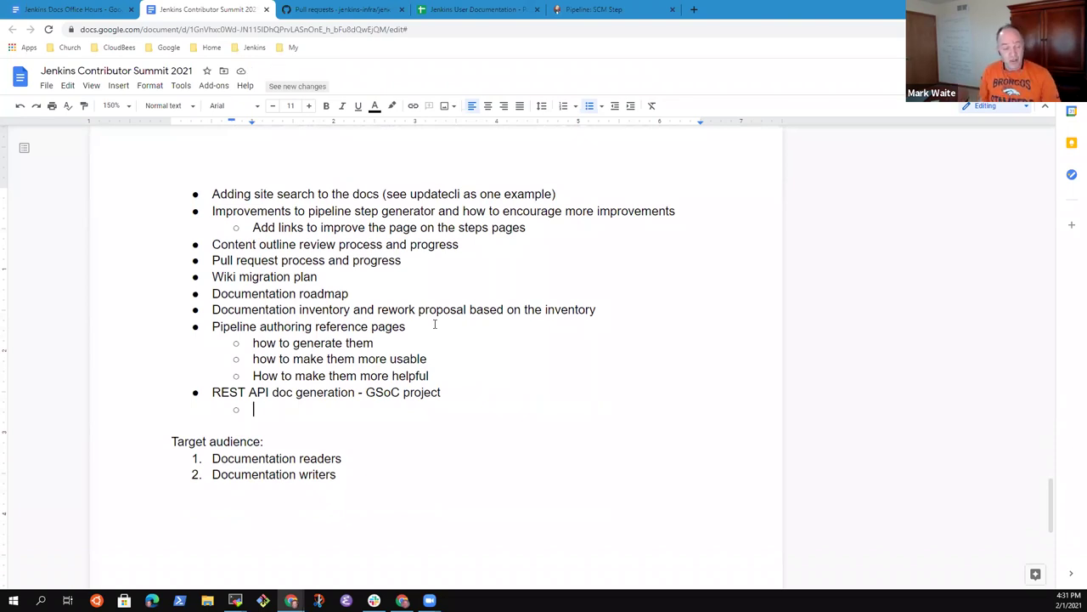
key("shift+Home")
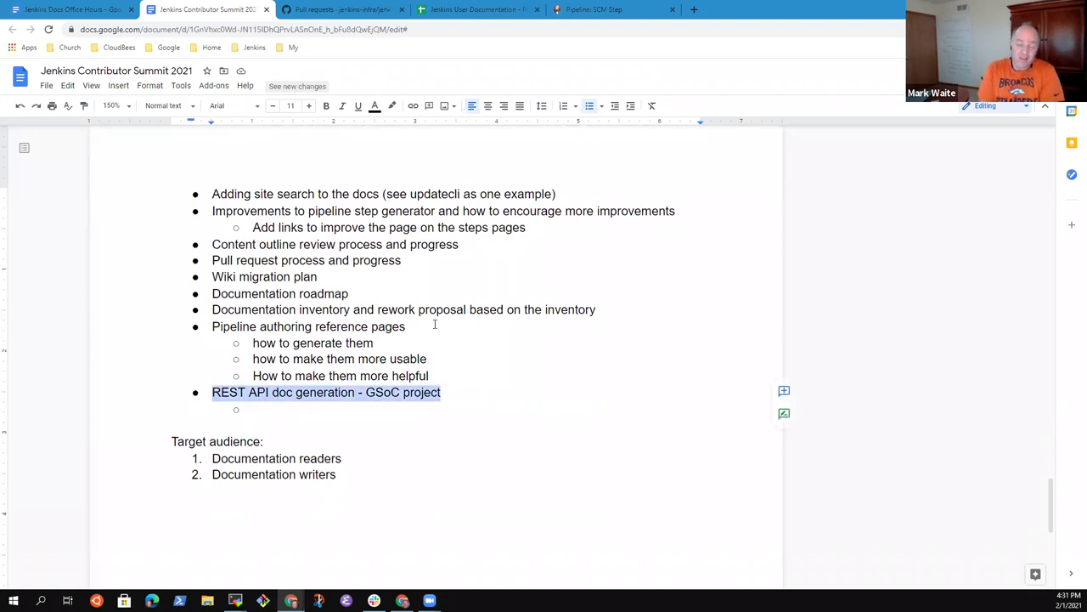
left_click(287, 412)
left_click(288, 405)
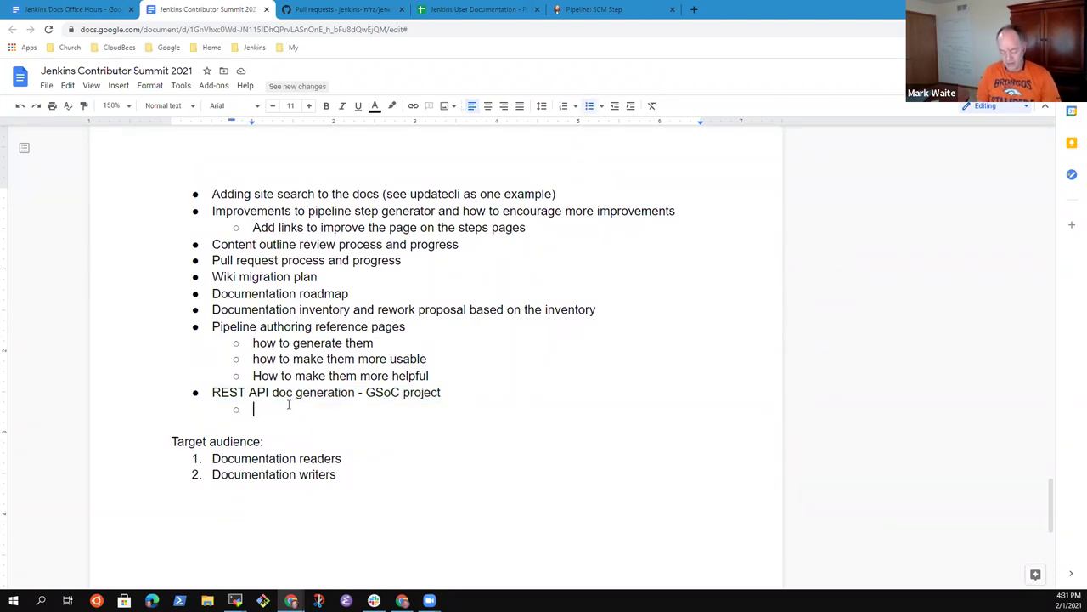
type("No separate REST")
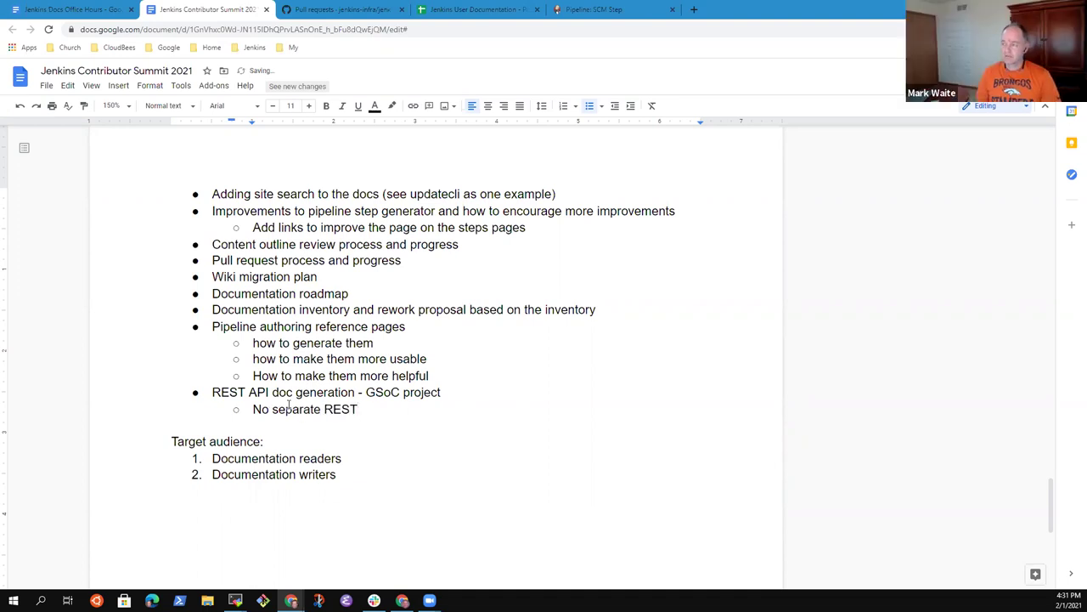
type(" API docum")
type("ent (could ")
Complete the REST API sub-bullet's parenthetical remark with "use an OpenAPI spec, etc.)"
type("use a swag")
key("BackSpace")
key("BackSpace")
key("BackSpace")
key("BackSpace")
type("n OPe")
key("BackSpace")
key("BackSpace")
type("o")
key("BackSpace")
type("pen")
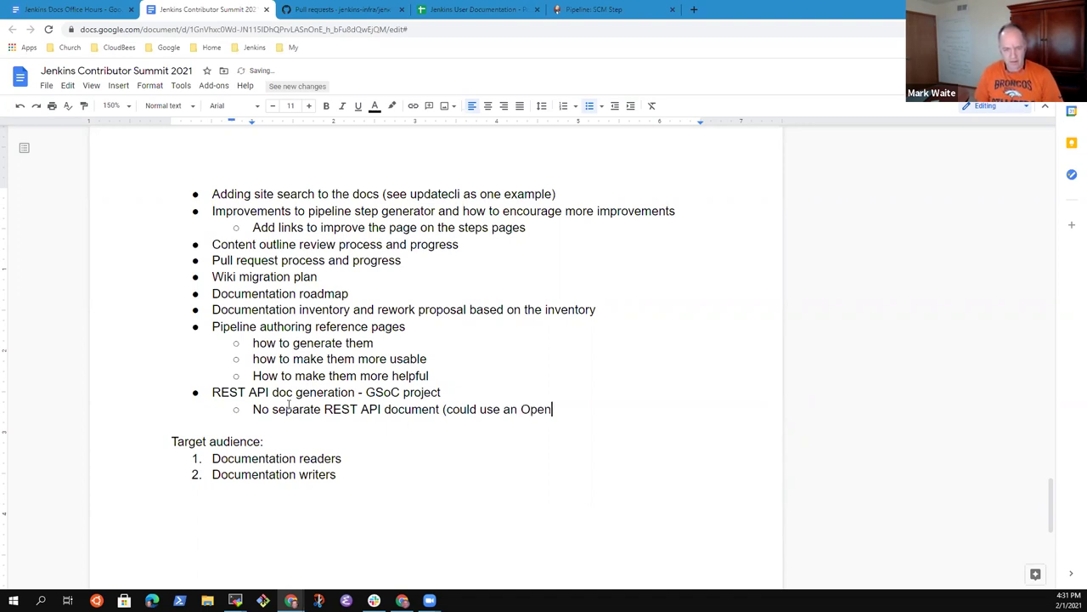
type("API sta")
key("BackSpace")
key("BackSpace")
type("pe")
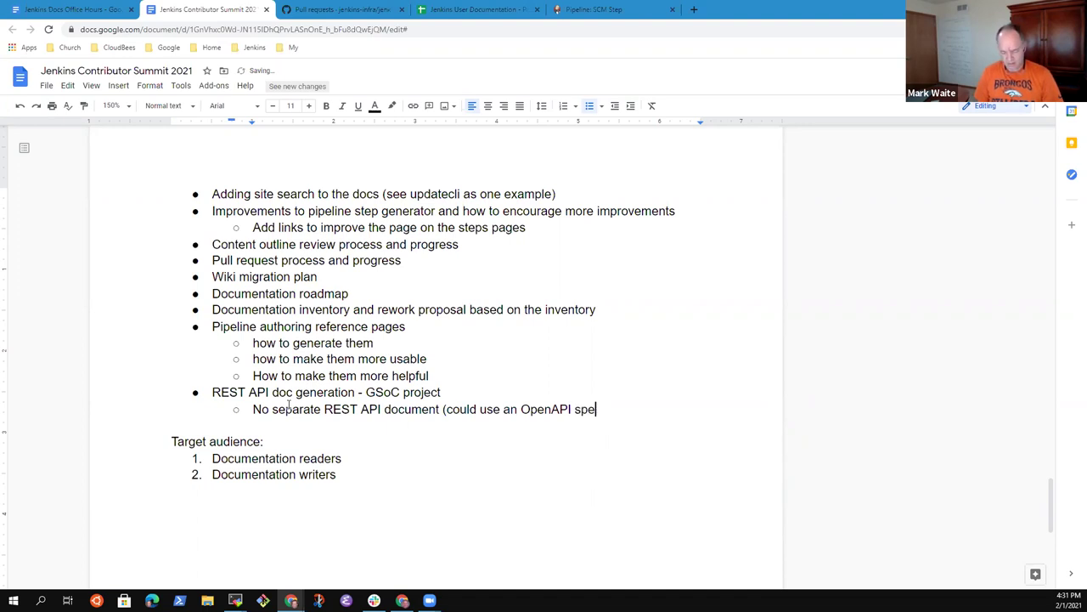
type("v, etc.)")
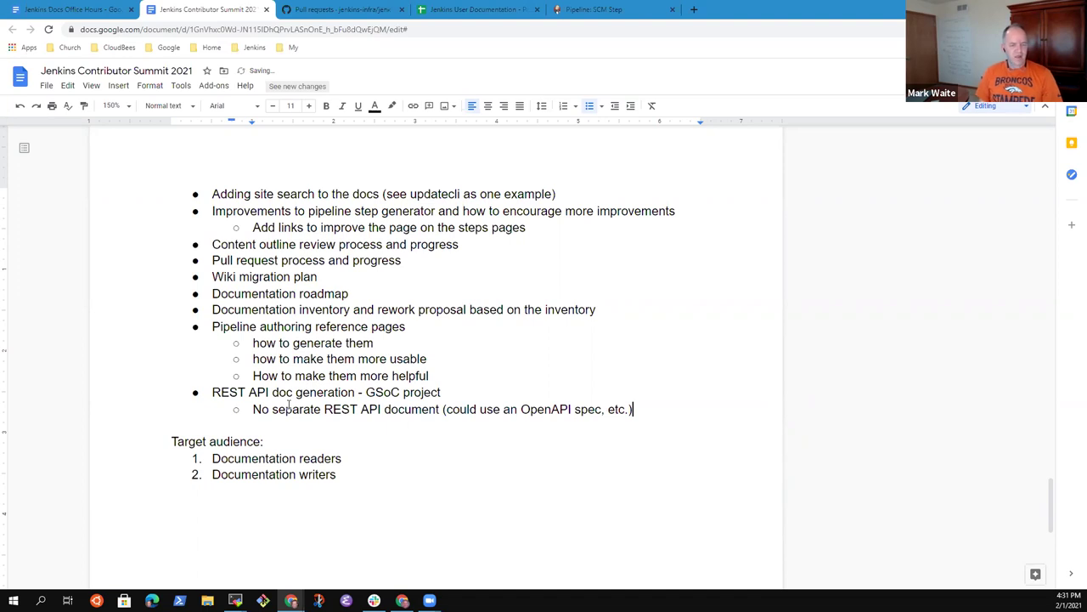
Add a new top-level suggested topic reading "CLI documentation" below the REST API topic
key("Return")
key("shift+Tab")
type("CLI ")
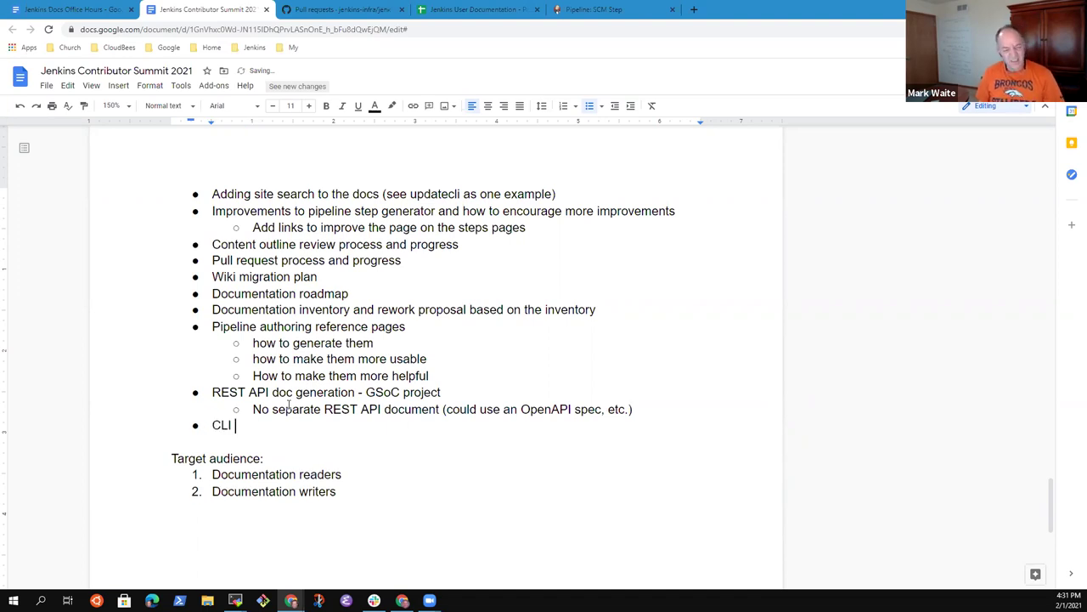
type("documentati")
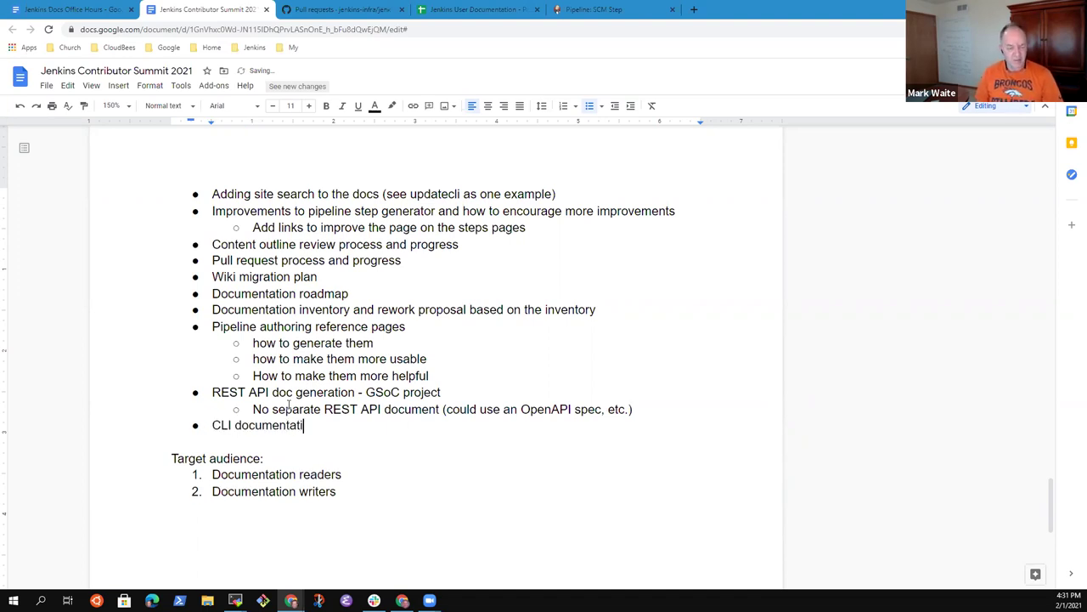
type("on")
Search the web for "Jenkins CLI doc" in place of the open Pipeline: SCM Step page
left_click(595, 9)
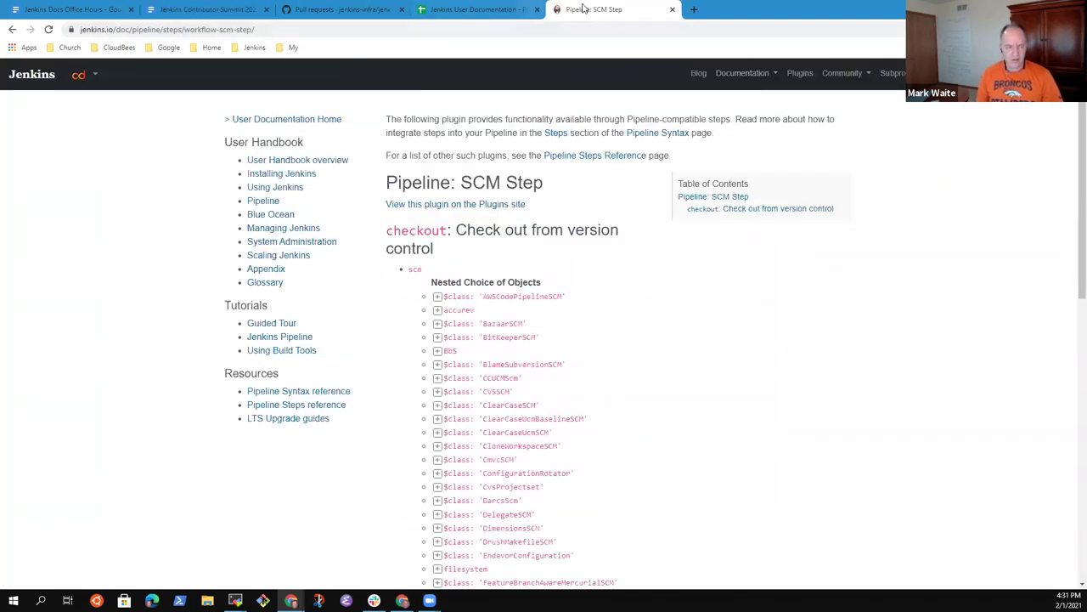
left_click(340, 29)
type("Je")
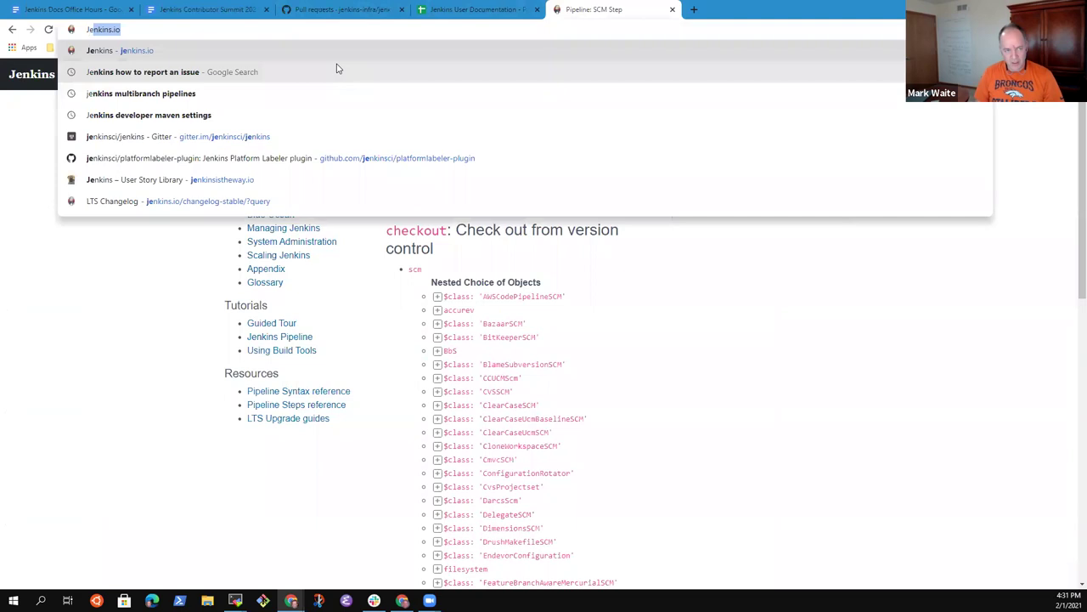
type("nkins CLI ")
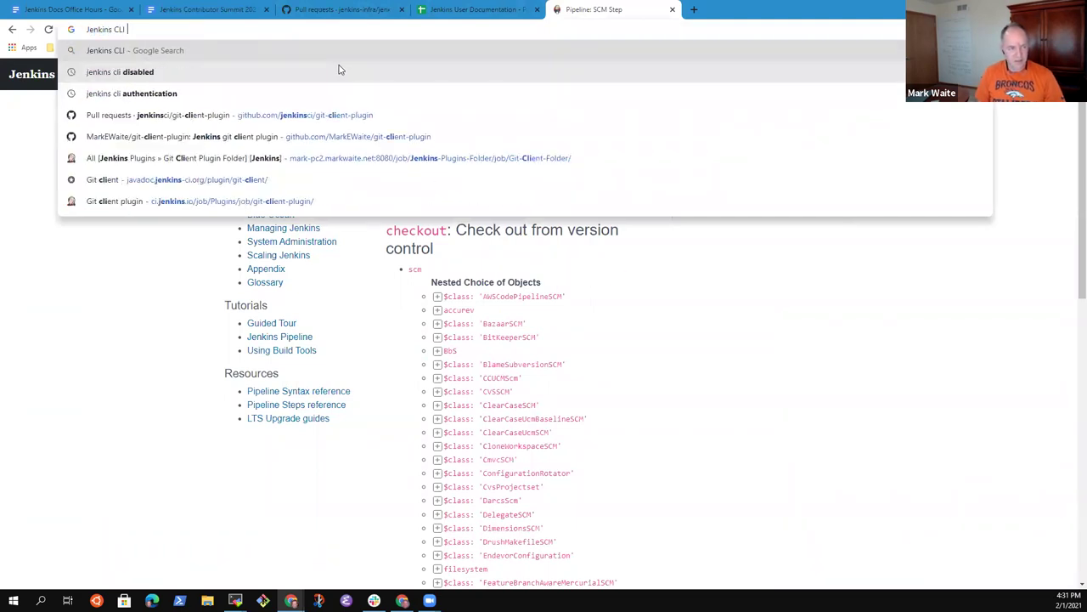
type("c")
key("BackSpace")
type("doi")
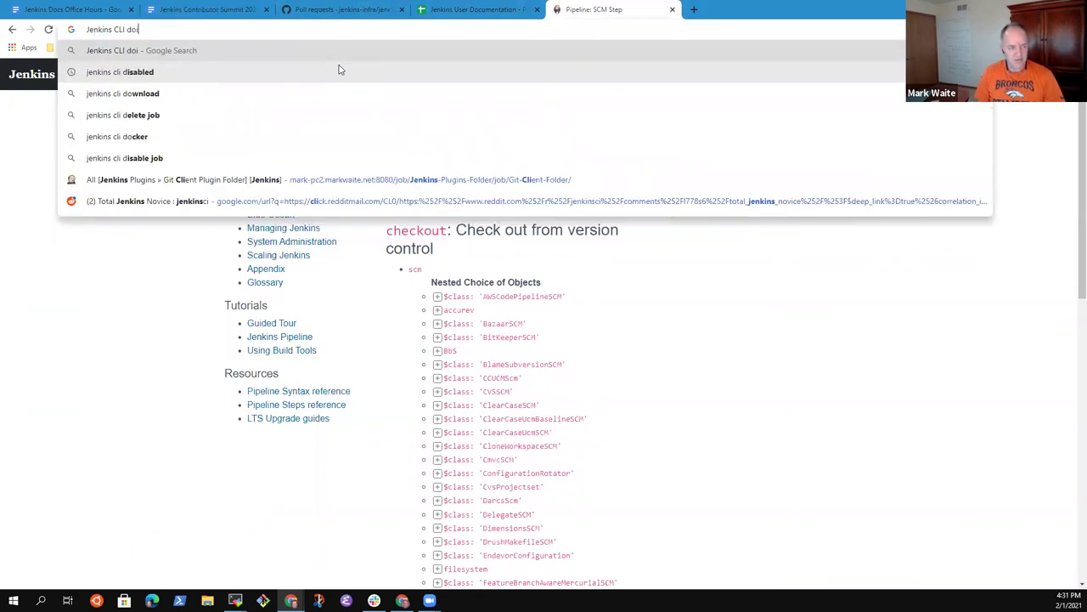
key("BackSpace")
type("c")
key("Return")
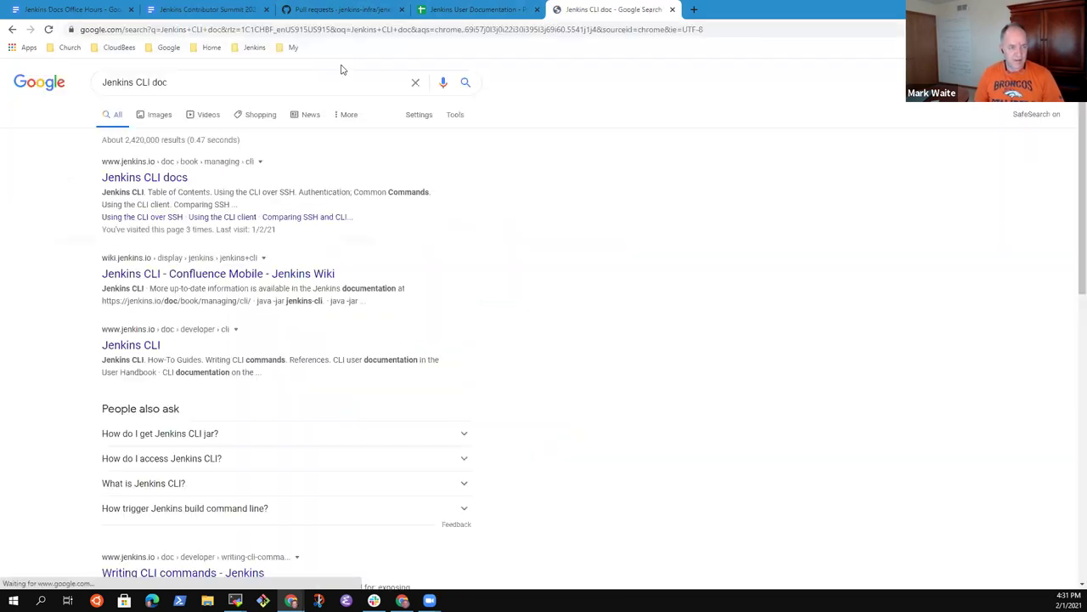
Open the Jenkins CLI docs result from the User Handbook and review its SSH and Common Commands sections
left_click(155, 180)
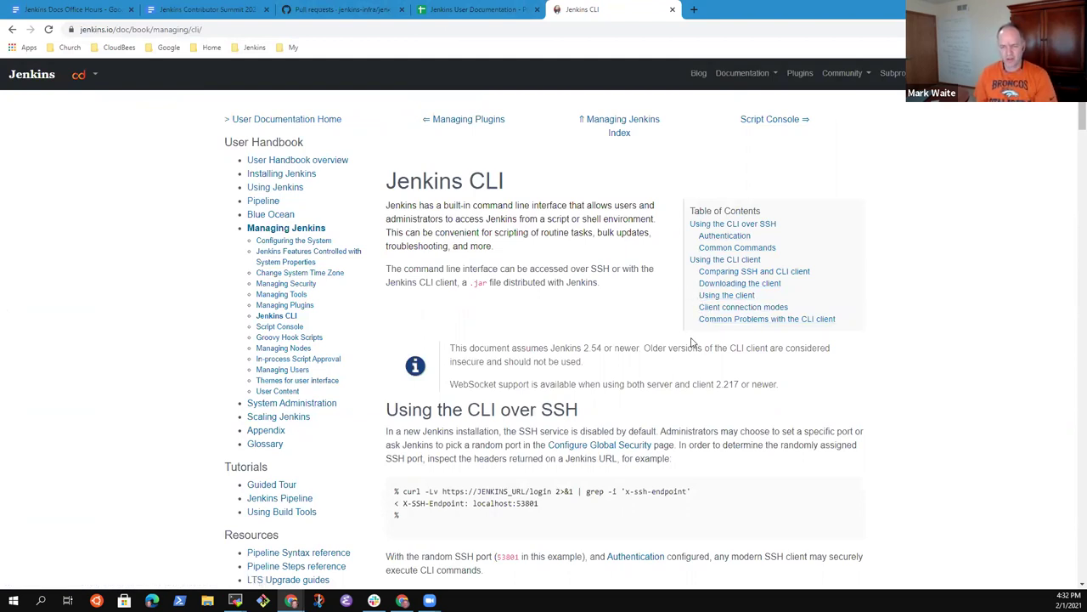
scroll(544, 340, "down", 10)
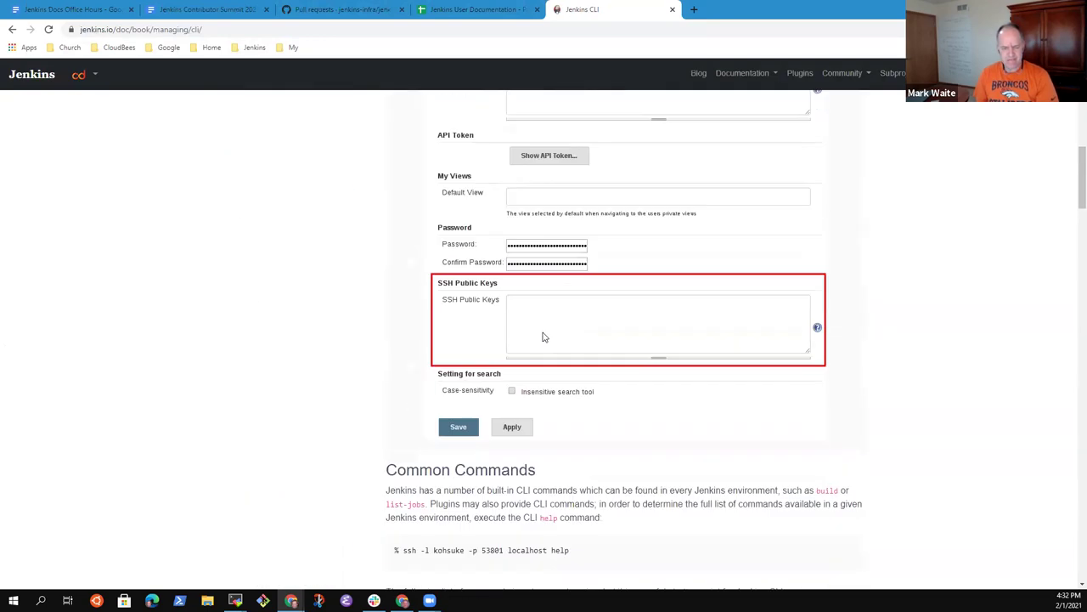
scroll(553, 331, "down", 12)
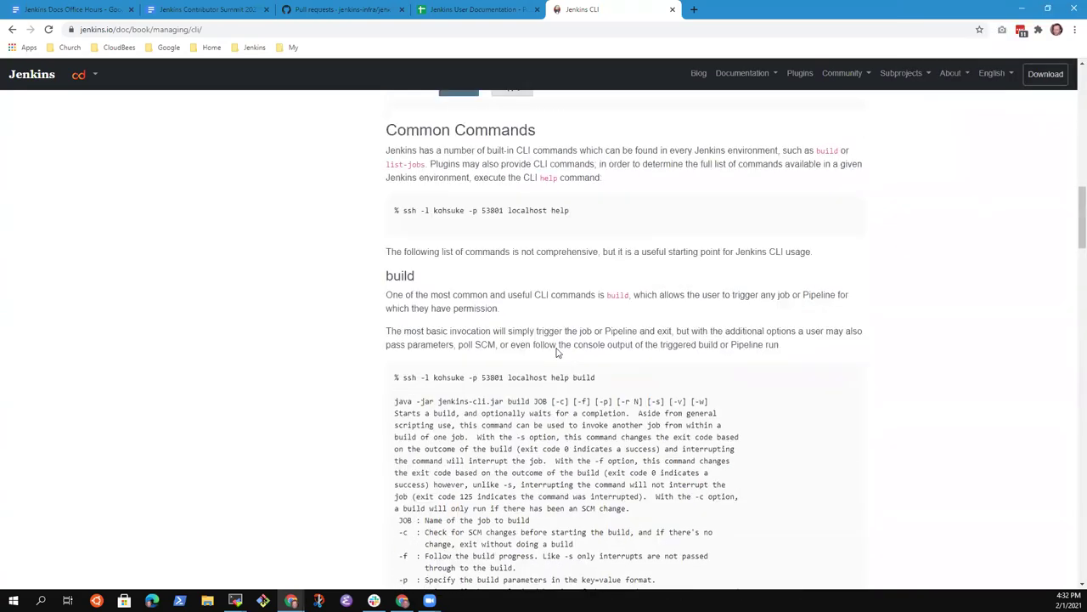
scroll(557, 343, "up", 4)
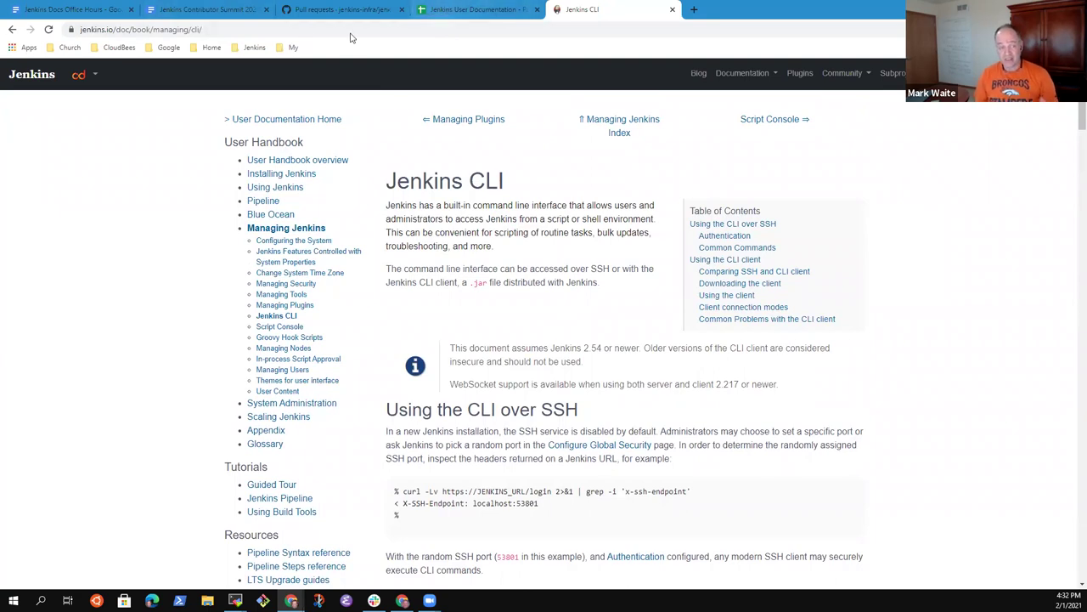
Return to the Contributor Summit document and replace the "CLI documentation" topic with an empty sub-bullet under the REST API topic
left_click(216, 9)
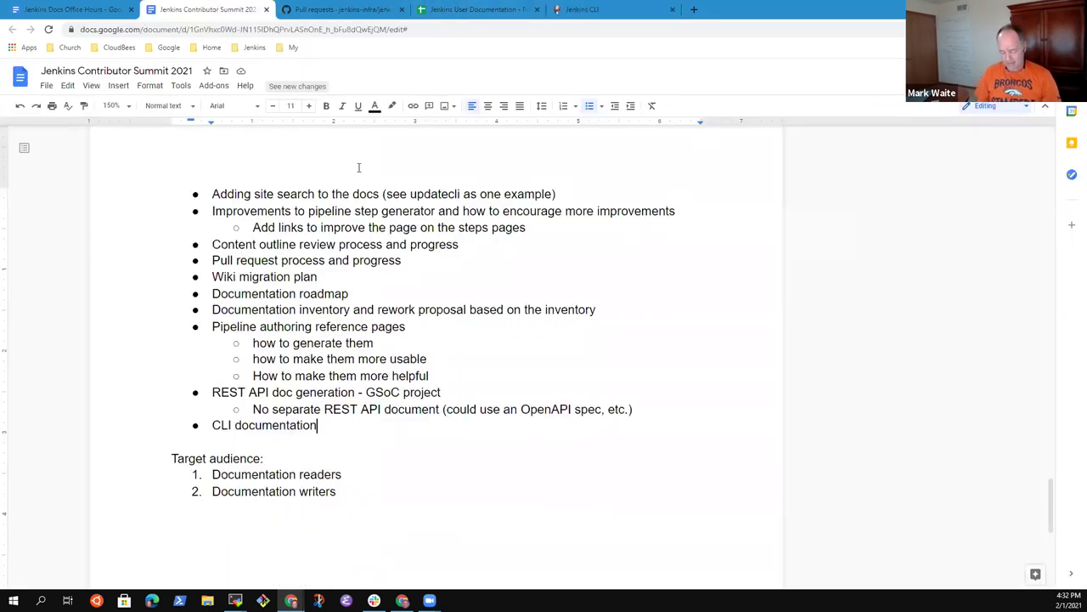
key("shift+Home")
key("BackSpace")
key("BackSpace")
key("BackSpace")
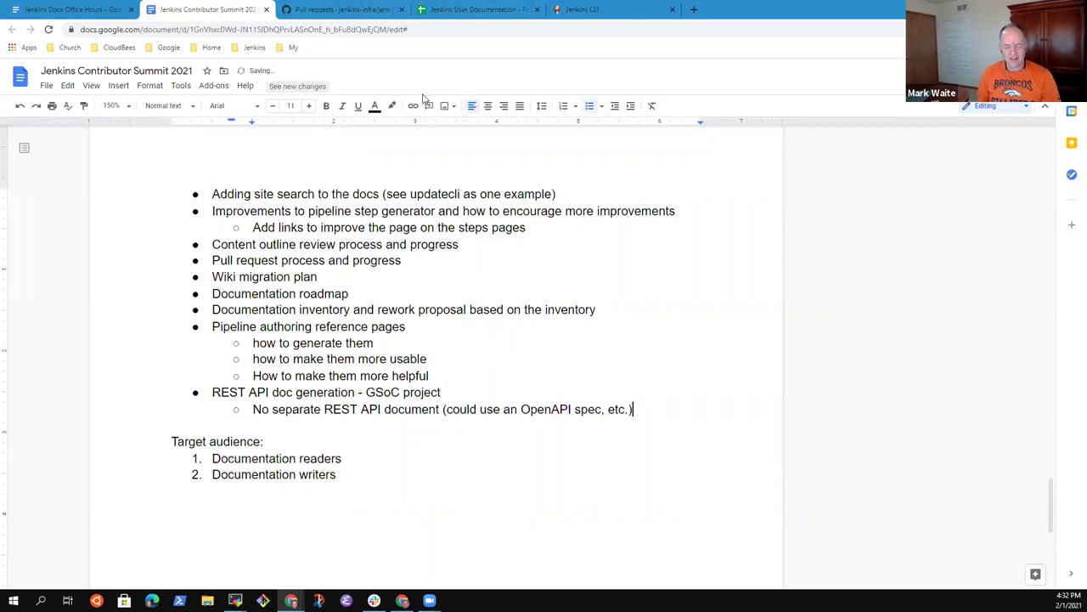
key("Return")
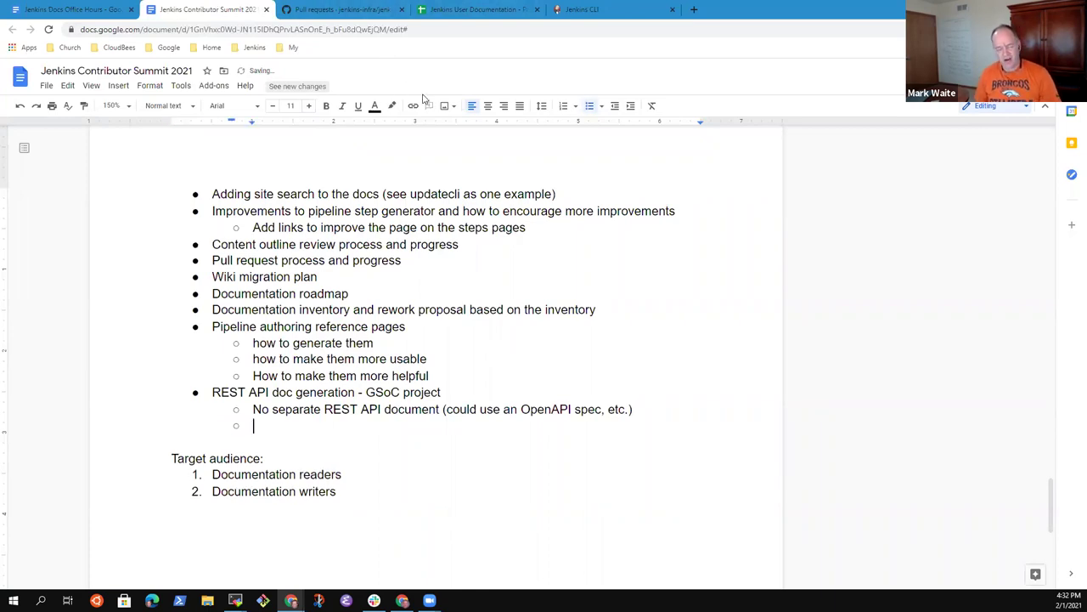
Open the bookmarked Docker-LTS Jenkins instance in a new browser tab and go to its /cli page
left_click(582, 10)
left_click(694, 10)
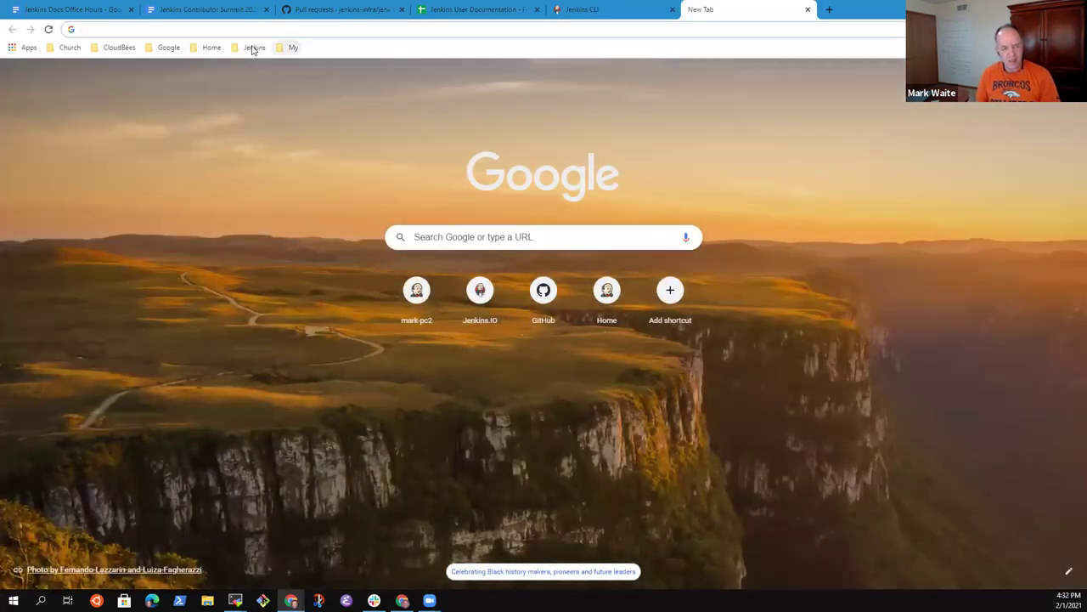
left_click(253, 48)
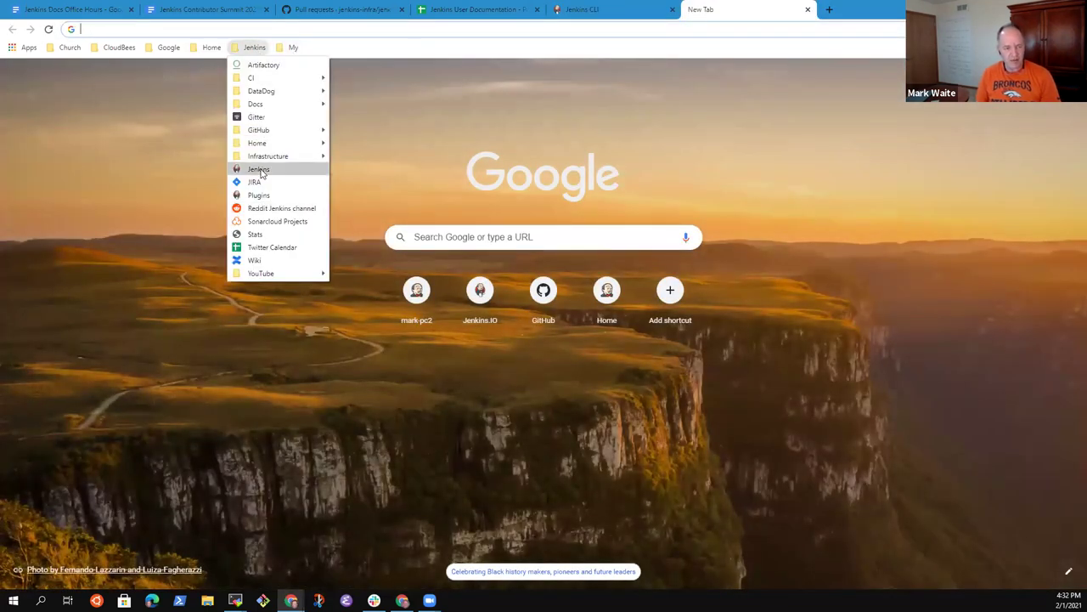
mouse_move(279, 145)
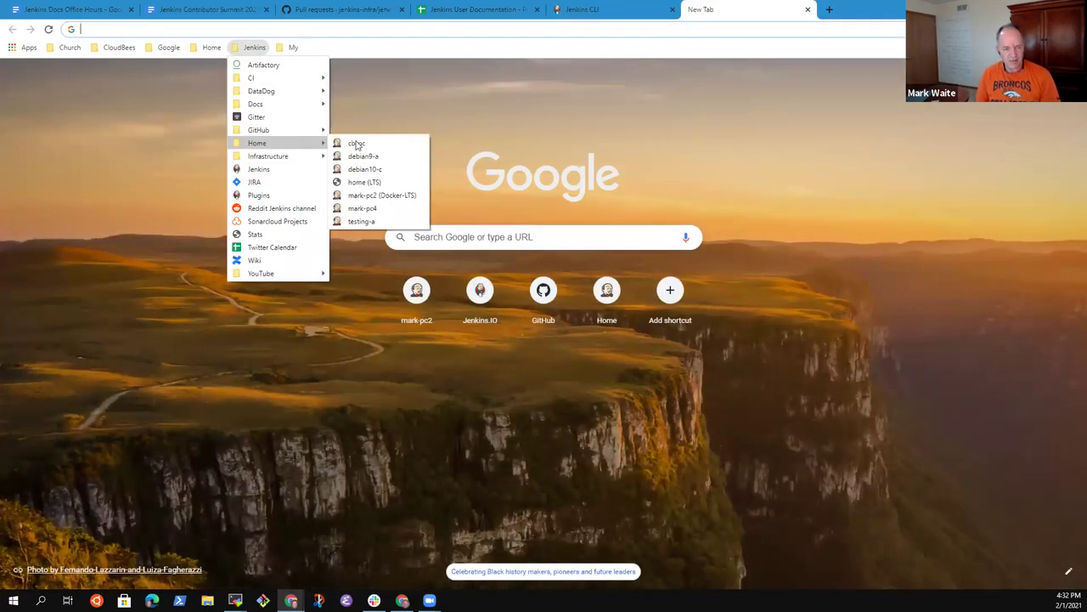
left_click(378, 195)
left_click(273, 29)
left_click(274, 29)
type("/cli")
key("Return")
Examine the Available Commands list on the Jenkins CLI page, including the enable-plugin command's help and one other command's help
scroll(310, 338, "down", 6)
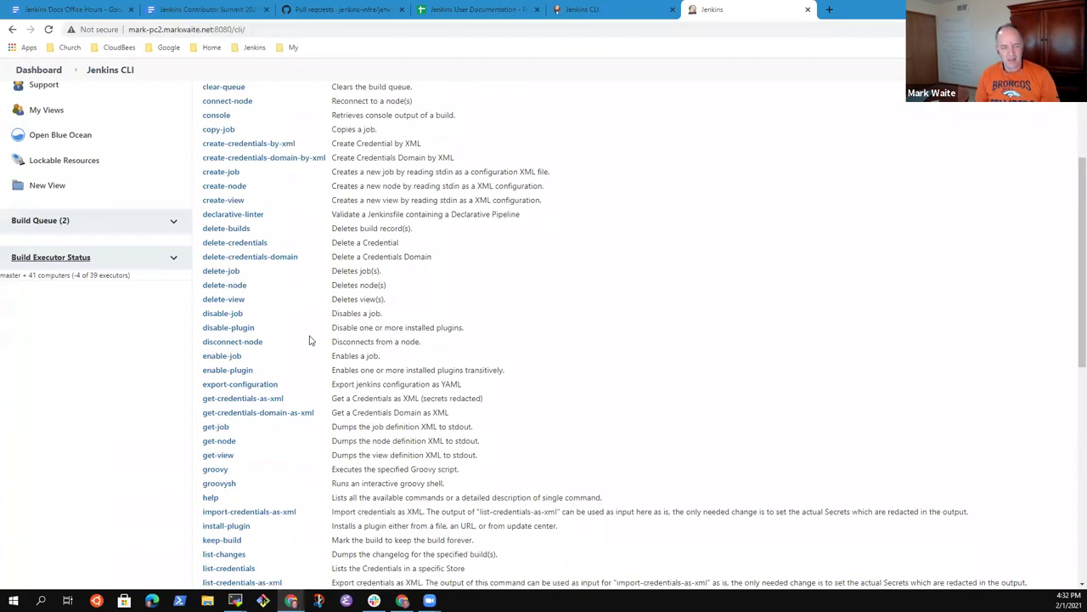
scroll(321, 333, "down", 3)
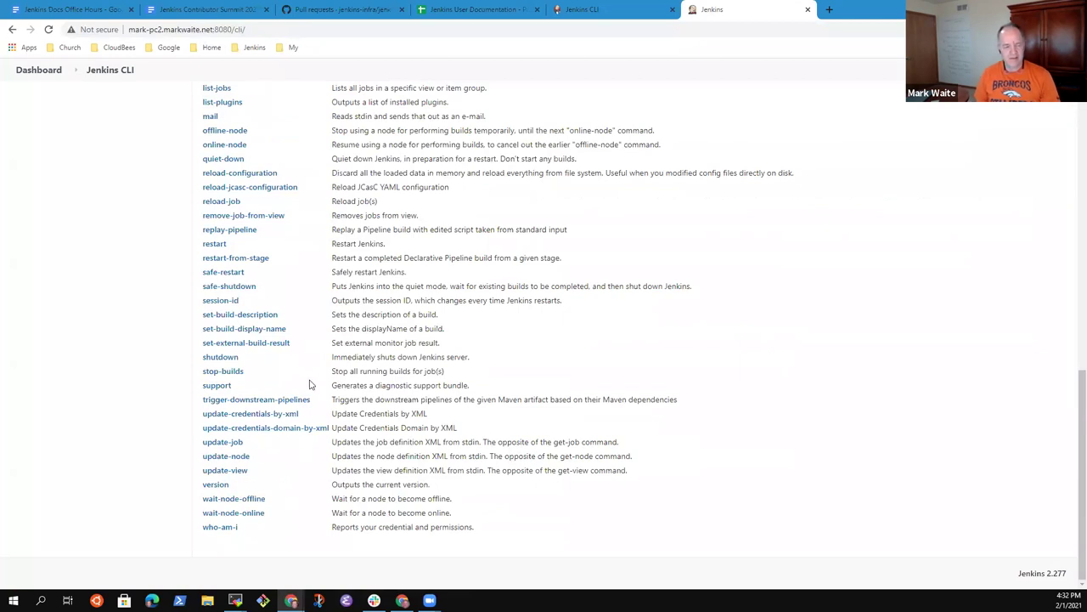
scroll(308, 383, "up", 6)
scroll(308, 383, "up", 3)
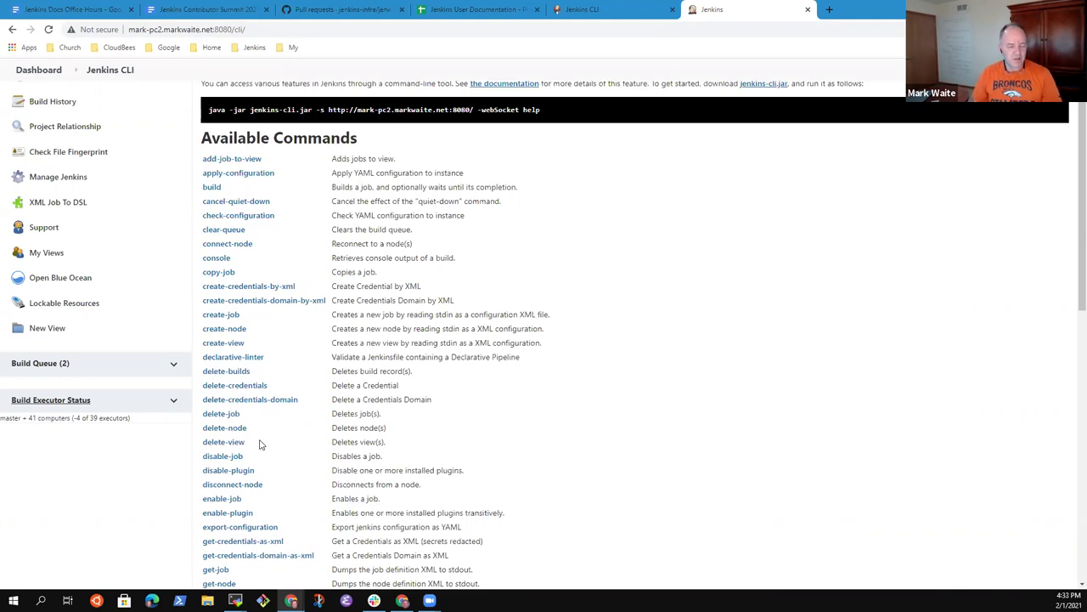
left_click(239, 513)
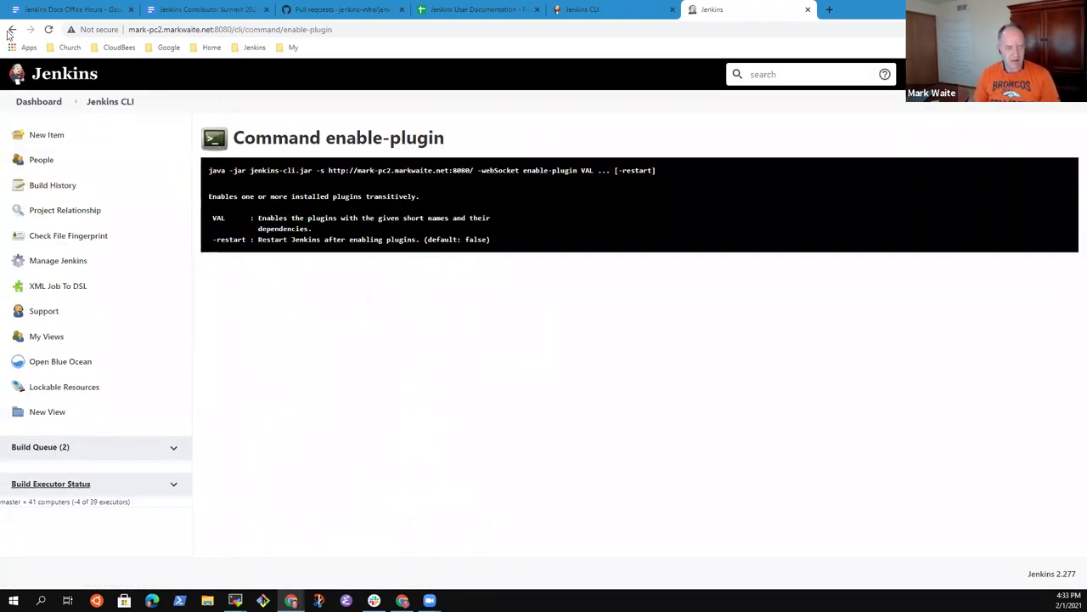
left_click(12, 30)
left_click(241, 350)
left_click(12, 29)
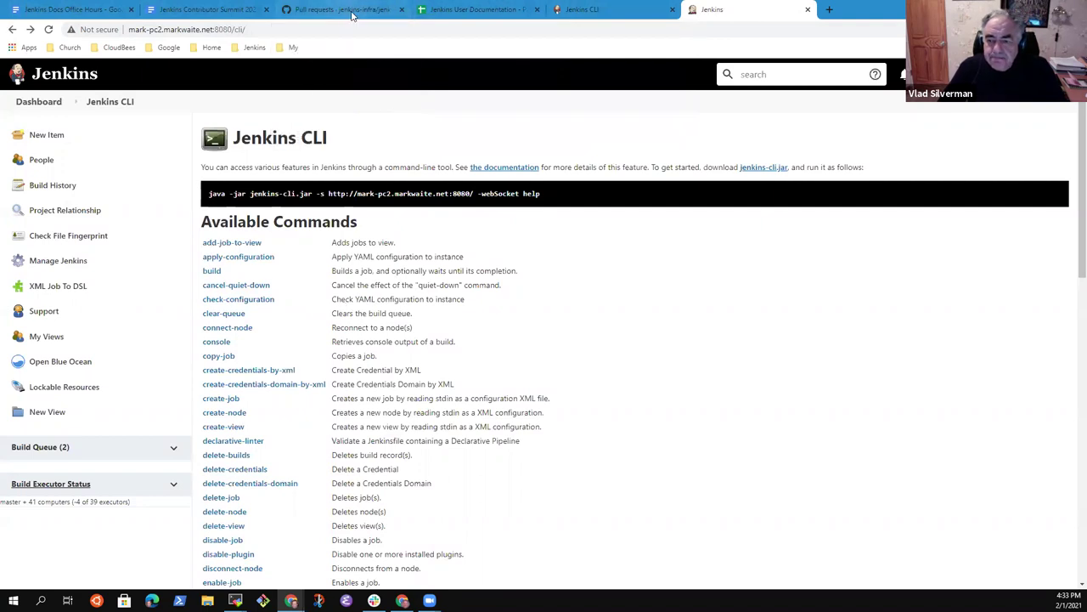
In the Contributor Summit document, turn the empty sub-bullet into a top-level topic reading "Administering Jenkins as Code"
left_click(204, 9)
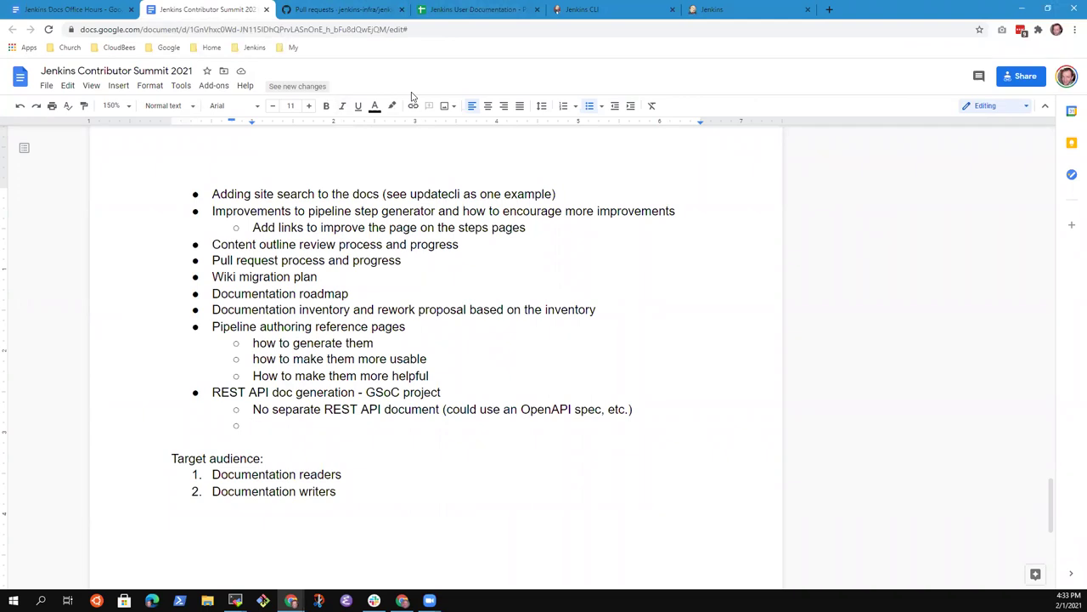
key("shift+Tab")
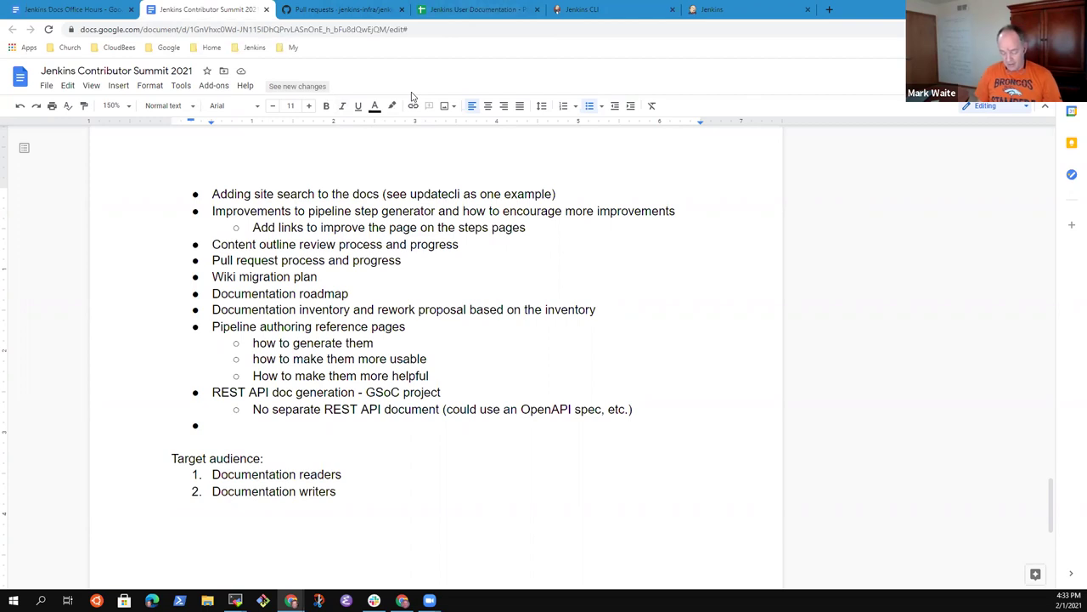
type("coNFIGURATION")
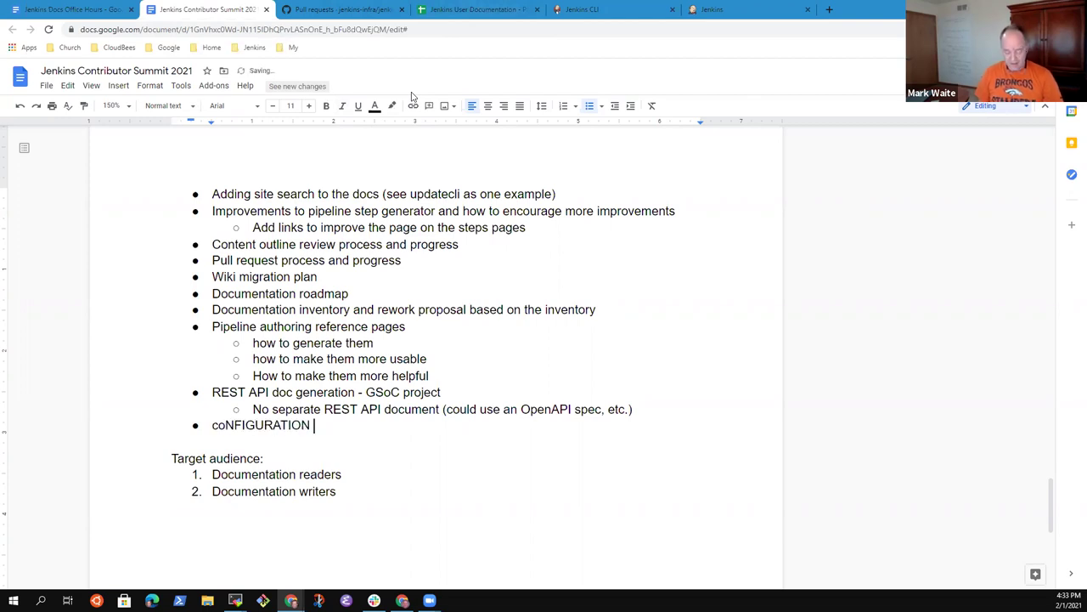
key("shift+Home")
type("Admi")
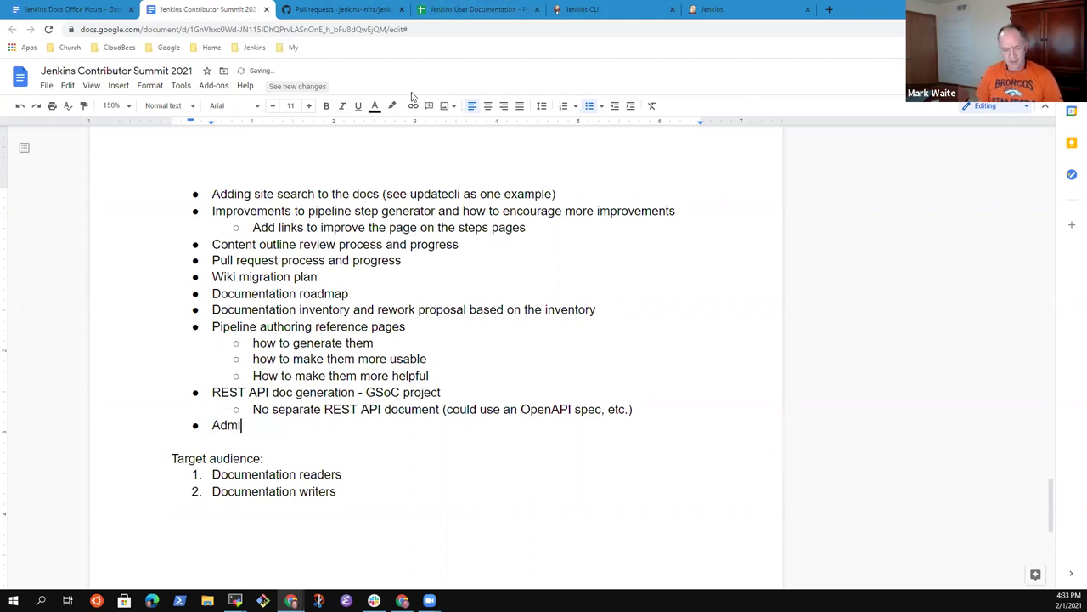
type("nistering Jenkins as Code")
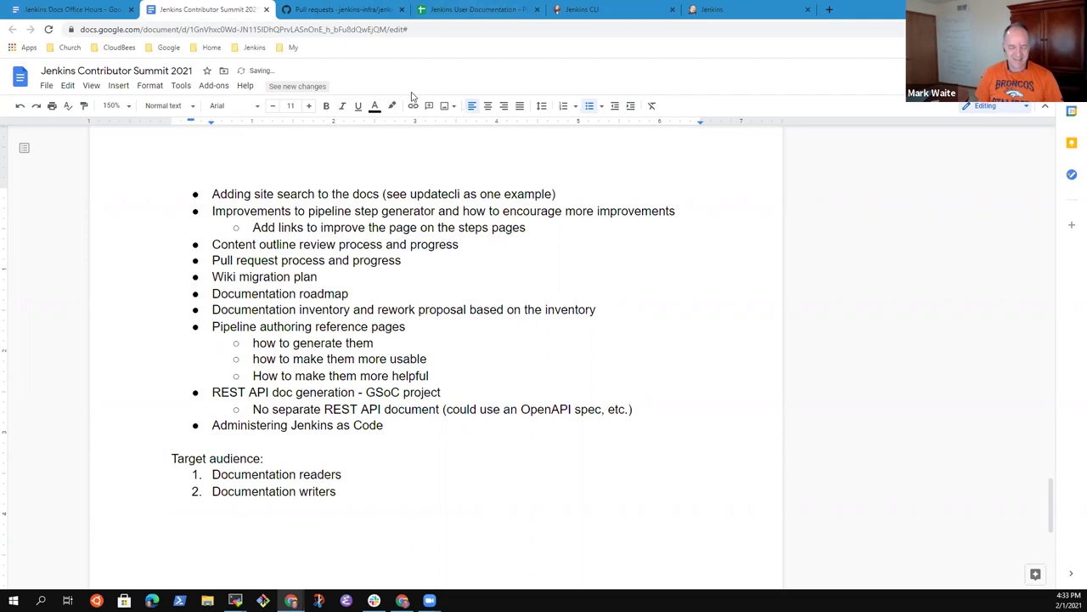
Reword the new topic to "Administering Jenkins without the UI (as code)"
key("BackSpace")
key("BackSpace")
key("BackSpace")
key("BackSpace")
key("BackSpace")
key("BackSpace")
key("BackSpace")
type("without")
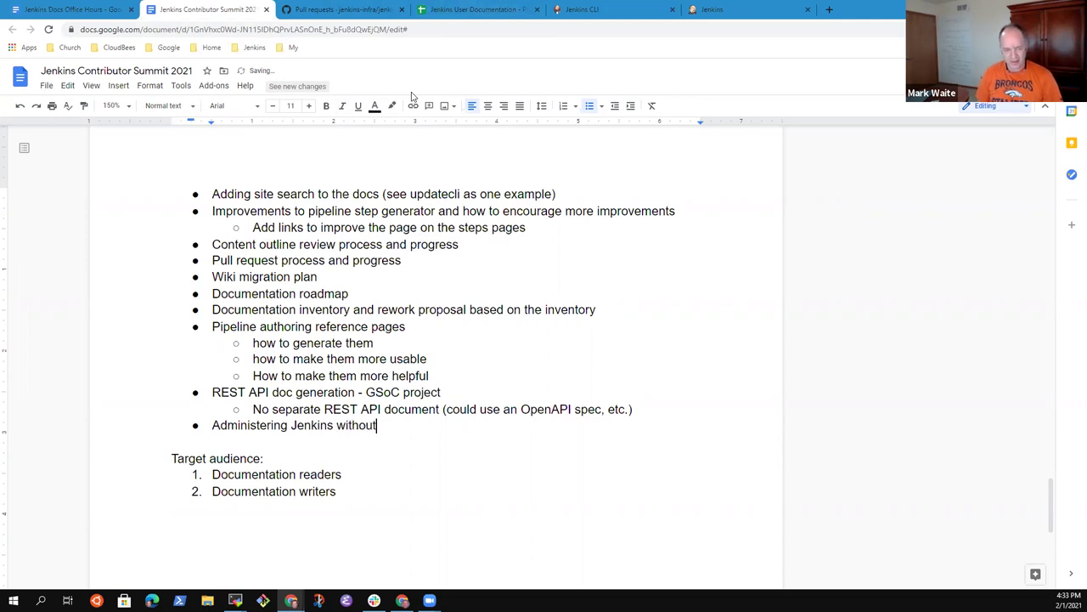
type(" the UI (as code)")
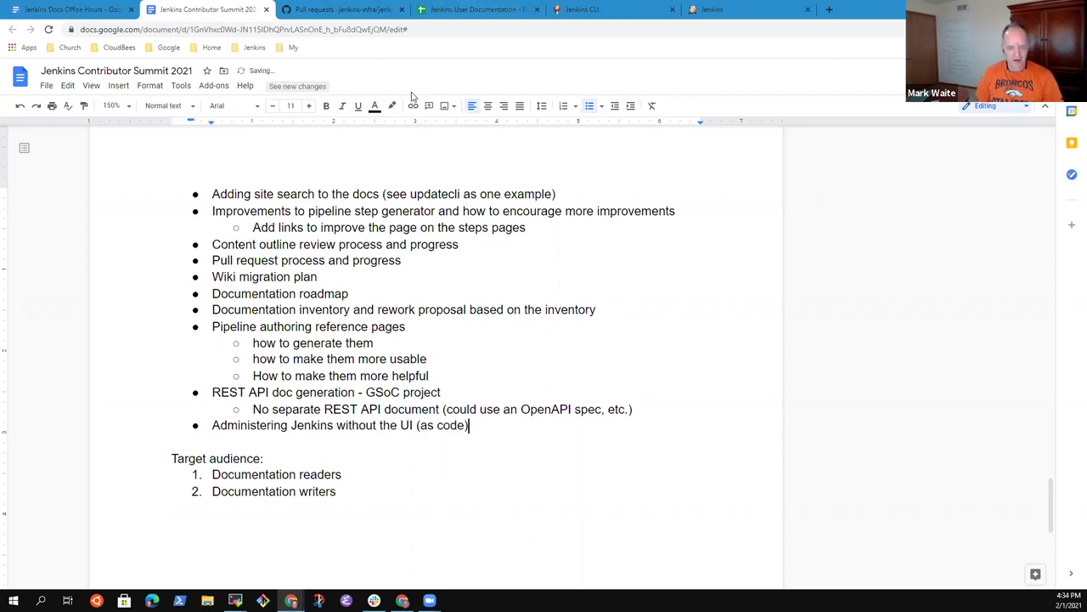
Add a sub-bullet under the Administering Jenkins topic reading "Configuration as code plugin"
key("Return")
key("Tab")
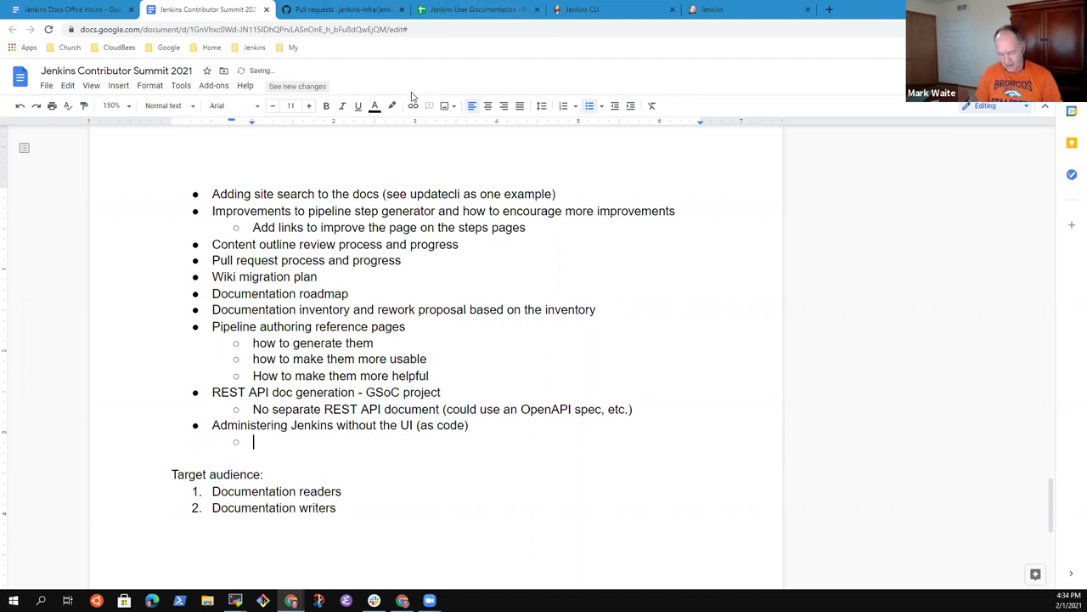
type("Configuration as code ")
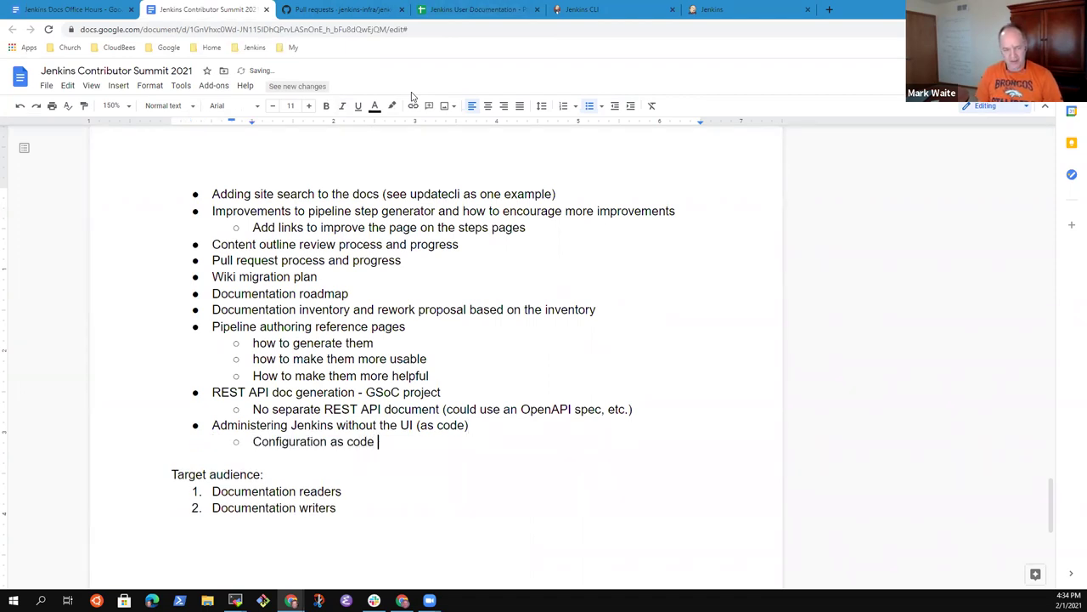
type("plugin")
Add a second sub-bullet under the Administering Jenkins topic reading "JobDSL plugin"
key("Return")
type("Jogh")
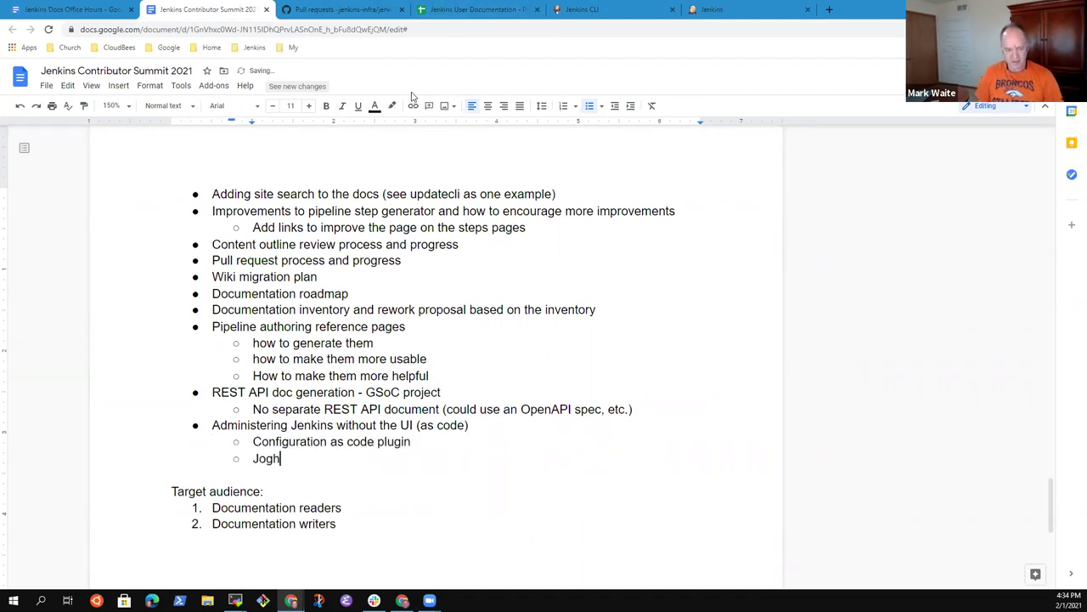
key("BackSpace")
key("BackSpace")
type("bDSL plug")
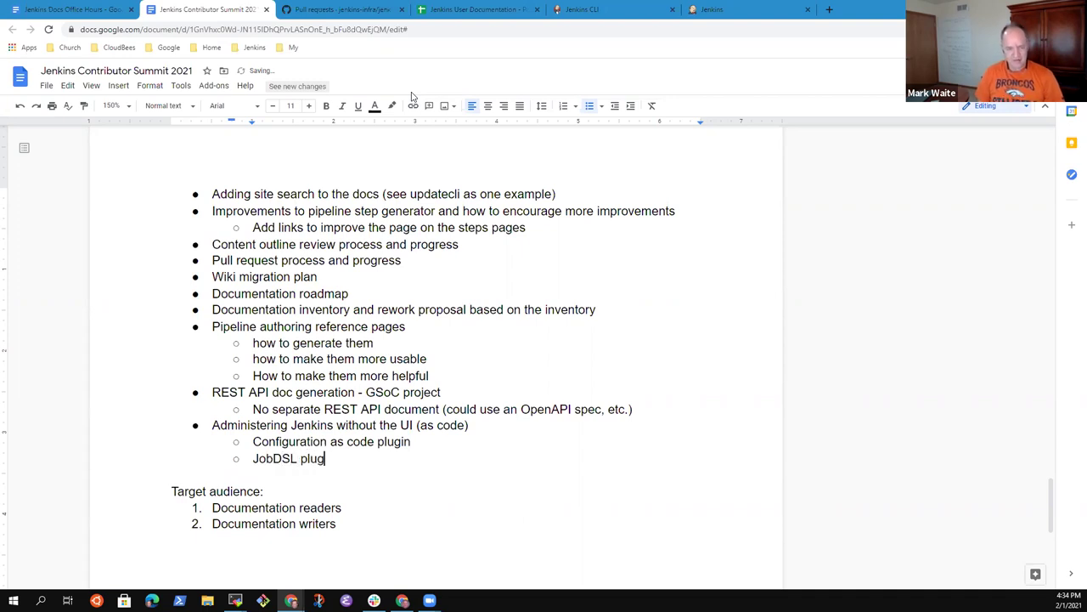
type("in")
Add two more sub-bullets under the Administering Jenkins topic reading "Jenkins REST API" and "Jenkins CLI tool"
key("Return")
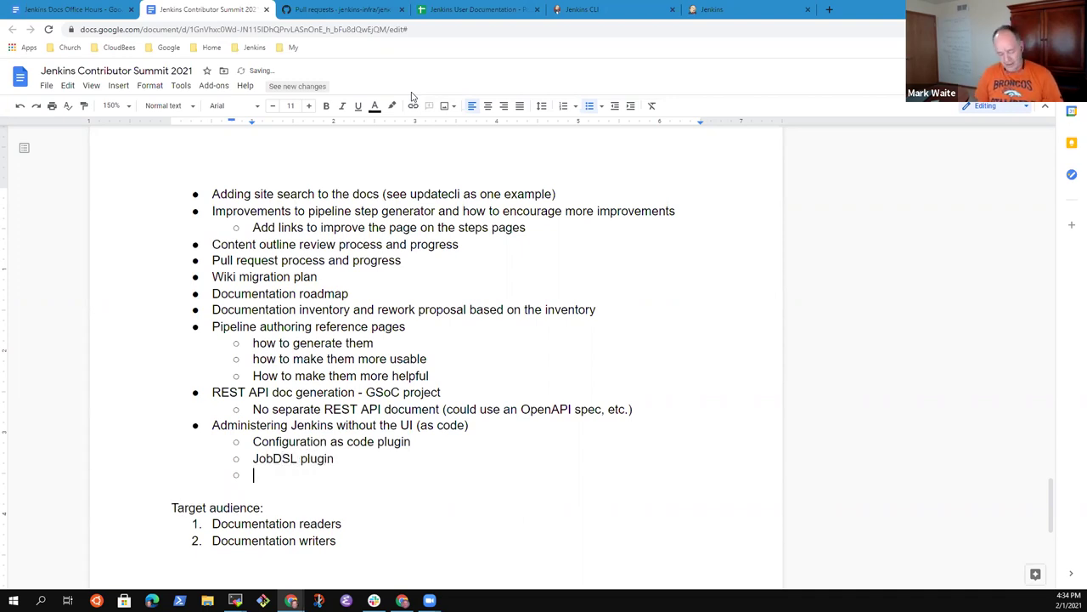
type("Stored XML files in")
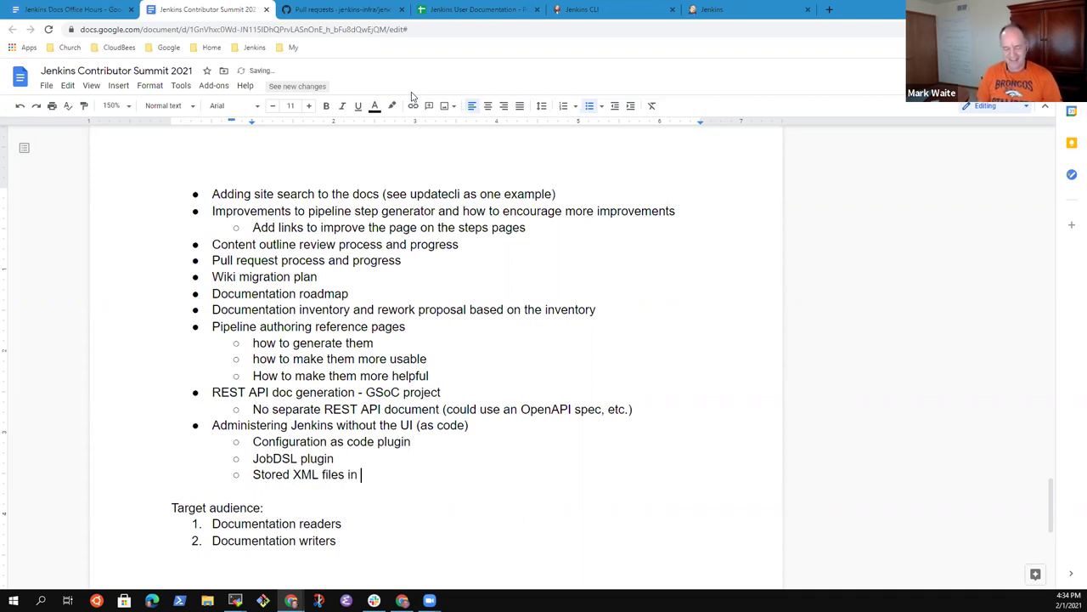
key("BackSpace")
key("BackSpace")
key("ctrl+BackSpace")
key("ctrl+BackSpace")
key("ctrl+BackSpace")
type("Jenkins REST API")
key("Return")
type("Jenkins CLI too")
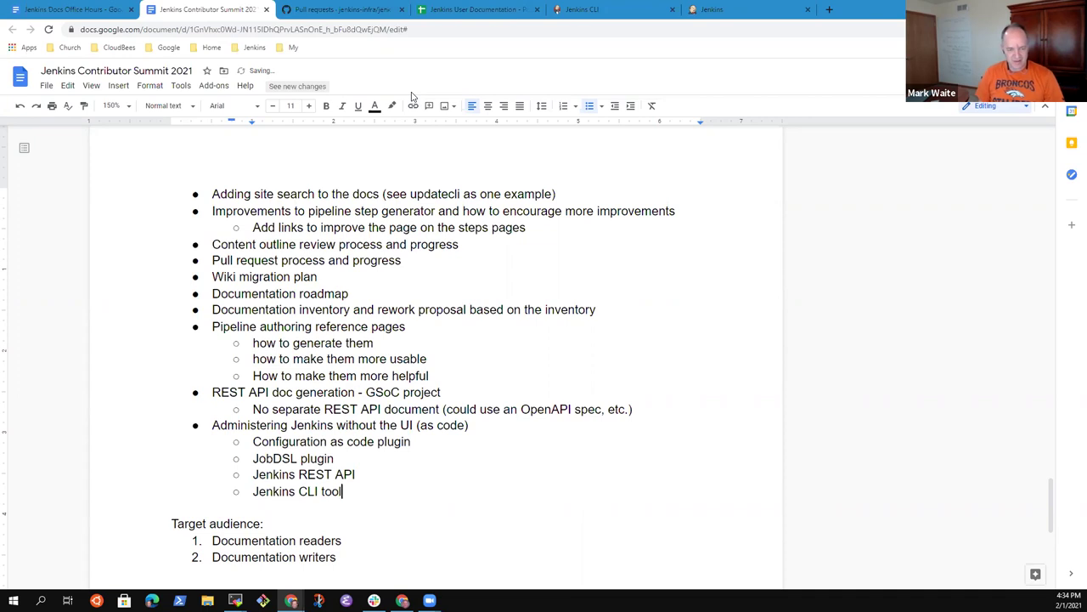
type("l")
Add a sub-bullet below "Jenkins CLI tool" reading "Stored XML files in a git repository"
key("Return")
type("Stored XZML")
key("BackSpace")
key("BackSpace")
key("BackSpace")
type("ML files in a git repos")
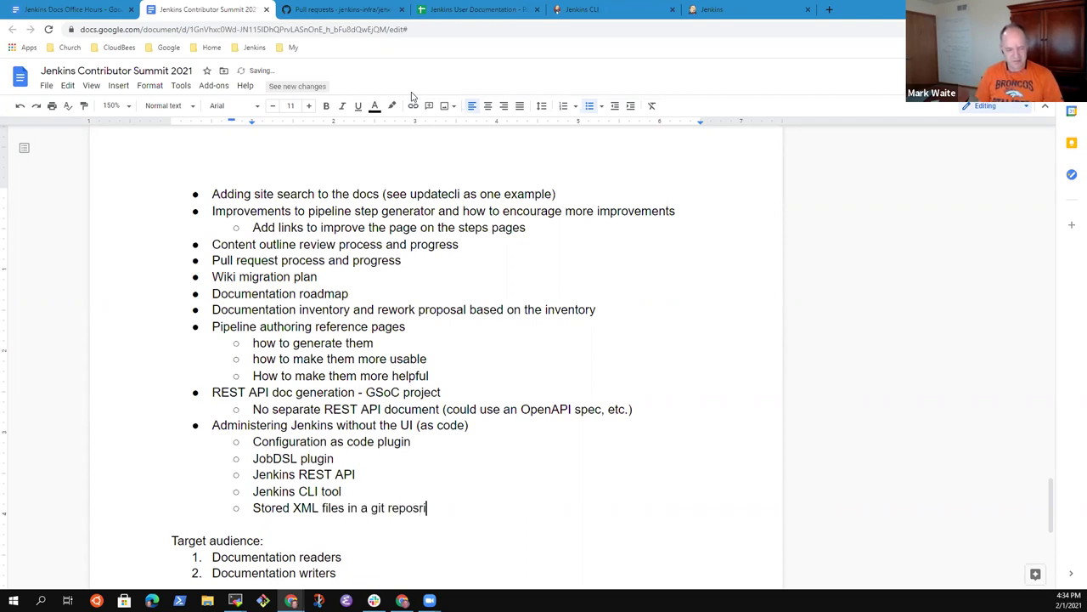
type("itory")
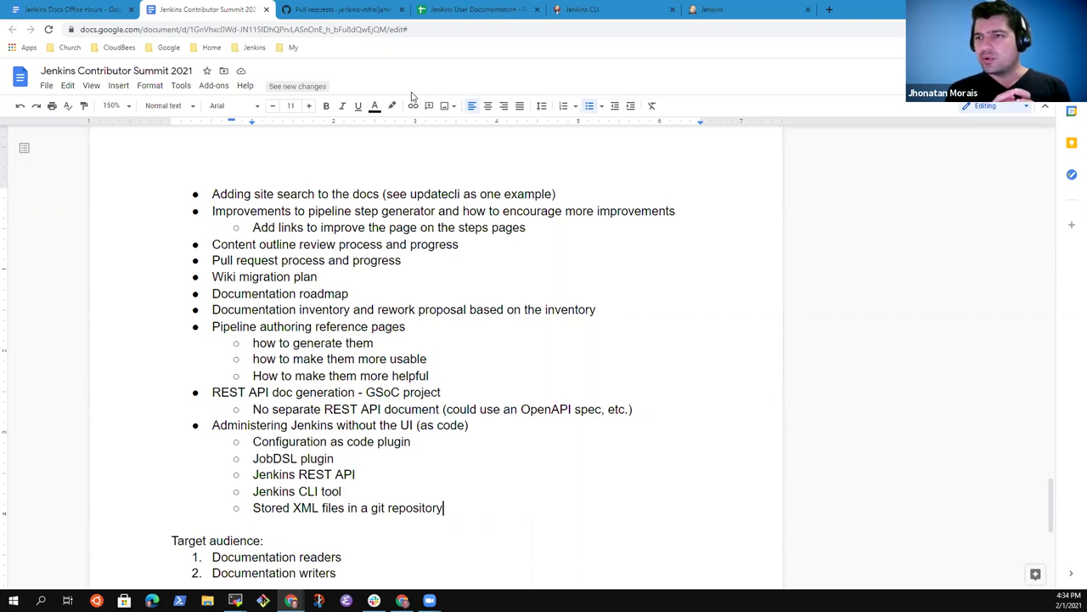
Add a new top-level topic at the end of the list reading "Which are the most frequently accessed topics in the Jenkins.io site?"
key("Return")
key("shift+Tab")
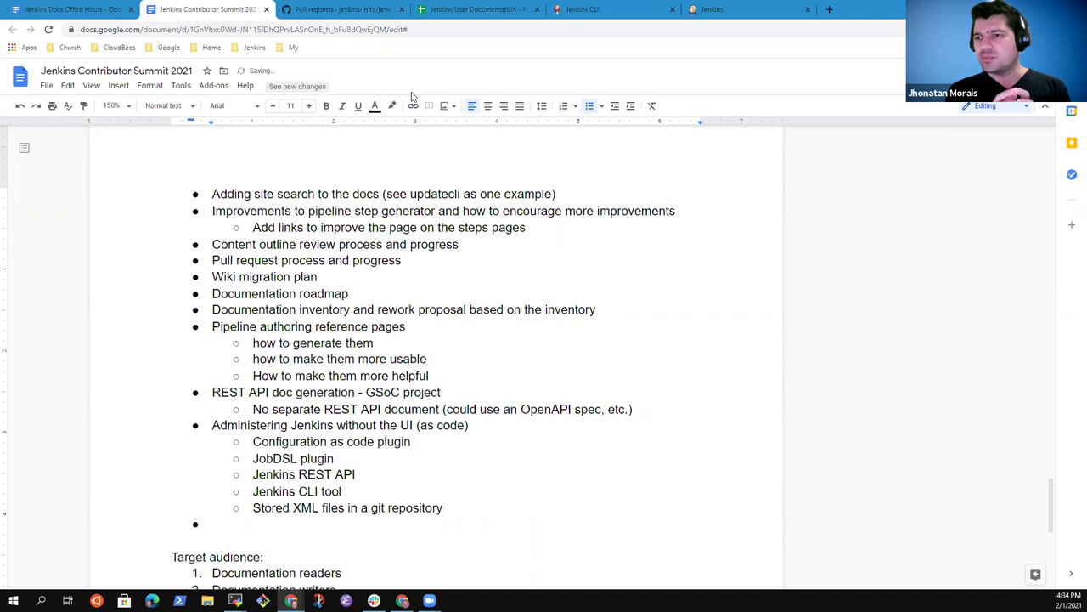
type("Which are ")
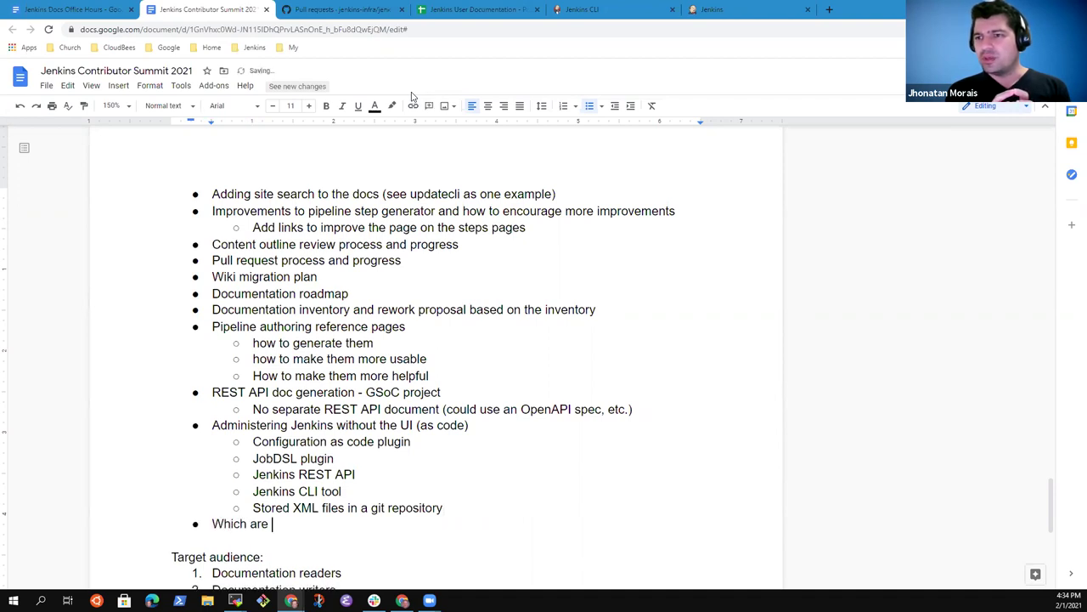
type("the most ")
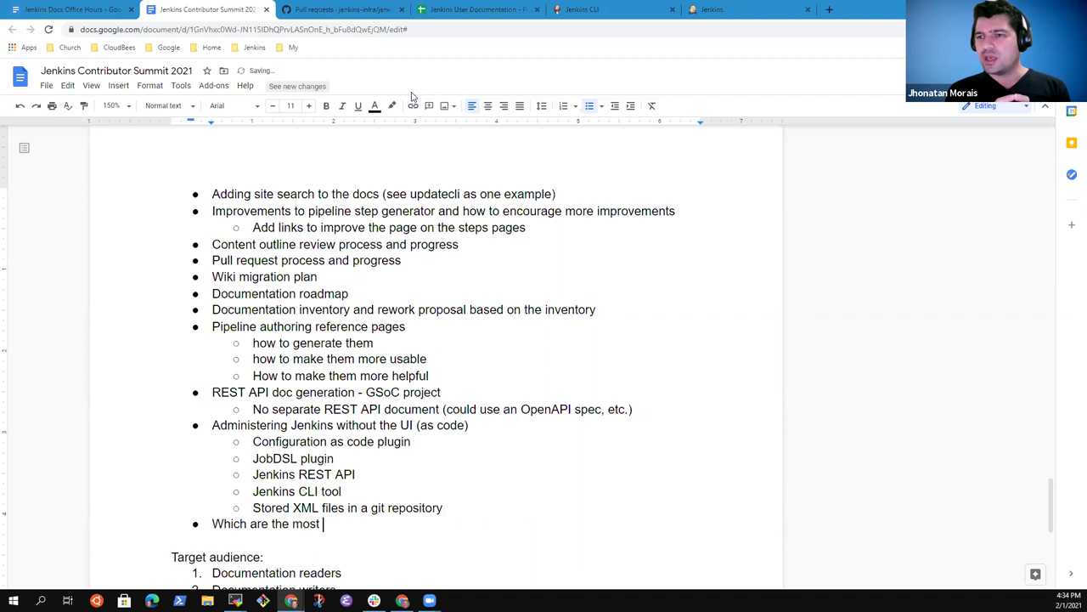
type("frequently ")
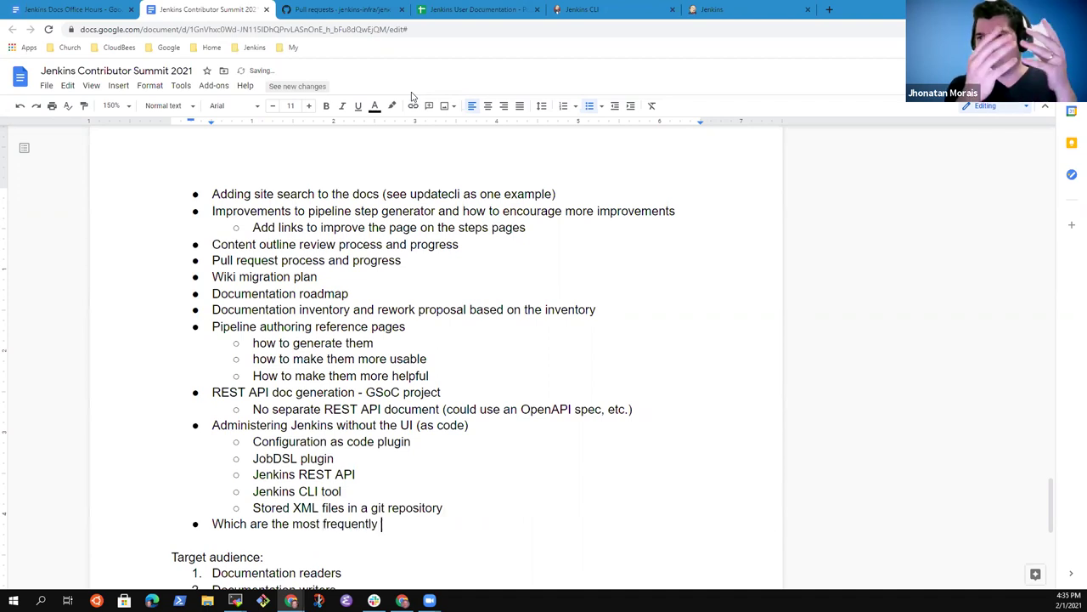
type("accessed topics in the Jenkins.io site?")
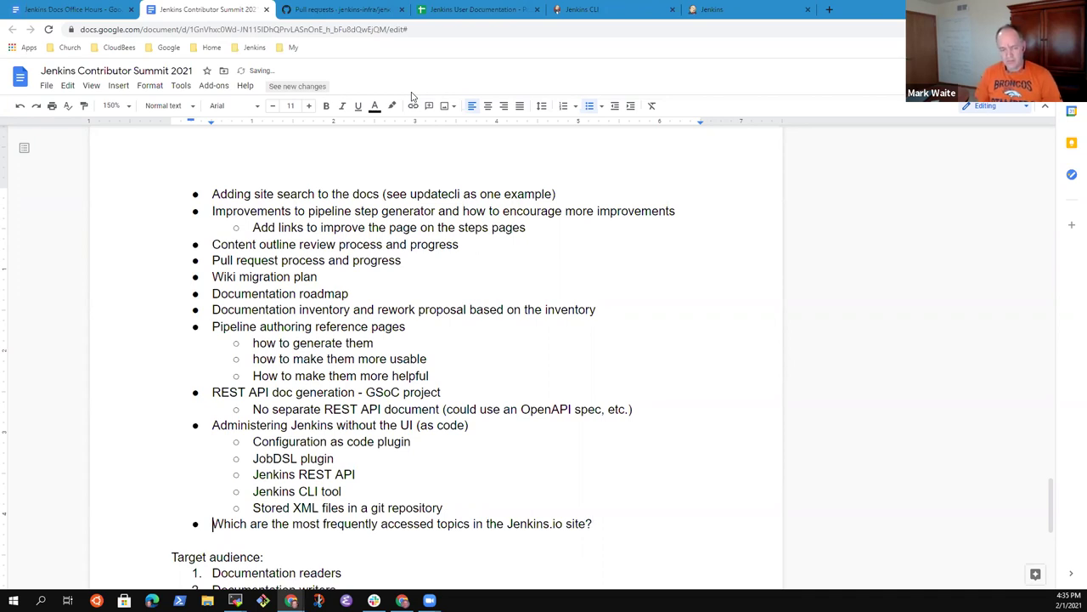
Replace the word "topics" with "pages" in the question about the most frequently accessed Jenkins.io content
key("shift+End")
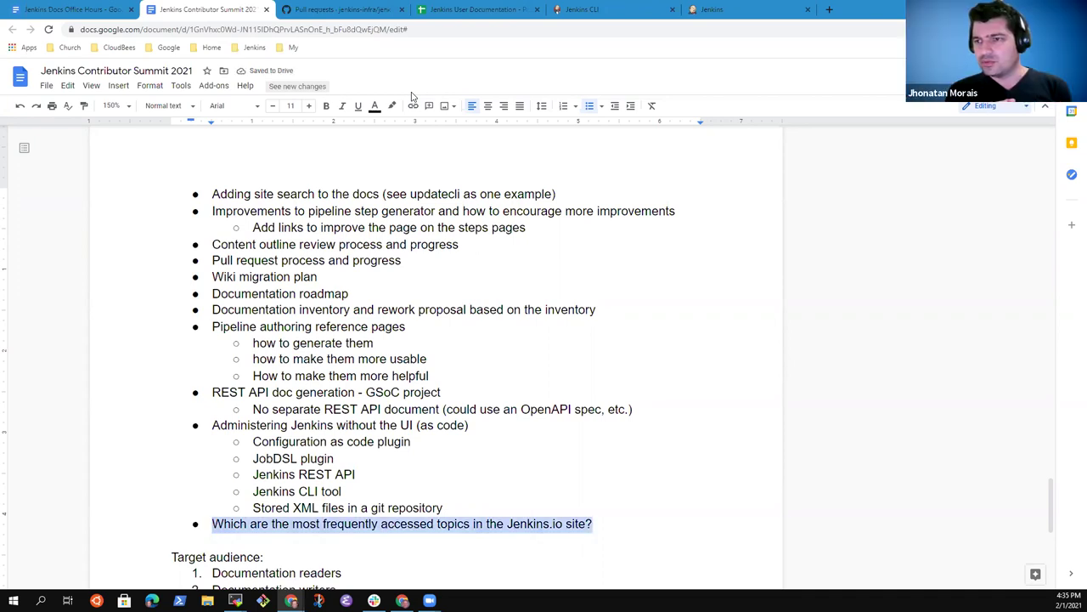
key("Left")
key("ctrl+Right")
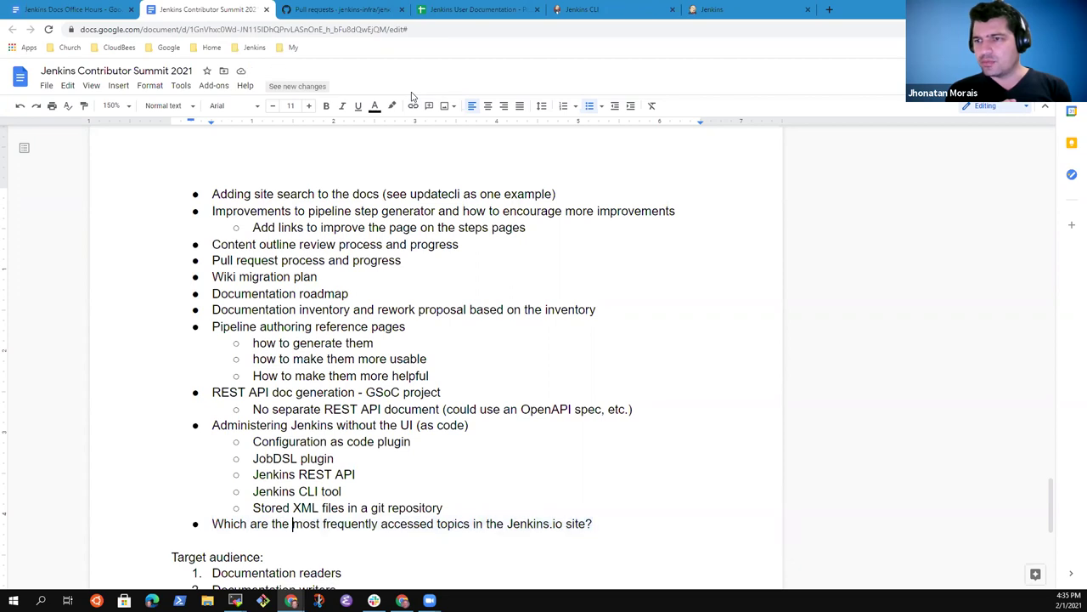
key("ctrl+shift+Left")
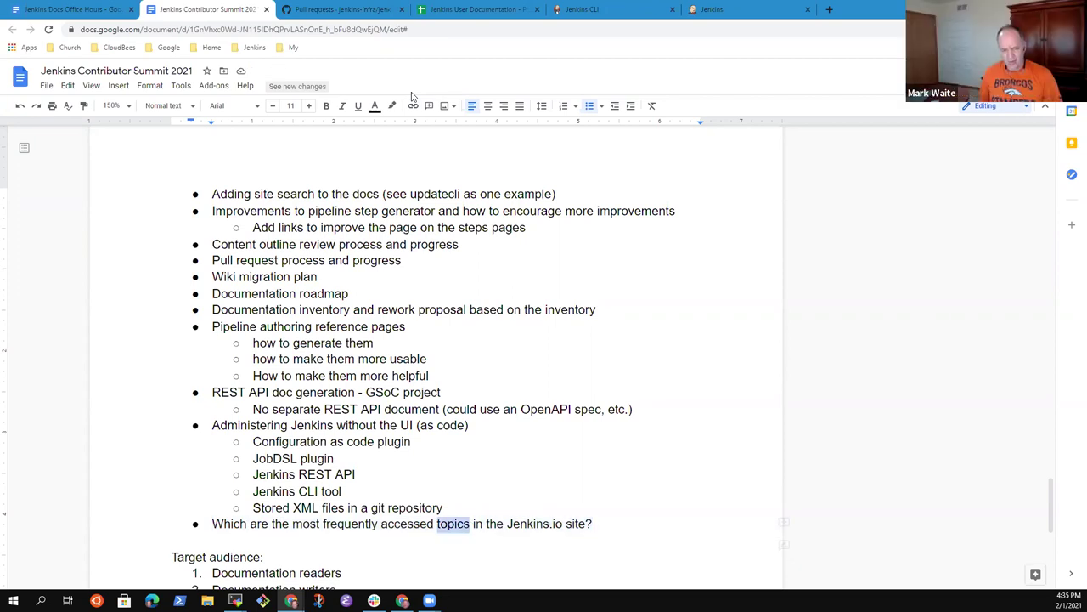
key("BackSpace")
type("pages")
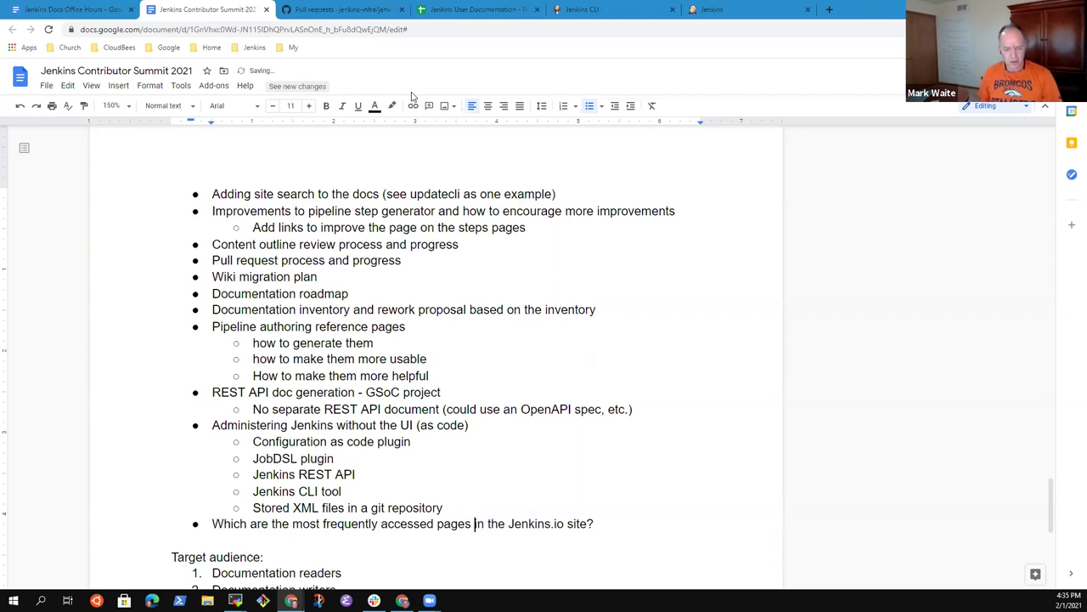
Insert a top-level topic above the most frequently accessed pages question reading "How do we prioritize where to focus our efforts first?"
key("shift+End")
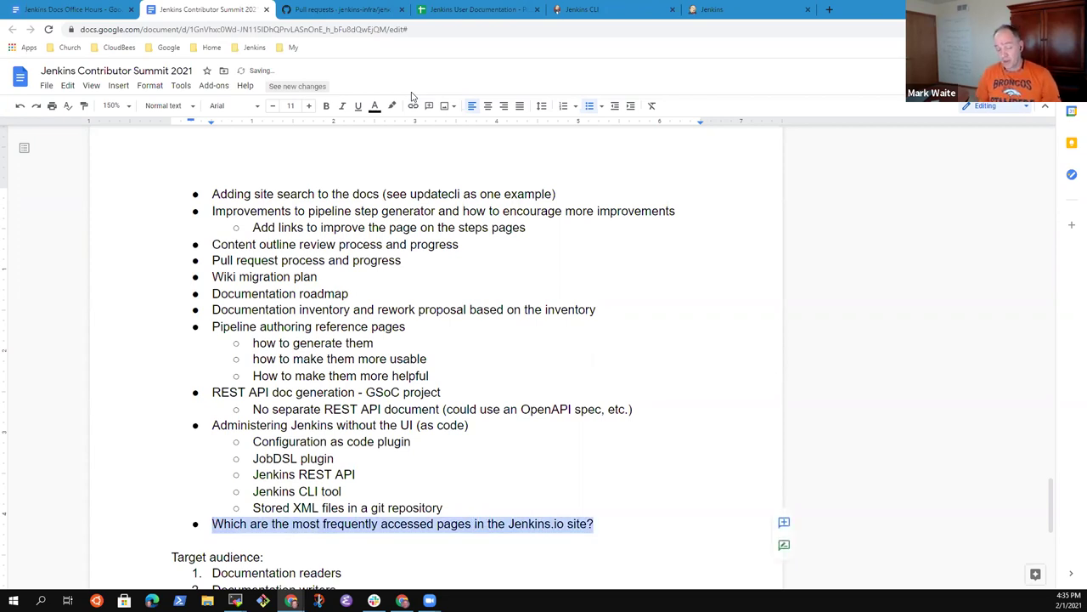
key("Left")
key("Return")
key("Up")
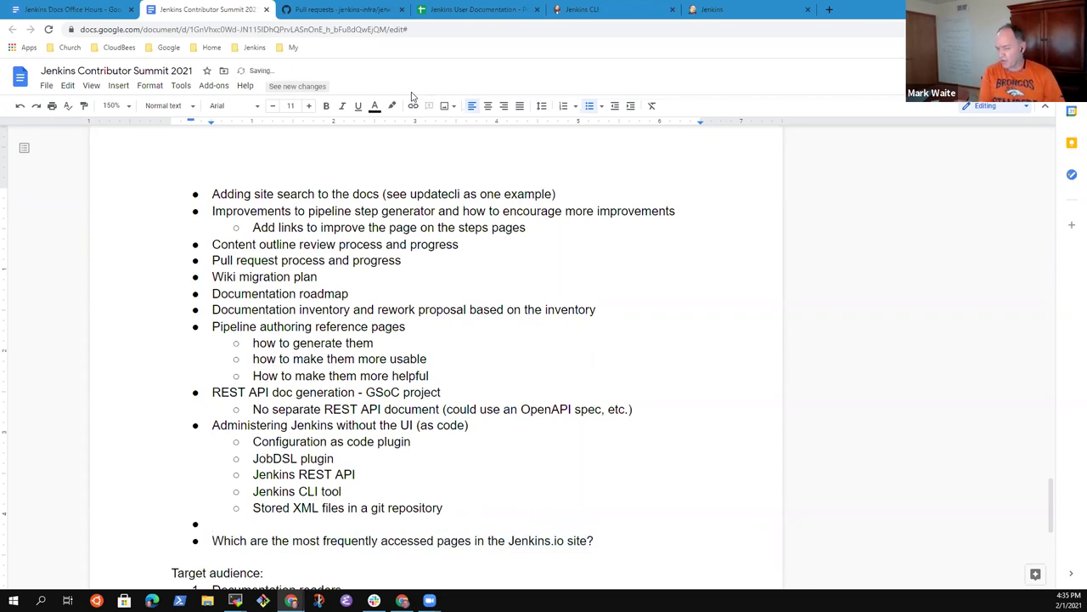
type("How do wri")
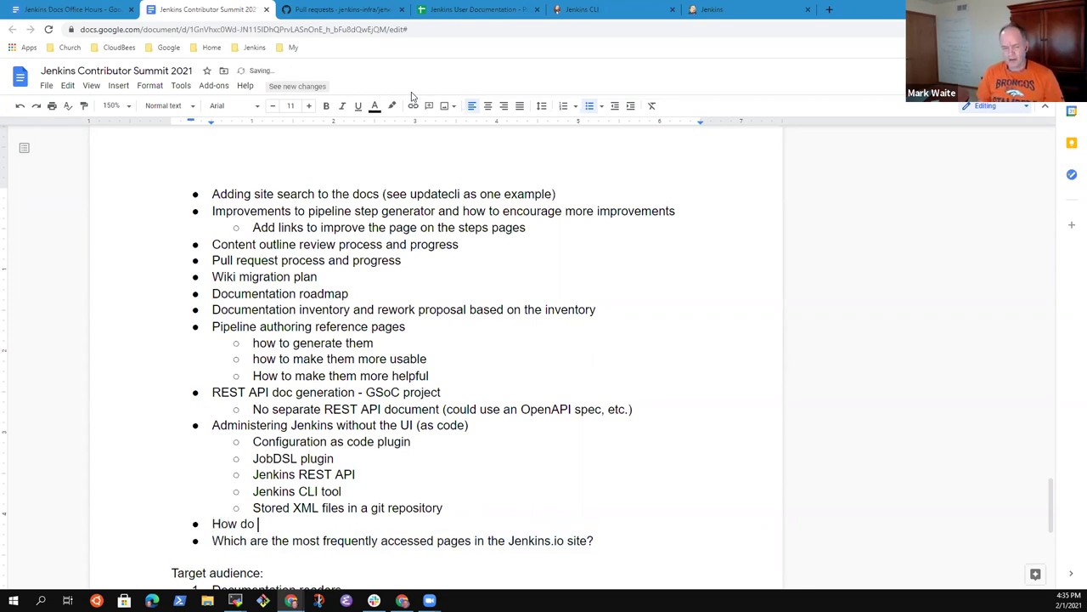
key("BackSpace")
type("e p")
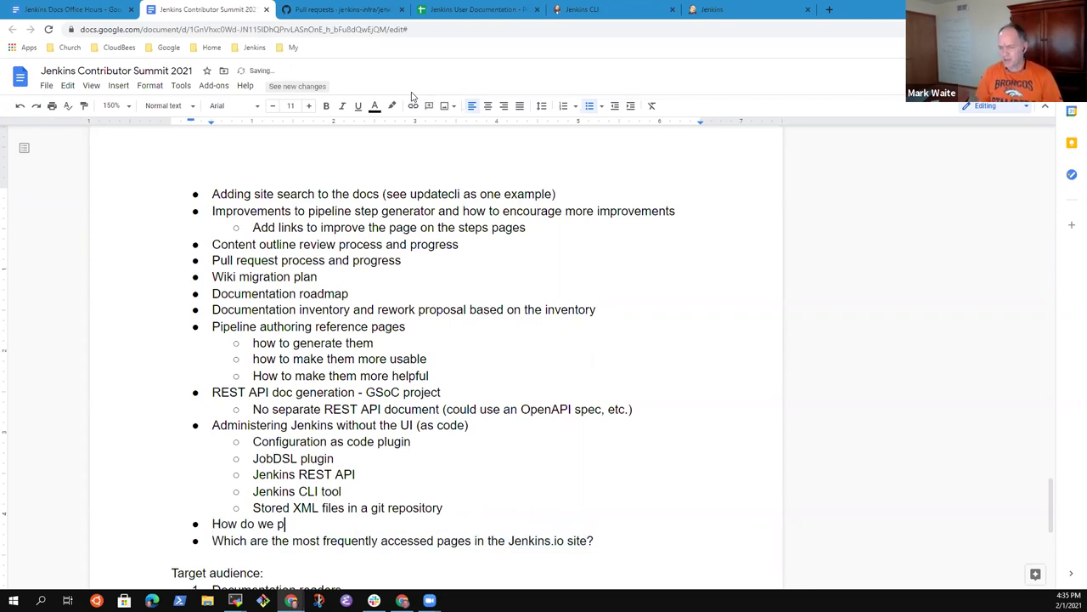
type("rioritized")
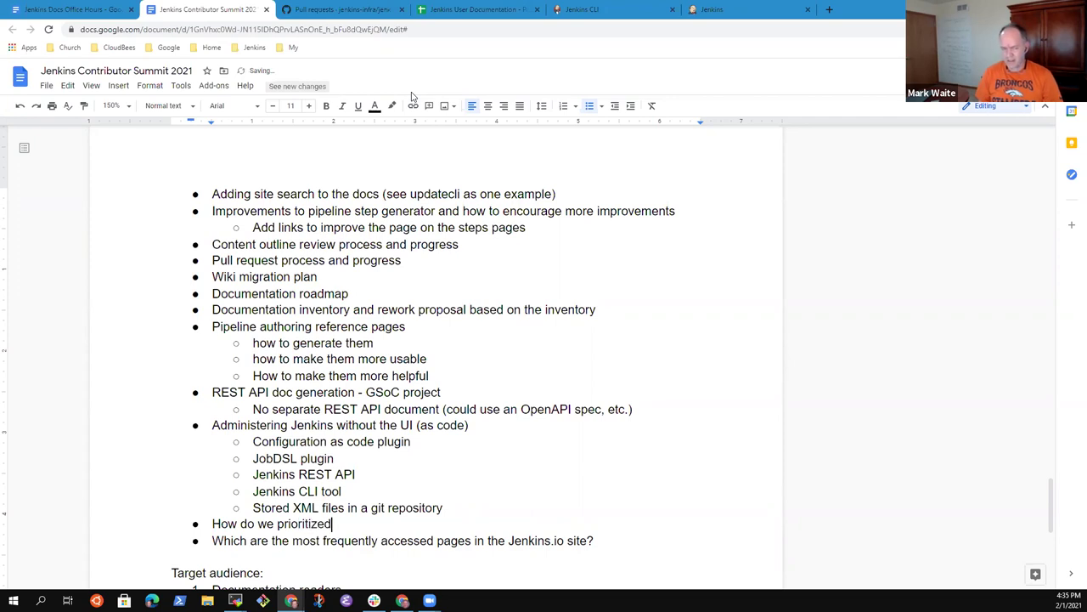
key("BackSpace")
type("where ")
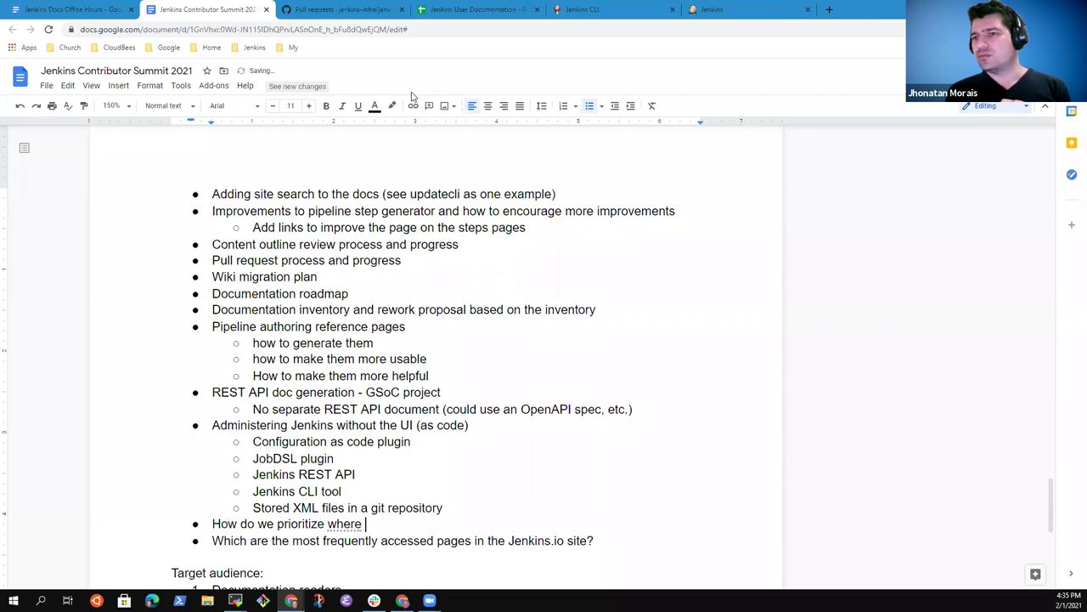
type("to fo")
key("BackSpace")
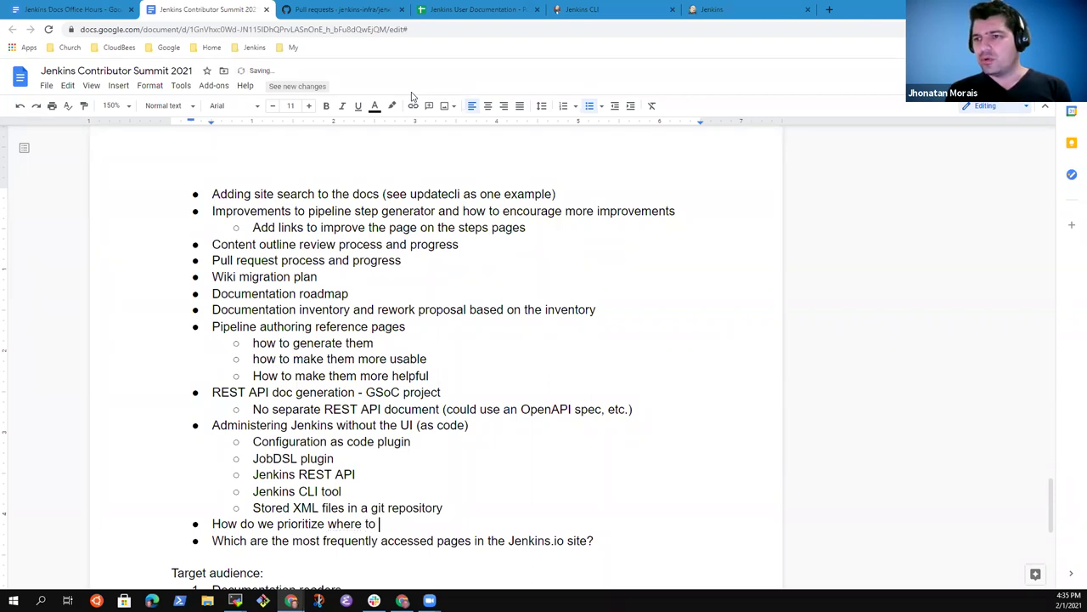
type("focus our efforts first?")
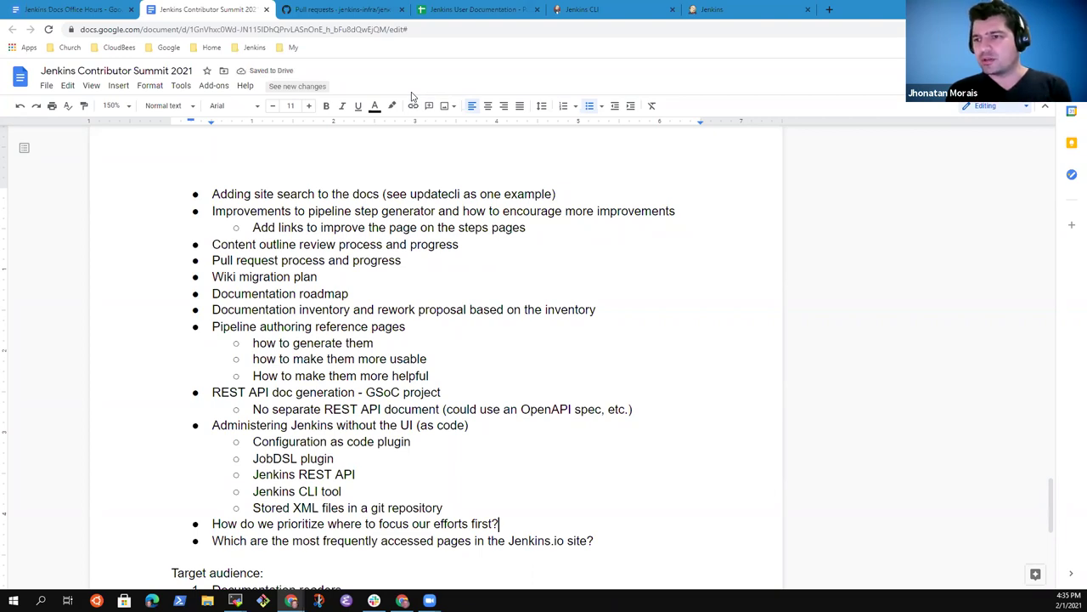
Add a sub-bullet under the prioritization topic reading "Which pages are most frequently accessed?"
key("Return")
key("Tab")
type("Which pages are")
key("BackSpace")
key("BackSpace")
key("BackSpace")
key("BackSpace")
type("are most frequently accessed?")
Add a second sub-bullet under the prioritization topic reading "Which pages most frequently receive requests for improvement?"
key("Return")
type("Which ")
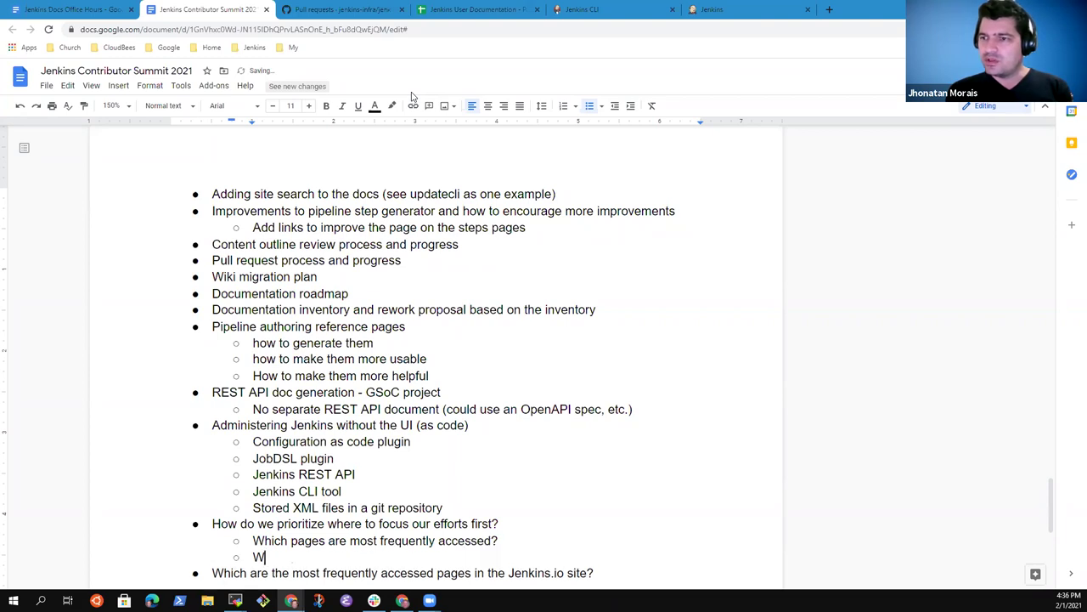
type("pages most frequently receive requests for ")
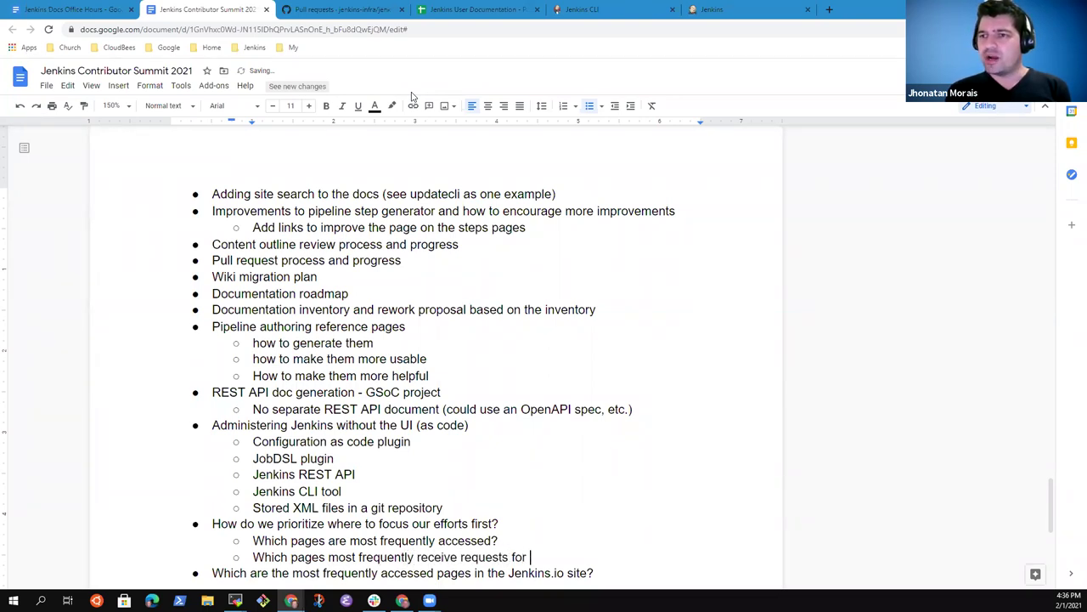
type("improvement")
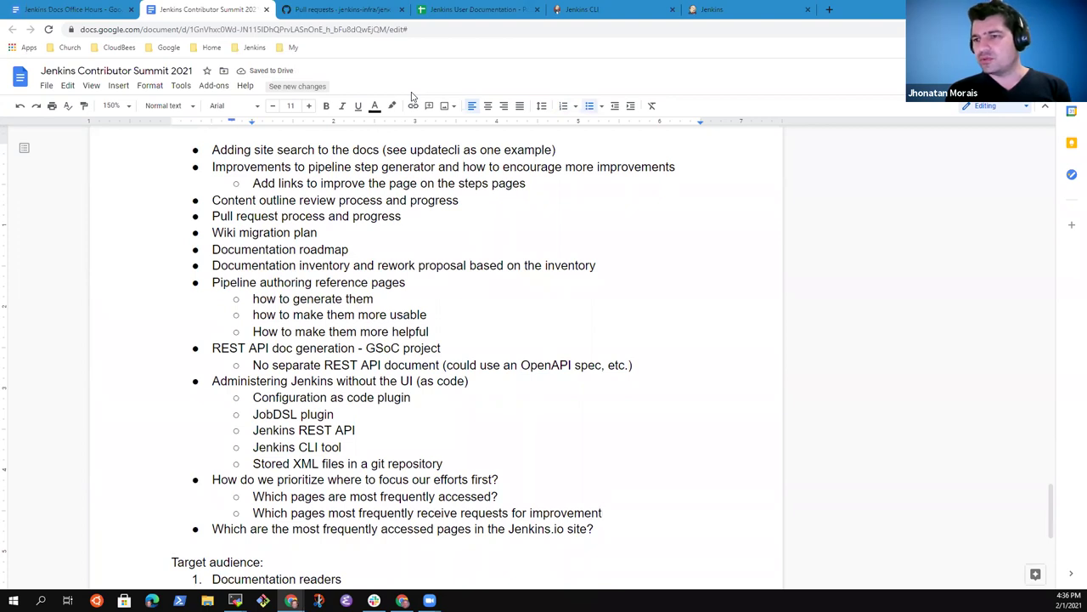
type("?")
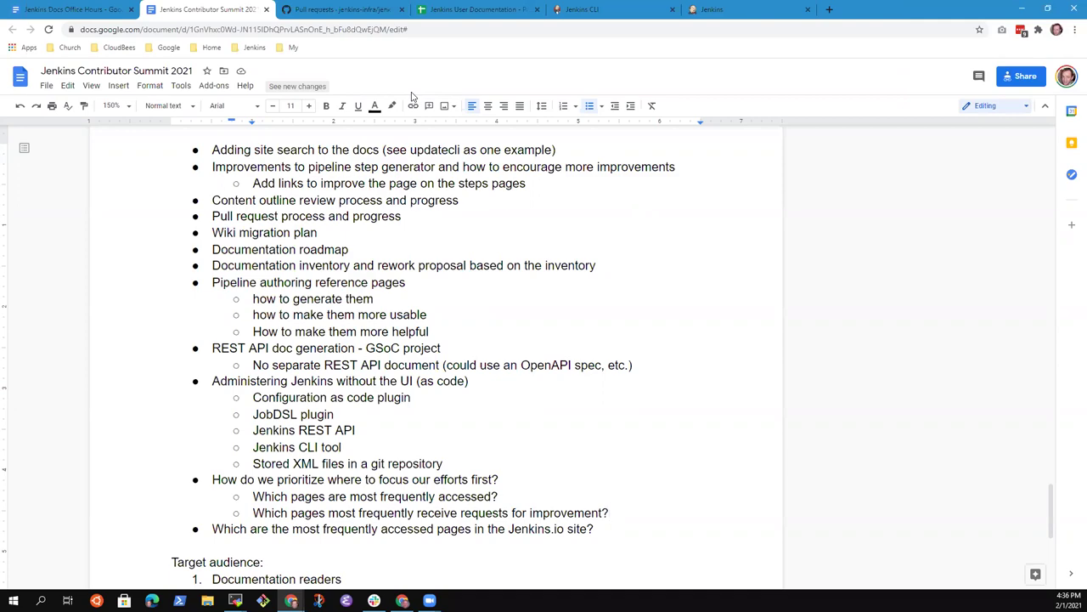
Look back through the summit agenda and the Jenkins Documentation Track's suggested topics down to its target audience list
key("shift+Home")
key("ctrl+z")
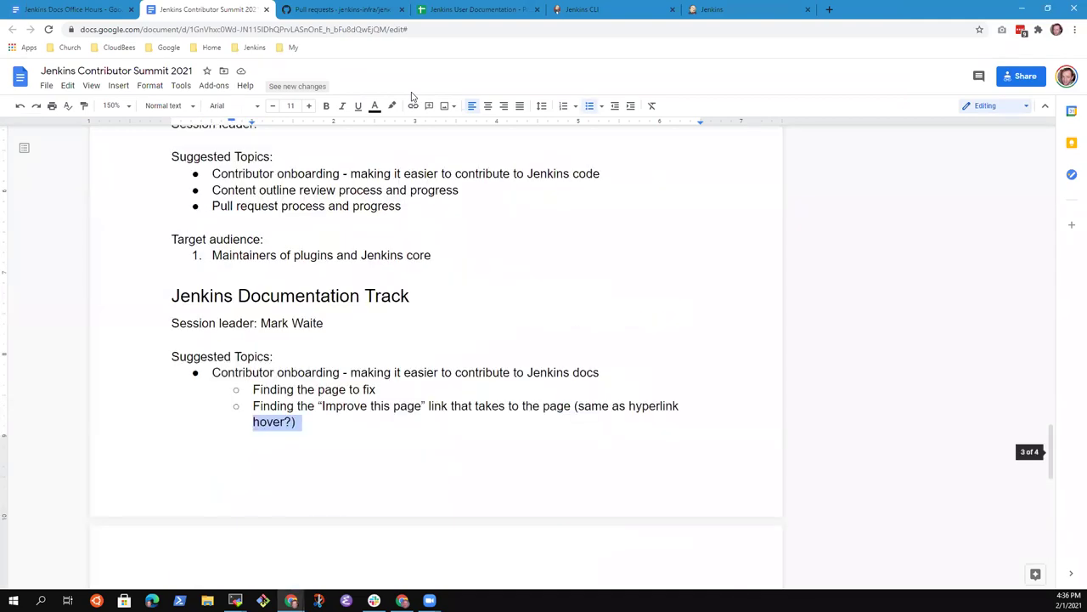
key("ctrl+z")
key("ctrl+z")
key("ctrl+z")
key("ctrl+z")
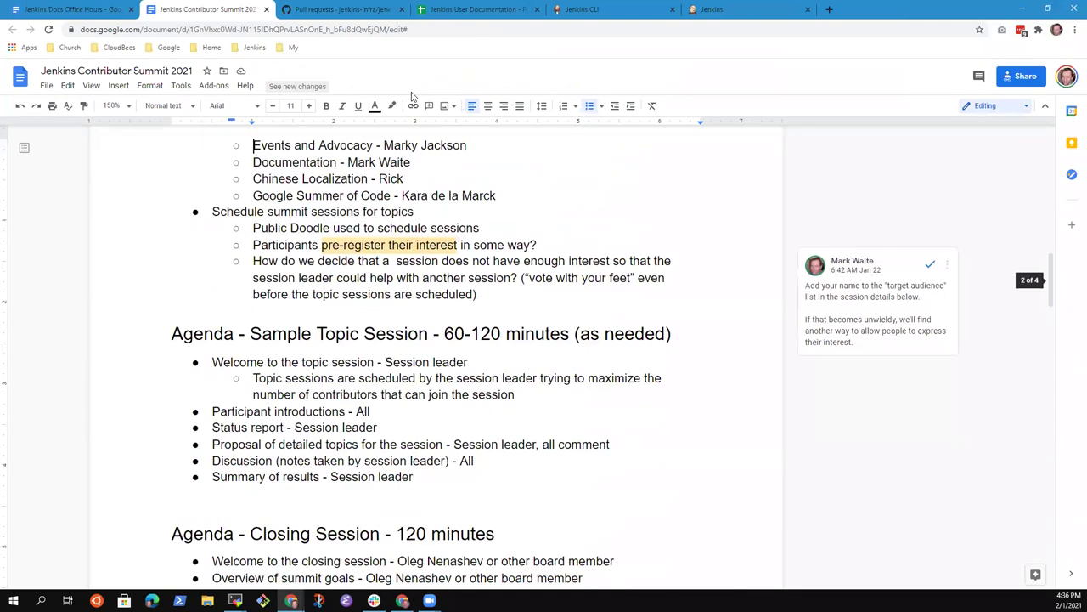
key("Down")
key("Down")
key("Down")
key("Down")
key("Down")
key("Down")
key("Down")
key("Down")
key("Down")
key("Down")
key("Down")
key("Down")
key("Down")
key("Down")
key("Down")
key("Down")
key("Down")
key("Down")
key("Down")
key("Down")
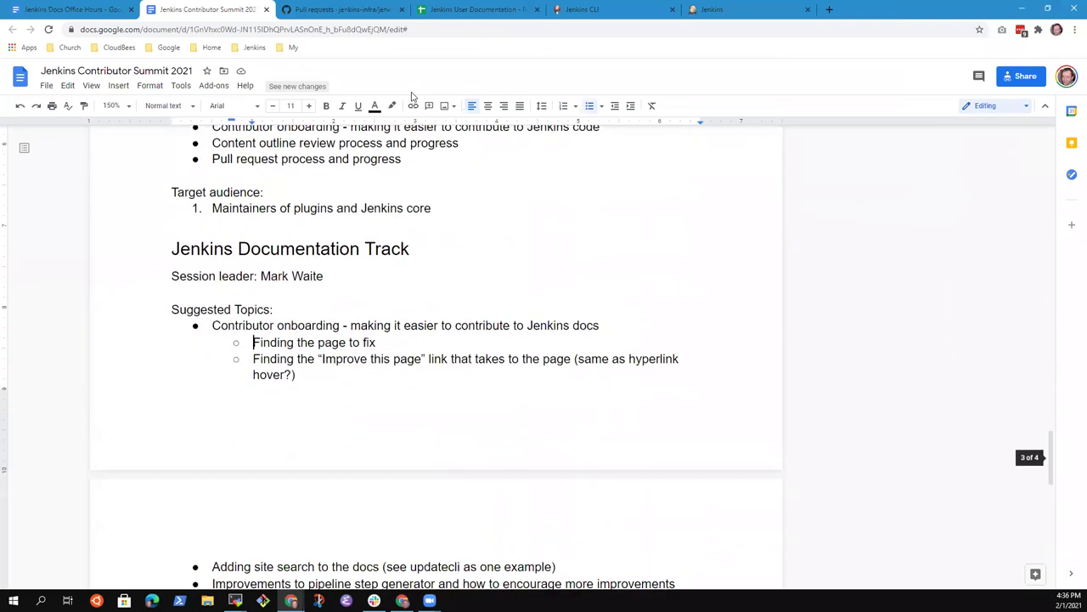
key("Down")
key("Down")
key("Down")
key("Down")
key("Down")
key("Down")
key("Down")
key("Down")
key("Down")
key("Down")
key("Down")
key("Down")
key("Down")
key("Up")
key("Up")
key("Up")
key("Up")
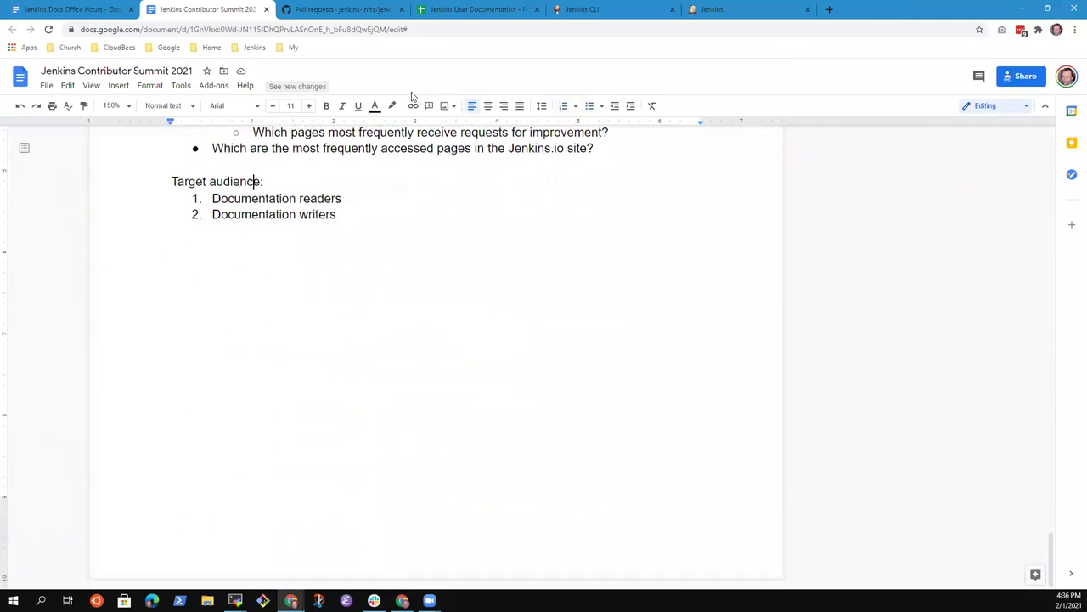
key("Up")
key("Up")
key("Up")
key("Up")
key("Up")
key("Up")
key("Up")
key("Up")
key("Up")
key("Up")
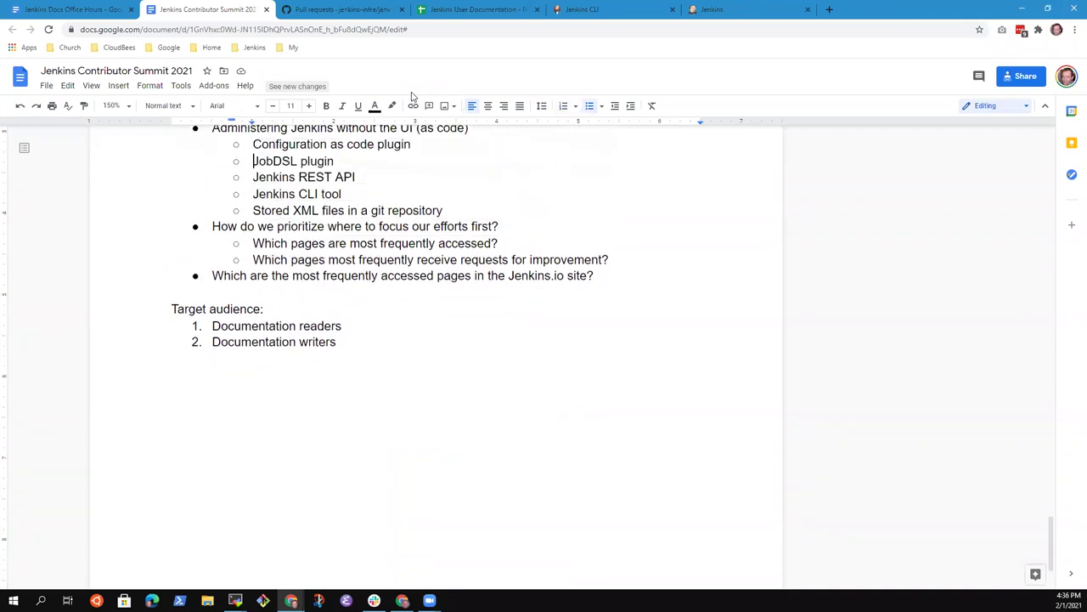
key("Up")
key("Up")
key("Up")
key("Up")
key("Up")
key("Up")
key("Up")
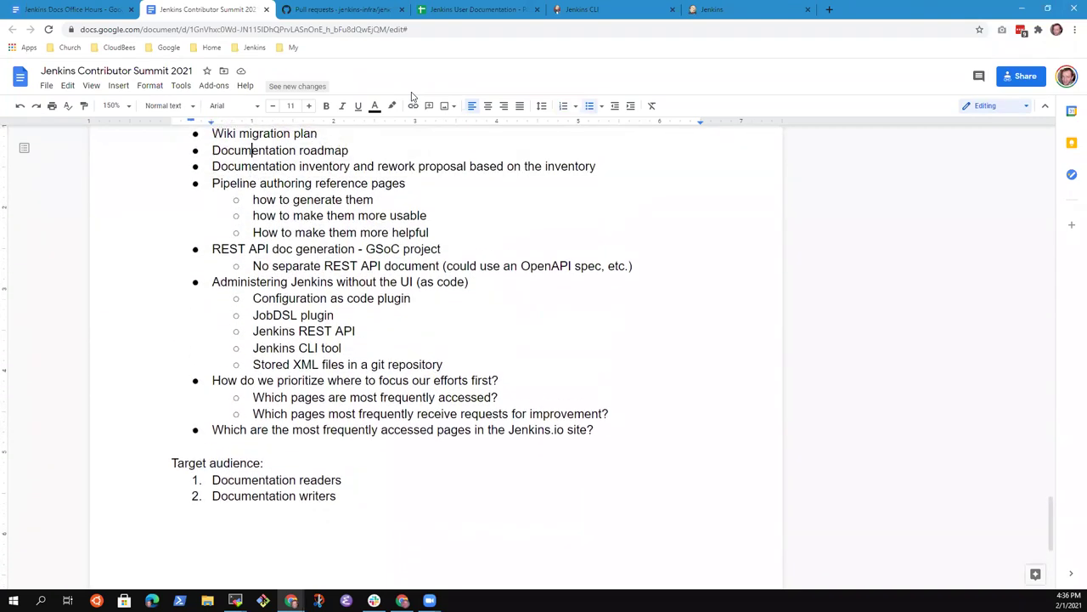
key("Up")
key("Up")
Cut the suggested topics from "Pipeline authoring reference pages" through the question about the most frequently accessed Jenkins.io pages out of the summit document
key("Down")
key("Down")
key("Down")
key("Down")
key("Down")
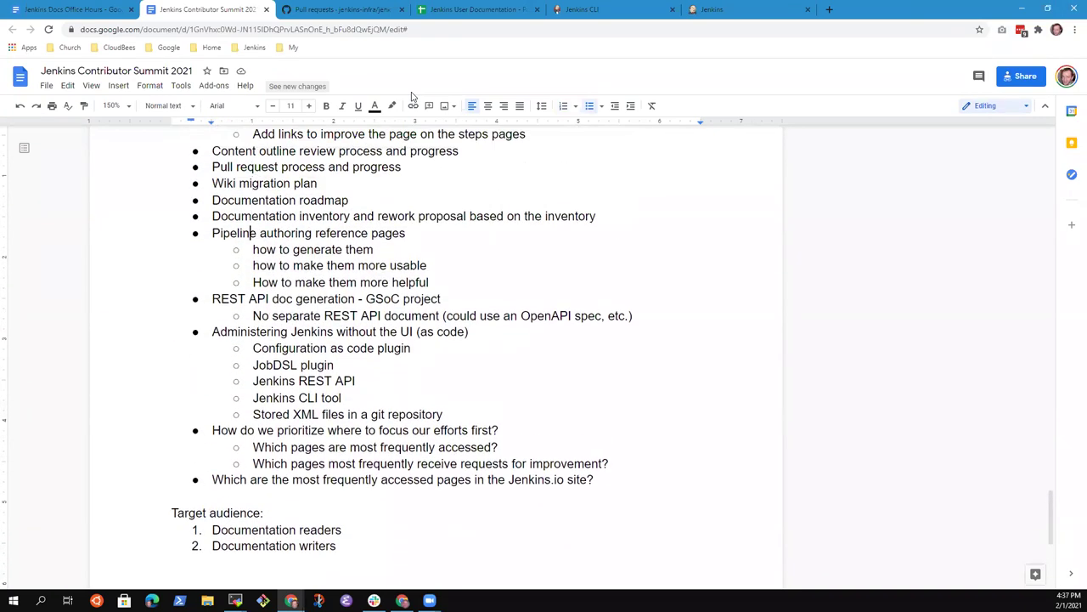
key("shift+Down")
key("shift+Down")
key("shift+Down")
key("shift+Down")
key("shift+Down")
key("shift+Down")
key("shift+Down")
key("shift+Down")
key("shift+Down")
key("shift+Down")
key("shift+Down")
key("shift+Down")
key("shift+Down")
key("shift+Down")
key("shift+Down")
key("shift+Down")
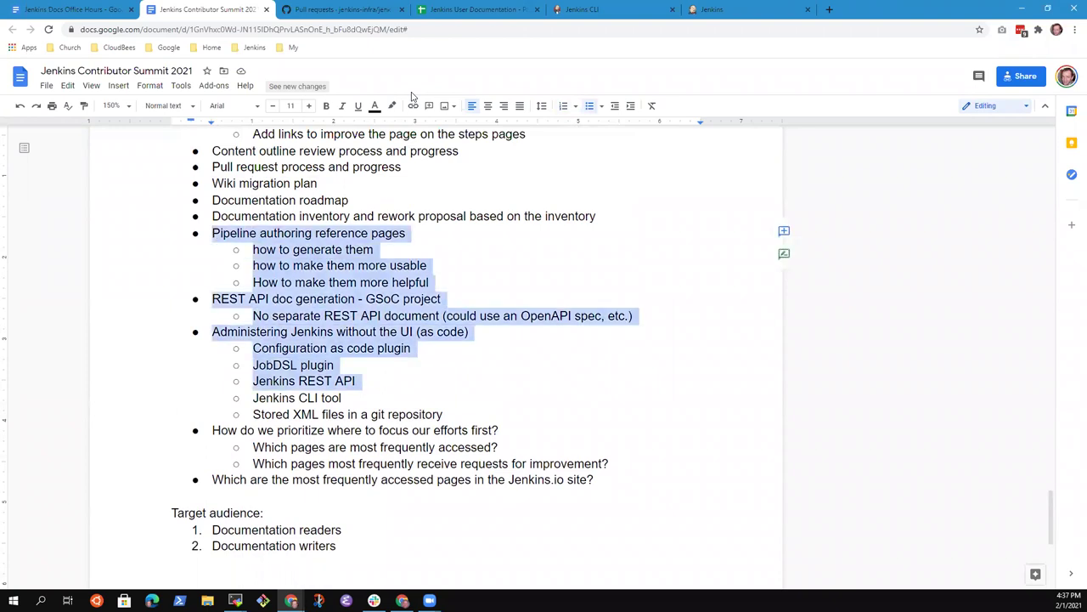
key("shift+Left")
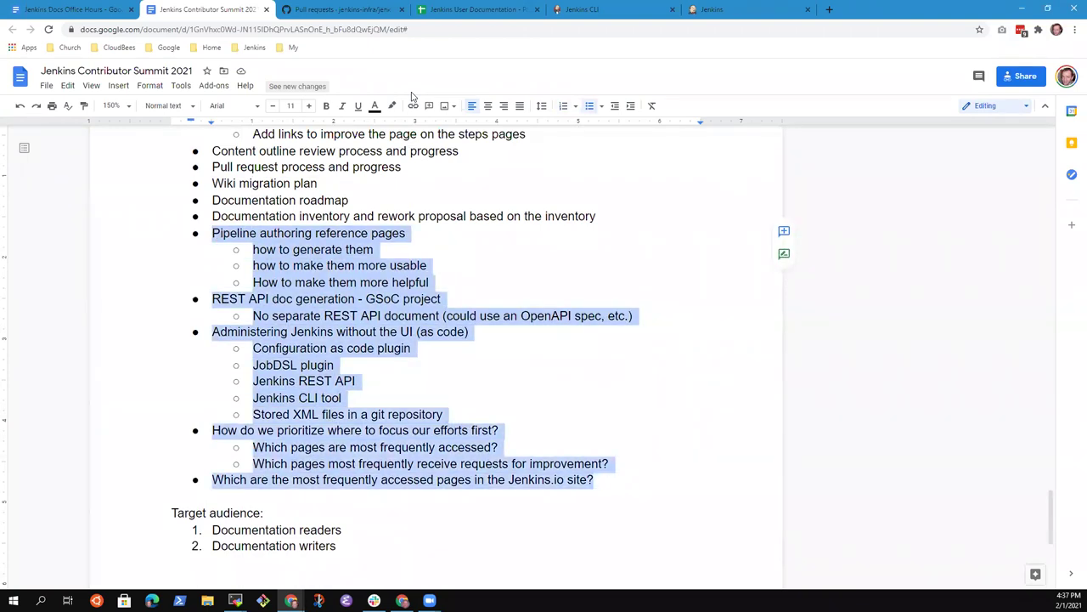
key("shift+Right")
key("ctrl+x")
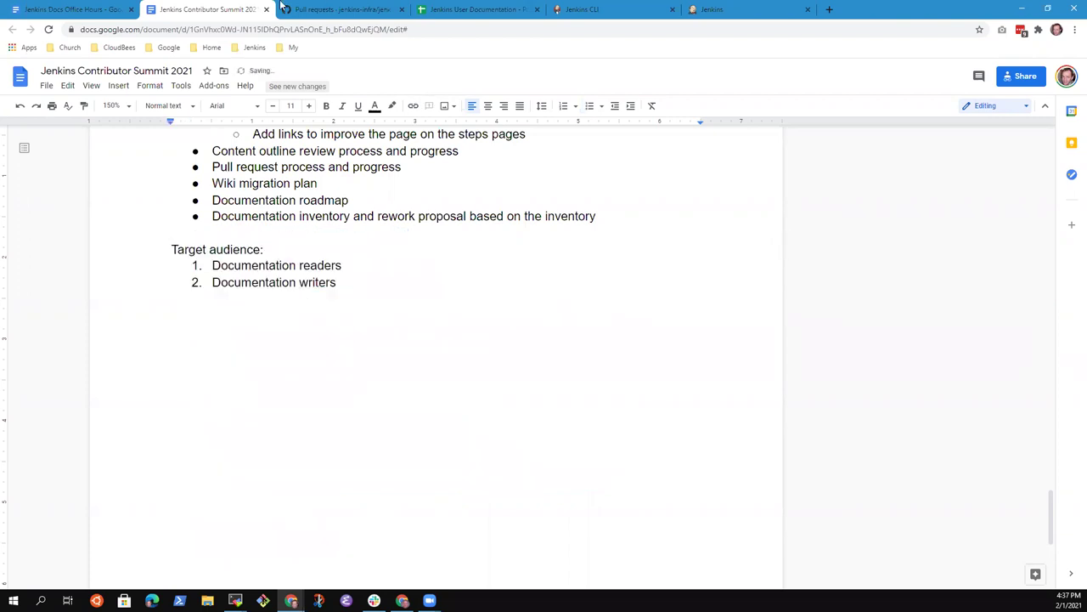
Paste the cut topics into the Jenkins Docs Office Hours document as sub-bullets ending the Contributor Summit Docs track preparation section
left_click(92, 9)
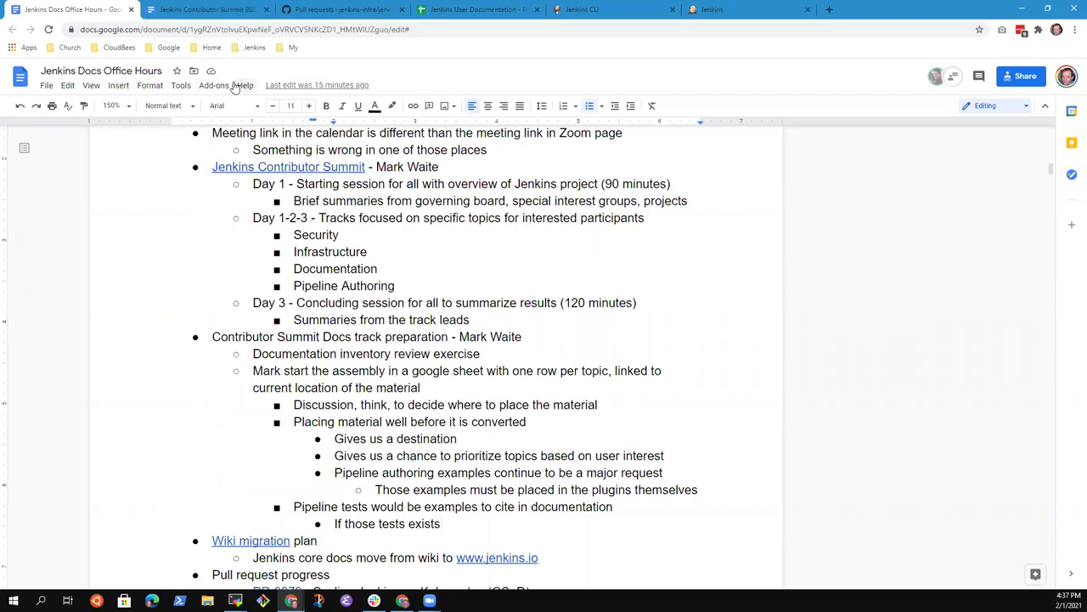
key("Return")
key("shift+Tab")
key("shift+Tab")
key("ctrl+v")
Review the pasted topics and their nesting within the docs track preparation section, down to the pull request progress item
key("Up")
key("Up")
key("Up")
key("Up")
key("Up")
key("Up")
key("Up")
key("Up")
key("Up")
key("Up")
key("Up")
key("Up")
key("Up")
key("Up")
key("Up")
key("Up")
key("Up")
key("Up")
key("Up")
key("Up")
key("Up")
key("Up")
key("Up")
key("Up")
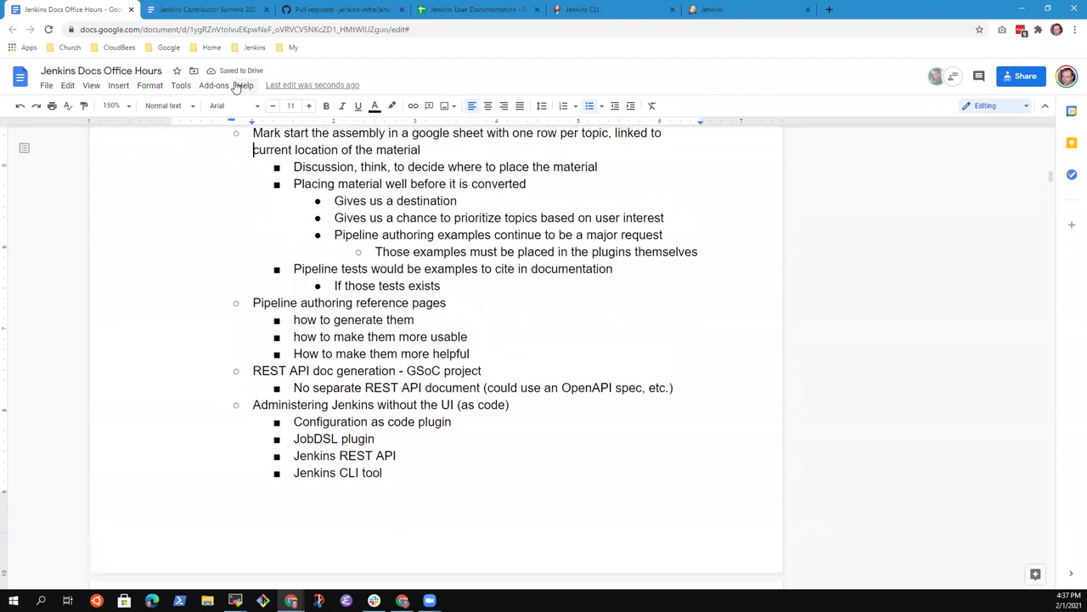
key("Down")
key("Down")
key("Down")
key("Down")
key("Down")
key("Down")
key("Down")
key("Down")
key("Down")
key("Down")
key("Down")
key("Down")
key("Down")
key("Down")
key("Down")
key("Down")
key("Down")
key("Down")
key("Down")
key("Down")
key("Up")
key("Up")
key("Up")
key("Up")
key("Up")
key("Up")
key("Up")
key("Up")
key("Up")
key("Up")
key("Up")
key("Up")
key("Up")
key("Up")
key("Up")
key("Down")
key("End")
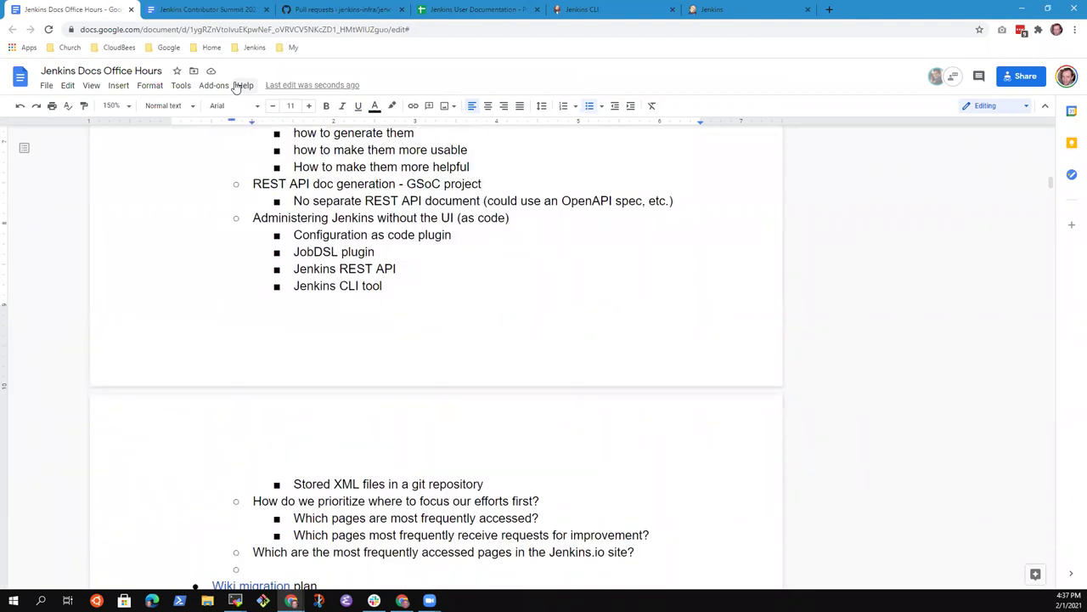
key("Up")
key("Up")
key("Up")
key("Up")
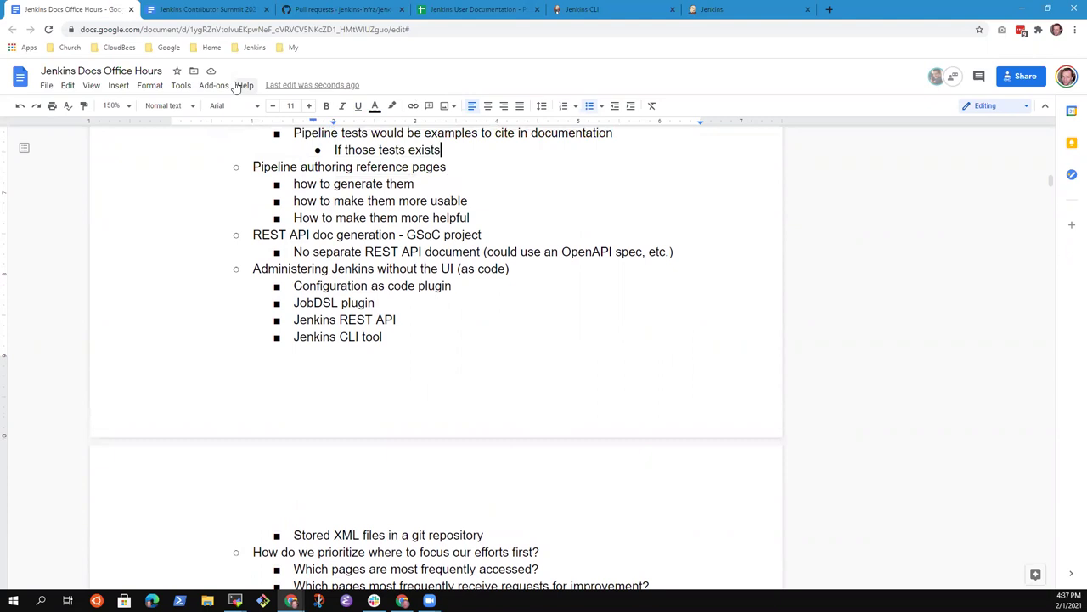
key("Home")
key("Down")
key("Down")
key("Down")
key("Down")
key("Down")
key("Down")
key("Down")
key("Down")
key("Down")
key("Down")
key("Down")
key("Down")
key("Down")
key("Down")
key("Down")
key("Down")
key("Down")
key("Down")
key("Down")
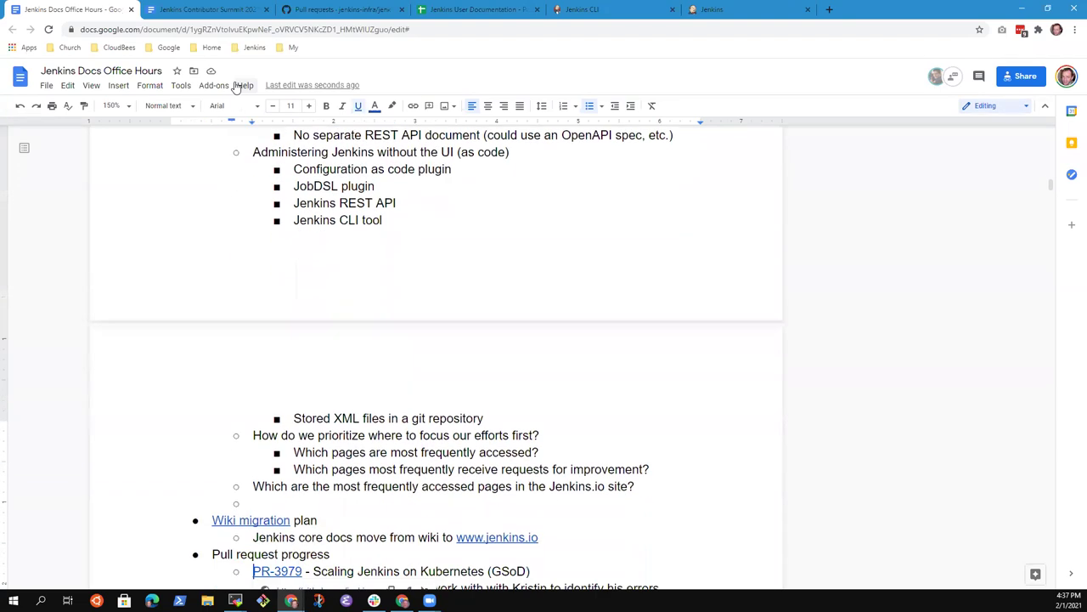
Start a nested note under "Which pages are most frequently accessed?" naming the contributor who has data on it
key("Up")
key("Up")
key("Up")
key("Up")
key("Up")
key("Up")
key("Up")
key("Up")
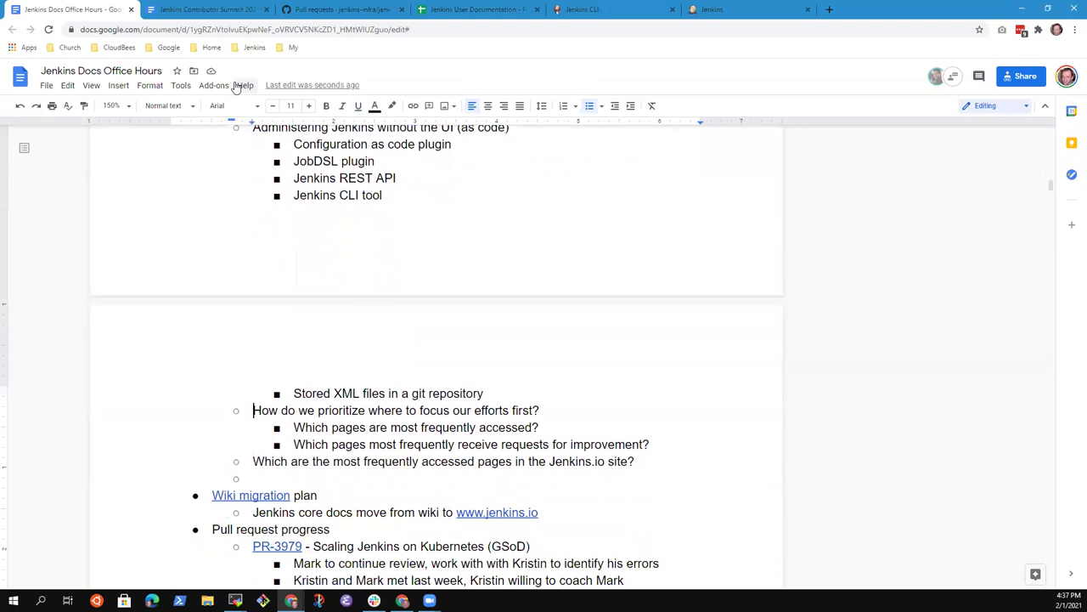
key("shift+End")
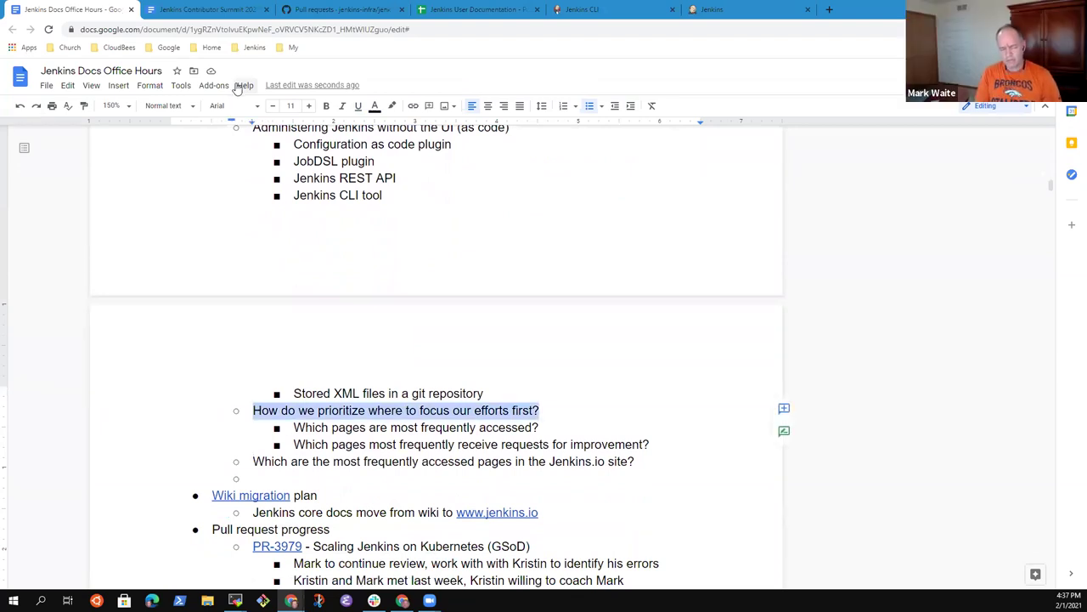
key("Down")
key("Down")
key("Up")
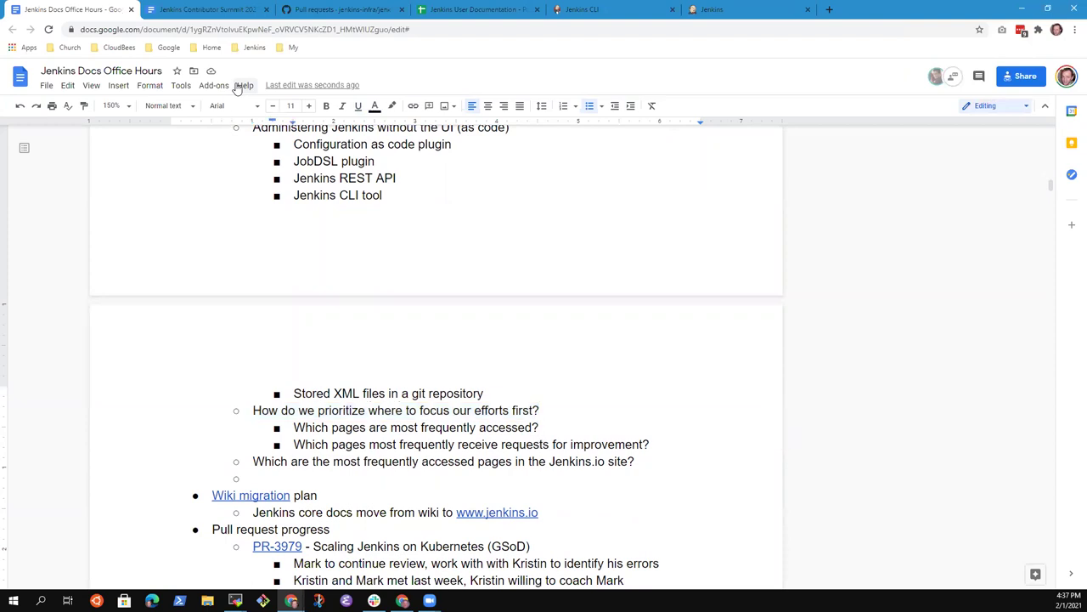
key("Return")
key("Tab")
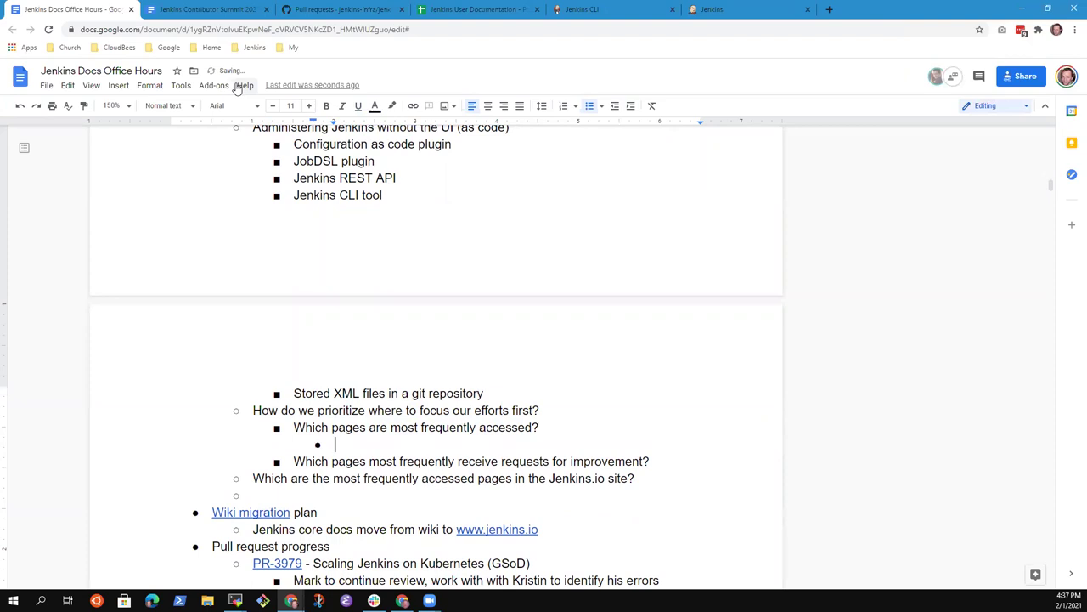
type("Gavin Mogan has data ")
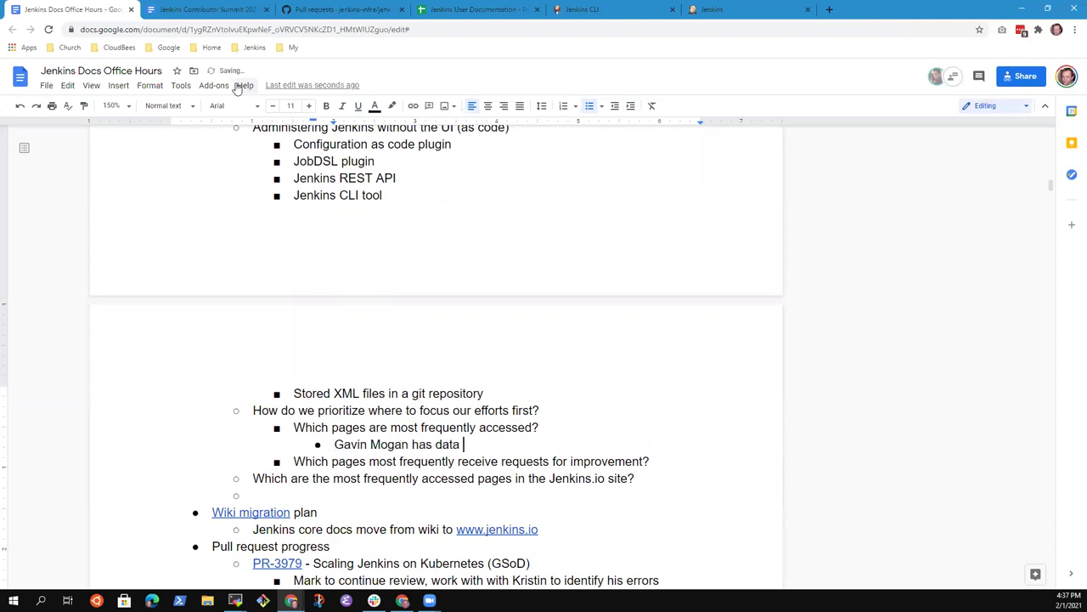
type("on")
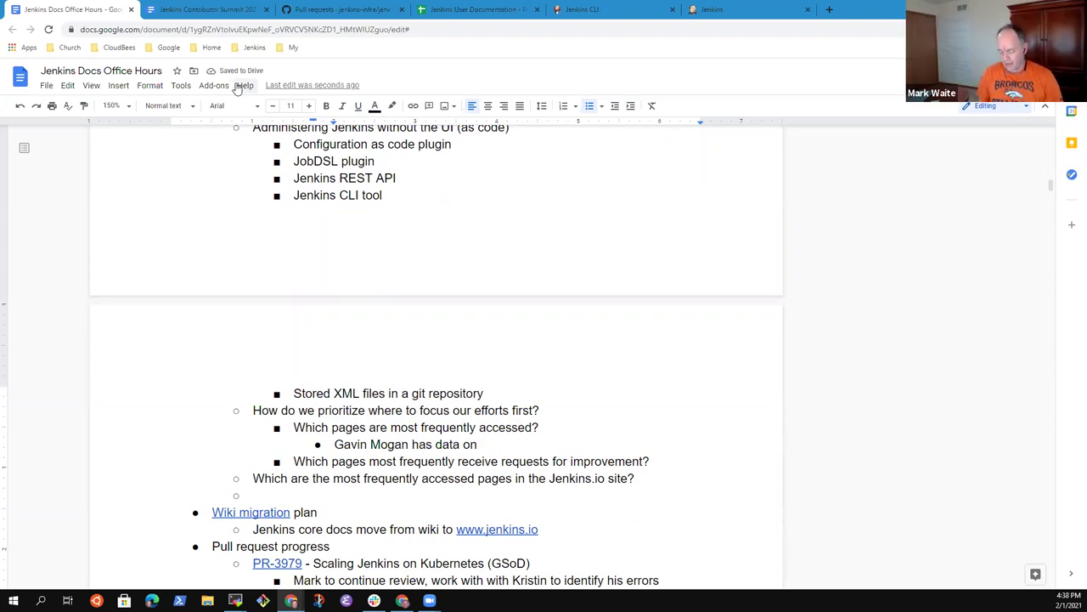
Remove the unfinished contributor data note and its empty bullet
key("shift+Home")
key("BackSpace")
key("BackSpace")
key("BackSpace")
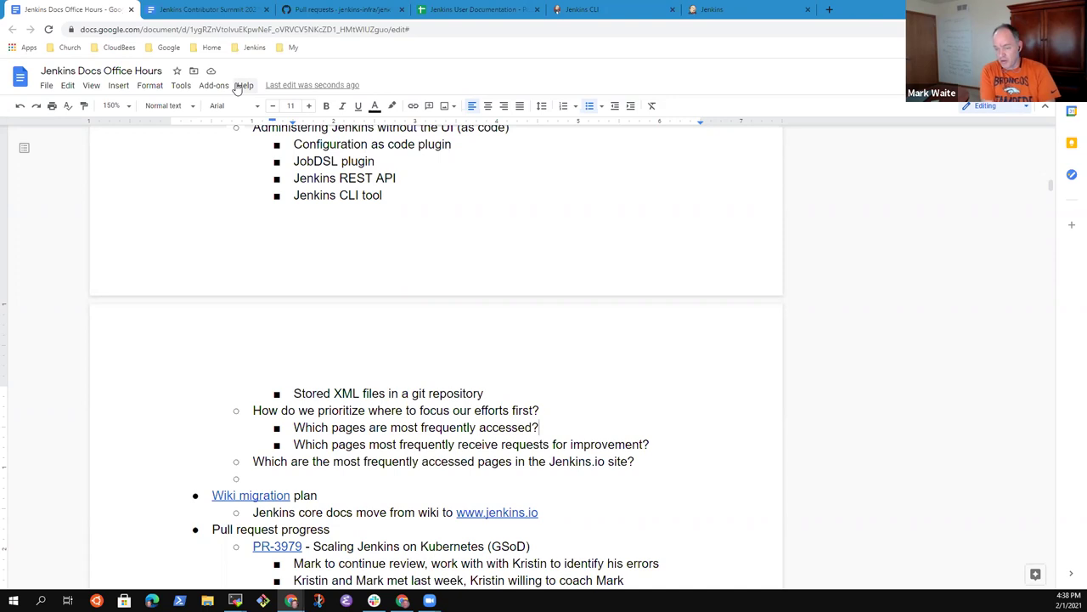
key("shift+Home")
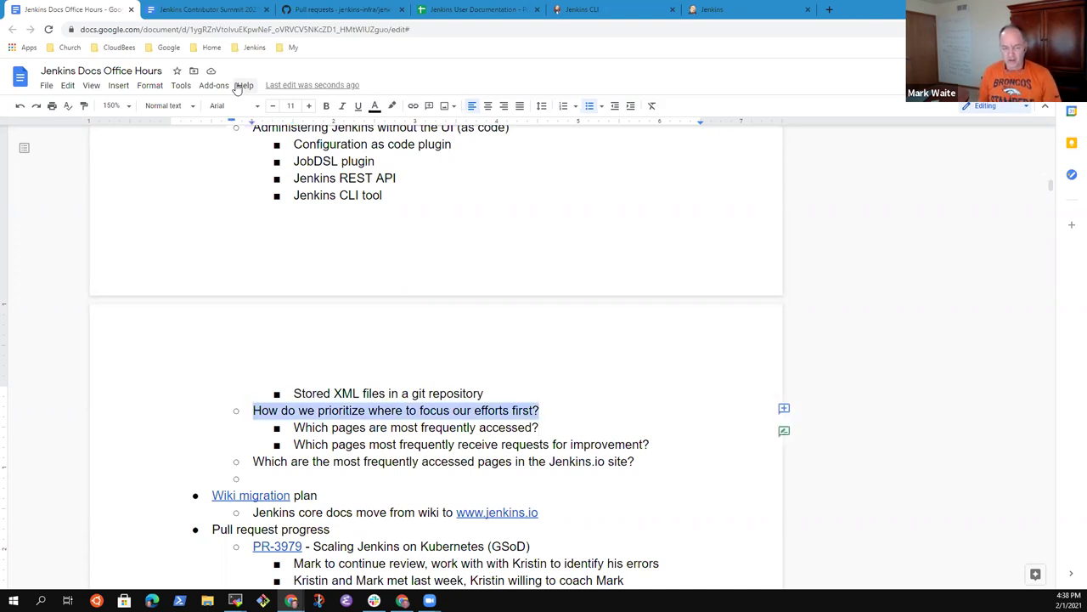
key("Down")
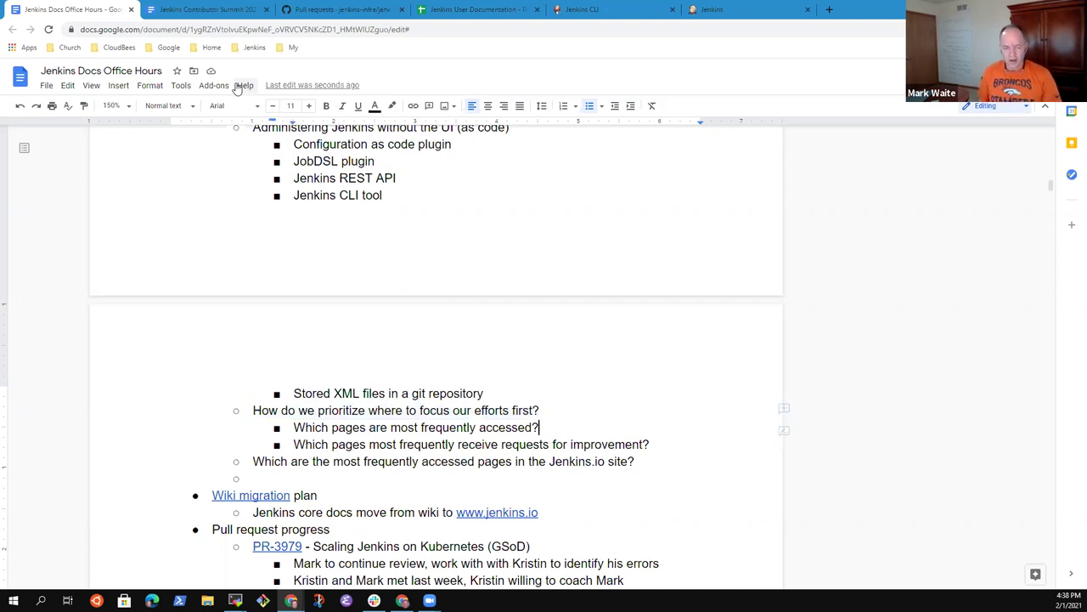
key("shift+Home")
key("BackSpace")
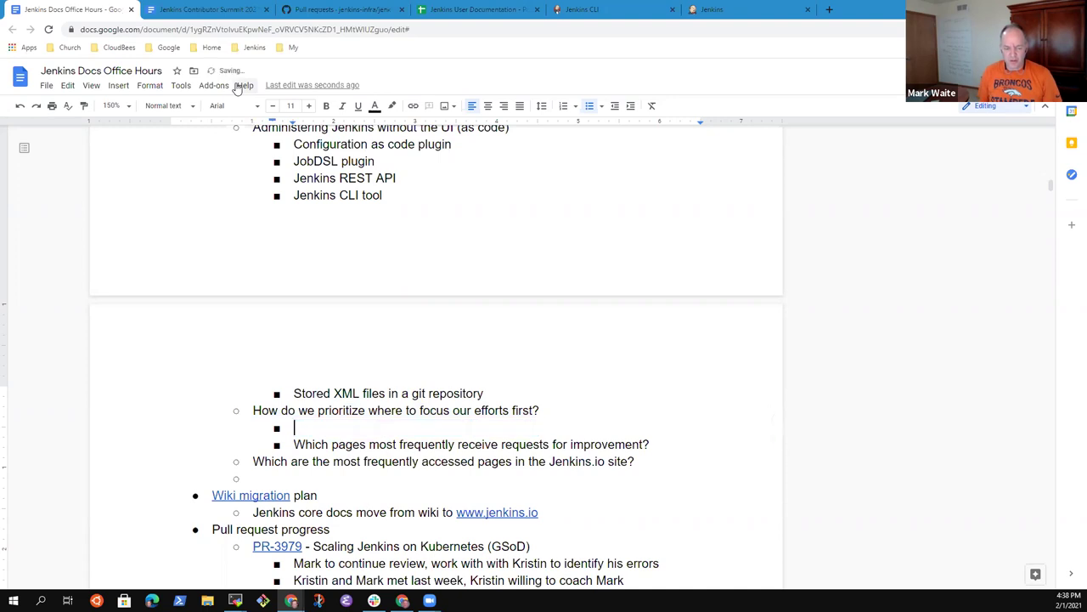
key("ctrl+z")
key("Up")
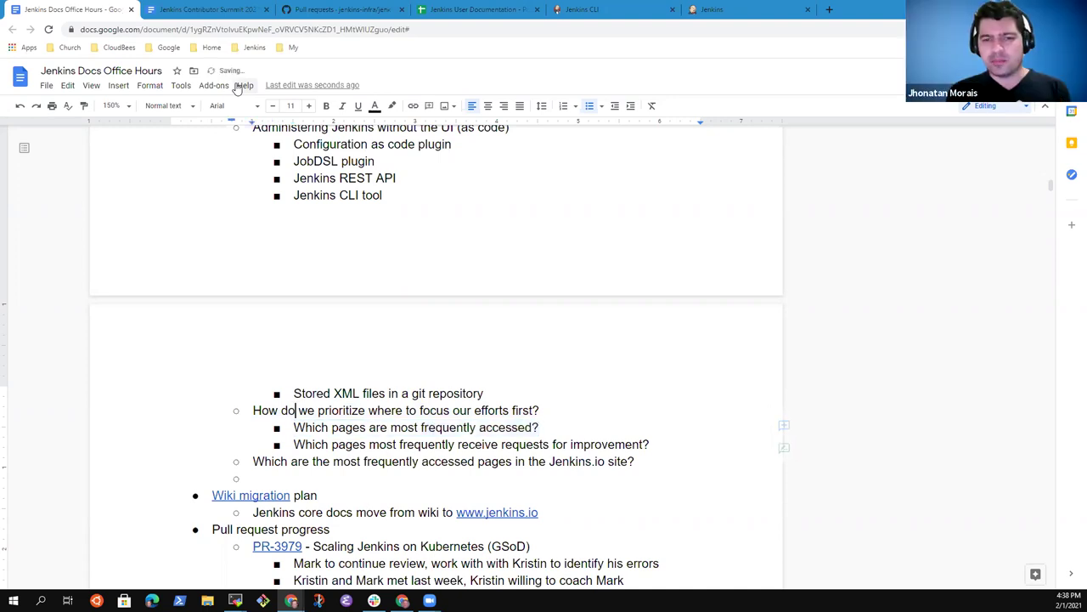
Extend the question about prioritizing our efforts so that it ends with "first in pipeline authoring?"
key("End")
key("shift+Home")
key("Left")
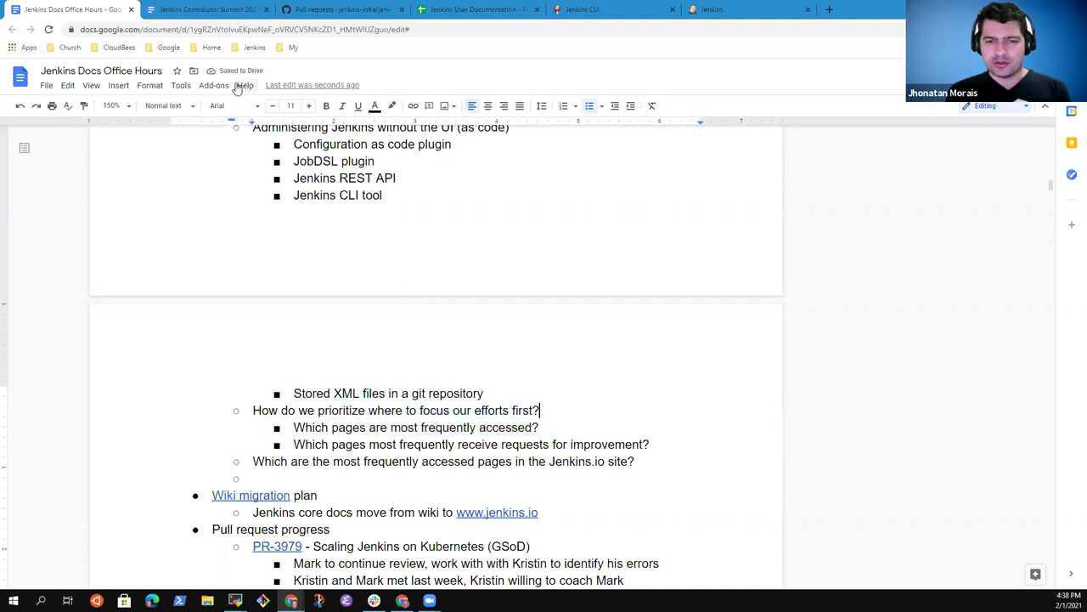
key("Left")
type("in pieli")
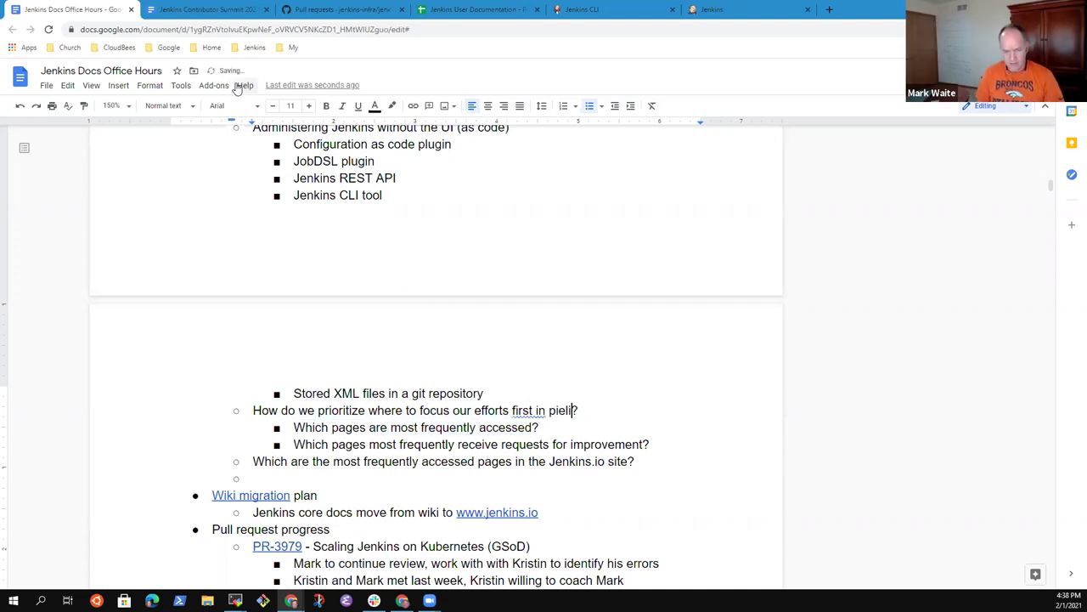
key("ctrl+BackSpace")
type("pipelin")
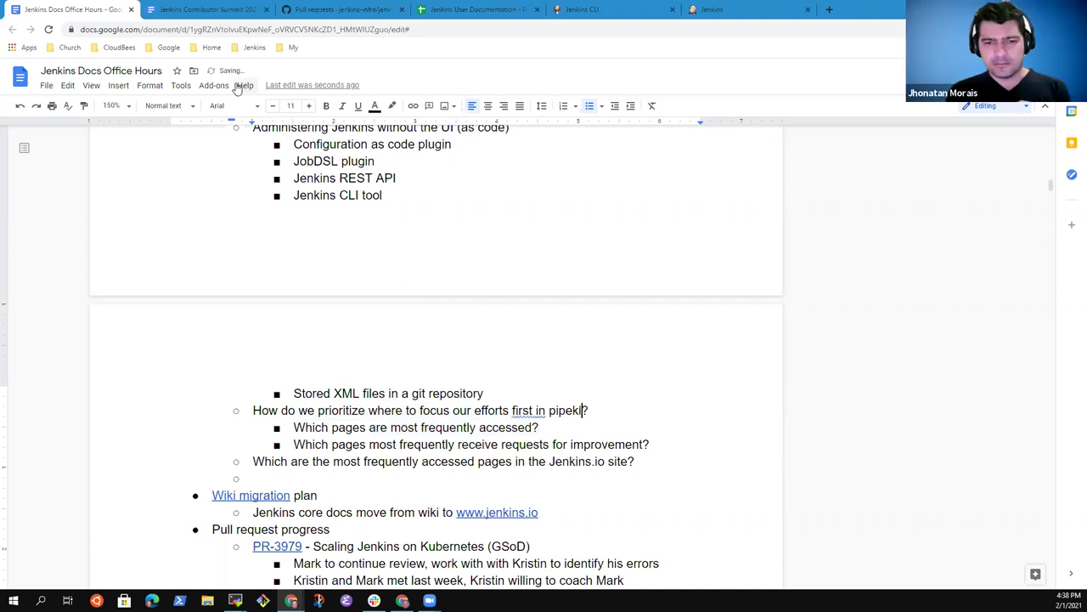
type("e authoring")
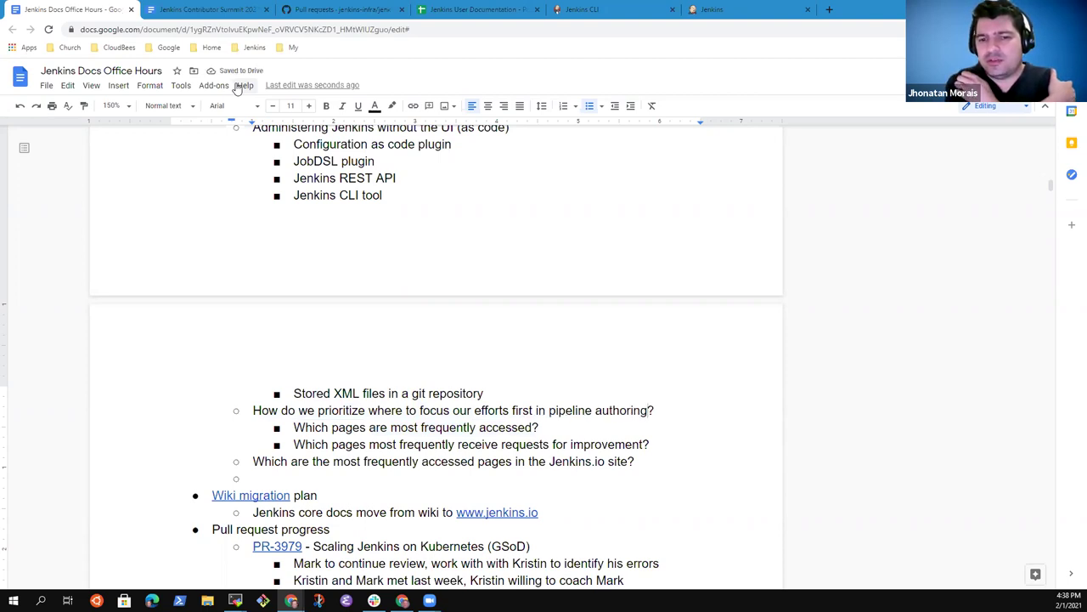
Delete the two page-frequency sub-bullets under the prioritization question, keeping one empty sub-bullet
key("shift+Down")
key("shift+Down")
key("shift+Left")
key("shift+Left")
key("shift+Left")
key("shift+Left")
key("shift+Left")
key("shift+Left")
key("BackSpace")
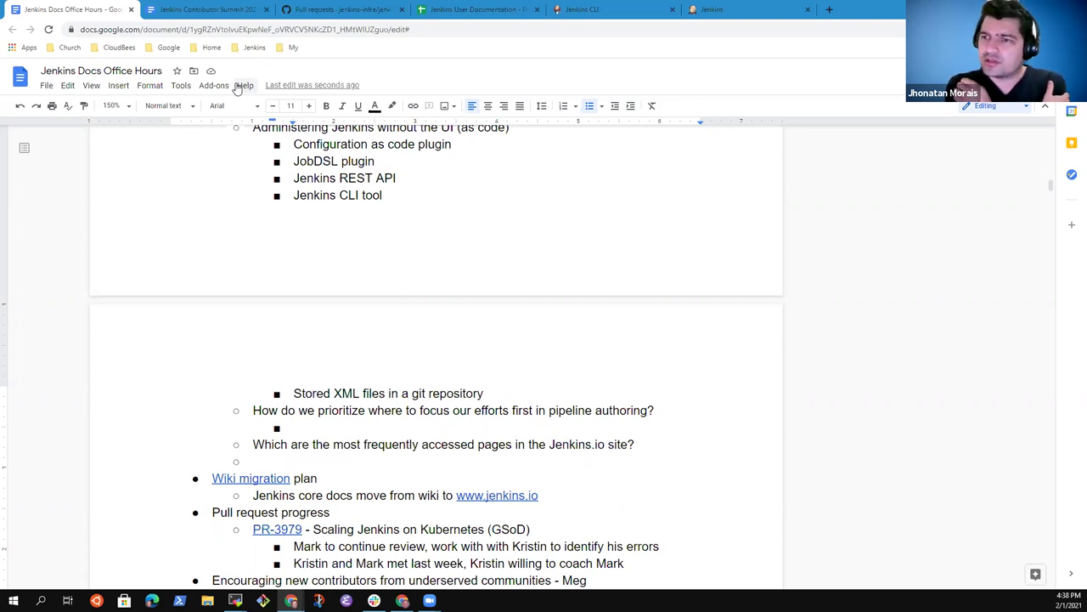
Write "What types of pipeline processes are most commonly created" in the empty sub-bullet under the prioritization question
type("What ")
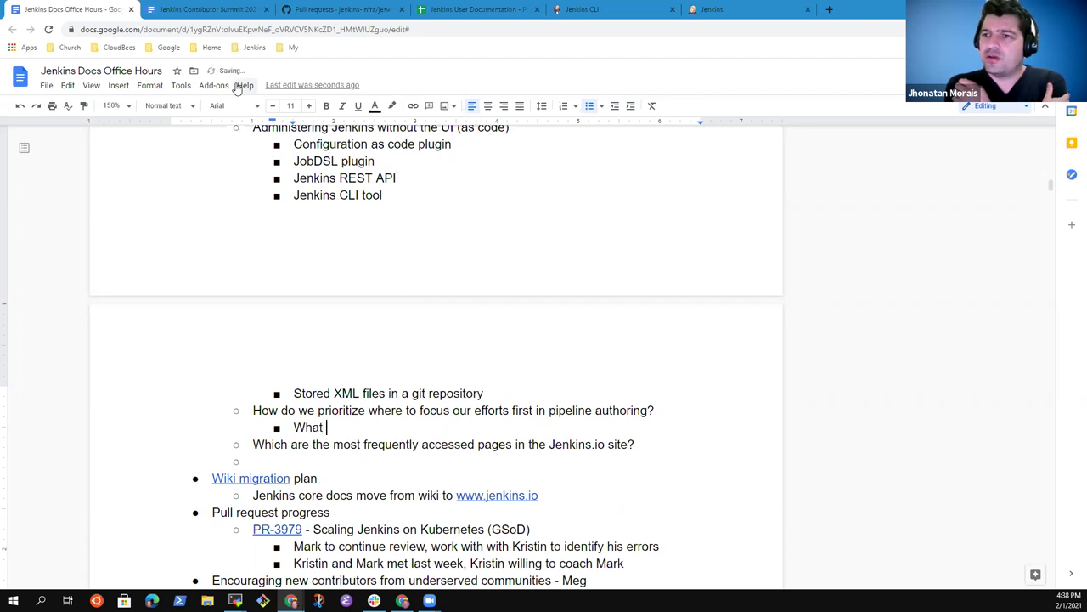
type("types of ")
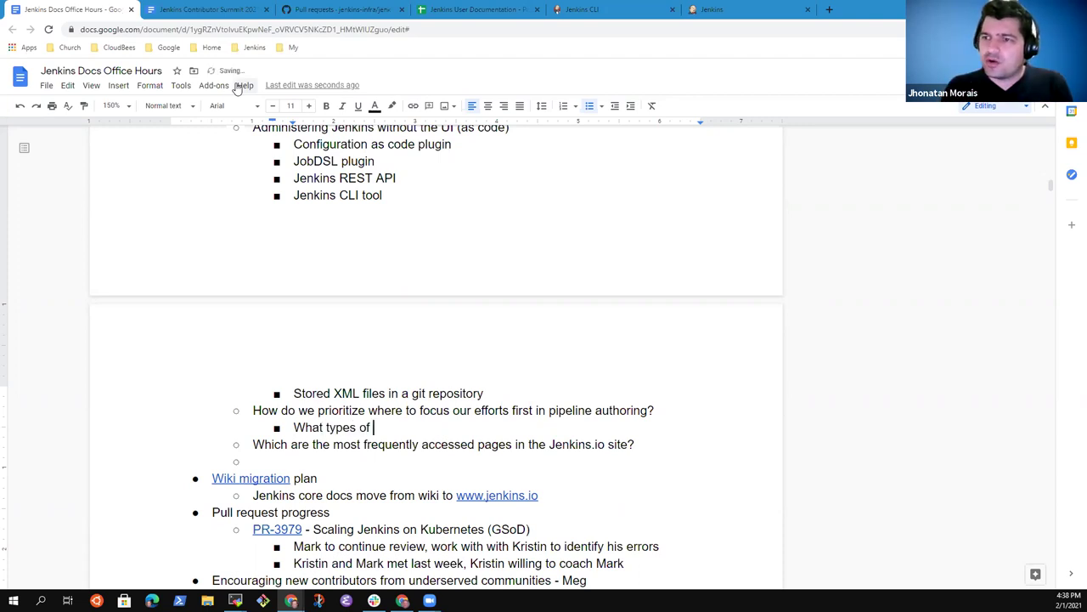
type("pipeline proce")
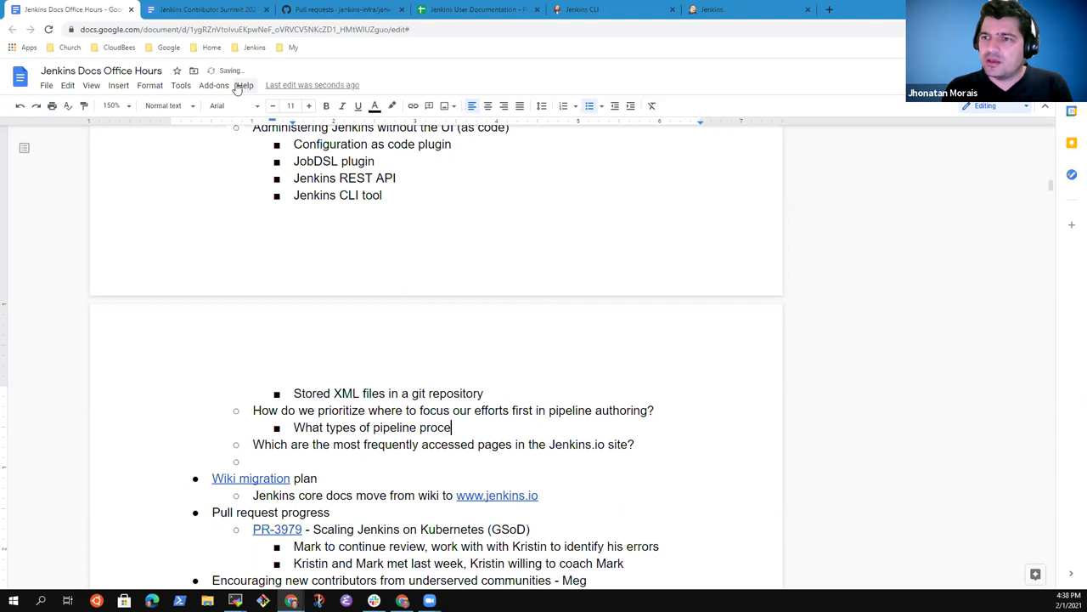
type("sses are")
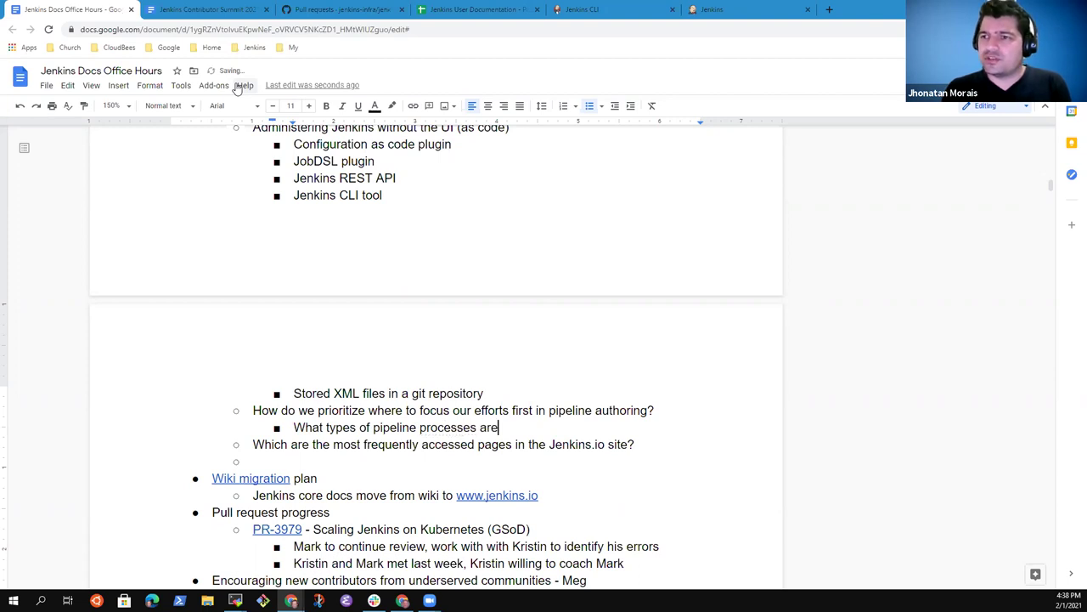
type(" most common")
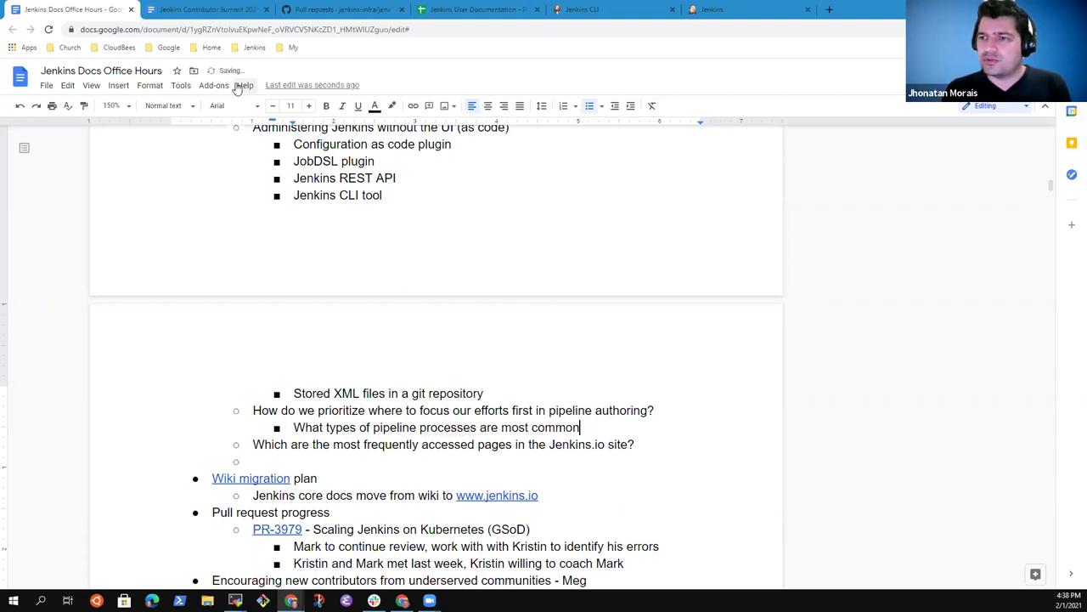
type("ly")
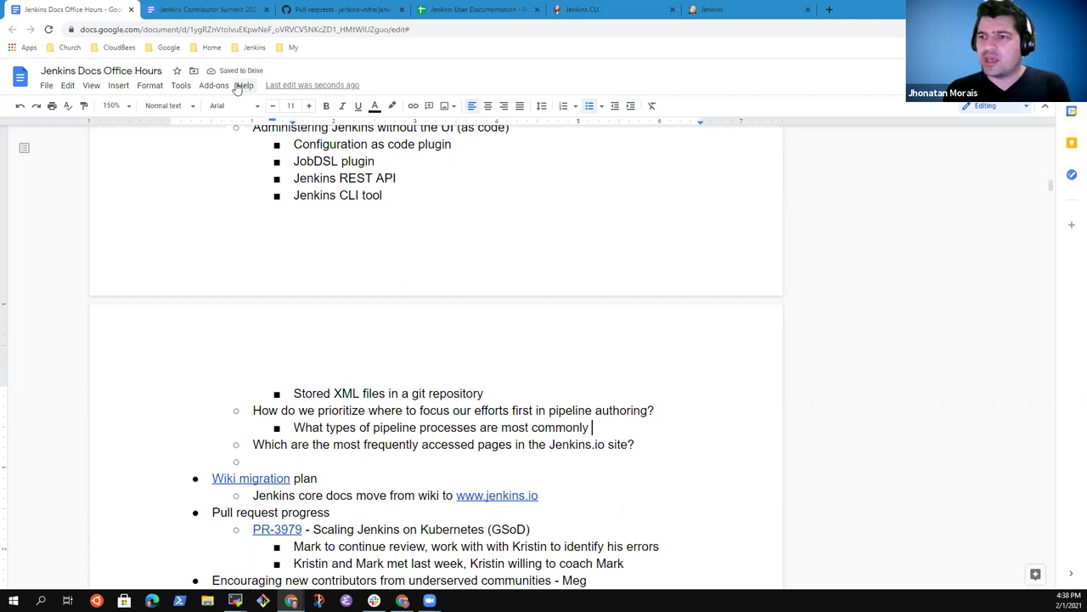
type(" created")
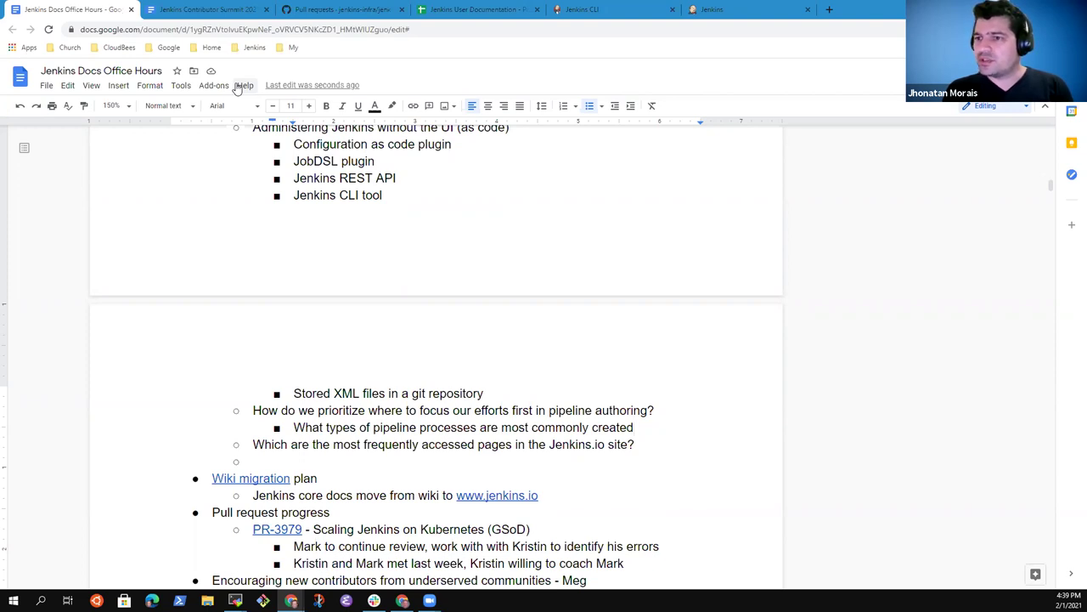
Add an empty nested bullet under the pipeline processes line and end that line with a question mark
key("Return")
key("Tab")
key("Up")
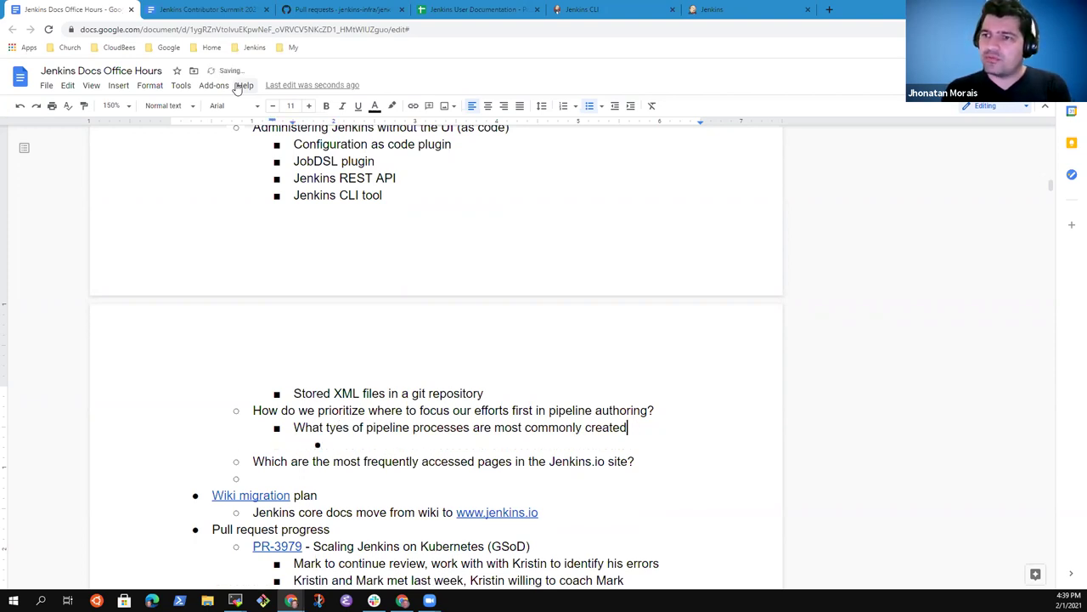
key("End")
type("?")
key("Down")
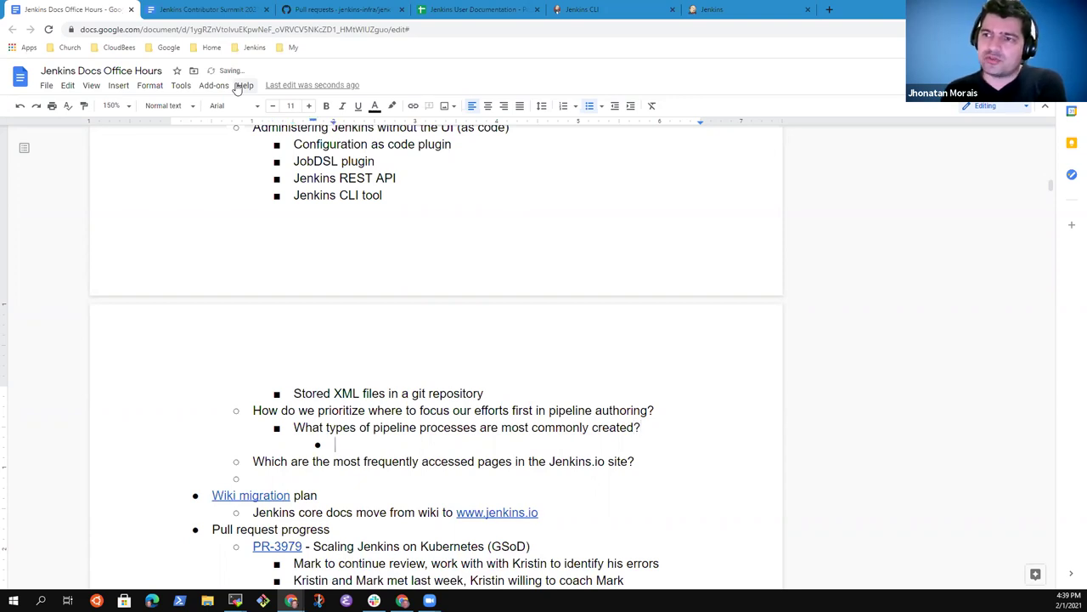
Write "Focus on the user activity they are performing, not the Jenkins effort" in the nested bullet
type("Focus on t")
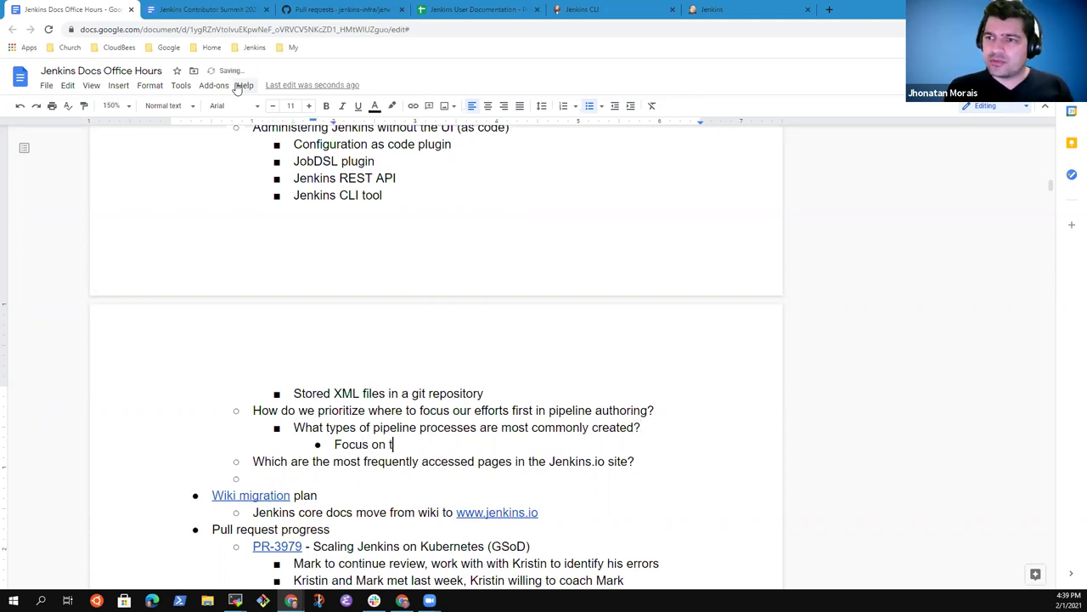
type("he user ")
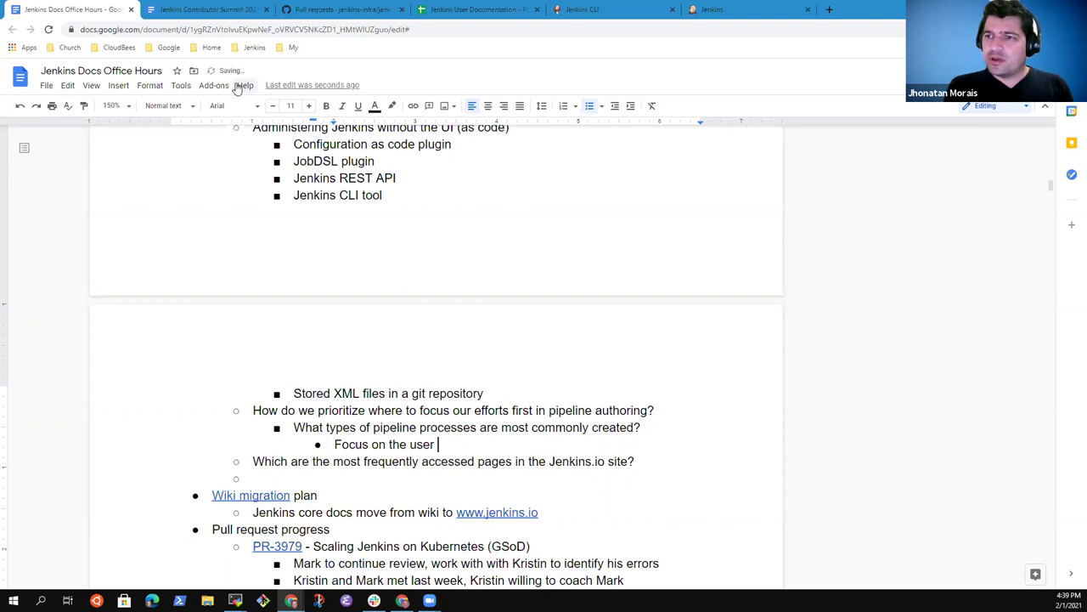
type("actio")
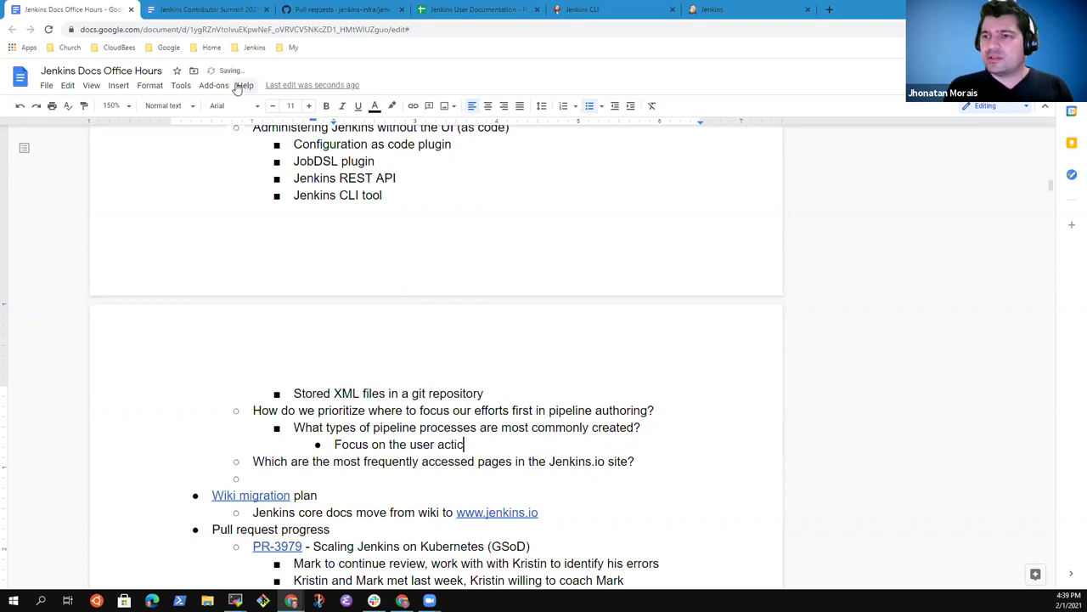
key("BackSpace")
type("vity ")
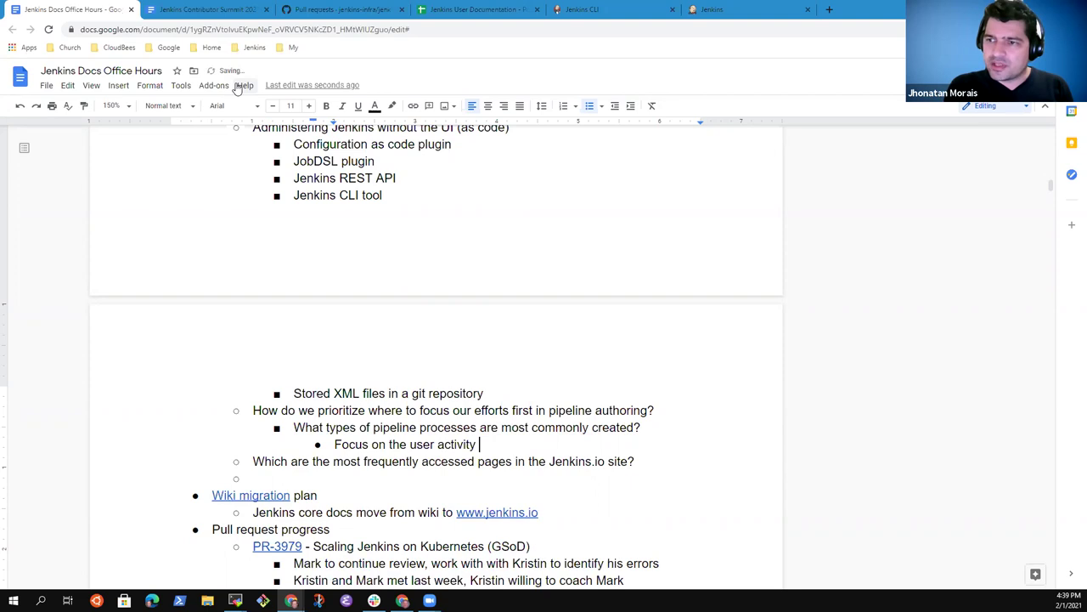
type("that")
key("BackSpace")
key("BackSpace")
key("BackSpace")
key("BackSpace")
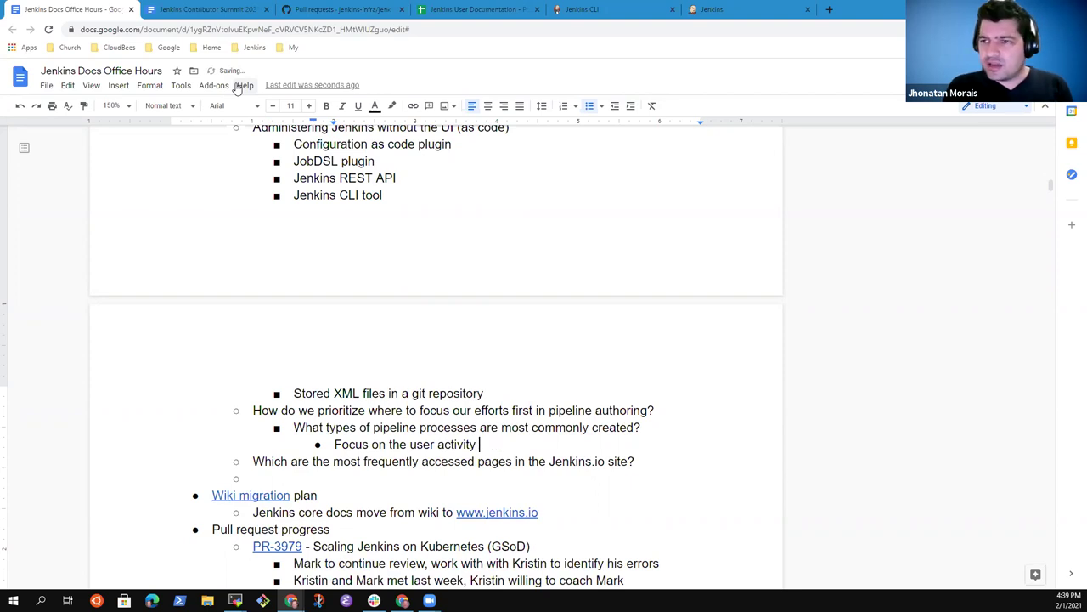
type("they are")
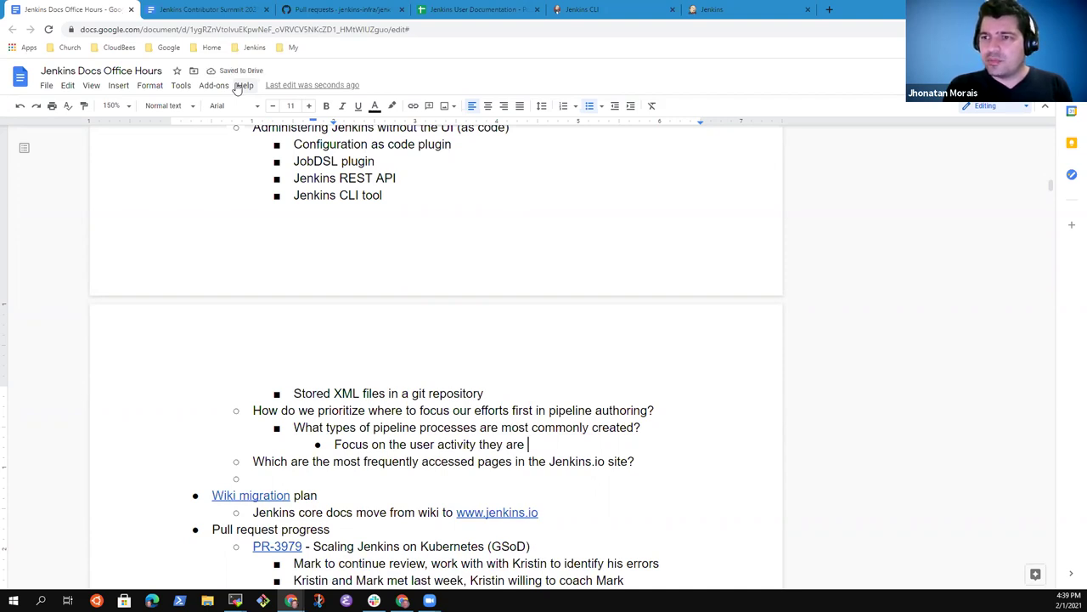
type("performing, not the ")
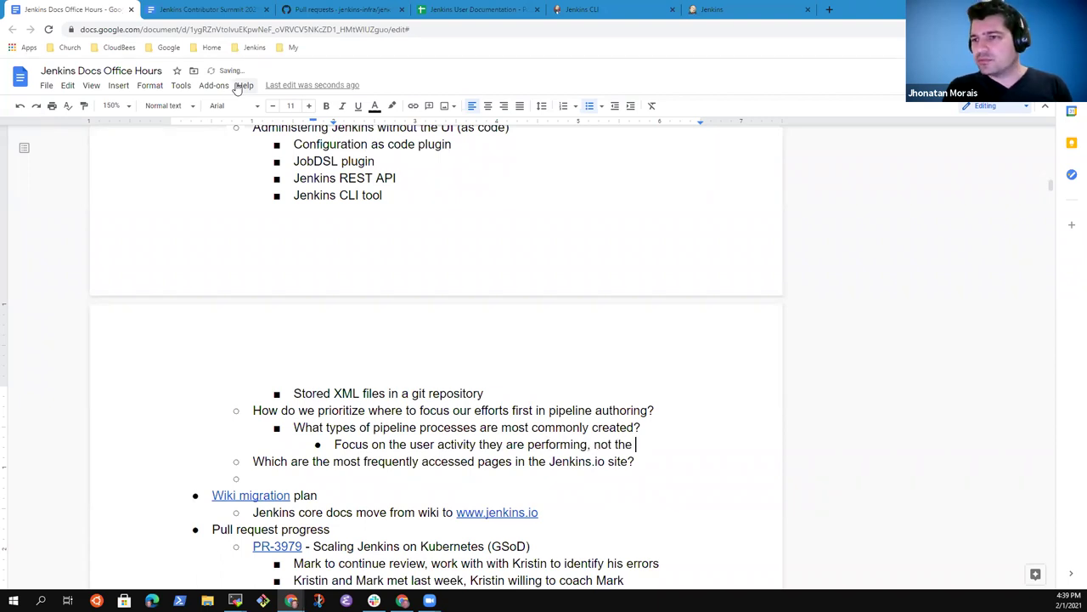
type("Jenkins effort")
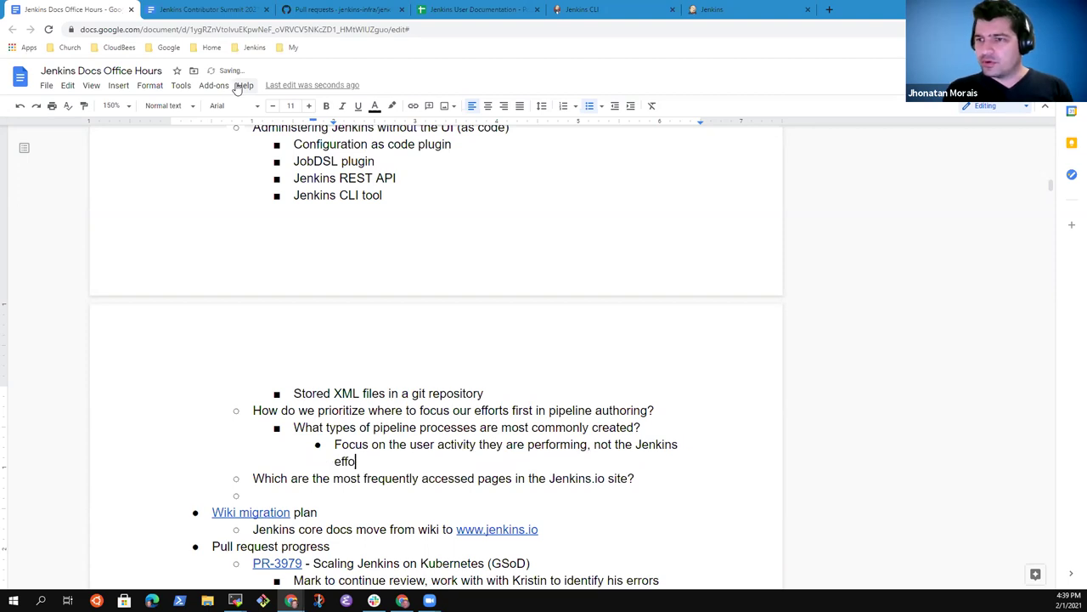
Reword "they are performing" to "being performed" in the user activity bullet
key("Up")
key("ctrl+Right")
key("ctrl+Right")
key("ctrl+Right")
key("ctrl+Right")
key("ctrl+Right")
key("ctrl+Left")
key("ctrl+shift+Right")
key("ctrl+shift+Right")
key("BackSpace")
key("ctrl+Right")
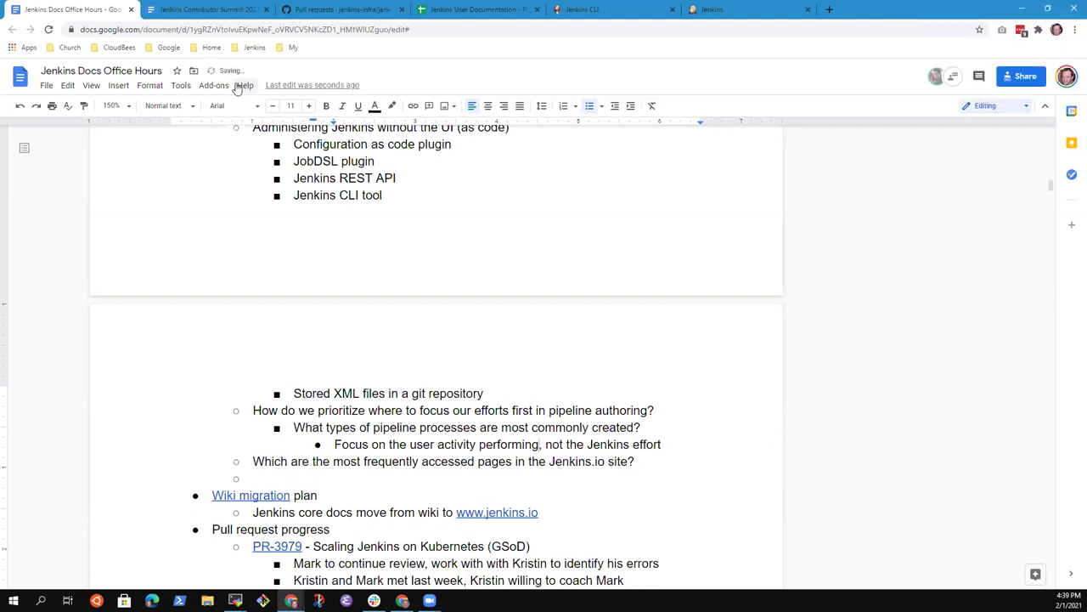
key("ctrl+shift+Left")
type("being performed")
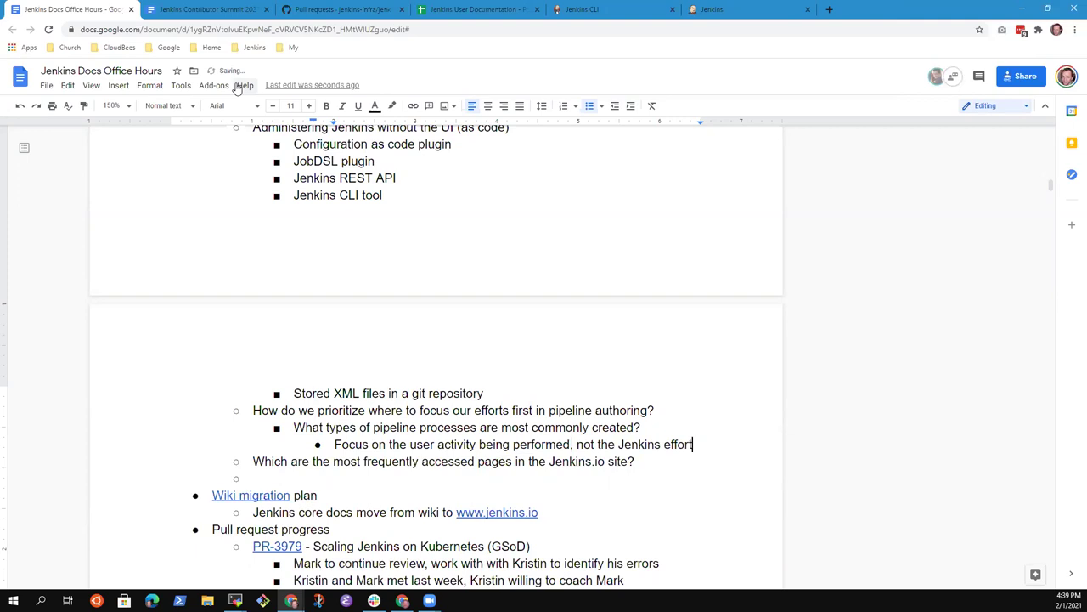
Replace the word "effort" with "task" in the user activity bullet and add an empty bullet below it
key("ctrl+shift+Left")
type("task")
key("Return")
type("Cre")
key("BackSpace")
key("BackSpace")
key("BackSpace")
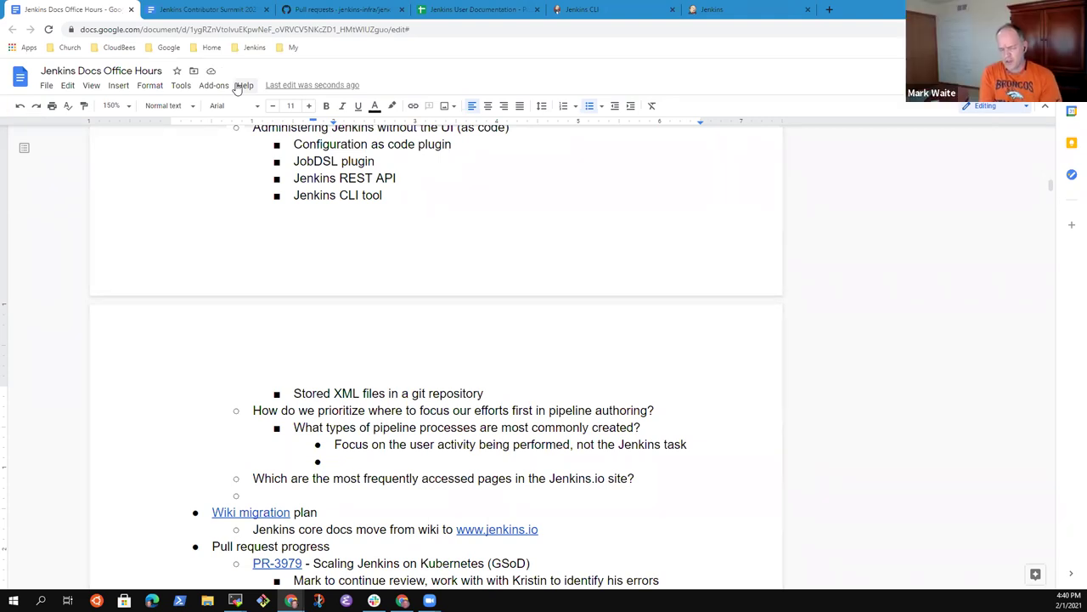
Outdent the "Focus on the user activity" bullet by one level
key("Up")
key("shift+End")
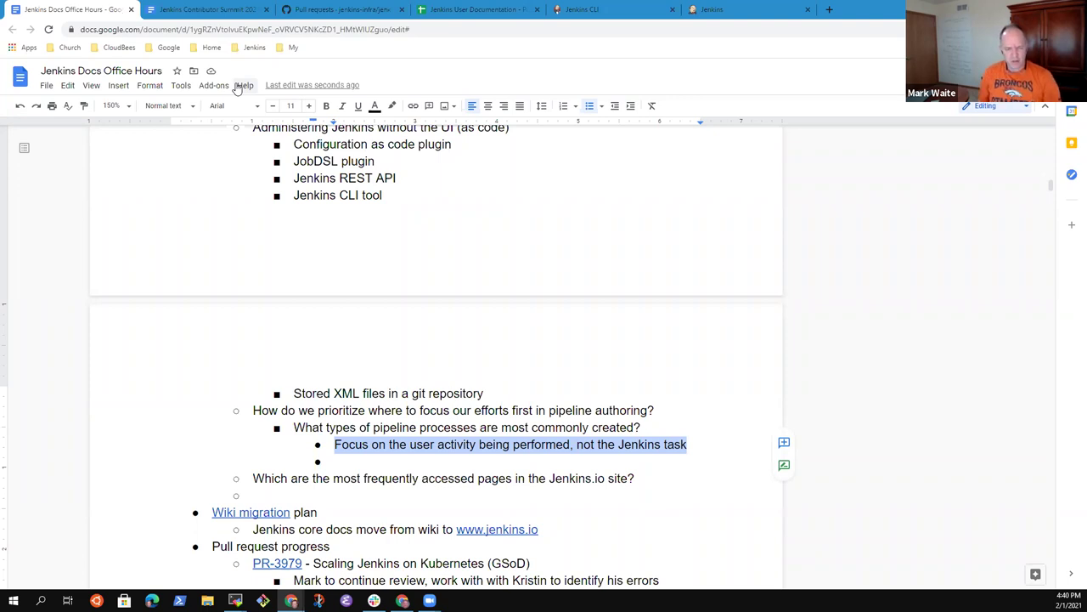
key("Left")
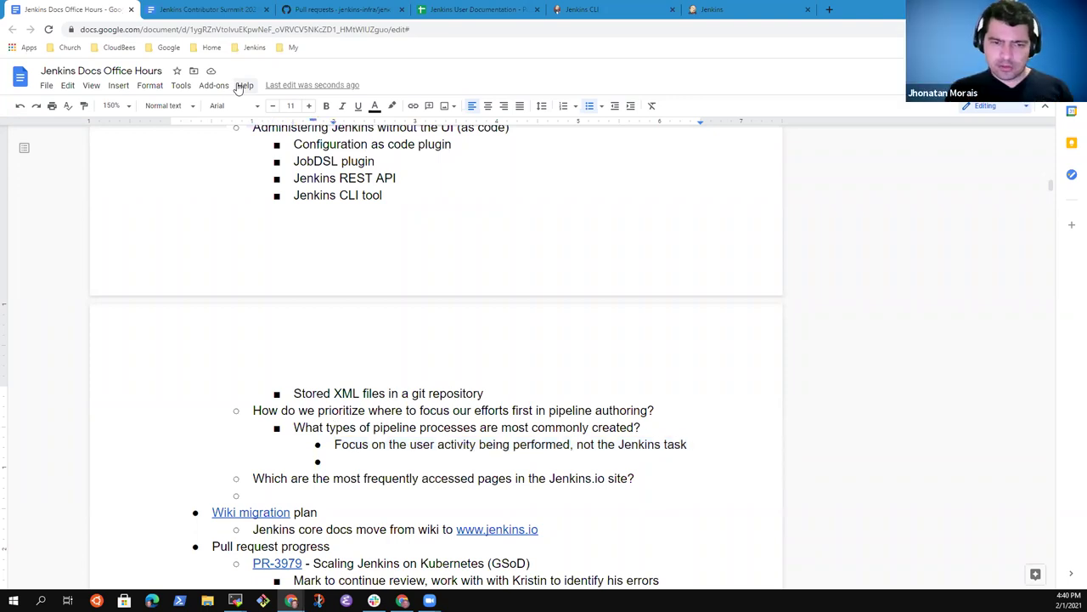
key("shift+Tab")
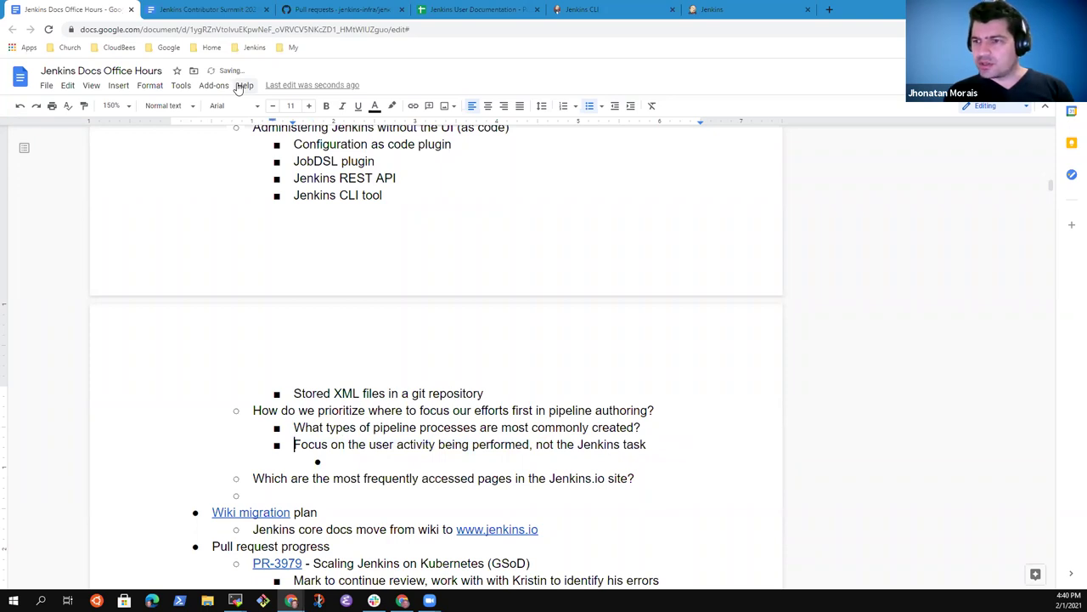
Move the "Focus on the user activity" text into its own bullet above the pipeline processes question
key("shift+End")
key("ctrl+x")
key("Up")
key("Return")
key("Up")
key("ctrl+v")
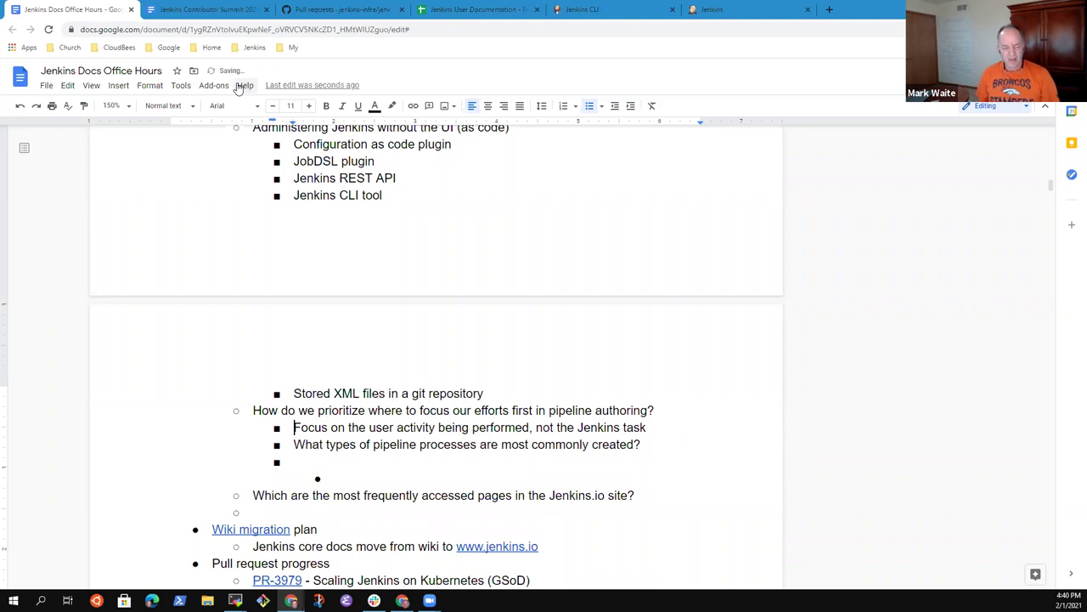
Add a nested bullet "Tutorials that guide them to success" under the user activity bullet
key("Return")
key("Tab")
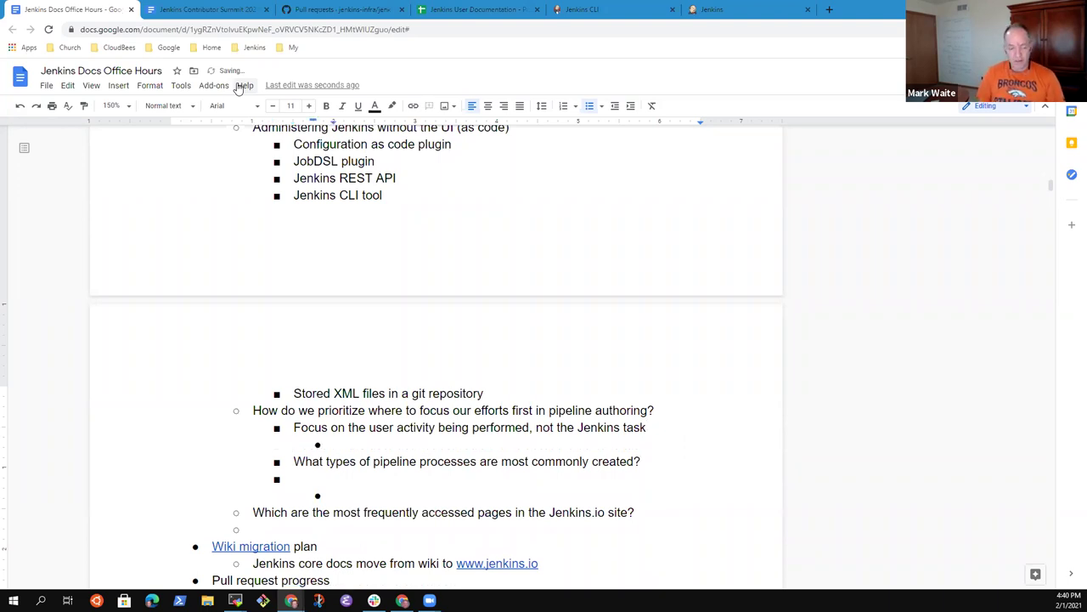
type("S")
key("BackSpace")
type("Tutorials that ")
type("fgu")
key("BackSpace")
key("BackSpace")
key("BackSpace")
type("guide them to success")
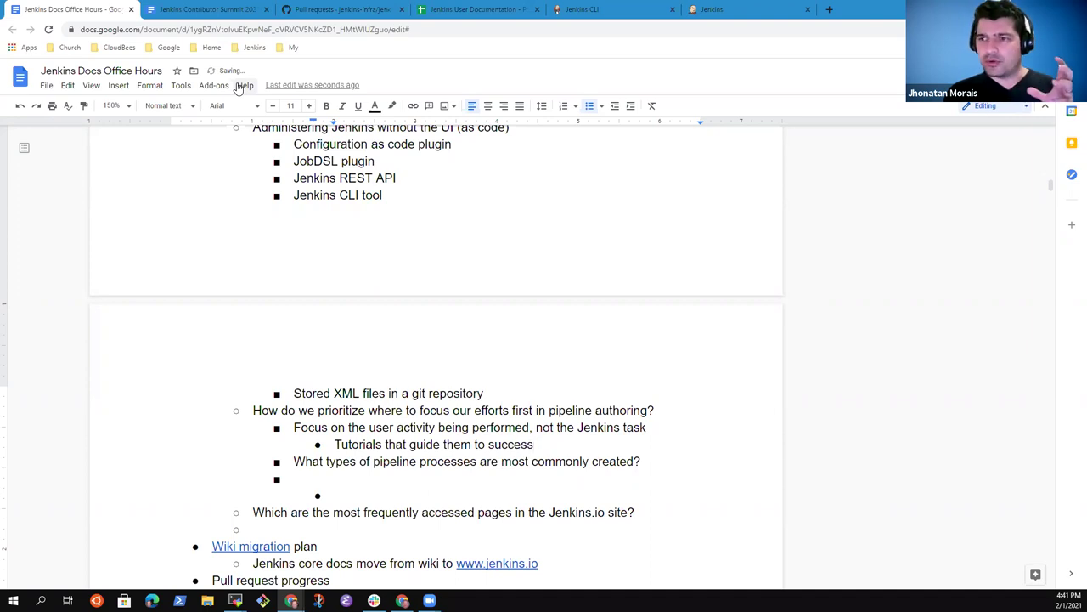
Change the start of the tutorials bullet to "Many tutorials"
key("Home")
type("Many")
key("Delete")
type("t")
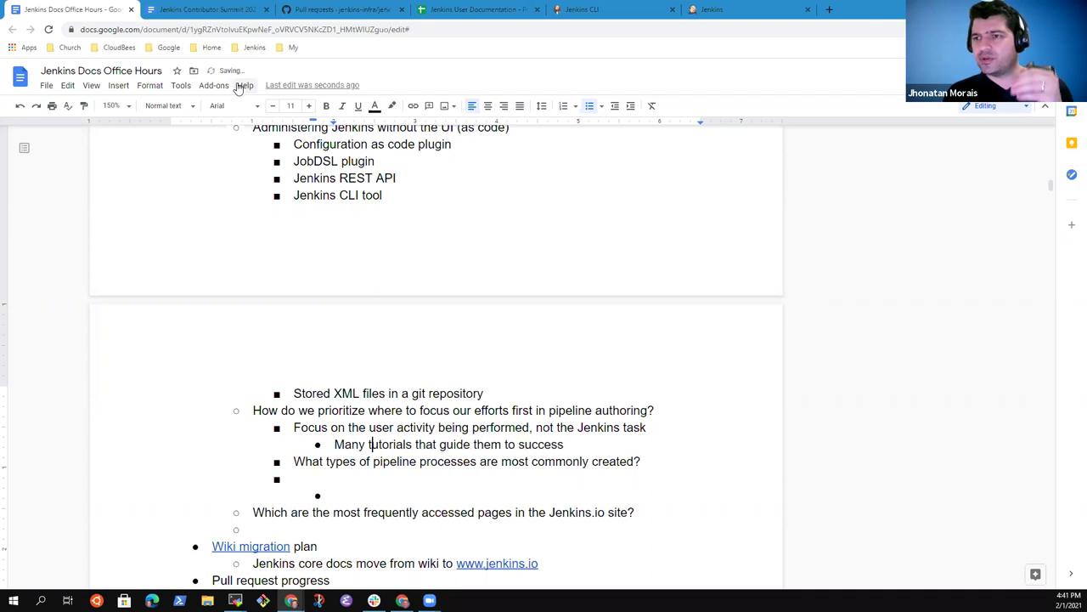
key("End")
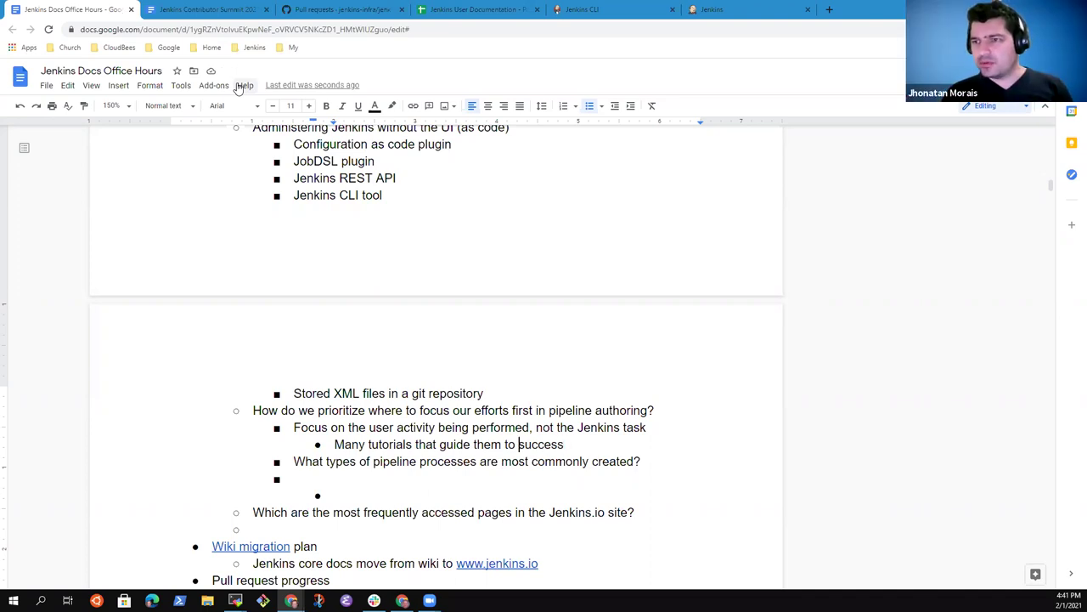
Insert the word "short" before "tutorials" in the nested bullet
key("ctrl+Left")
key("ctrl+Left")
key("ctrl+Left")
key("ctrl+Left")
key("ctrl+Left")
key("ctrl+Left")
type("short")
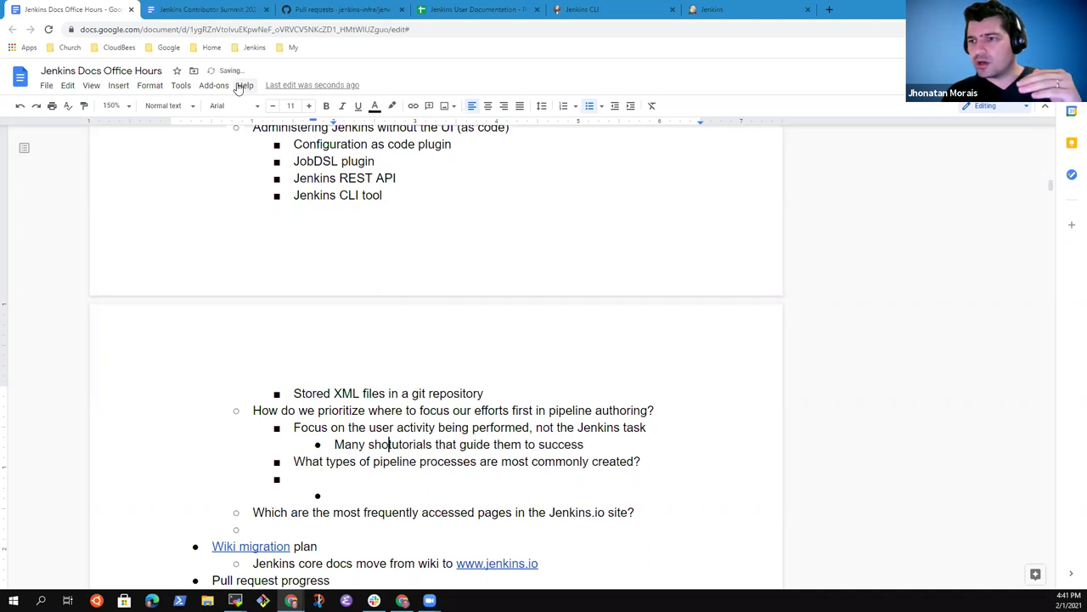
key("End")
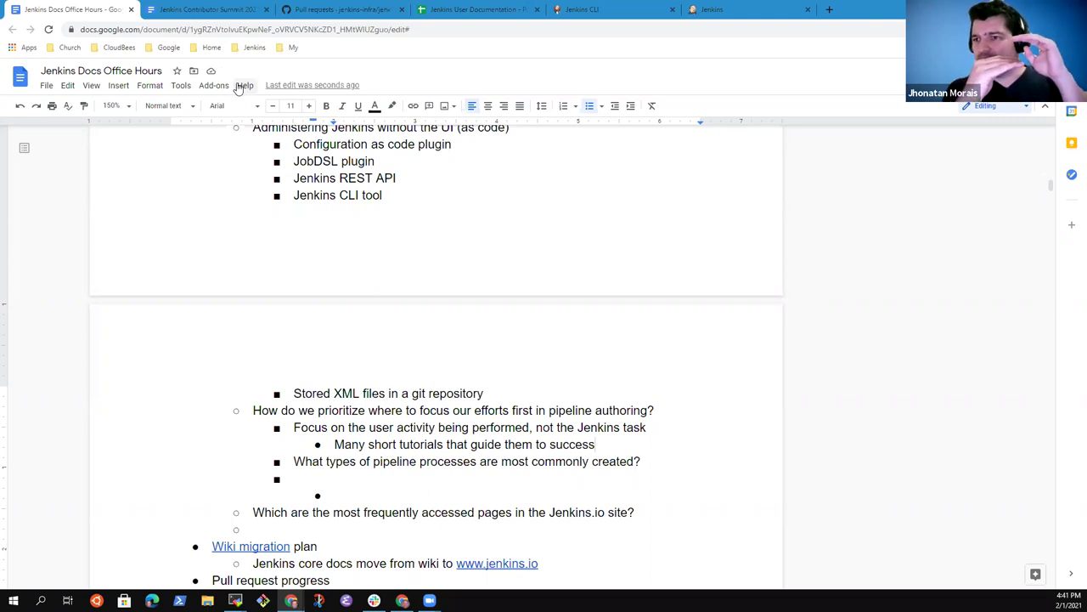
Change "tutorials" to "tutorial segments" in the nested bullet and add the sub-bullet "Compiling a C program" beneath it
key("Return")
key("Tab")
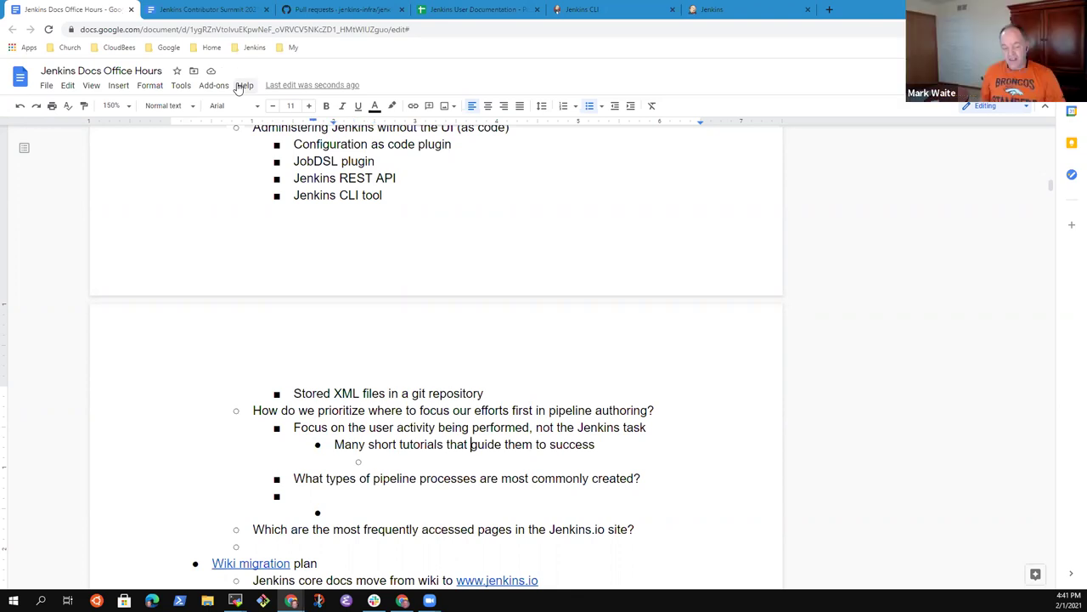
key("BackSpace")
type("segment")
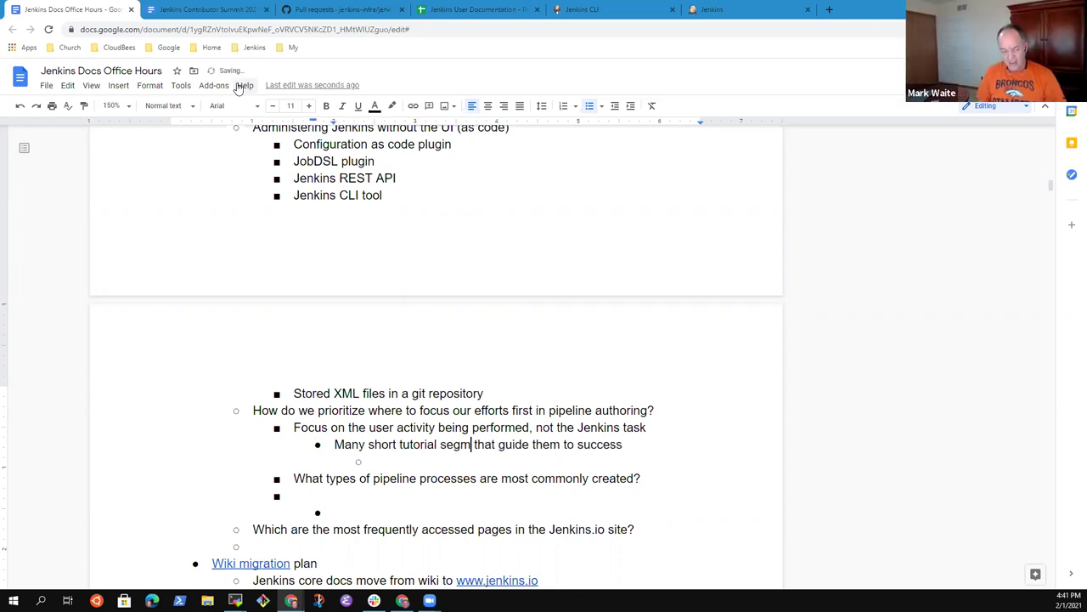
type("s")
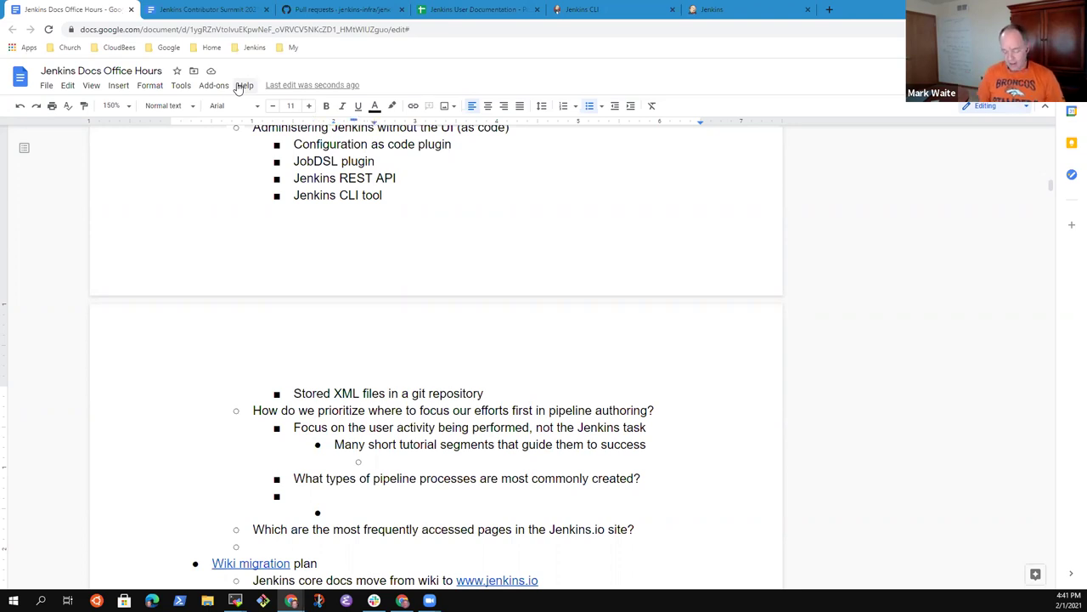
type("Compiling a C program")
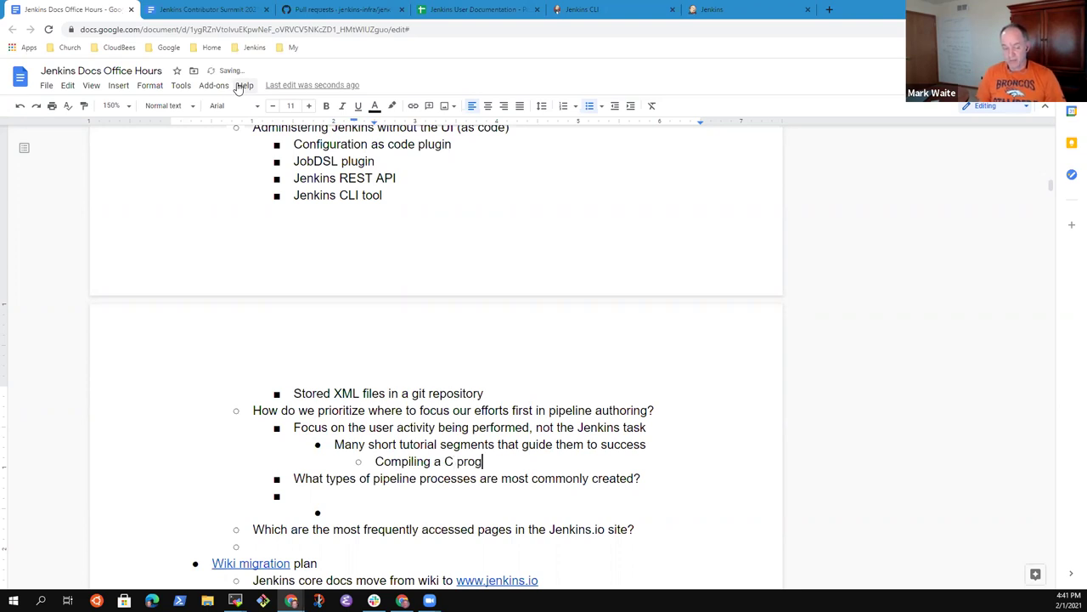
Add the bullet "Running a unit test and seeing the result" after the C program bullet
key("Return")
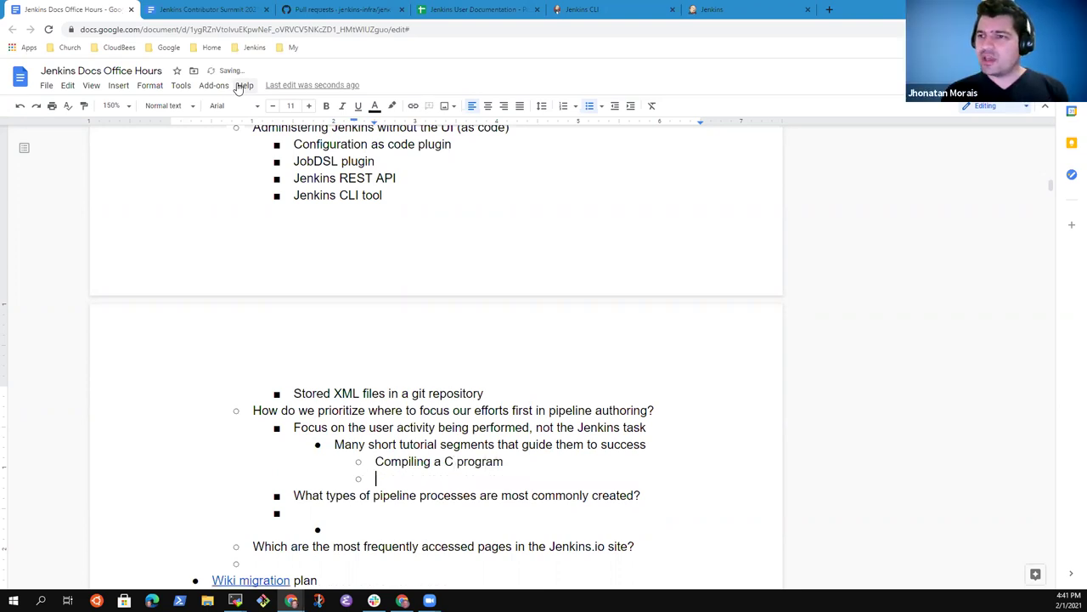
type("Runnning a")
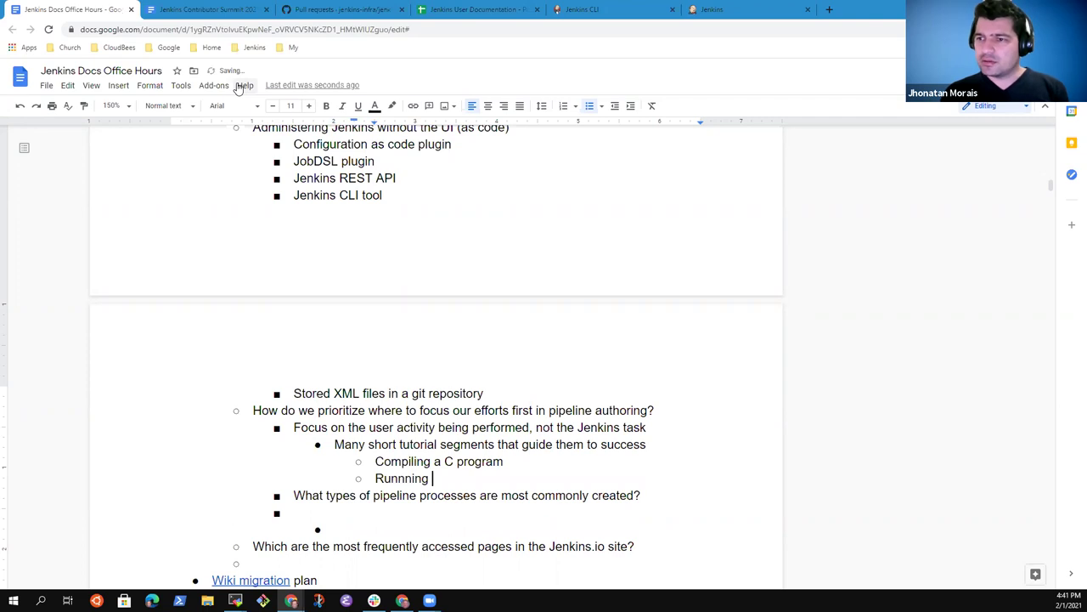
key("ctrl+BackSpace")
key("ctrl+BackSpace")
type("Running a unit test")
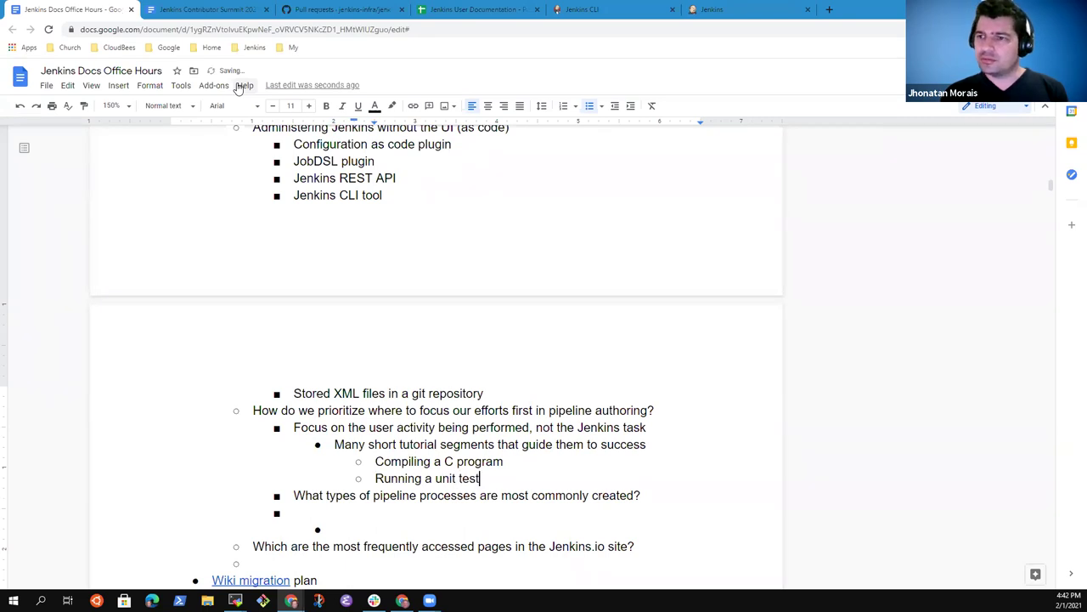
type(" and seeing the")
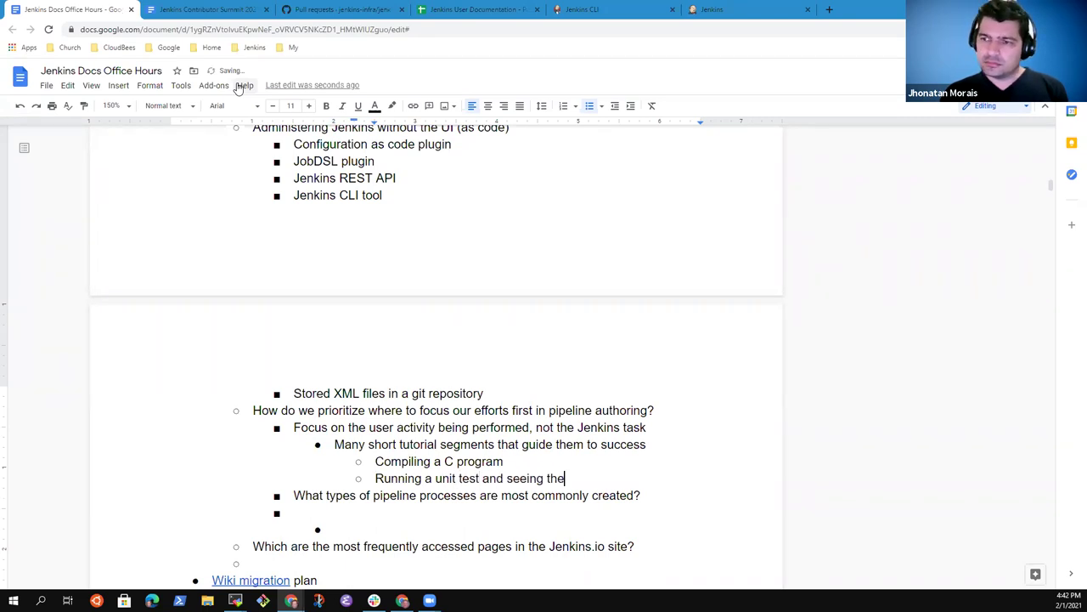
type(" result")
Add the bullet "Running tests and seeing the coverage report" after the unit test bullet, followed by an empty bullet
key("Return")
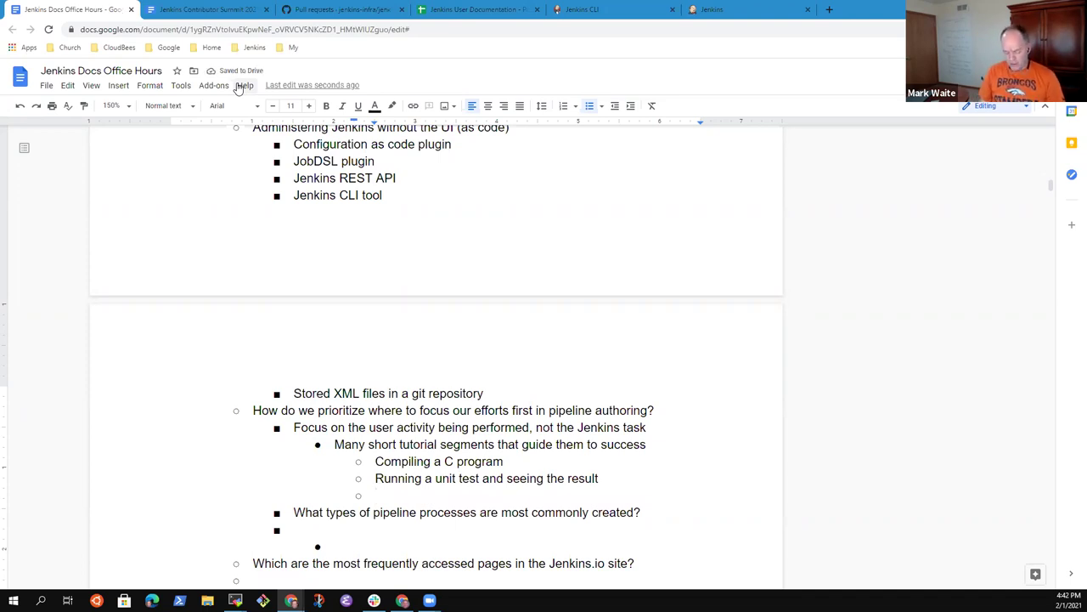
type("Runnin")
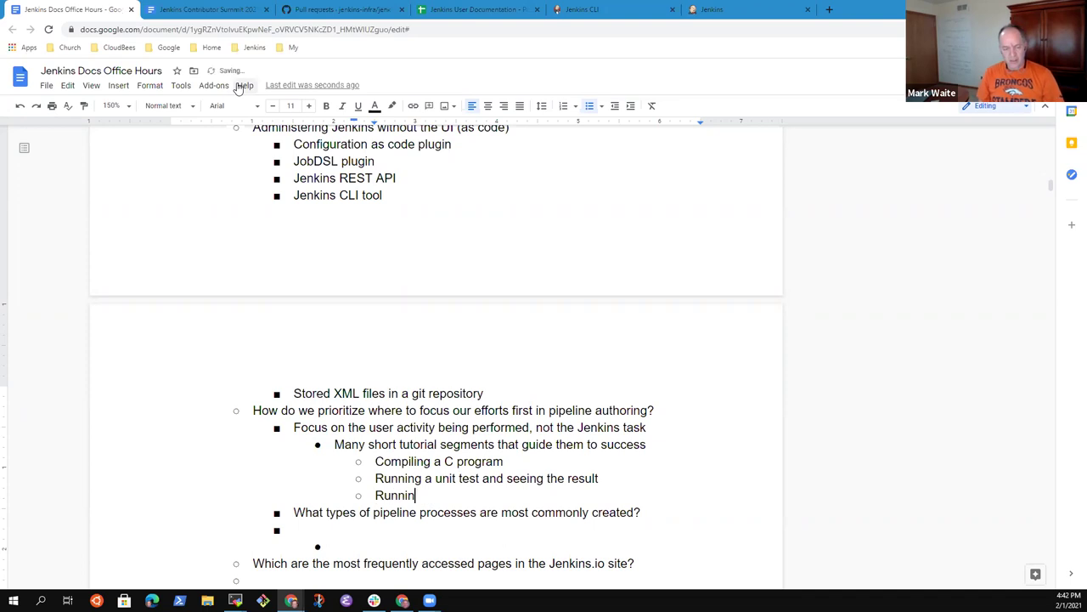
type("g tests and seeing the")
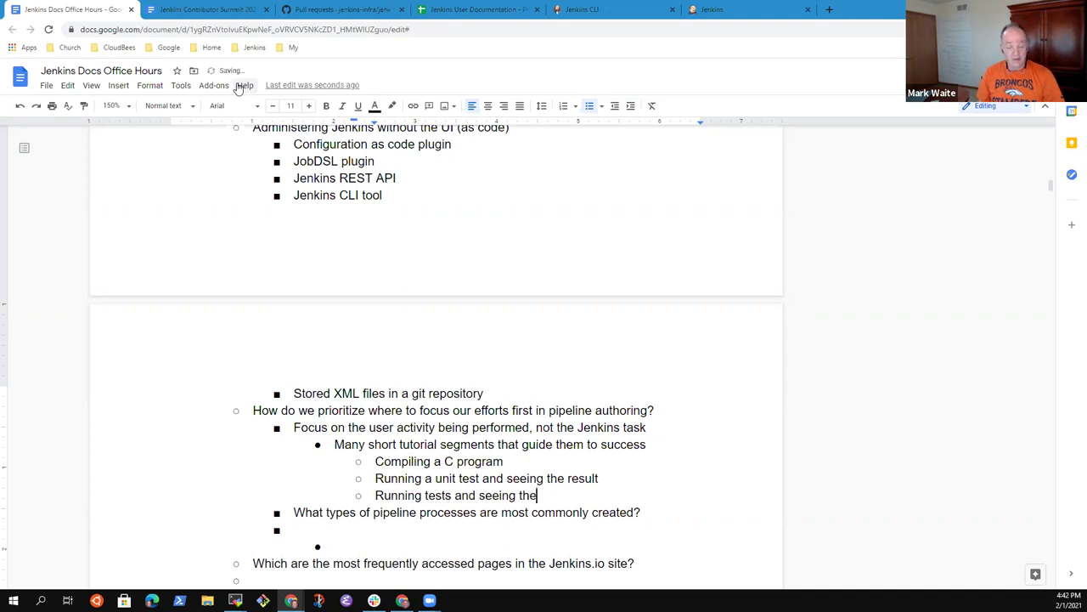
type(" coverage report")
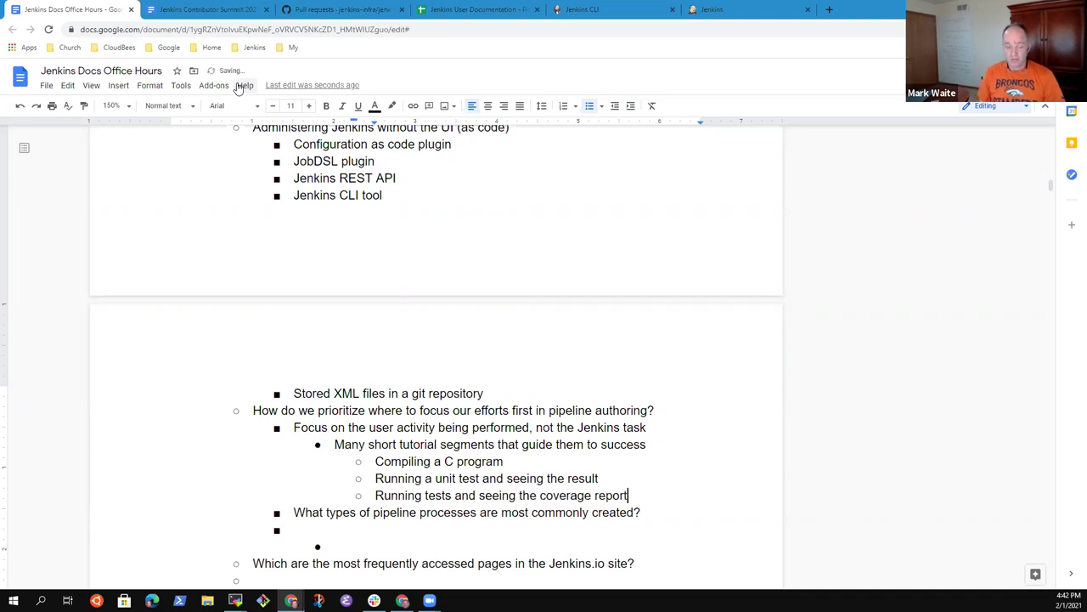
key("Return")
Insert the bullet "Running static analysis (checkstyle, pmd, spotbugs) and seeing the result" between the C program and unit test bullets
key("Up")
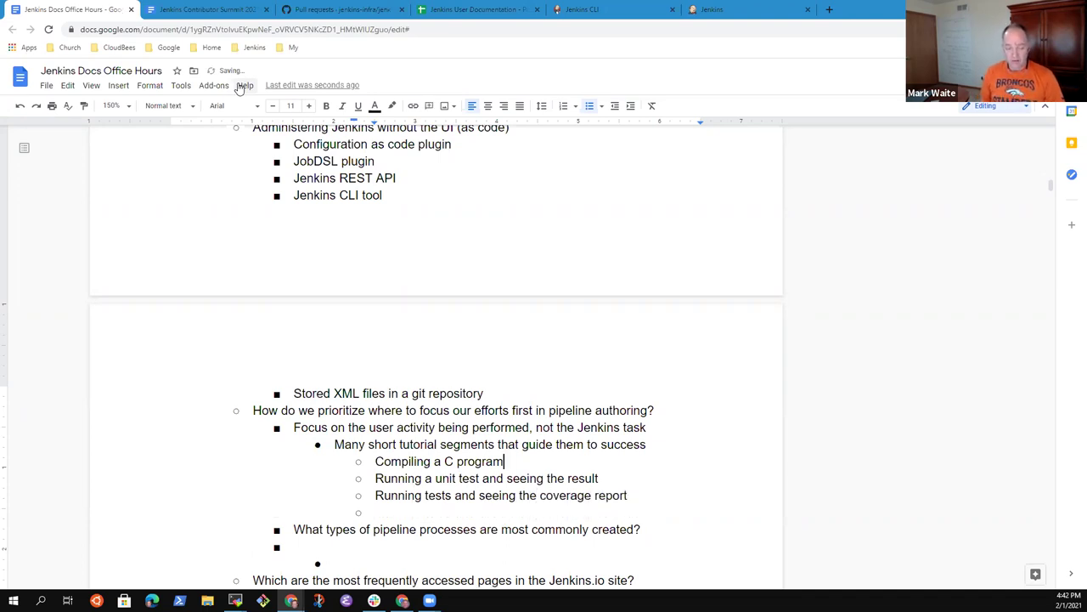
key("Return")
type("Running s")
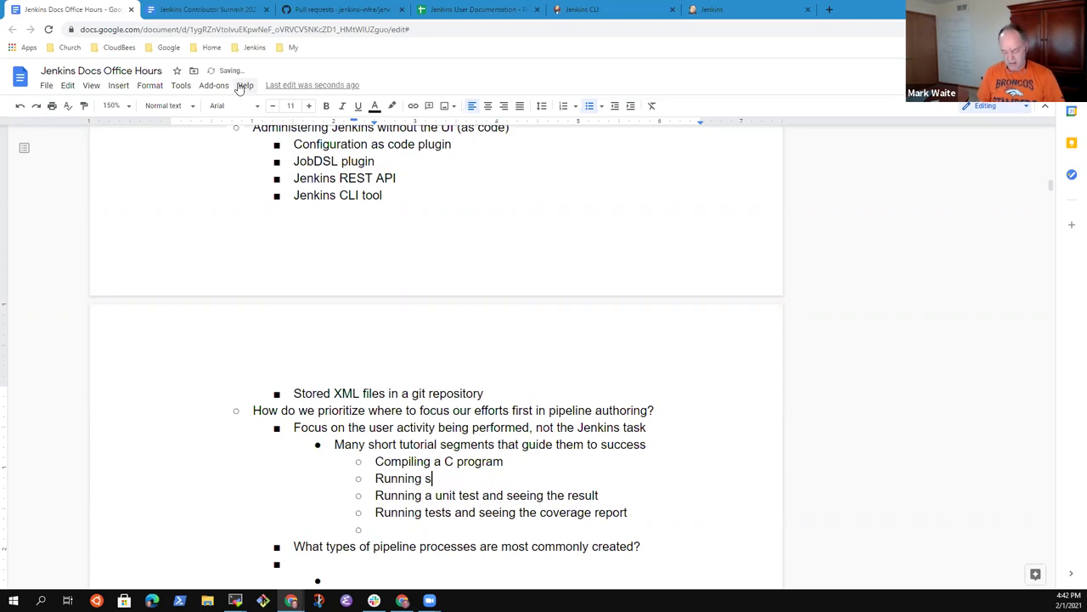
type("tatic an")
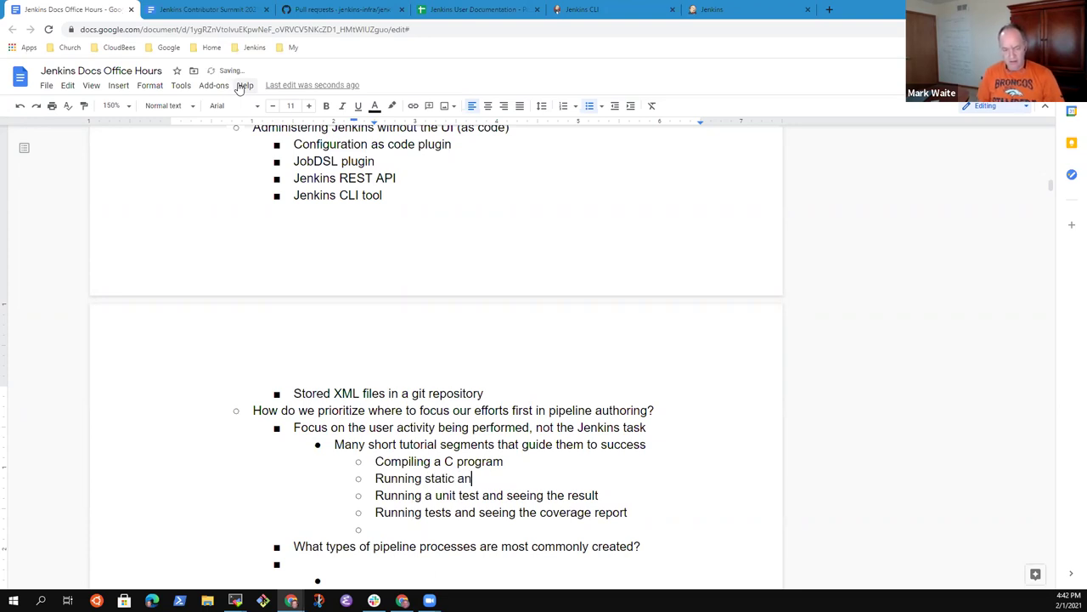
type("alysis ")
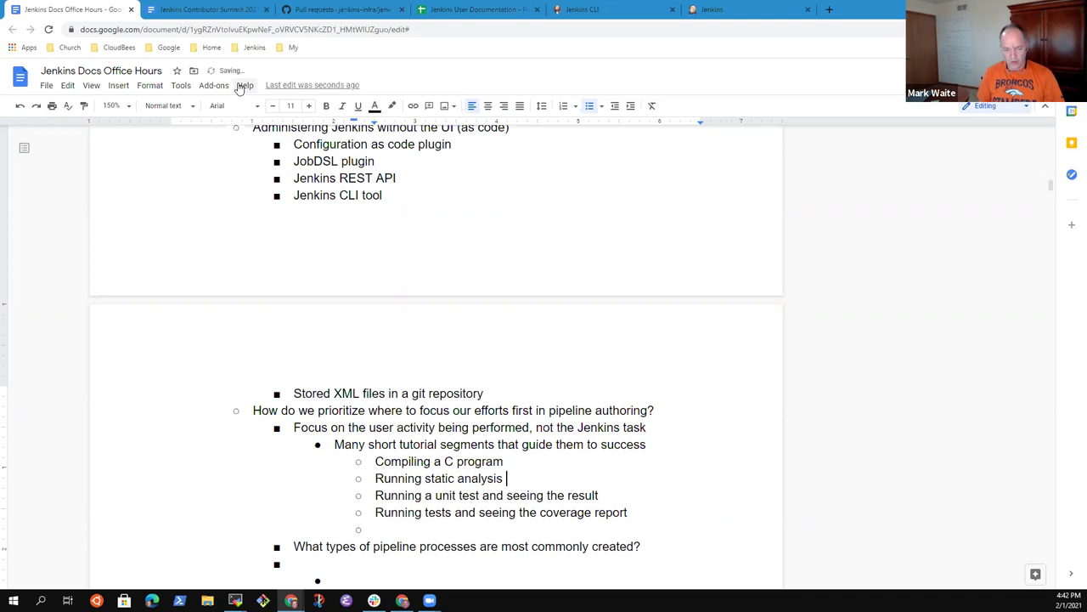
type("(checkstyl")
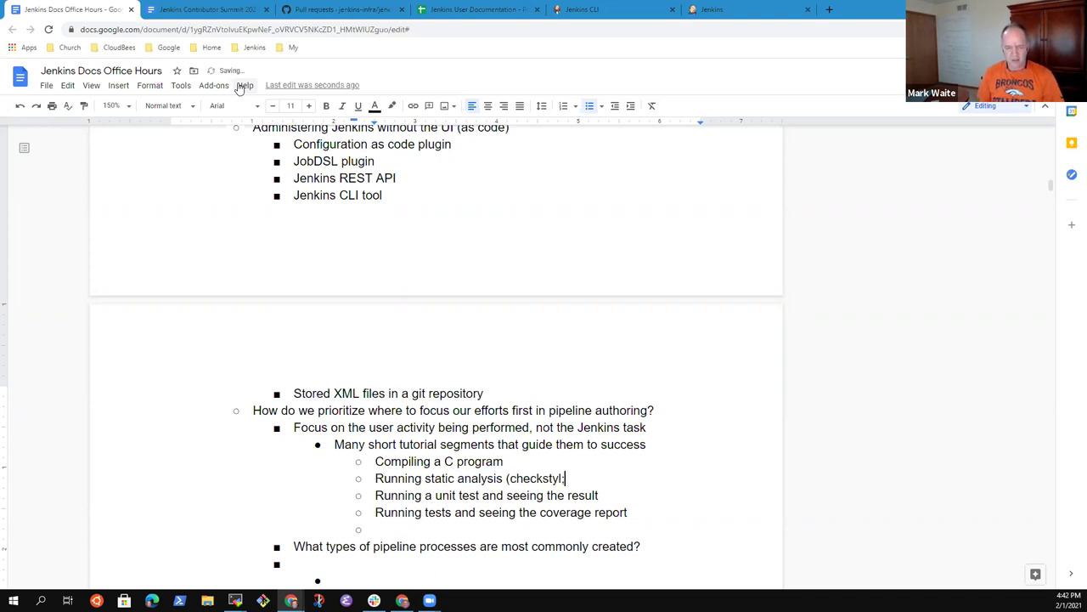
type("e, pmd")
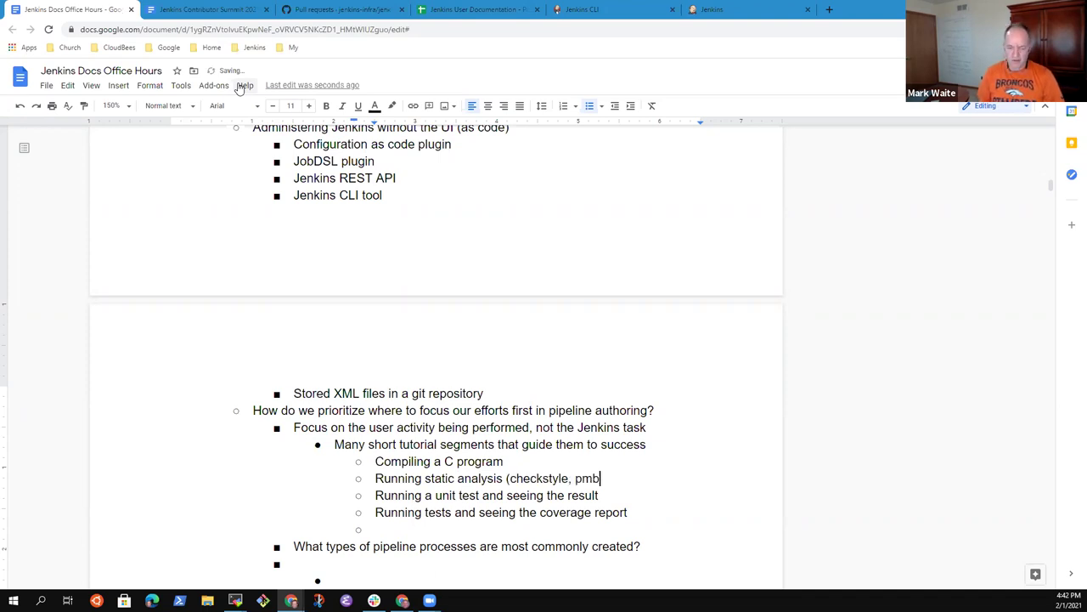
type(", spotbugs) and s")
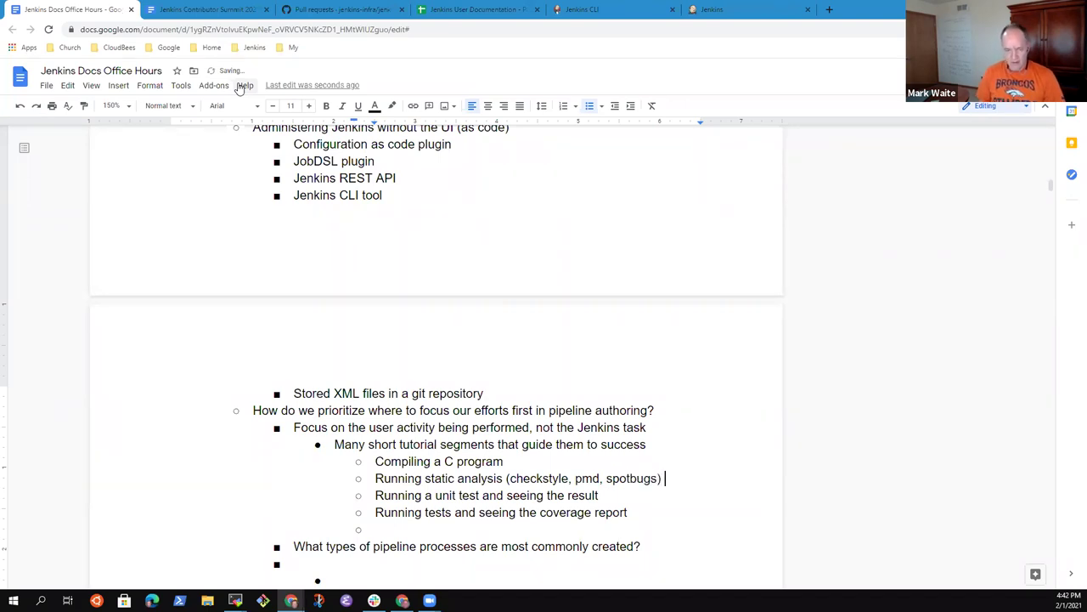
type("eeing the report")
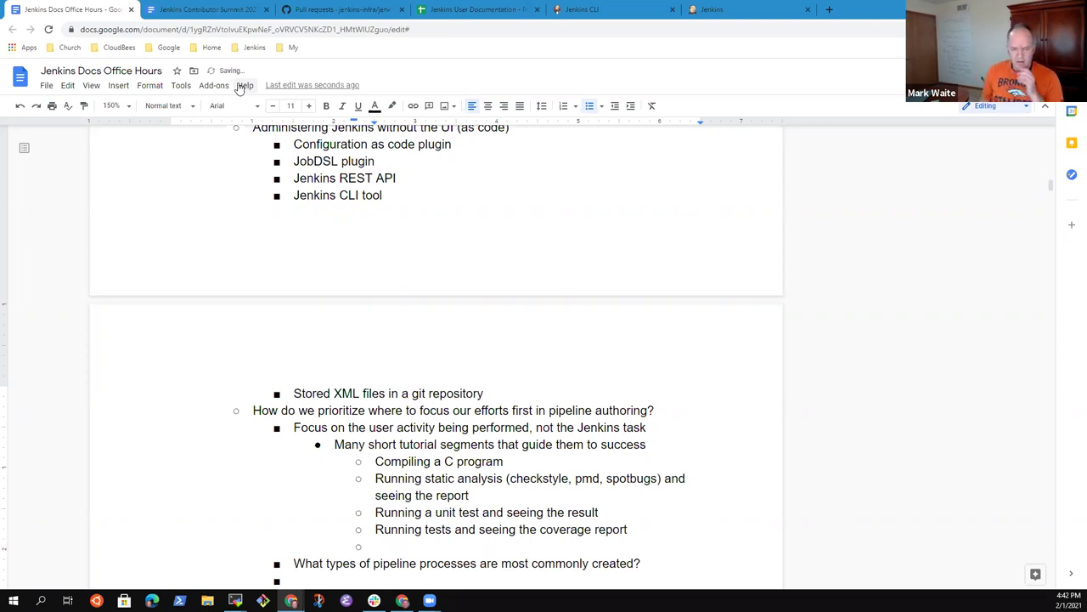
key("ctrl+shift+Left")
type("result")
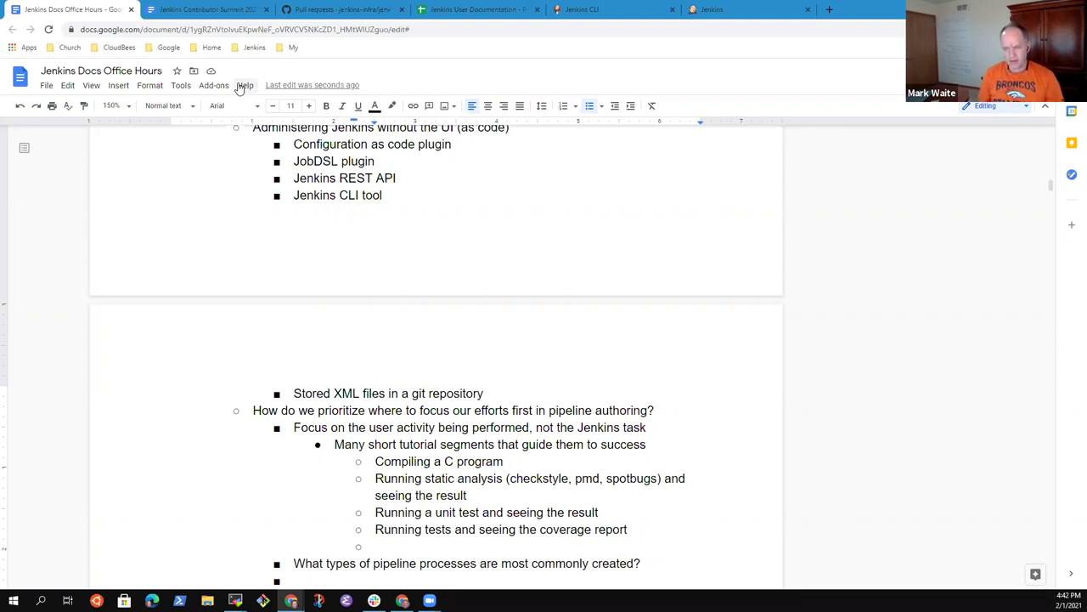
Insert the bullet "Compiling a Java program" directly below the C program bullet
key("Return")
type("COpmiling")
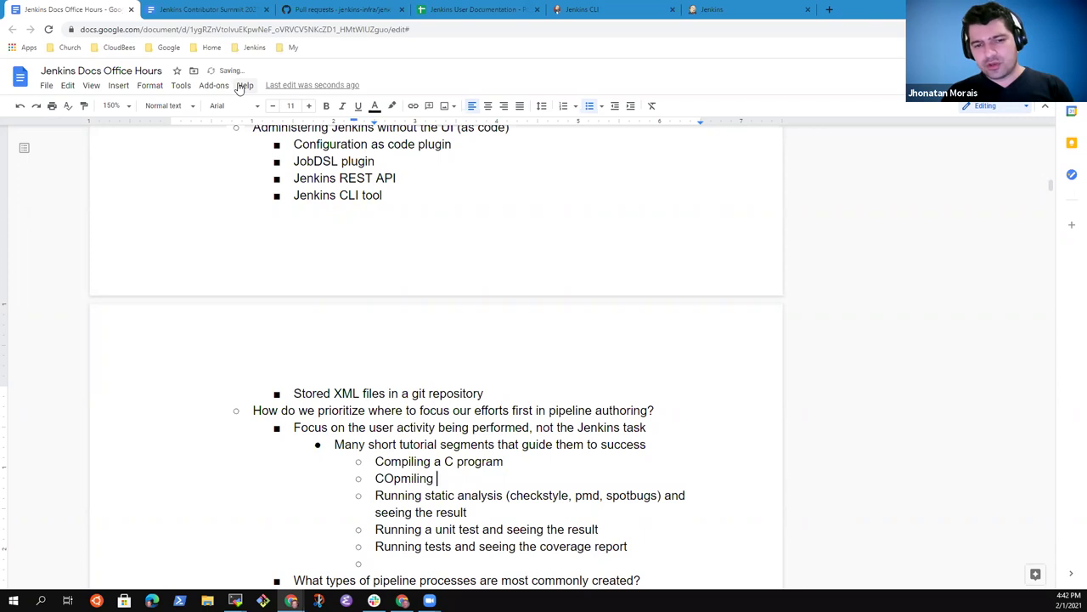
key("ctrl+BackSpace")
type("COmp")
key("ctrl+BackSpace")
type("Compiling a J")
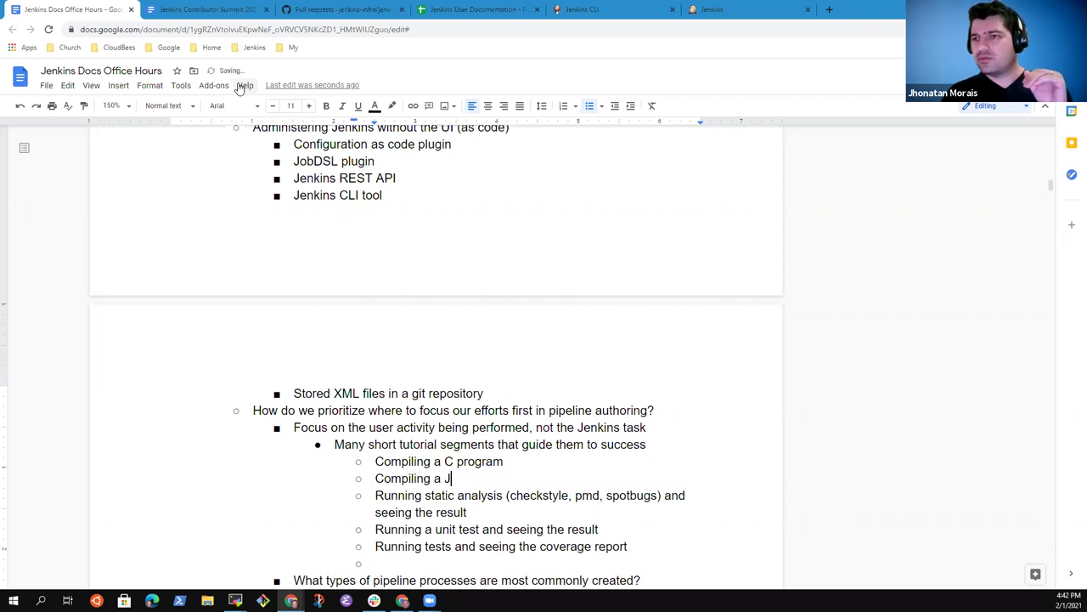
type("ava program")
Insert the bullet "Testing a Ruby program" directly below the Java program bullet
key("Return")
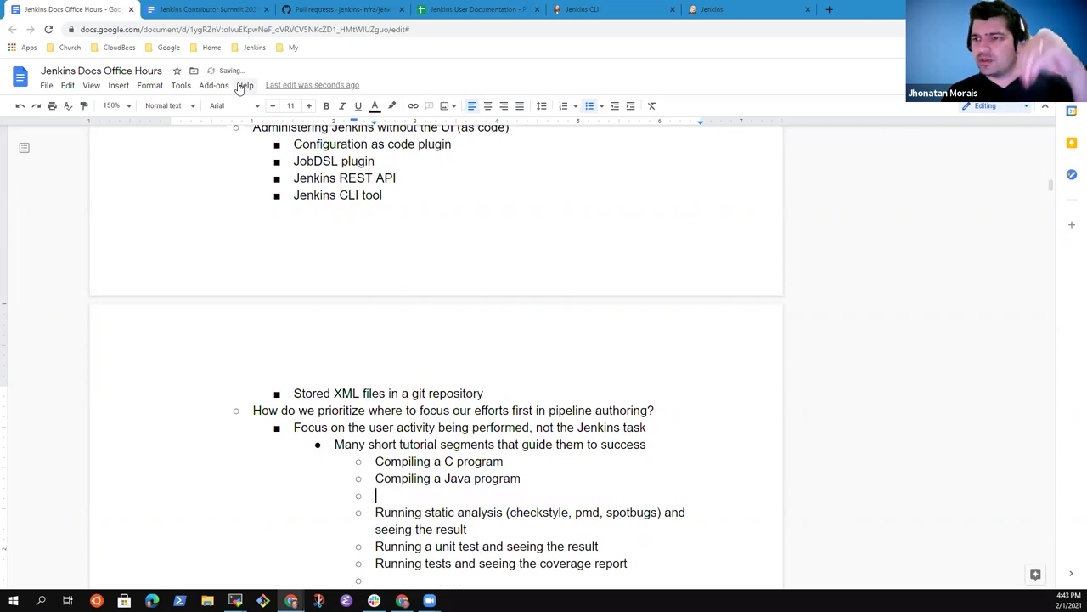
type("Testing a ")
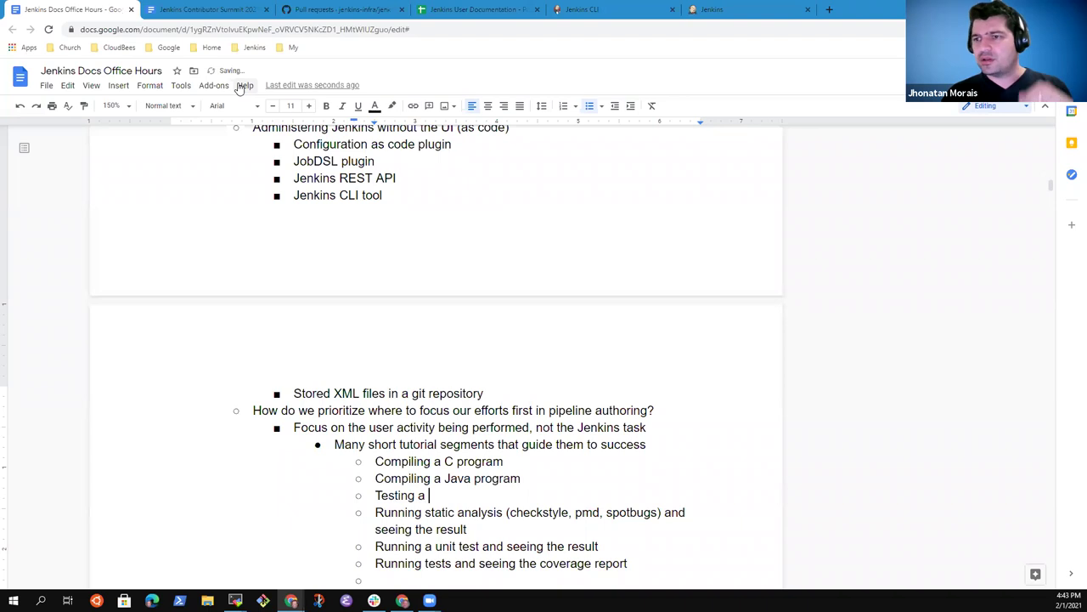
type("Ruby program")
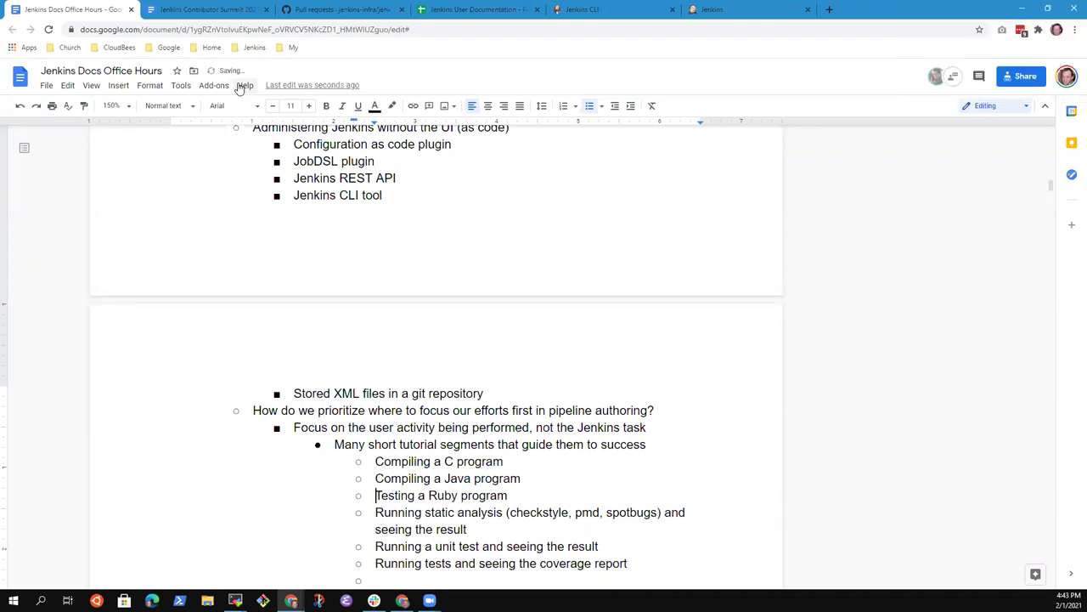
Insert the bullet "Learning paths to consider" above the C program bullet, at the same level
key("Up")
key("Up")
key("Return")
key("Up")
type("Learning paths")
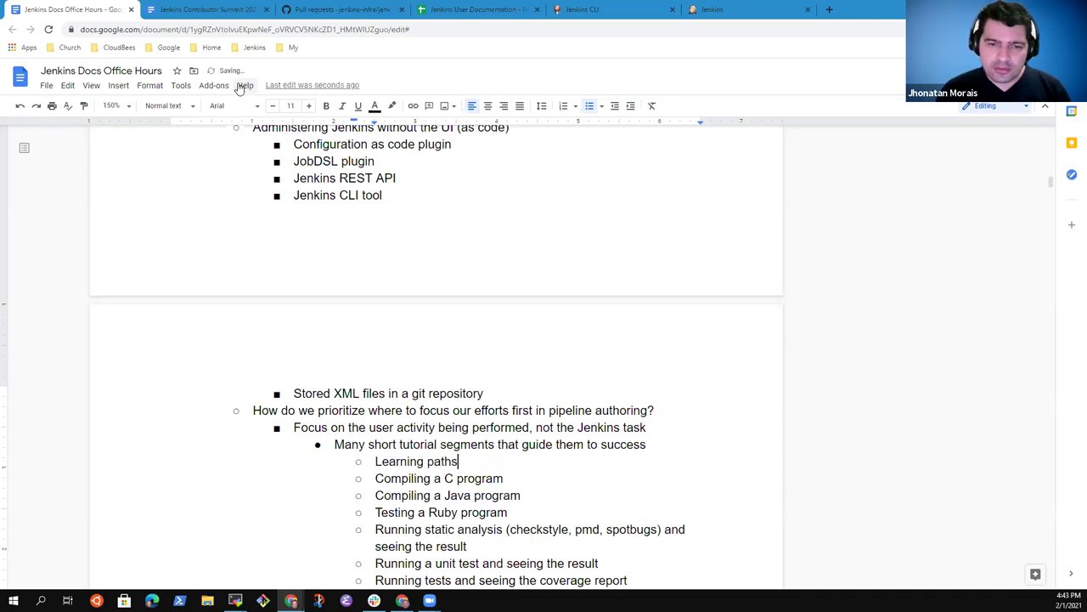
type(" to consider")
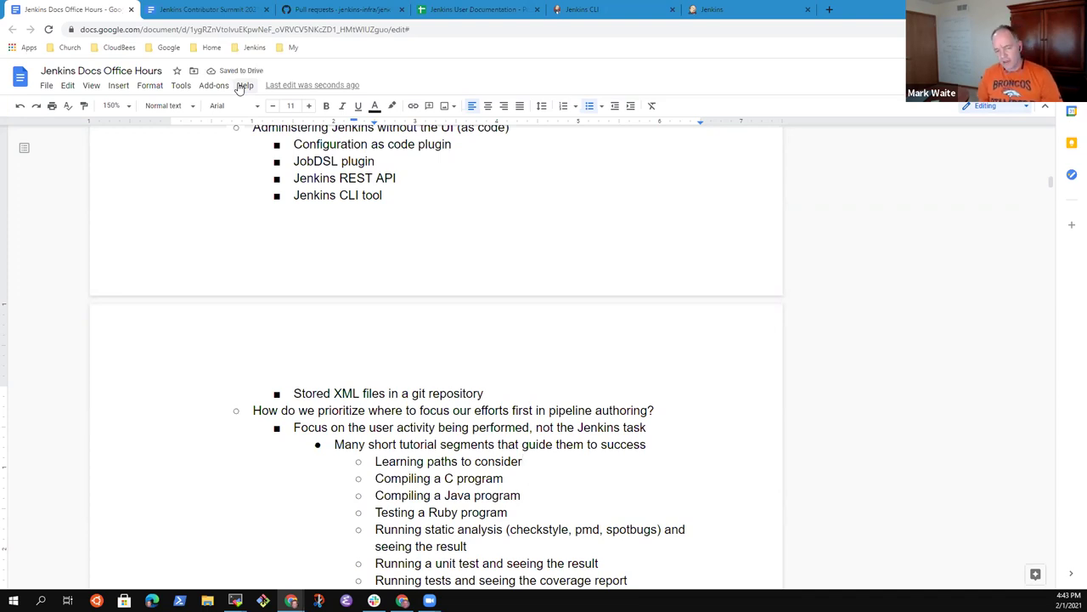
Add the sub-bullet "Language at outermost layer (C, Ruby, Python, …)" beneath "Learning paths to consider"
key("Return")
key("Tab")
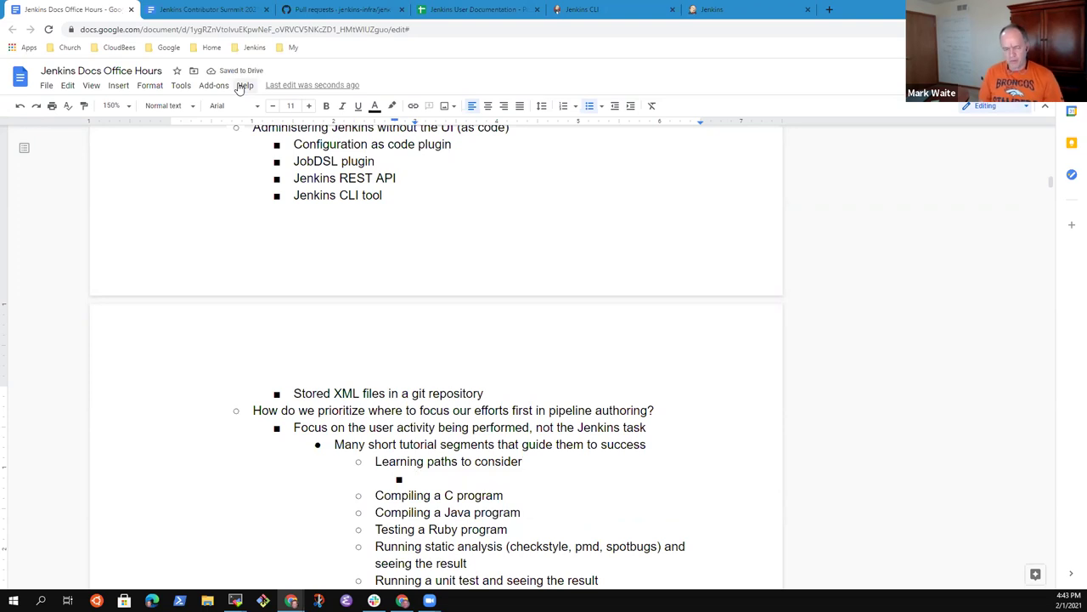
type("Te")
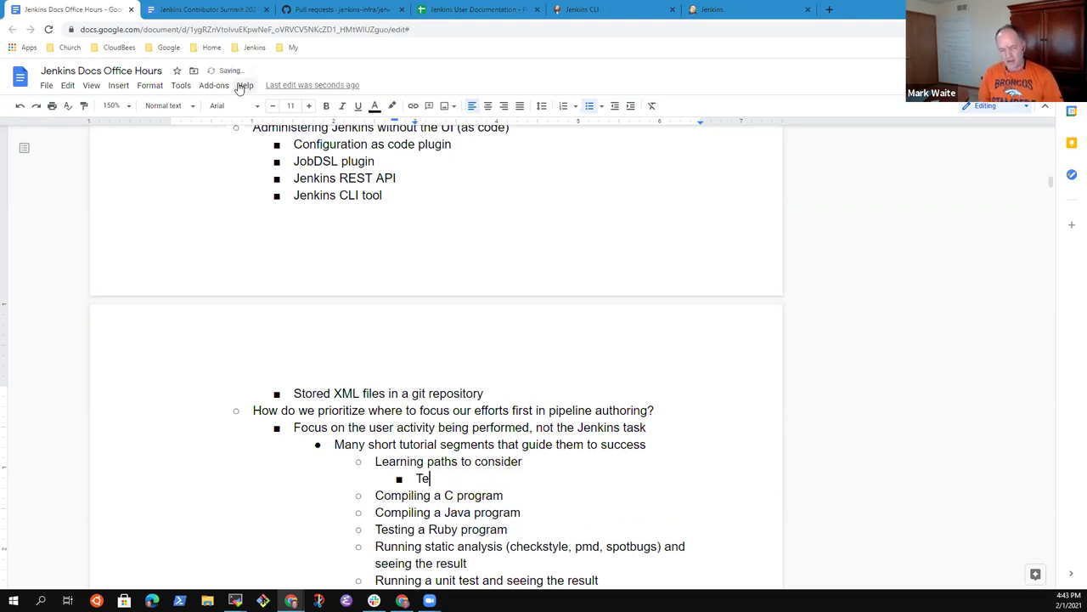
type("chnol")
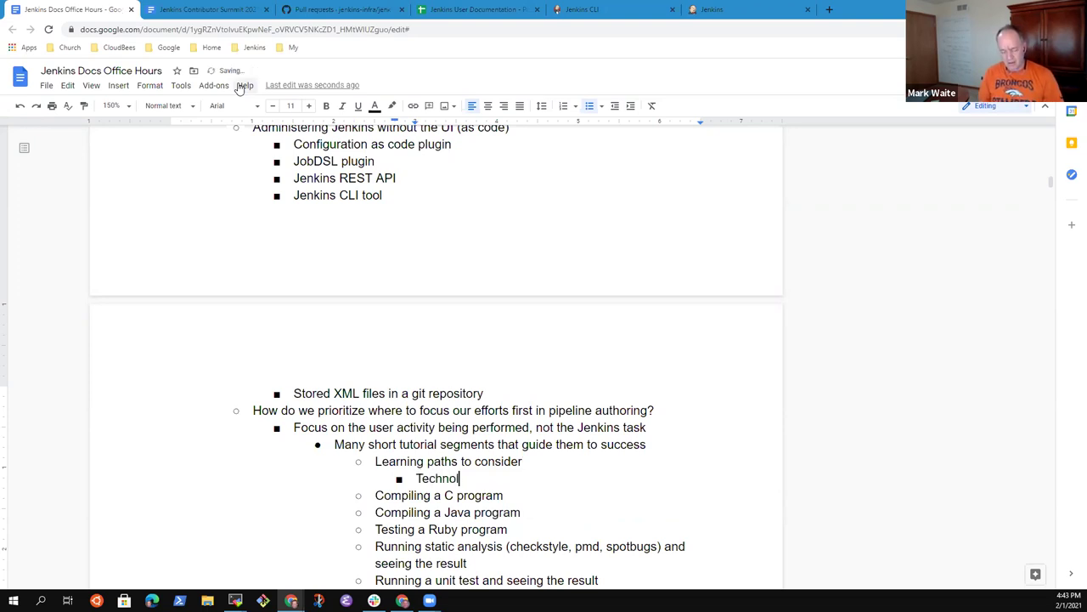
key("ctrl+BackSpace")
type("Language")
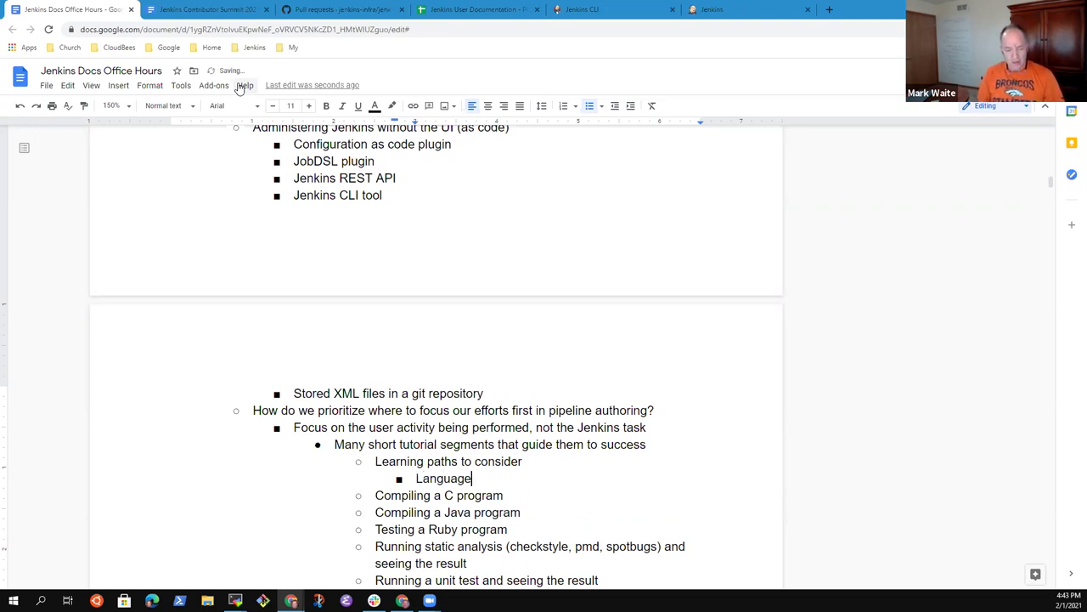
type(" at ")
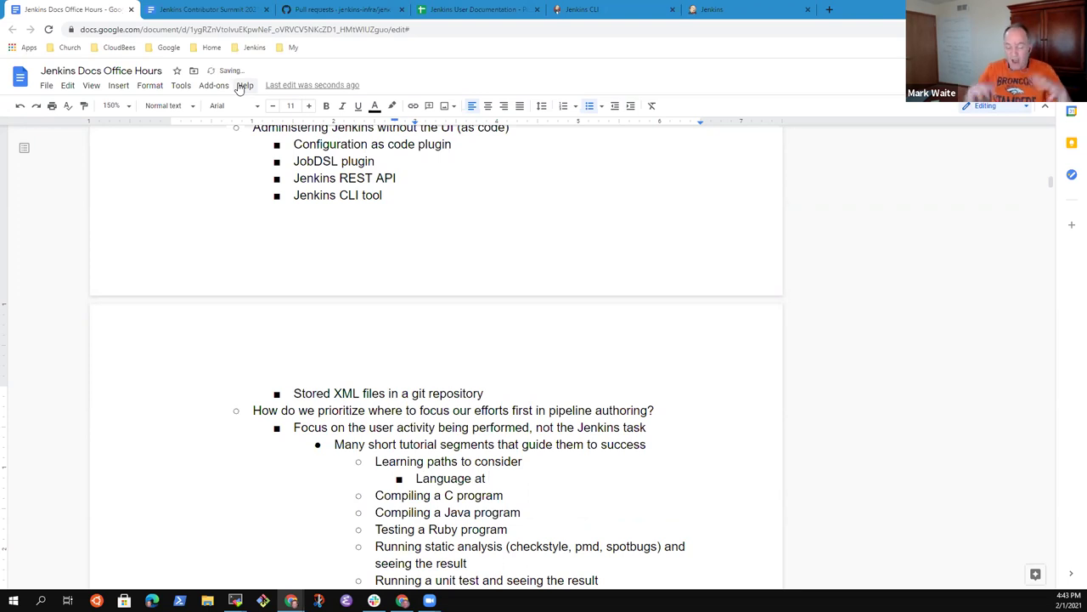
type("oute")
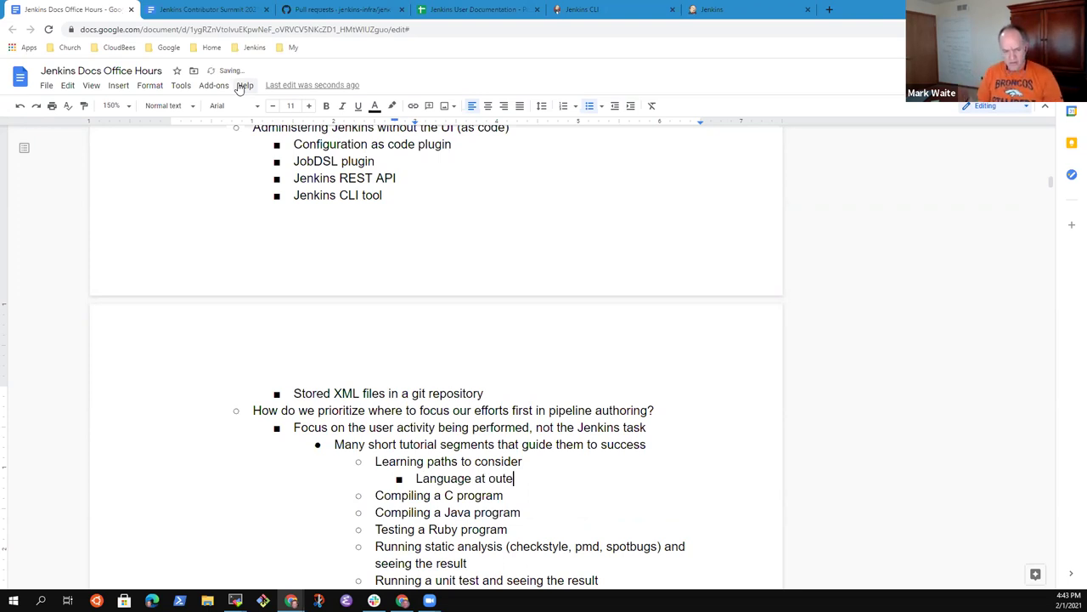
type("rmost laye")
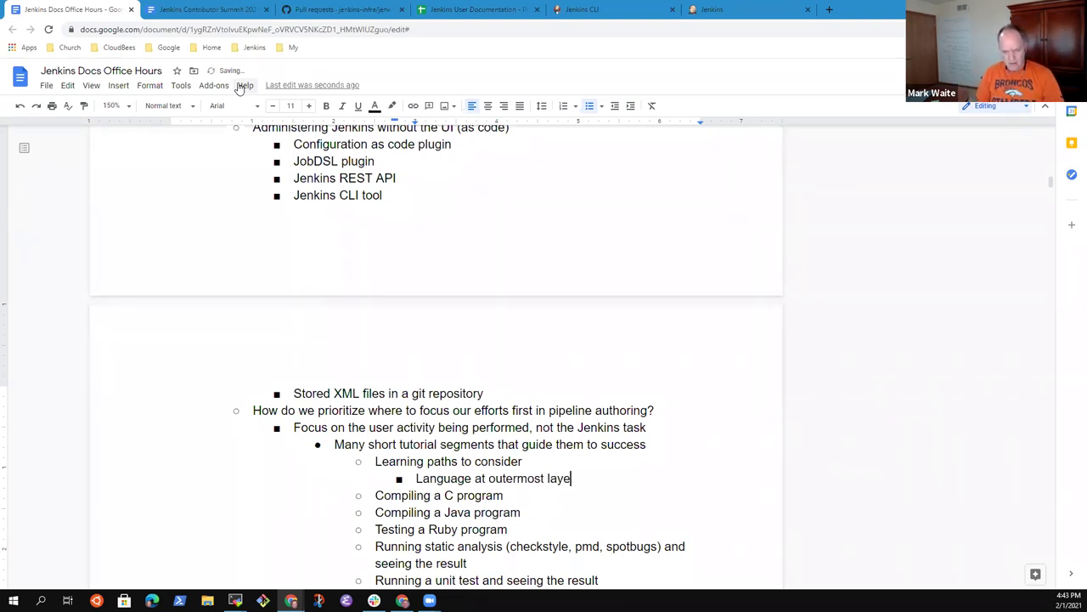
type("r (C, Rub")
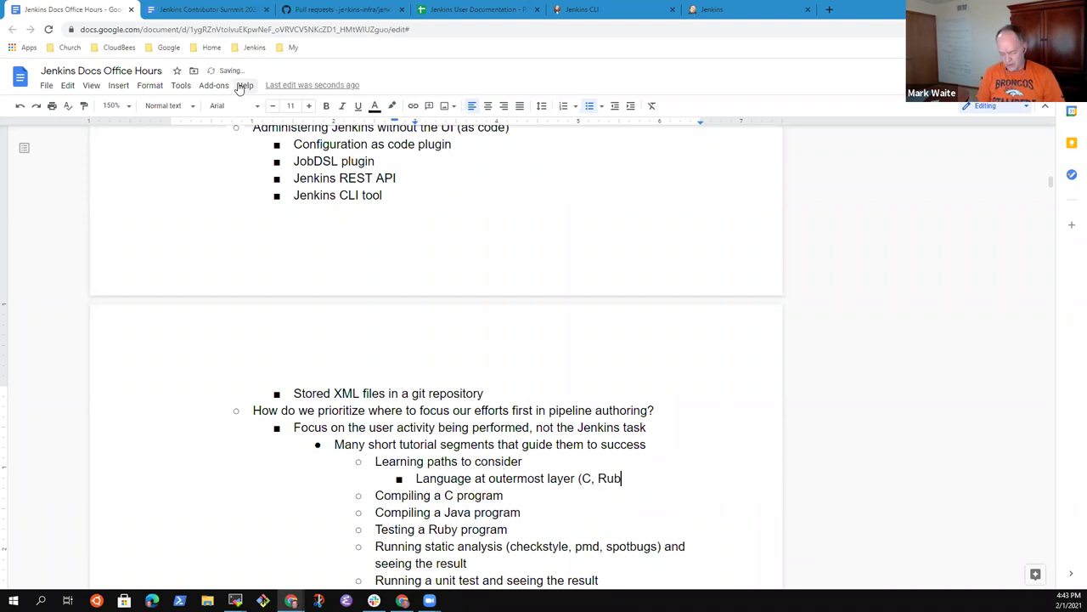
type("y, Pytho,")
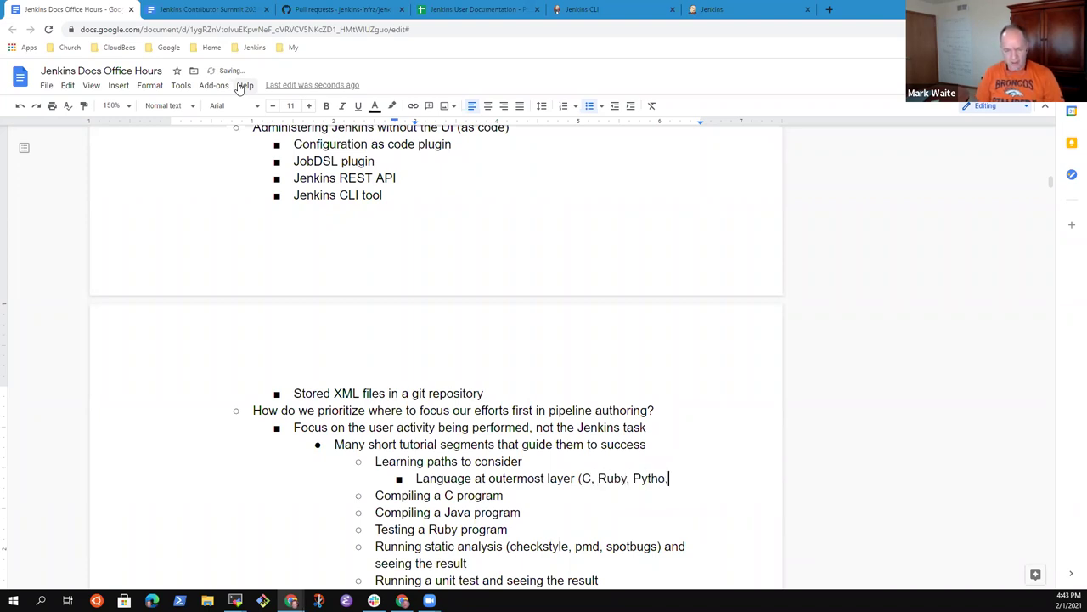
key("BackSpace")
type("n, PHP")
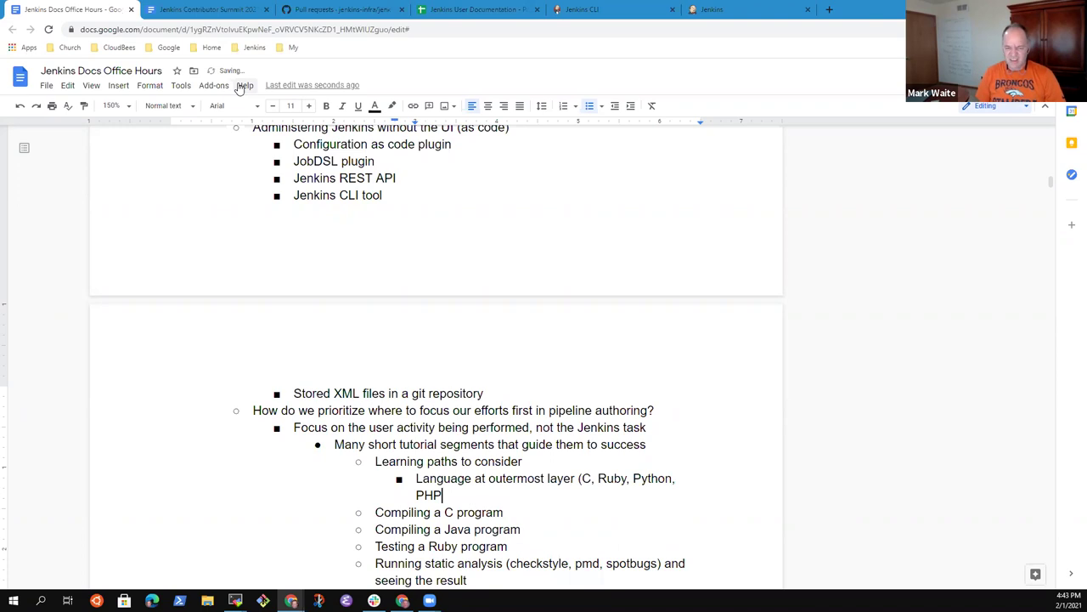
key("BackSpace")
key("BackSpace")
key("BackSpace")
type("...)")
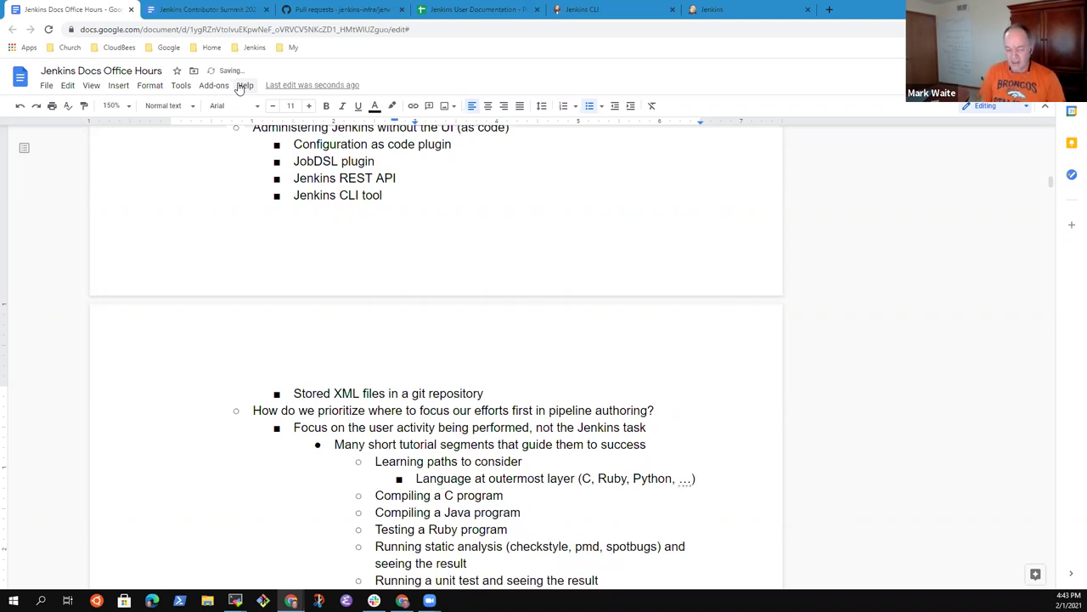
Add the bullet "Common activities with that language" below the outermost layer bullet, at the same level
key("Return")
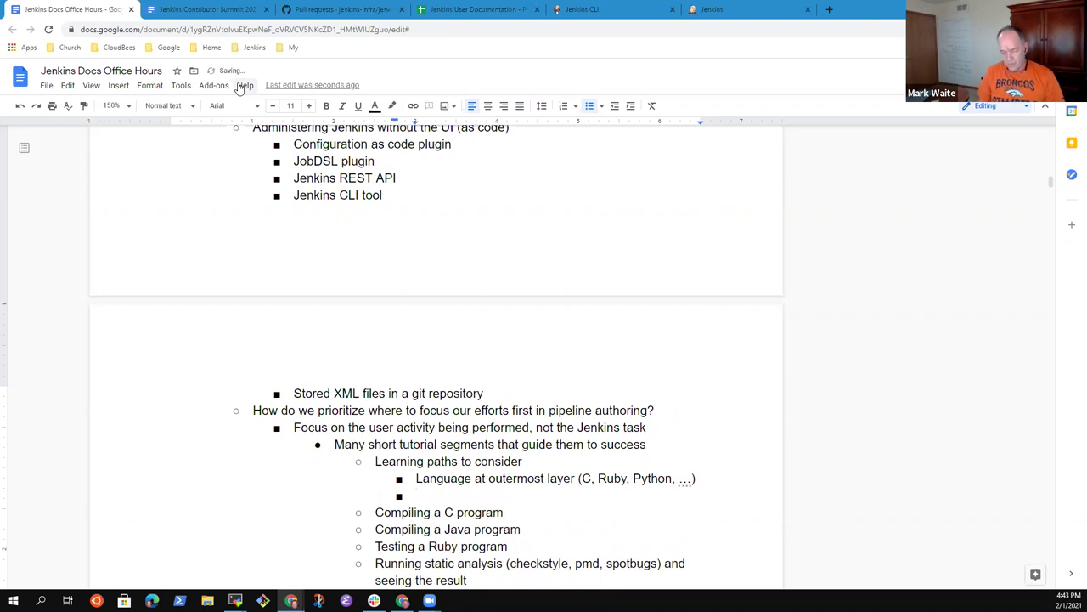
type("Common ")
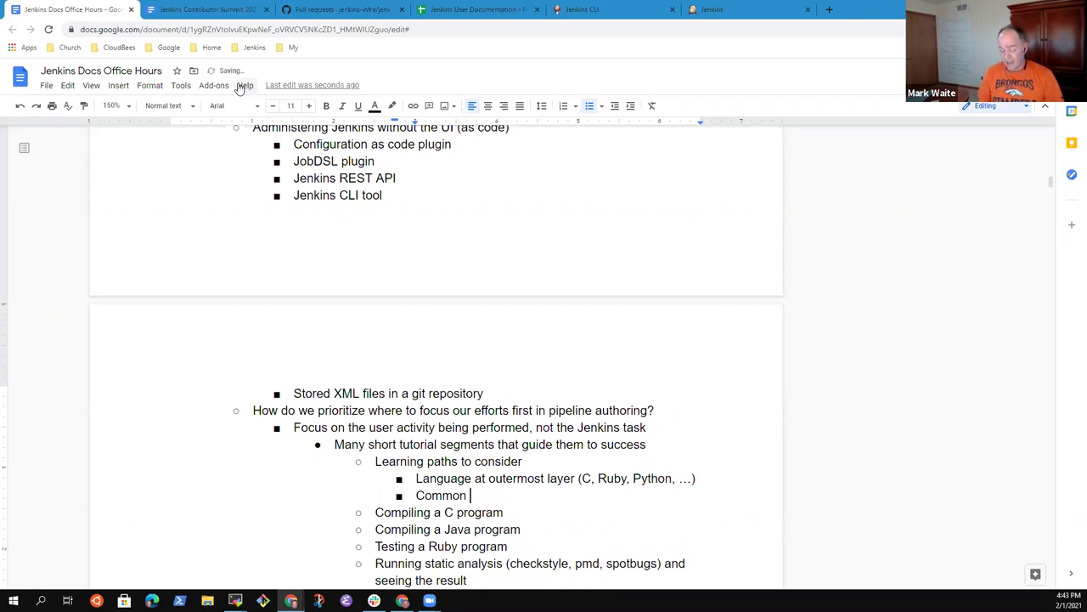
type("lifecy")
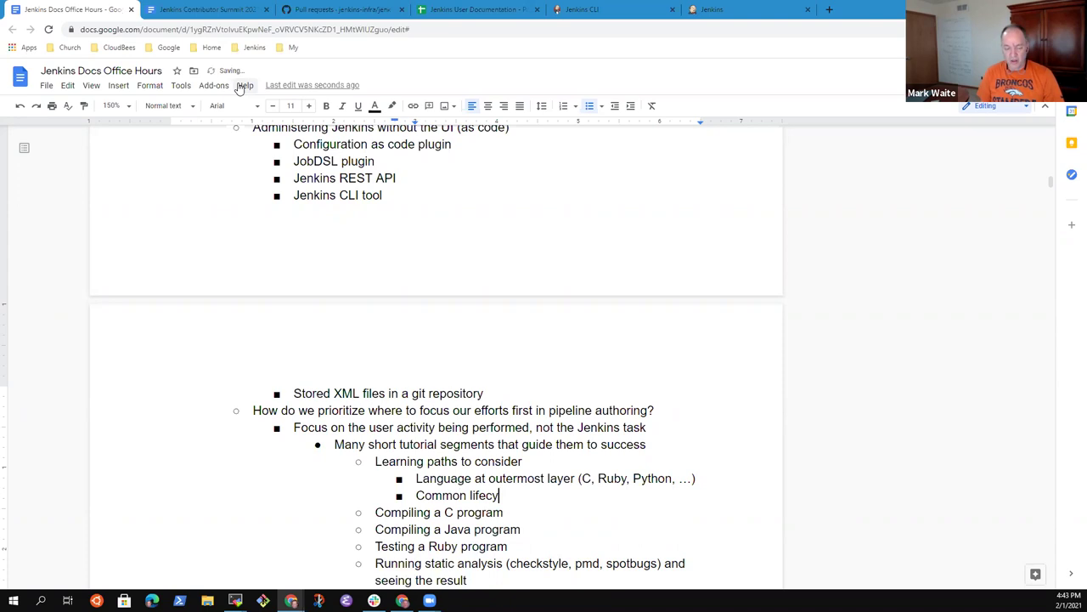
key("ctrl+BackSpace")
type("activit")
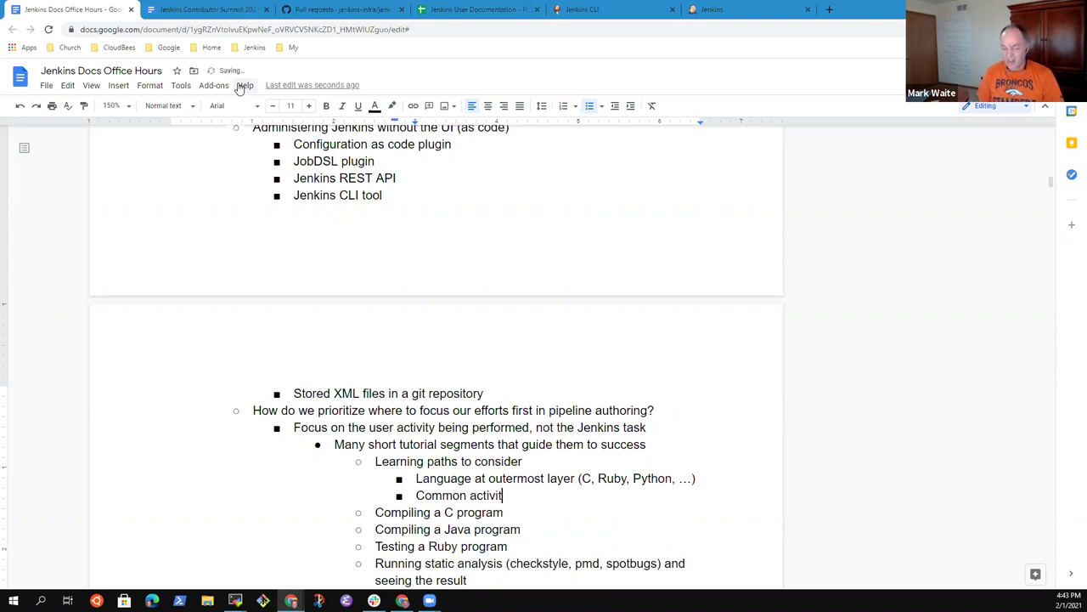
type("ies with that lan")
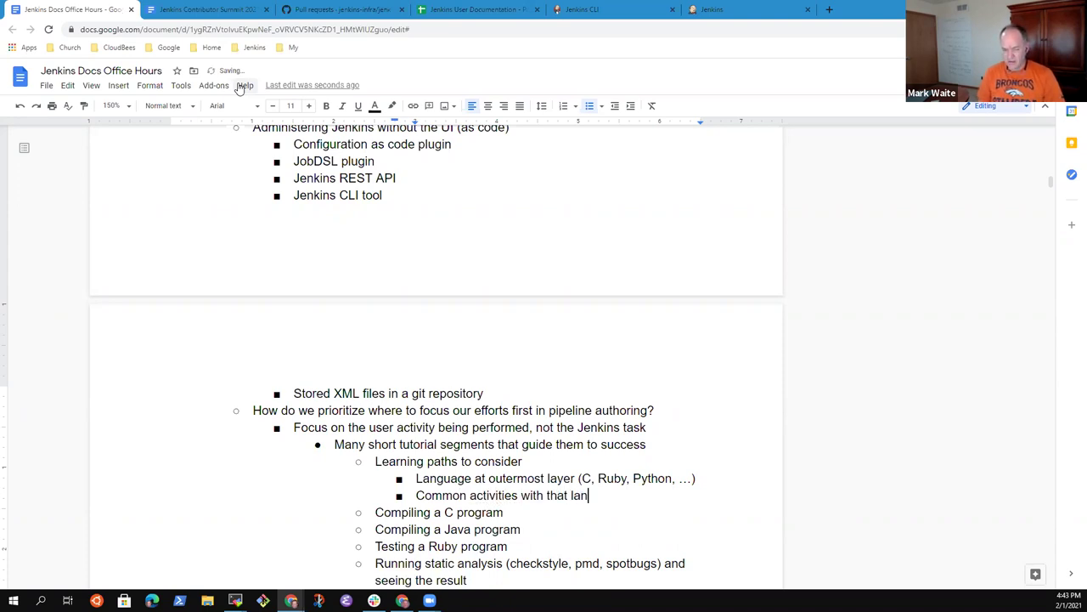
type("guage")
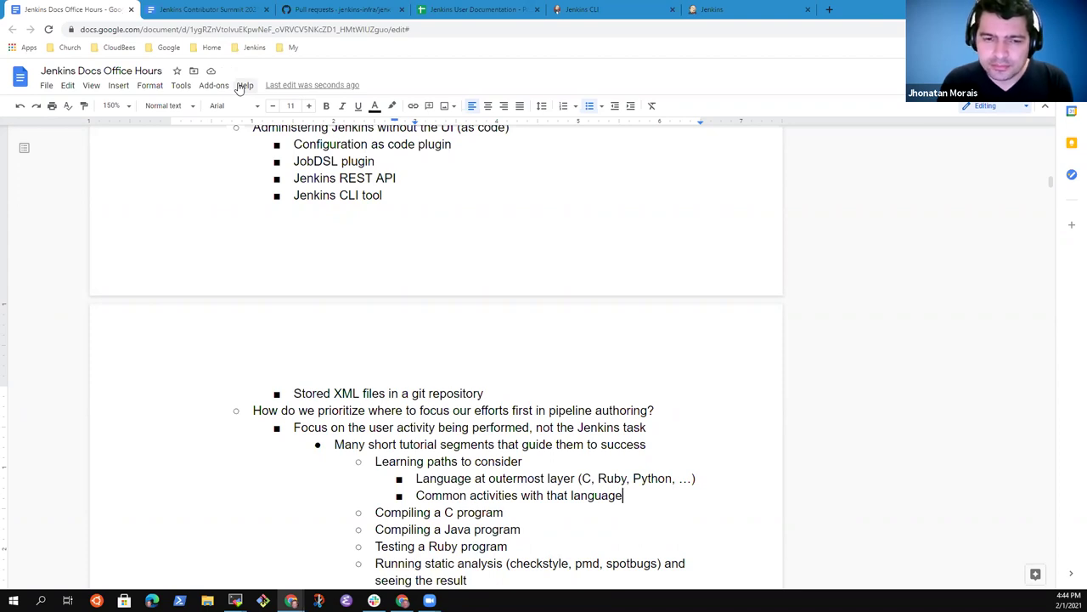
key("Up")
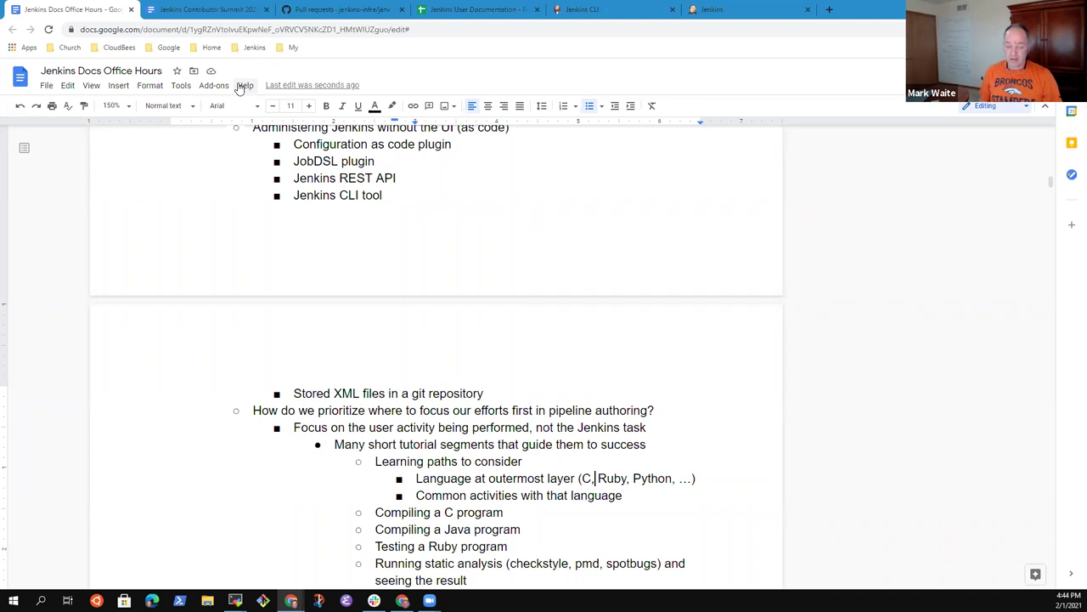
key("Left")
key("shift+Left")
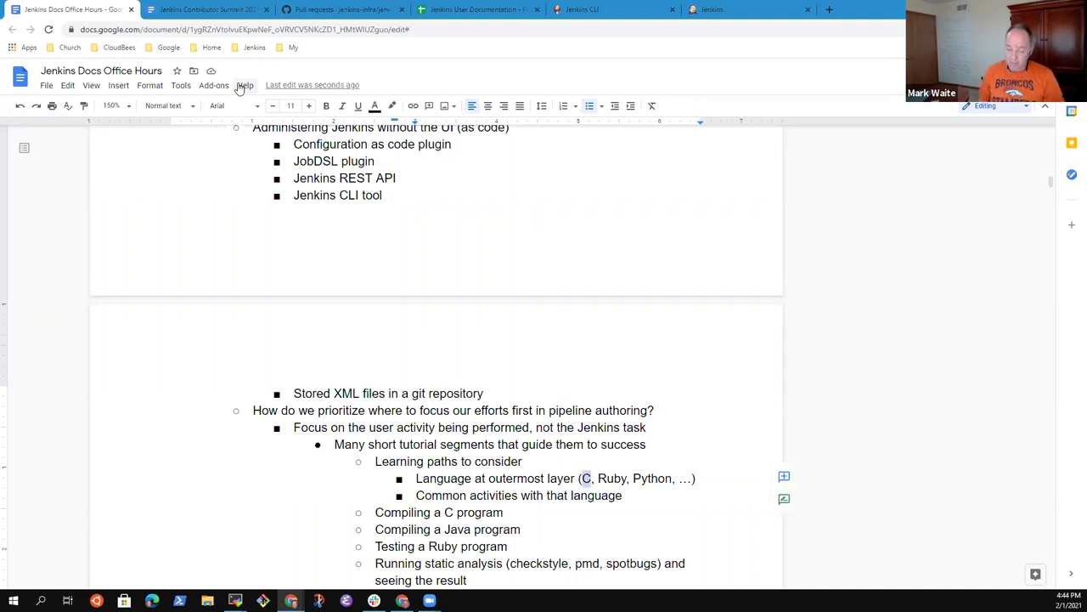
key("Right")
key("Right")
key("Right")
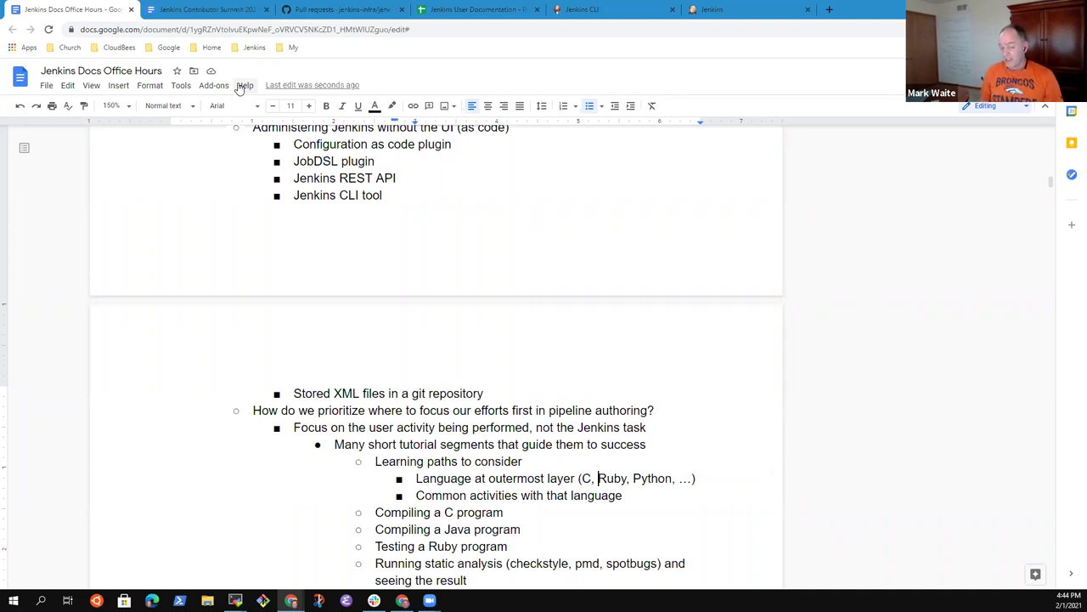
key("shift+Right")
key("shift+Right")
key("shift+Right")
key("shift+Right")
key("shift+Right")
key("shift+Right")
key("Right")
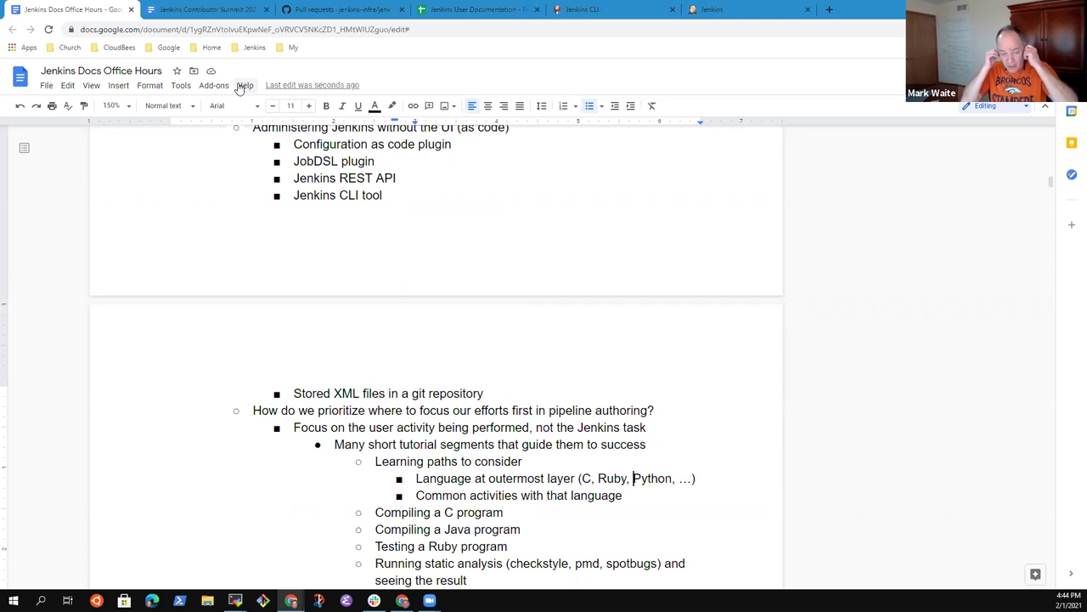
Delete the bullet "Compiling a C program" together with its empty line
key("Down")
key("Down")
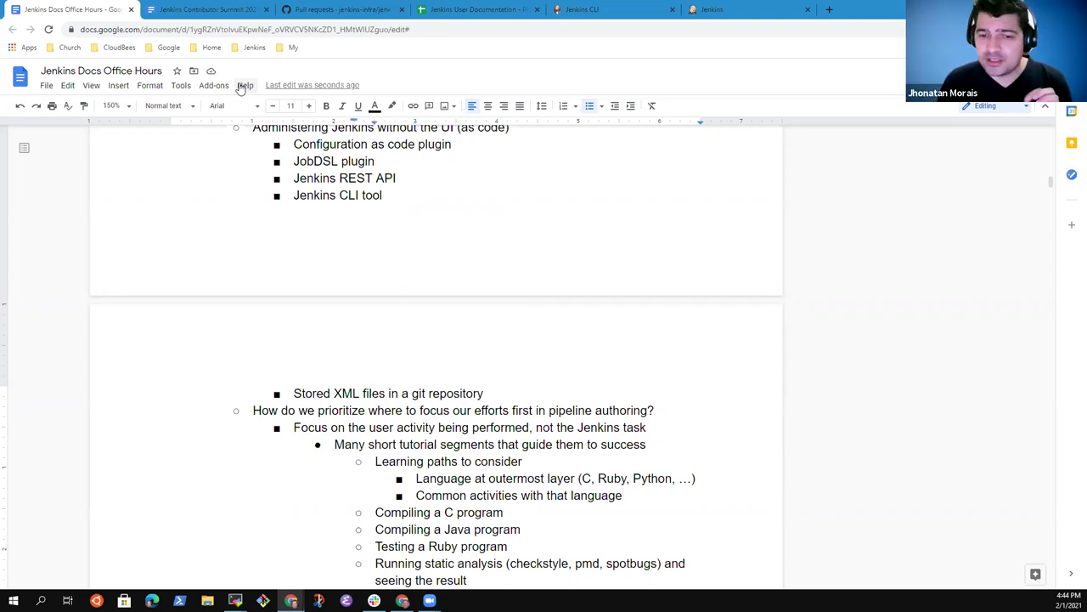
key("shift+Home")
key("BackSpace")
key("BackSpace")
key("BackSpace")
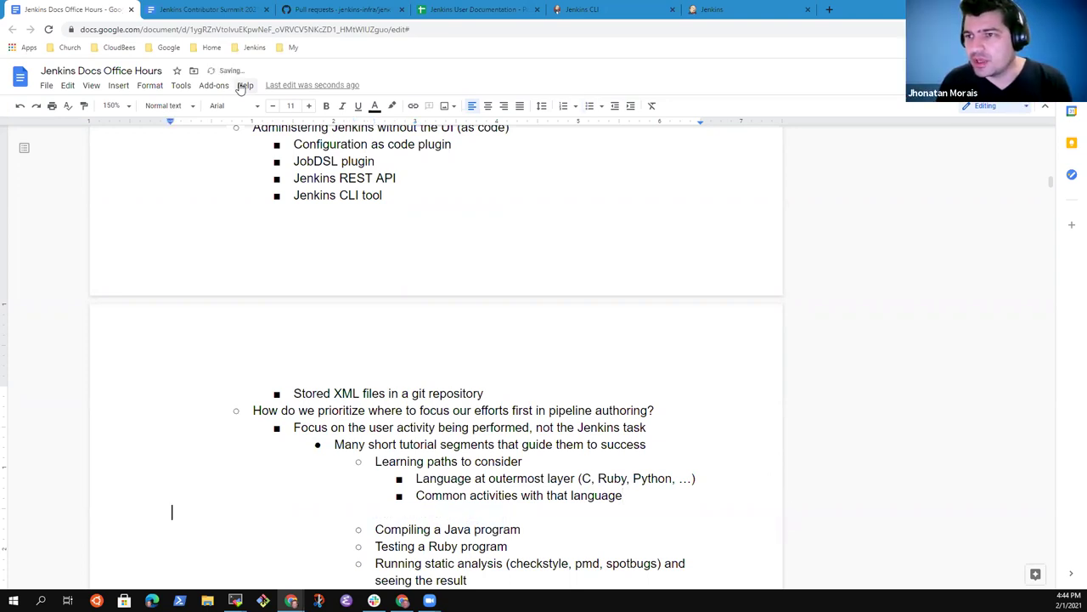
key("BackSpace")
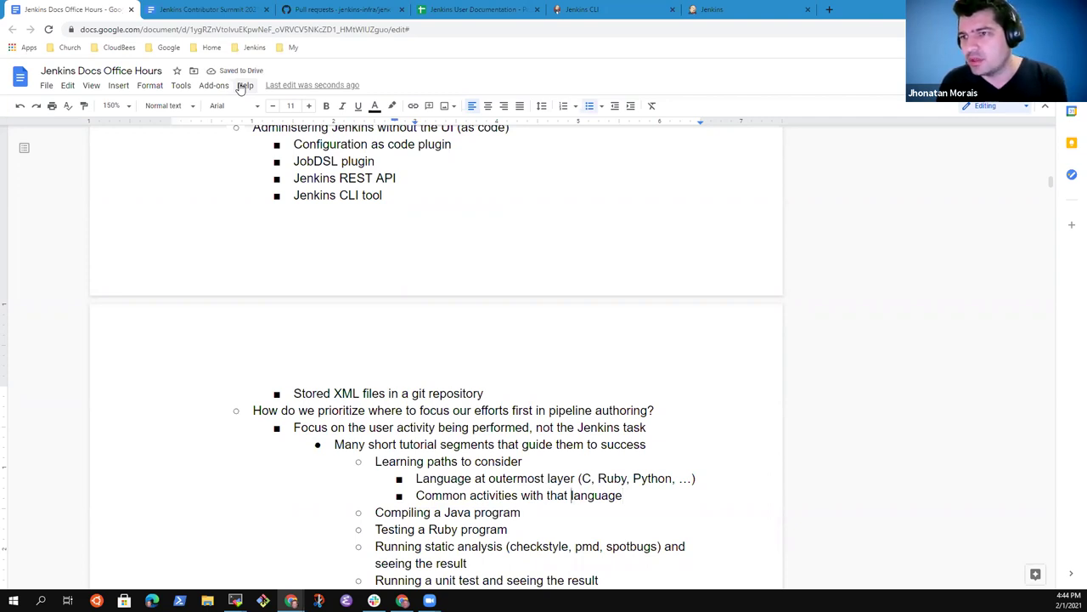
Add the sub-bullet "Compile" beneath "Common activities with that language"
key("Return")
key("BackSpace")
key("BackSpace")
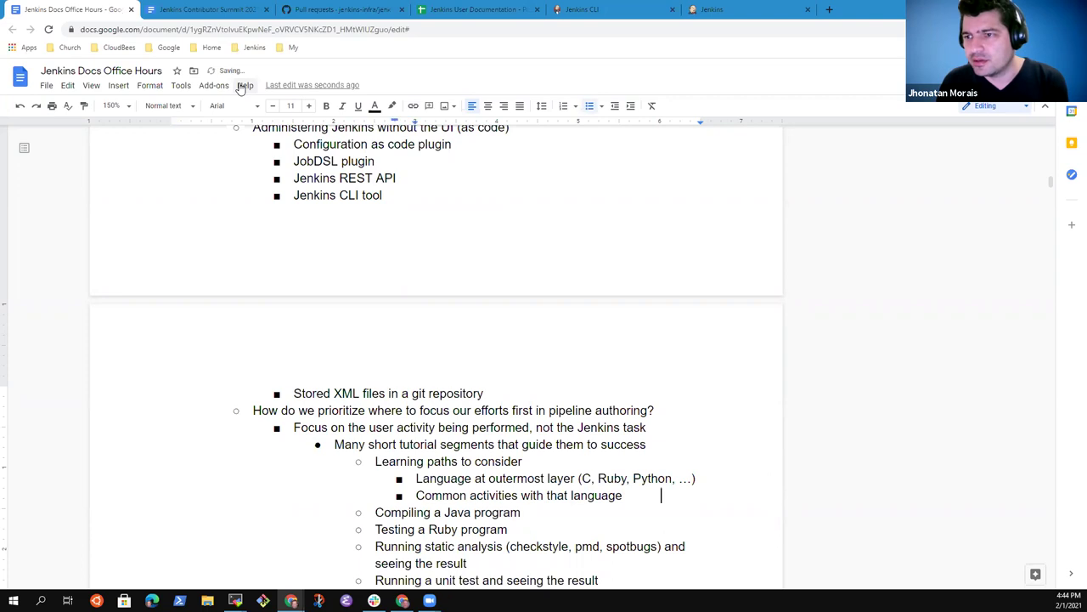
key("Return")
key("Tab")
type("COmpil")
key("ctrl+BackSpace")
type("Compil")
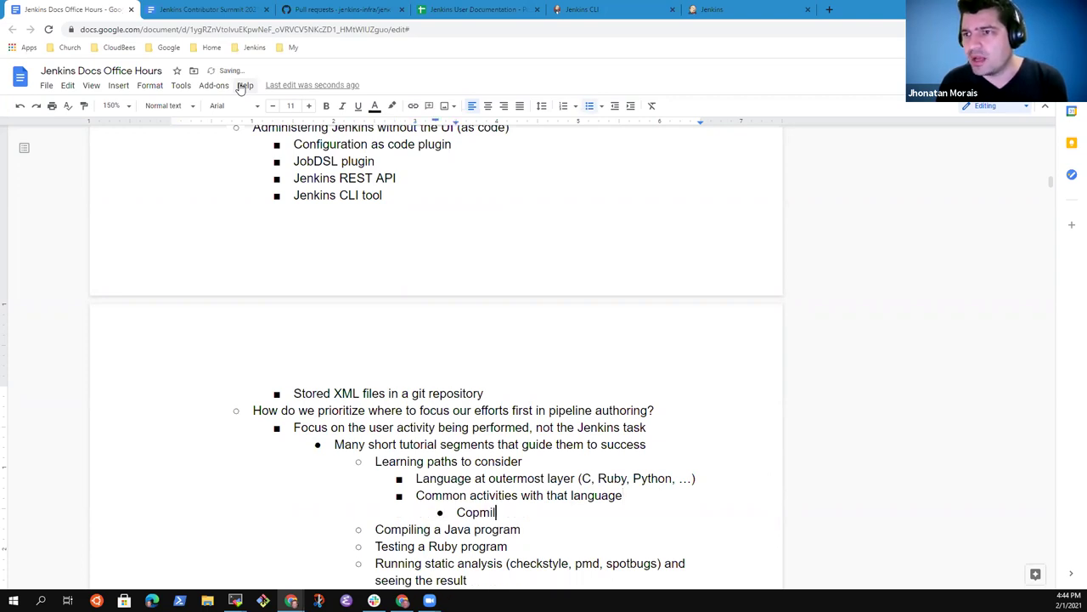
key("ctrl+BackSpace")
type("Compile")
Add the bullet "Static analysis (see the results, improve)" below "Compile", at the same level
key("Return")
type("Stat")
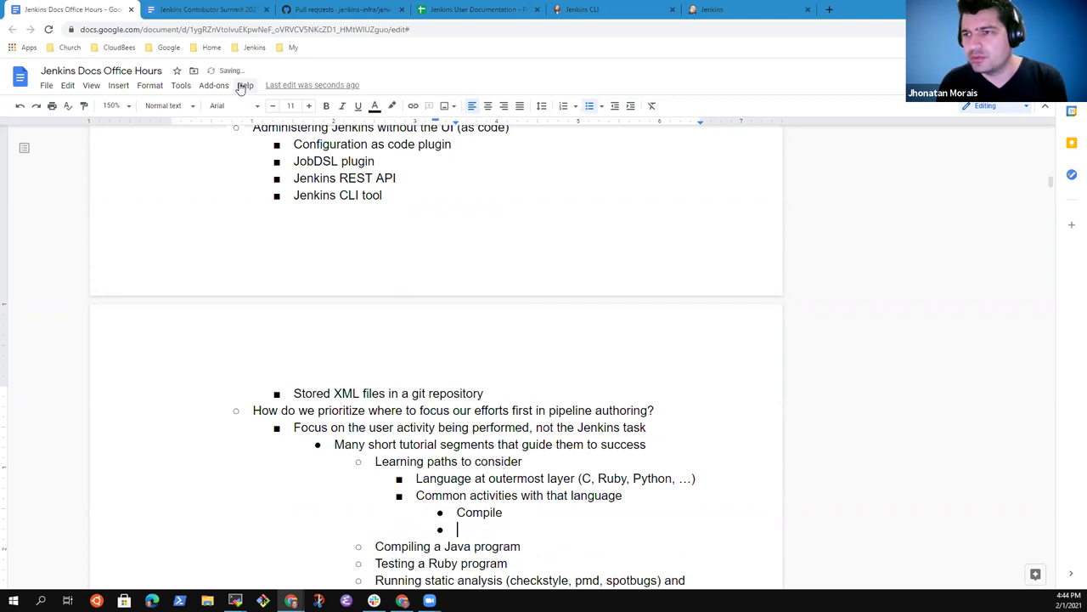
type("ic ana")
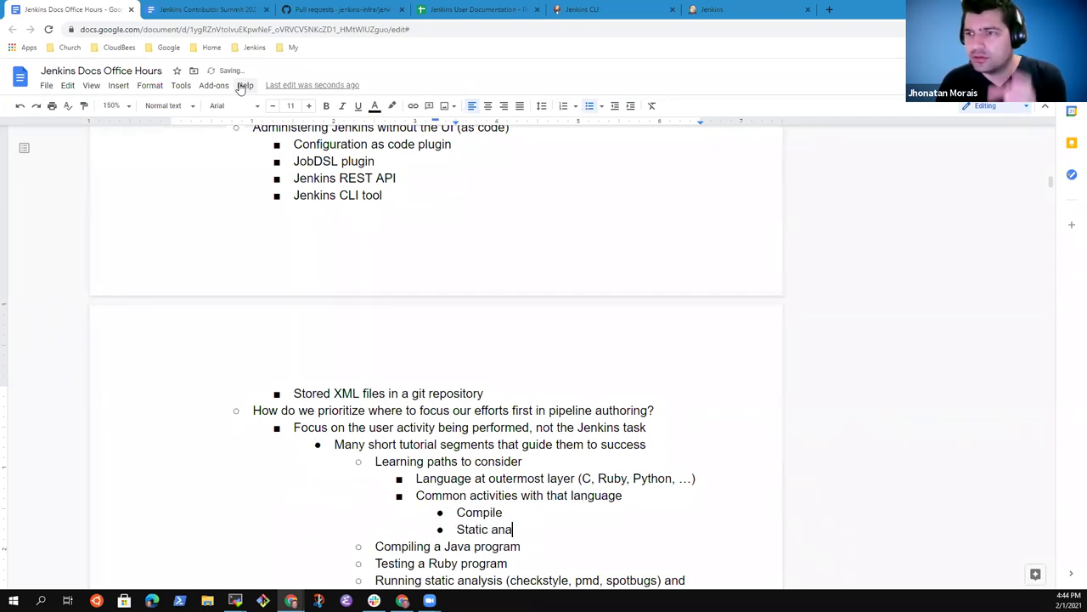
type("lysis")
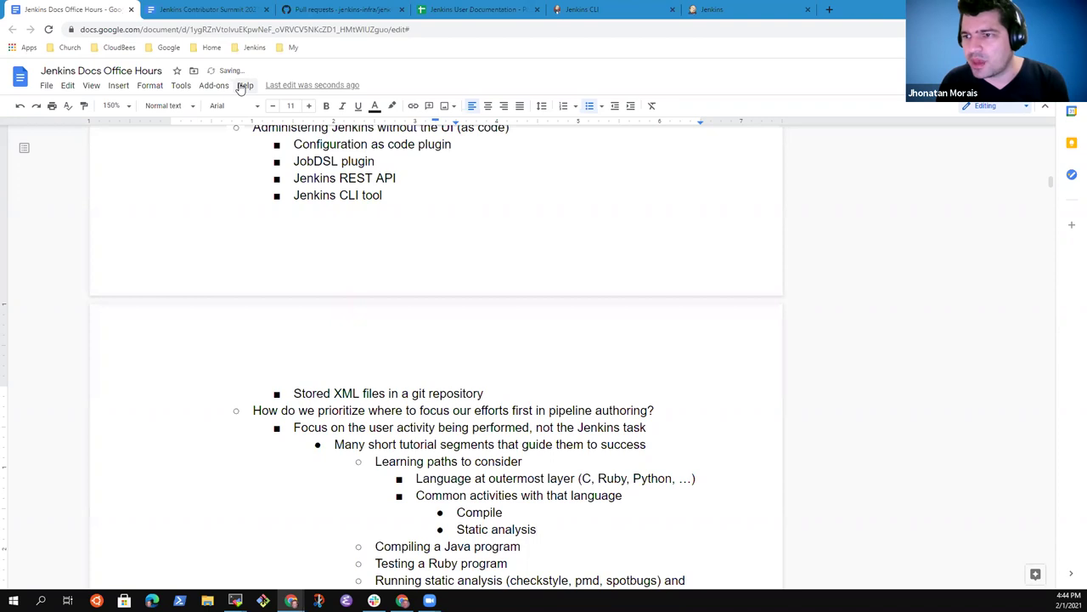
type(" (se th")
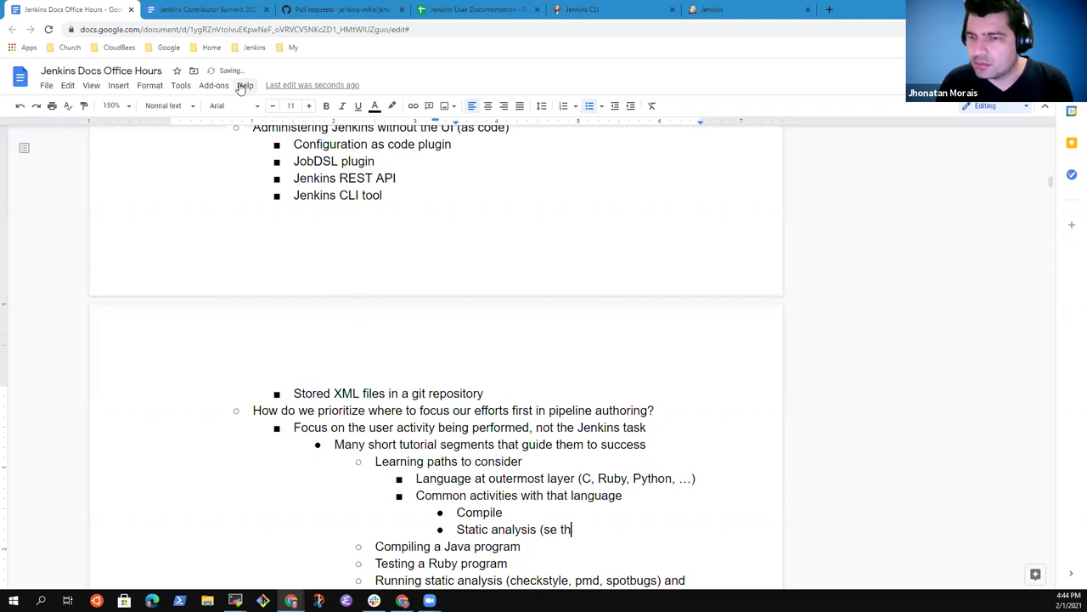
key("BackSpace")
key("BackSpace")
key("BackSpace")
type("e the result")
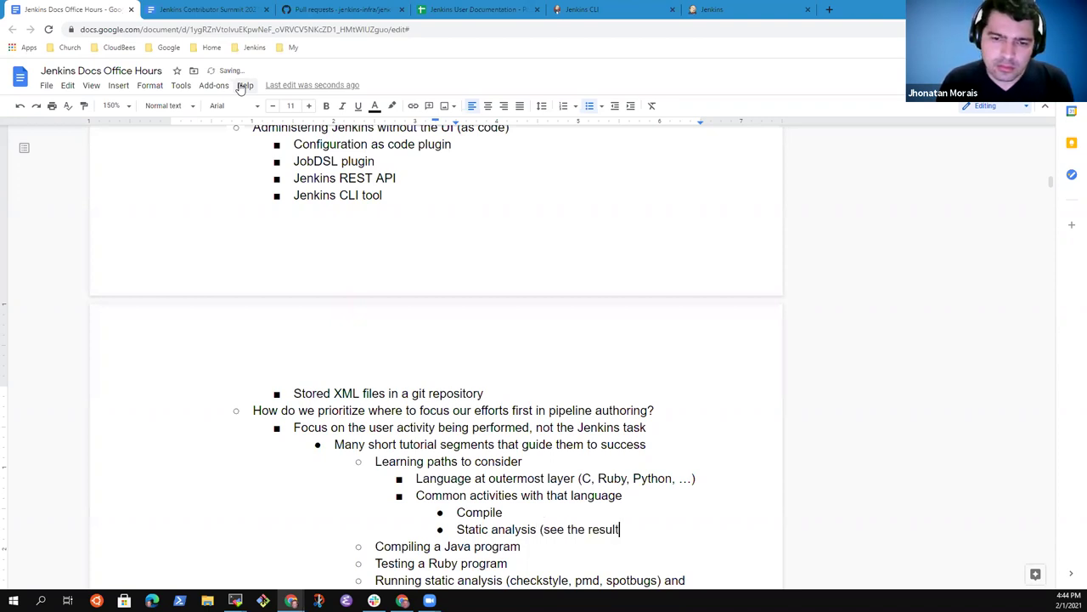
type("s, ")
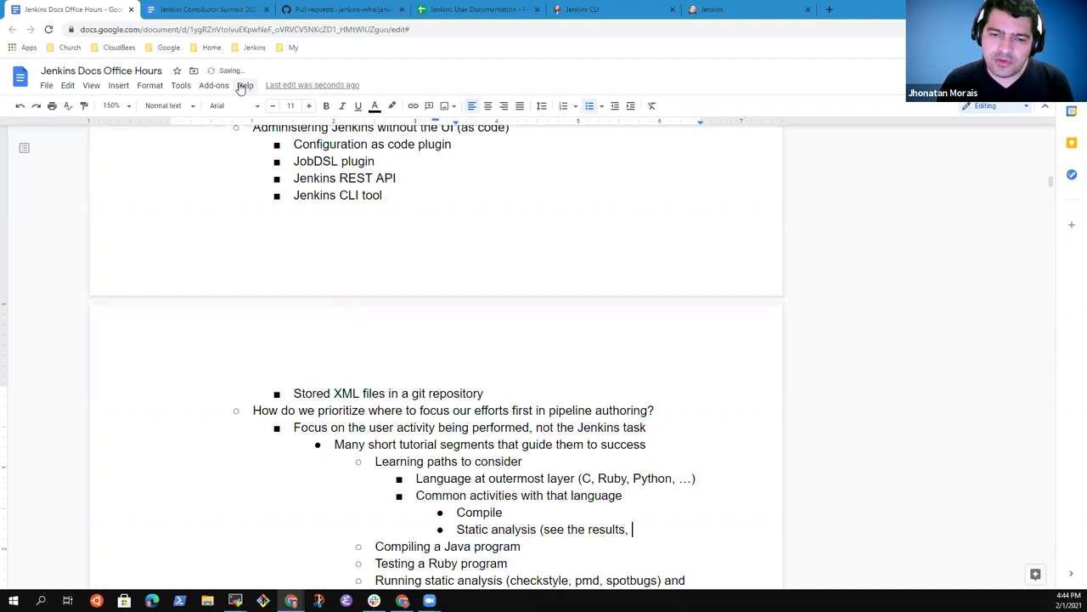
type("improve)")
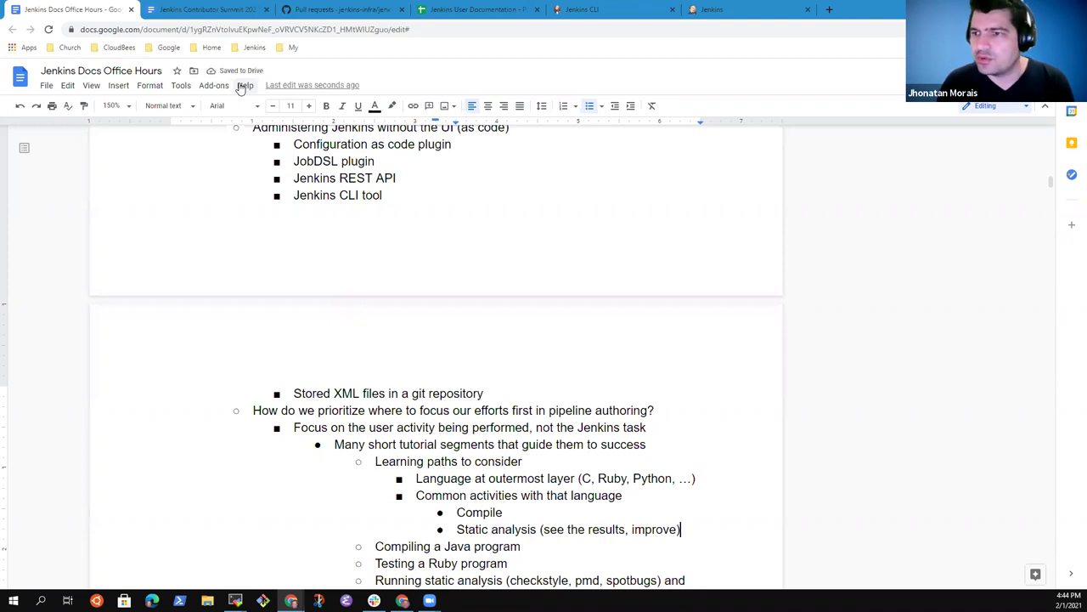
Add the bullet "Run tests (see the results)" below the "Static analysis" bullet, at the same level
key("Down")
key("Down")
key("Up")
key("Return")
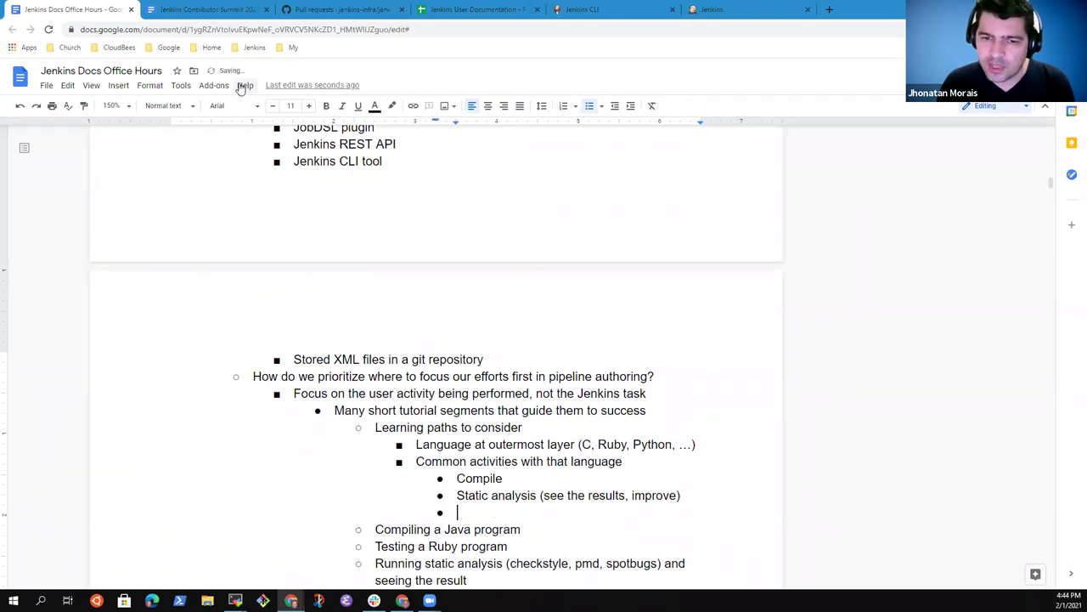
type("Run tests ")
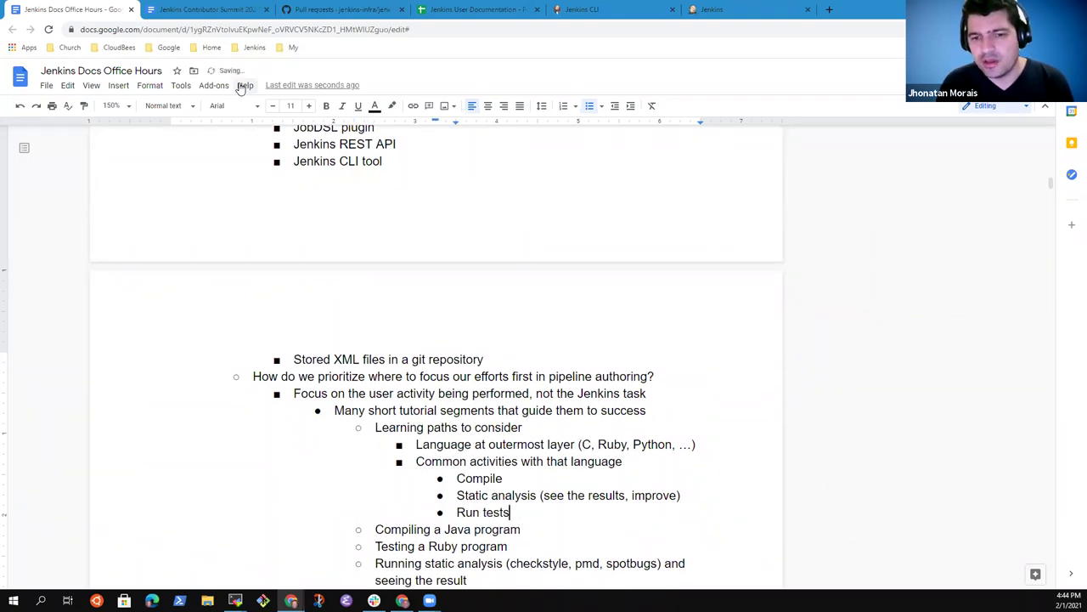
type("(see ")
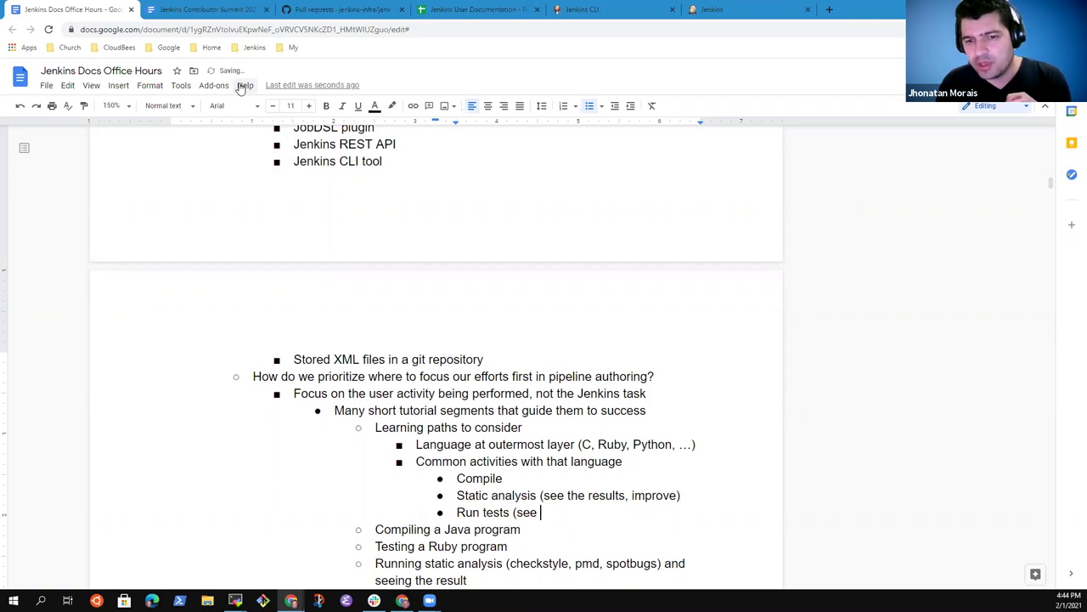
type("the results)")
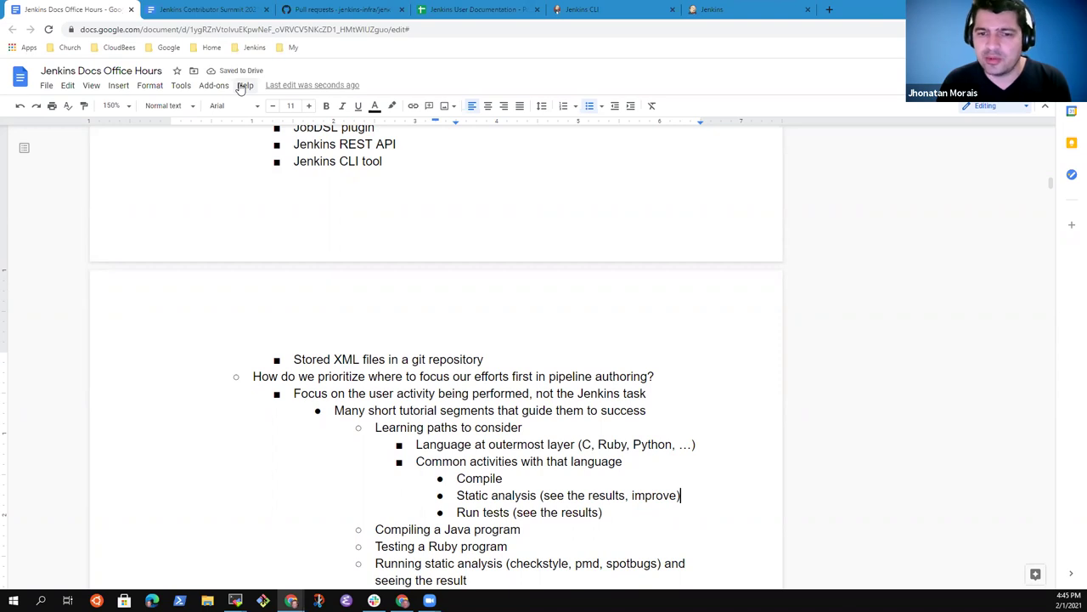
Add the bullet "Checkout code from repository" above "Compile" as the first of the common activities
key("Up")
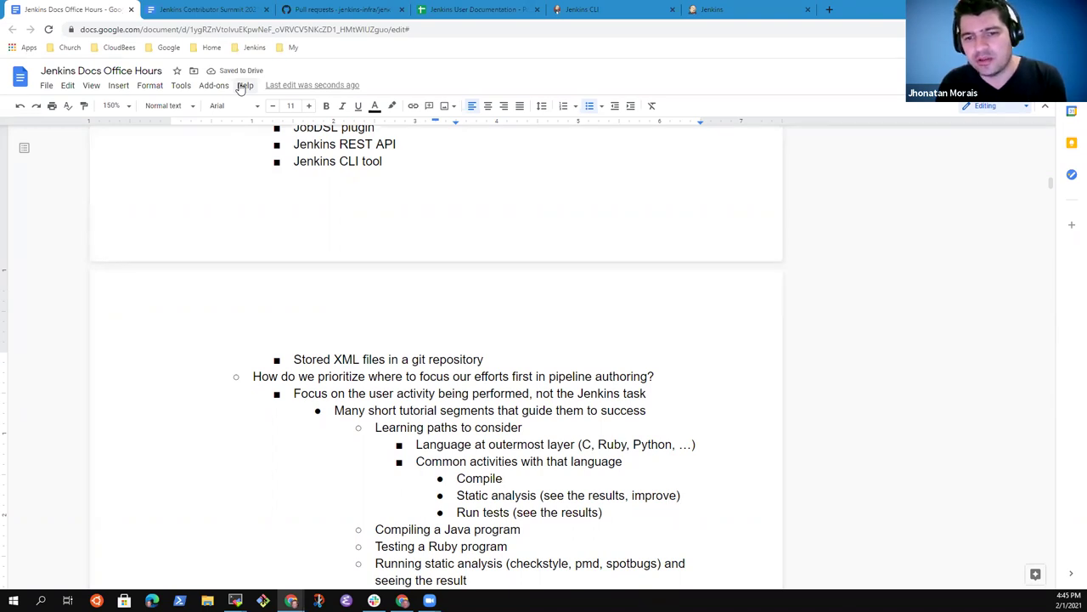
key("Down")
key("Down")
key("Down")
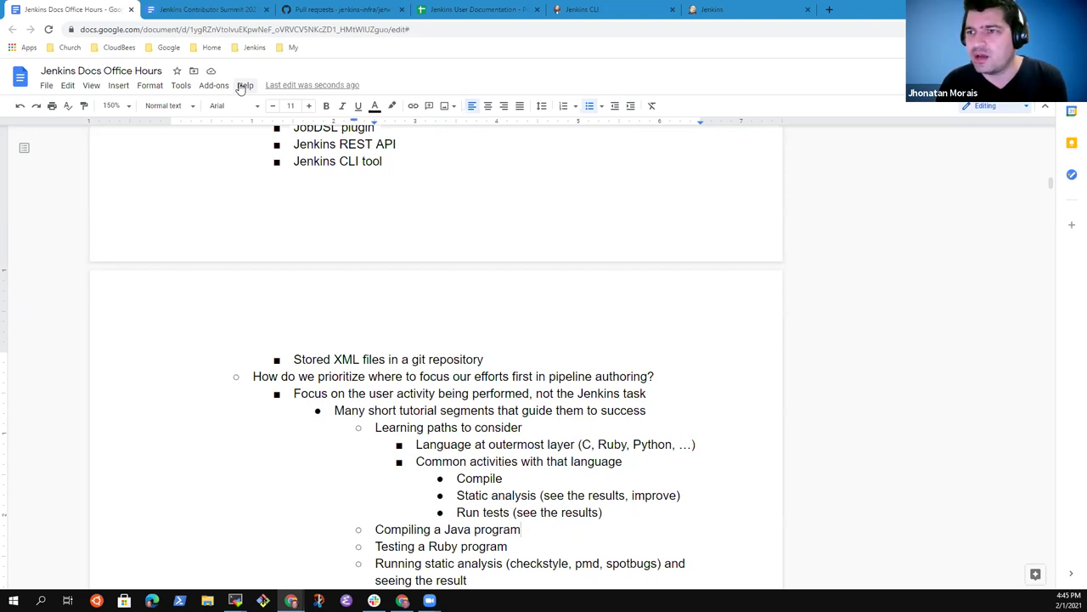
key("Home")
key("Return")
key("Up")
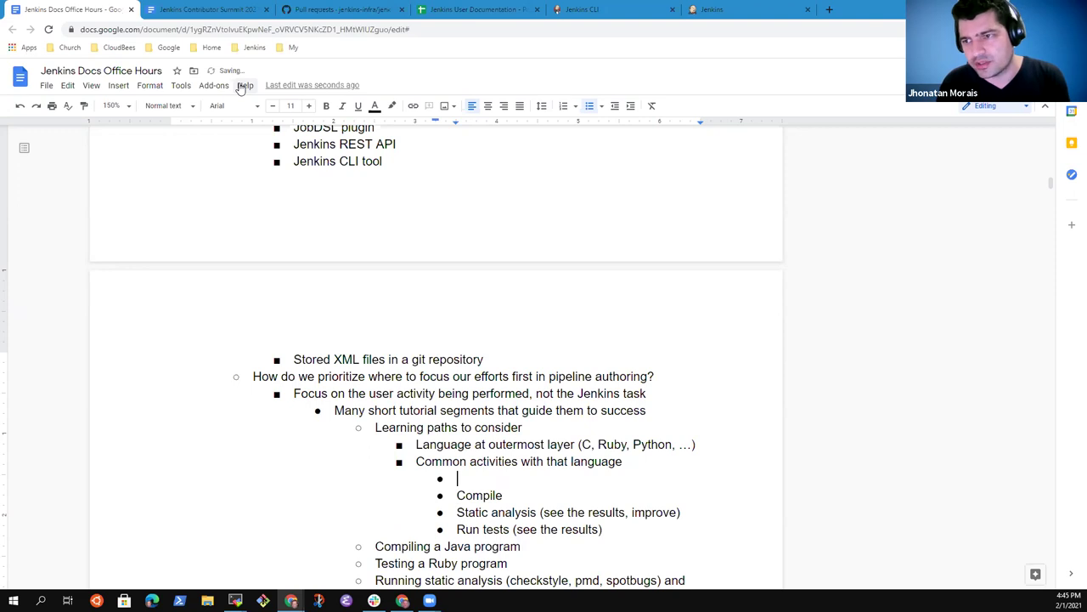
type("Checkout")
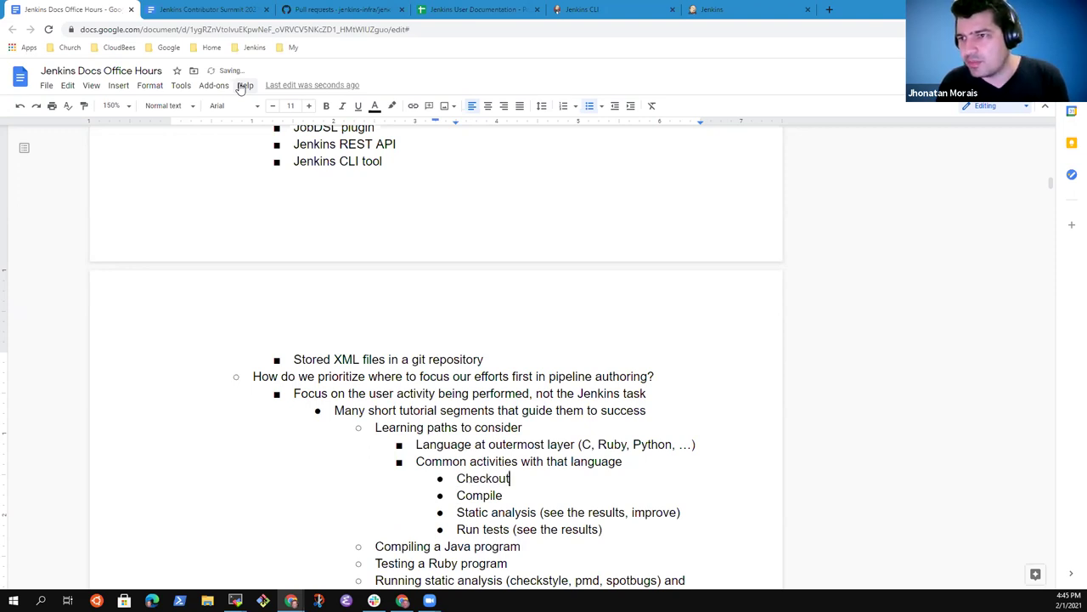
type(" source")
key("ctrl+BackSpace")
type("code from ")
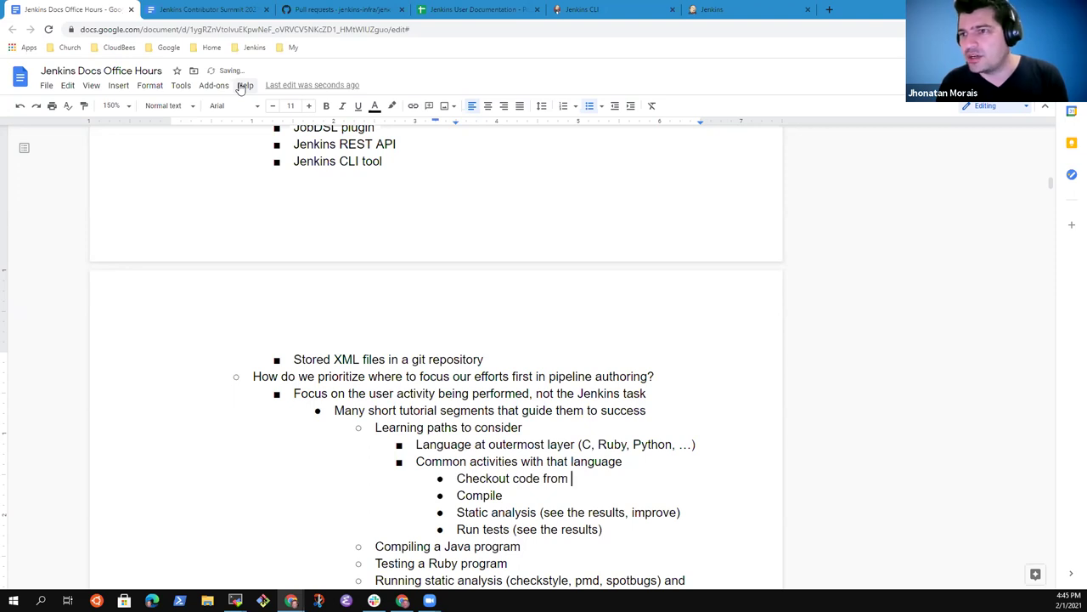
type("repository")
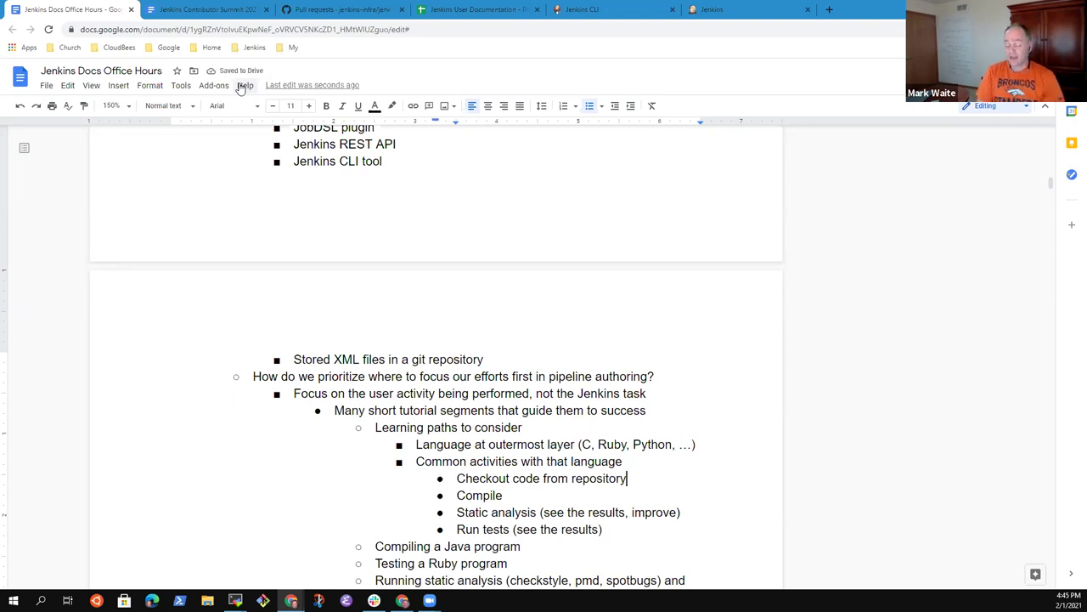
Review the language examples at the outermost layer and the list of common activities, highlighting each part in turn
key("Down")
key("Up")
key("Up")
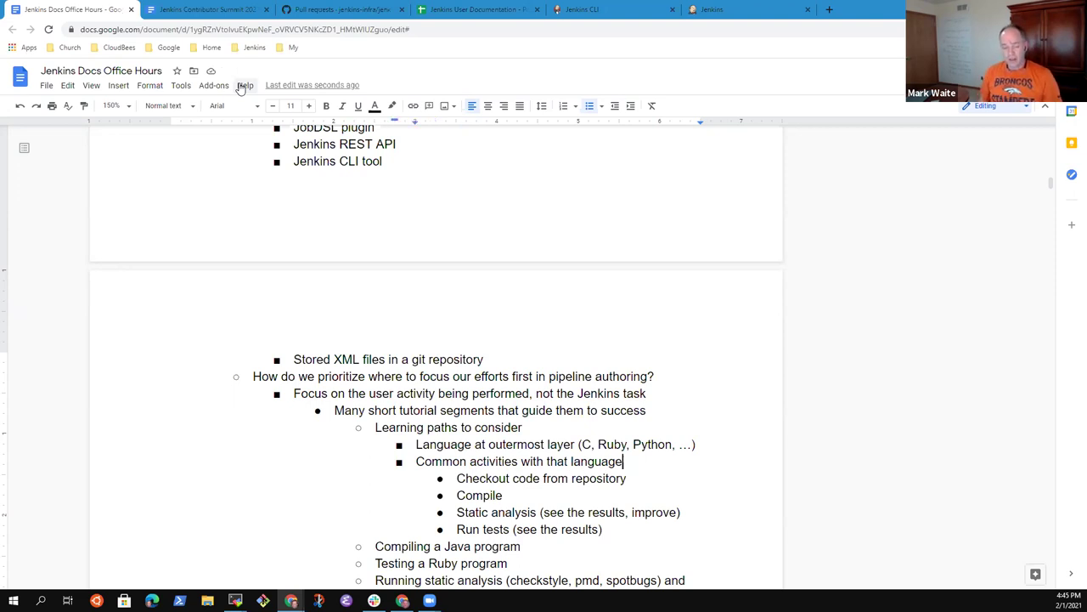
key("Up")
key("Down")
key("Home")
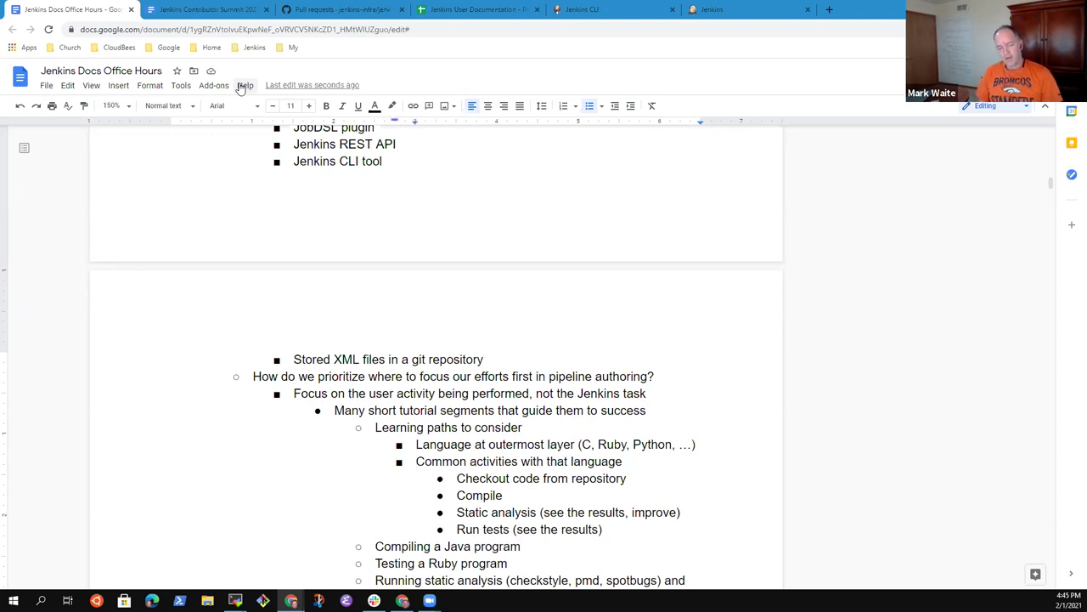
key("ctrl+Right")
key("Right")
key("shift+Right")
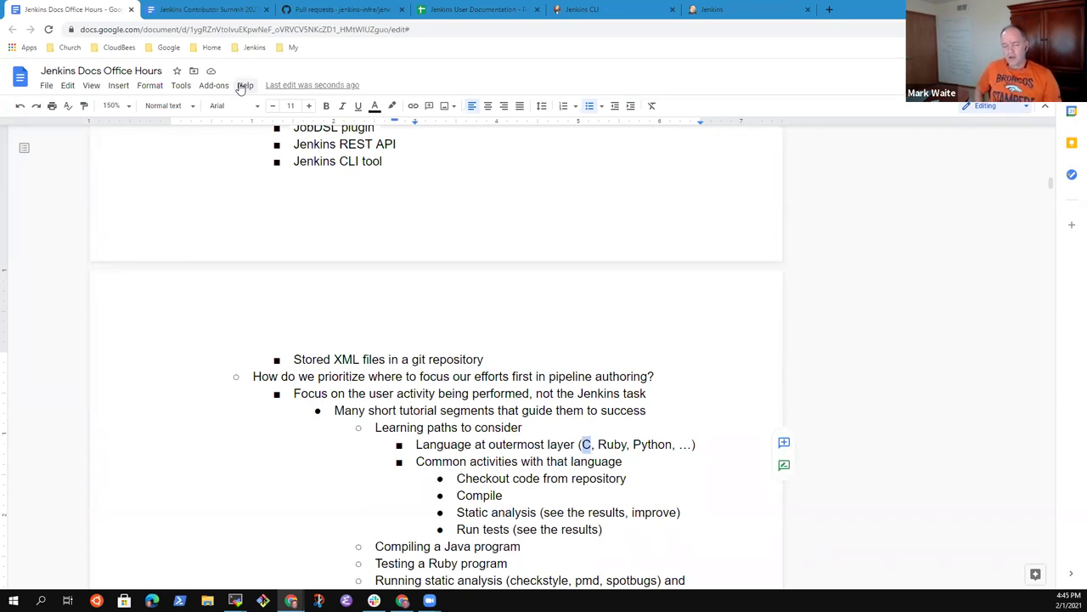
key("Down")
key("Home")
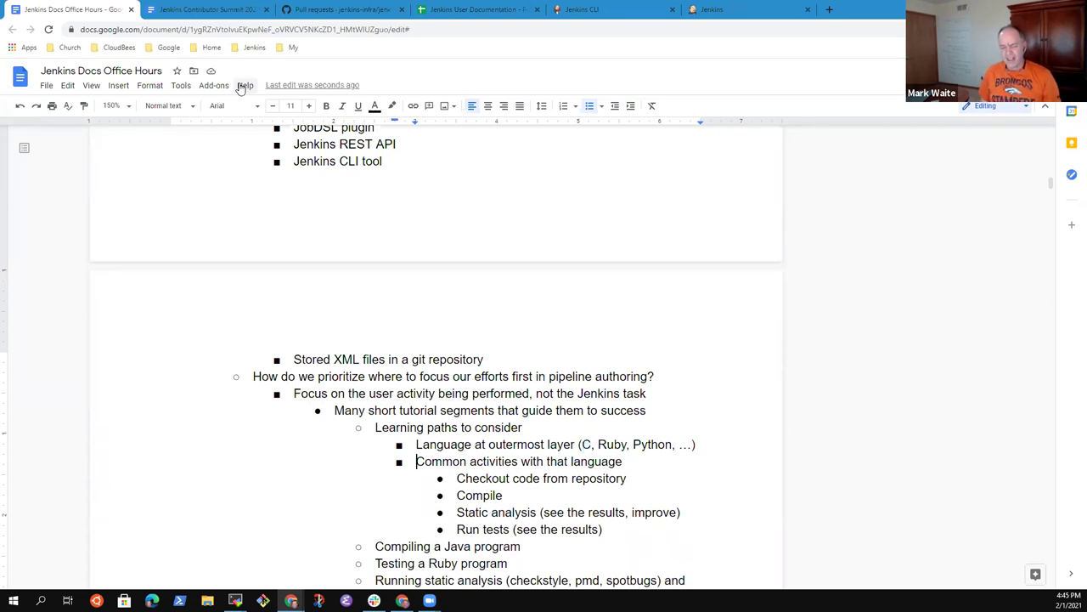
key("shift+Down")
key("shift+Down")
key("shift+Down")
key("shift+Down")
key("shift+Down")
key("shift+Left")
key("shift+Left")
key("shift+Left")
key("shift+Left")
key("shift+Left")
key("shift+Left")
key("shift+Left")
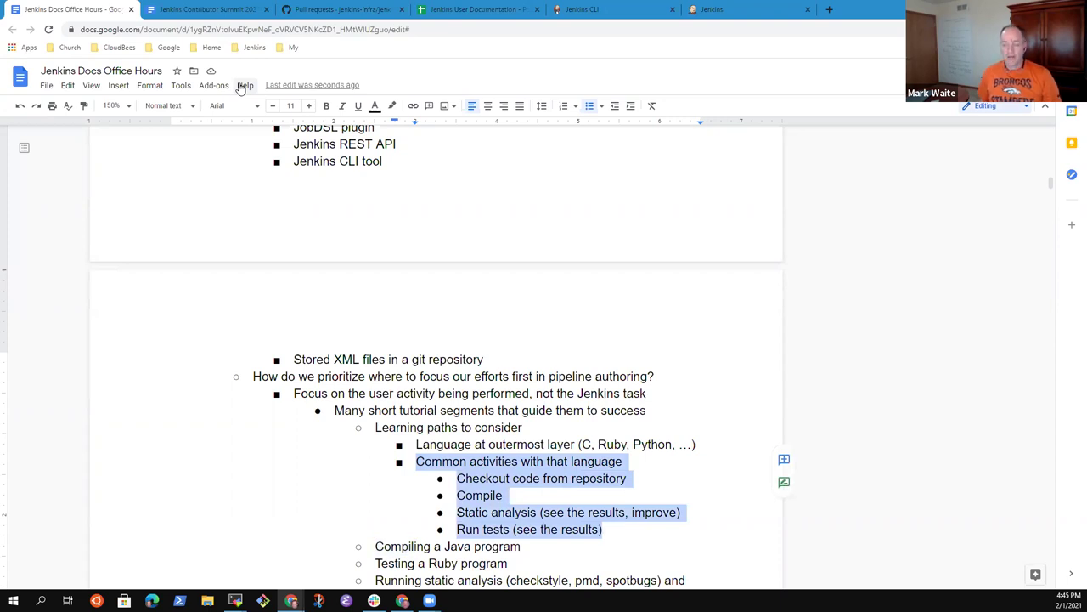
key("Up")
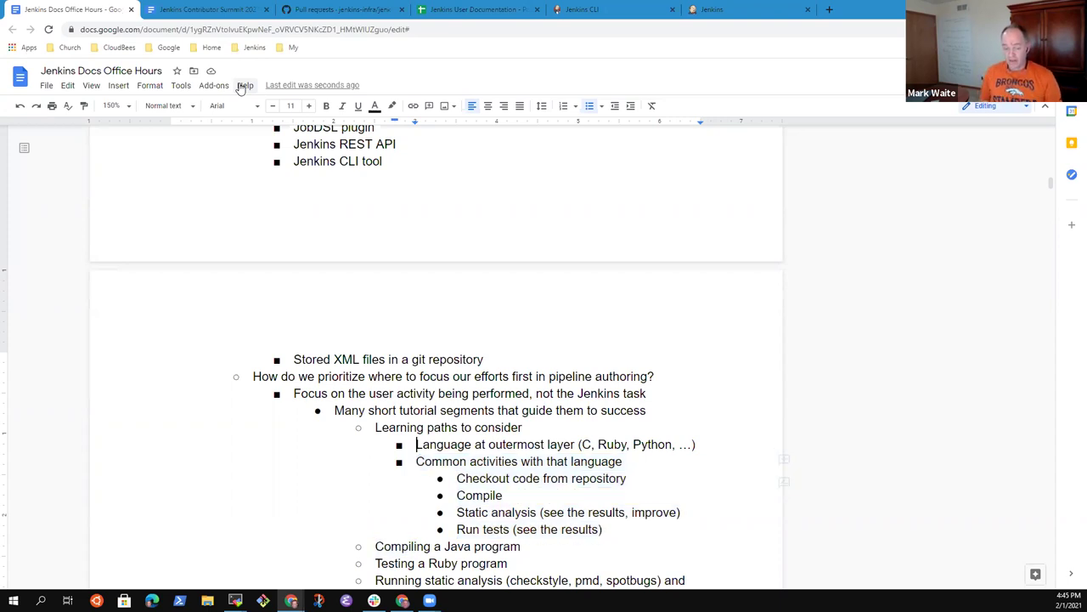
key("ctrl+shift+Left")
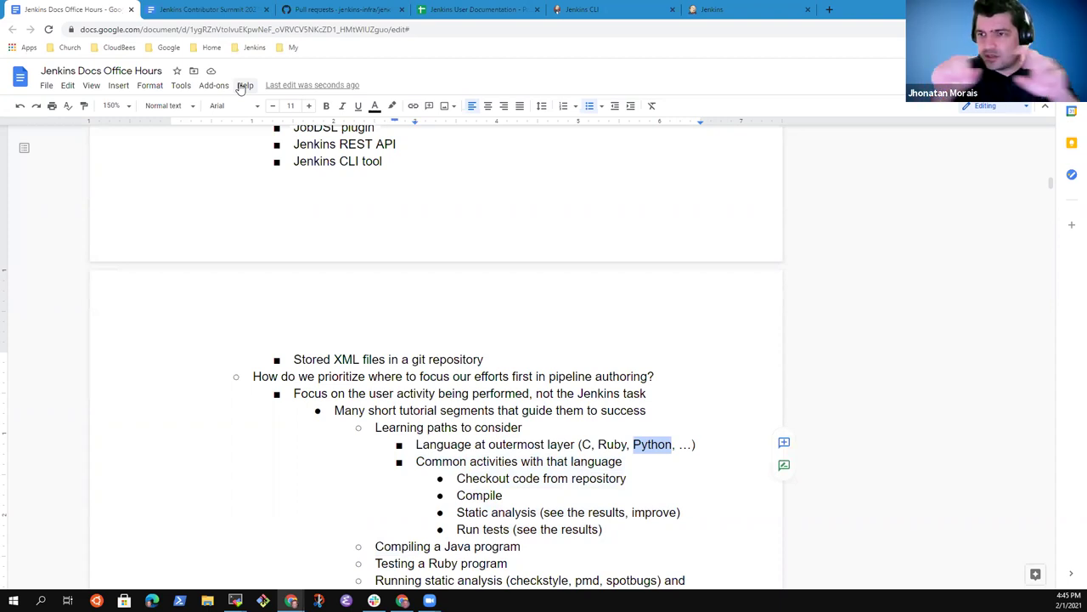
Append "(as a template we reuse)" to the "Learning paths to consider" bullet
key("Up")
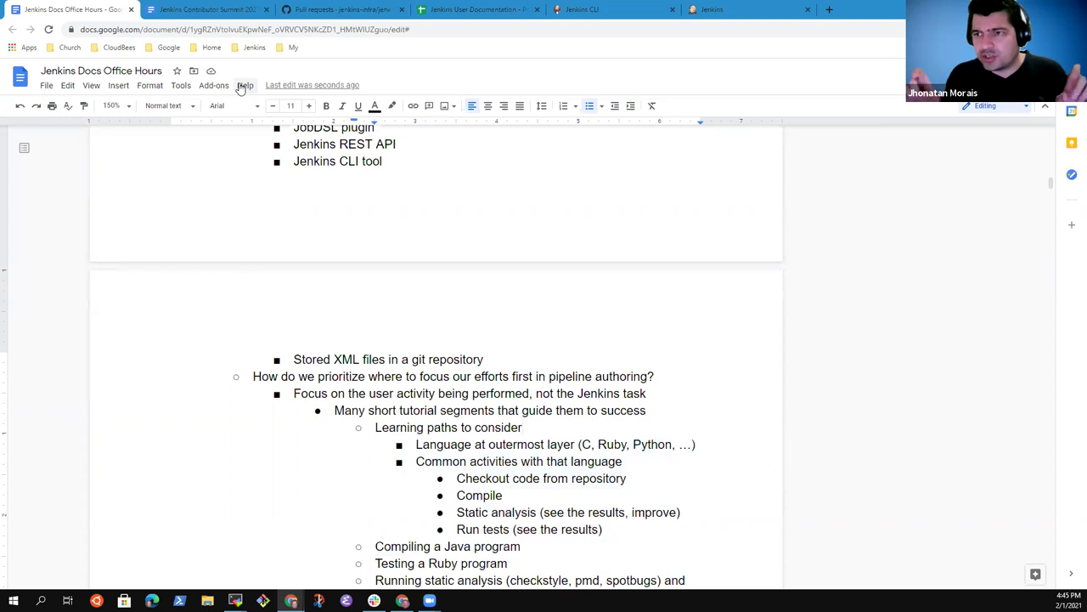
type("(as a template")
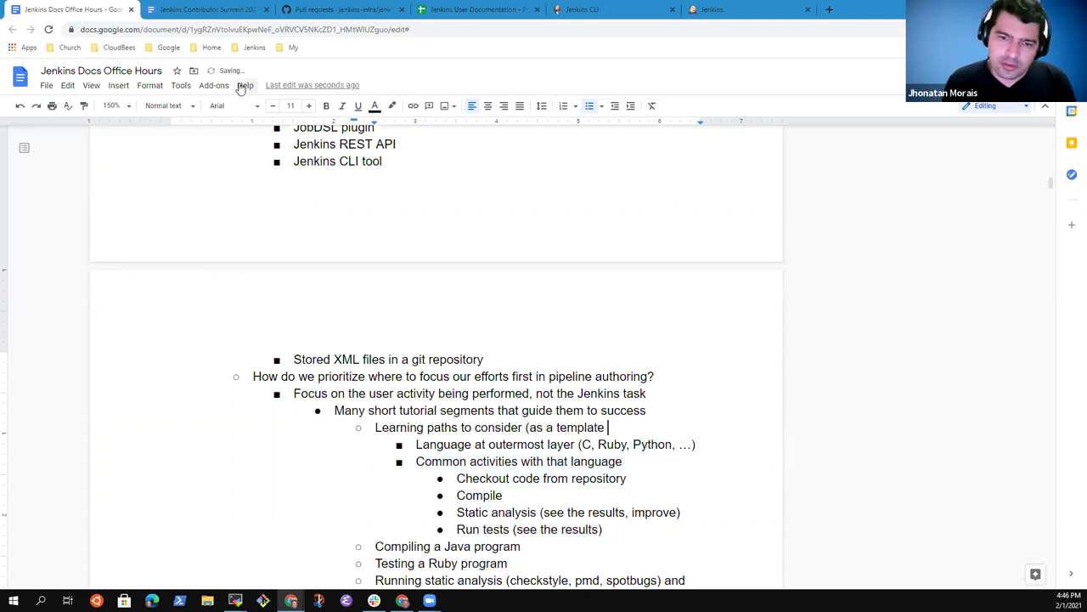
key("ctrl+BackSpace")
type("doc templat")
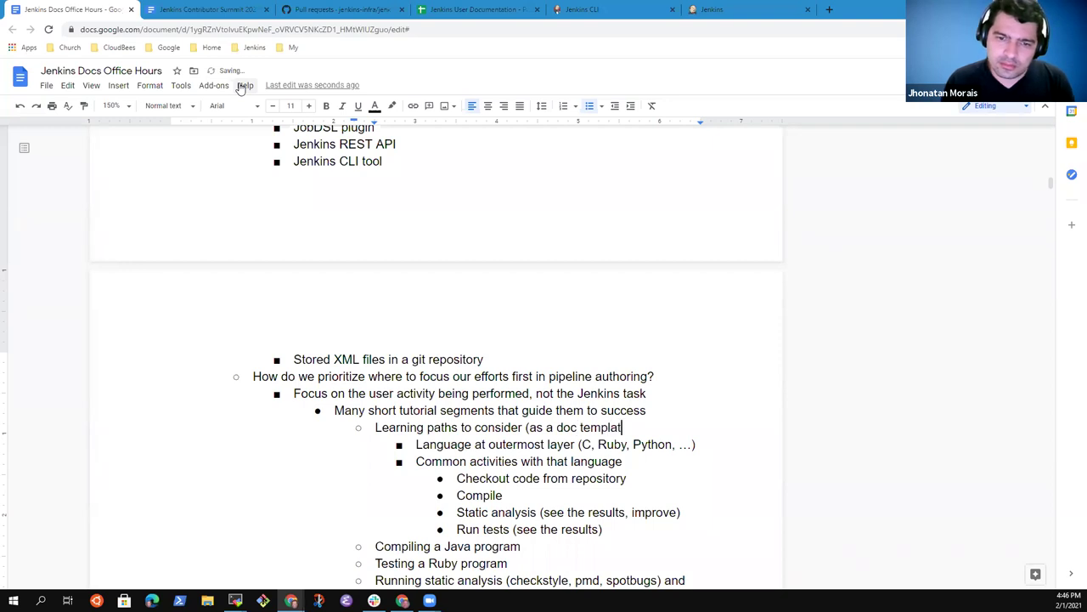
type("e)")
key("Left")
key("ctrl+shift+Right")
key("Delete")
key("End")
key("Left")
type("we ")
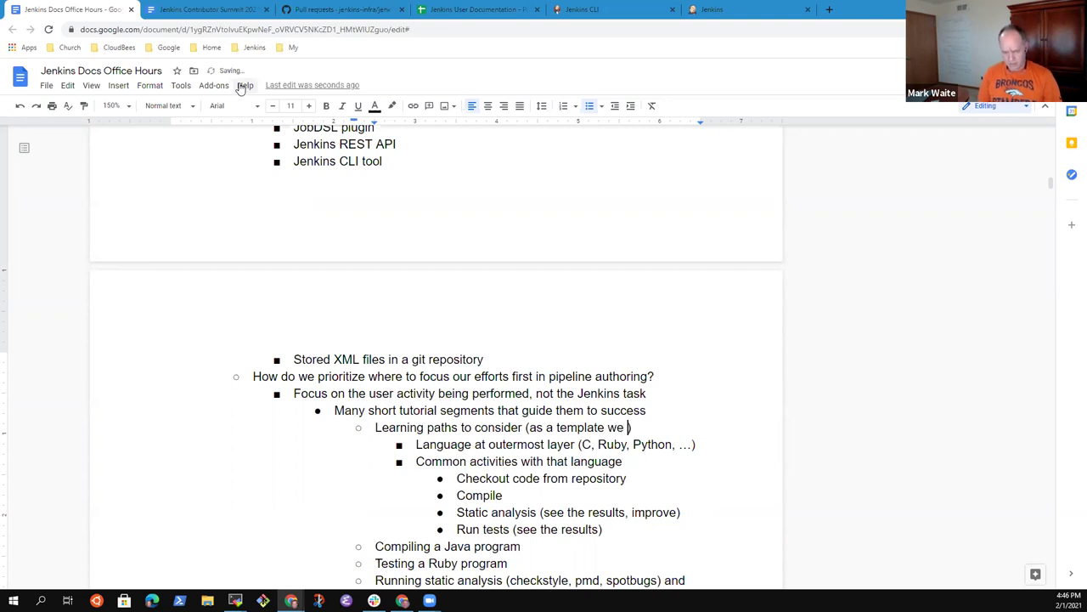
type("reuse")
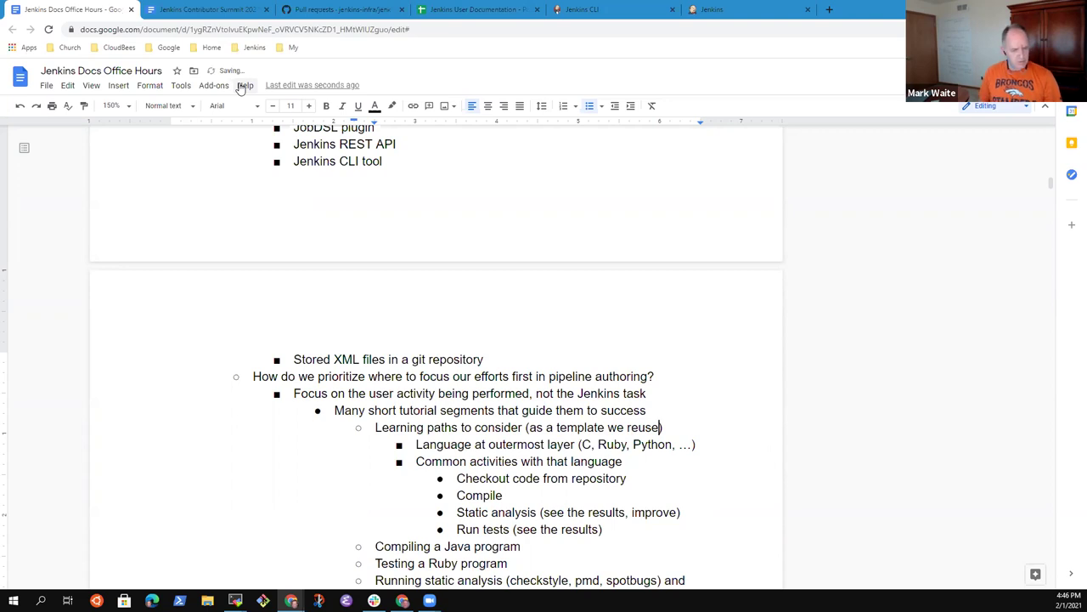
Add the bullet "Code coverage (see the results)" below "Run tests (see the results)", at the same level
key("Down")
key("Down")
key("Down")
key("Down")
key("Down")
key("Down")
key("Down")
key("Down")
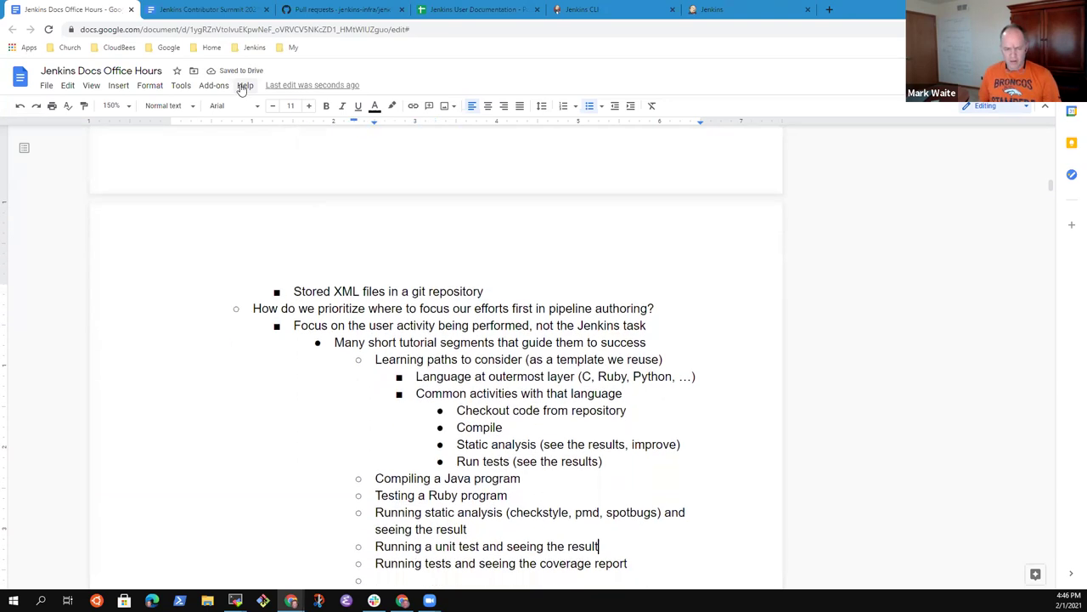
key("Up")
key("Up")
key("Up")
key("Up")
key("Up")
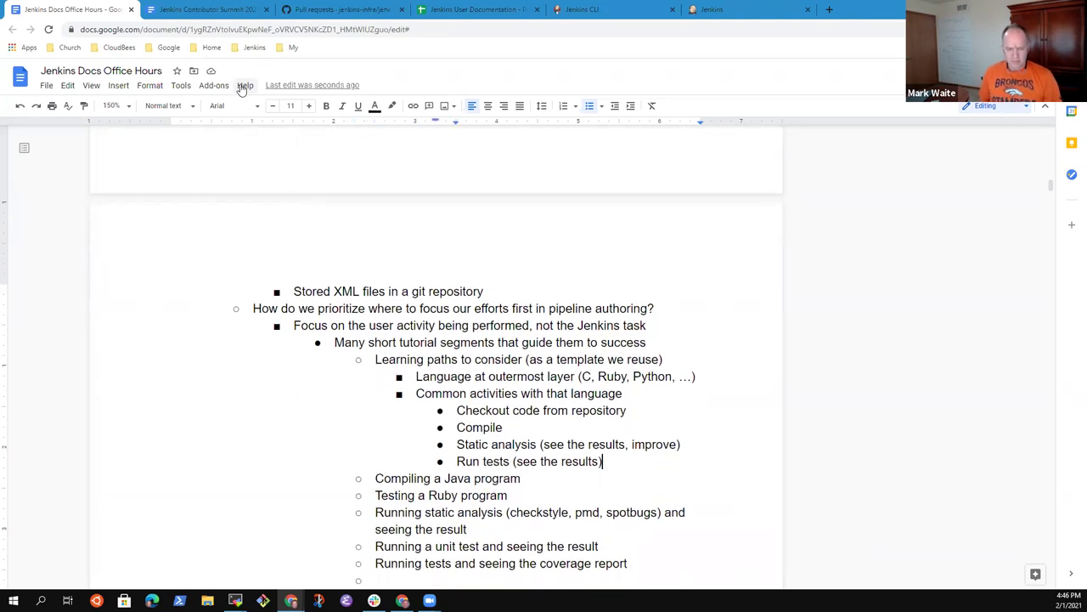
key("Return")
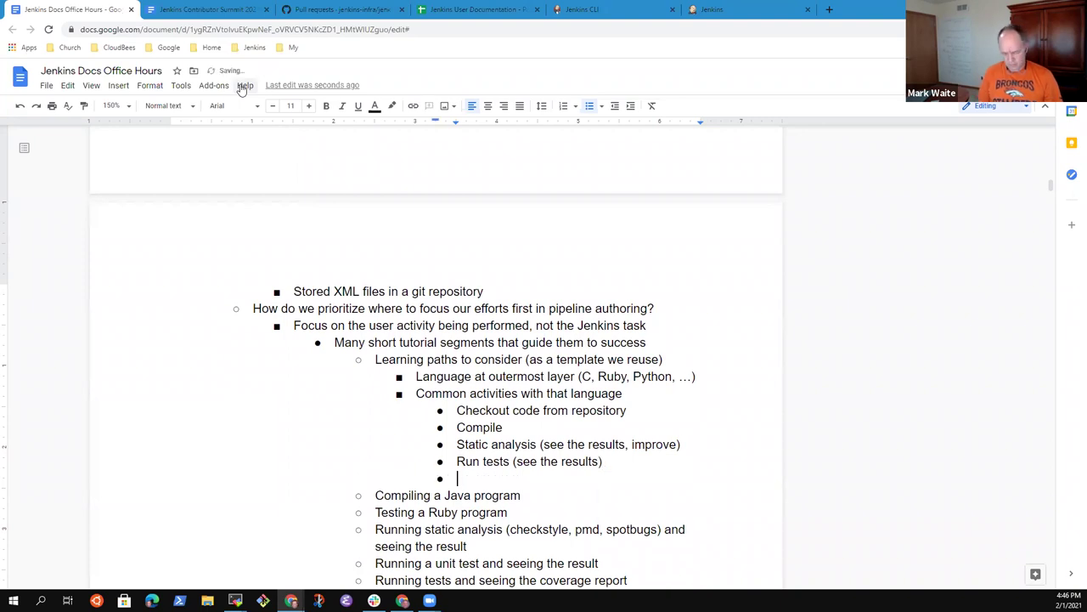
type("Cove")
key("ctrl+BackSpace")
type("Code ")
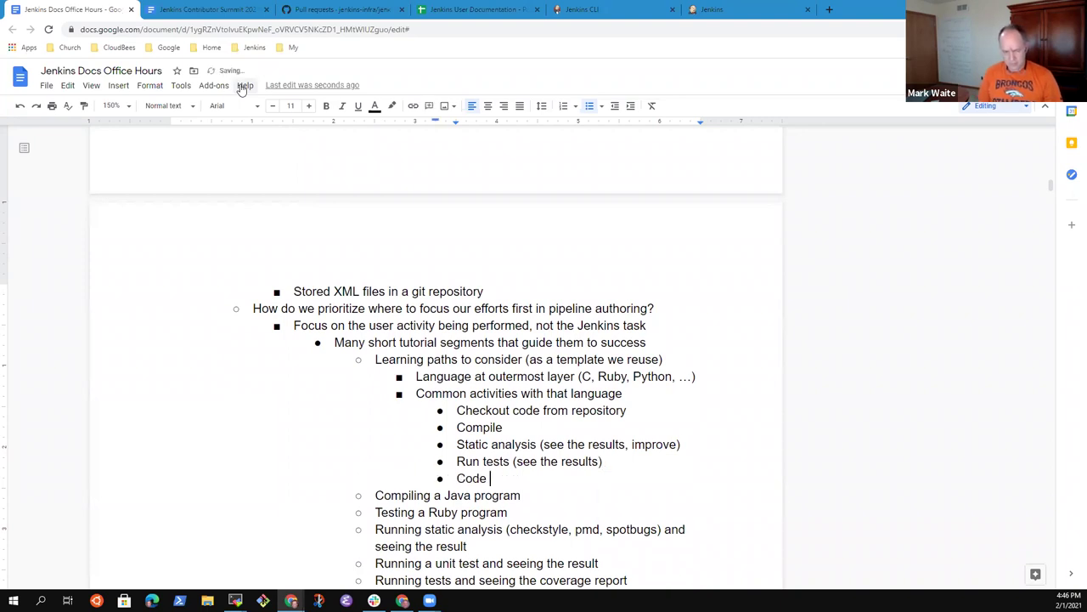
type("coverage results")
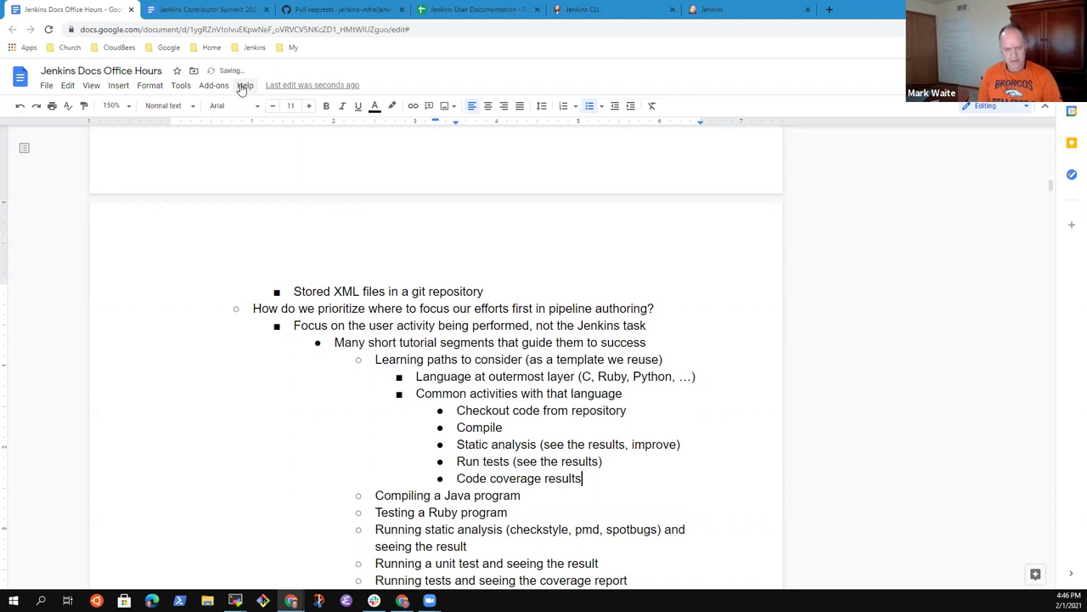
key("ctrl+BackSpace")
type("(anr")
key("BackSpace")
type("s")
key("BackSpace")
key("BackSpace")
key("BackSpace")
type("see the results)")
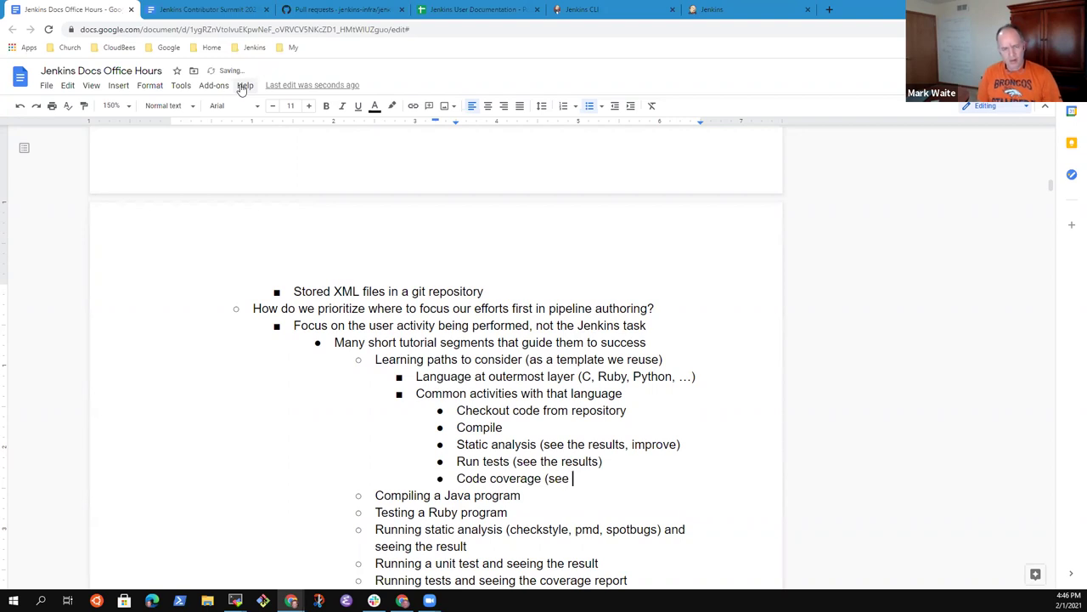
Delete the old tutorial bullets from "Compiling a Java program" through "Running tests and seeing the coverage report", including the empty bullet below them
key("Right")
key("shift+Down")
key("shift+Down")
key("shift+Down")
key("shift+Down")
key("shift+Down")
key("shift+Down")
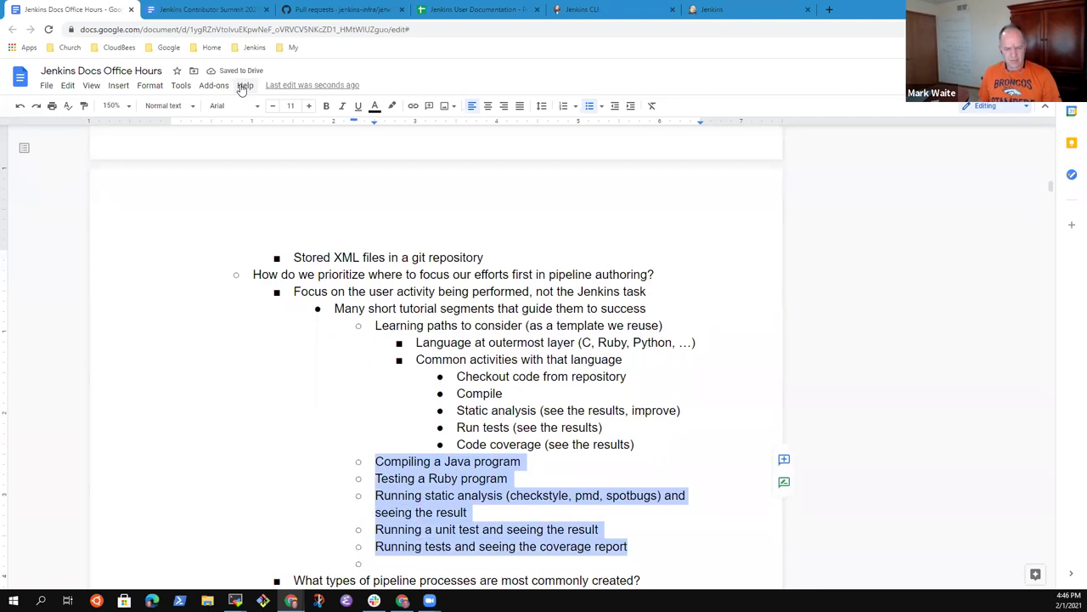
key("BackSpace")
key("Left")
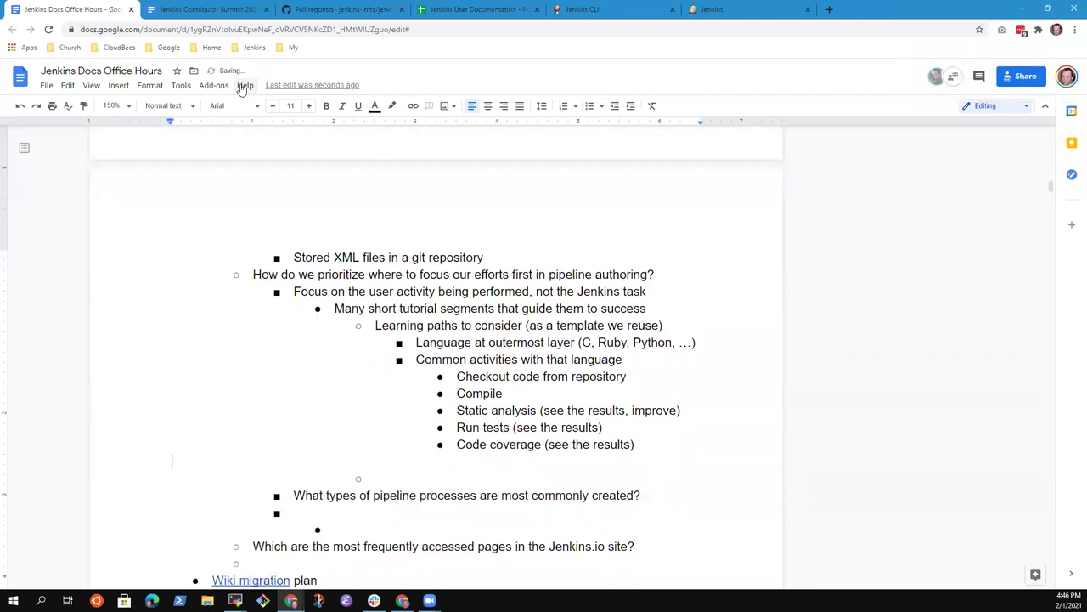
key("Delete")
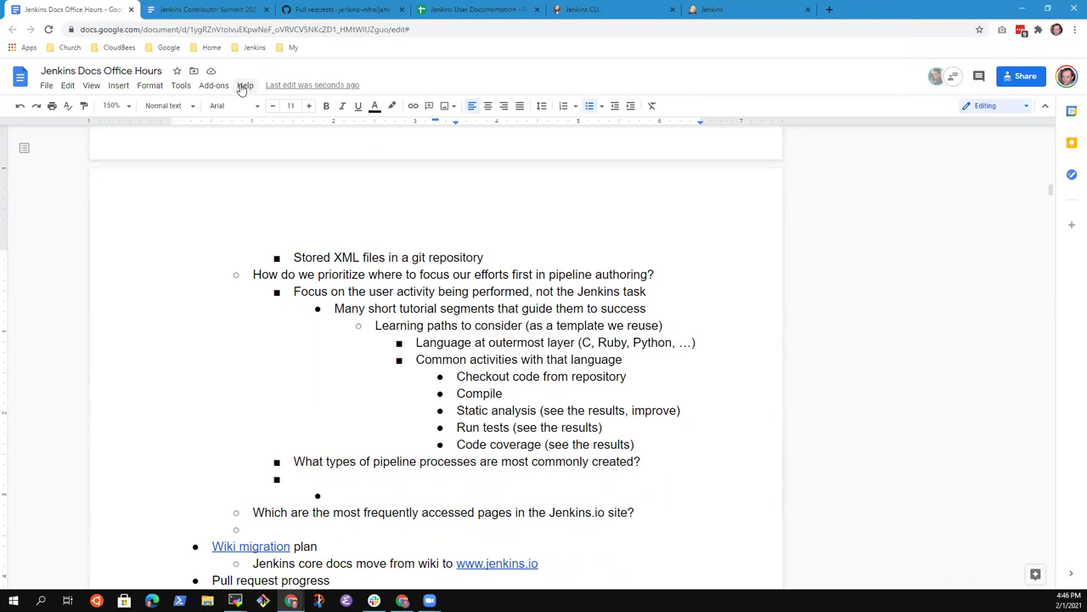
Extend the language examples after "Python" with "Maven, Gradle, cmake, npm," ahead of the ellipsis
key("Up")
key("Up")
key("Up")
key("Up")
key("Up")
key("Up")
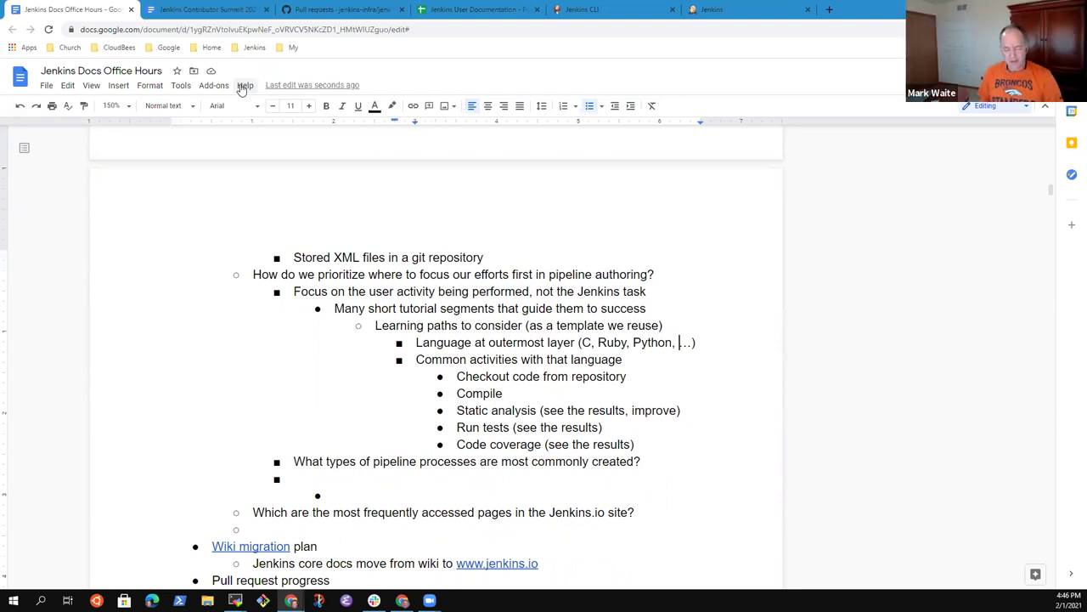
type("Maven")
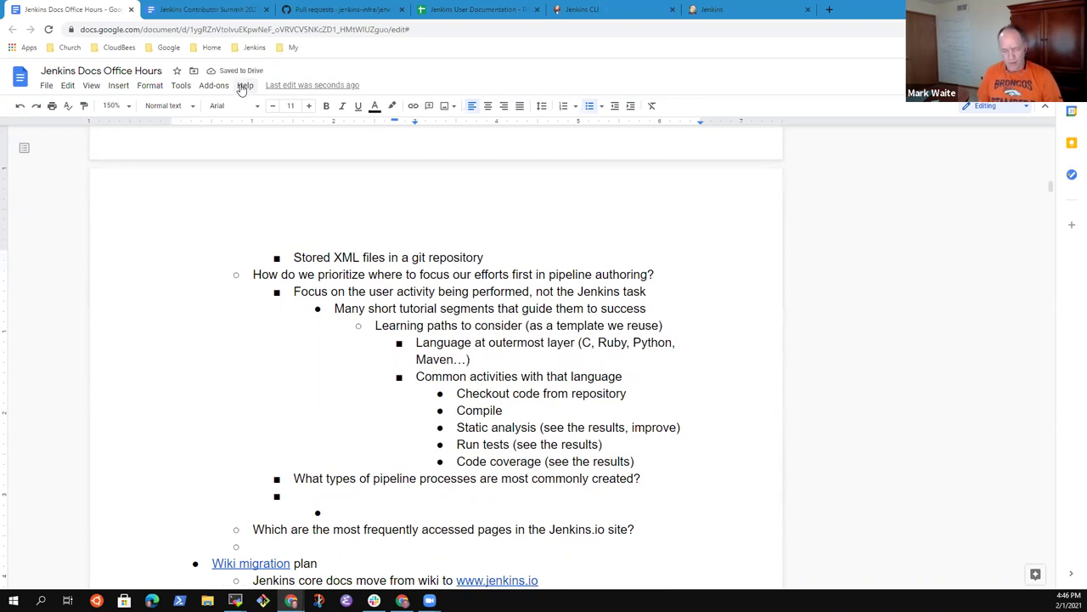
type(", Gradle, cmake,")
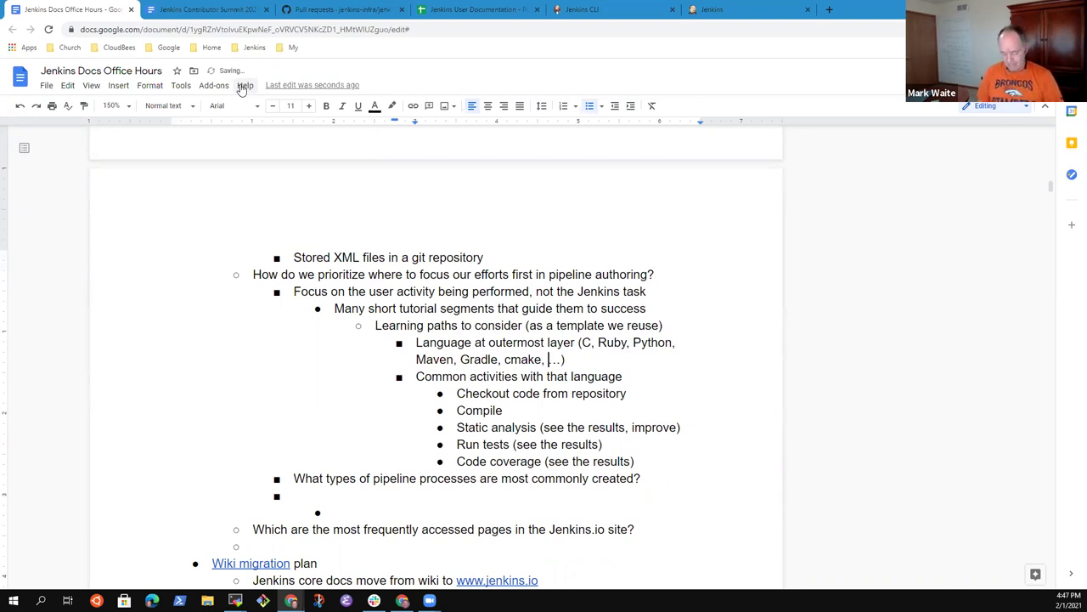
type(" npm,")
Move the parenthesized language and tool list onto its own indented line beneath "Language at outermost layer"
key("Up")
key("BackSpace")
key("shift+Return")
key("Tab")
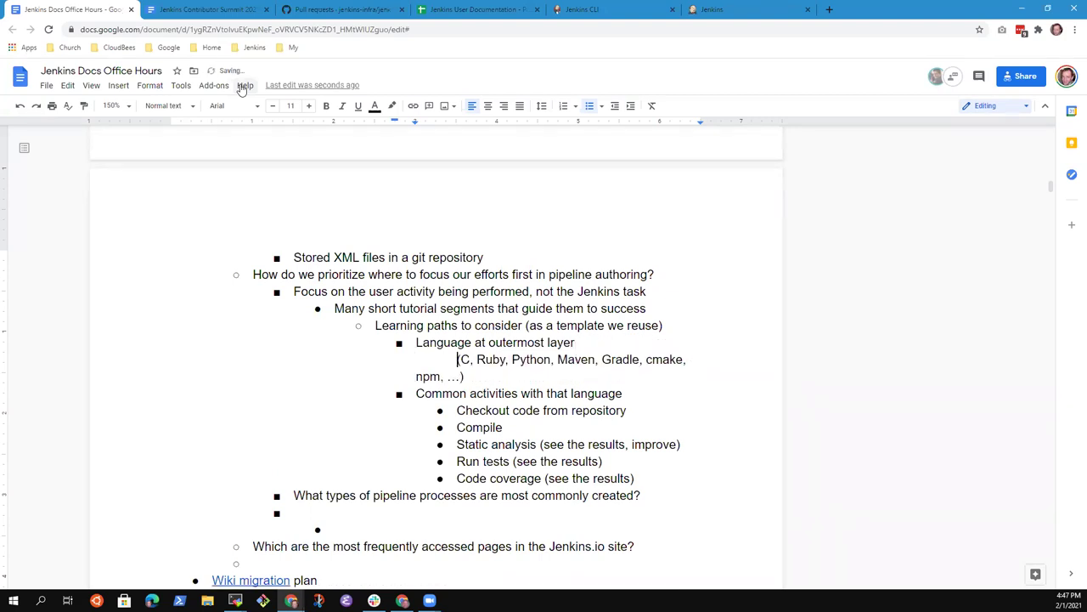
Turn the language and tool list into a sub-bullet beneath "Language at outermost layer", removing its opening parenthesis
key("BackSpace")
key("BackSpace")
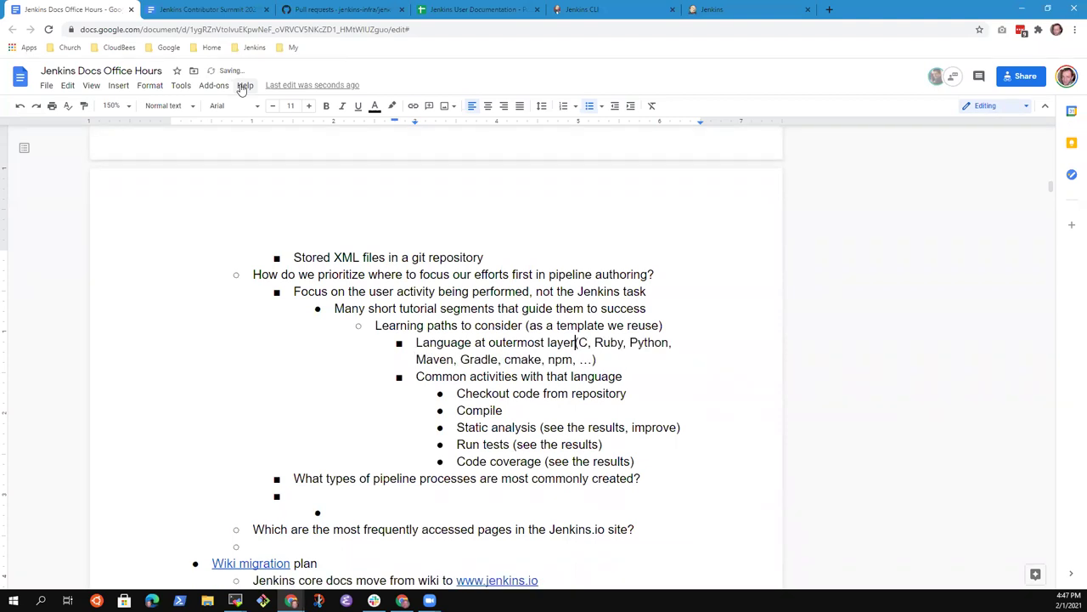
key("Delete")
key("Return")
key("Tab")
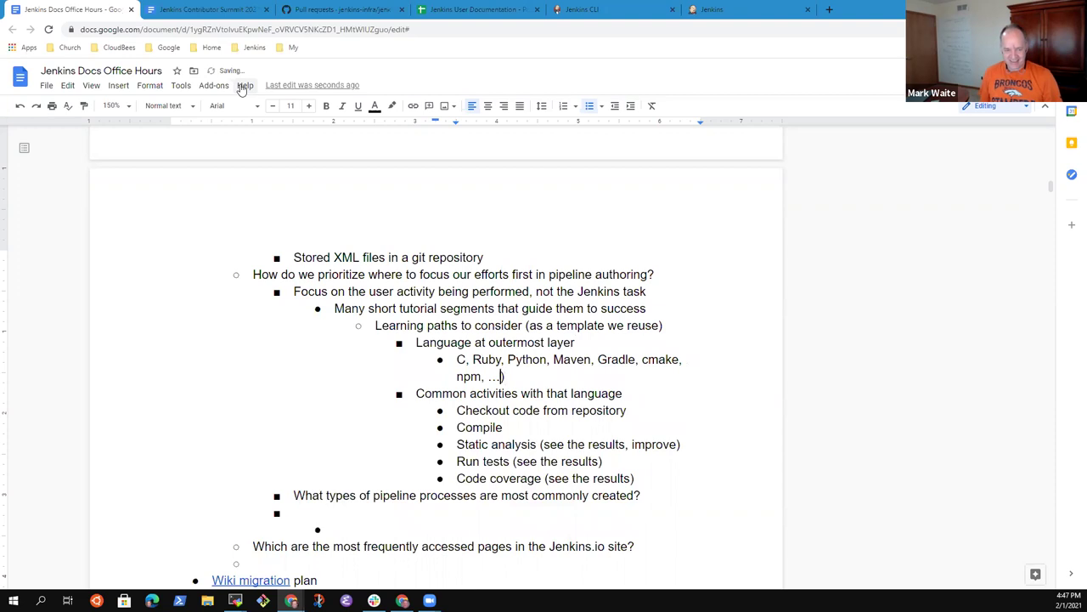
Add "ant," before the ellipsis in the language and tool list and remove the closing parenthesis
key("Left")
key("Left")
key("Left")
key("Left")
type("ant,")
key("End")
key("BackSpace")
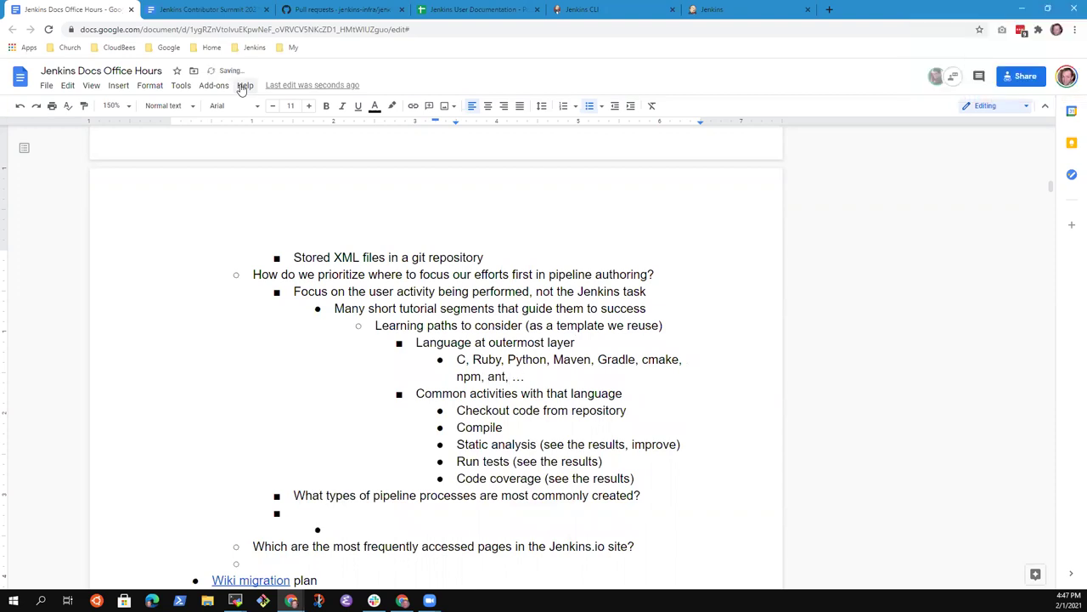
Insert "or build tool" after "Language" in the bullet "Language at outermost layer"
key("Up")
key("Up")
key("Left")
key("Left")
key("Left")
key("Left")
key("Left")
type("or build tool")
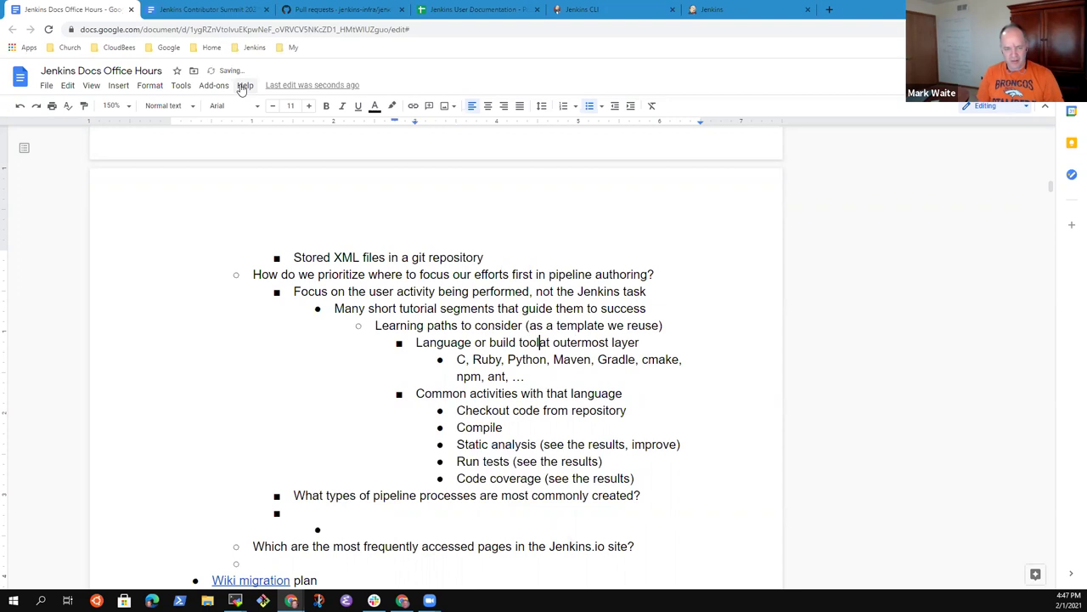
Insert "Golang," between "Maven" and "Gradle" in the language and tool list
key("ctrl+Right")
key("ctrl+Right")
key("ctrl+Right")
key("ctrl+Right")
key("ctrl+Right")
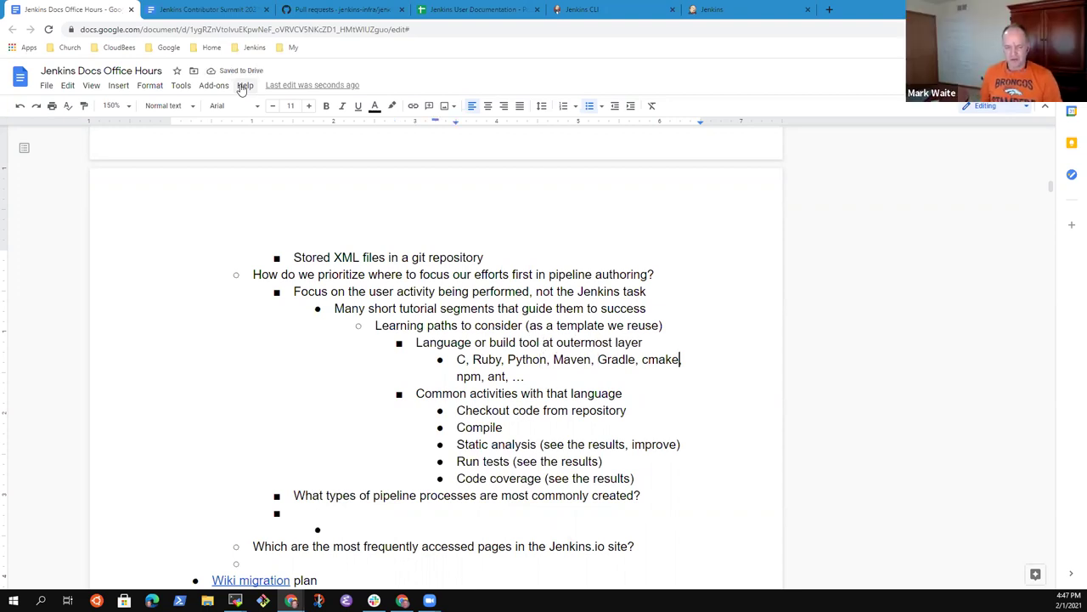
key("ctrl+Left")
key("ctrl+Left")
key("ctrl+Right")
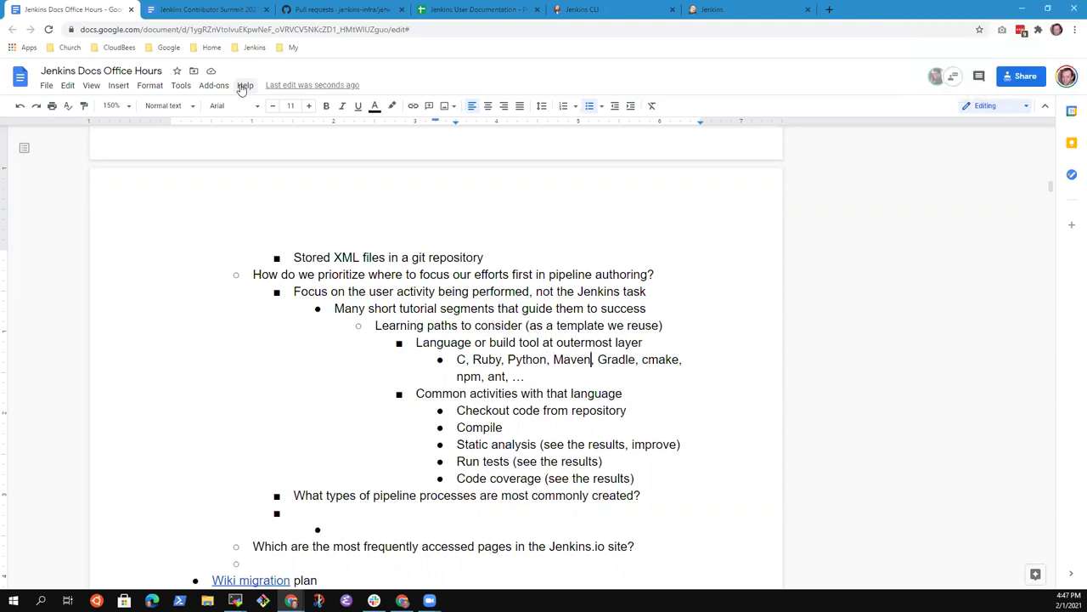
key("ctrl+Left")
key("ctrl+Right")
key("ctrl+Right")
type("Golan")
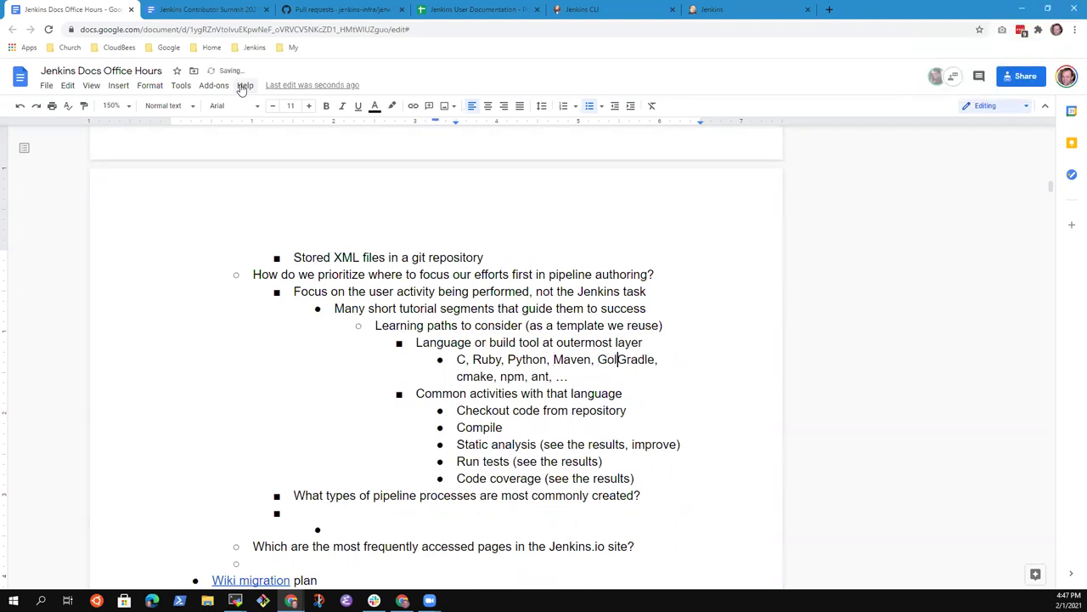
type("g,")
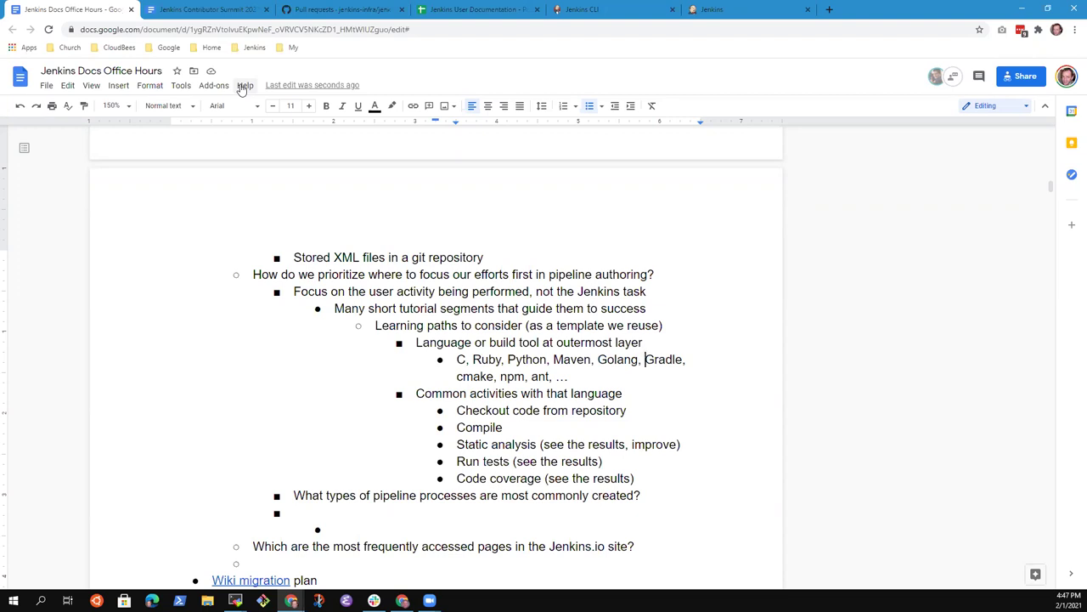
Add the bullet "Pipeline learning path" below "Code coverage (see the results)", at the level of "Learning paths to consider"
key("Down")
key("Down")
key("Down")
key("Down")
key("Down")
key("Down")
key("Down")
key("Return")
key("shift+Tab")
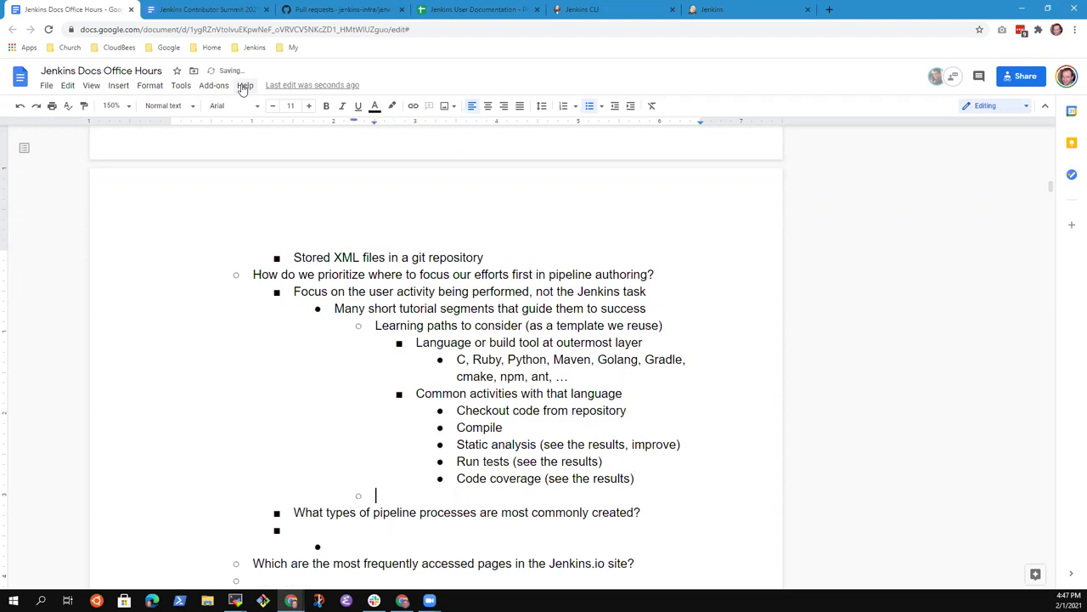
type("Pipelin")
key("ctrl+BackSpace")
type("Pipeline learning path")
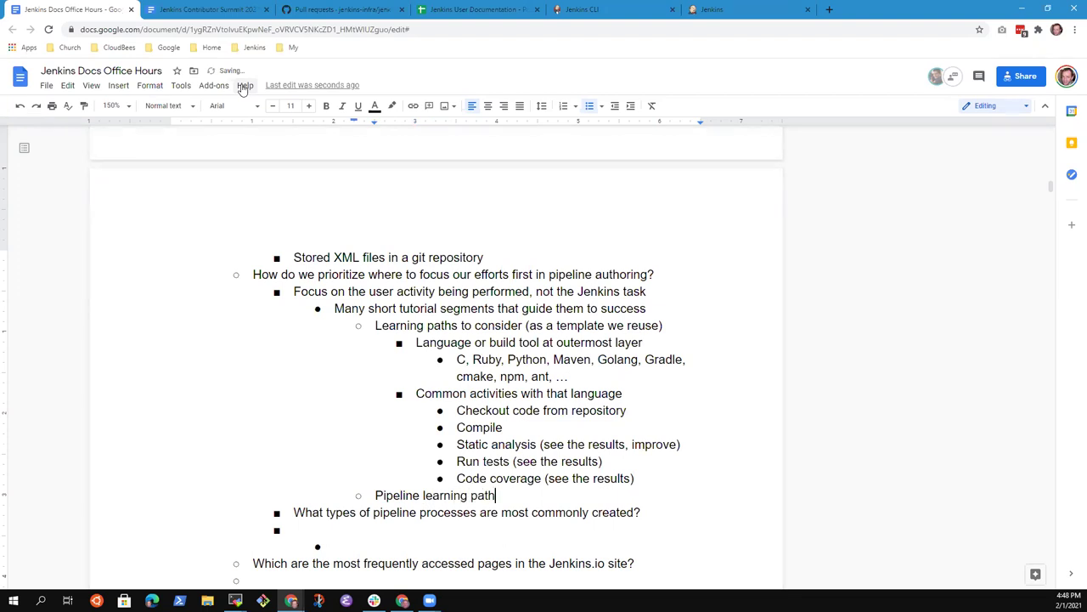
Add the sub-bullet "Pipeline authoring" beneath "Pipeline learning path"
key("Return")
key("Tab")
type("Plpe")
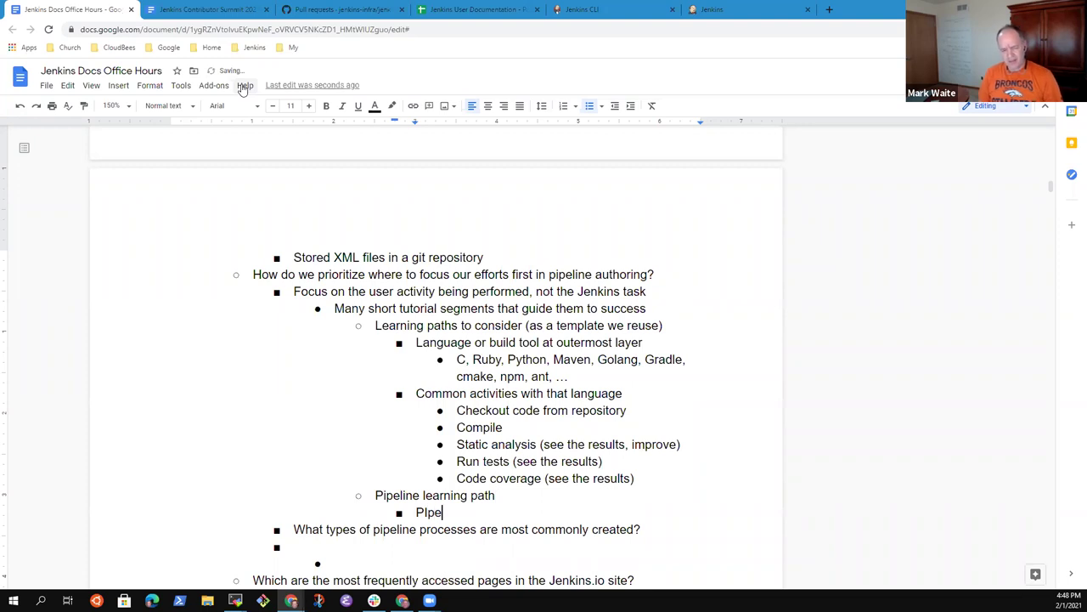
key("BackSpace")
key("BackSpace")
key("BackSpace")
key("BackSpace")
type("Pipel")
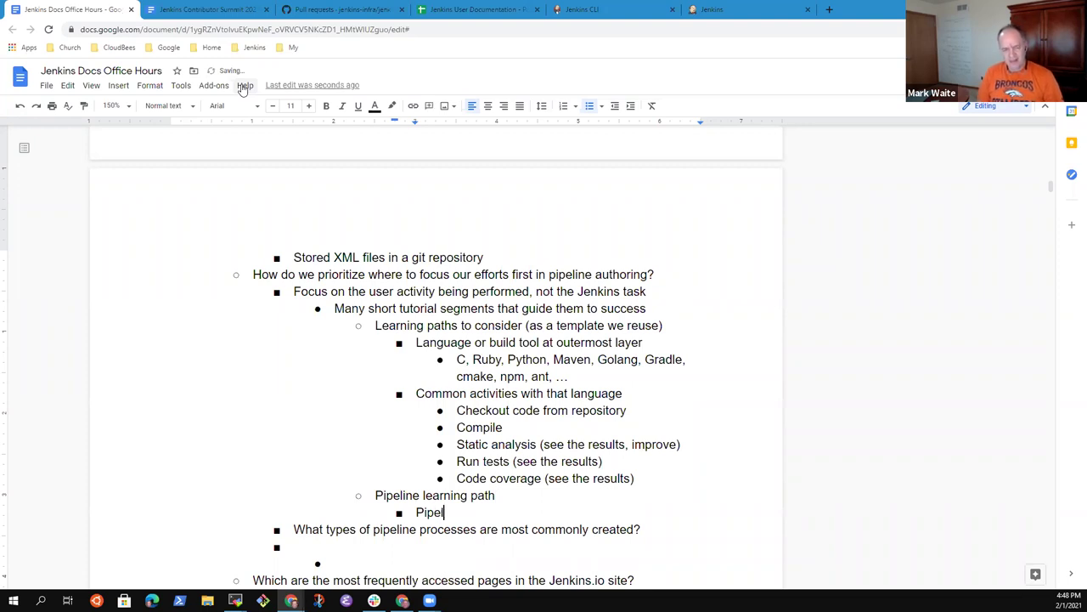
type("ine authoring")
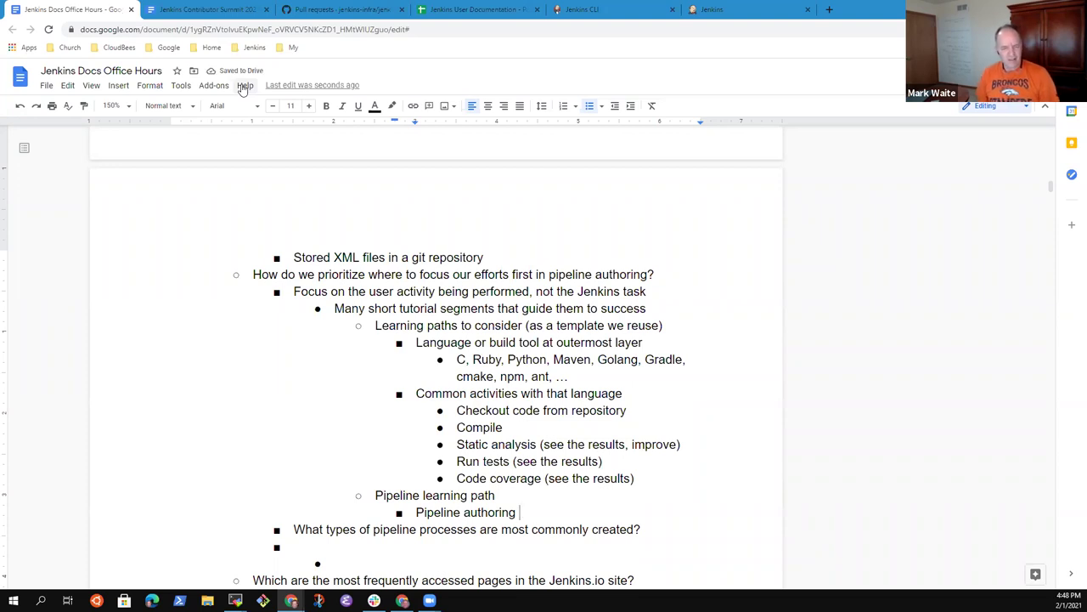
Highlight and review the language and tool list beneath "Language or build tool at outermost layer"
key("Up")
key("Up")
key("Up")
key("Up")
key("Up")
key("Up")
key("Up")
key("Up")
key("Up")
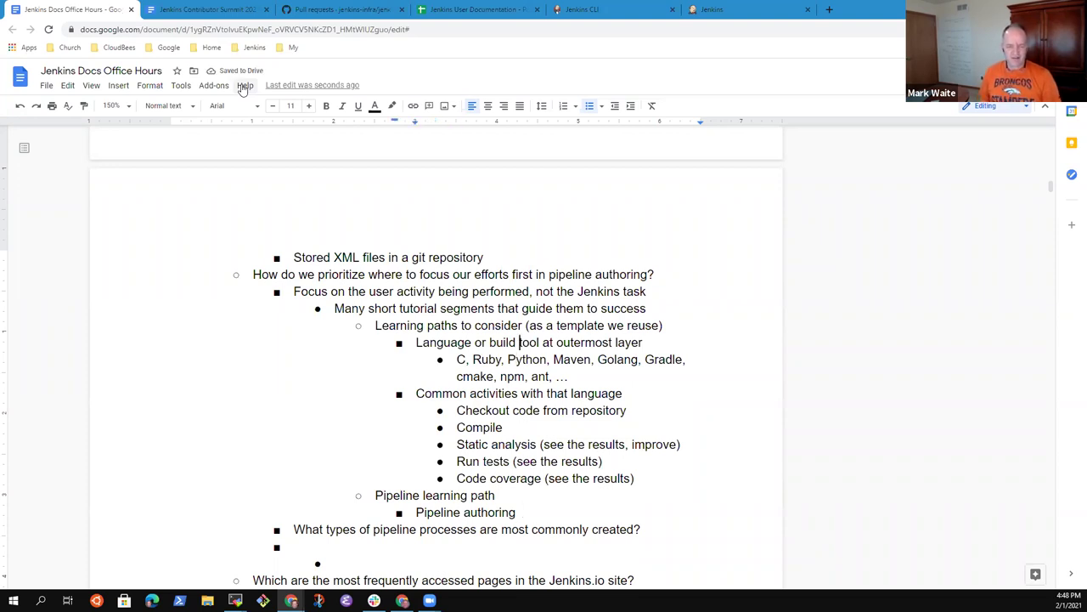
key("Down")
key("Home")
key("shift+Down")
key("shift+Down")
key("shift+Left")
key("shift+Left")
key("shift+Left")
key("shift+Left")
key("shift+Left")
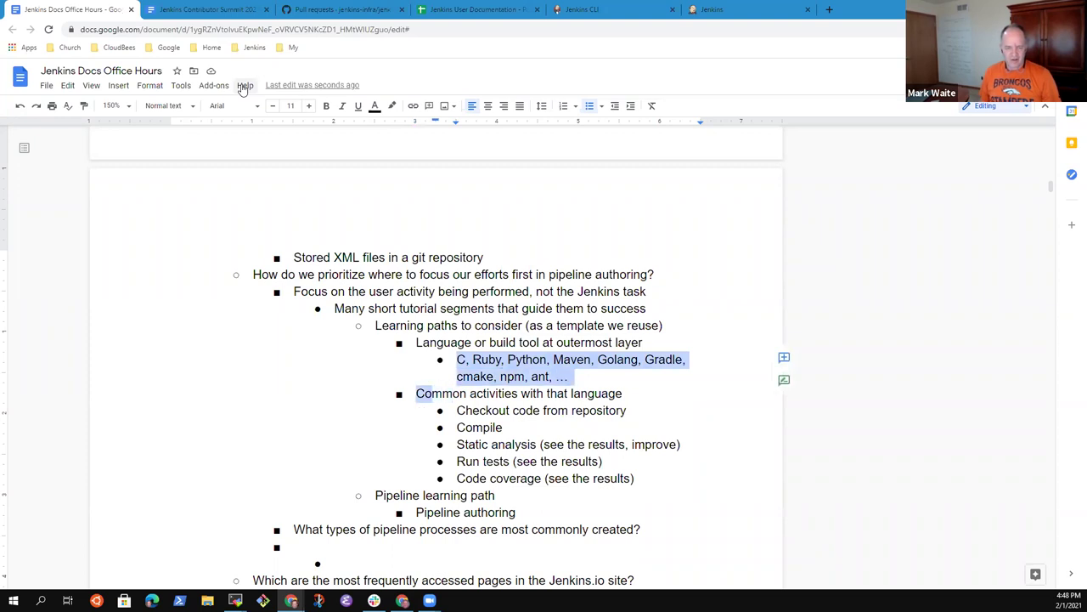
key("shift+Left")
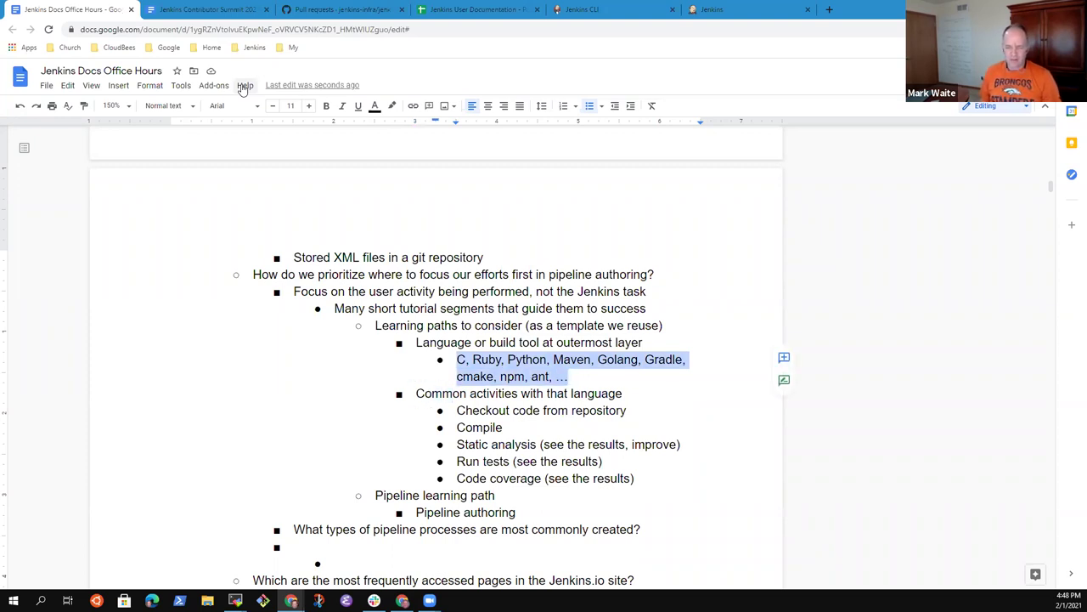
Extend the "Pipeline authoring" sub-bullet to read "Pipeline authoring learning path"
key("Down")
key("Down")
key("Down")
key("Down")
key("Down")
key("Down")
key("Down")
key("Down")
key("Down")
key("BackSpace")
key("Up")
key("Home")
key("shift+End")
key("Down")
key("End")
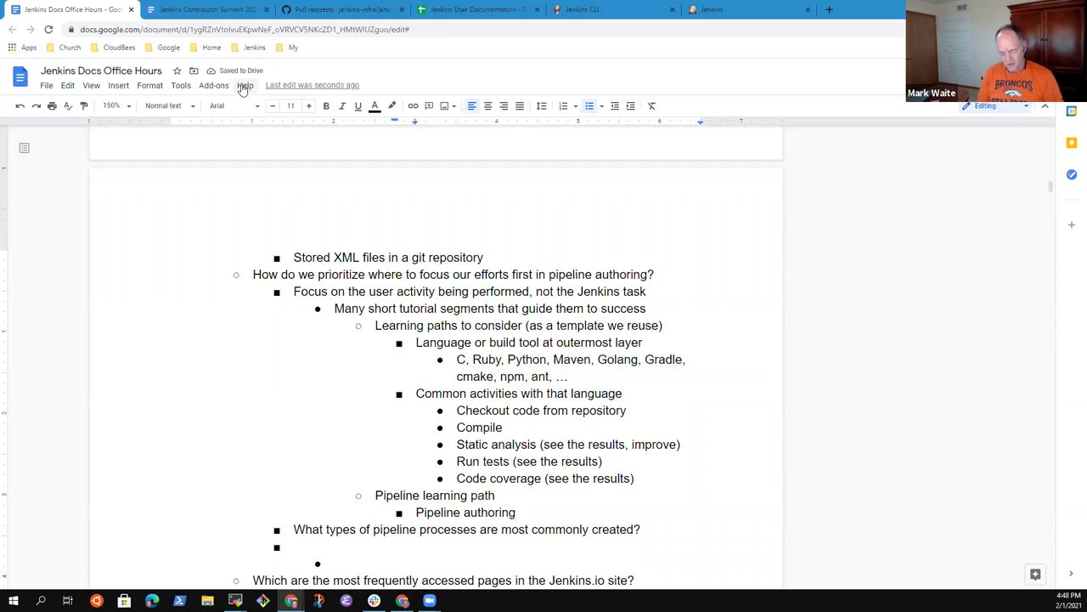
type("ste")
key("ctrl+BackSpace")
key("ctrl+BackSpace")
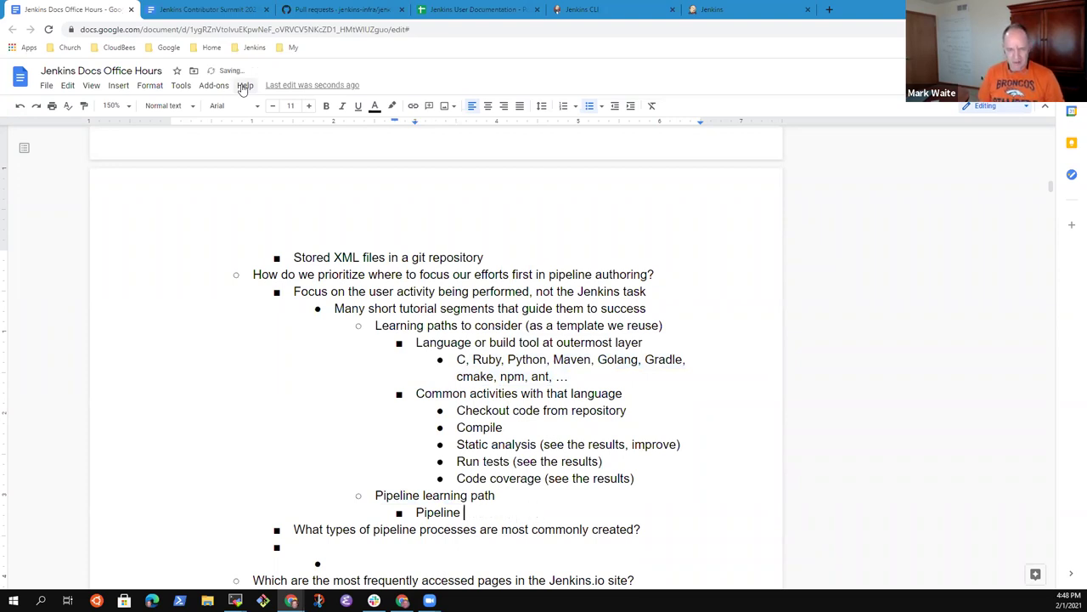
type("authoring learning pat")
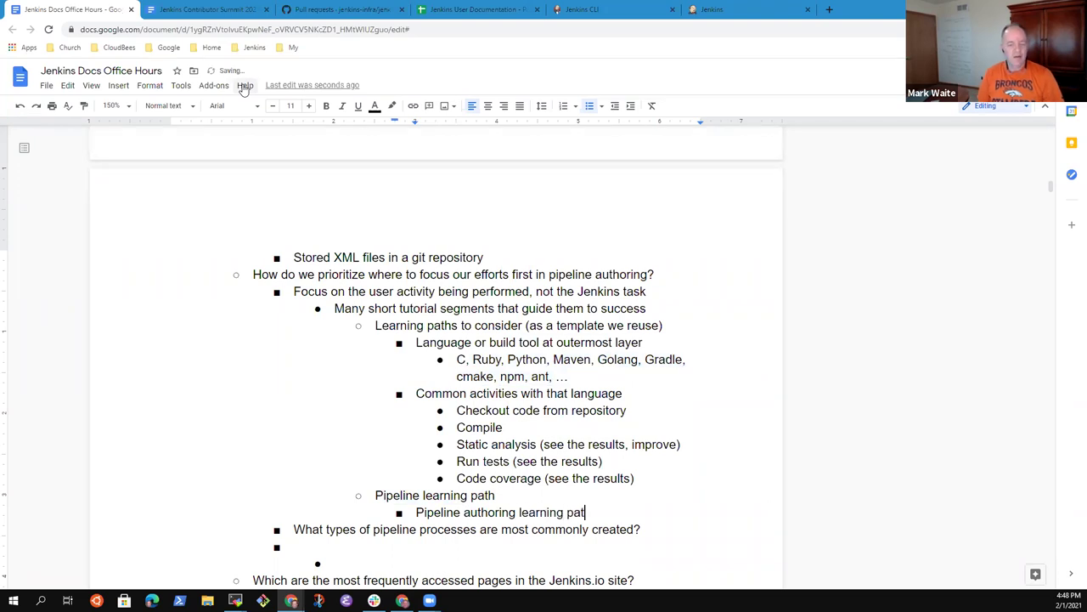
type("h")
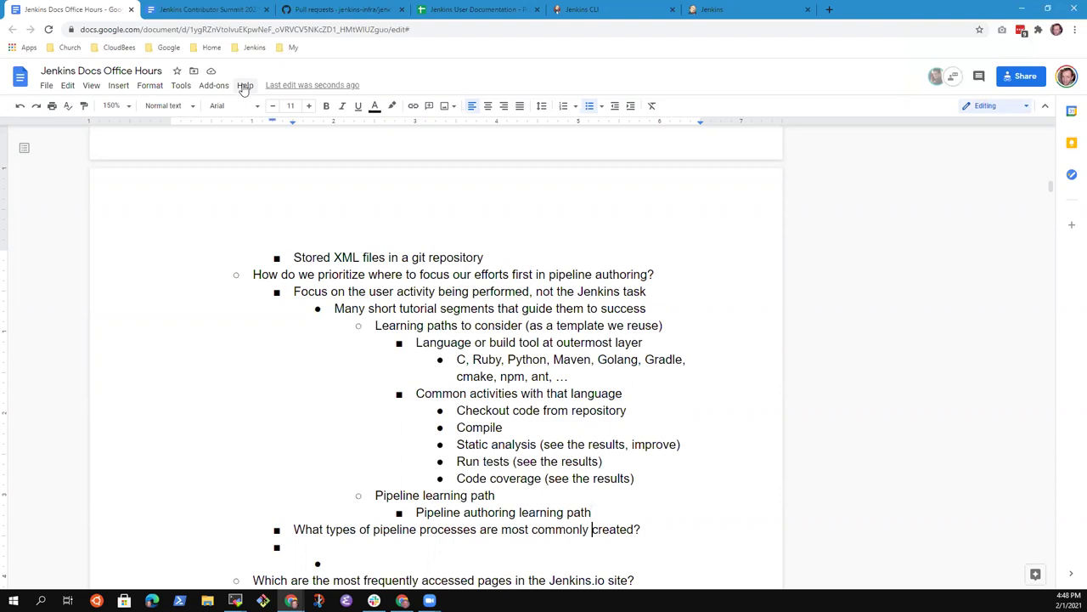
Delete the empty bullets below "What types of pipeline processes are most commonly created?"
key("Down")
key("Down")
key("BackSpace")
key("BackSpace")
key("BackSpace")
key("BackSpace")
key("BackSpace")
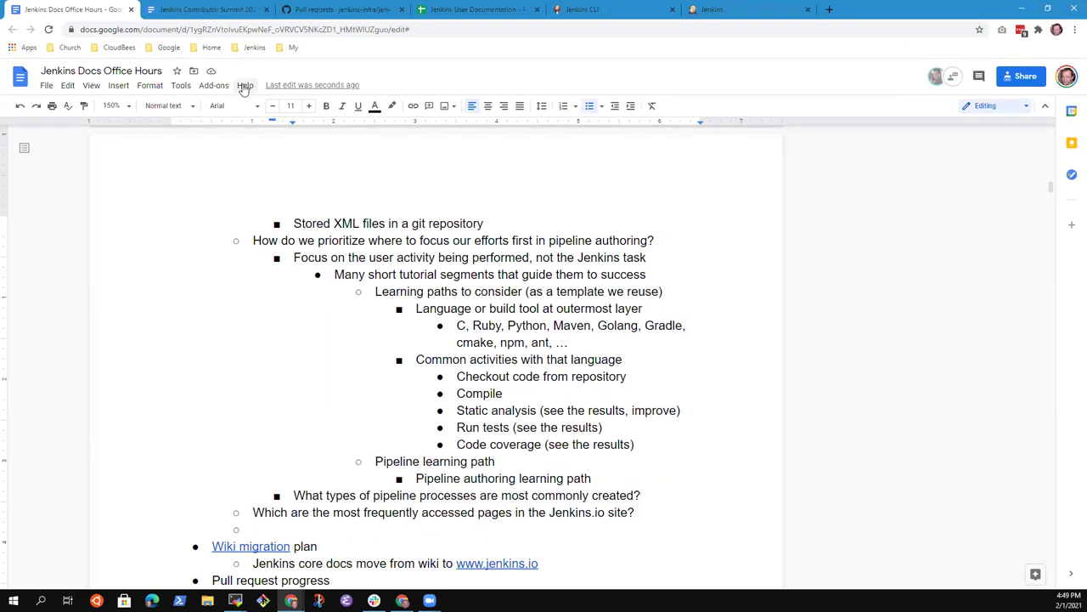
Insert "sh, bat, msbuild," before "ant" in the language and tool list
key("Up")
key("Up")
key("Up")
key("Up")
key("Up")
key("Up")
key("Up")
key("Up")
key("Up")
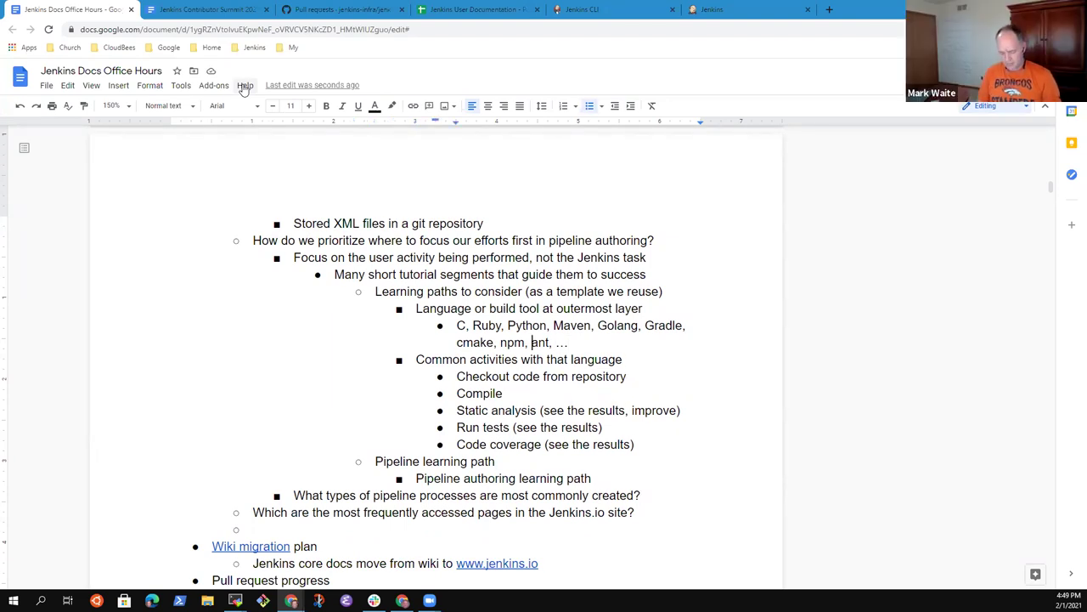
type("sh, bat, ")
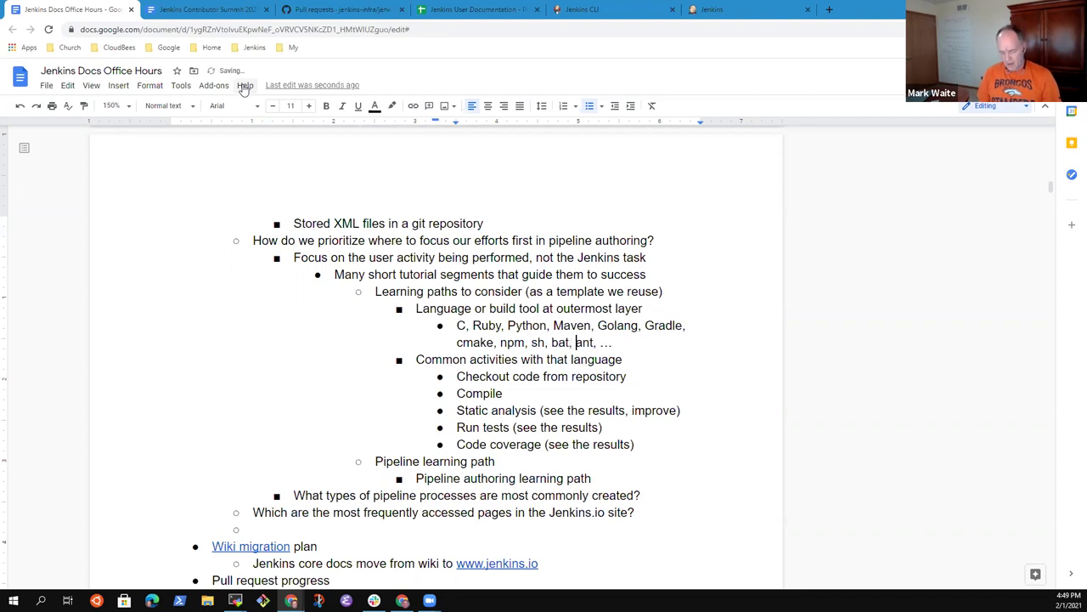
type("msbuild,")
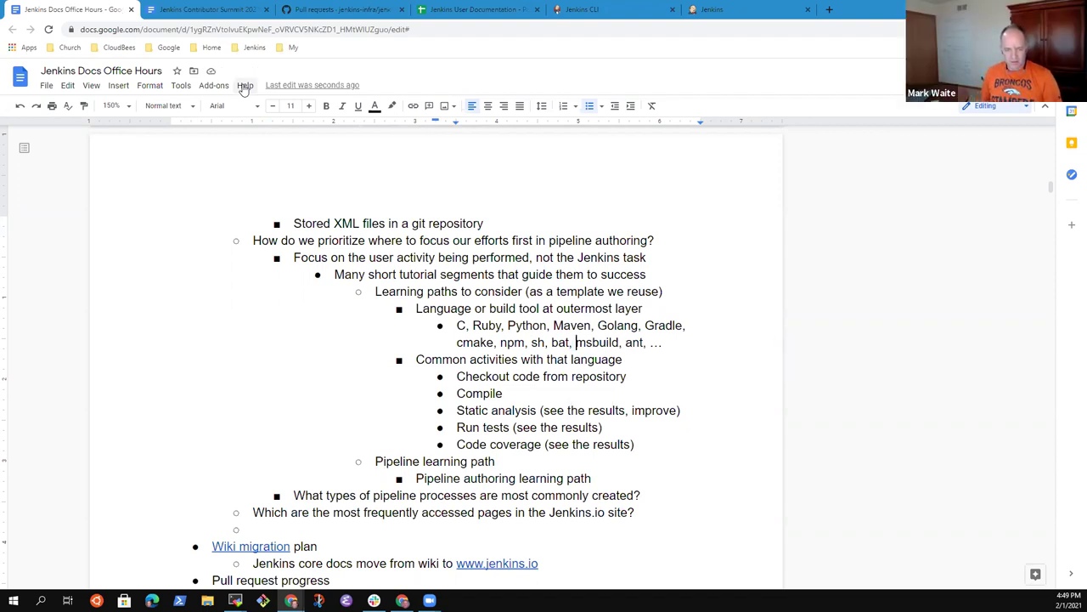
Move "sh, bat," after "msbuild," so both entries sit directly before "ant" in the language and tool list
key("Right")
key("Right")
key("shift+Left")
key("shift+Left")
key("shift+Left")
key("shift+Left")
key("shift+Left")
key("shift+Left")
key("shift+Left")
key("shift+Left")
key("shift+Left")
key("shift+Left")
key("ctrl+x")
key("ctrl+Right")
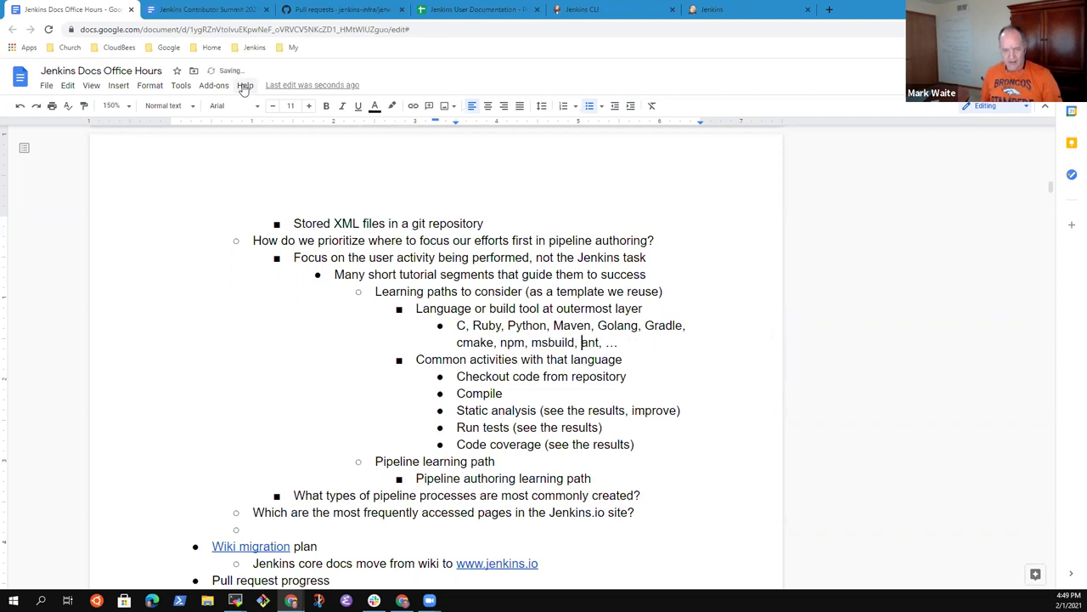
key("ctrl+v")
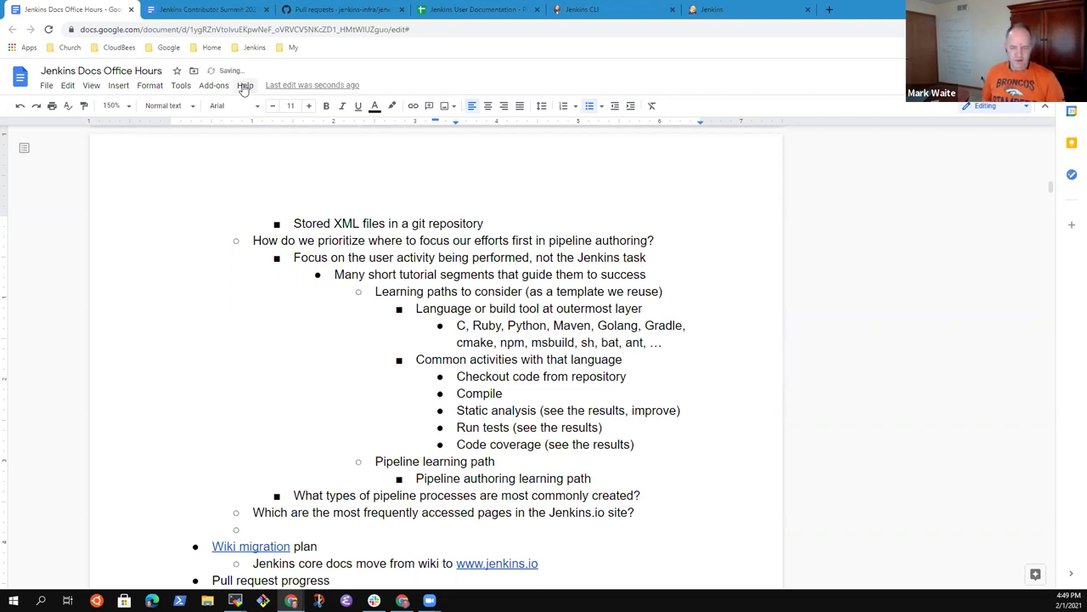
key("ctrl+Left")
key("ctrl+Left")
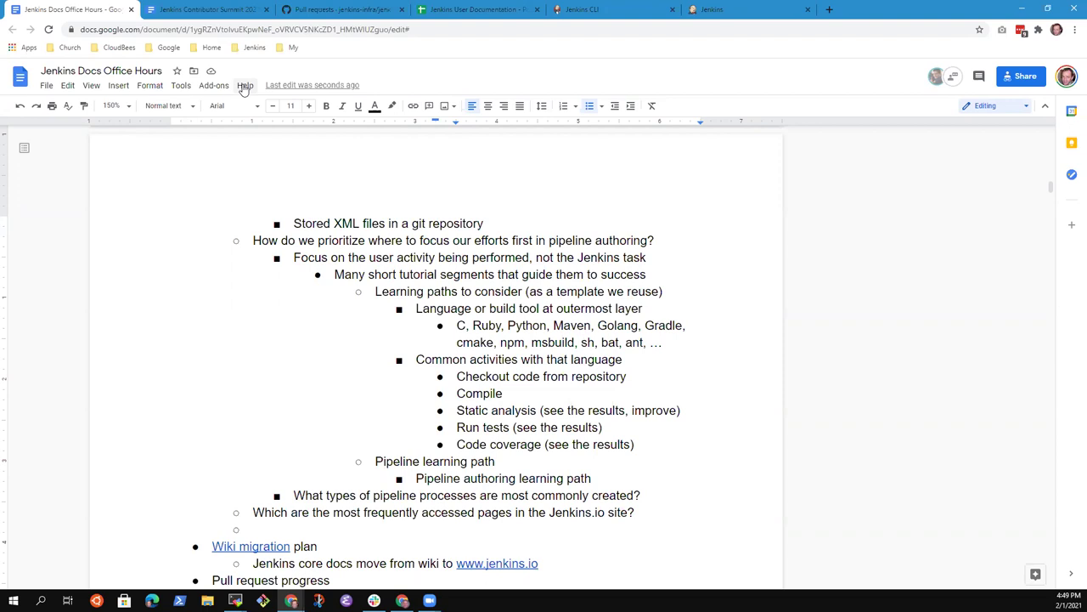
Add the bullet "Prioritizing effort on the reference material" above "What types of pipeline processes are most commonly created?", at the same level
key("Up")
key("Down")
key("Down")
key("Down")
key("Home")
key("End")
key("Return")
key("shift+Tab")
key("shift+Tab")
key("shift+Tab")
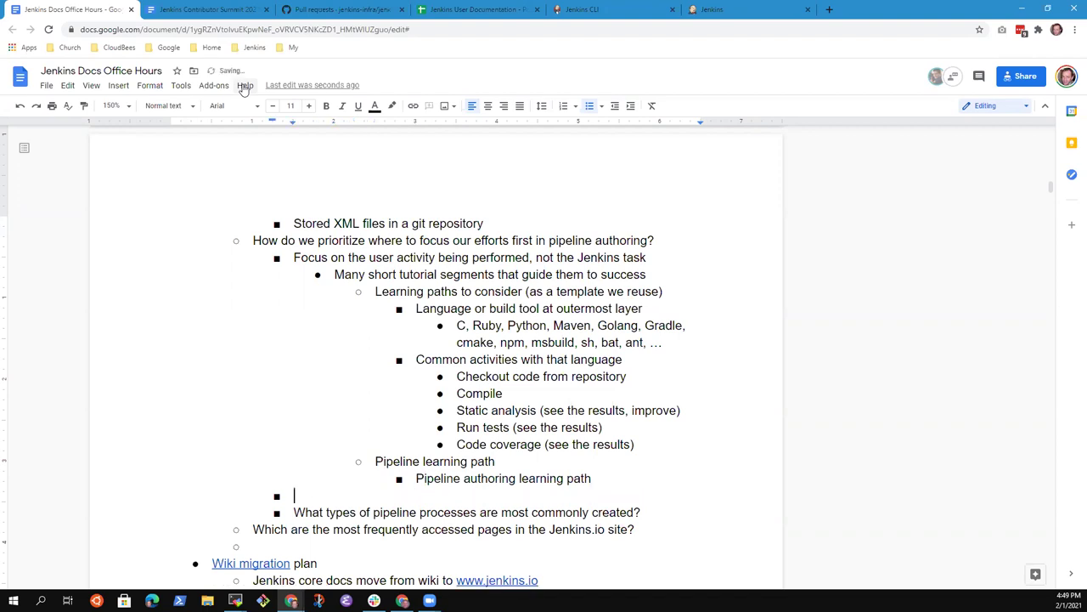
type("Prioritizing the ")
type("reference mate")
type("rial")
key("ctrl+BackSpace")
key("ctrl+BackSpace")
key("ctrl+BackSpace")
type("effort on t")
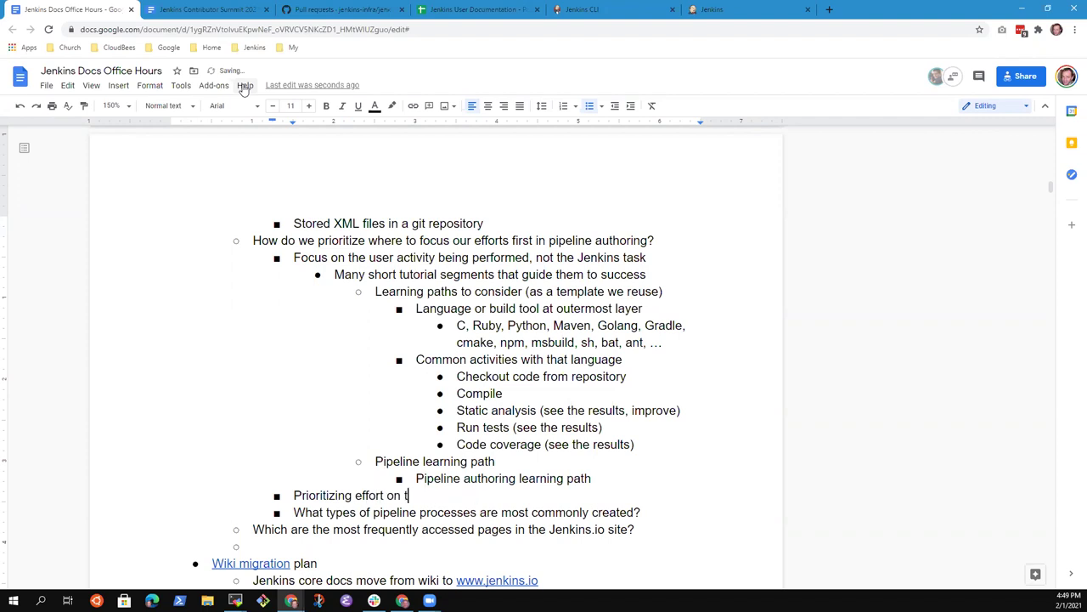
type("he reference ")
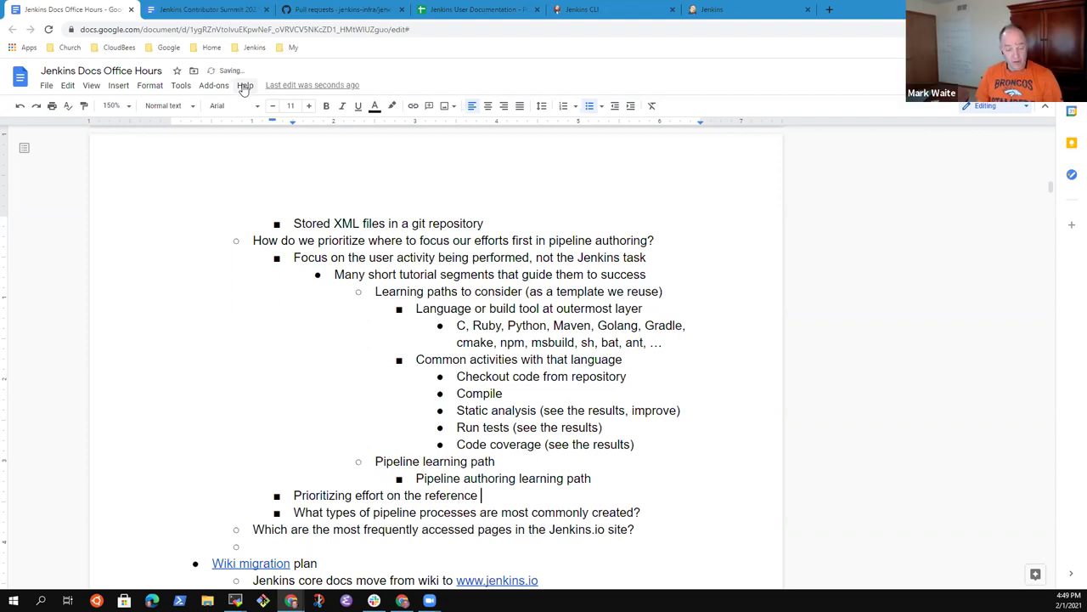
type("material")
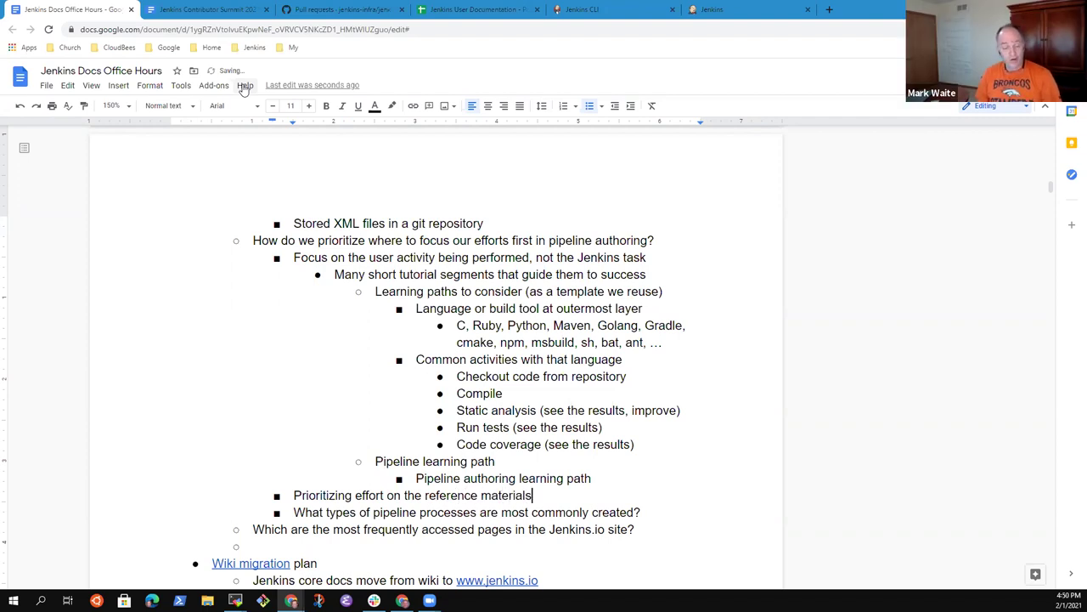
Outdent the bullet "Prioritizing effort on the reference material" by one level so the pipeline processes question nests beneath it
key("Up")
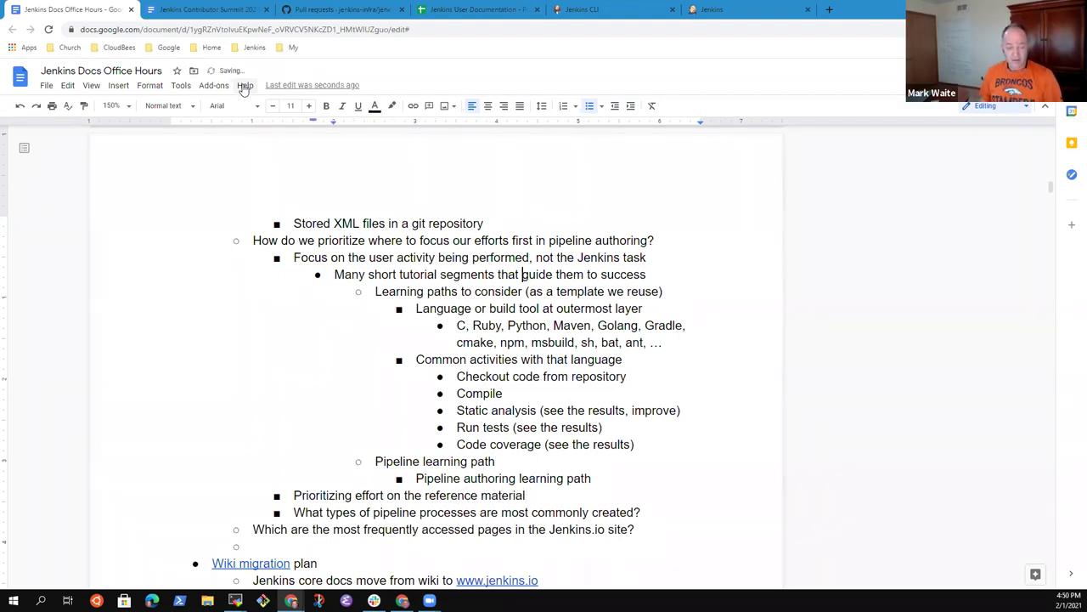
key("Down")
key("Down")
key("Down")
key("Down")
key("Down")
key("Down")
key("Down")
key("Down")
key("Down")
key("Down")
key("Home")
key("shift+Tab")
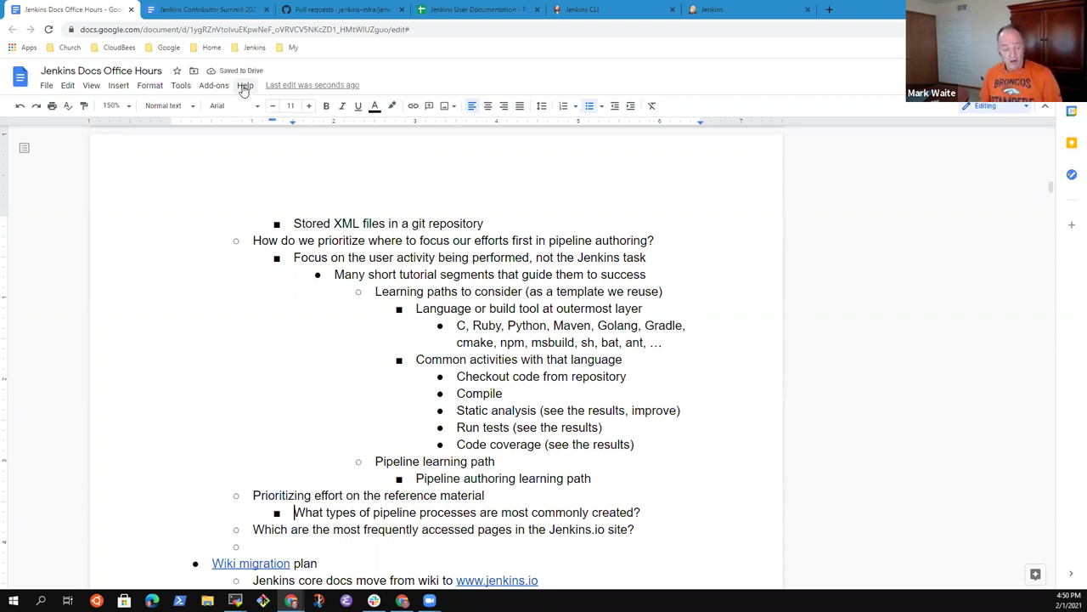
Cut the pipeline processes question text and append "(Pipeline steps are most frequent ask for examples)" to the bullet "Prioritizing effort on the reference material"
key("shift+End")
key("ctrl+x")
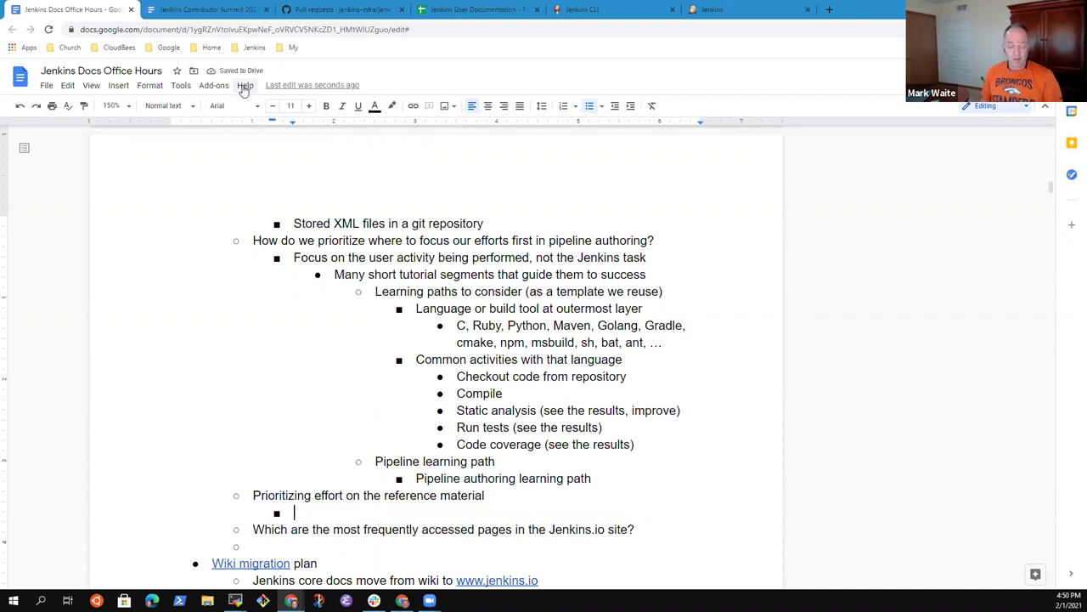
key("Left")
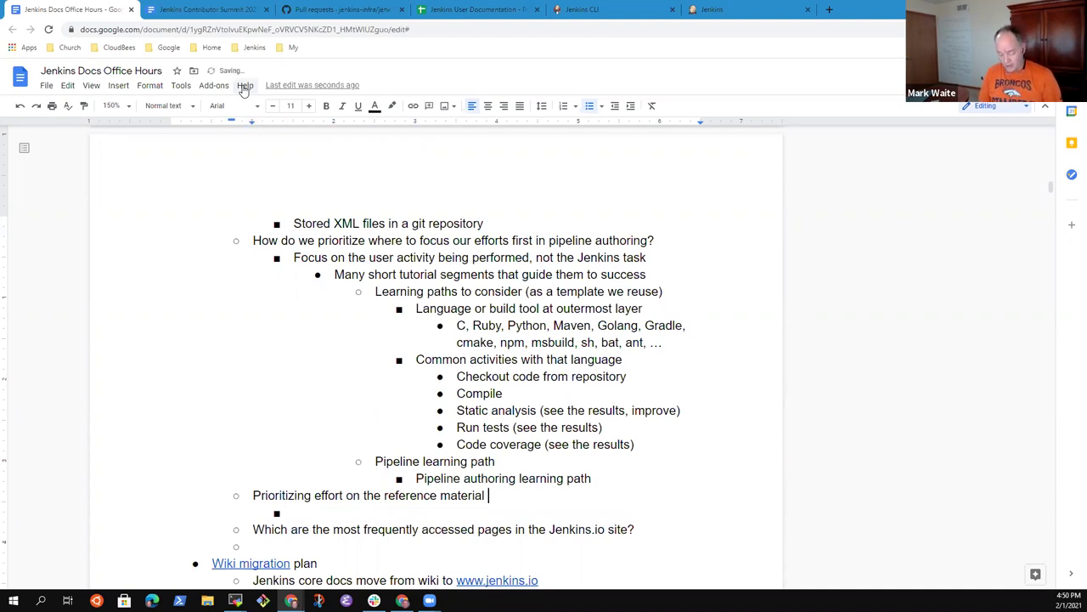
type("(Pipeline step")
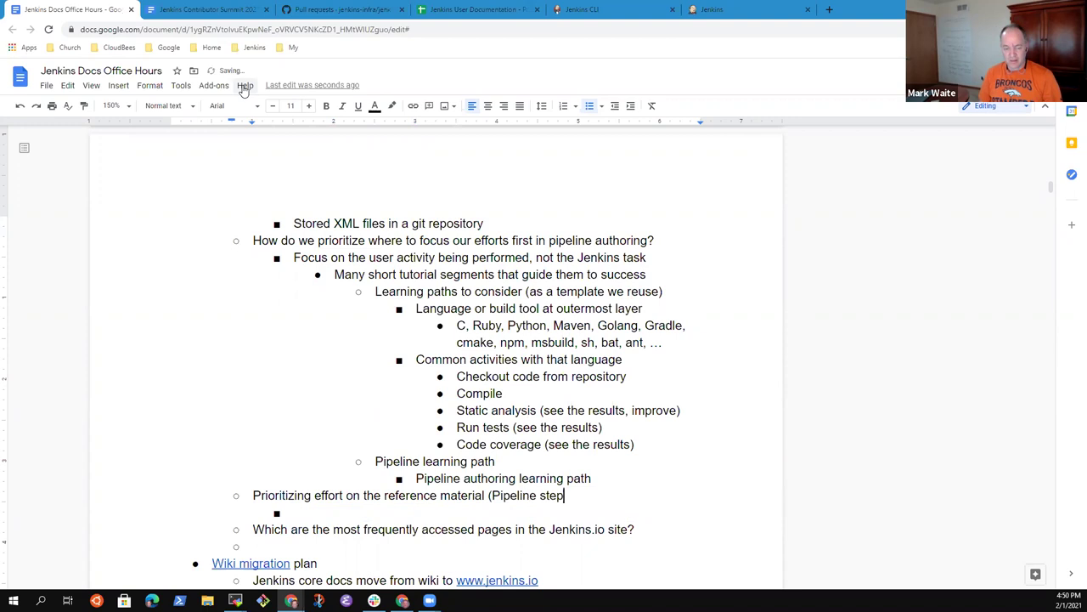
type("s ")
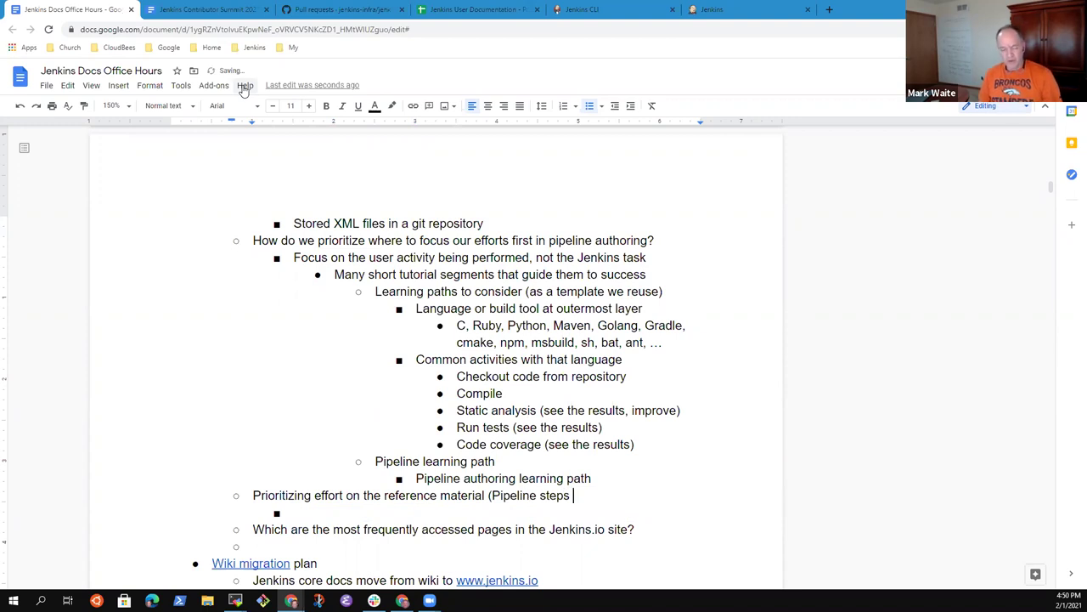
type("are most ")
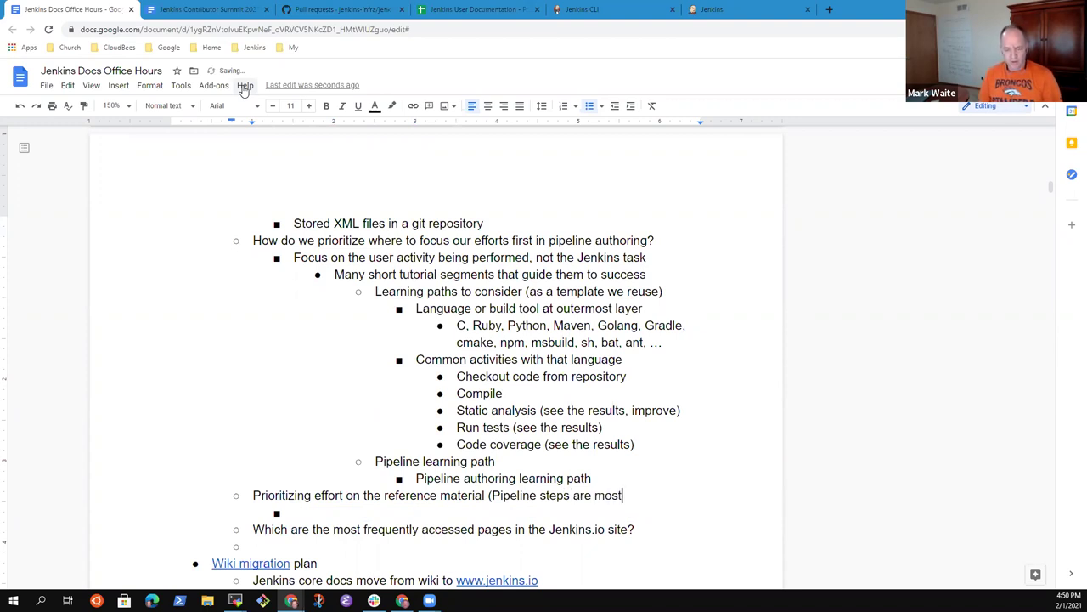
type("rfren")
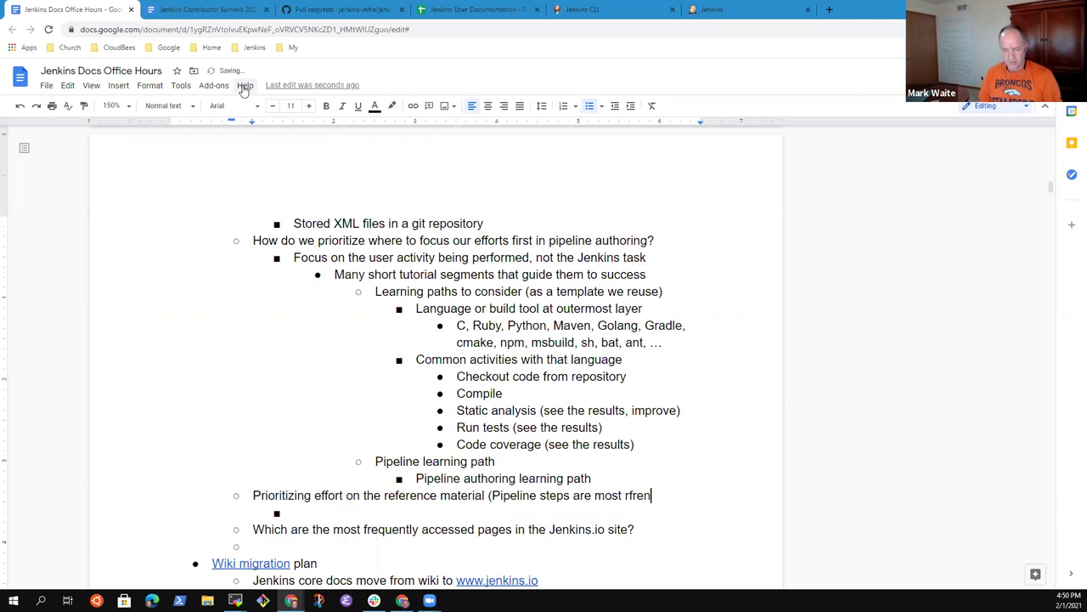
key("BackSpace")
key("BackSpace")
key("BackSpace")
key("BackSpace")
key("BackSpace")
type("frequent ")
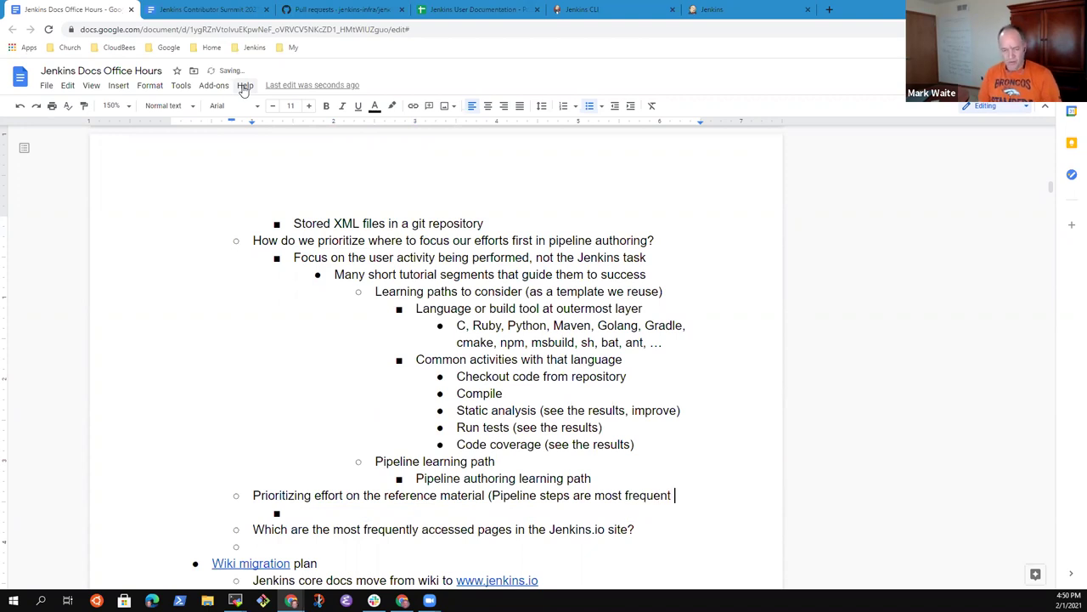
type("ask for")
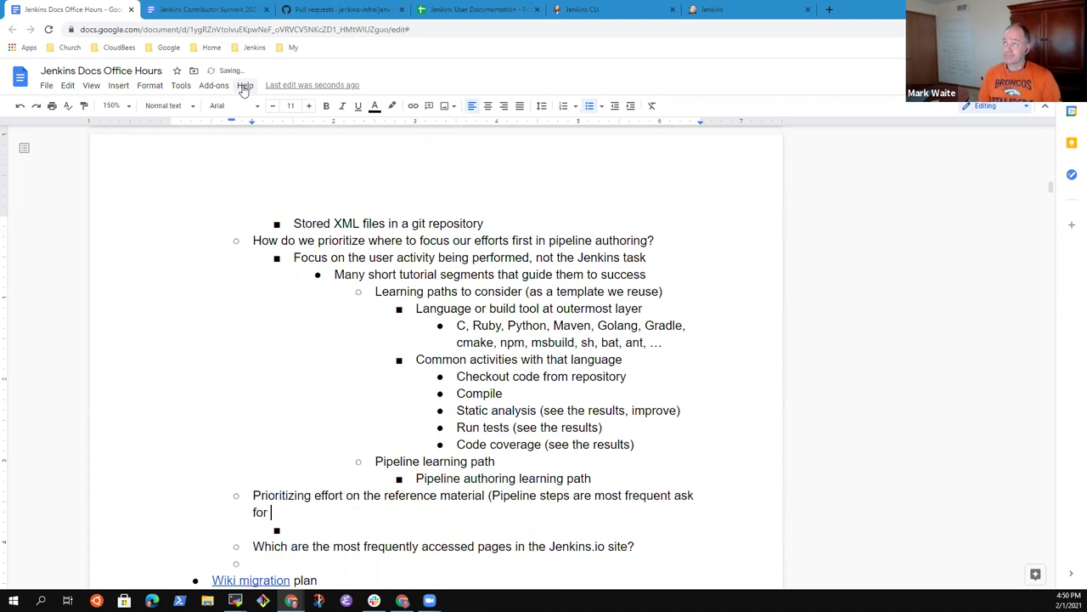
type(" examples)")
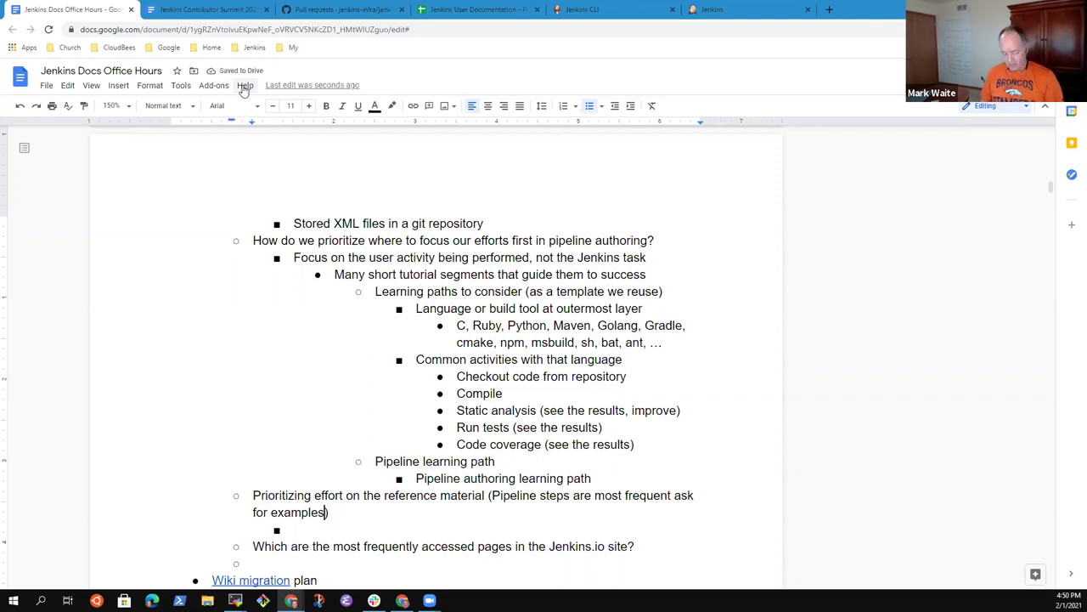
Extend the parenthetical after "examples" with ", clear descriptions of arguments, etc." in the reference material bullet
type(", clear descrip")
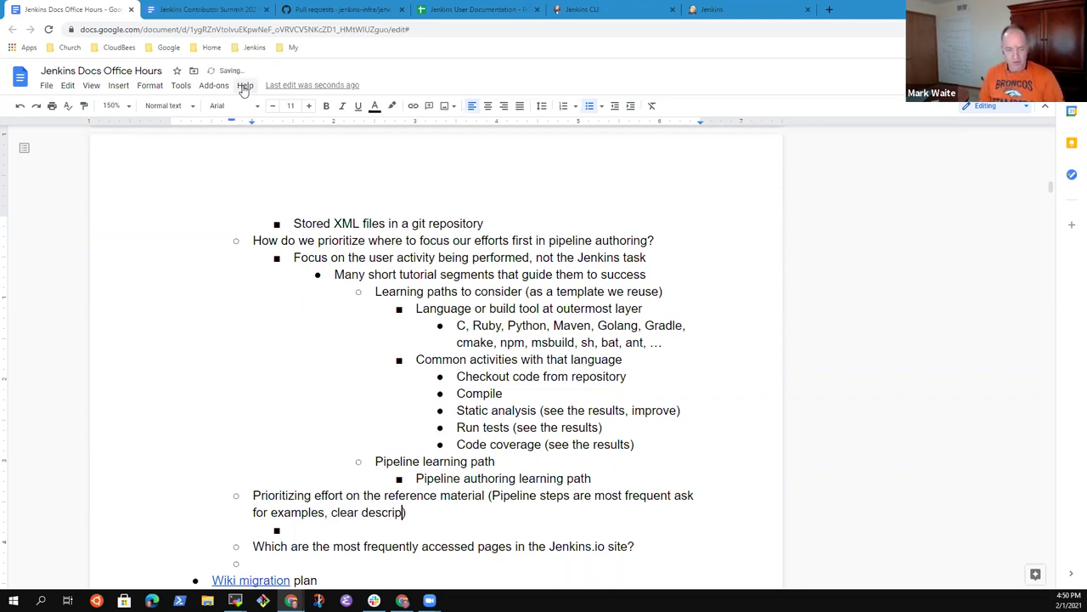
type("tions of ar")
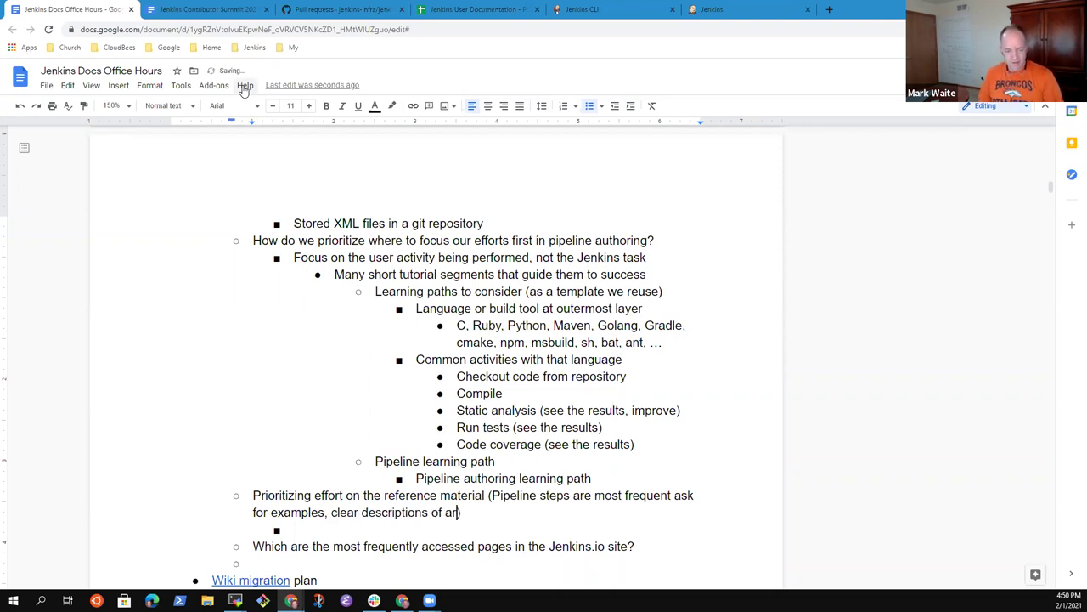
type("guments, etc")
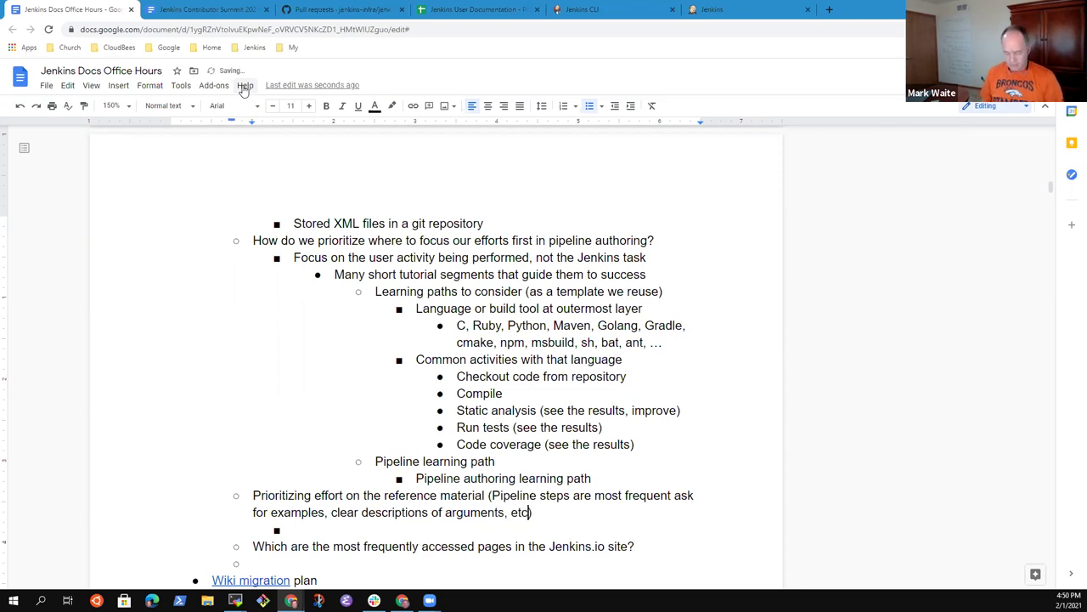
type(".")
Fill the empty nested bullet with a note to refer to the named contributor's "report of most accessed plugin pages as a data point"
key("Down")
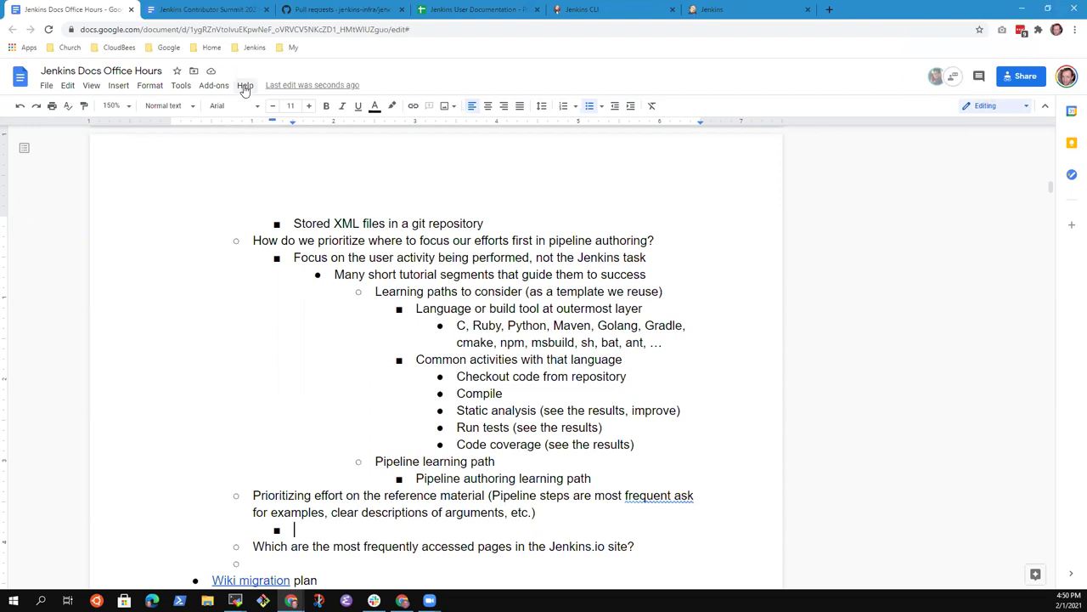
type("Refer")
key("ctrl+BackSpace")
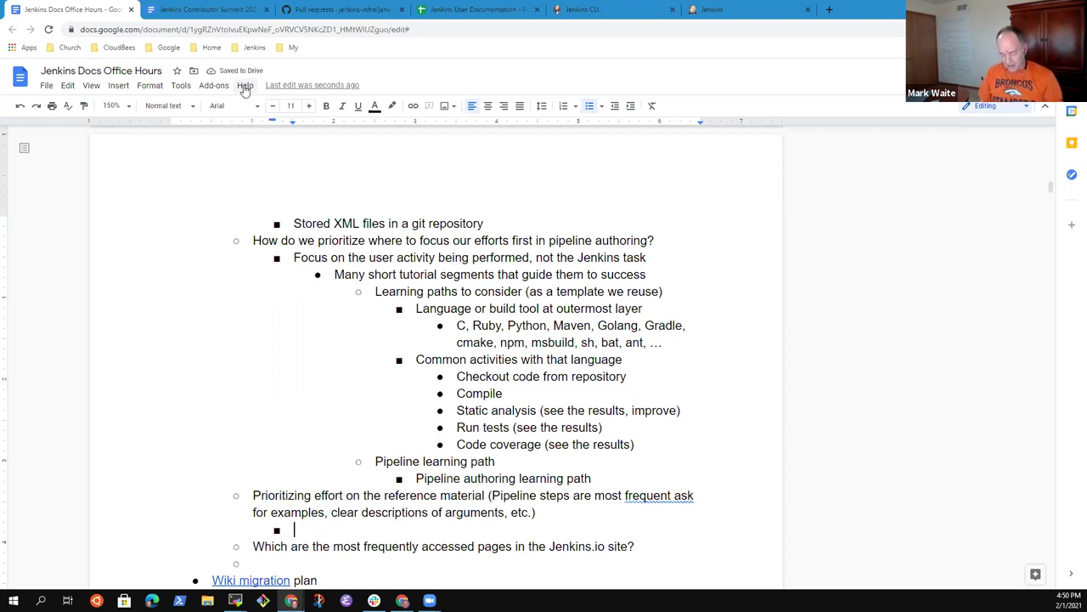
type("Refer to Gavin MOgan's")
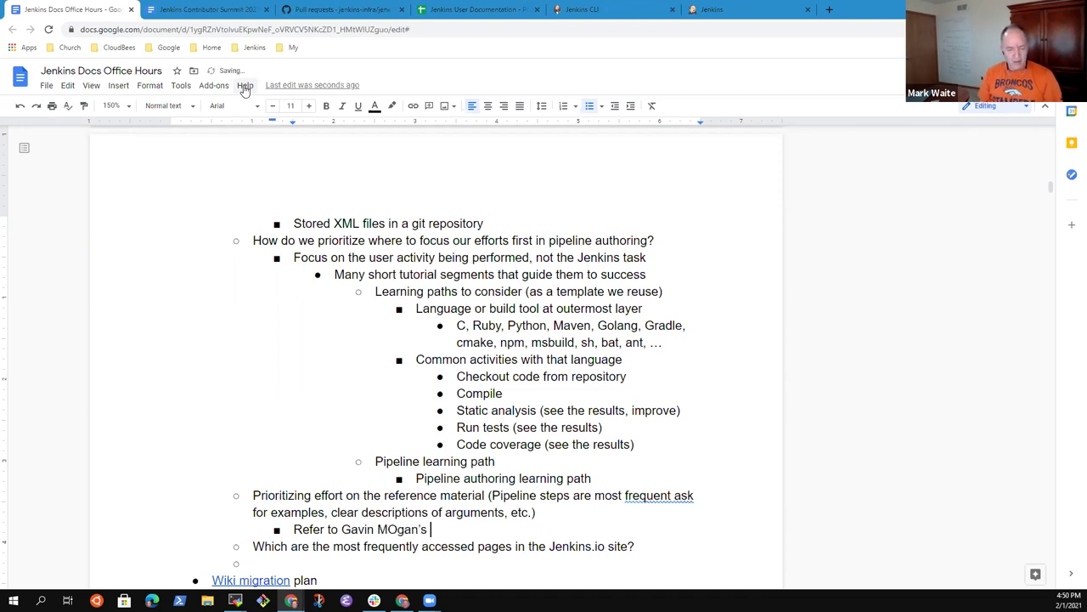
key("ctrl+BackSpace")
type("Mogan's report of most accessed plugin pages")
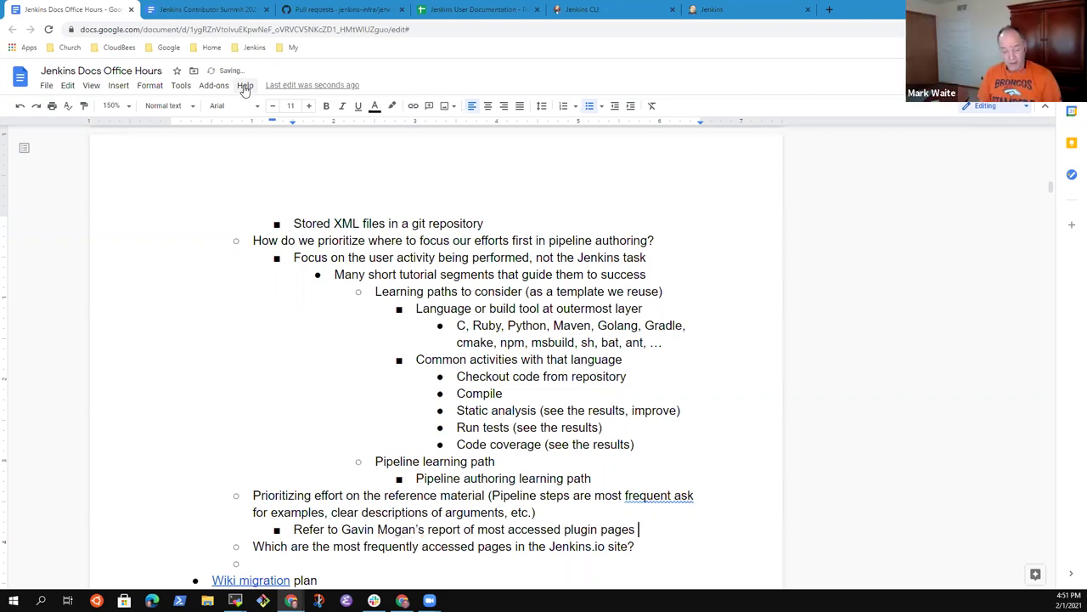
type(" as a data point")
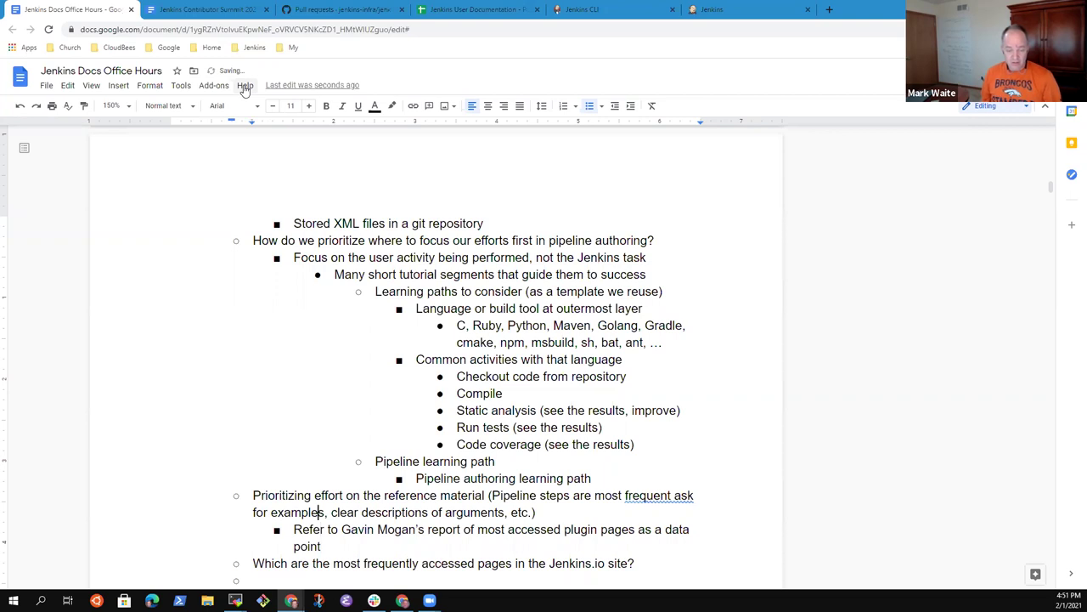
Reword "frequent ask" as "frequently requested" in the reference material bullet's parenthetical
key("ctrl+semicolon")
type("ly")
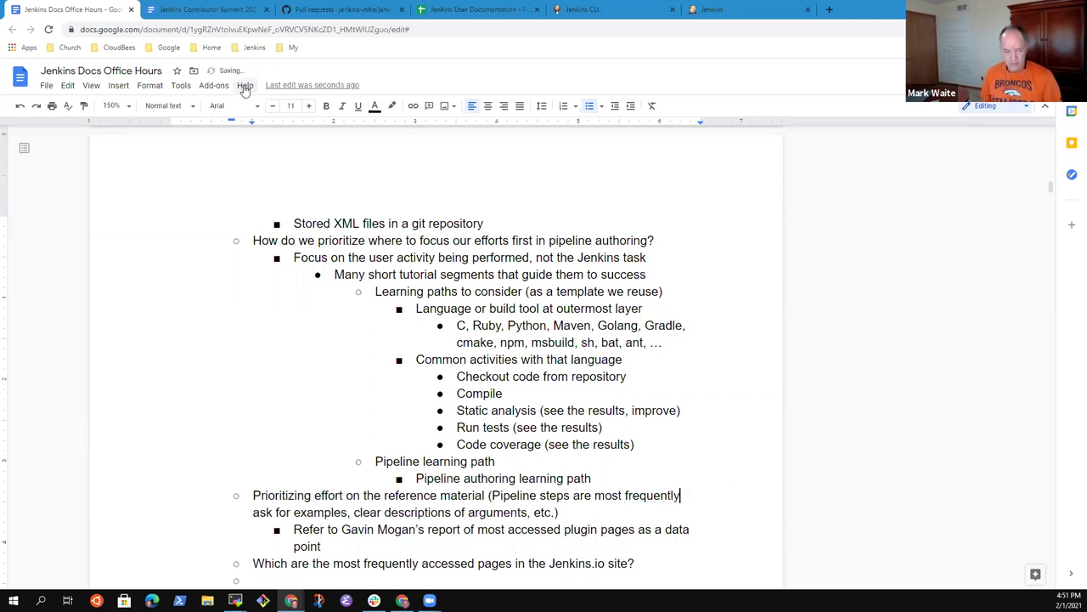
key("ctrl+shift+Right")
type("requested")
key("End")
key("Return")
type("Ref")
key("BackSpace")
key("BackSpace")
key("BackSpace")
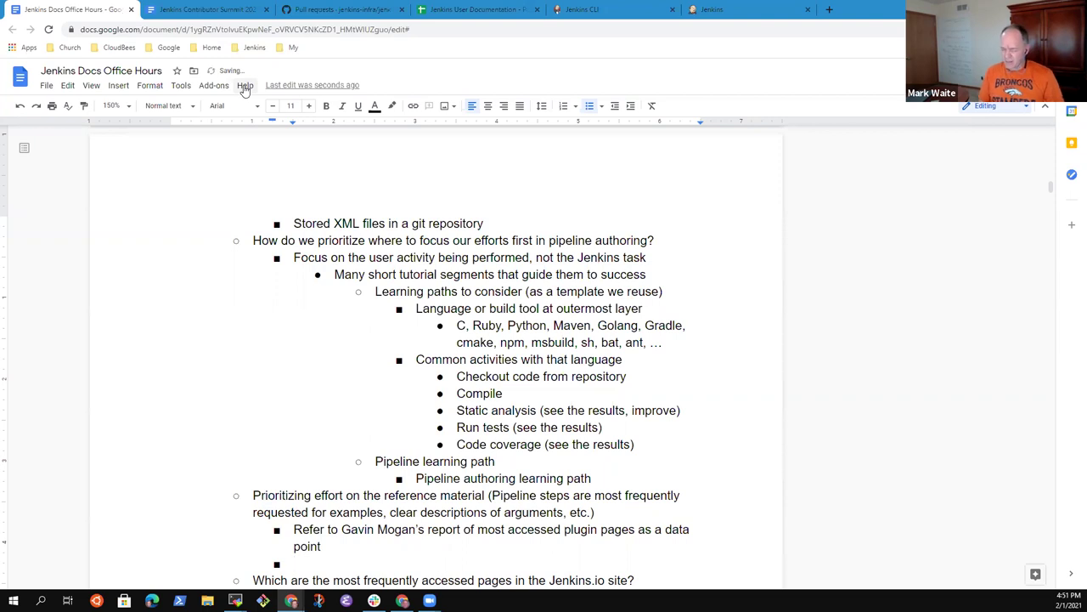
type("Ask for ")
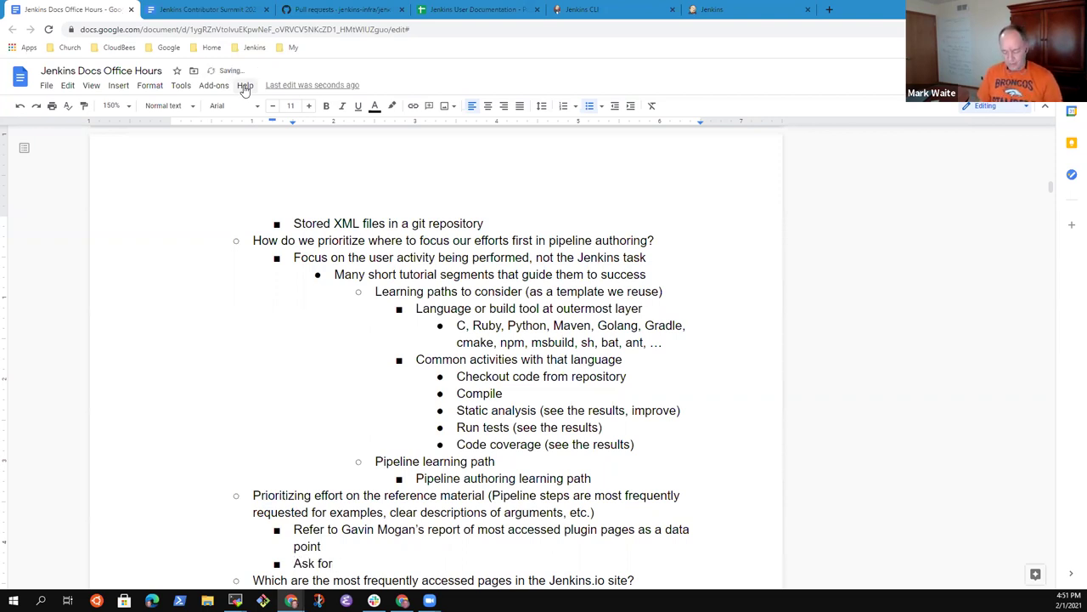
type("\"hit counts")
type("\" or other p")
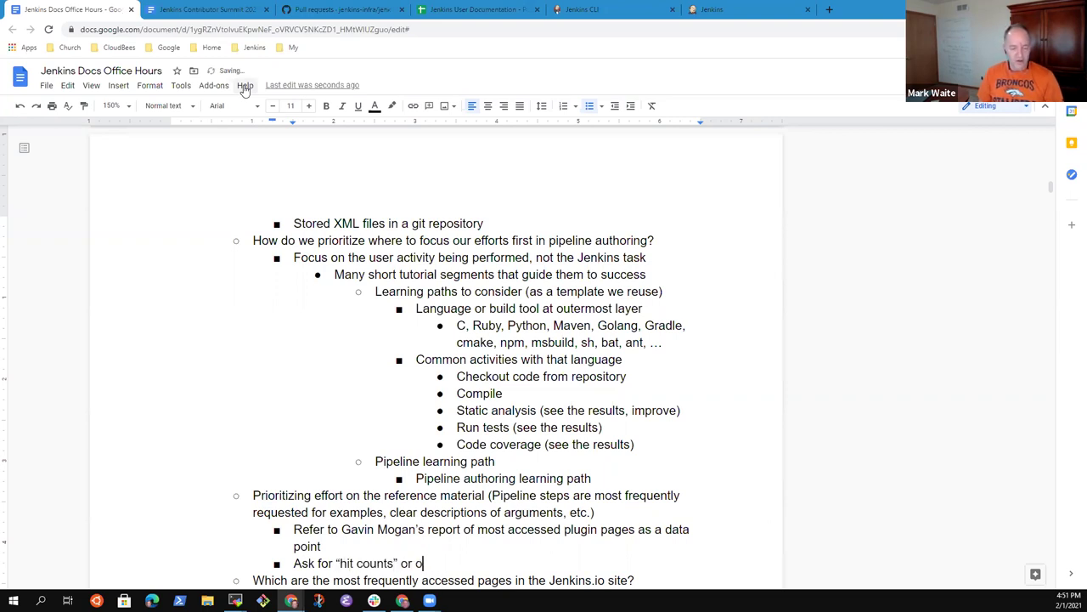
type("age stats for w")
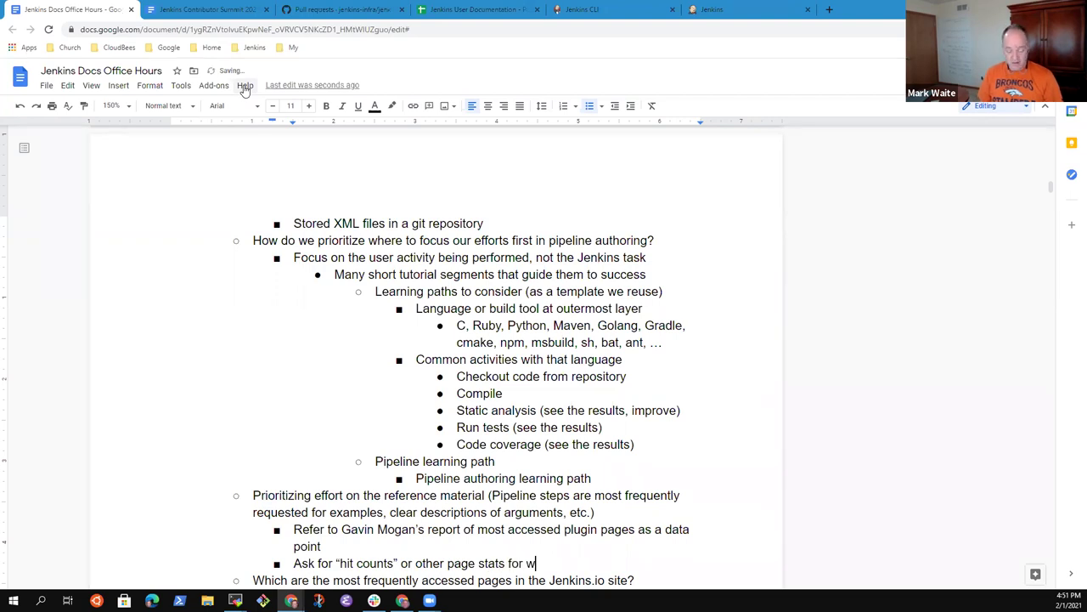
key("BackSpace")
type("www.jenkins.")
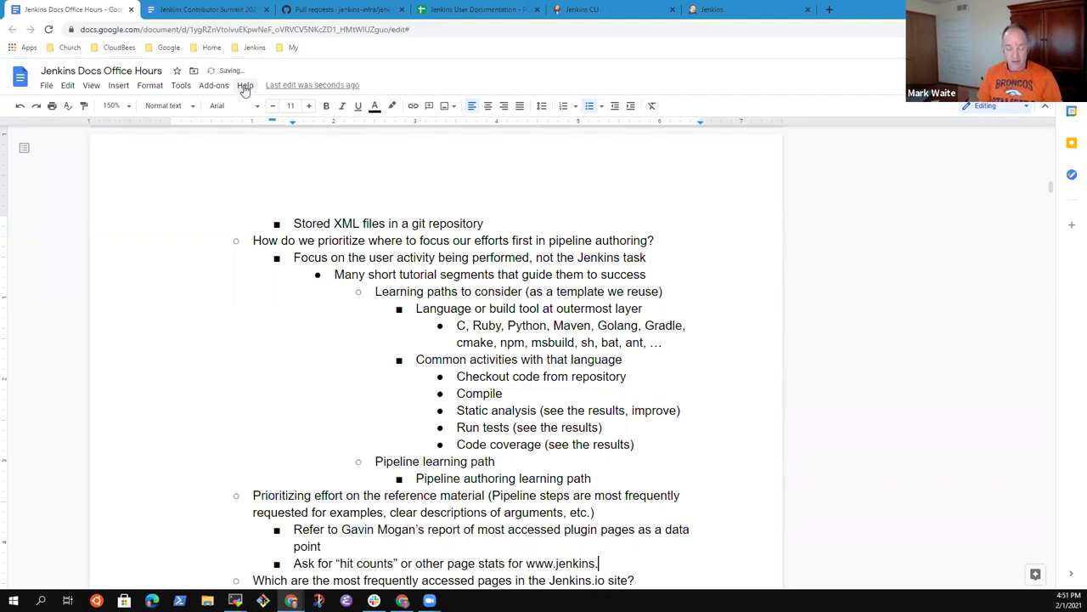
type("io pa")
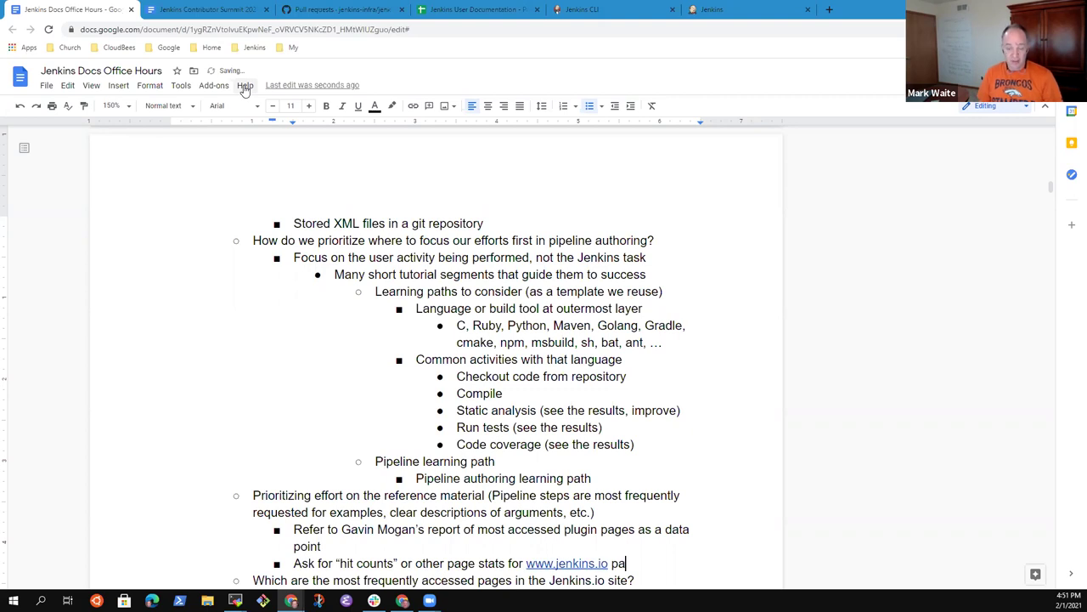
type("ges")
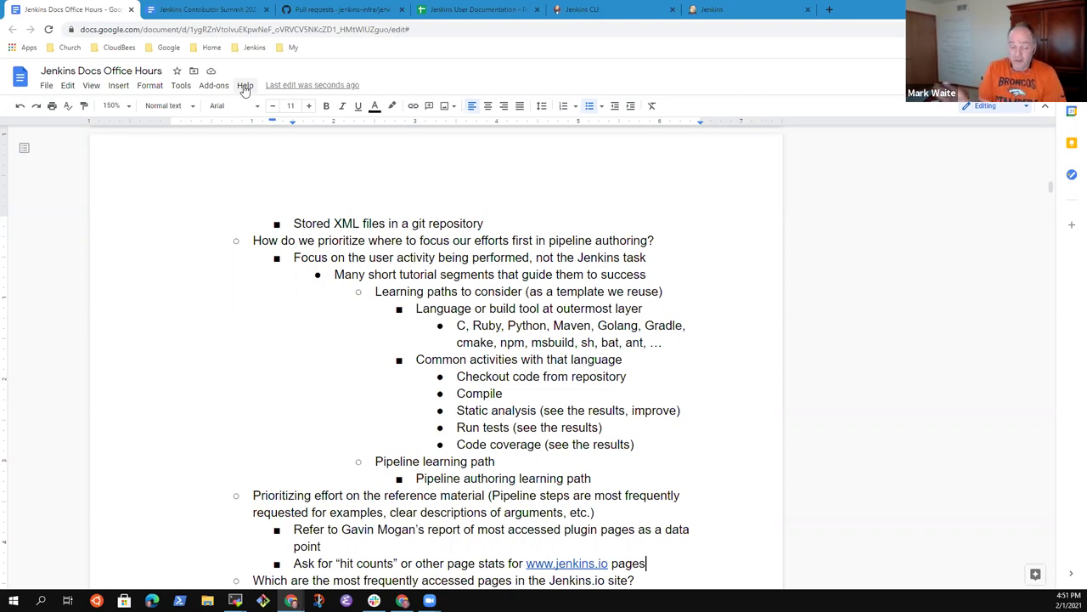
Nest the bullet "Improve the pages that are most read" under the "hit counts" bullet
key("Down")
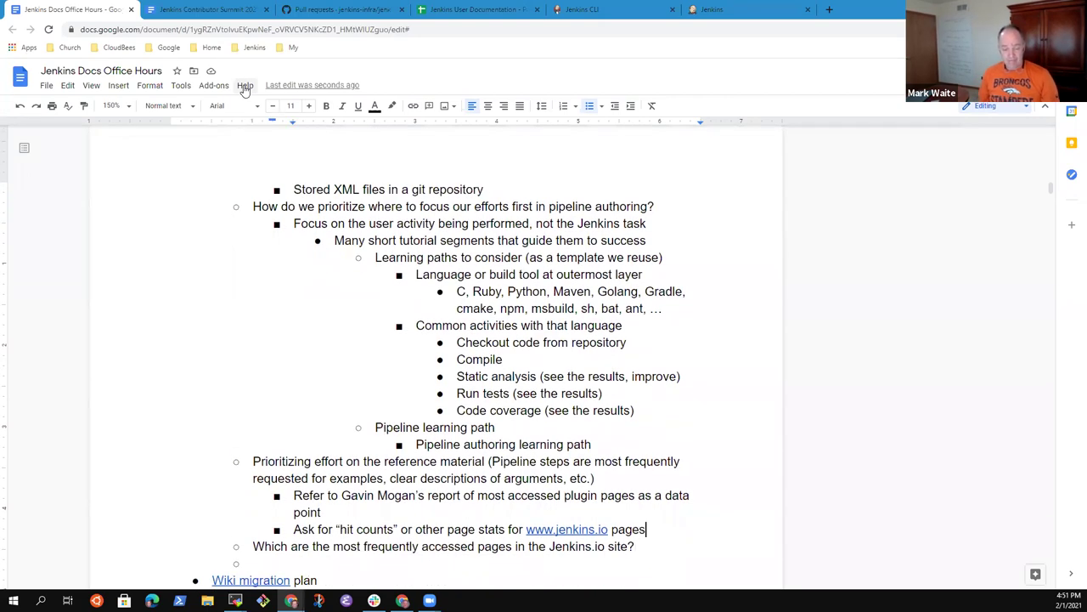
key("Return")
key("Tab")
type("Improve ")
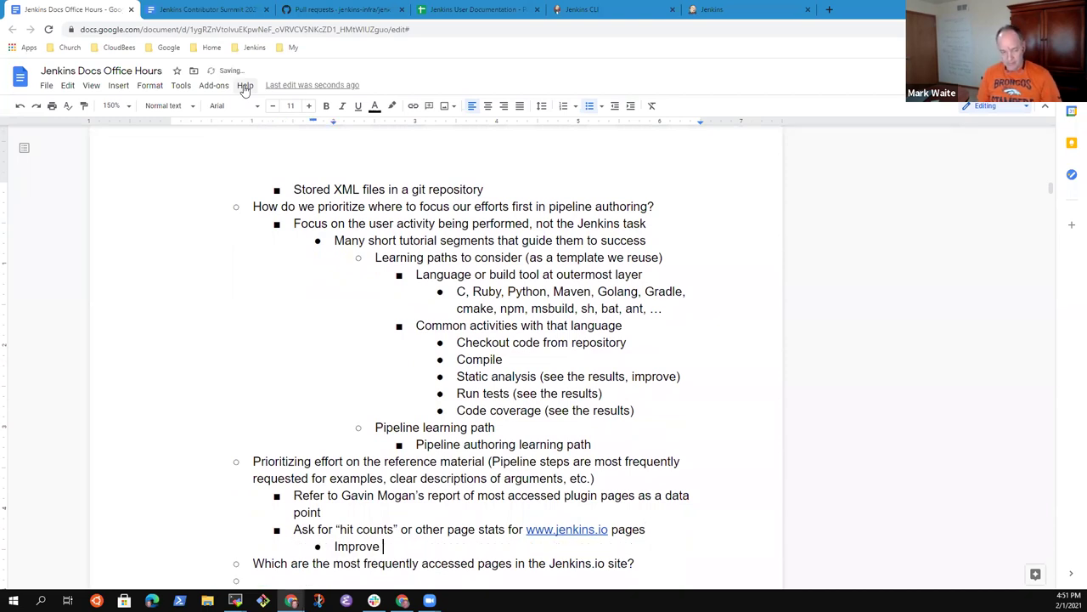
type("the pages that ")
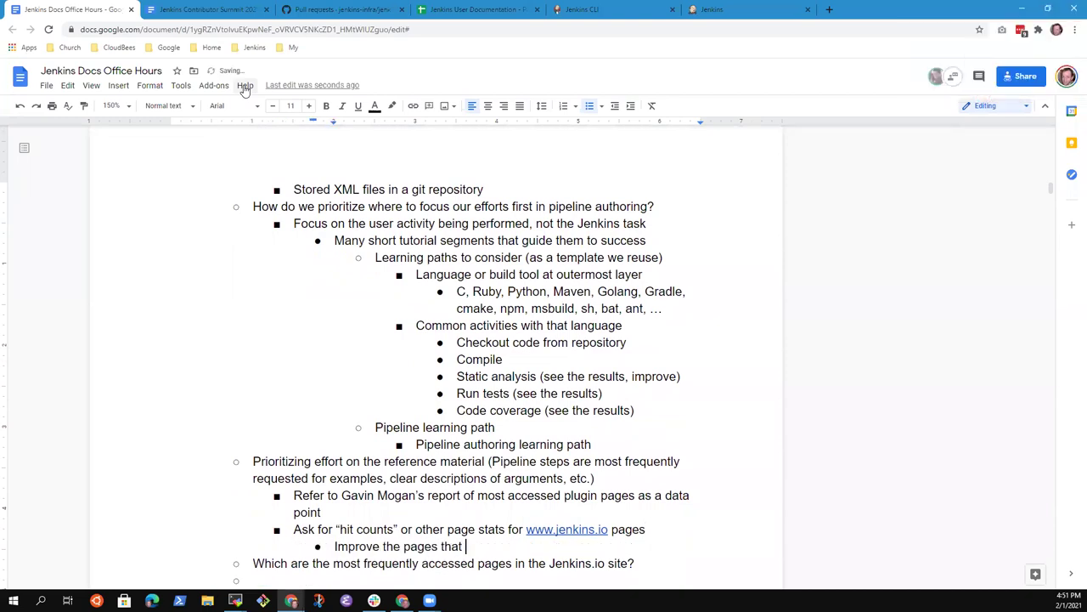
type("are most read")
Remove the empty bullet below "Which are the most frequently accessed pages in the Jenkins.io site?"
key("Down")
key("Down")
key("BackSpace")
key("BackSpace")
Add a bullet at the “hit counts” level, below its nested note, beginning “If we add search, capture the search questions that are asked”
key("Up")
key("Up")
key("Down")
key("Return")
key("shift+Tab")
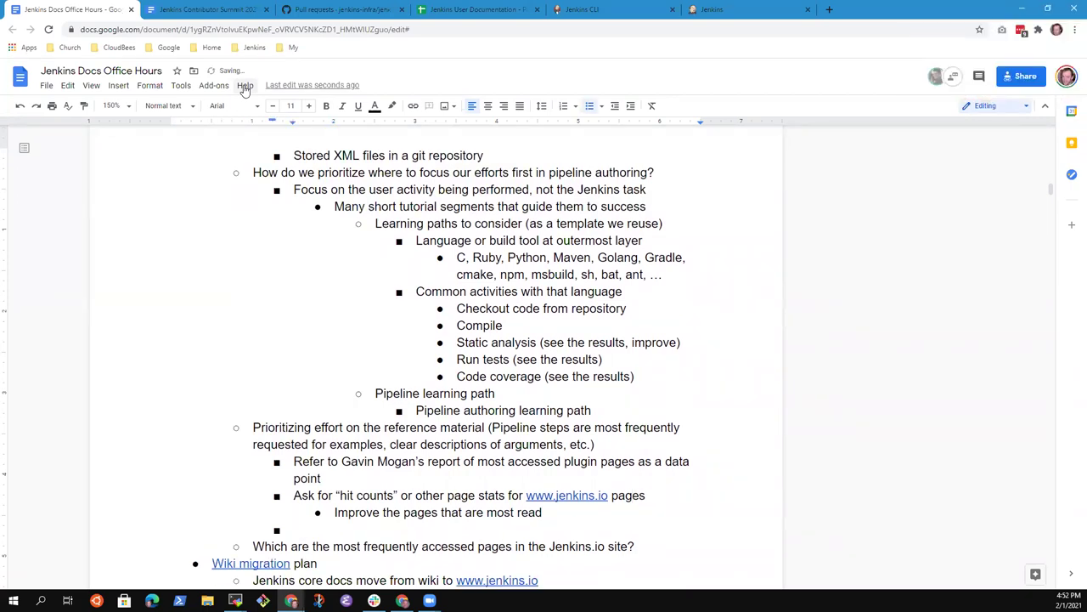
type("If we add search, ")
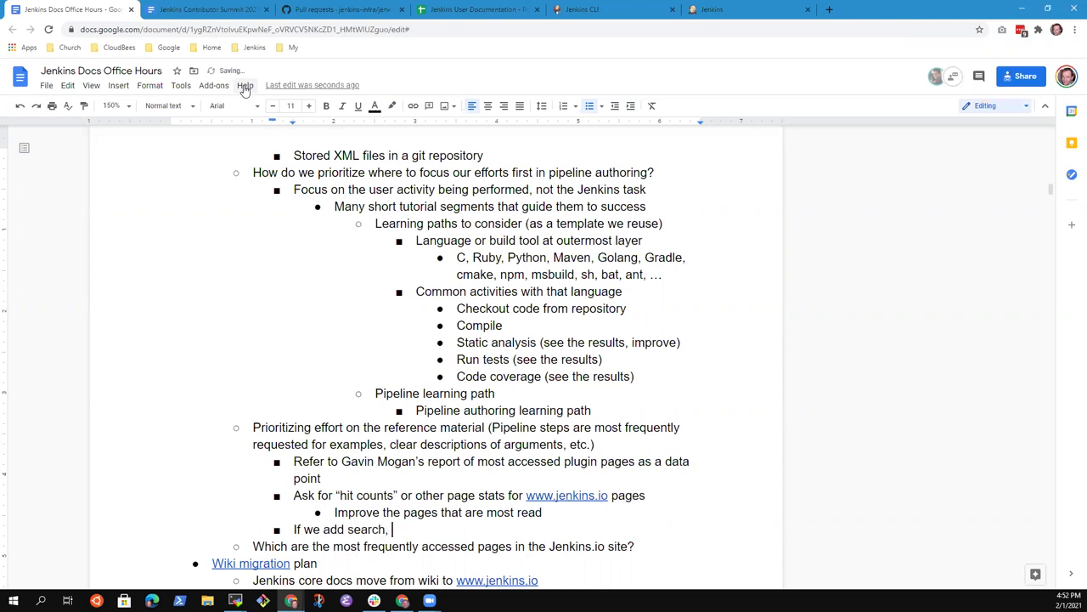
type("capture the search questi")
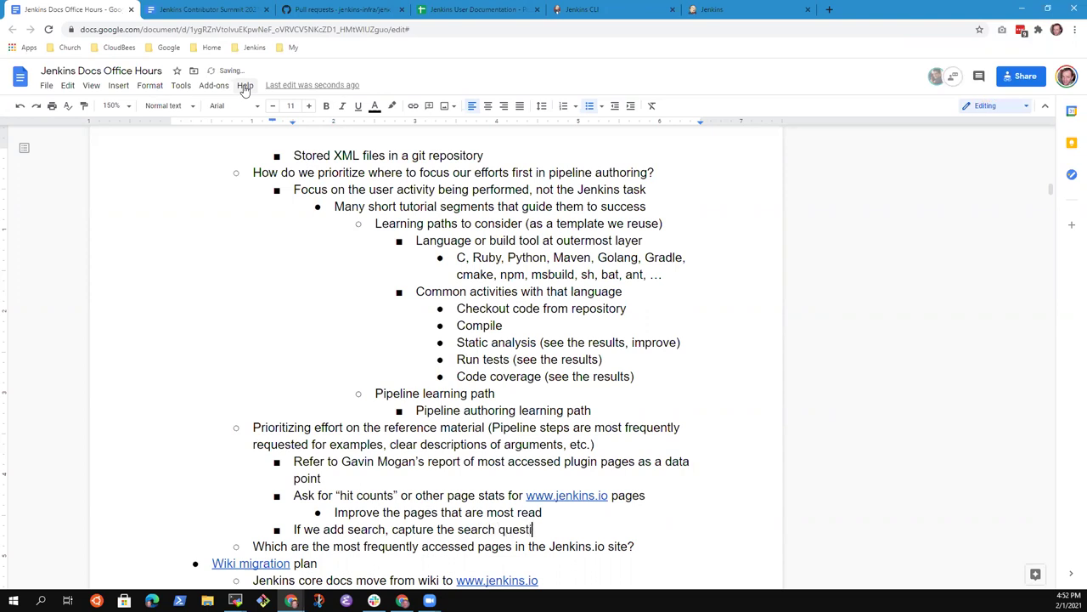
type("ons that are asked ")
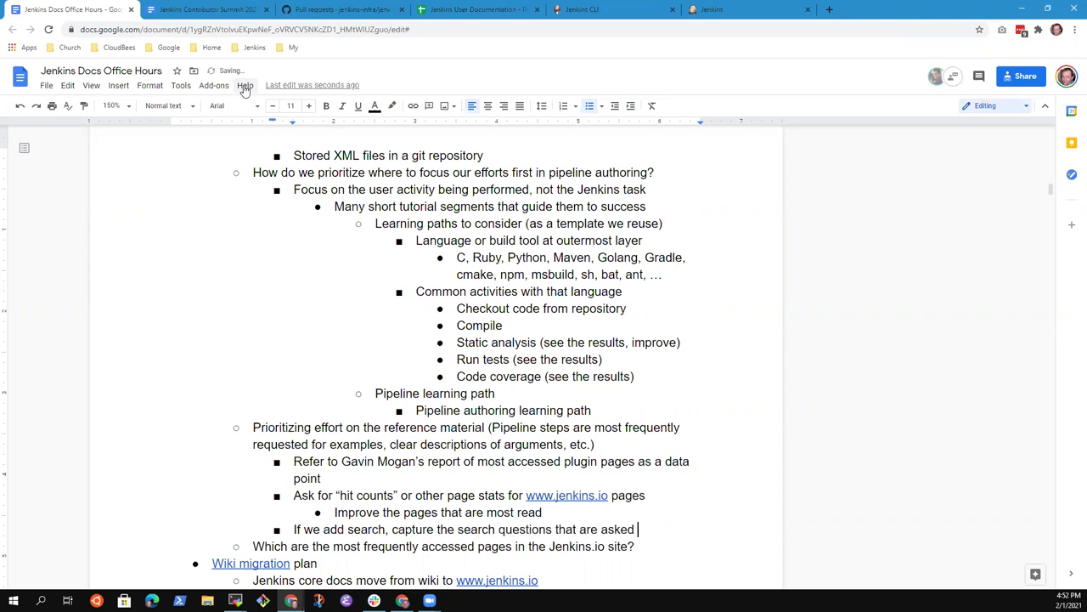
Complete the search bullet with “so that we can assess which topics are most frequently requested”
type("so that we can a")
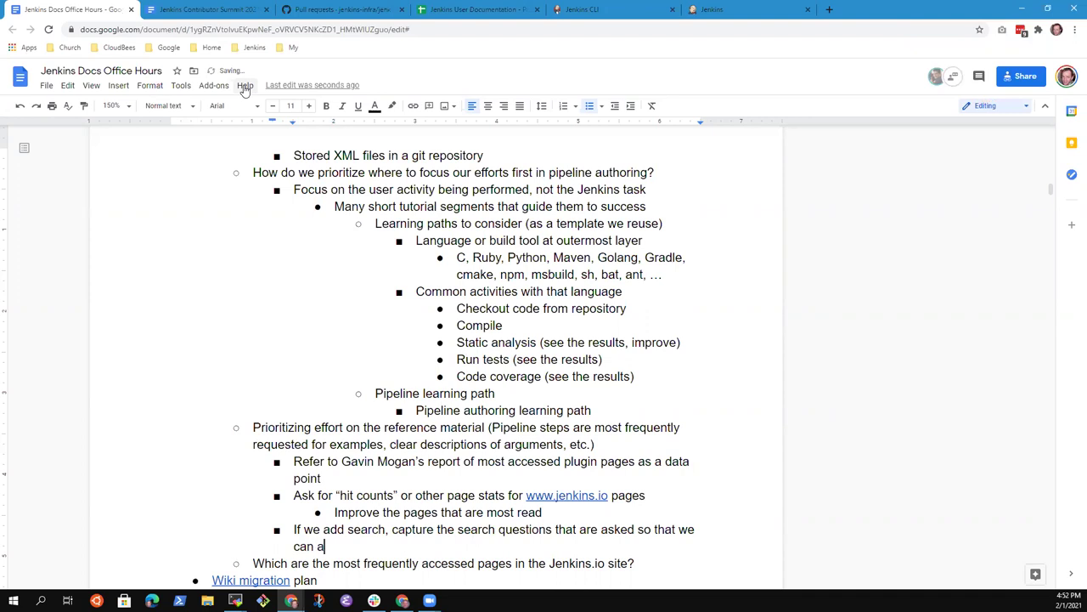
type("ssess which topics are most ")
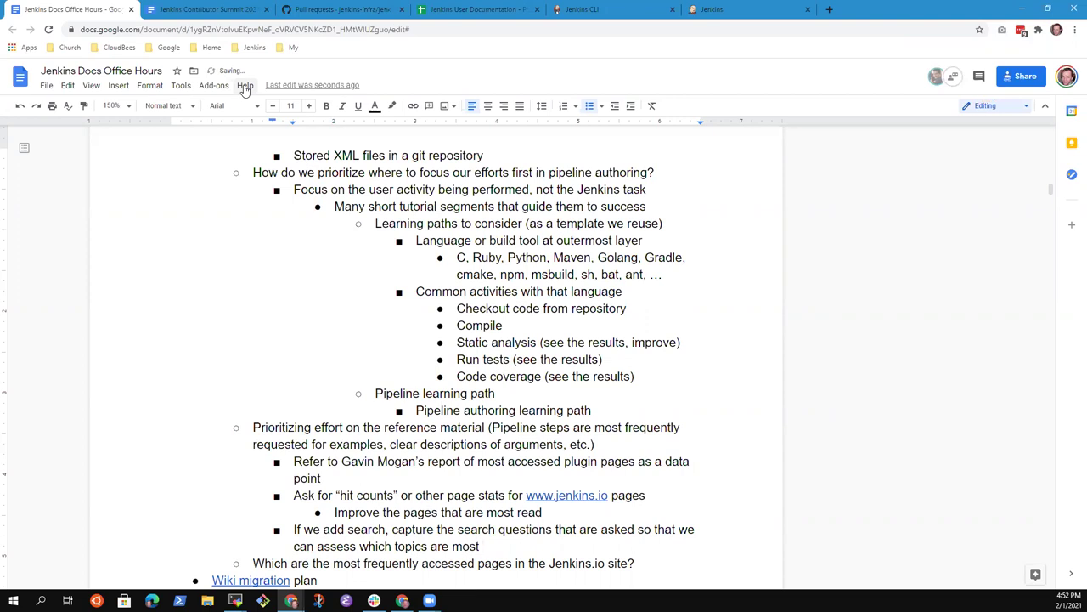
type("frequent")
type("ly ")
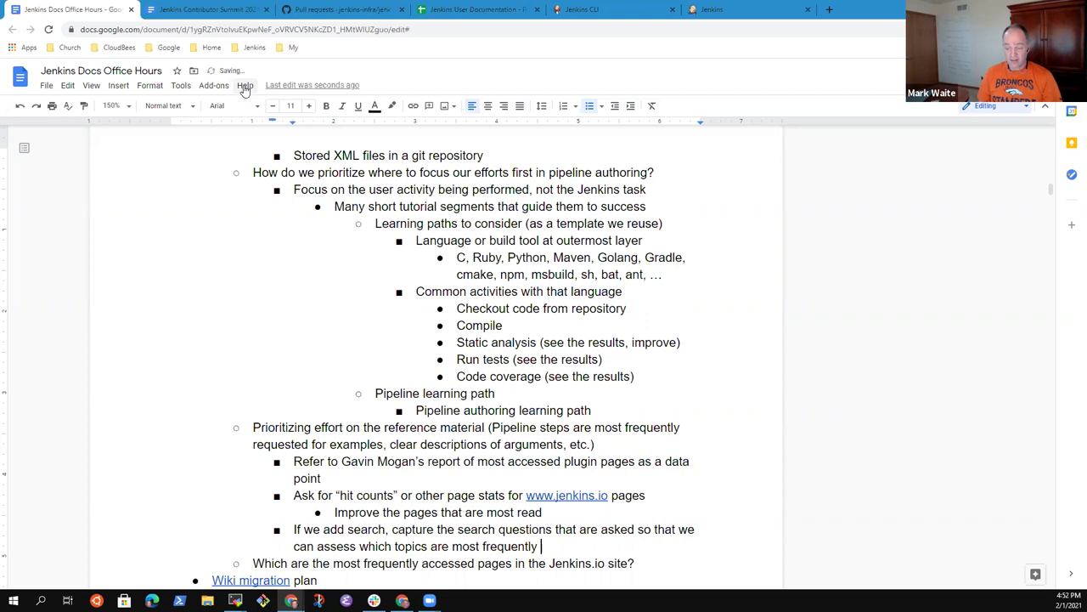
type("requested")
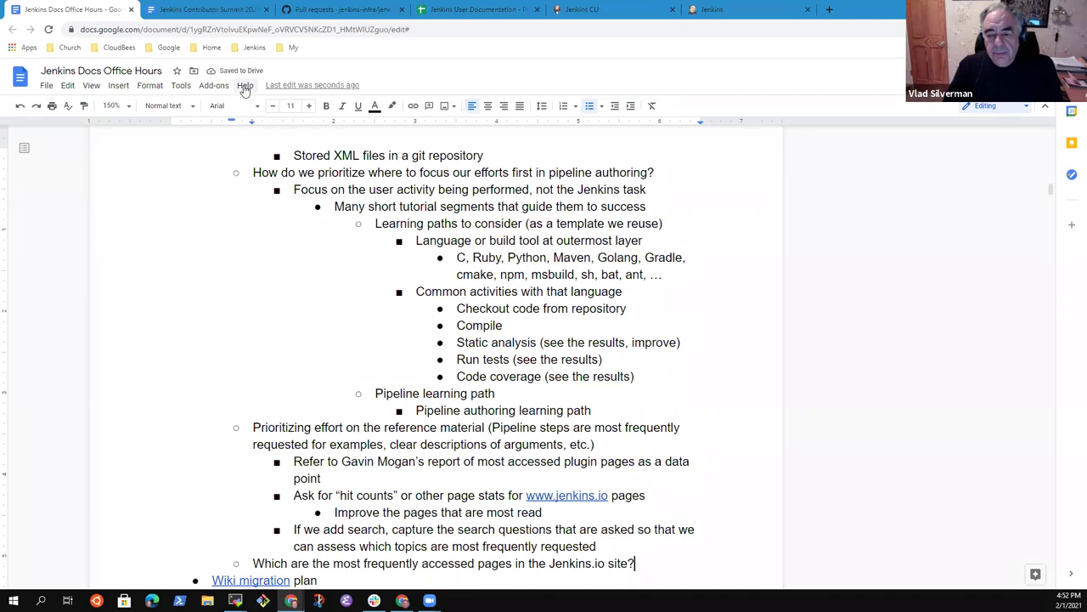
Delete the bullet “Which are the most frequently accessed pages in the Jenkins.io site?”
key("shift+End")
key("Delete")
key("BackSpace")
key("BackSpace")
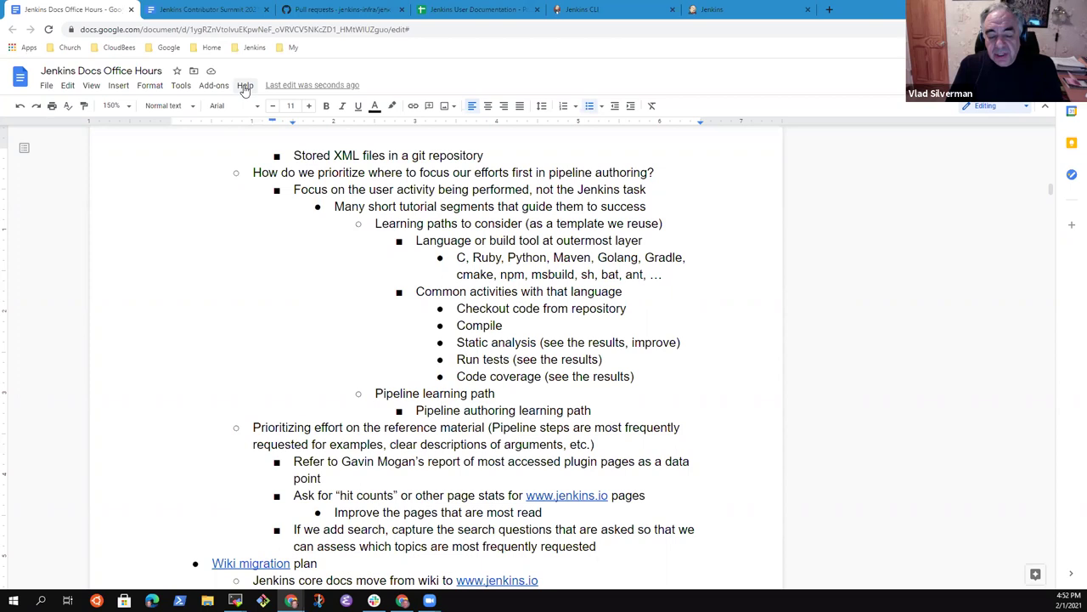
Add the bullet “Link to priorities in contributing to plugins” at the same level as the “Prioritizing effort on the reference material” bullet
key("Return")
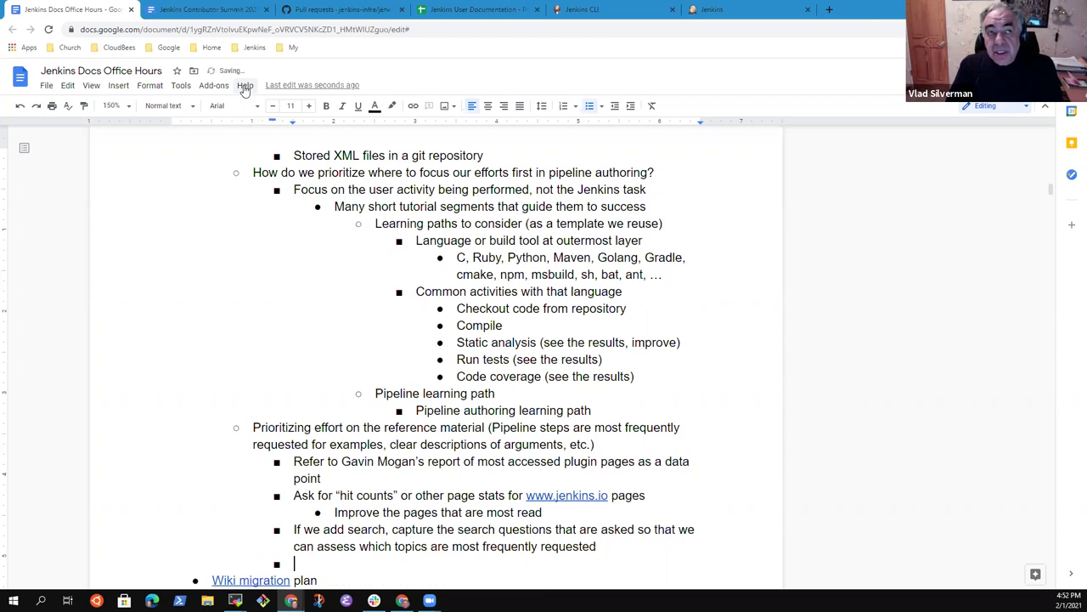
type("Link")
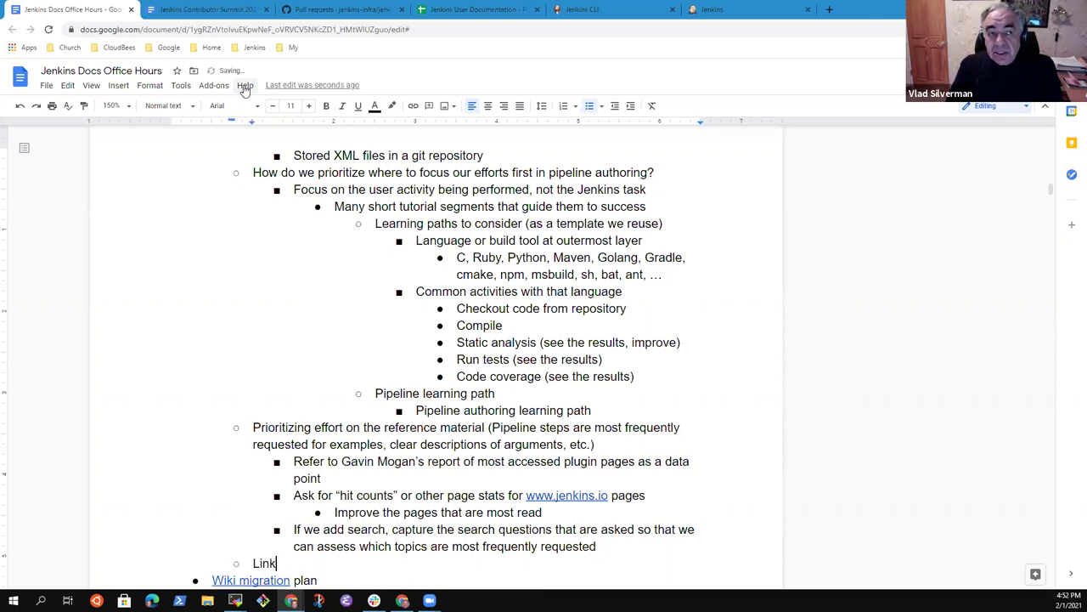
type(" to priorities ")
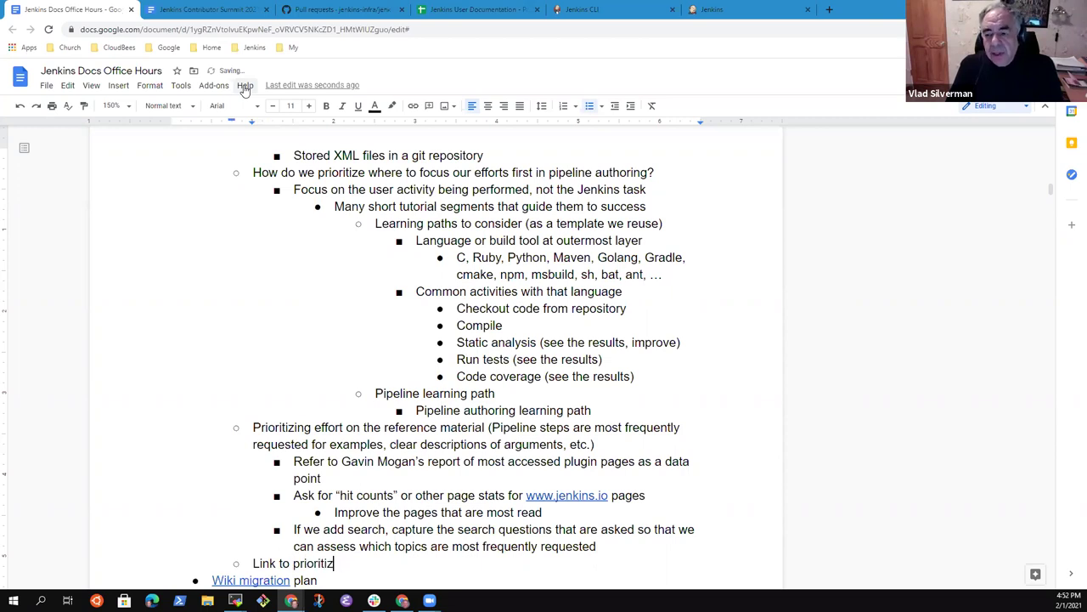
type("in contributing")
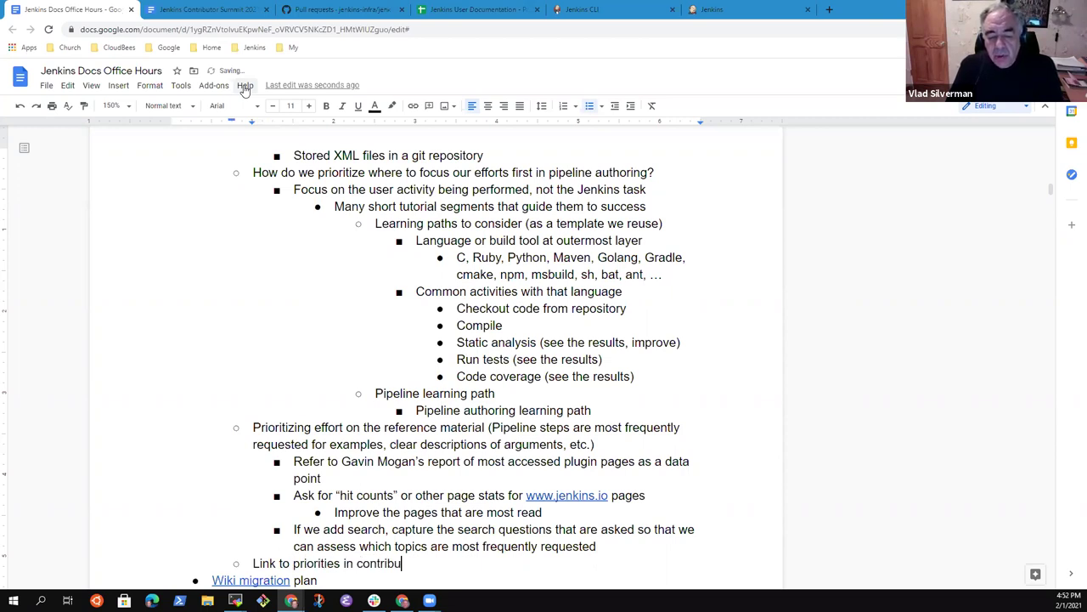
key("BackSpace")
key("BackSpace")
key("BackSpace")
key("BackSpace")
type("ting to plugins")
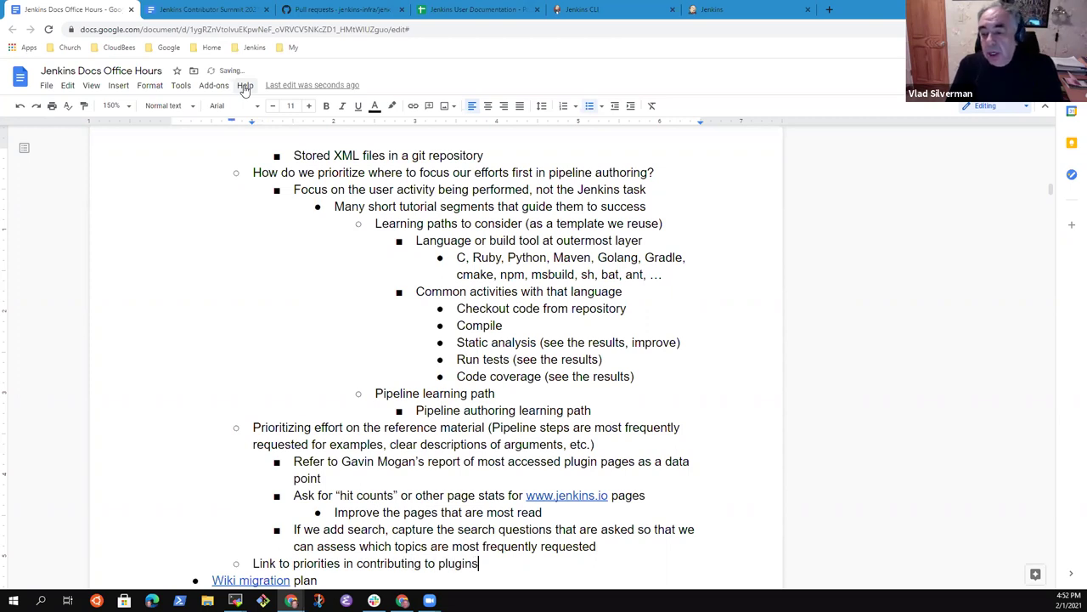
Nest the bullet “Plugins seeking contributors” under “Link to priorities in contributing to plugins”
key("Return")
key("Tab")
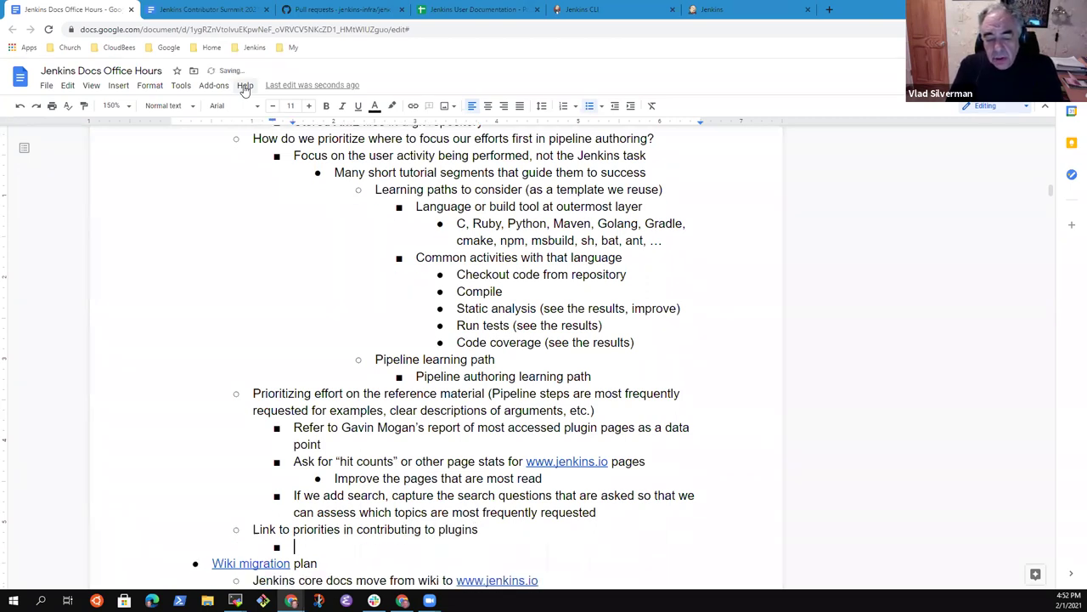
type("Plug")
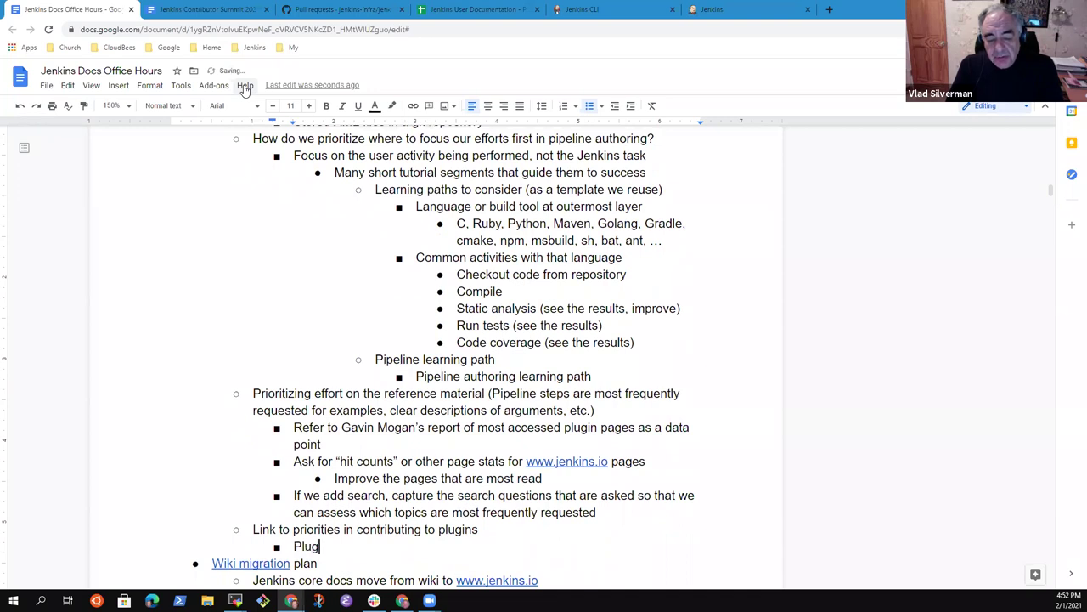
type("ins seeking c")
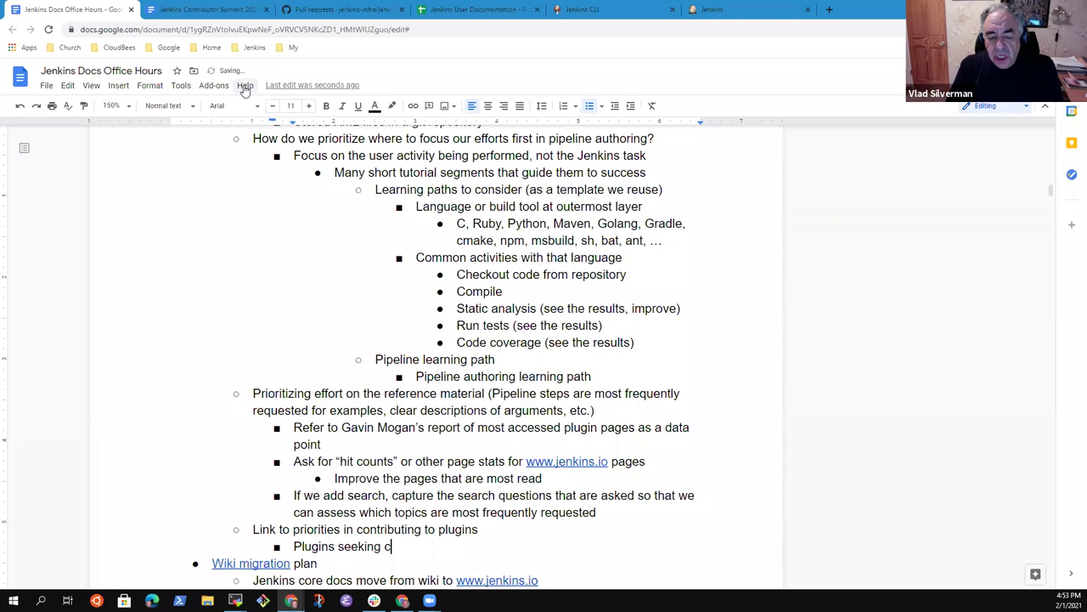
type("ontributors")
Add the bullet “Plugins seeking a maintainer (up for adoption)” below “Plugins seeking contributors”, at the same level
key("Return")
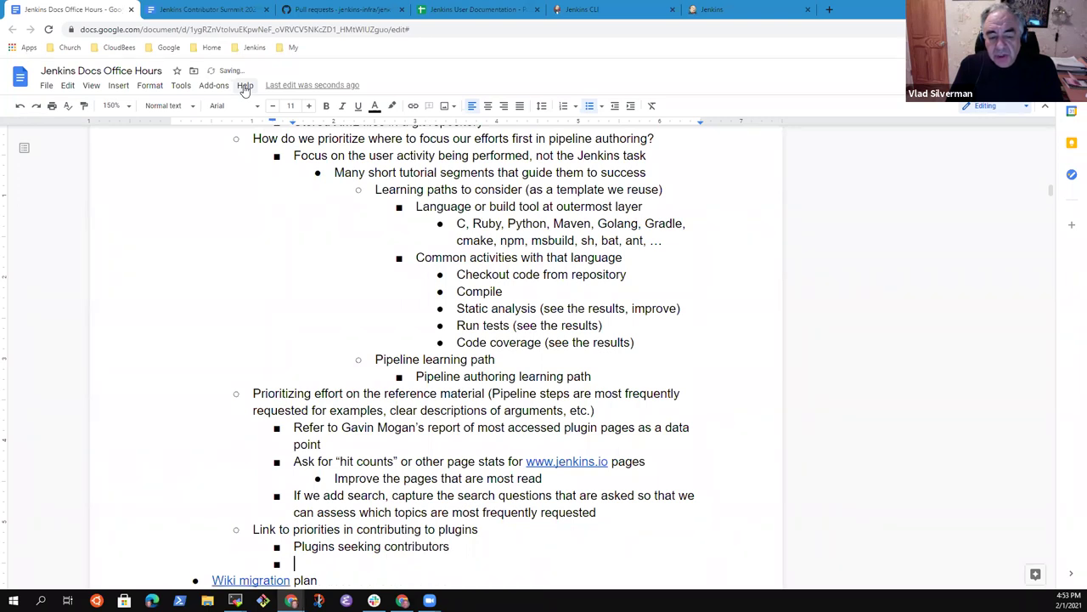
type("Plugins up for")
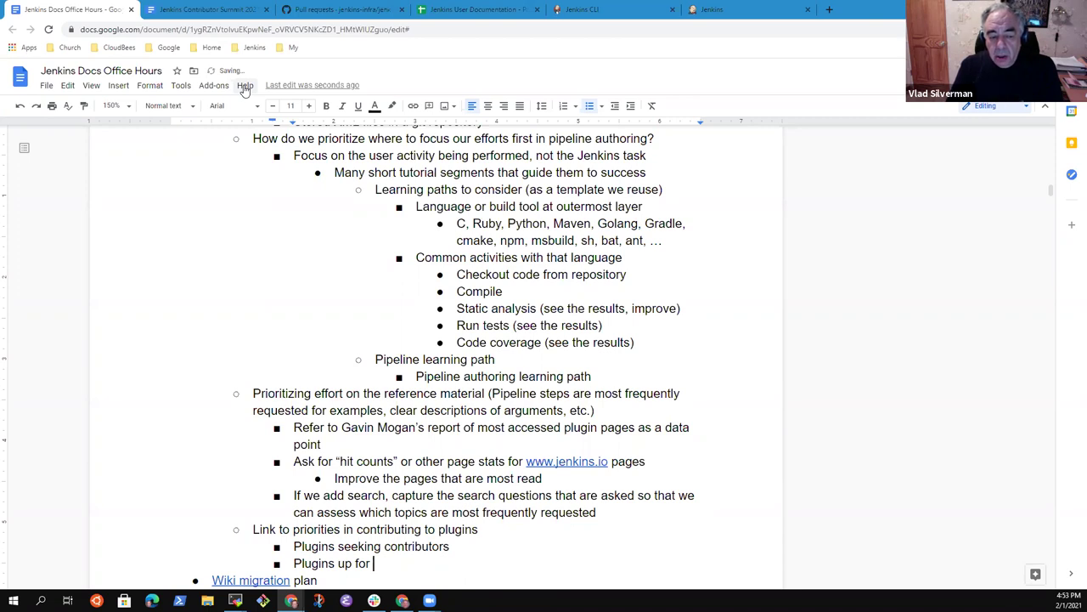
key("ctrl+BackSpace")
key("ctrl+BackSpace")
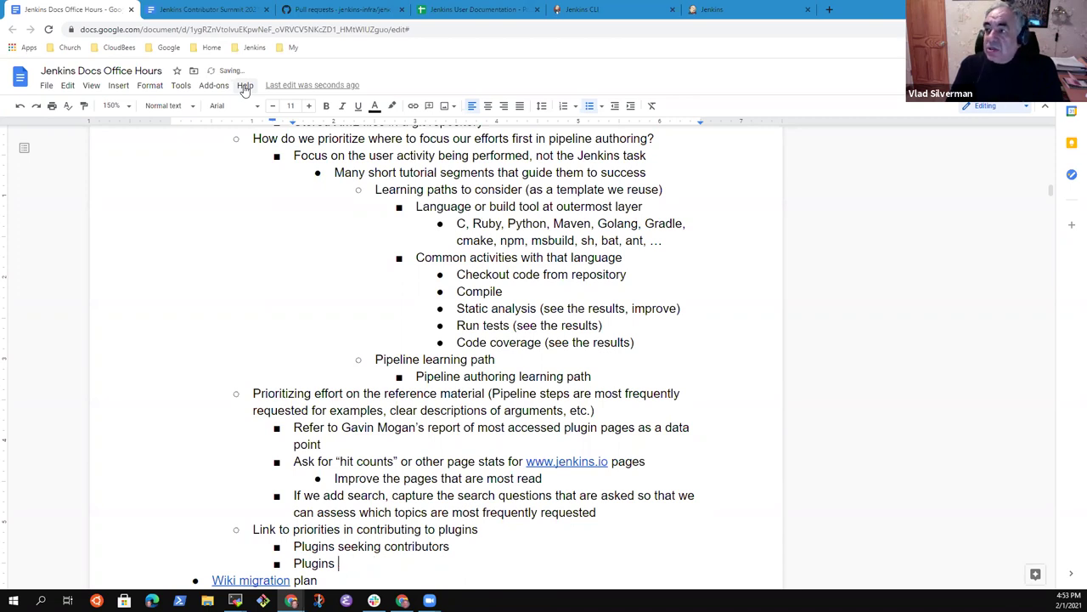
type("seeking a ")
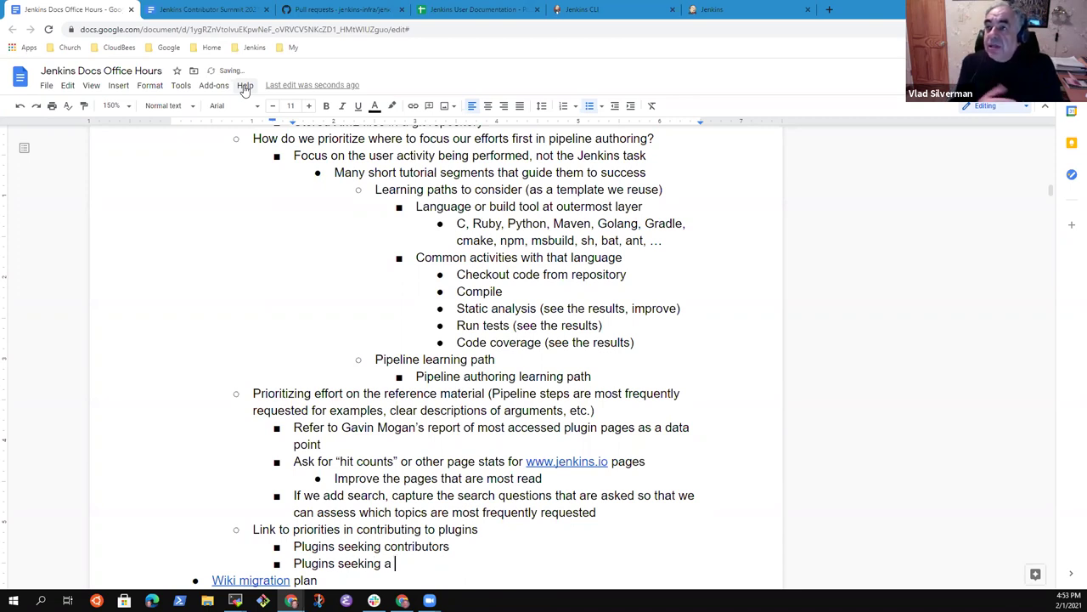
type("maintainer (")
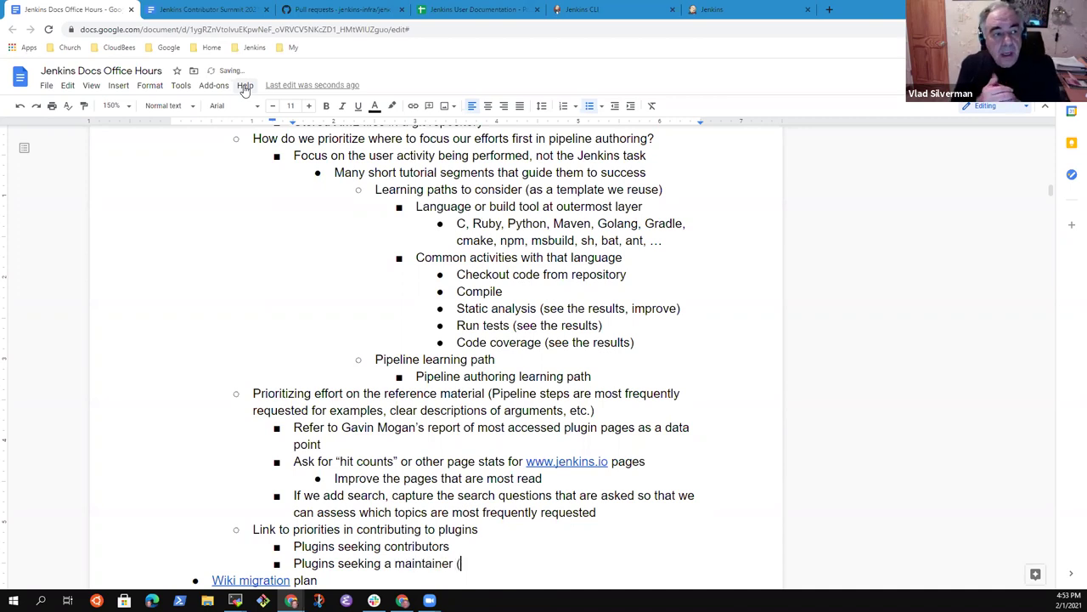
type("up for ")
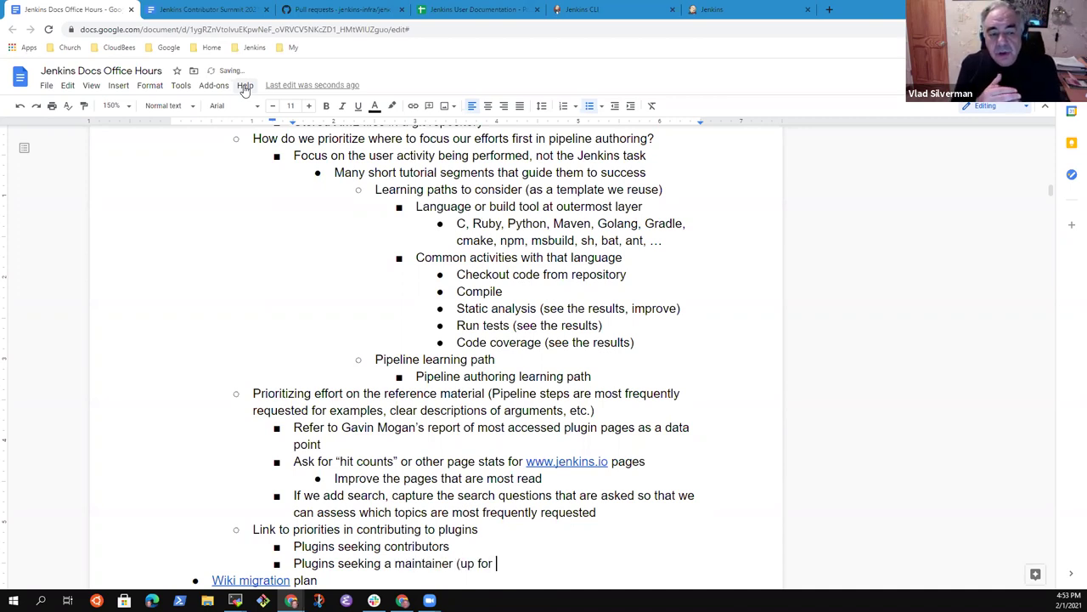
type("adoption)")
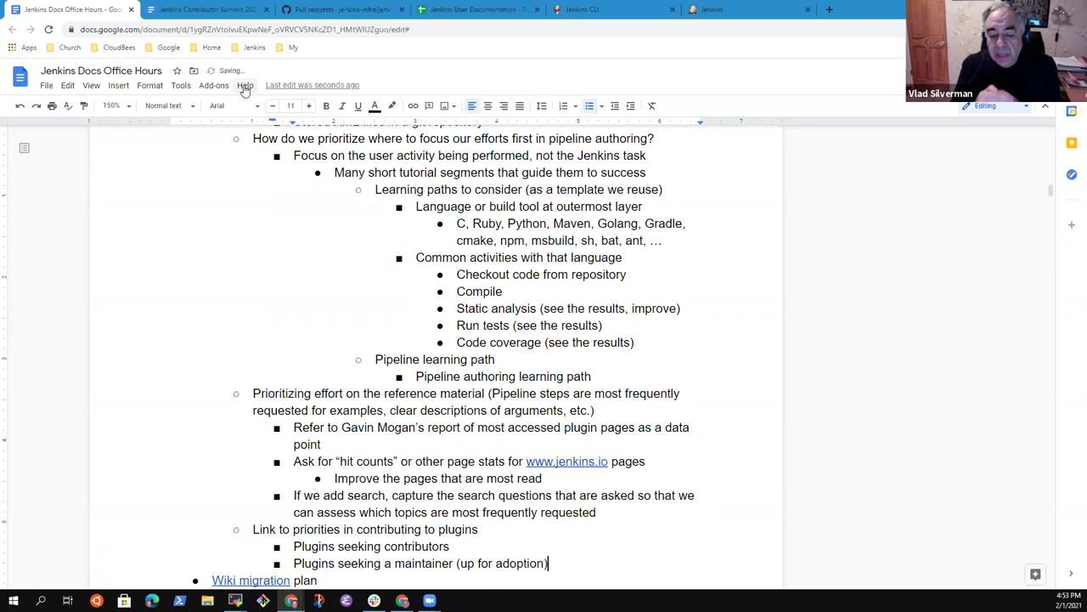
Below the maintainer bullet, add “Something like w3schools that will allow a user to try their own code in a sample environment”
key("Return")
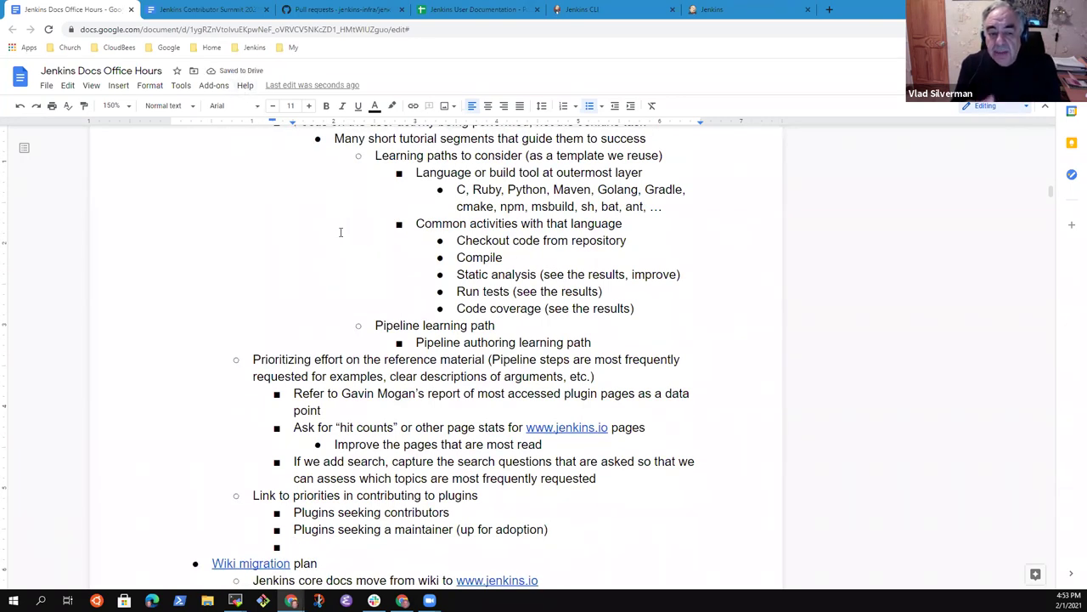
scroll(341, 232, "down", 1)
type("Something like w3schools")
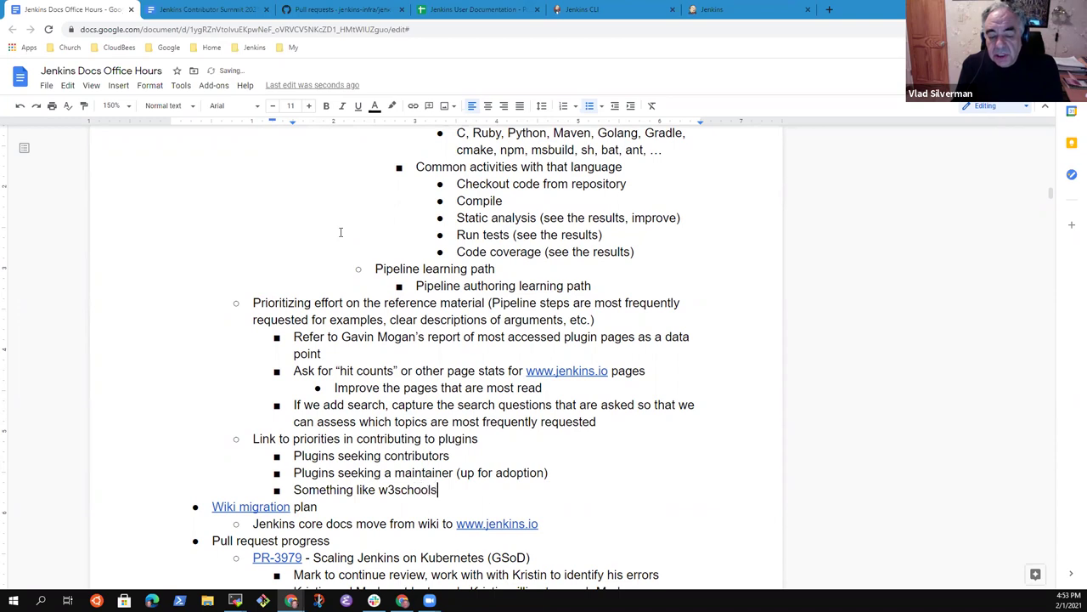
type(" that will alol")
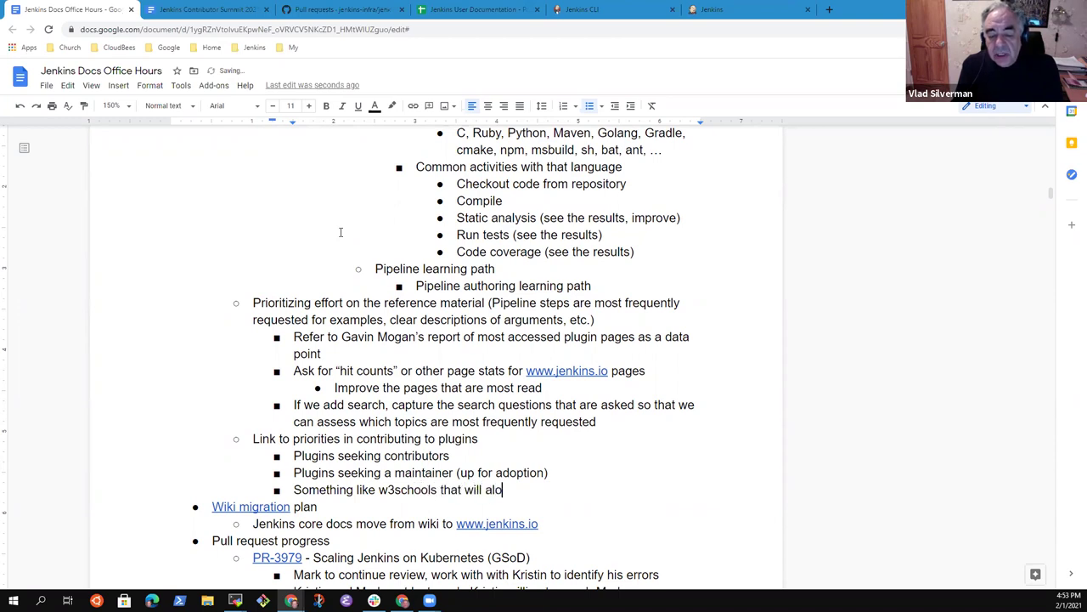
key("BackSpace")
key("BackSpace")
type("llow a user ")
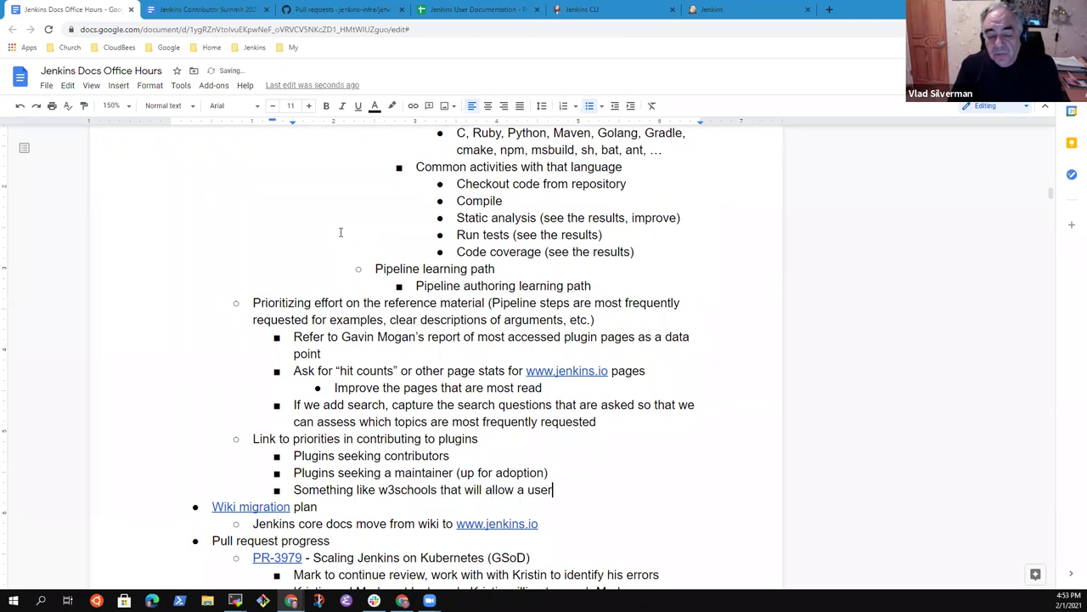
type("to tr")
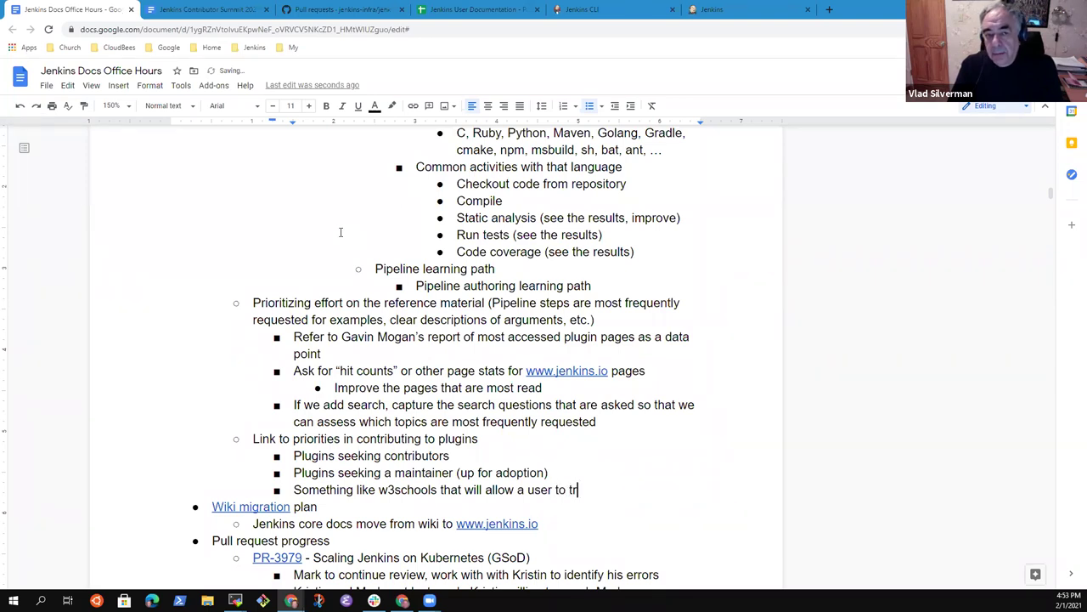
type("y their own ")
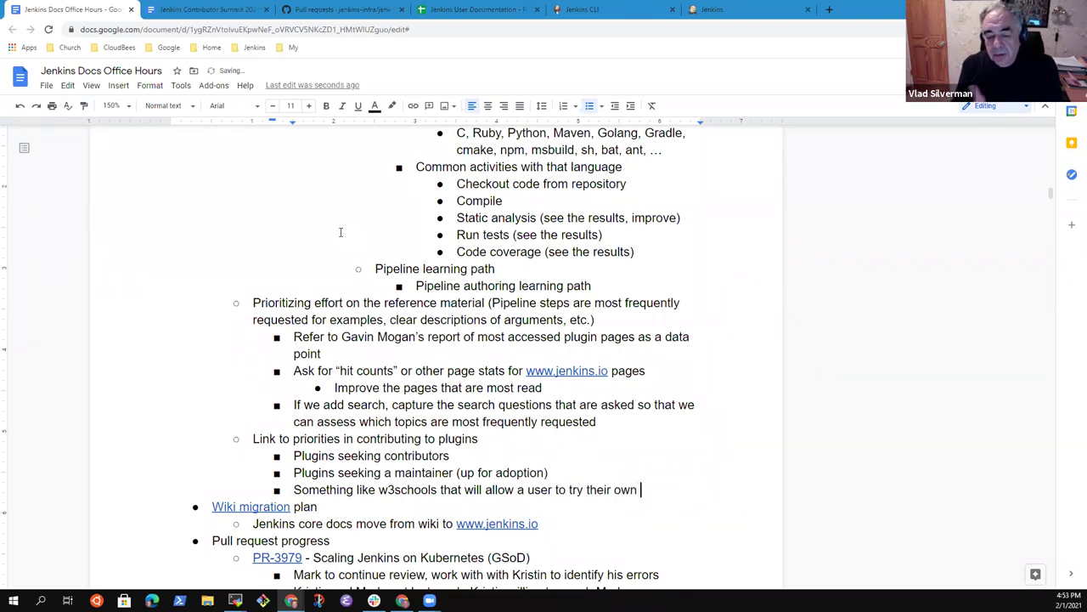
type("version")
key("ctrl+BackSpace")
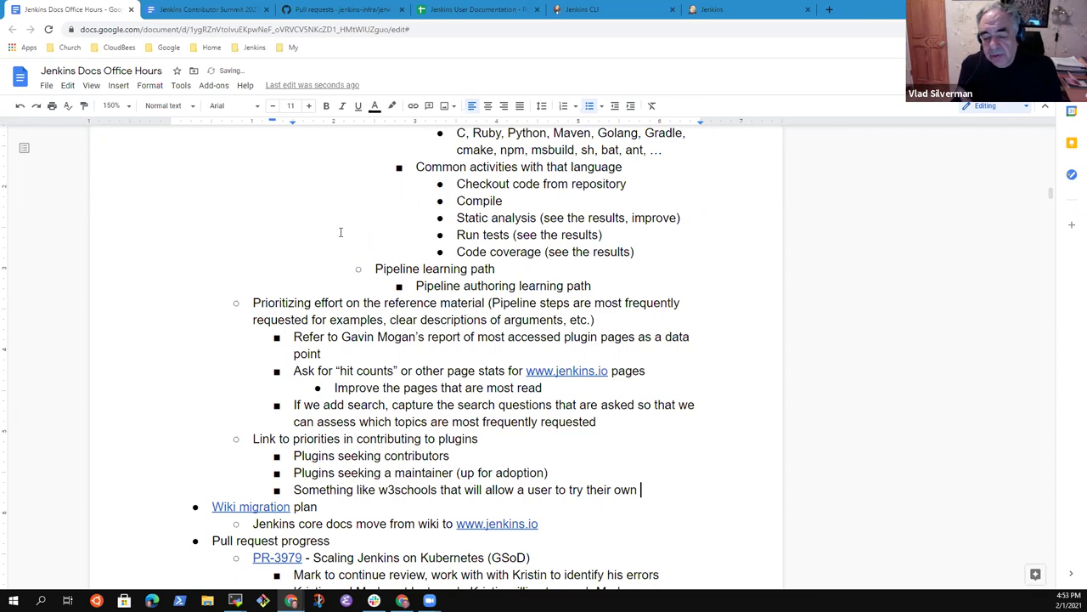
type("code")
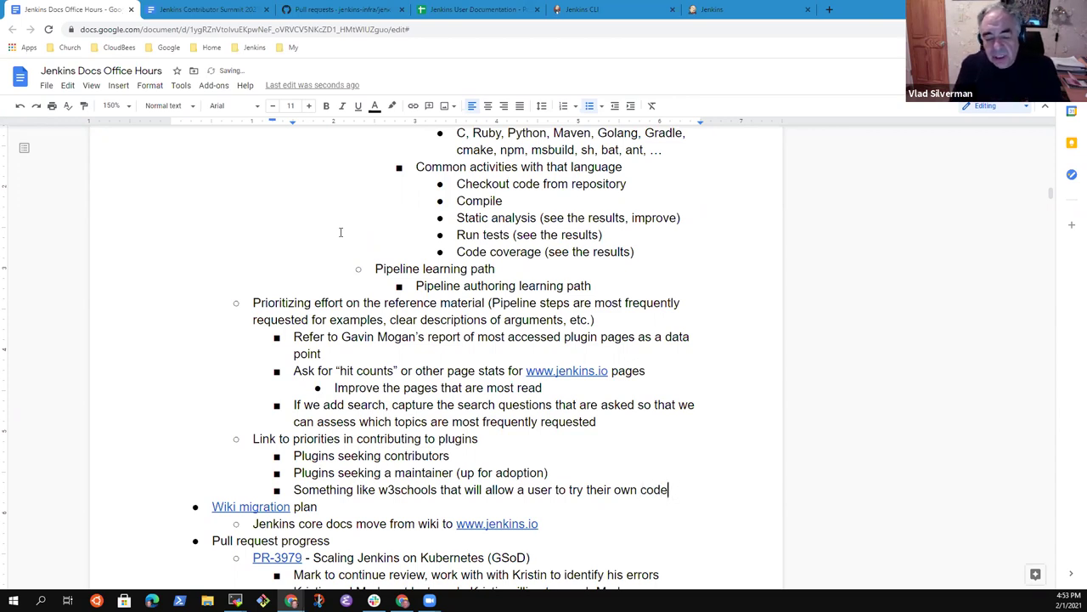
type(" in a s")
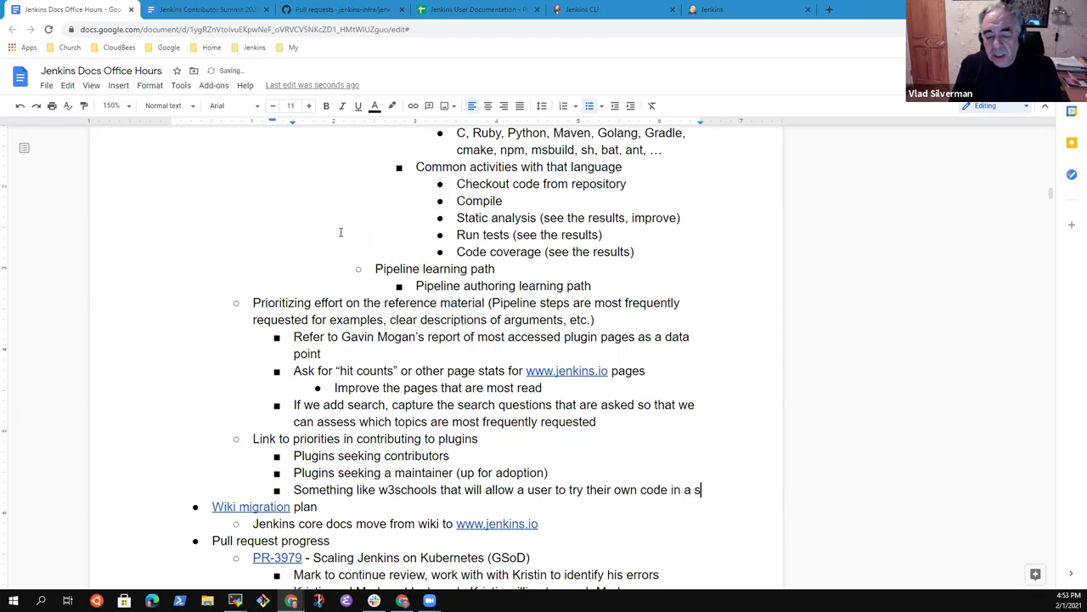
type("ample")
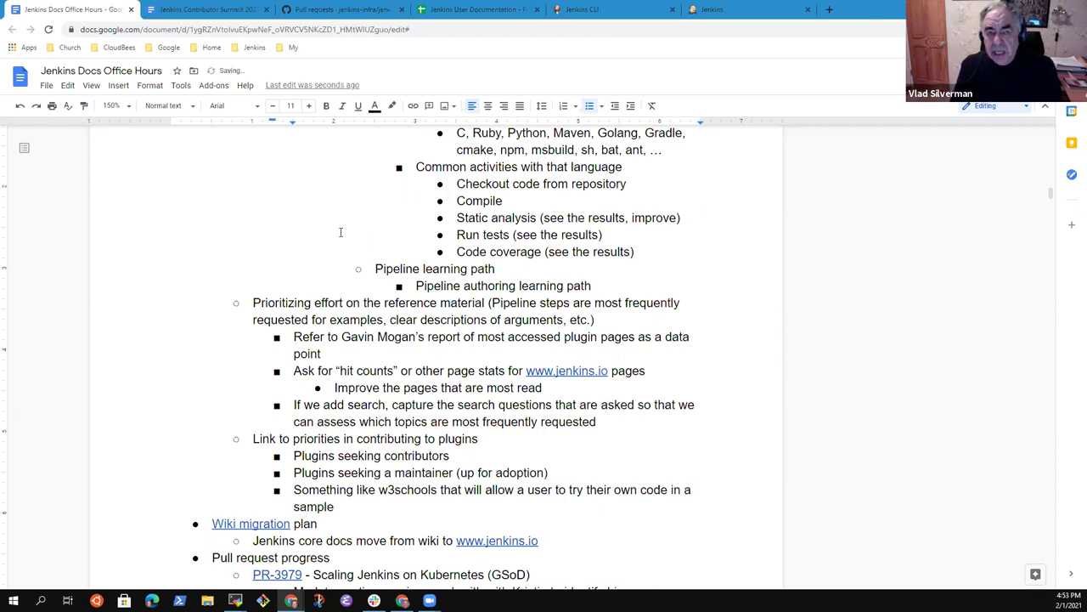
type(" environment")
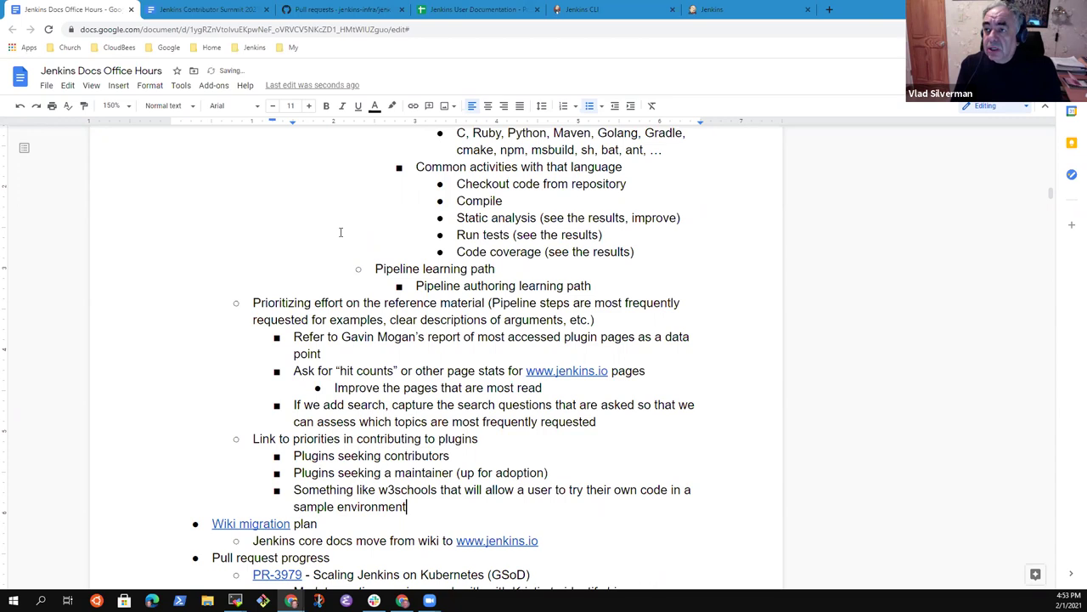
Nest the bullet “Pipeline syntax generator” under the w3schools sample environment bullet
key("Return")
key("Tab")
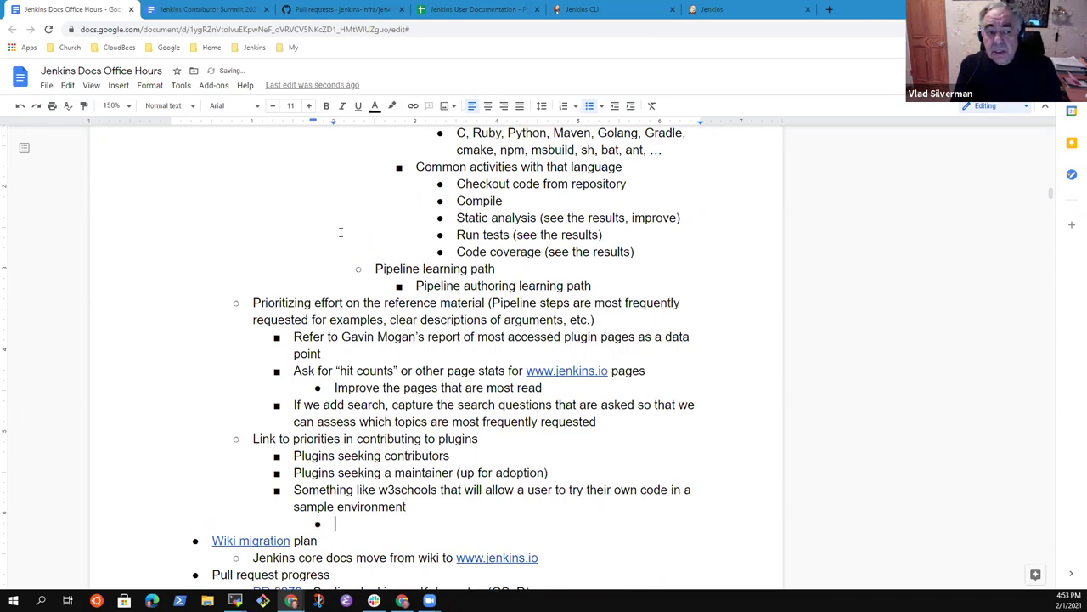
type("Declar")
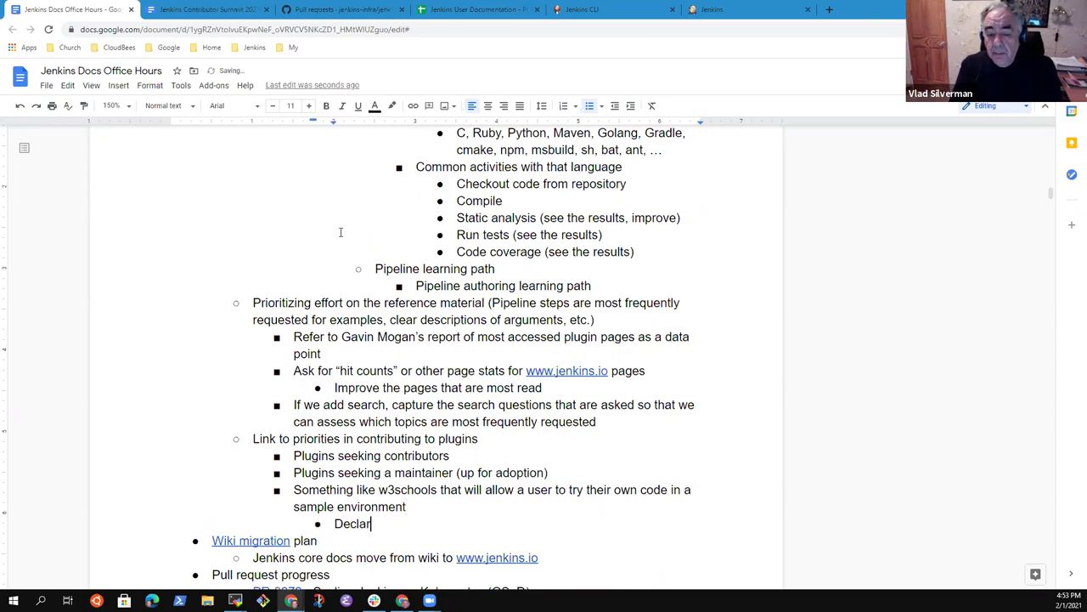
type("ative")
key("ctrl+BackSpace")
type("Pipeline sytn")
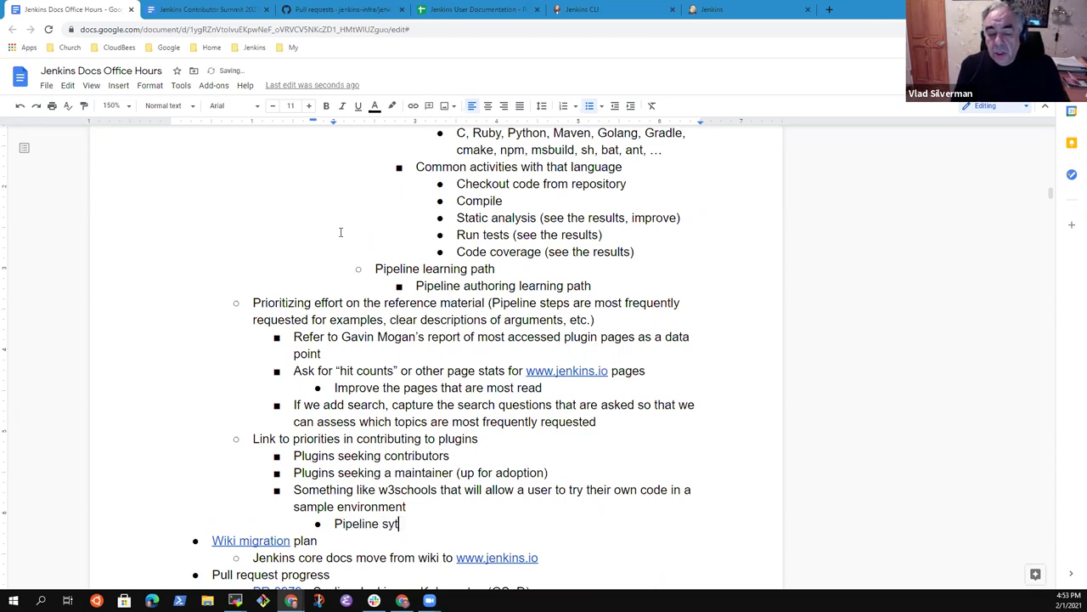
key("BackSpace")
key("BackSpace")
type("ntax ")
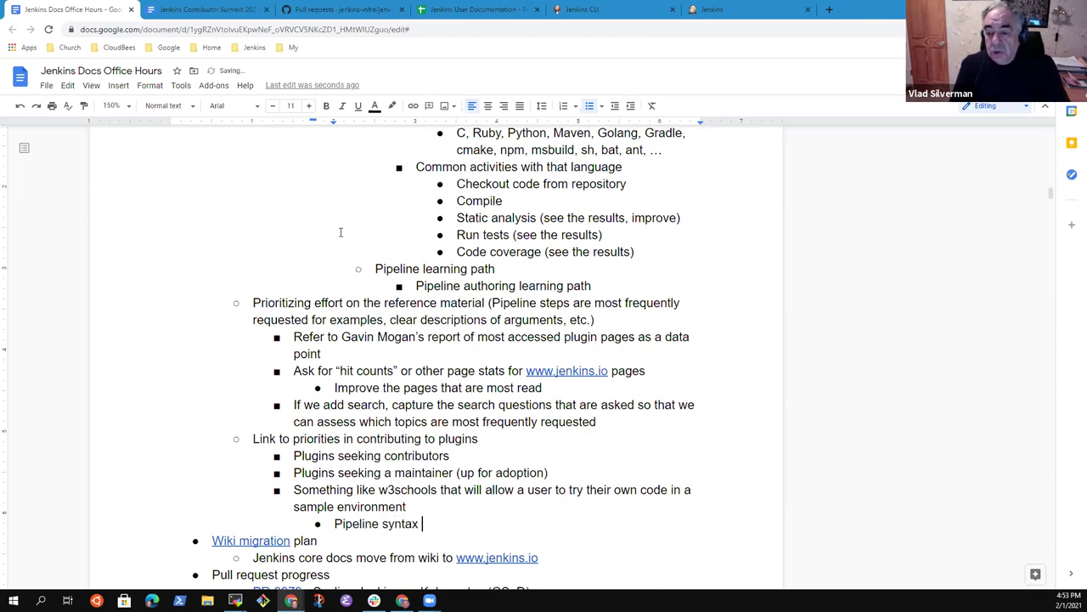
type("generator")
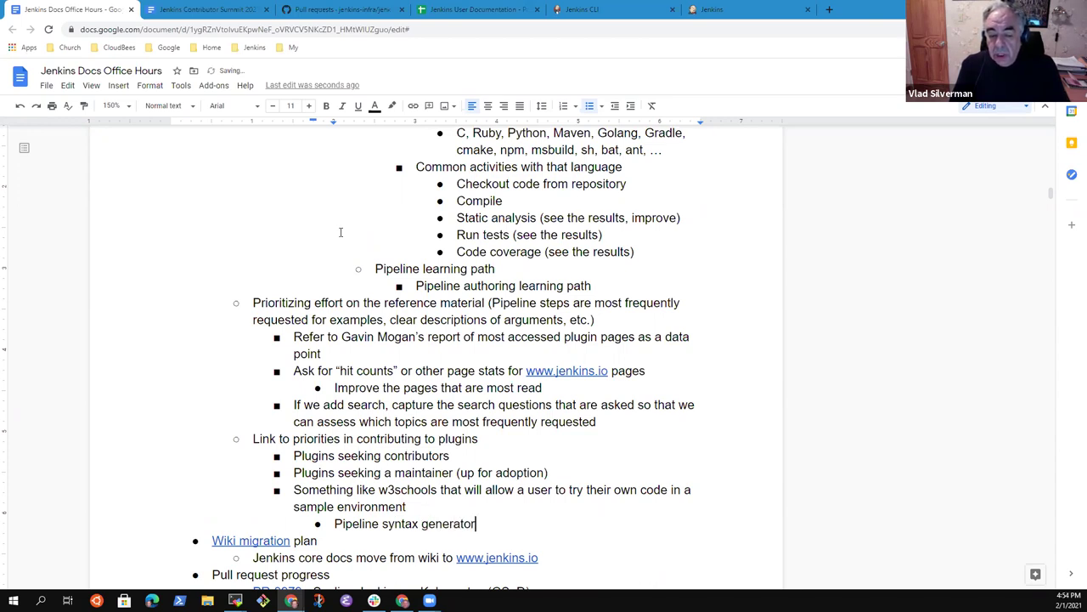
Add the bullet “Declarative pipeline syntax” below “Pipeline syntax generator”, at the same level
key("Return")
type("Declar")
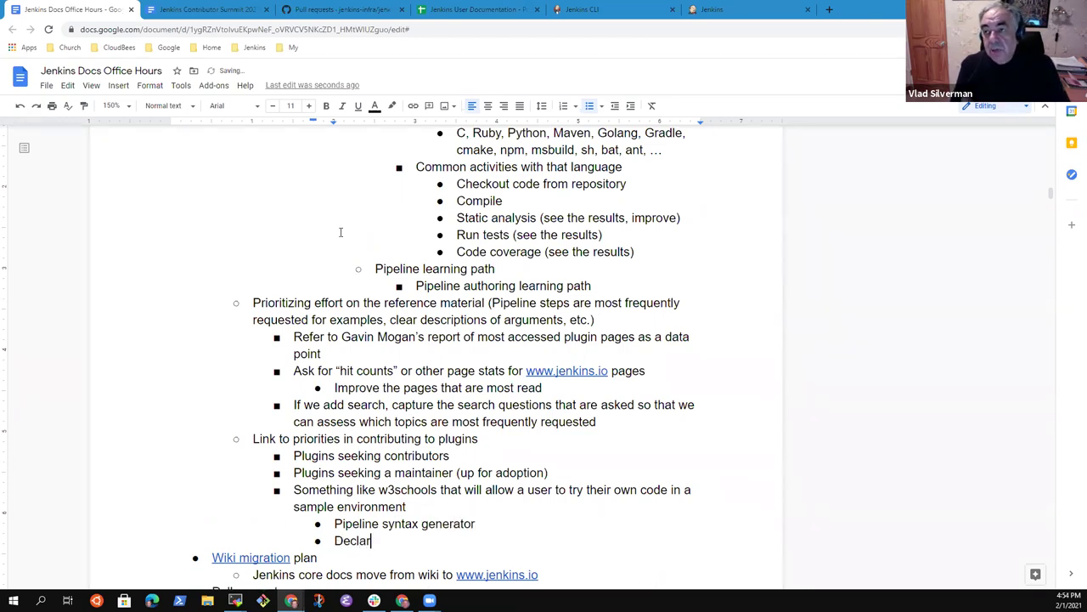
type("ative pipe")
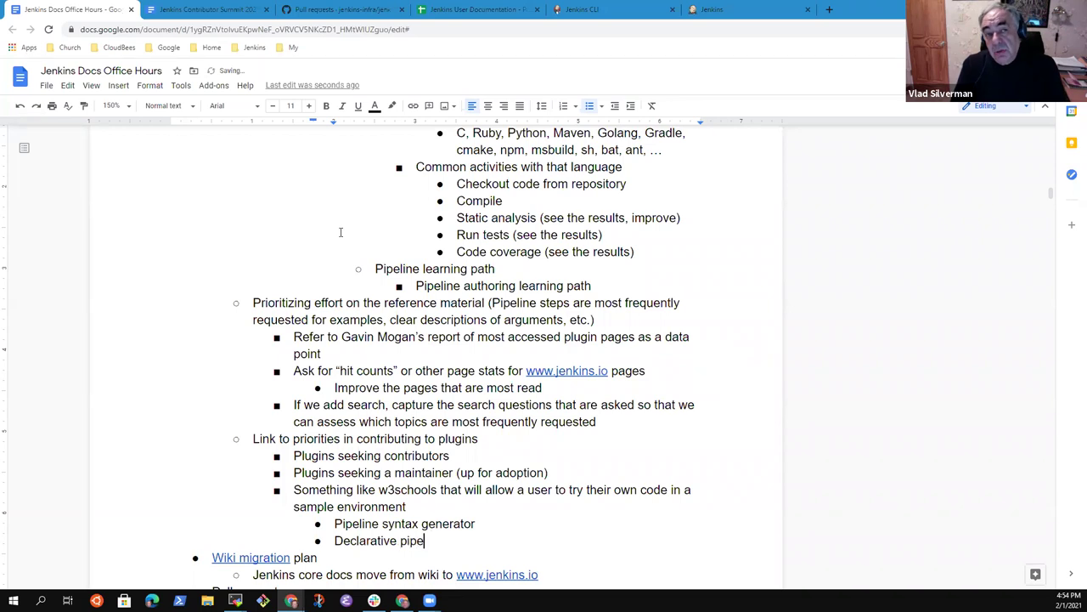
type("line syntax")
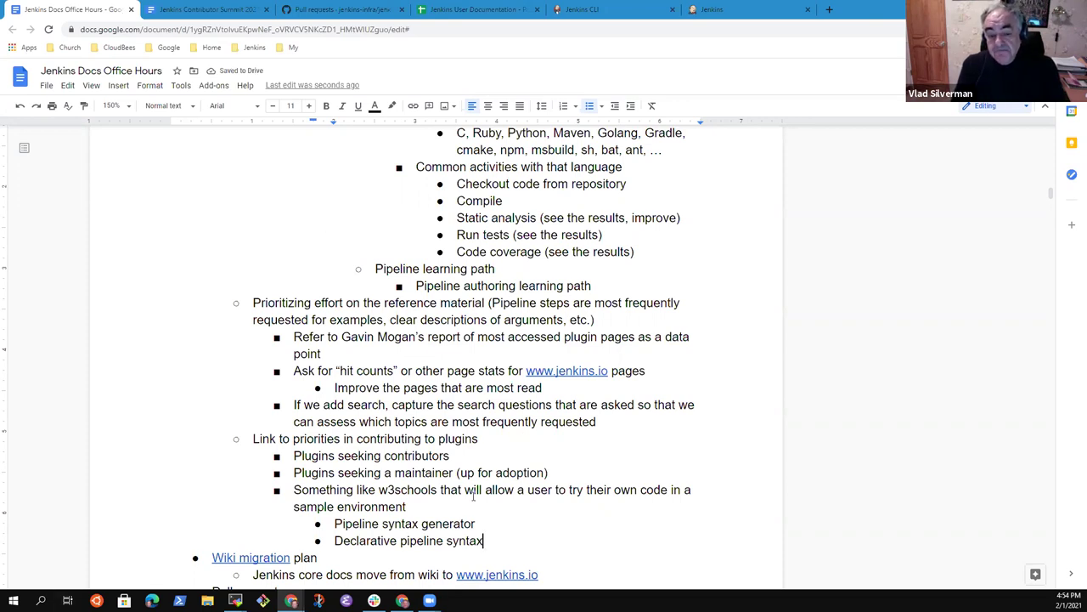
key("Up")
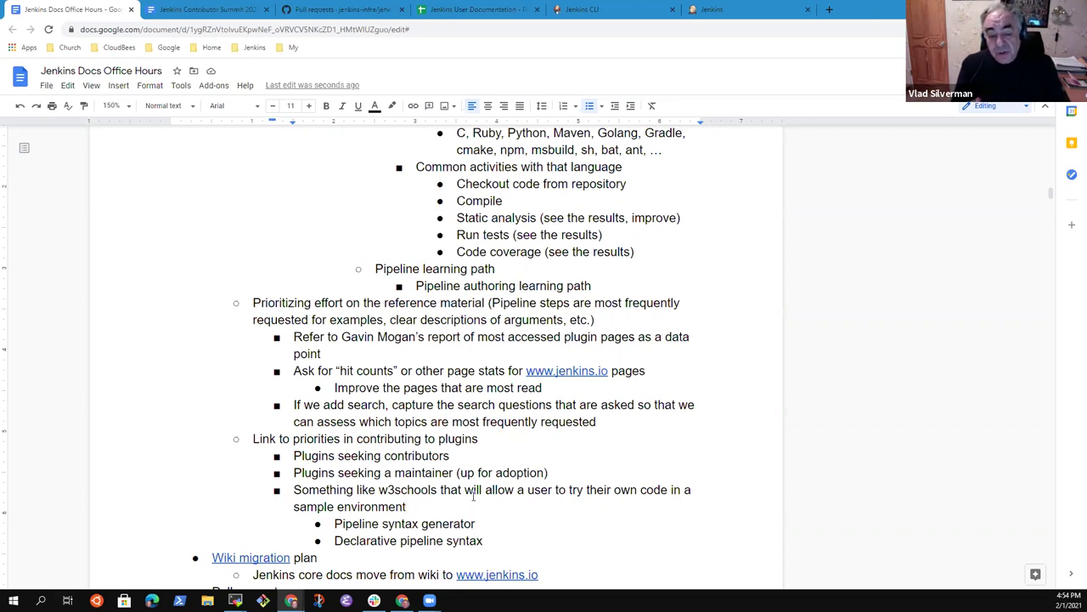
Switch to Jenkins and open the Pipeline Syntax page of the my-pipeline job from the dashboard
left_click(713, 12)
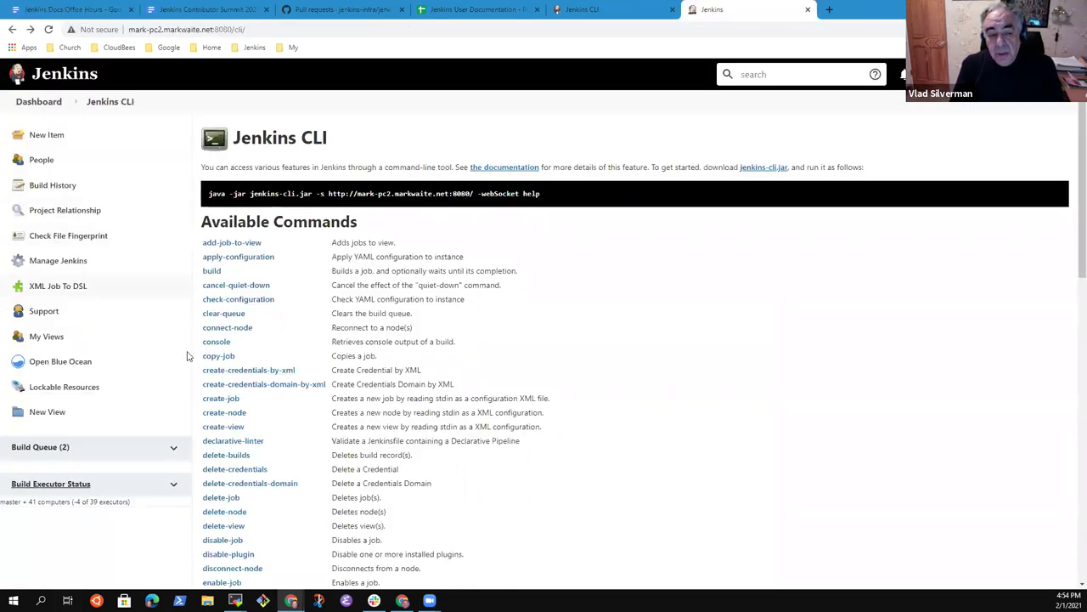
left_click(48, 102)
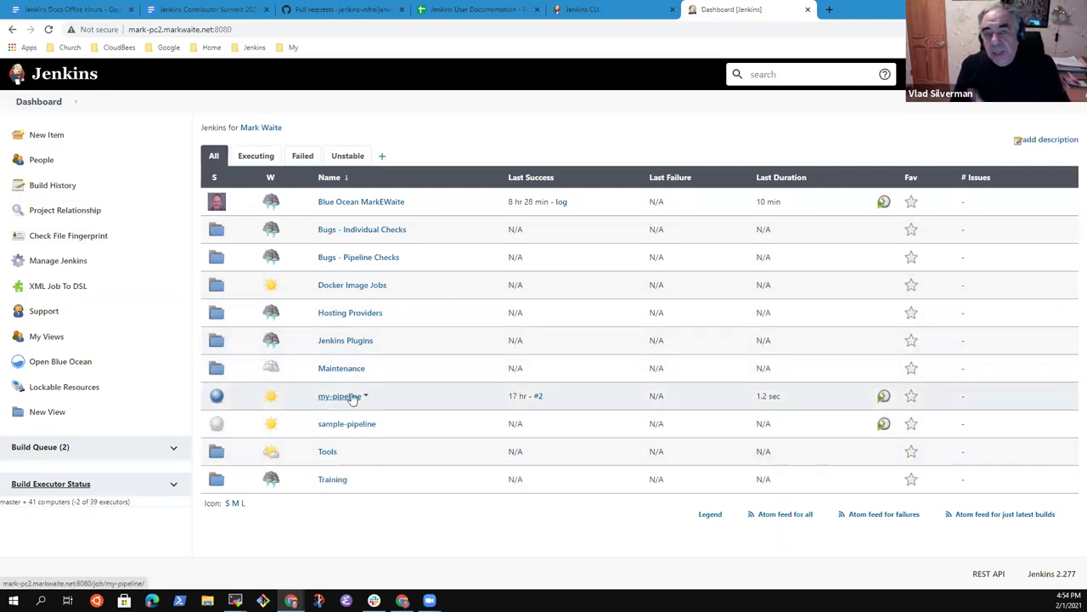
left_click(346, 396)
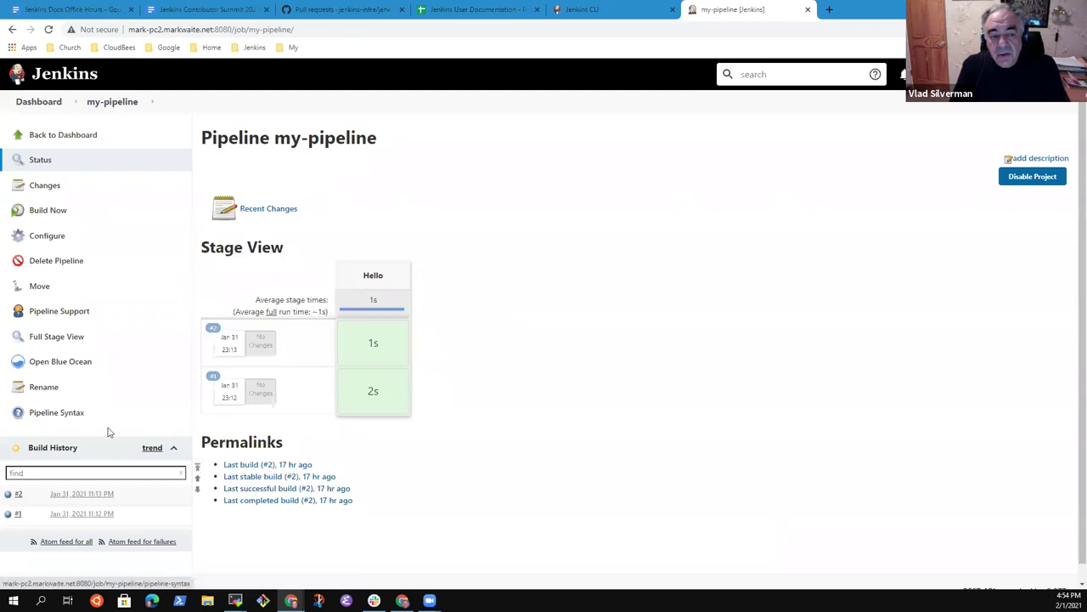
left_click(60, 413)
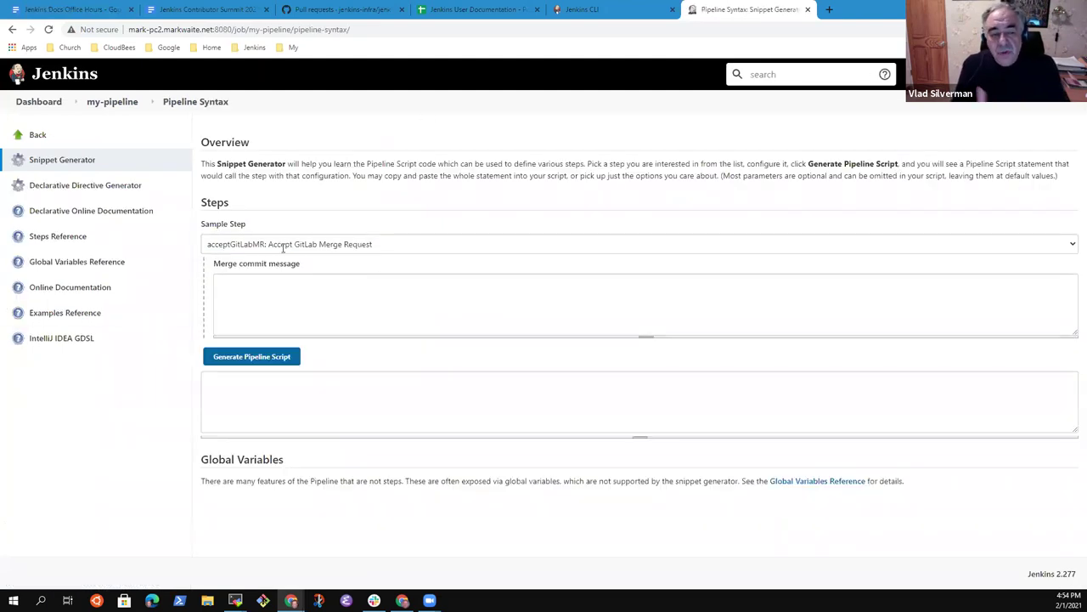
Browse the sample steps in the Snippet Generator and select “git: Git”
left_click(291, 245)
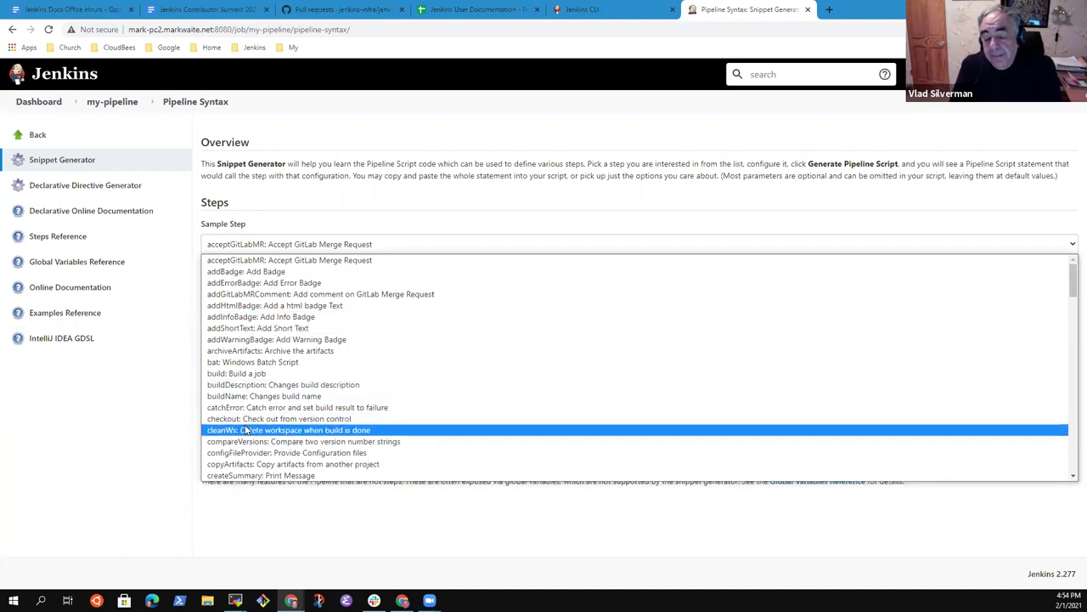
scroll(272, 408, "down", 8)
scroll(281, 344, "up", 10)
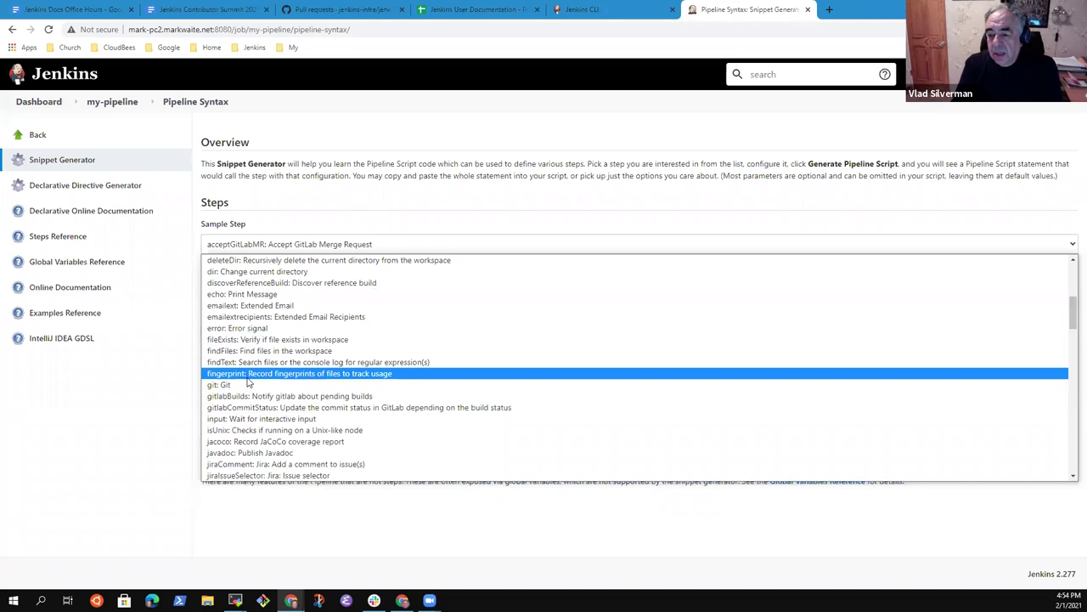
left_click(247, 384)
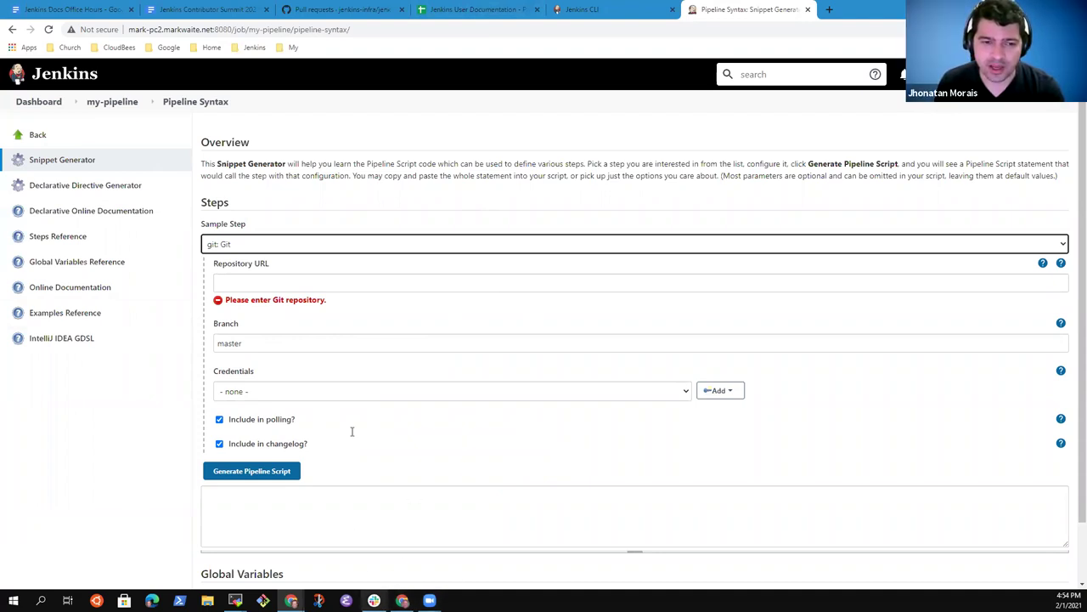
Return to the office hours notes and add the bullet “Could we use Algolia for” at the same level as “Link to priorities in contributing to plugins”
left_click(93, 10)
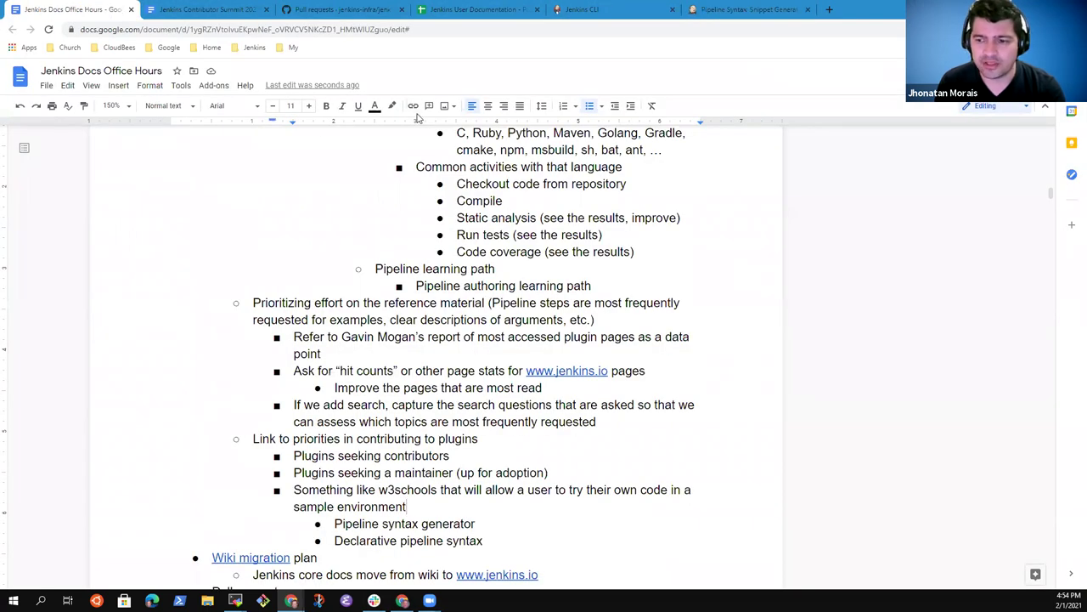
key("Down")
key("Down")
key("End")
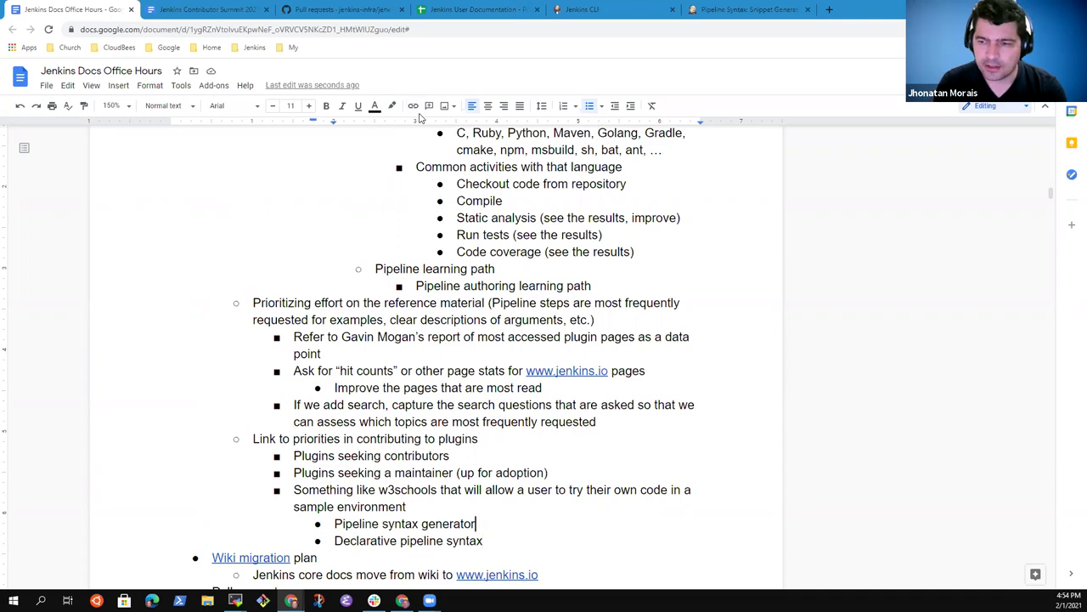
key("Down")
key("End")
key("Return")
key("shift+Tab")
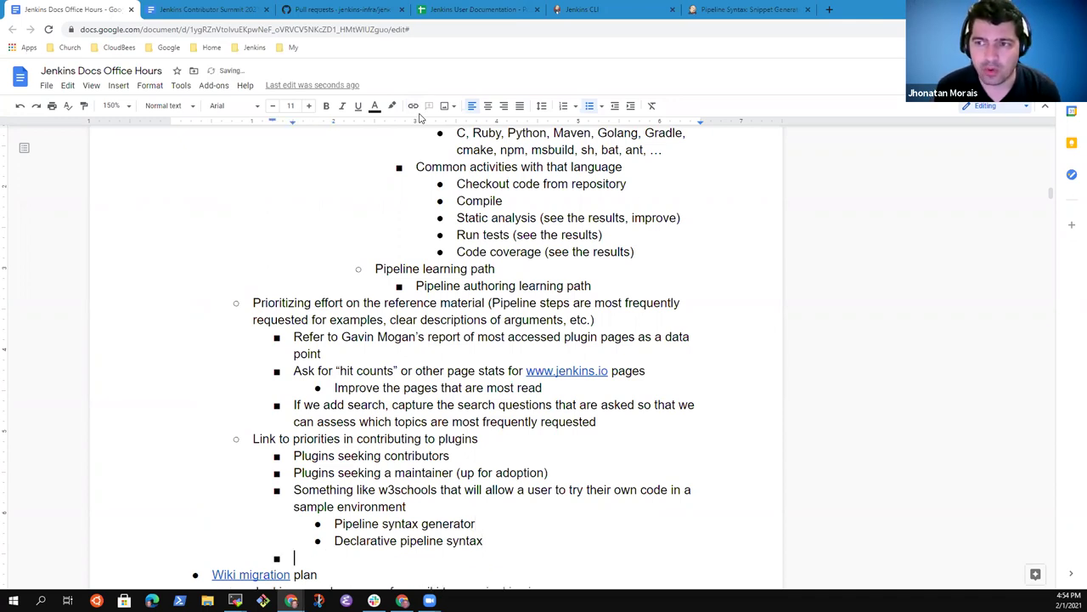
type("Could we use")
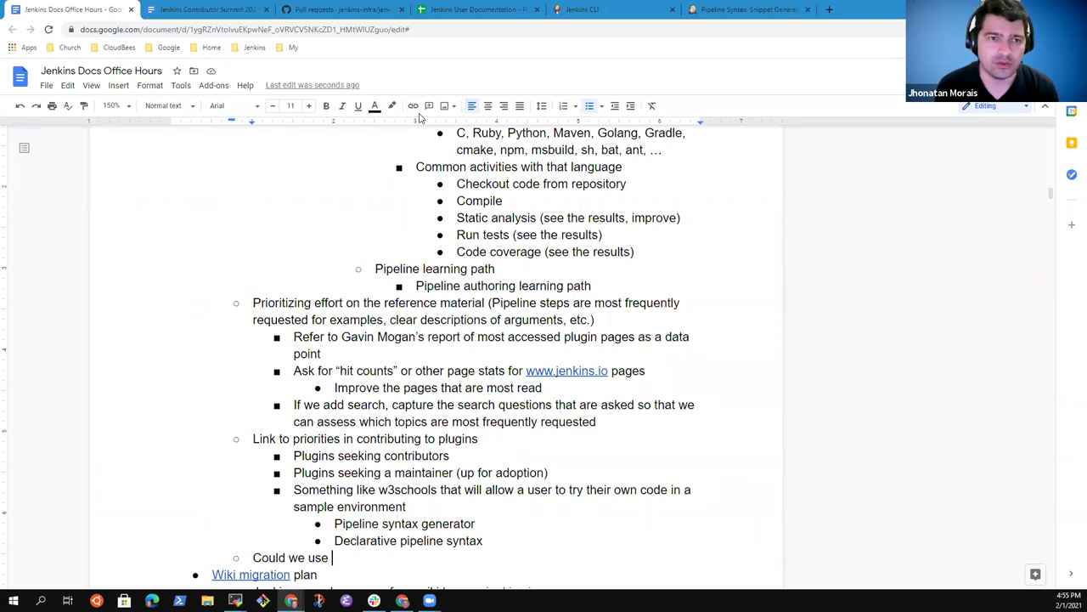
type("At")
key("BackSpace")
type("lgolia")
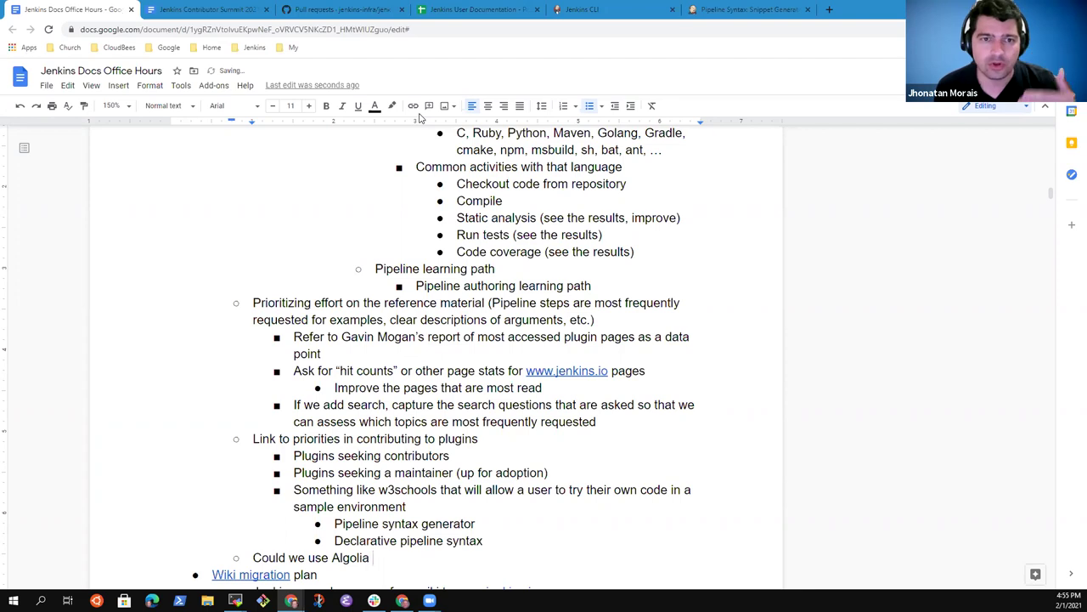
type(" for")
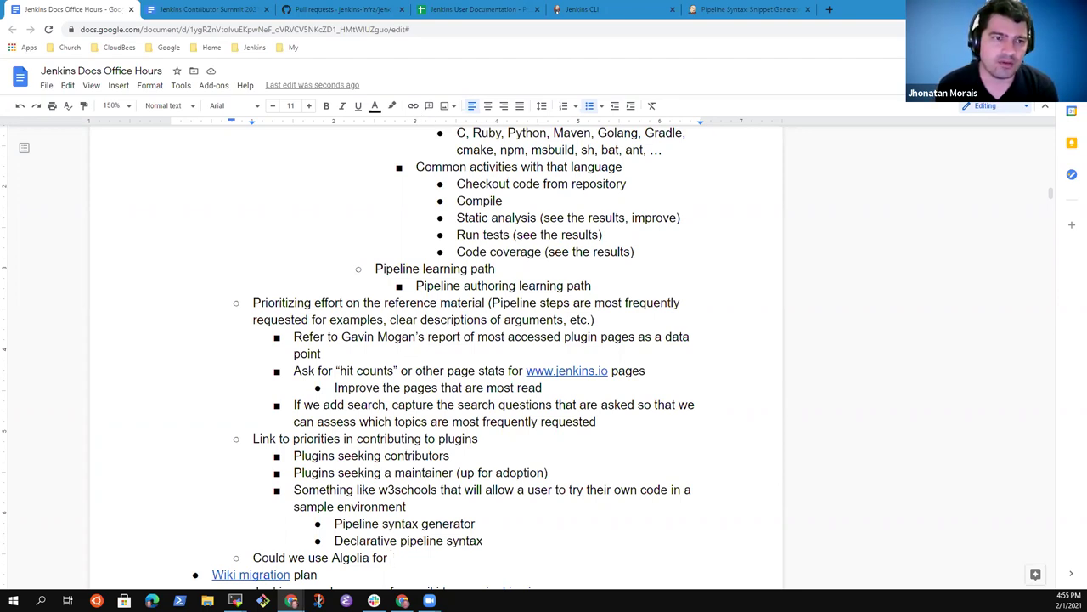
Open algolia.com in a new browser tab and accept its cookie notice
key("ctrl+t")
type("algolia.com")
key("Return")
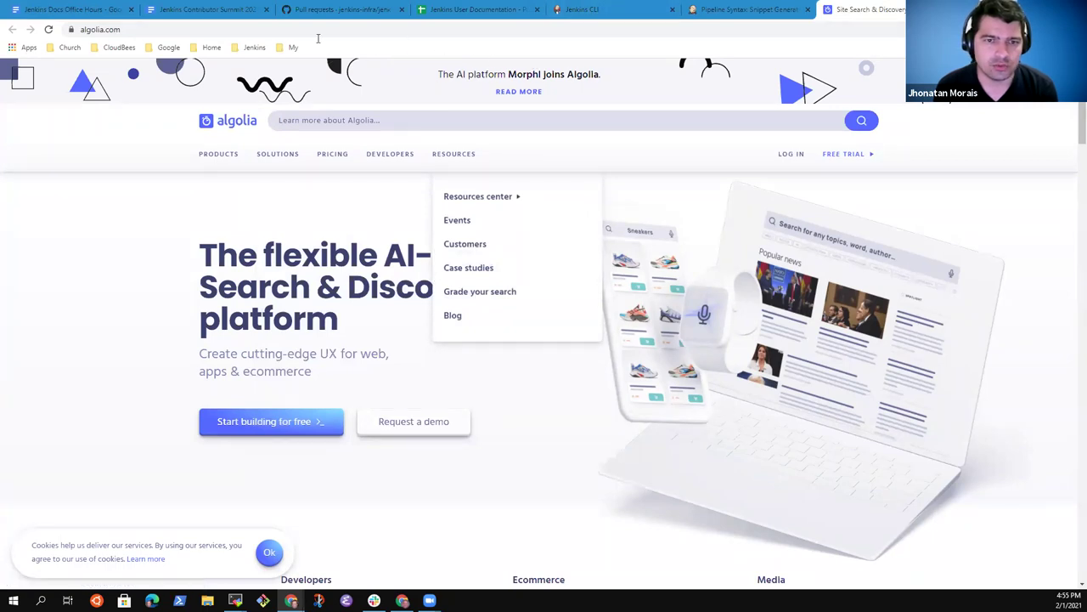
left_click(144, 30)
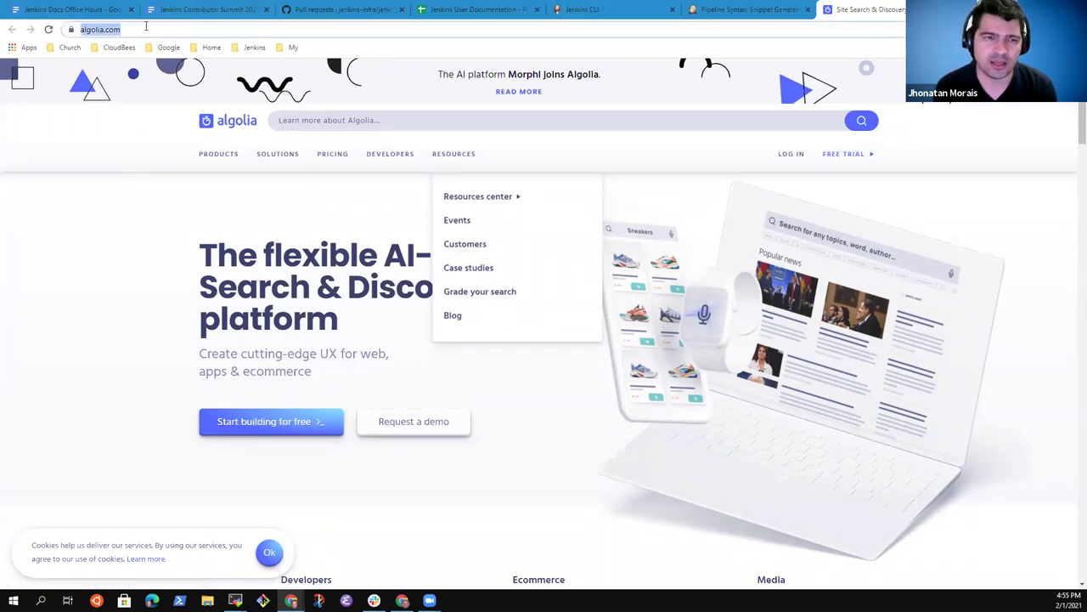
left_click(269, 553)
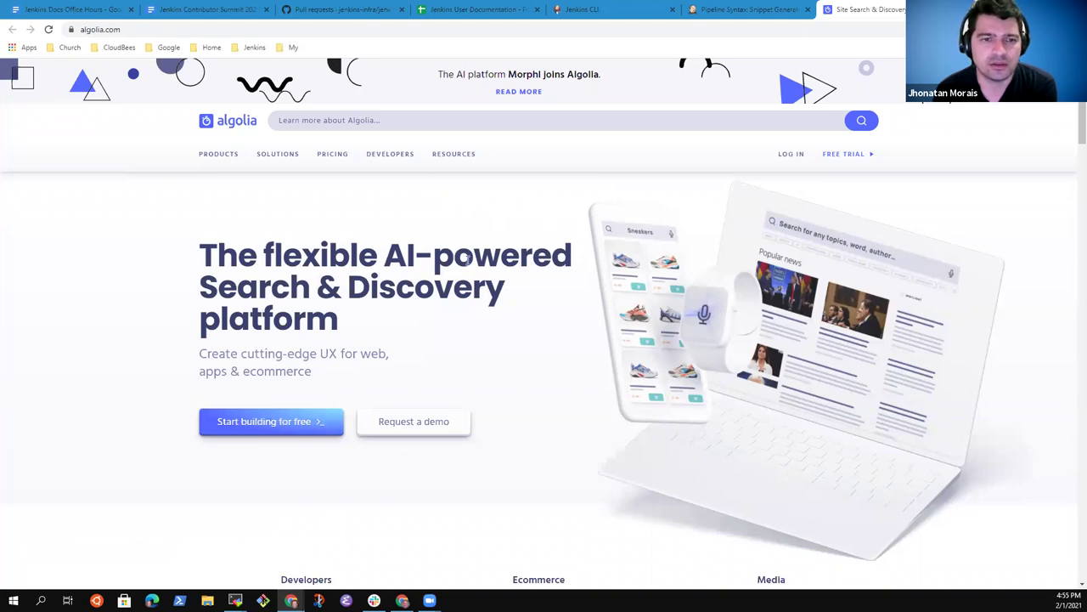
Look through the Algolia home page for what its search platform offers
scroll(442, 289, "down", 4)
scroll(463, 307, "down", 2)
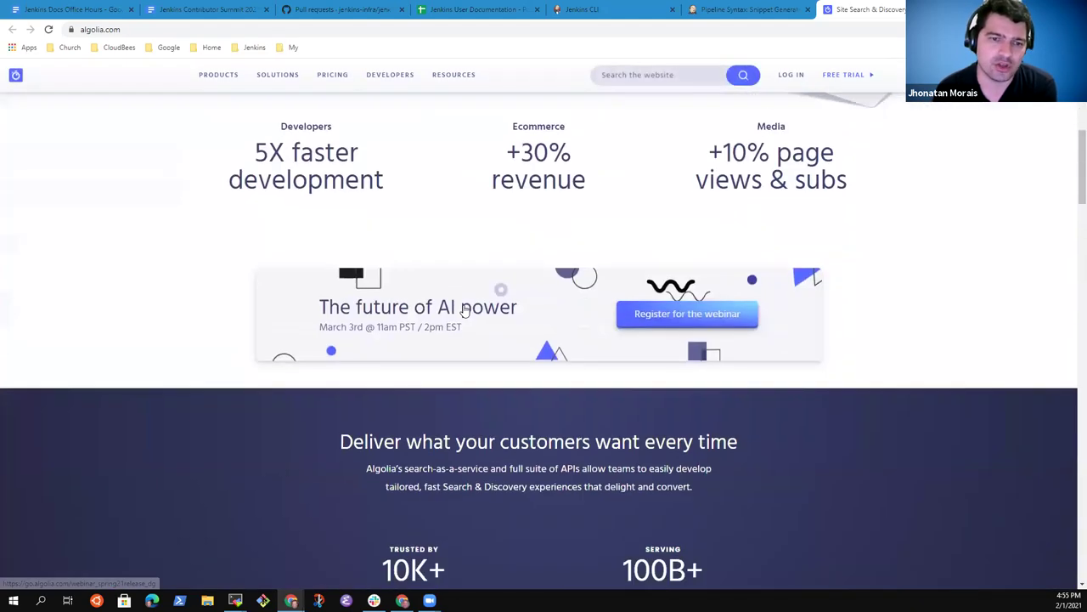
scroll(467, 309, "up", 6)
scroll(495, 308, "down", 9)
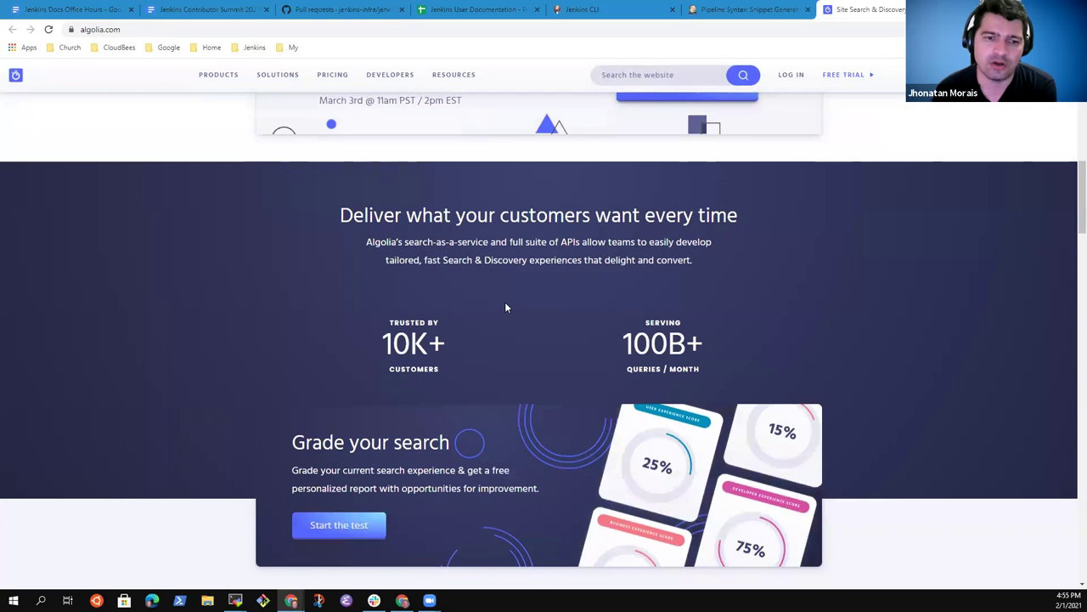
scroll(507, 309, "down", 4)
scroll(501, 316, "up", 8)
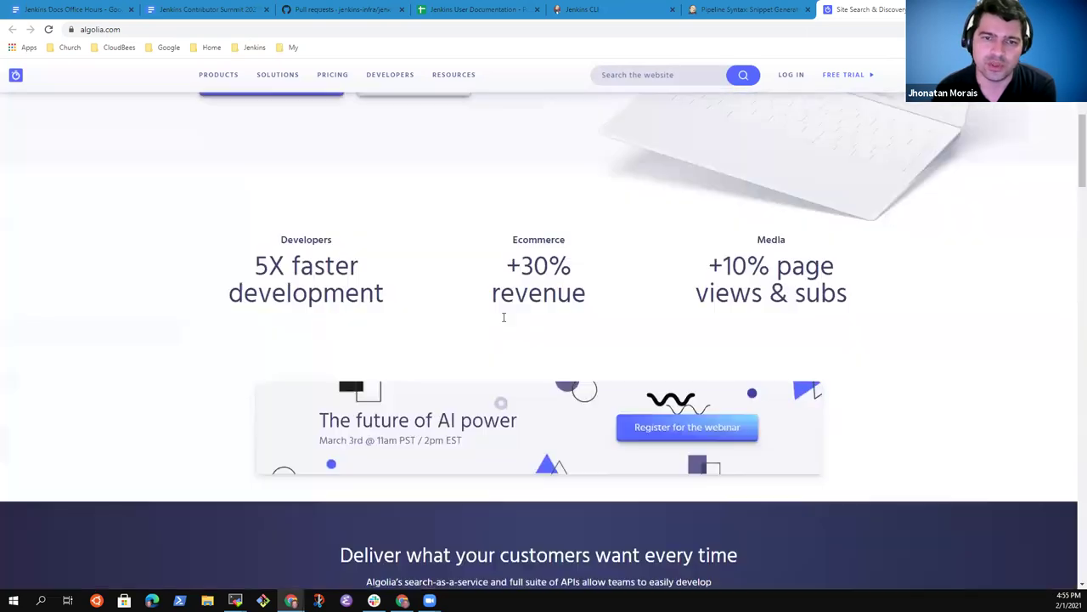
scroll(495, 323, "up", 5)
scroll(507, 321, "down", 2)
scroll(544, 255, "up", 3)
Back in the office hours notes, reword the Algolia bullet to “Could we use Algolia as the search engine”
left_click(68, 9)
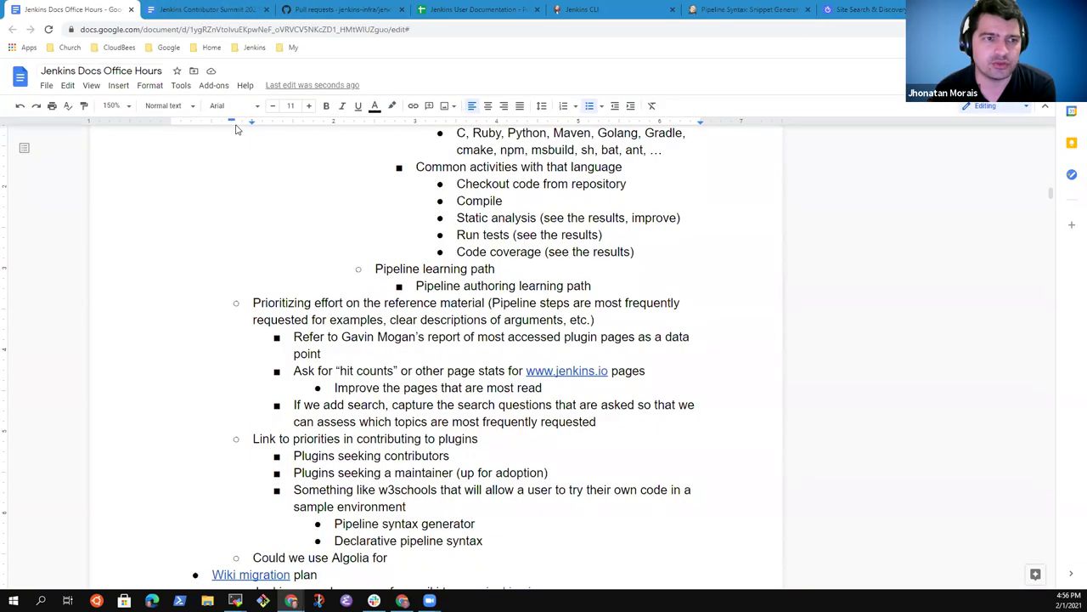
type("some other")
key("ctrl+BackSpace")
key("ctrl+BackSpace")
key("ctrl+BackSpace")
type("as the search ")
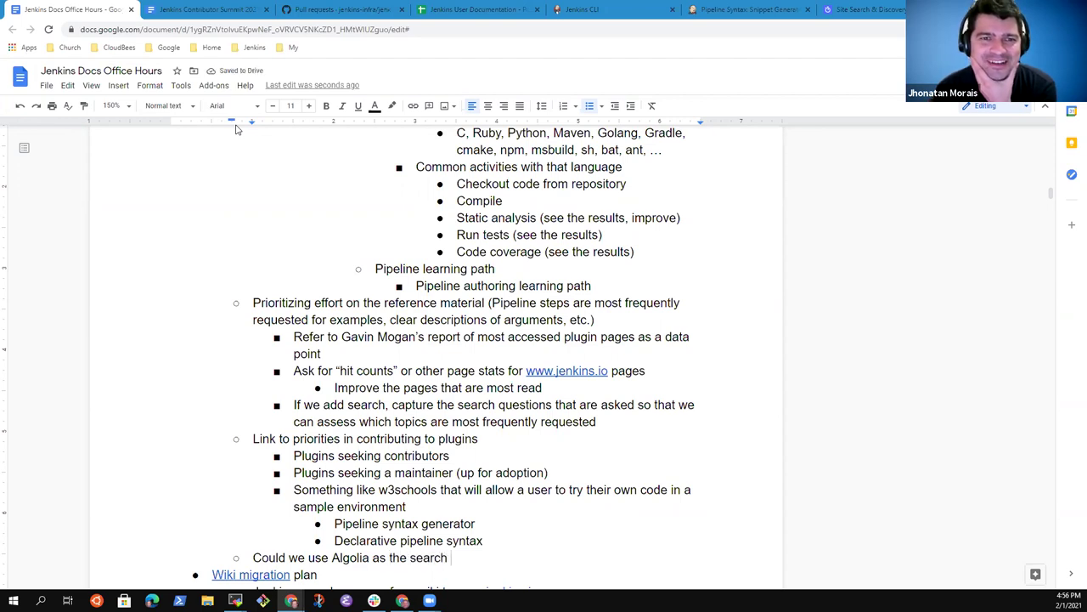
type("spons")
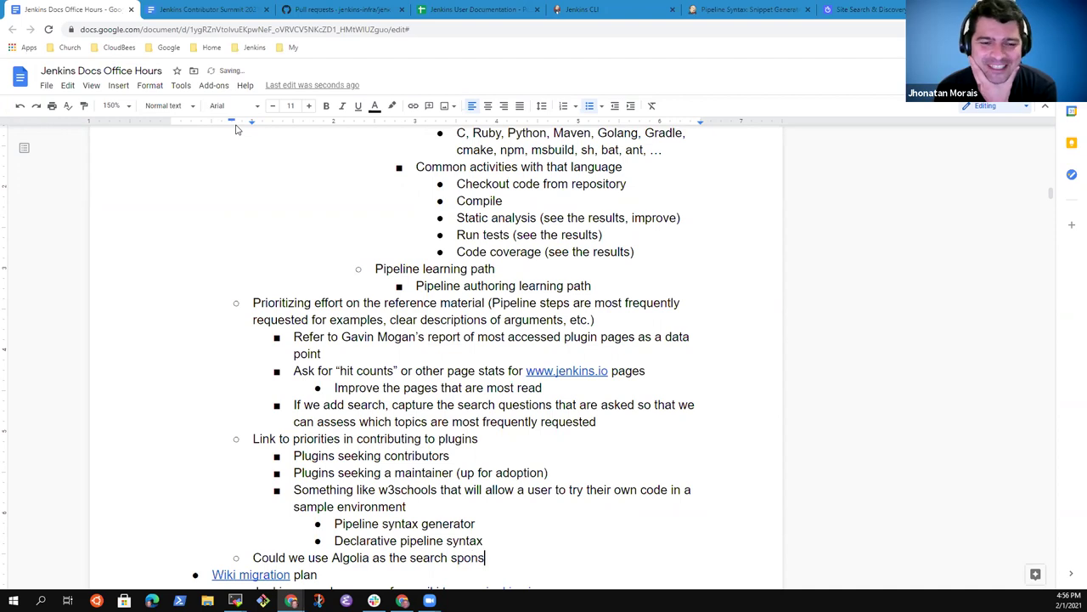
key("ctrl+BackSpace")
key("ctrl+BackSpace")
type("sear")
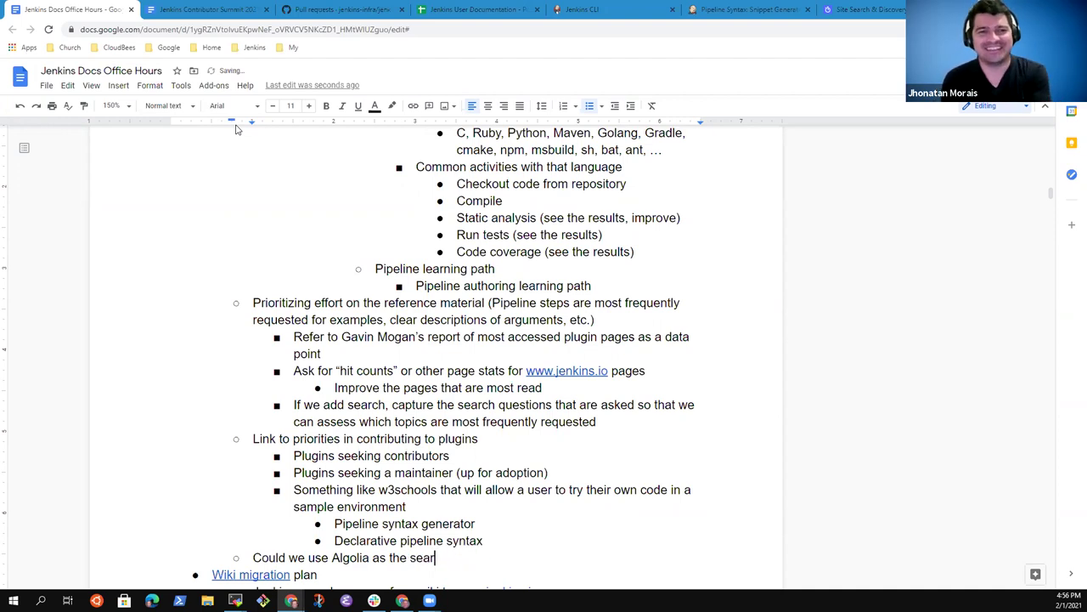
type("ch engine")
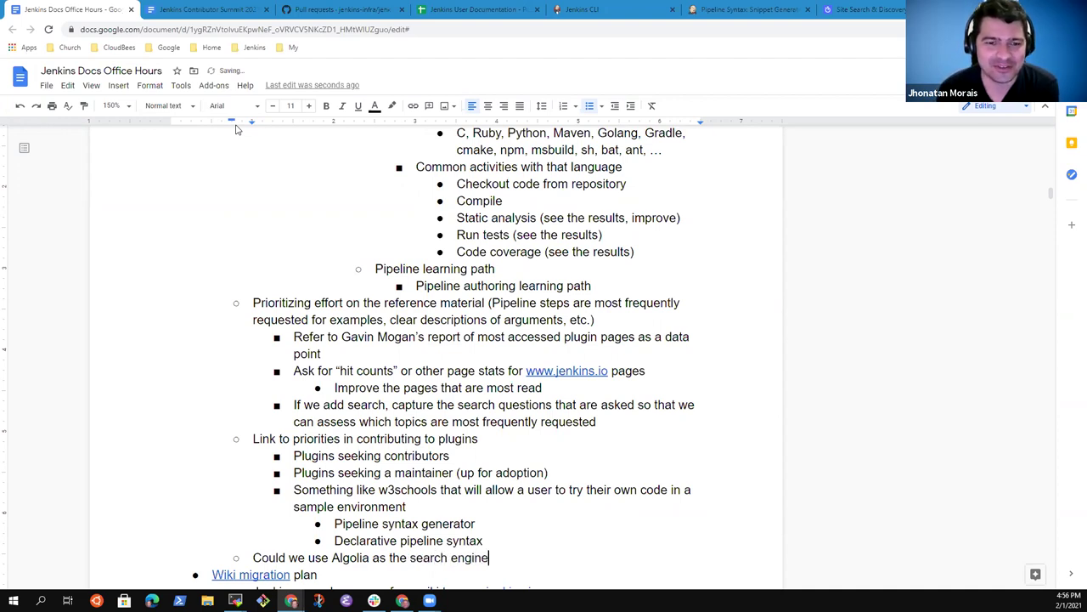
Start a sub-bullet “Would need a sponsor to” under the Algolia bullet and end the Algolia bullet with a question mark
key("Return")
key("Tab")
type("Would need a sponsor to")
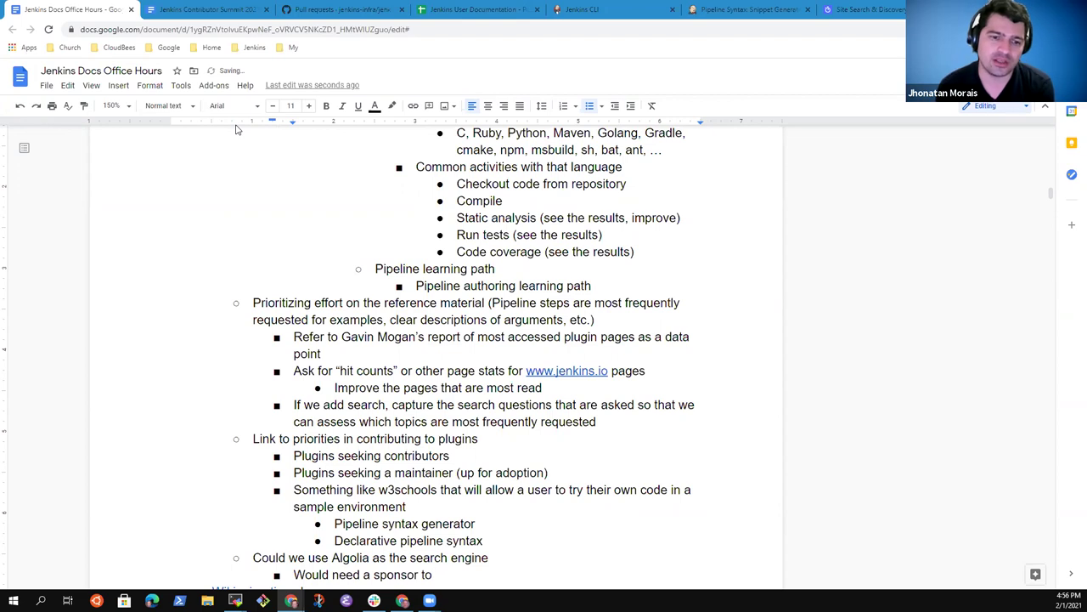
scroll(238, 129, "down", 1)
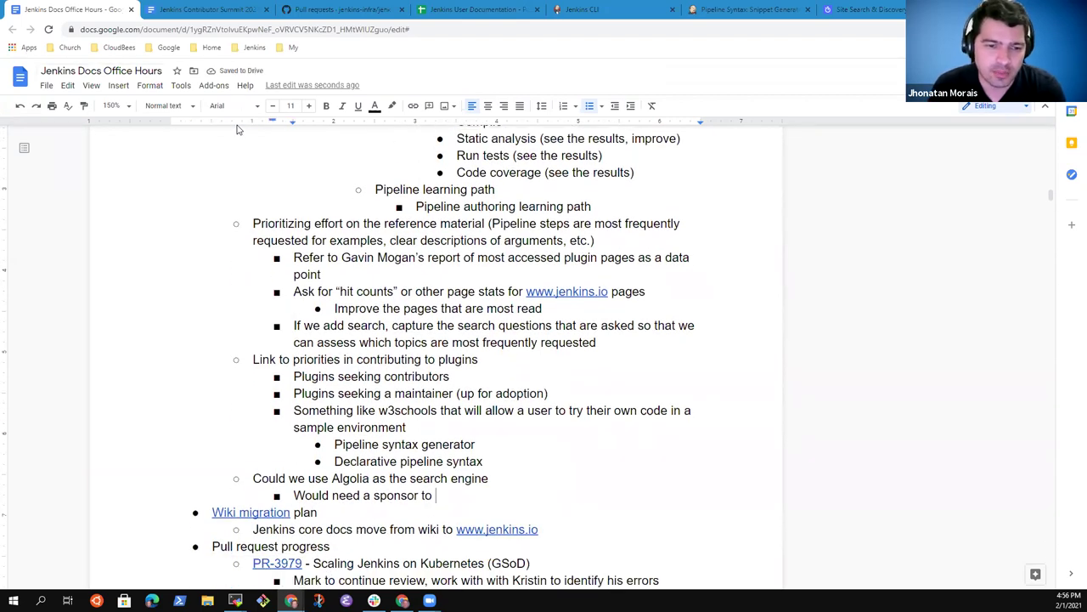
key("Up")
key("End")
type("?")
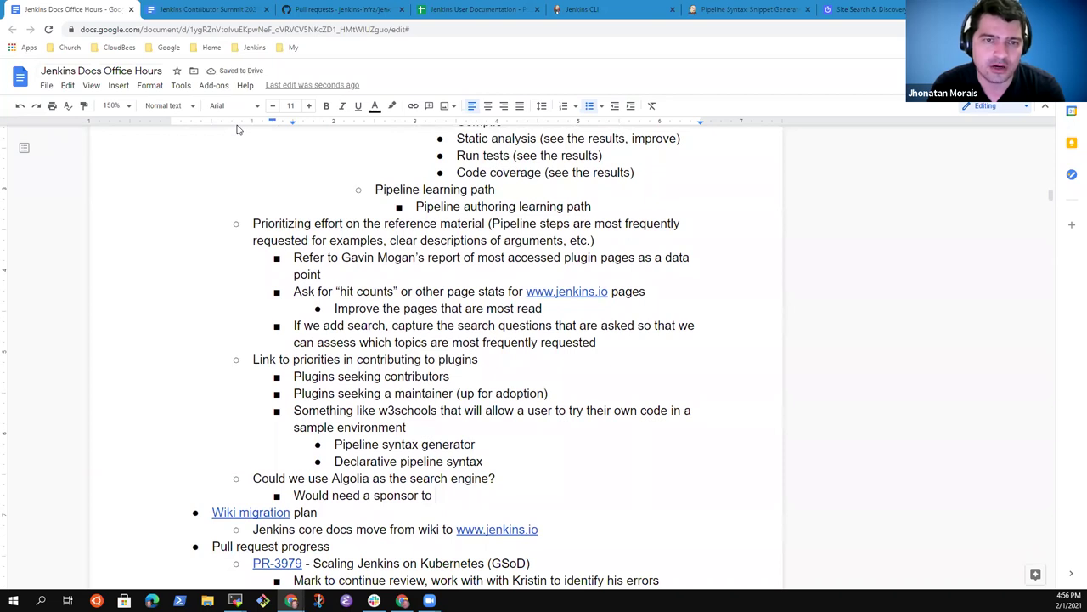
Complete the sponsor sub-bullet so it reads “Would need a sponsor to pay the fees for the site search engine”
type("pay ")
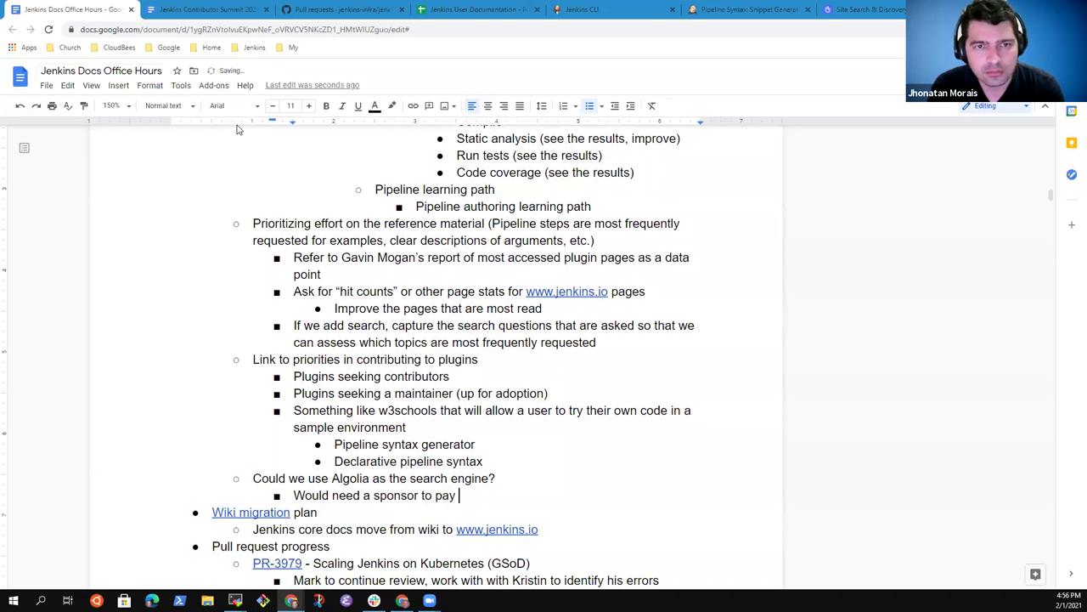
type("the fees foir")
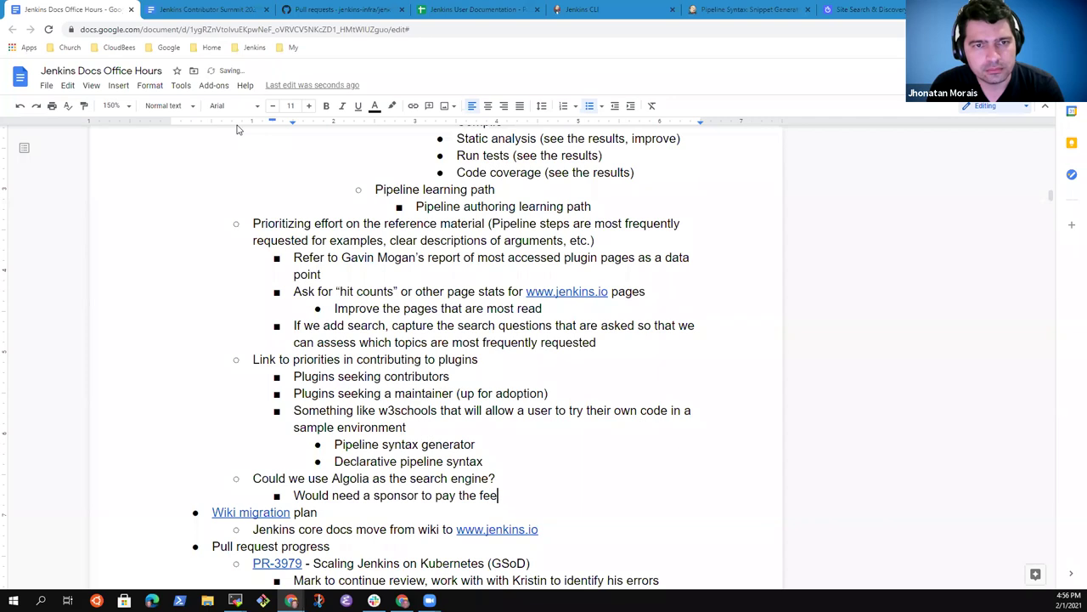
key("BackSpace")
key("BackSpace")
key("BackSpace")
key("BackSpace")
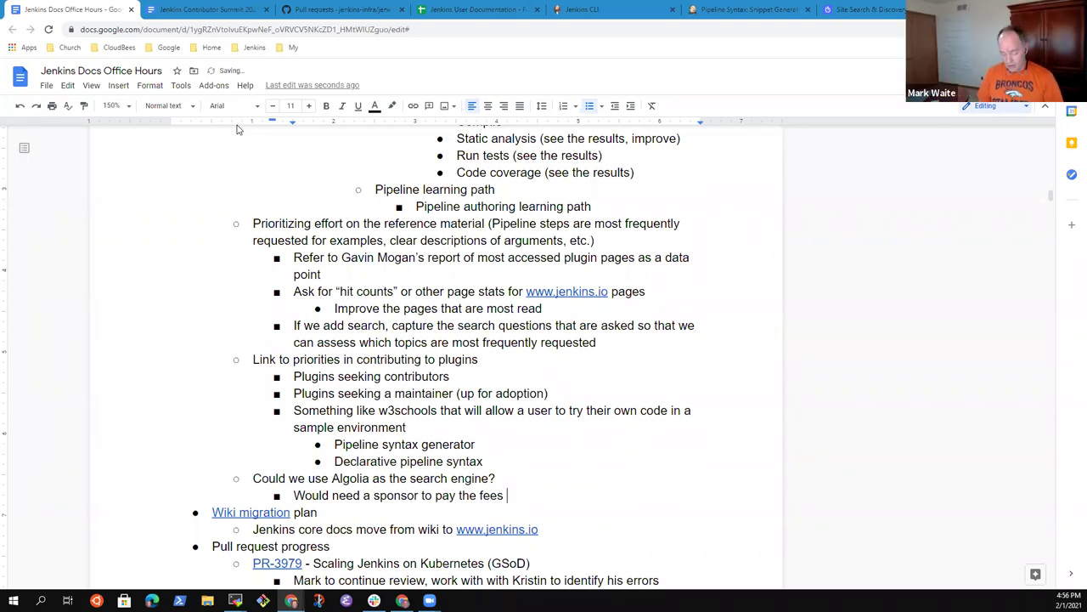
type("for the site se")
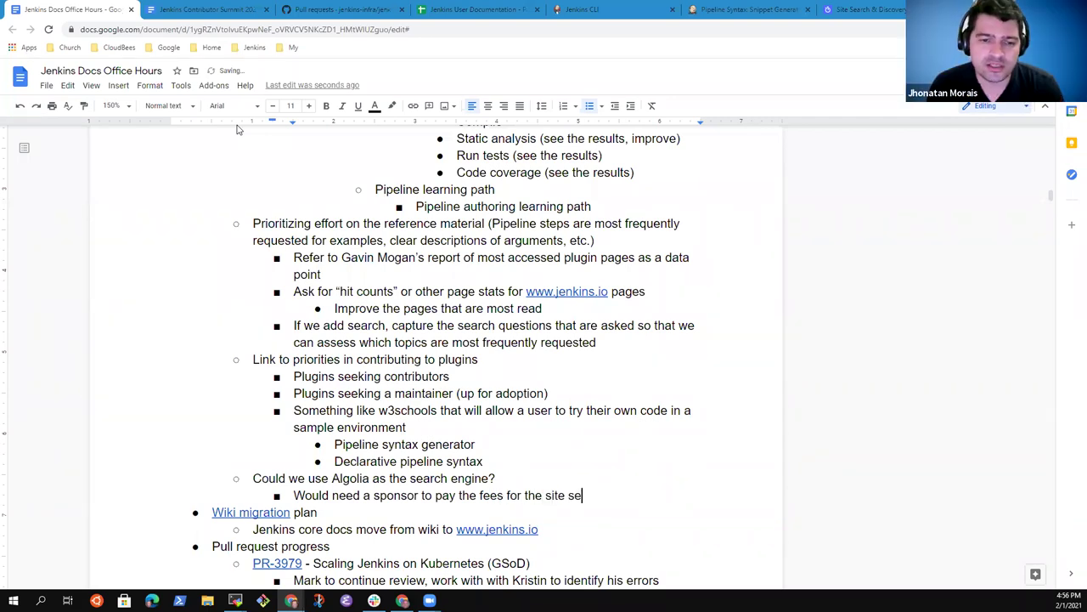
type("arch engine")
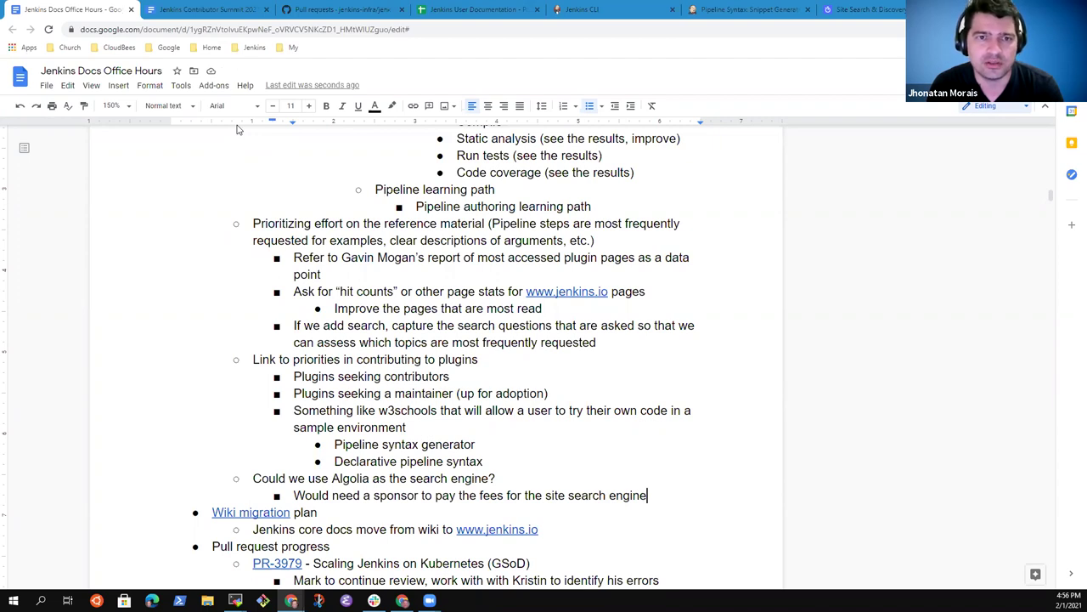
Insert a “Site search engines” bullet above the Algolia question, nest the question and its sponsor note beneath it, and leave an empty bullet after them
key("Return")
key("Up")
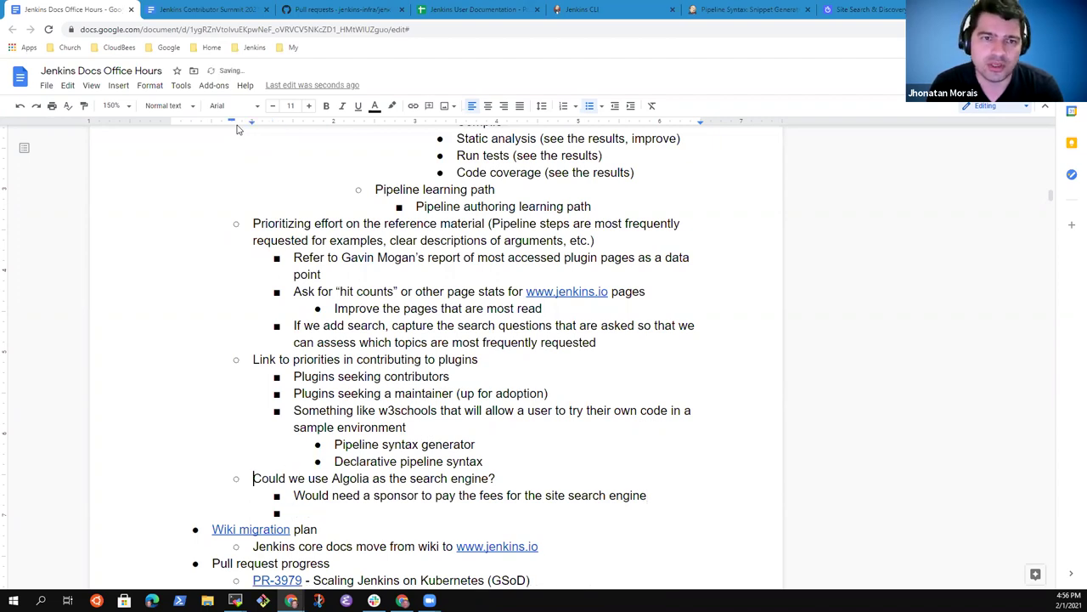
key("Return")
key("Up")
type("Site sear")
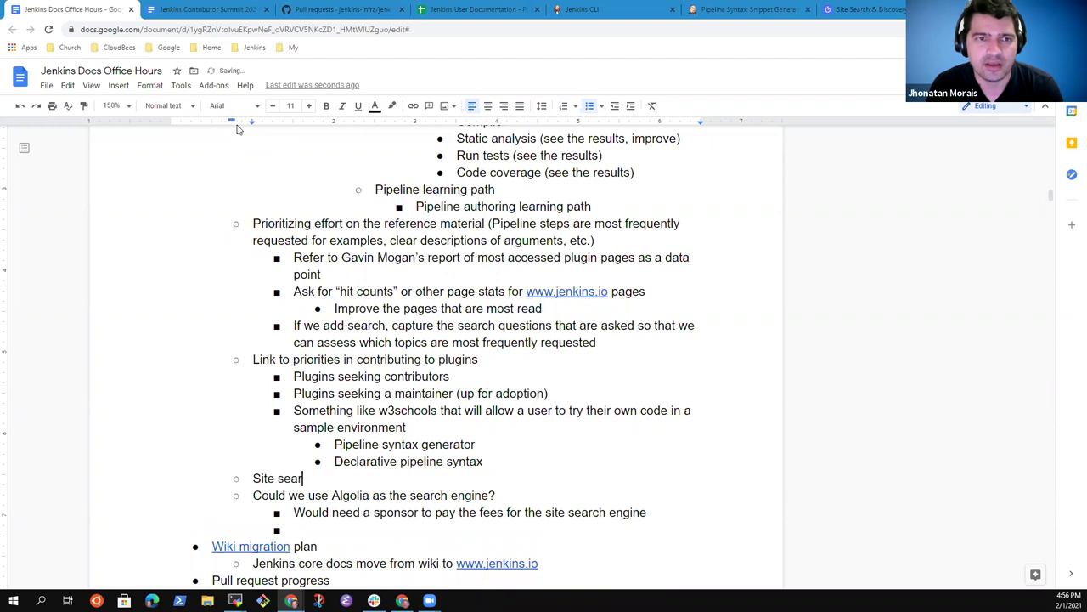
type("ch engines")
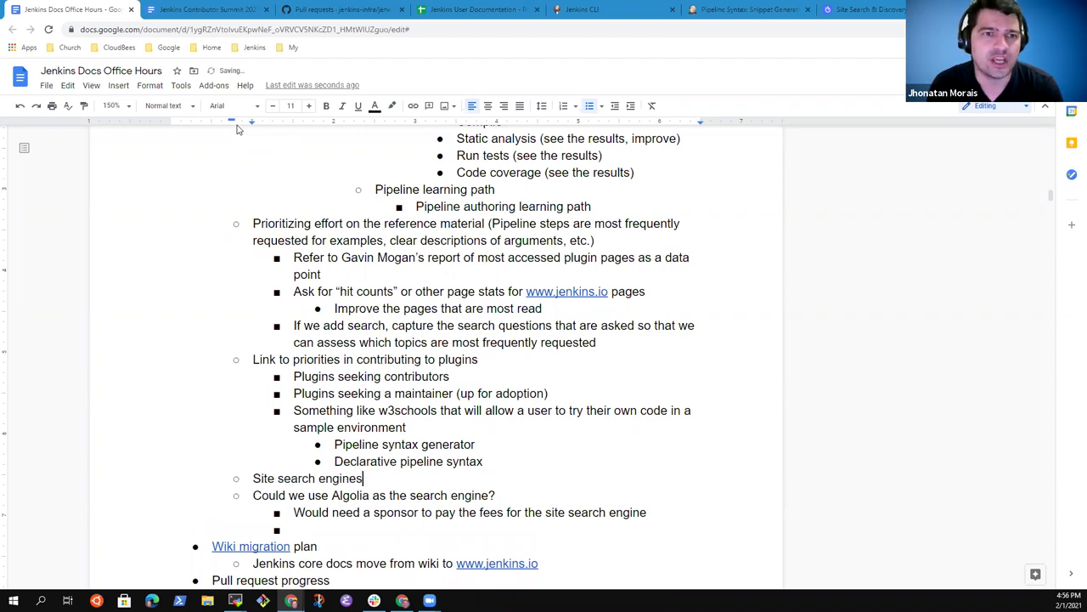
key("Tab")
key("Down")
key("Tab")
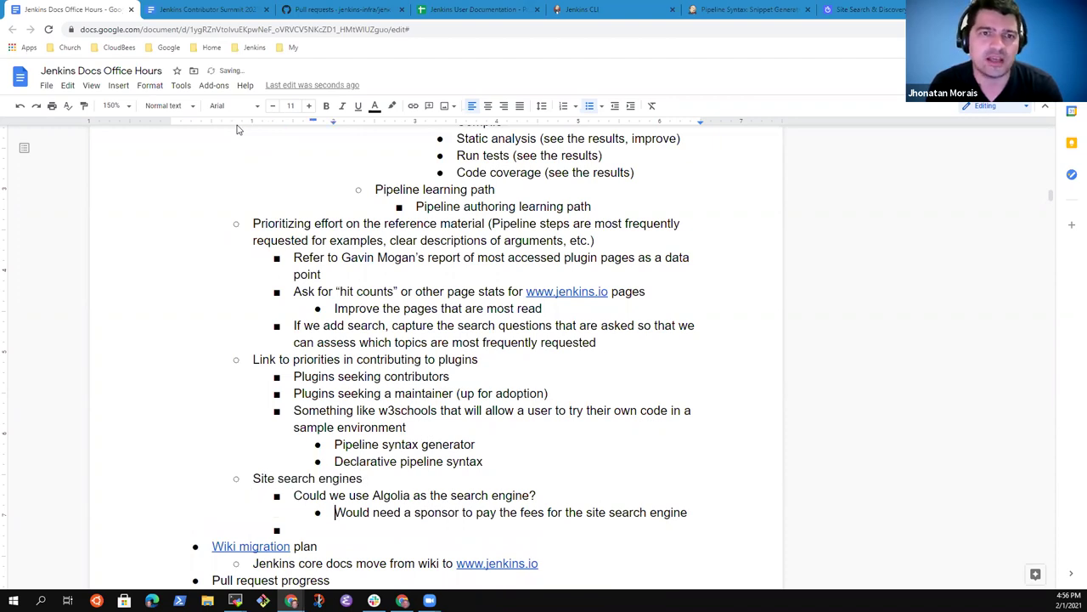
Copy the Algolia home page address from its open browser tab and return to the office hours notes
key("Down")
key("Up")
key("Up")
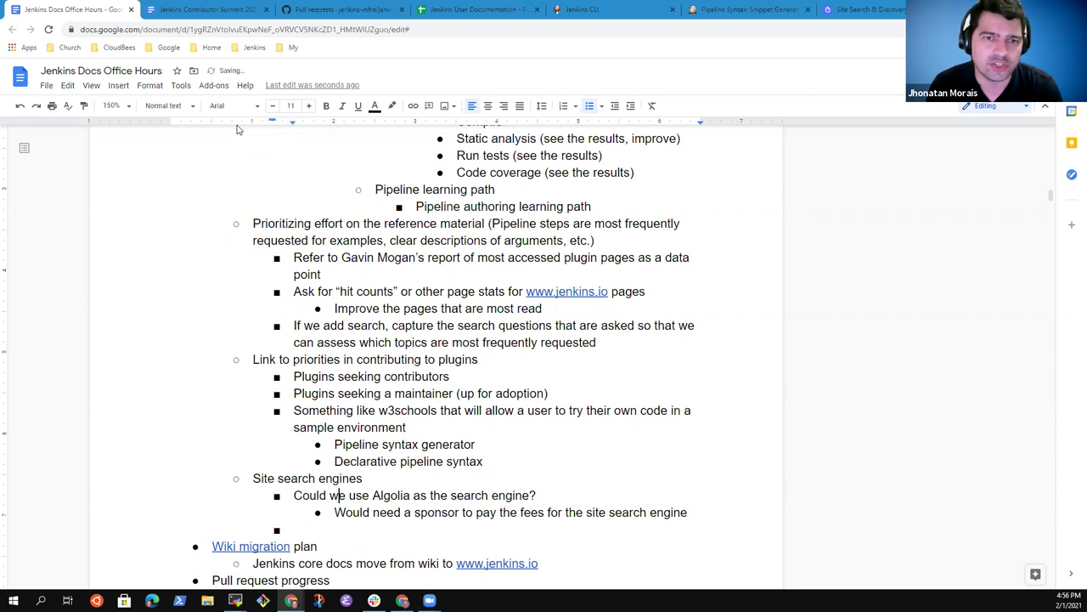
key("ctrl+Right")
key("ctrl+Right")
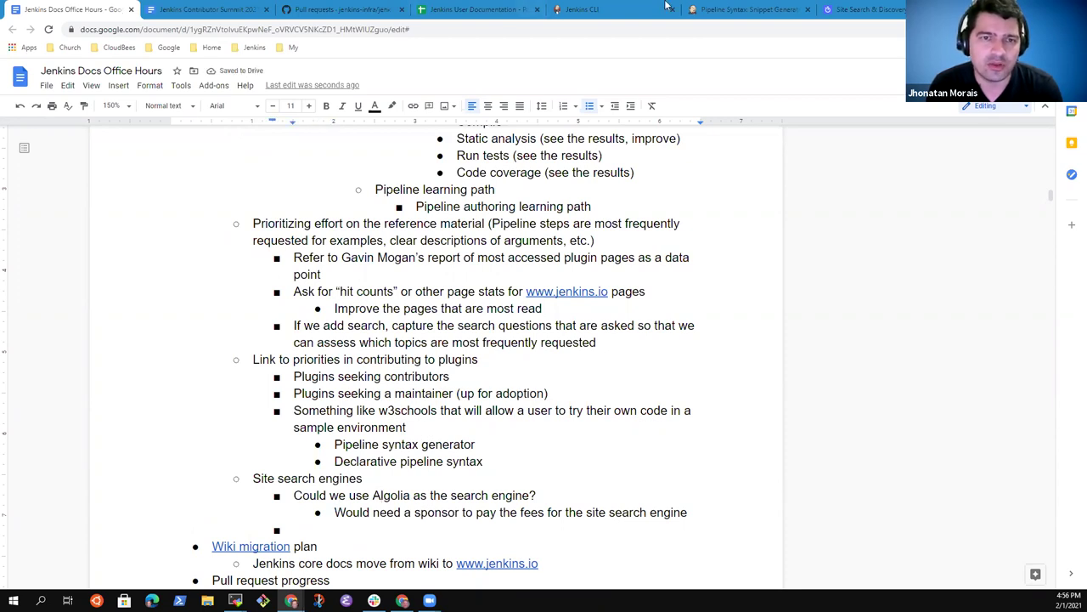
left_click(843, 8)
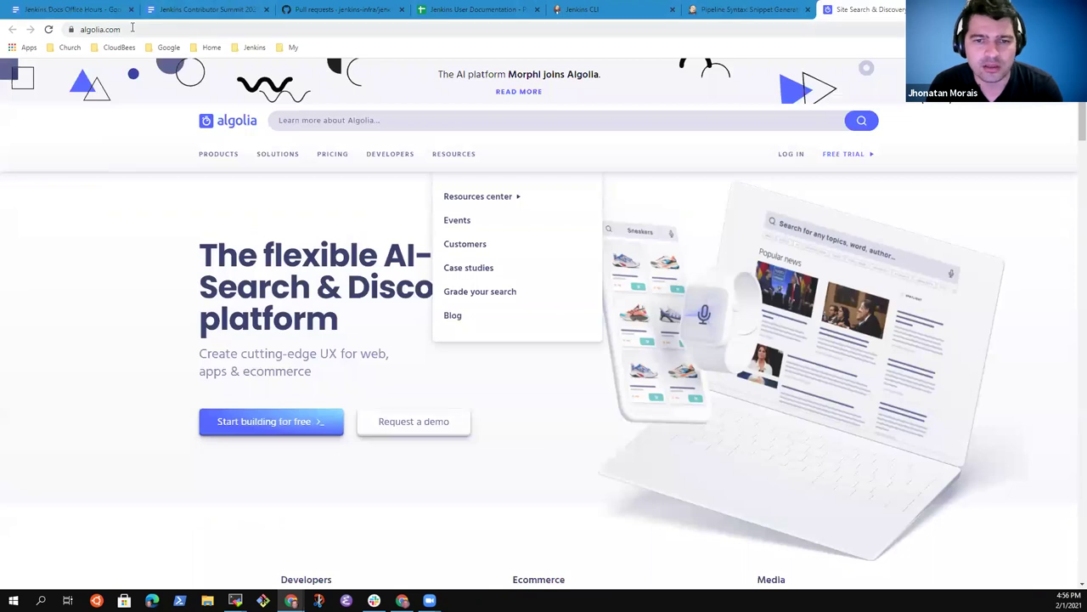
key("ctrl+l")
key("ctrl+c")
left_click(96, 14)
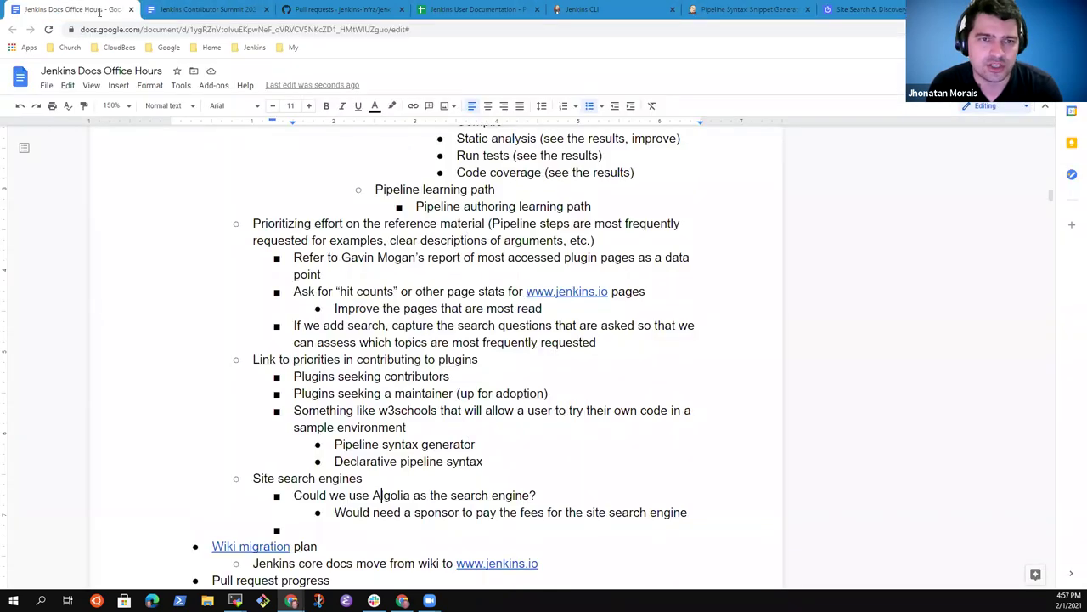
Hyperlink the word “Algolia” in the search engine question to the copied Algolia address
key("ctrl+shift+Right")
key("Left")
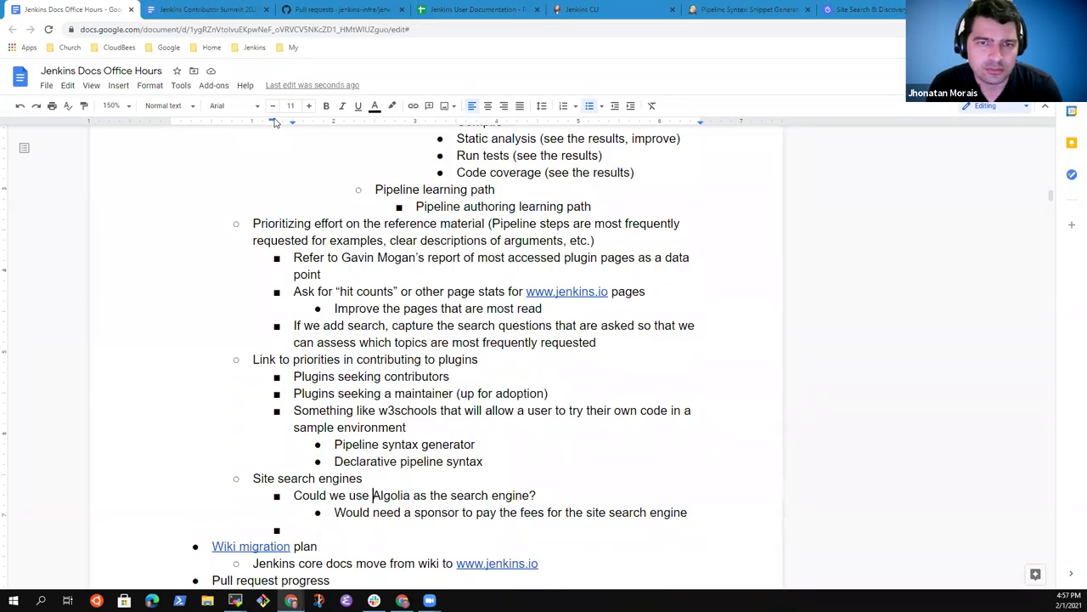
key("ctrl+shift+Right")
key("ctrl+k")
key("ctrl+v")
key("Return")
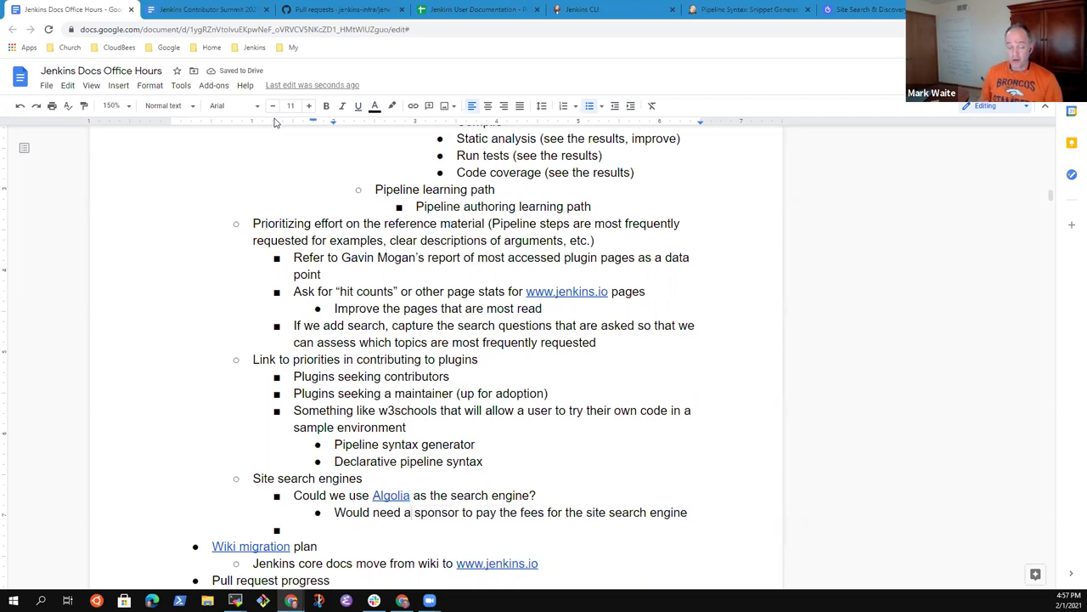
key("Down")
key("Down")
key("Up")
type("Oleg d")
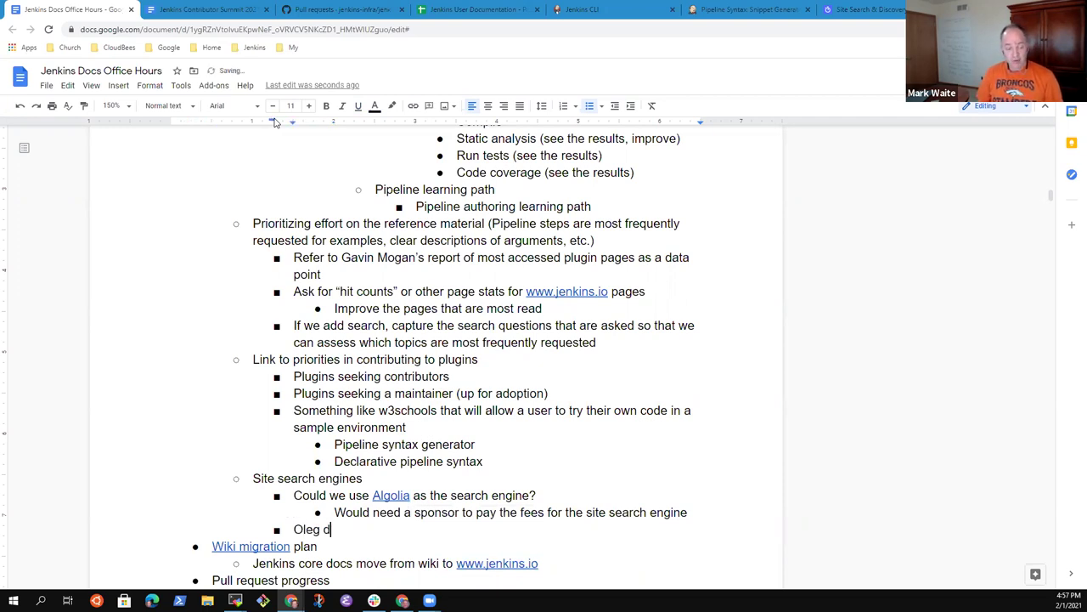
type("id a prototype search fo")
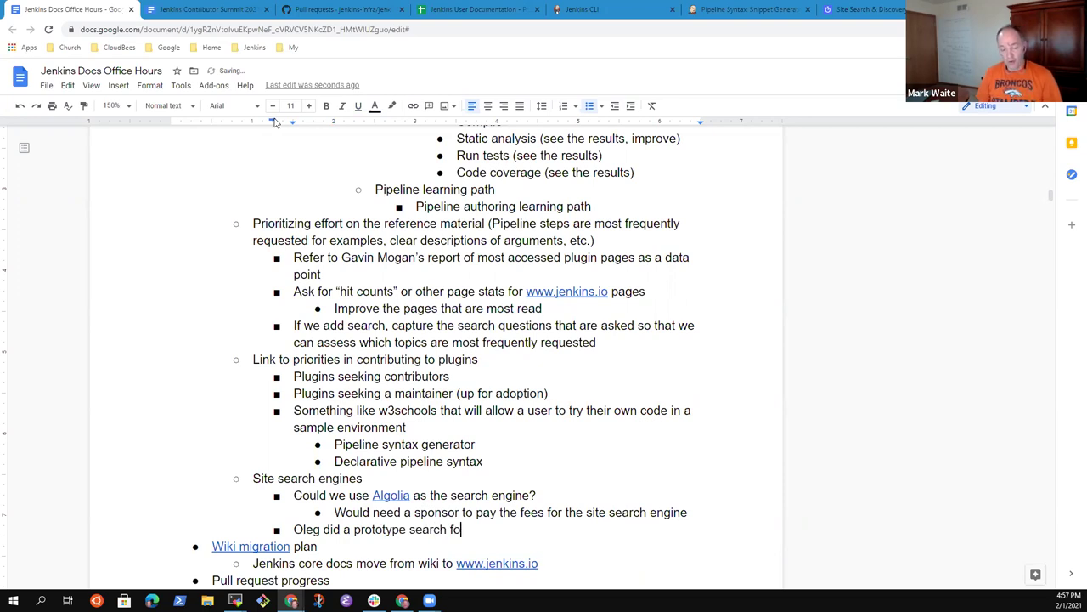
type("r ww")
key("BackSpace")
key("BackSpace")
type("ww")
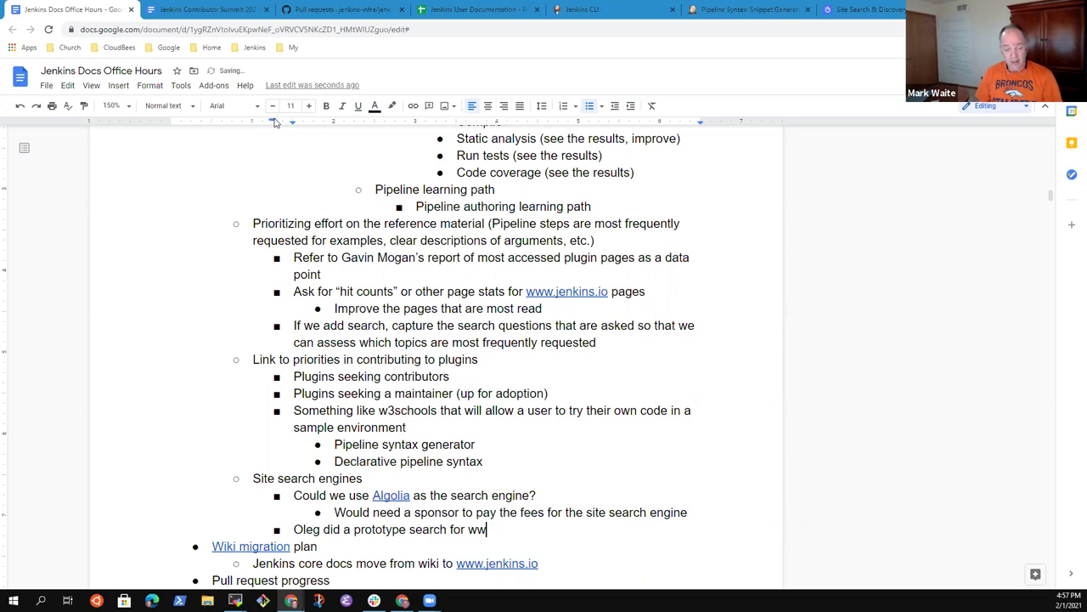
type("w.jenkins.io with E")
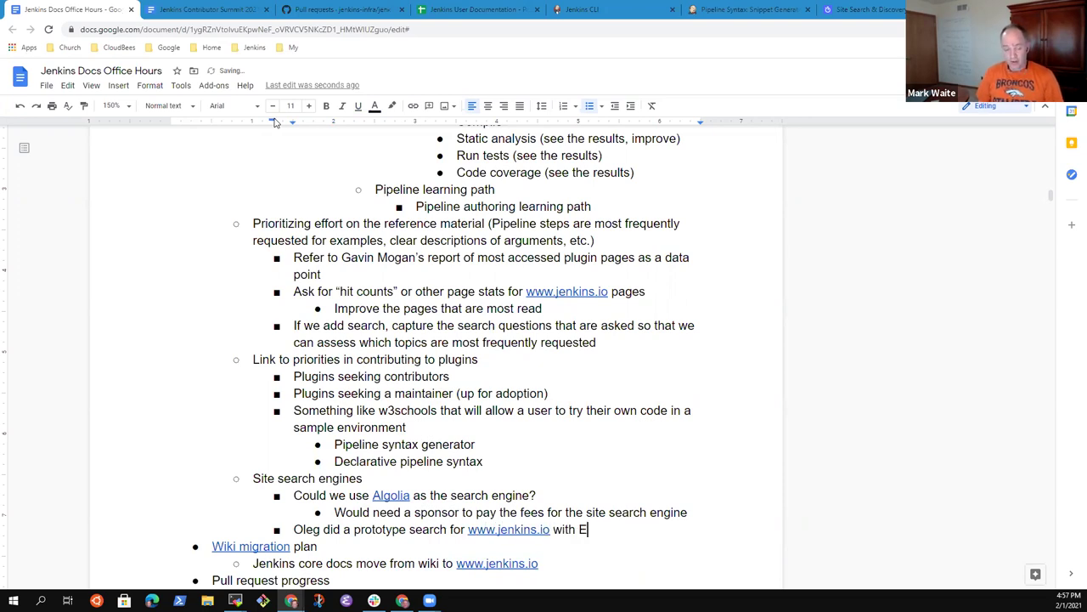
type("lasticsearch")
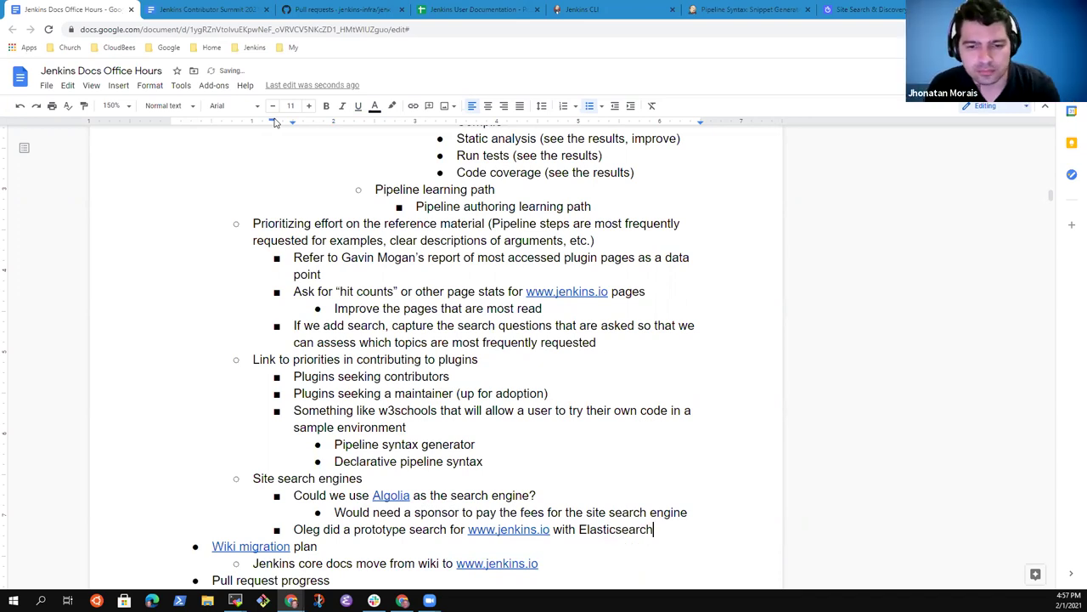
Add the sub-bullet “Elastic is only willing to donate their search services to non-profits” under the Elasticsearch prototype bullet
key("Return")
key("Tab")
type("Elast")
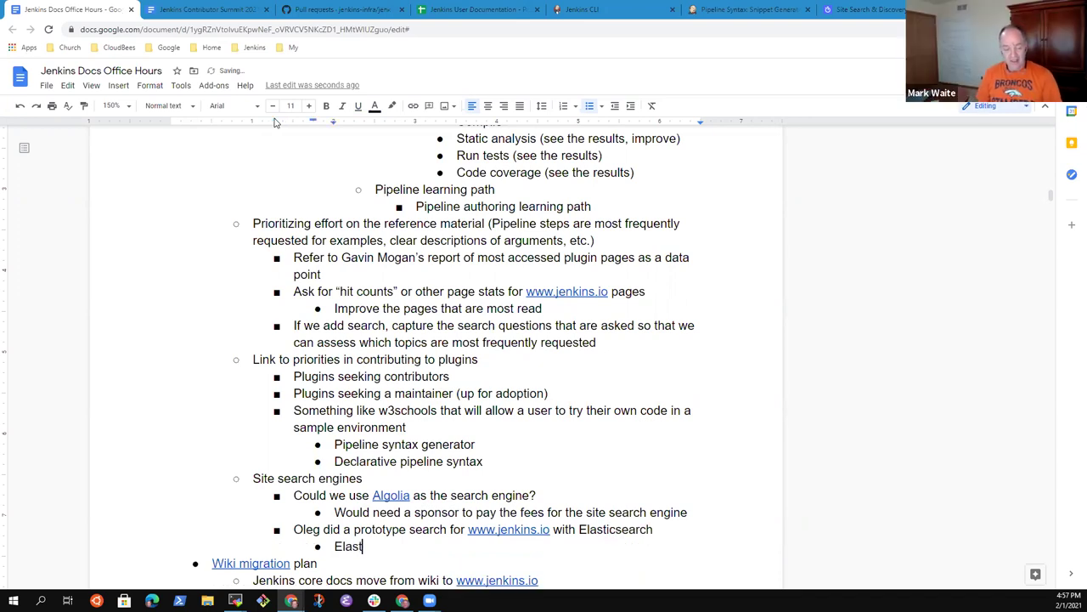
type("ic is only ")
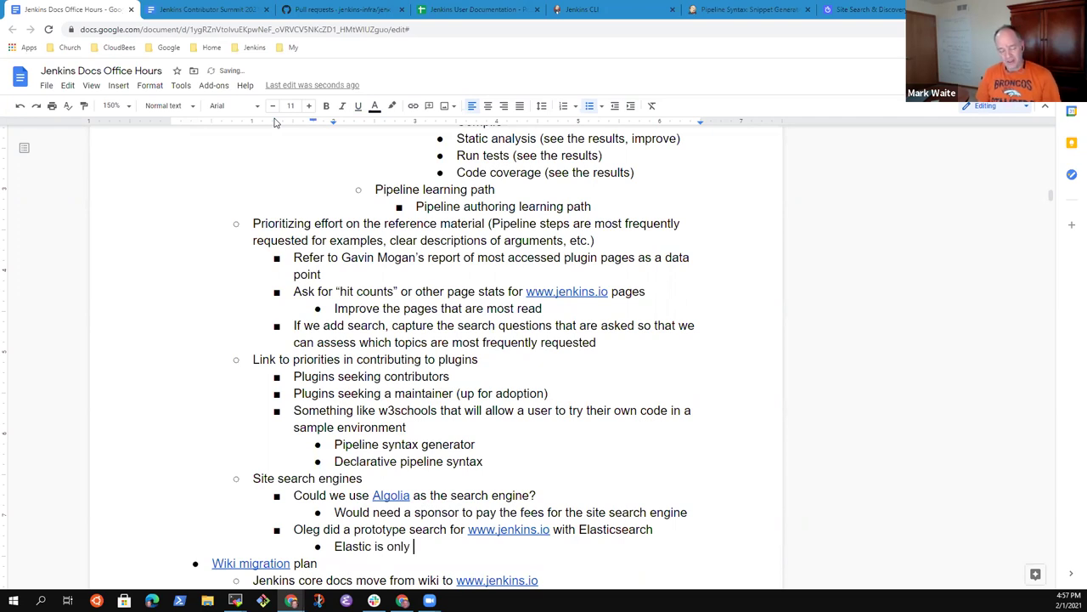
type("willing to dona")
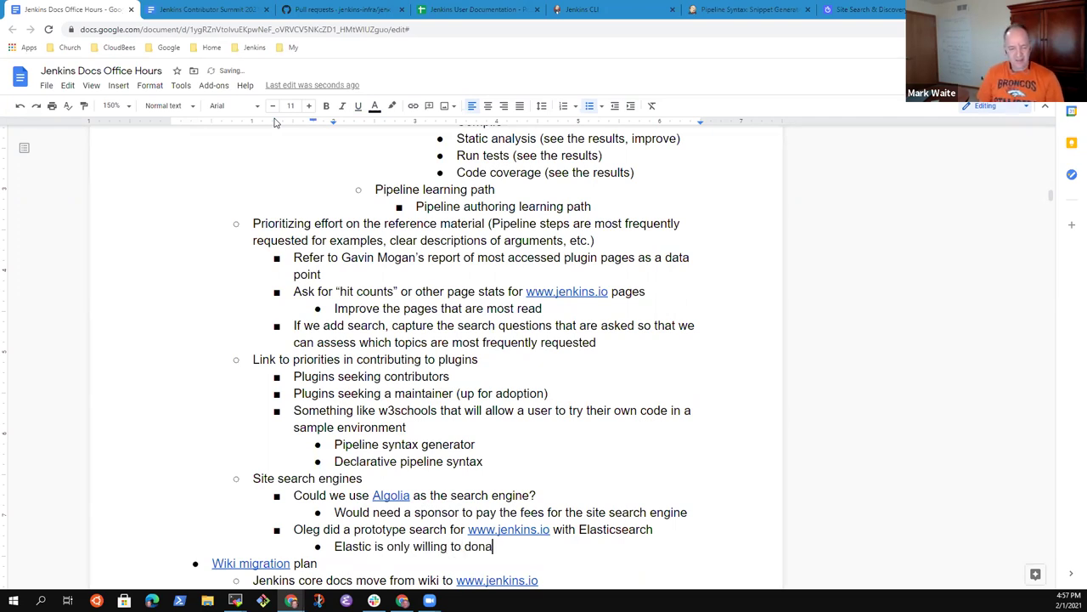
type("te their ")
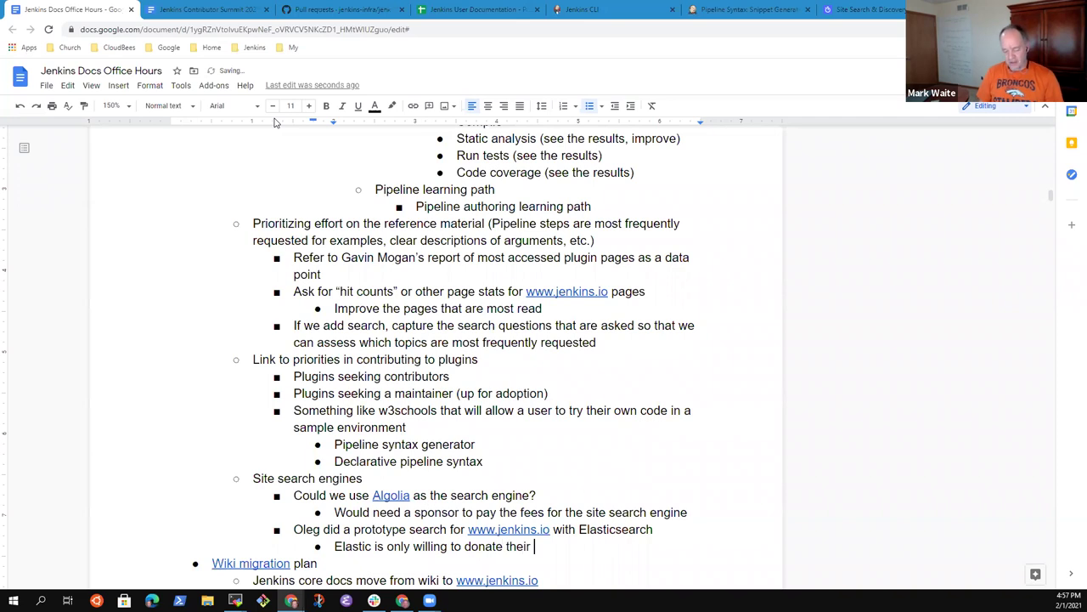
type("search services to ")
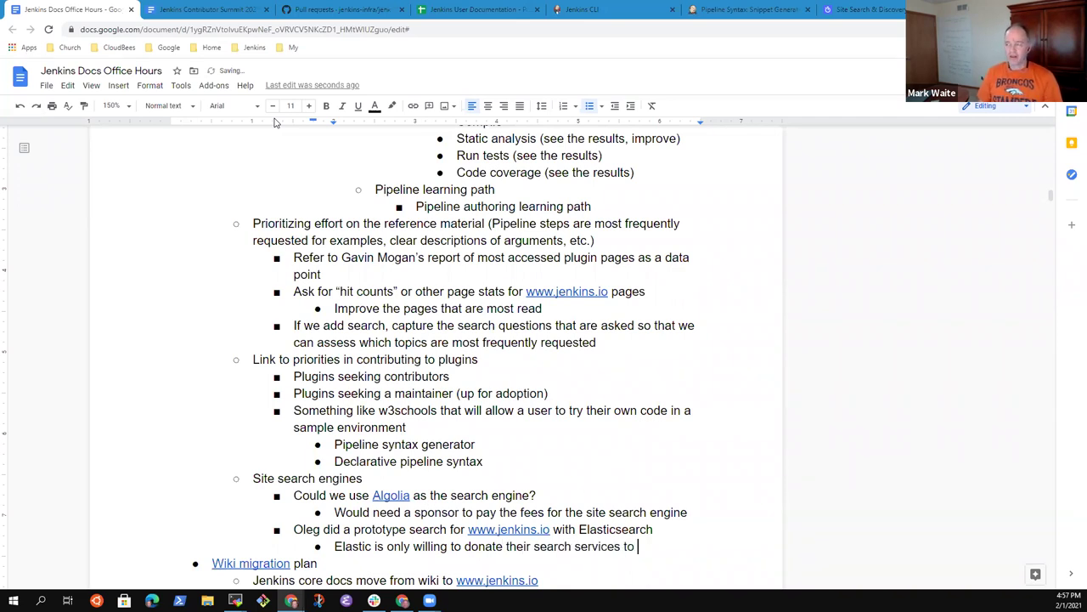
type("non-profits")
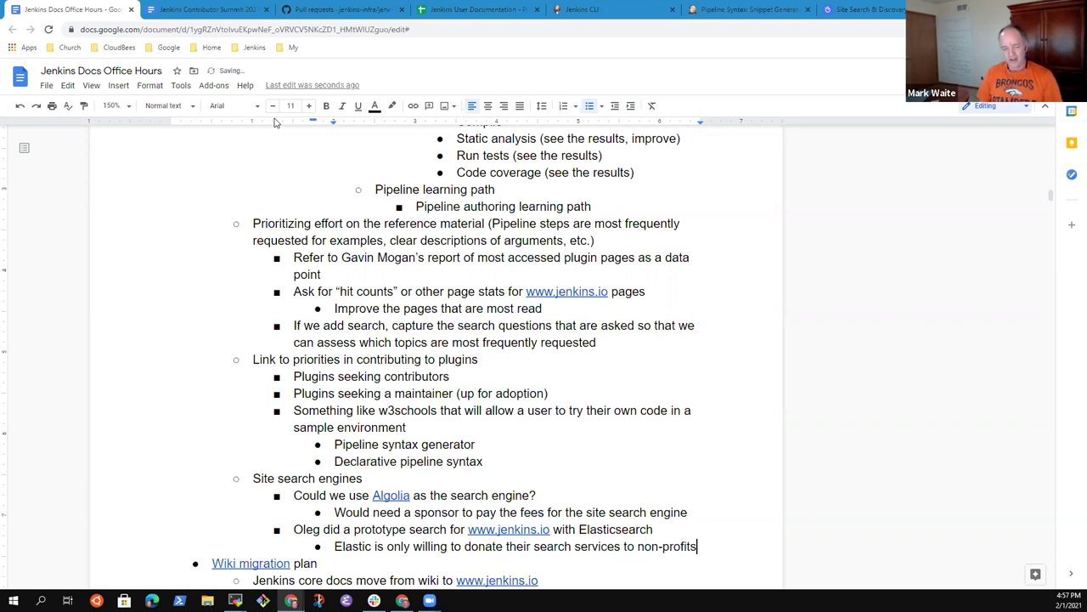
Add another sub-bullet under the Elasticsearch prototype bullet reading “Were not clear that Jenkins is a non-profit”
key("Return")
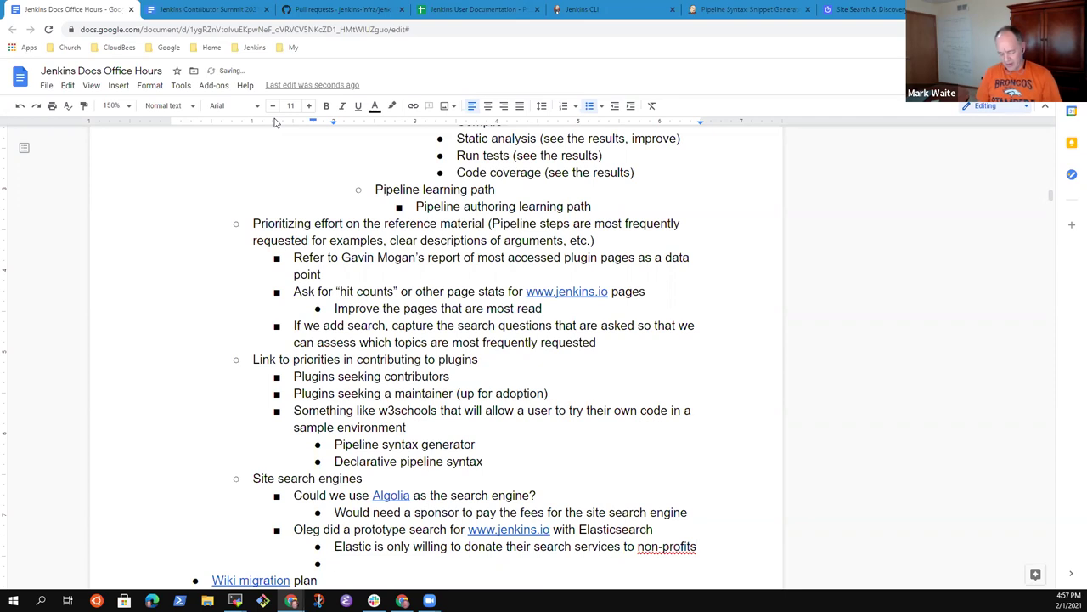
type("Were not ")
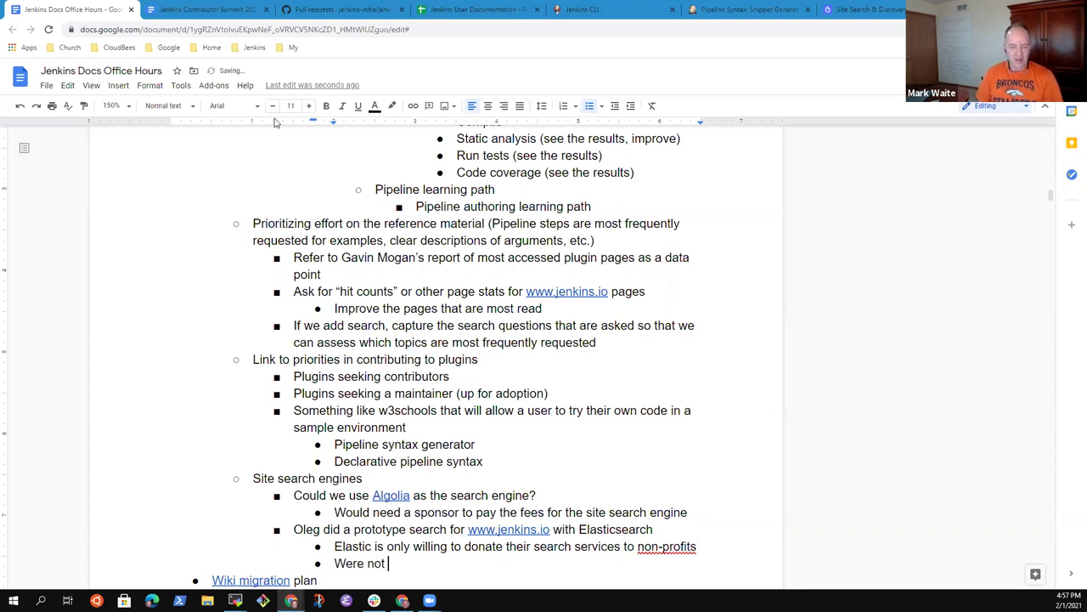
type("clear that Jenk")
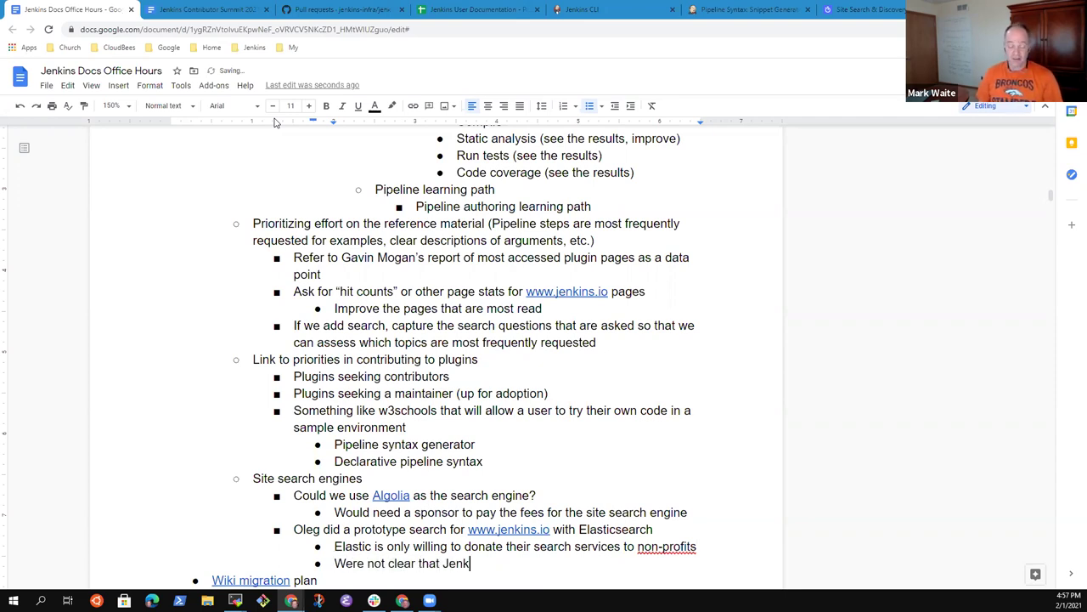
type("ins is non-")
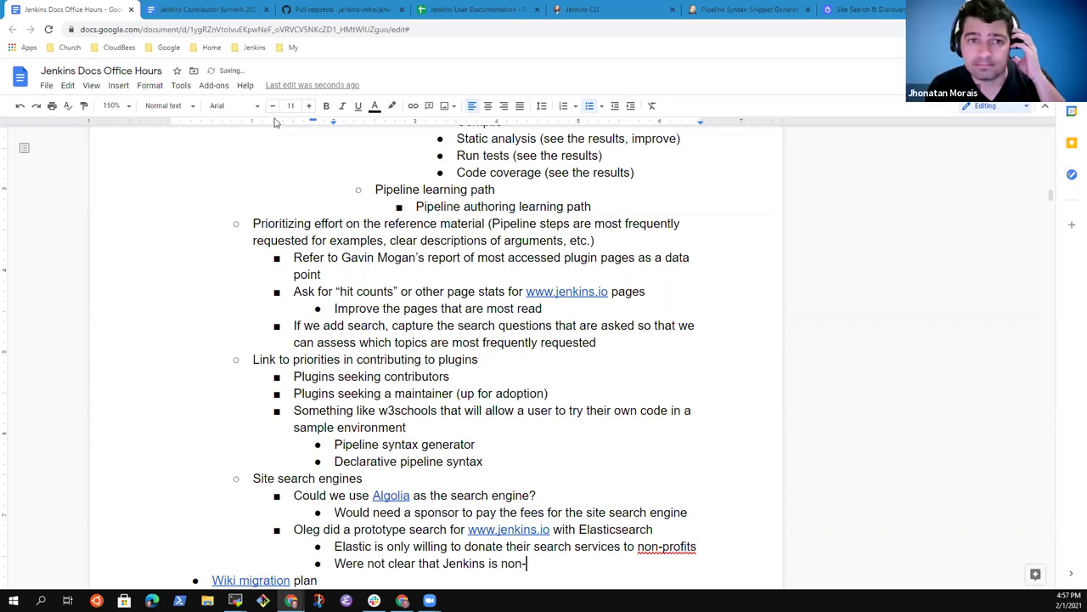
type("profits")
key("BackSpace")
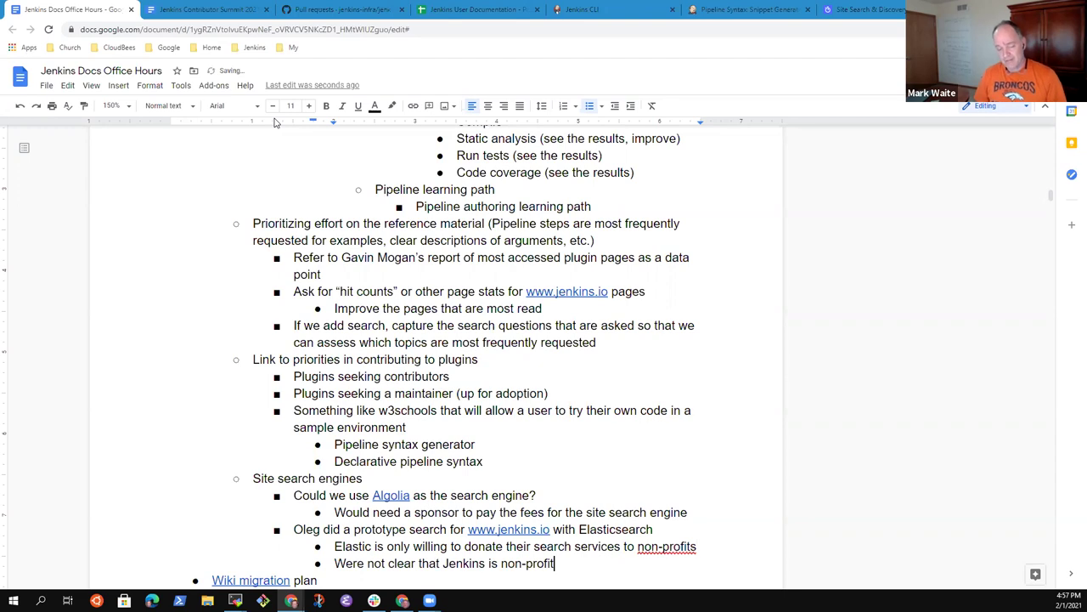
key("ctrl+Left")
key("ctrl+Left")
type("a")
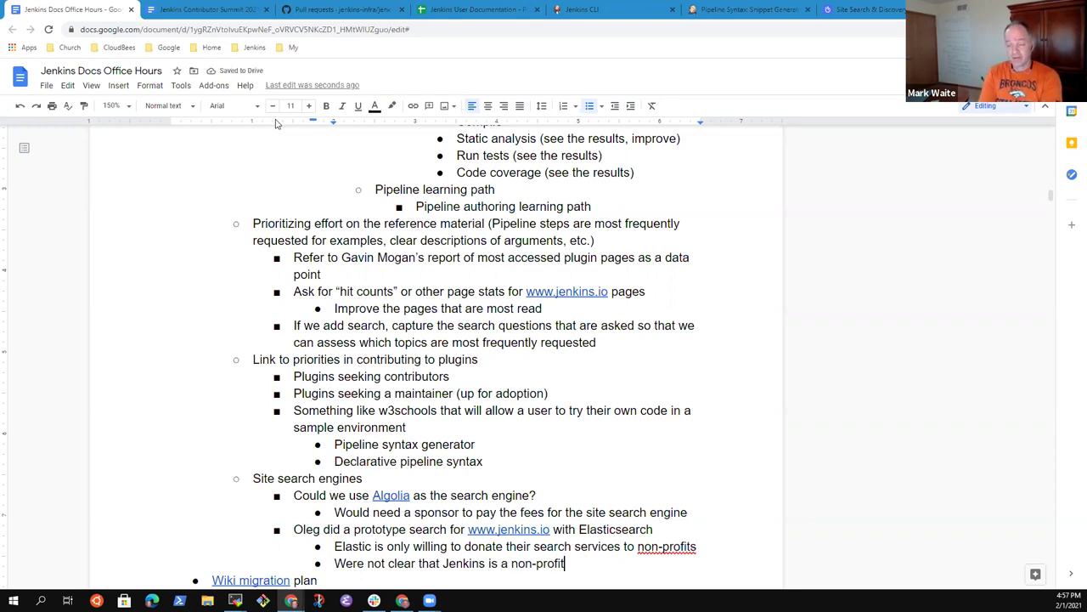
Change “non-profits” to “non-profit orgs” in the sub-bullet about Elastic donating its search services
key("End")
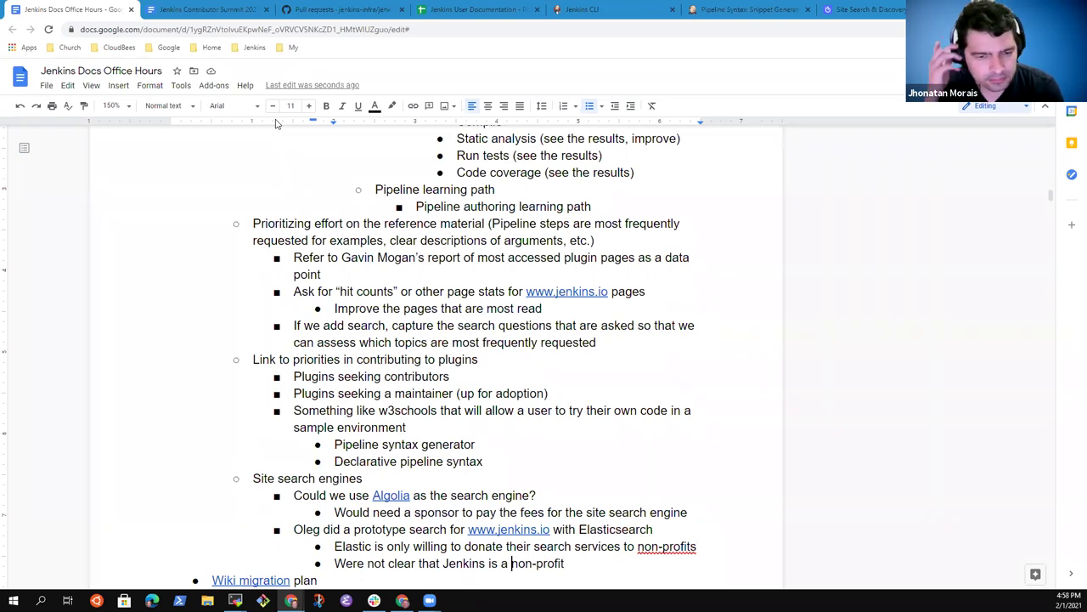
key("Up")
key("End")
key("BackSpace")
type("orgs")
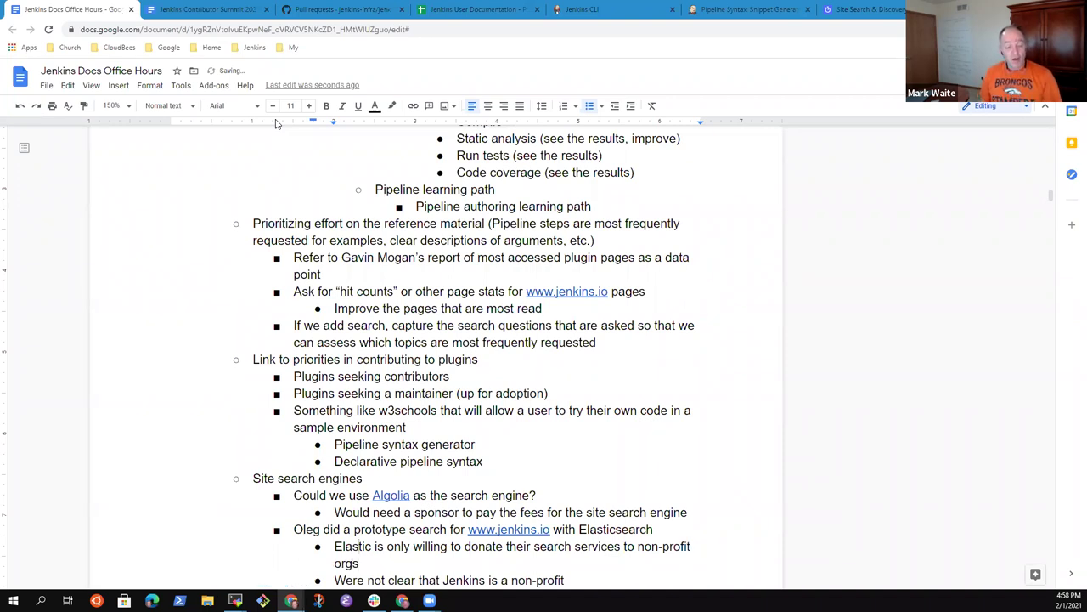
Review the Elasticsearch prototype bullet and its sub-bullets under “Site search engines”, highlighting the prototype line
key("Home")
key("shift+End")
key("Down")
key("Down")
key("Down")
key("Down")
key("Up")
key("Up")
key("Up")
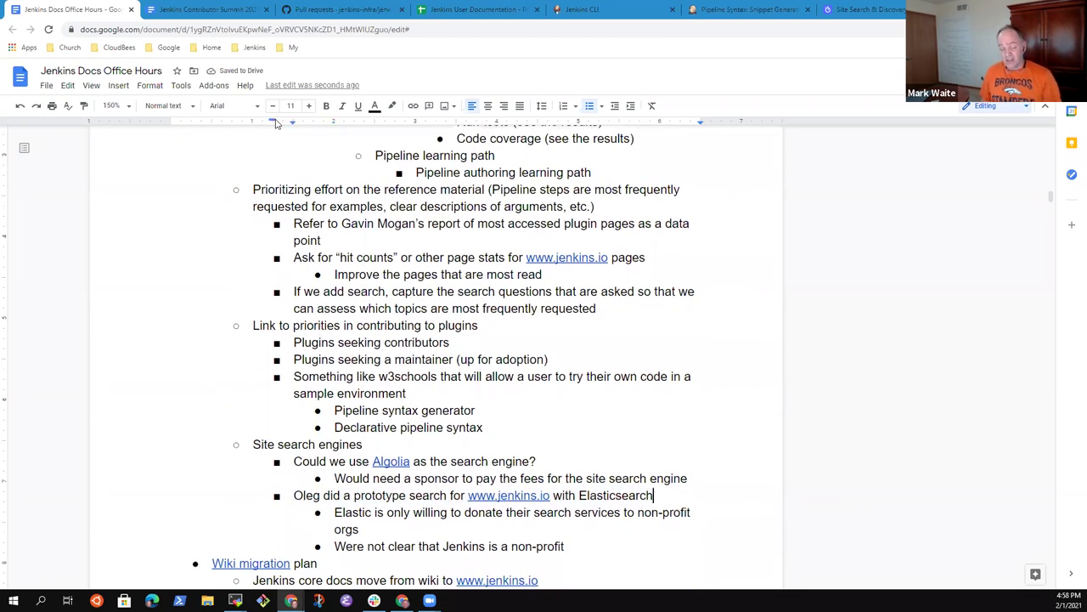
key("Up")
key("shift+End")
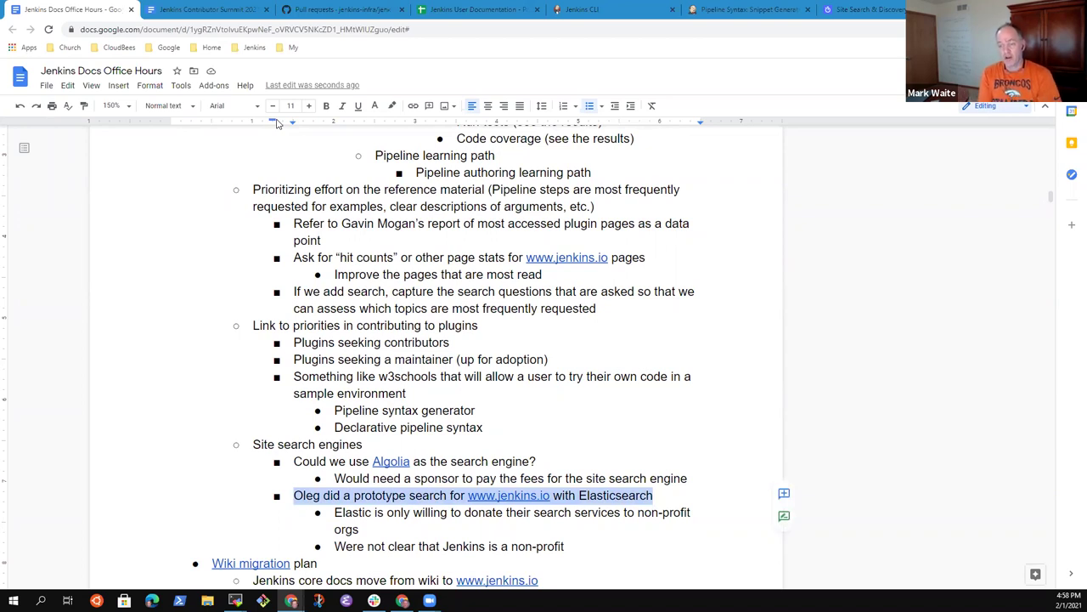
Remove the word “orgs” from the end of the sub-bullet about Elastic donating its search services
key("Down")
key("Down")
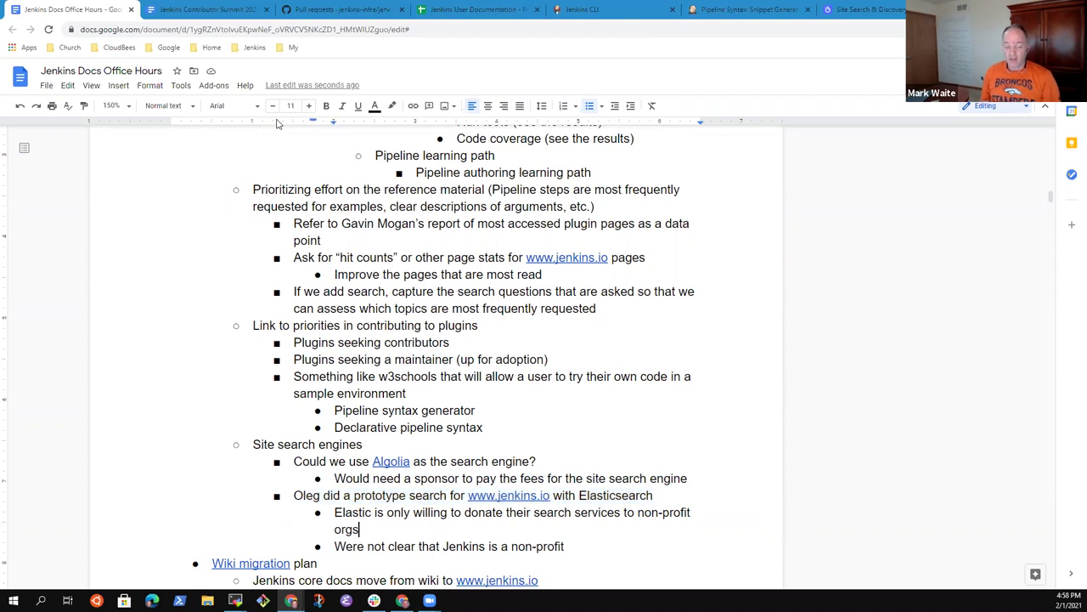
key("shift+Home")
key("BackSpace")
key("BackSpace")
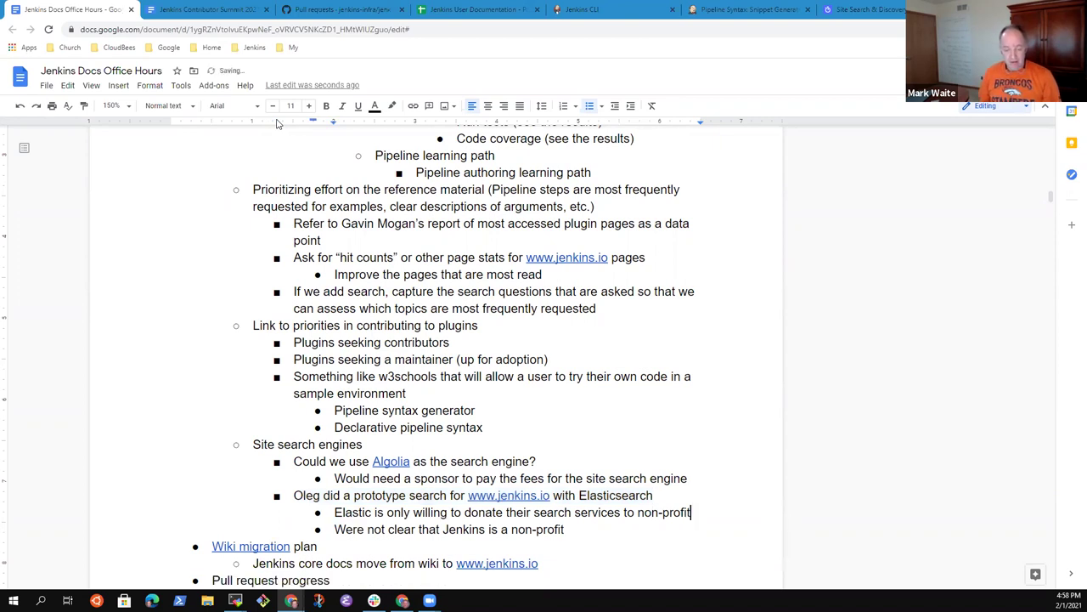
Add the bullet “Whatever search service we use has some costs” at the end of the “Site search engines” section
key("Return")
key("shift+Tab")
type("Whate")
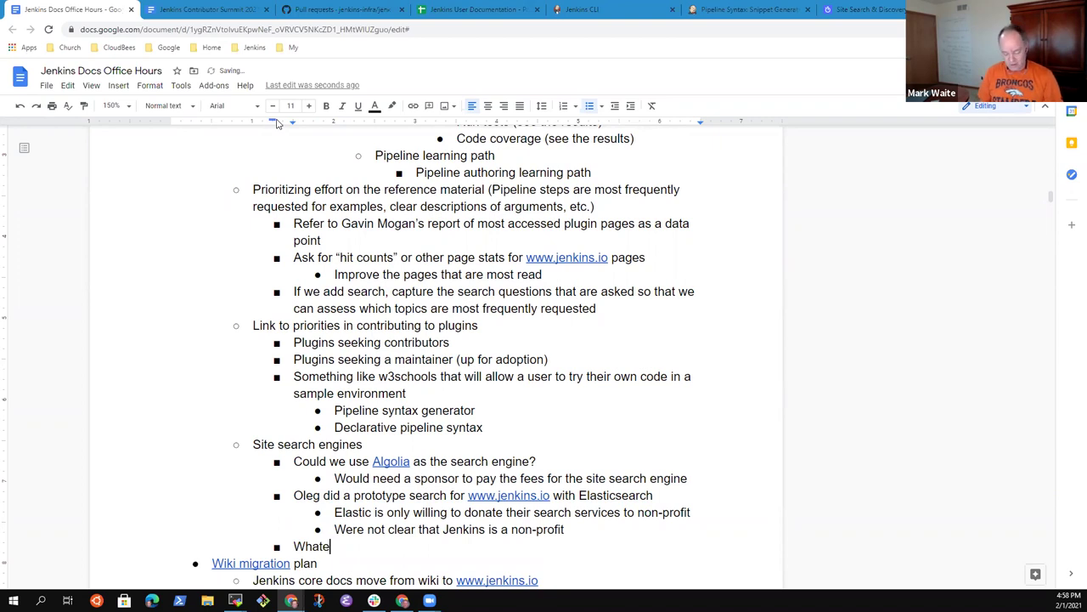
type("ver searh")
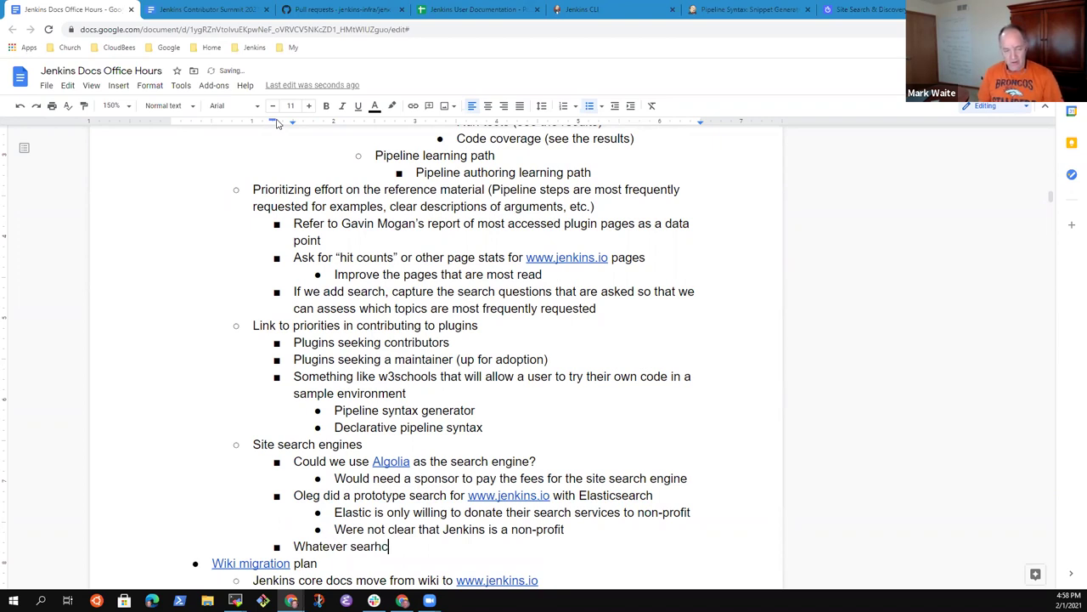
key("BackSpace")
type("ch serv")
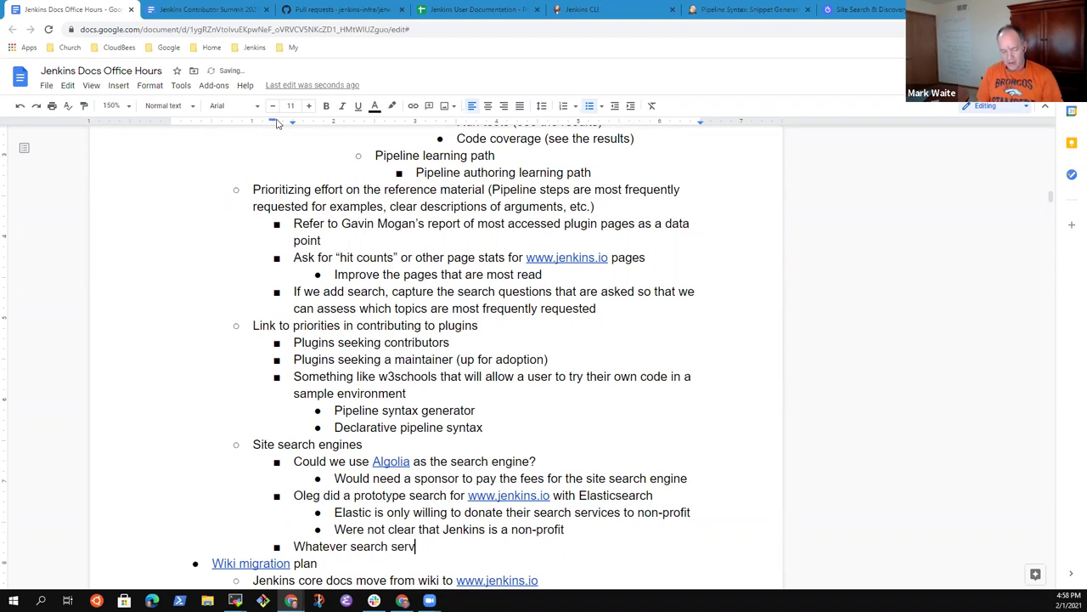
type("ice we use")
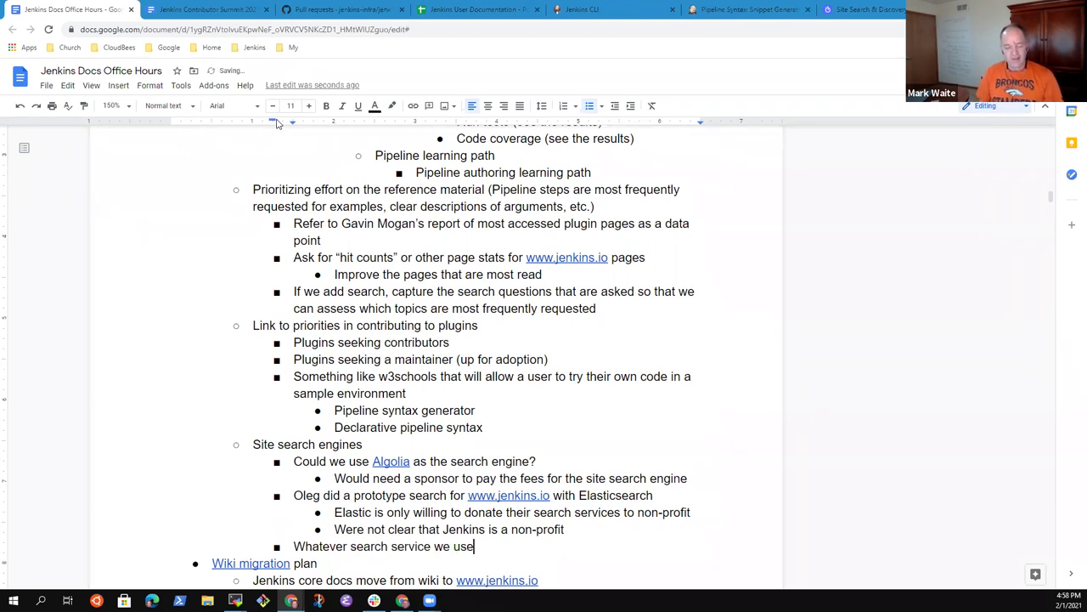
type(" has some costs")
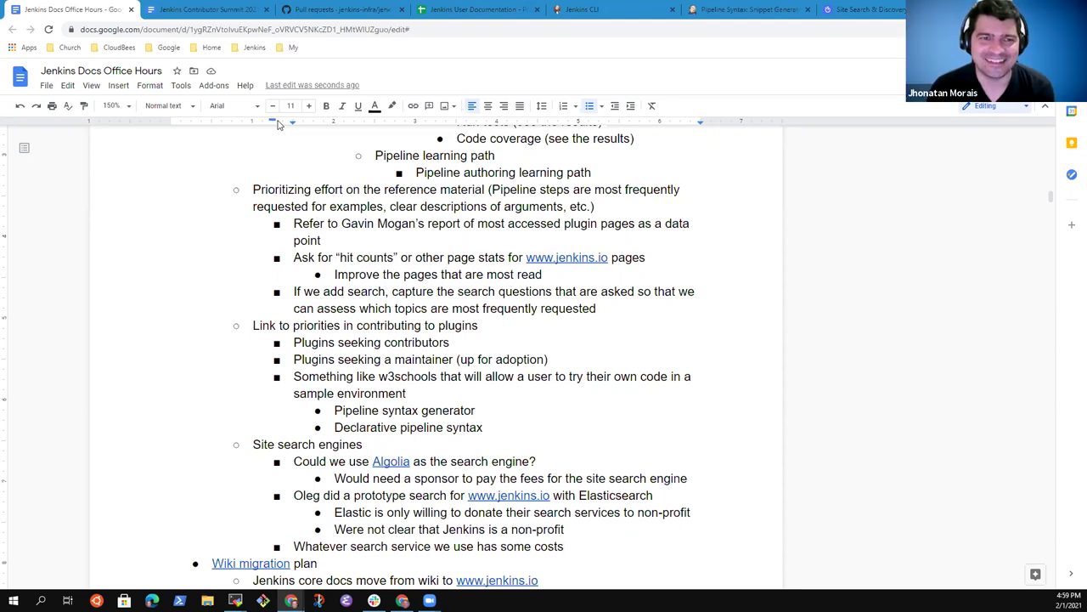
scroll(279, 124, "down", 1)
key("Up")
key("End")
type("and")
key("BackSpace")
key("BackSpace")
key("BackSpace")
key("BackSpace")
key("BackSpace")
key("ctrl+z")
key("BackSpace")
key("BackSpace")
key("BackSpace")
key("BackSpace")
key("BackSpace")
Review the notes around the “Site search engines” heading, including the plugin contribution and reference material priorities above it
key("Up")
key("Up")
key("Up")
key("Up")
key("Up")
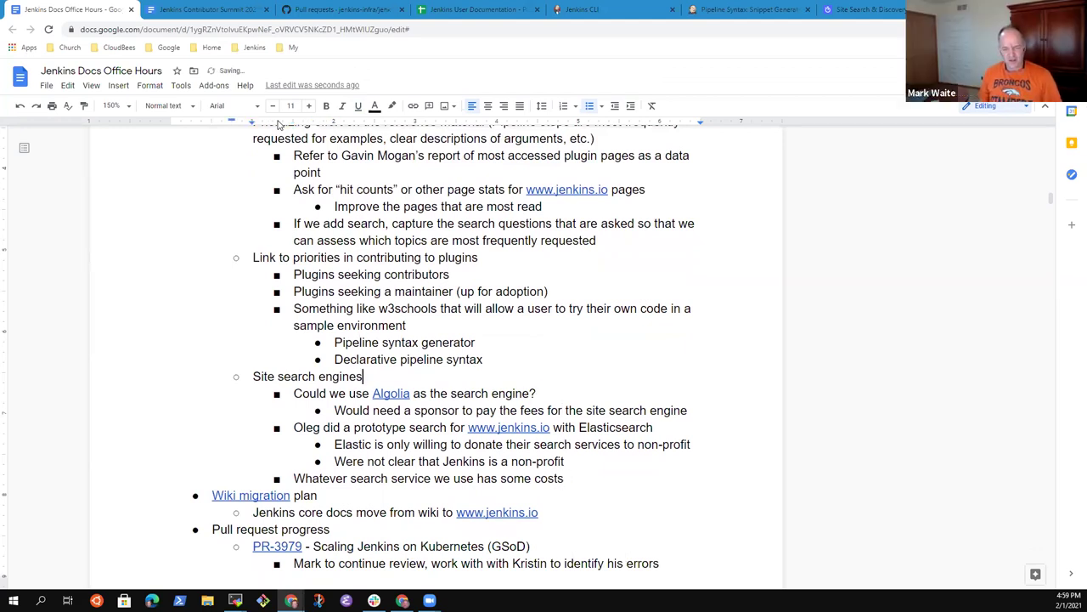
key("shift+End")
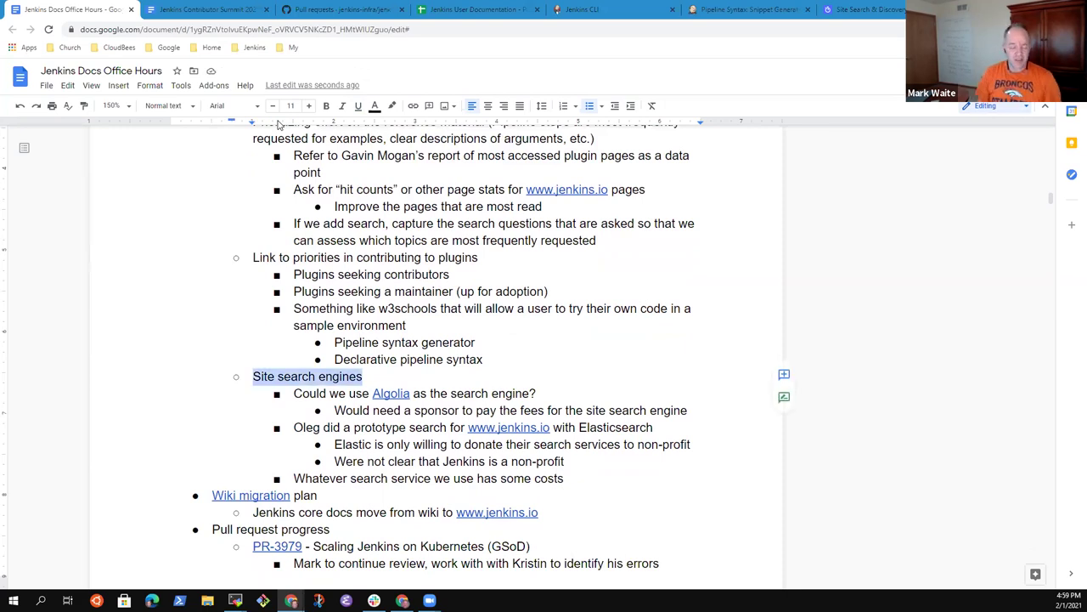
key("Left")
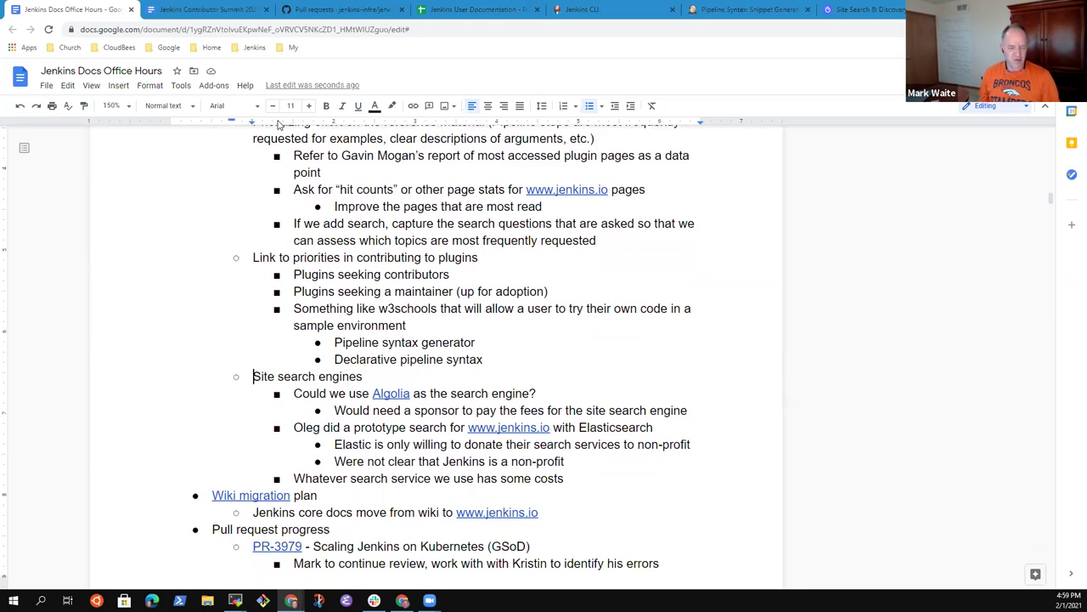
key("shift+End")
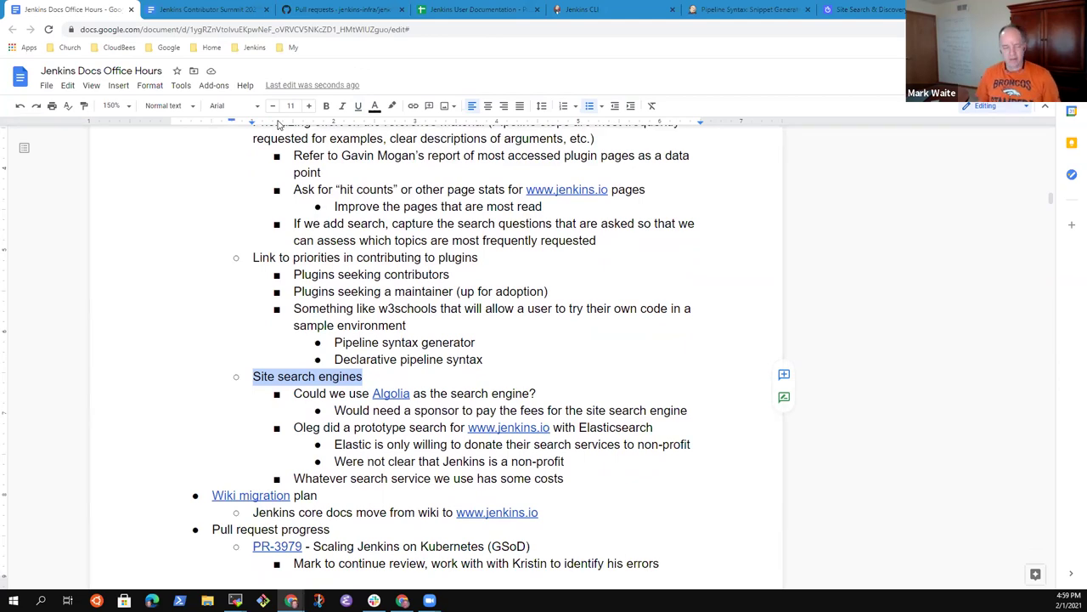
key("Page_Up")
key("Page_Up")
key("Page_Down")
key("Page_Down")
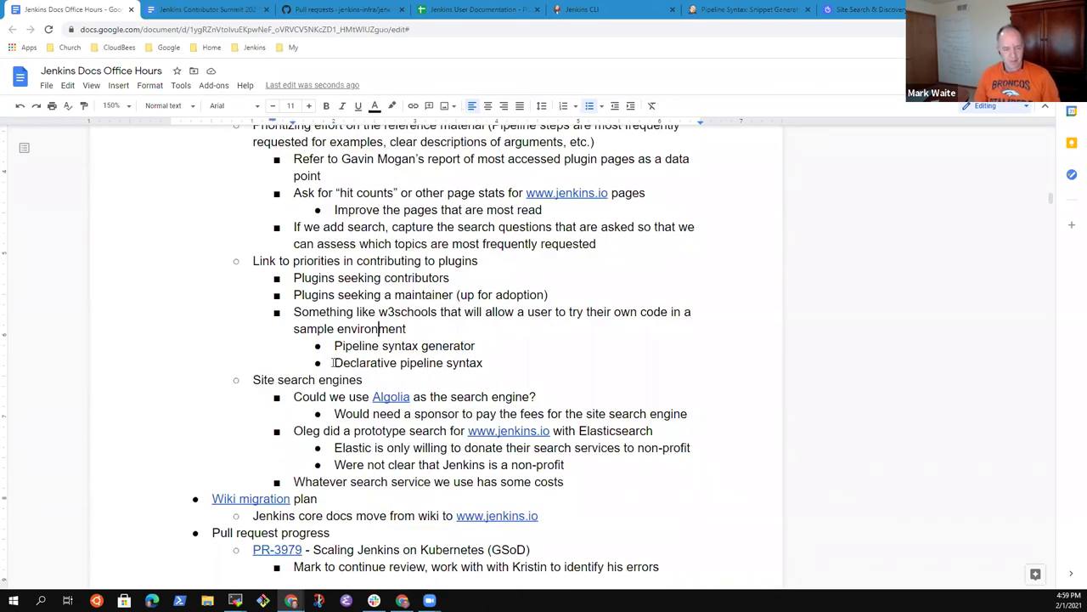
triple_click(365, 380)
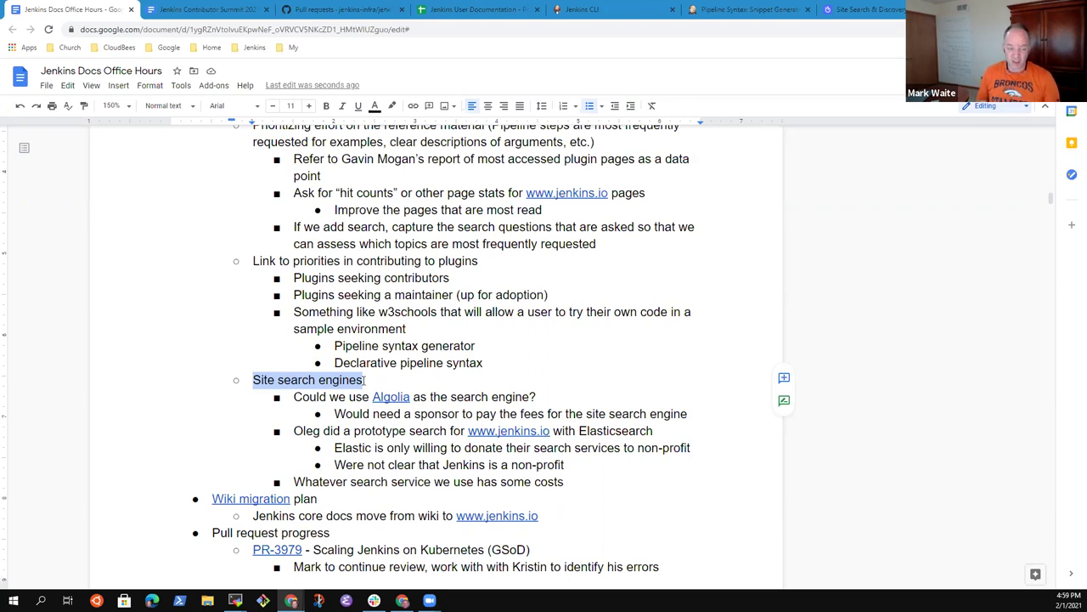
key("Up")
key("Up")
key("Up")
key("Up")
key("Up")
key("Up")
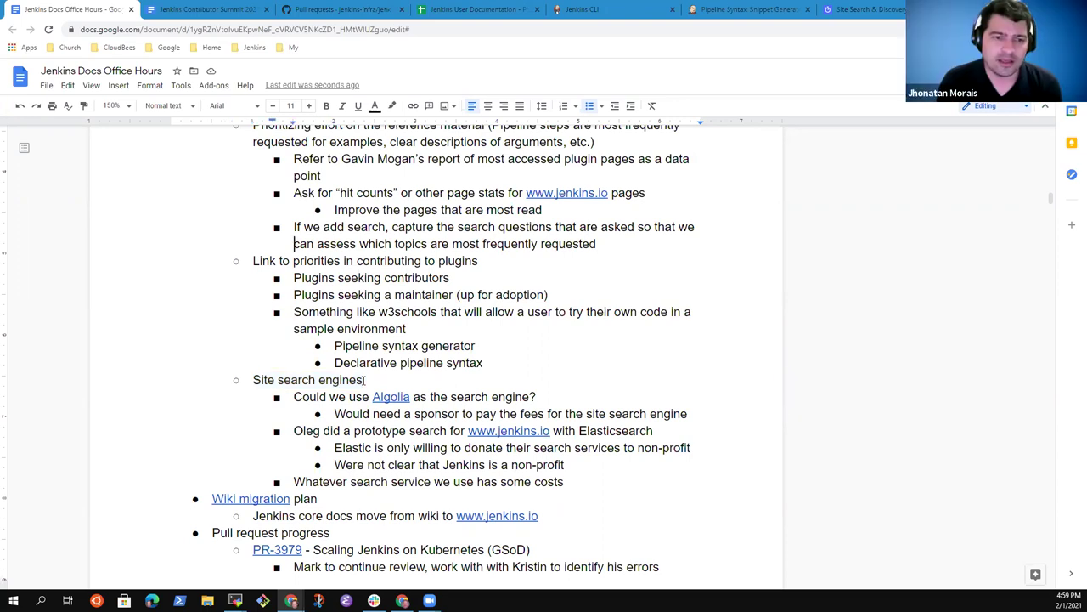
key("Up")
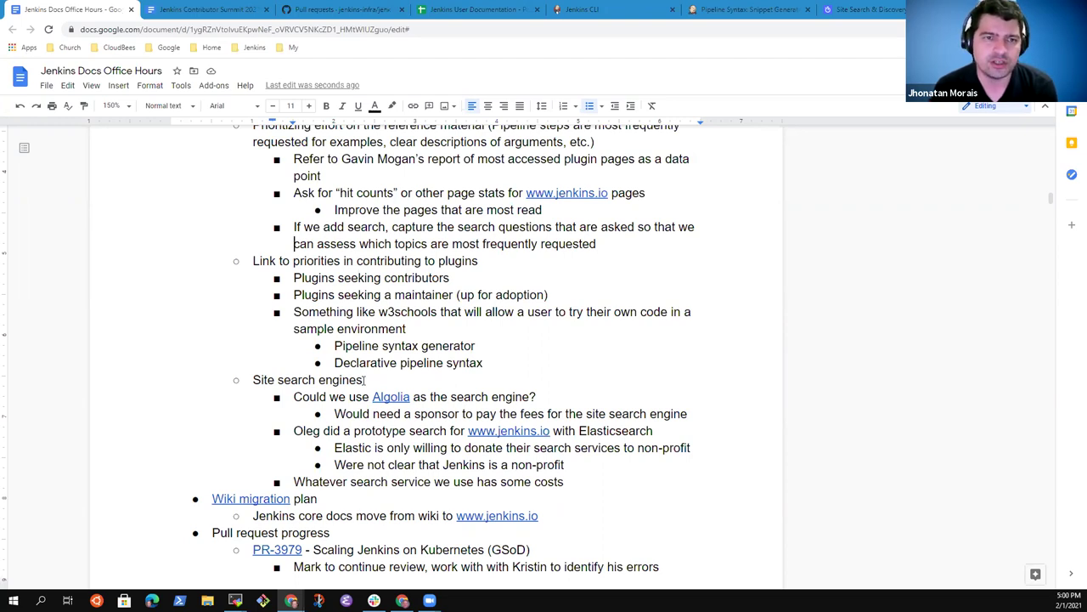
Replace “the site search engine” with “Algolia” in the sub-bullet about needing a sponsor to pay the fees
key("Down")
key("Down")
key("Down")
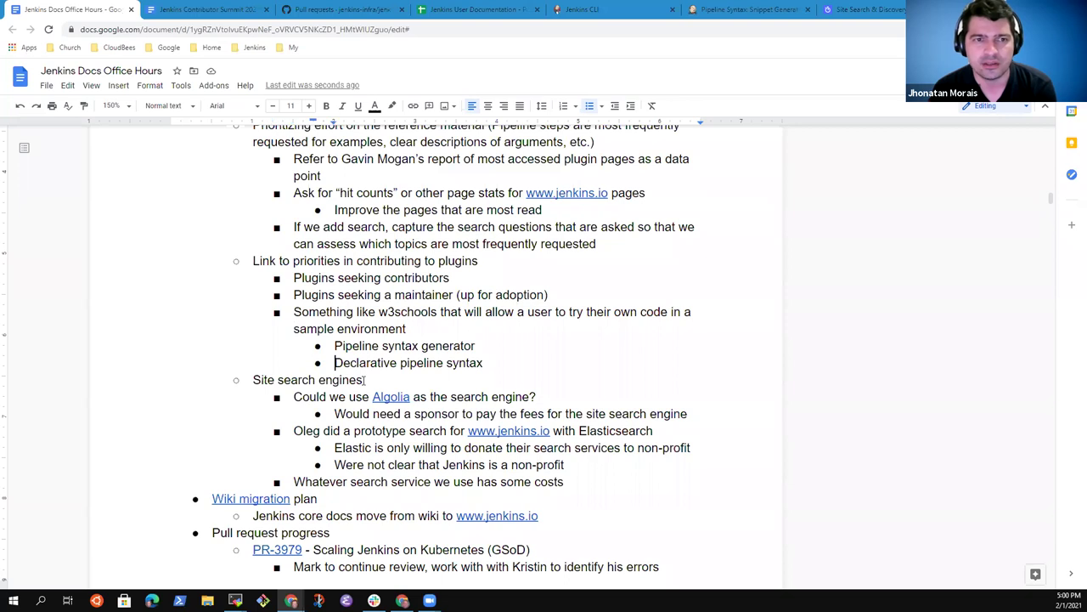
key("Down")
key("ctrl+Right")
key("ctrl+Right")
key("ctrl+Right")
key("ctrl+Right")
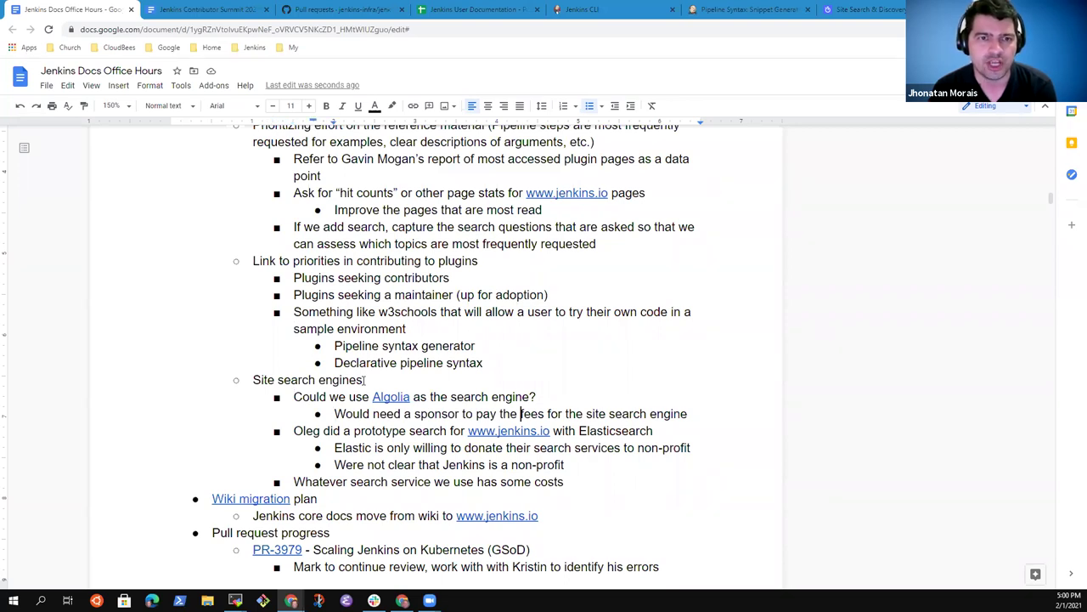
type("Al")
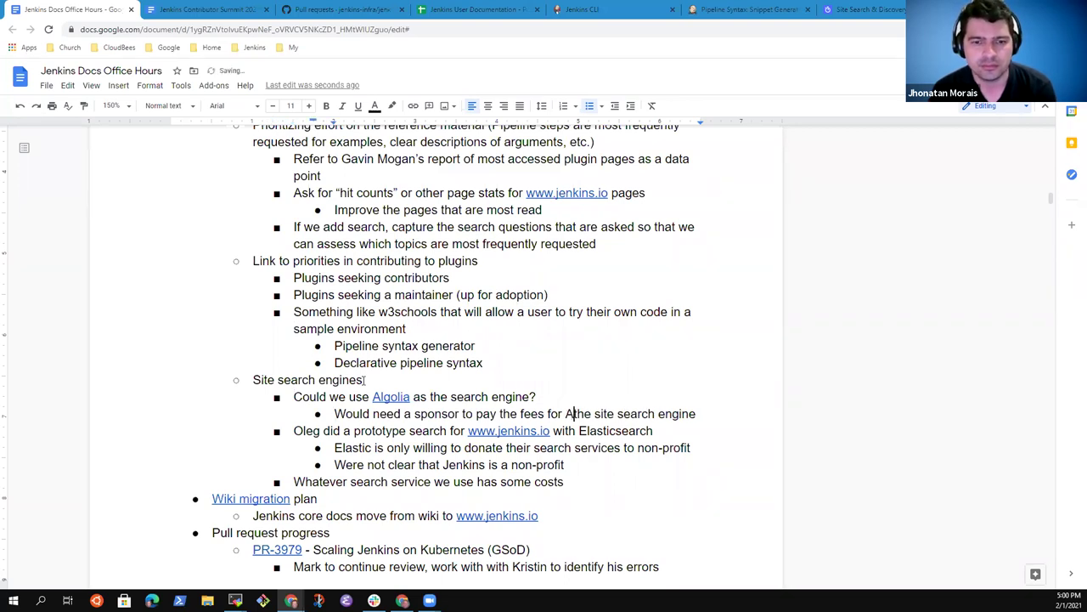
type("golia")
key("ctrl+shift+Right")
key("ctrl+shift+Right")
key("ctrl+shift+Right")
key("ctrl+shift+Right")
key("BackSpace")
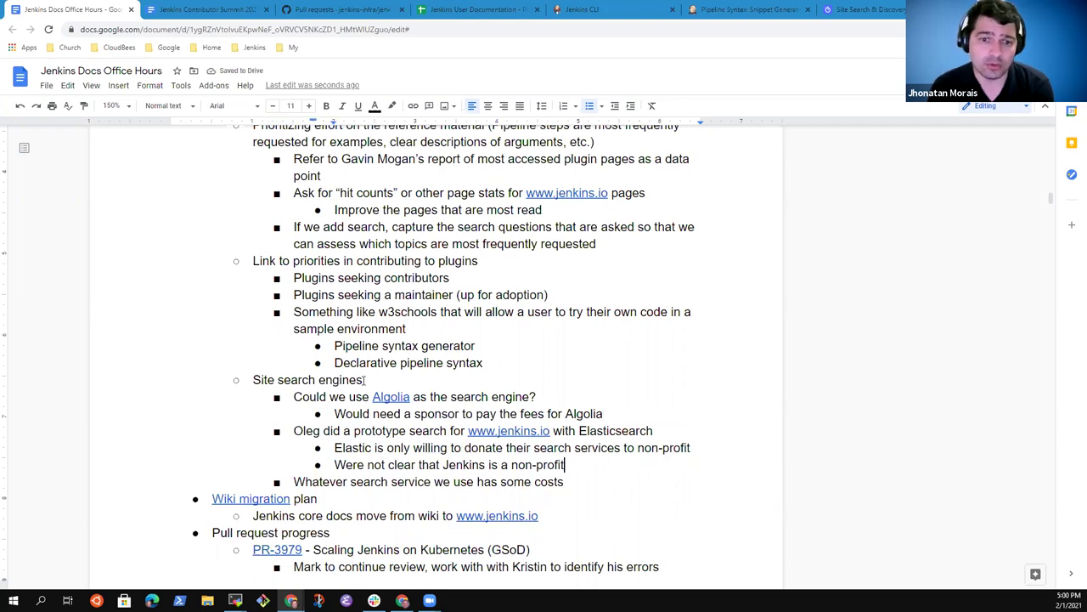
Add a sub-bullet below the sponsor note with the participant's first name and “is seeing many other projects that use Algolia”
key("Down")
key("Up")
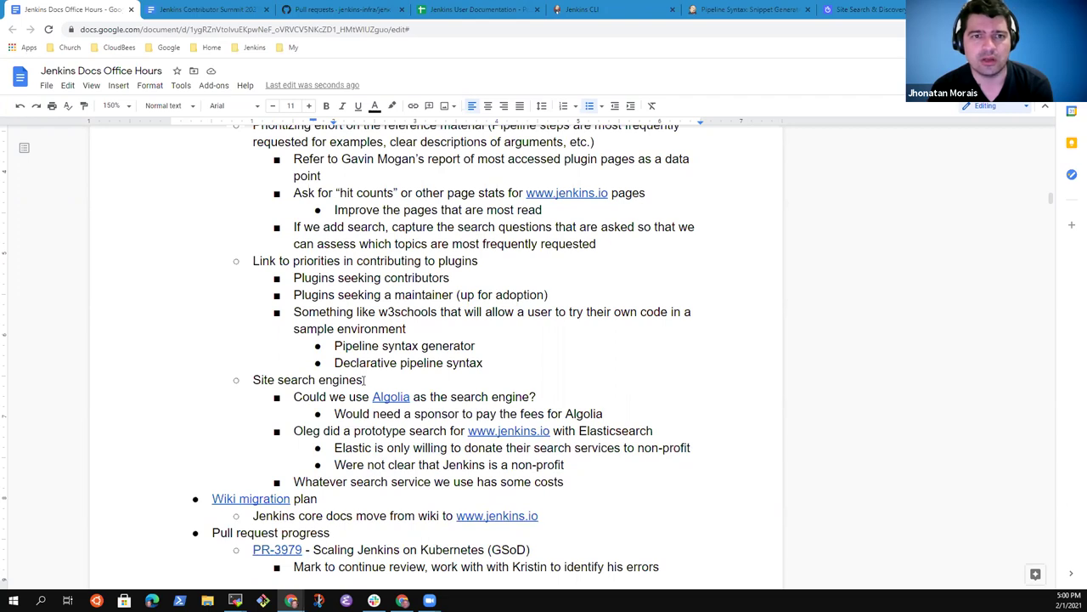
key("Return")
type("J")
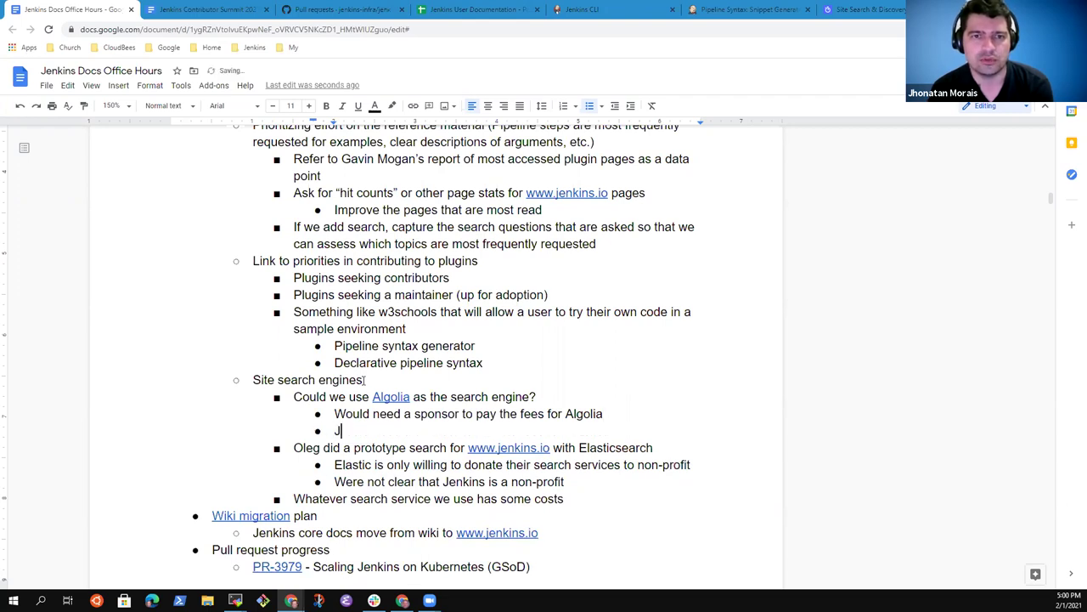
type("honathan is s")
type("eeing ")
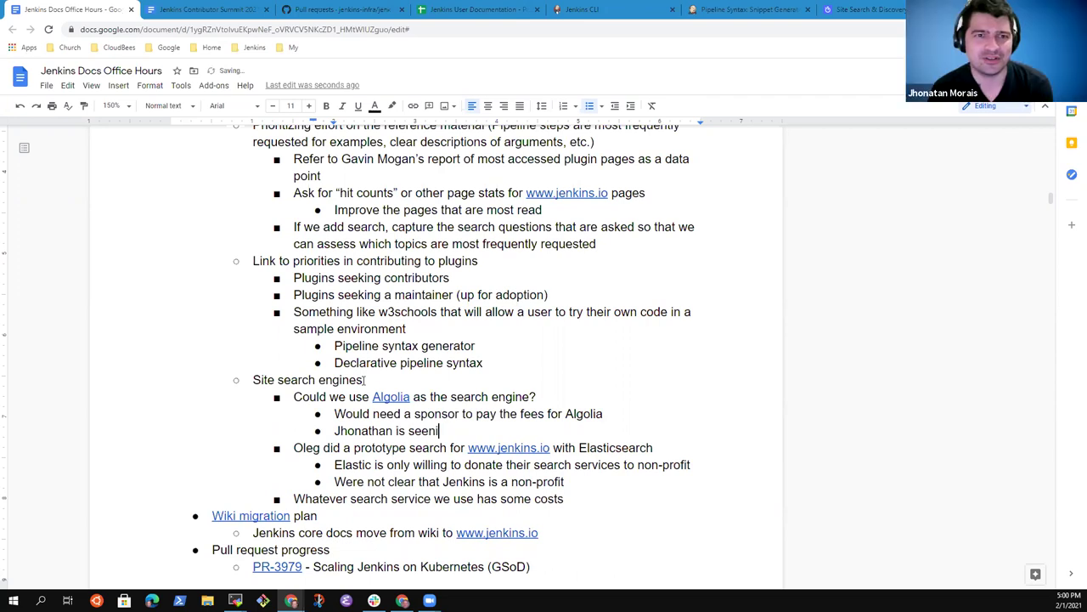
type("manny")
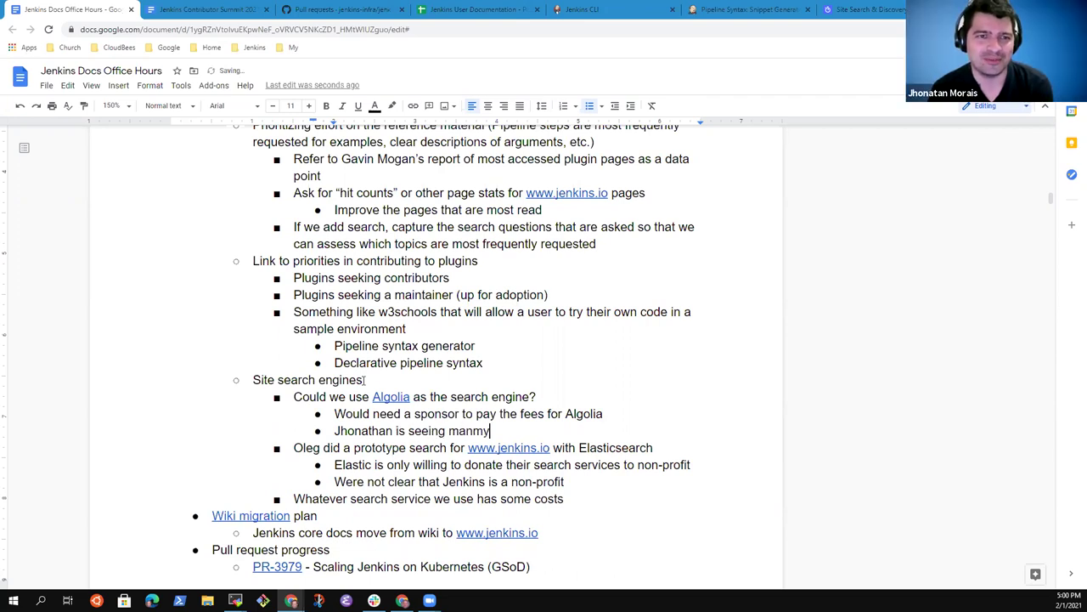
key("BackSpace")
key("BackSpace")
key("BackSpace")
type("ny other pro")
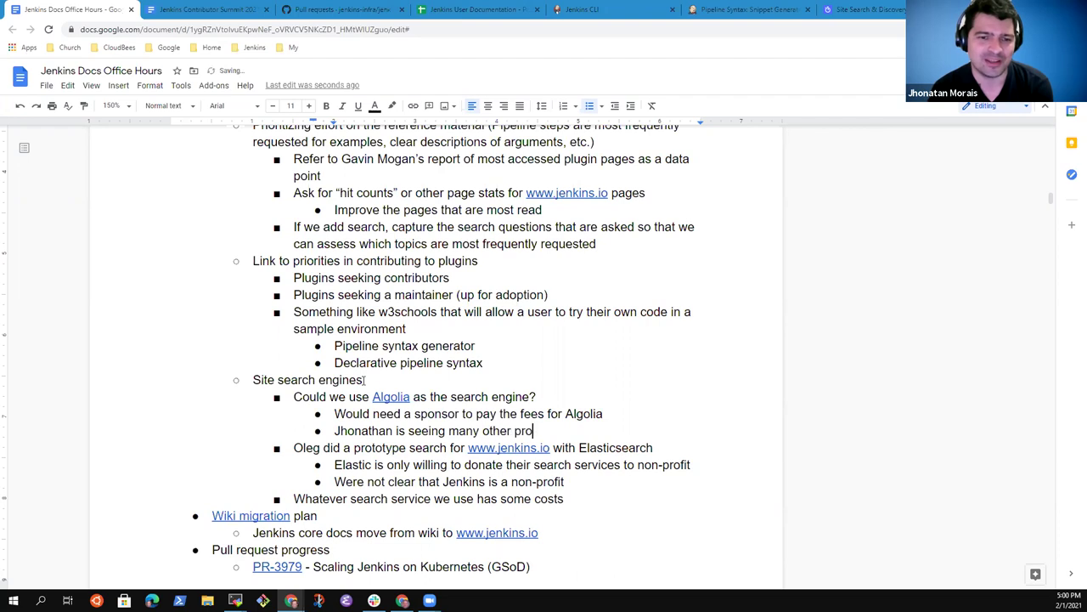
type("jects that use ")
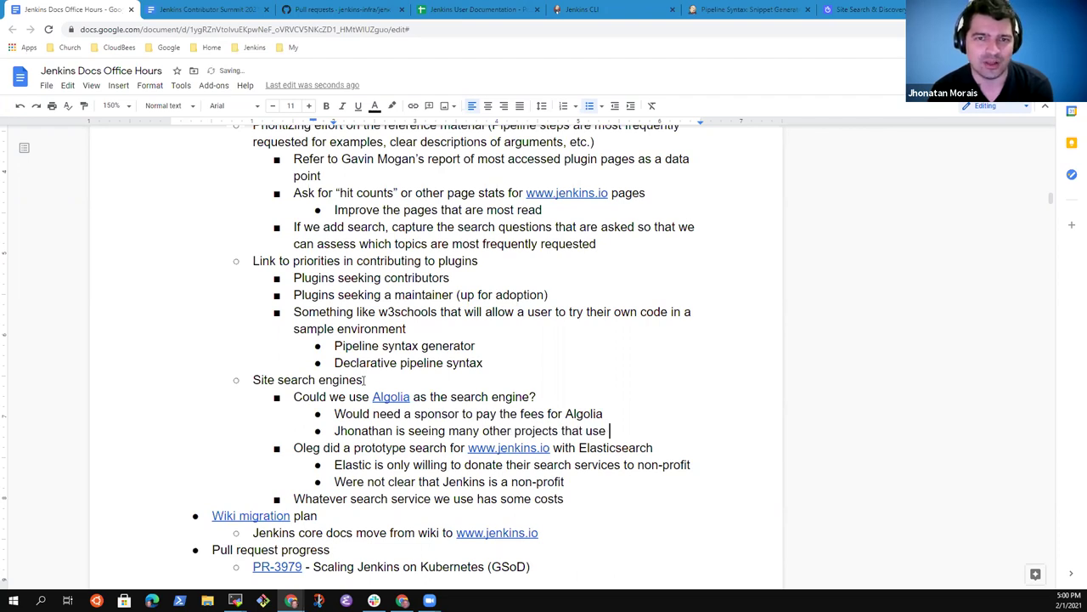
type("Algolia")
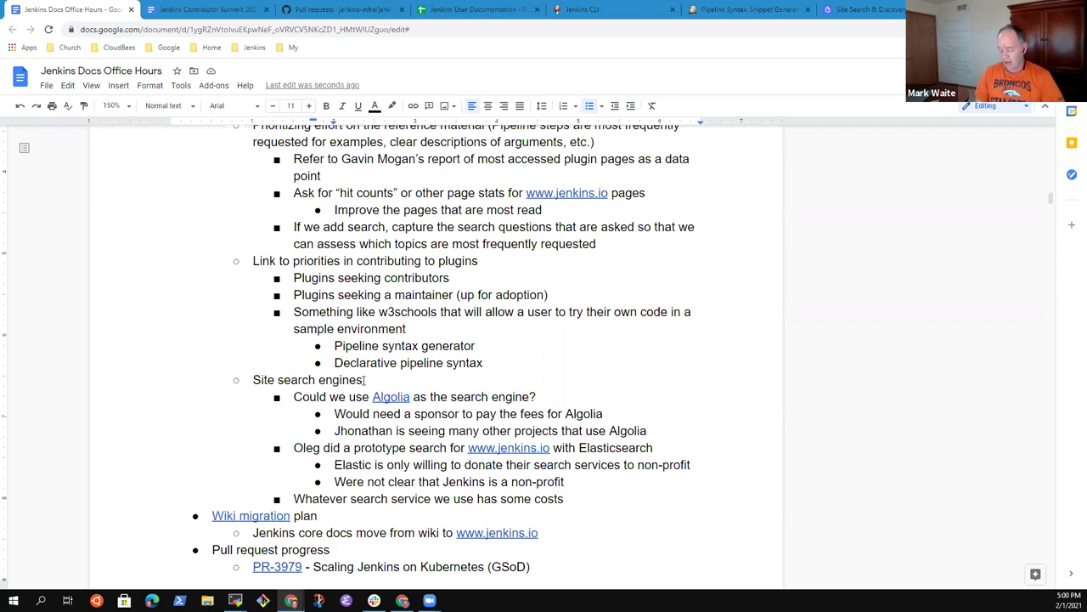
key("shift+Home")
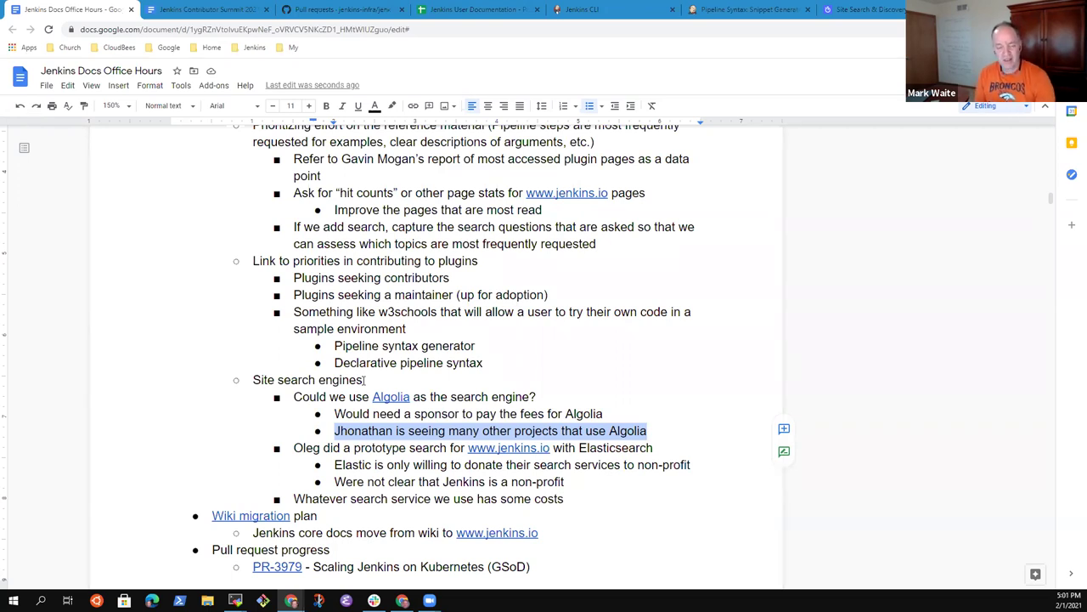
key("Up")
key("Up")
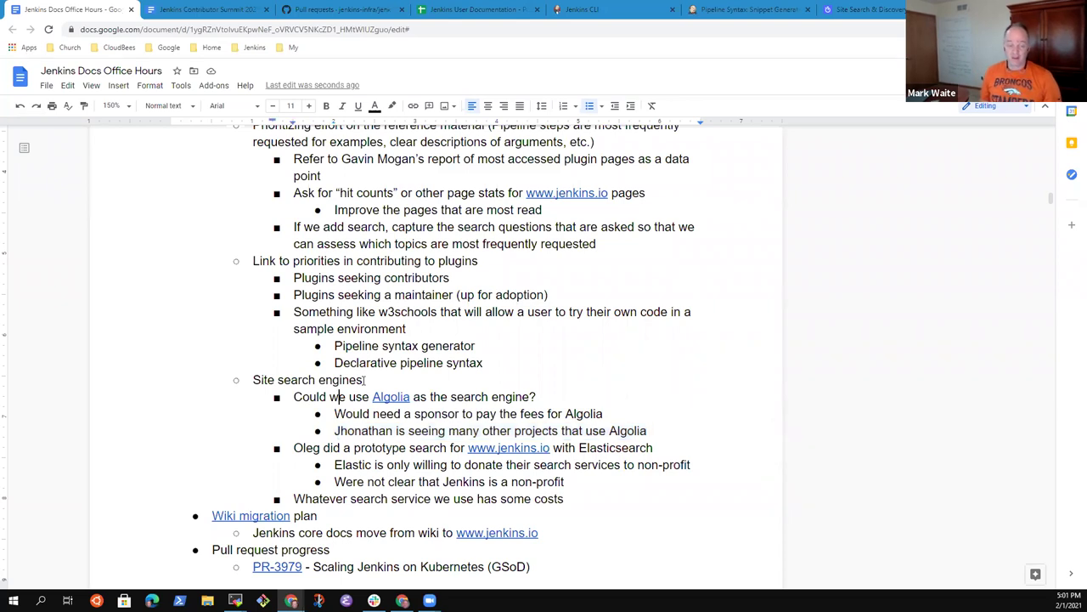
key("End")
key("Home")
key("shift+End")
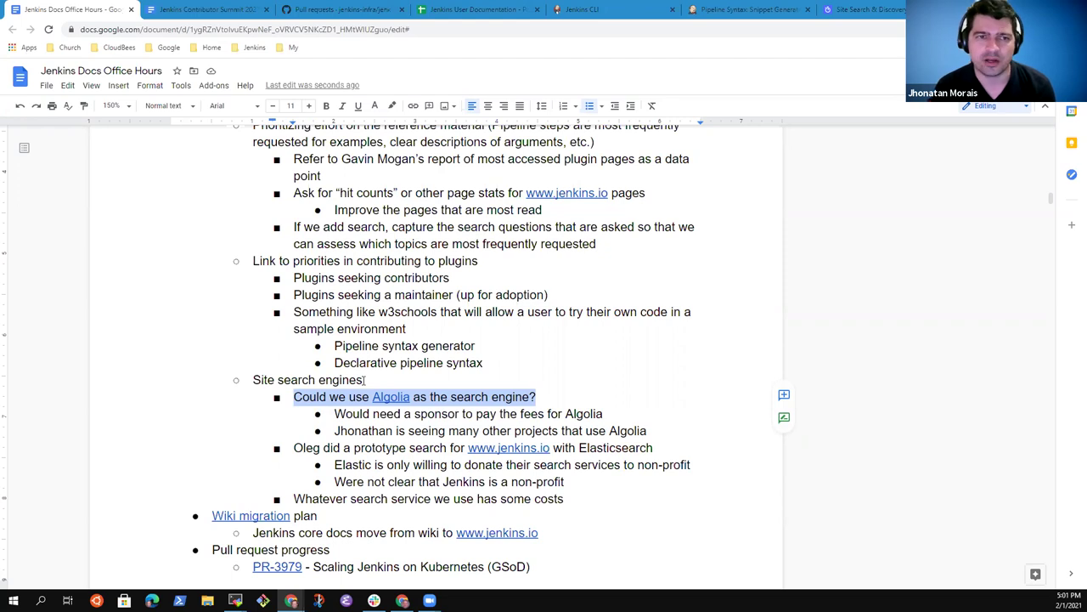
Reword the sponsor sub-bullet under “Site search engines” to read “Would need a sponsor to pay the Algolia fees”
key("Down")
double_click(584, 414)
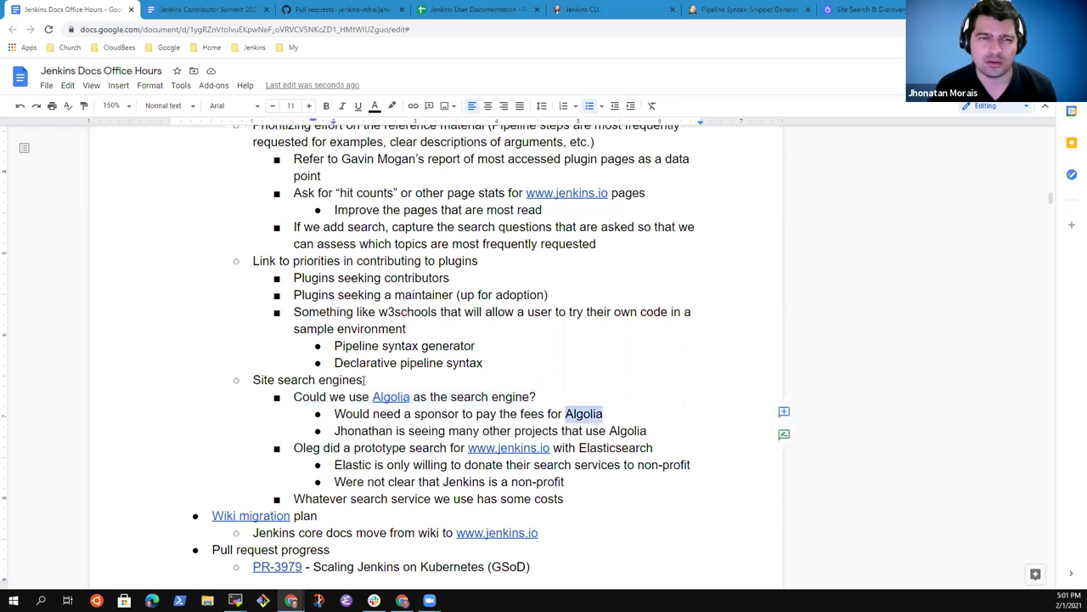
key("ctrl+x")
key("ctrl+Left")
key("ctrl+Left")
key("ctrl+v")
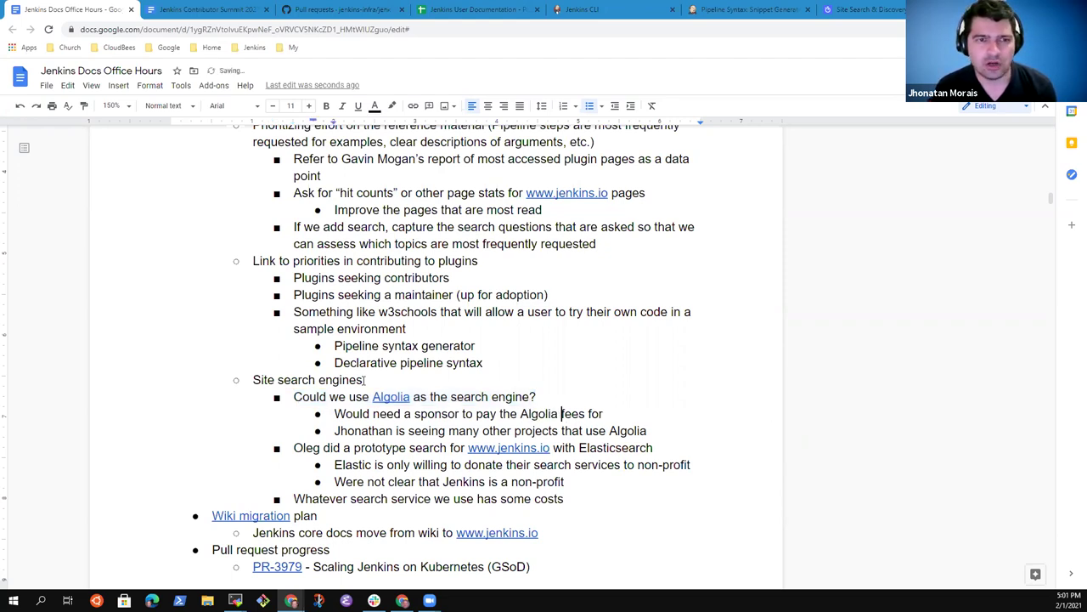
key("ctrl+Right")
key("ctrl+shift+Right")
key("BackSpace")
key("BackSpace")
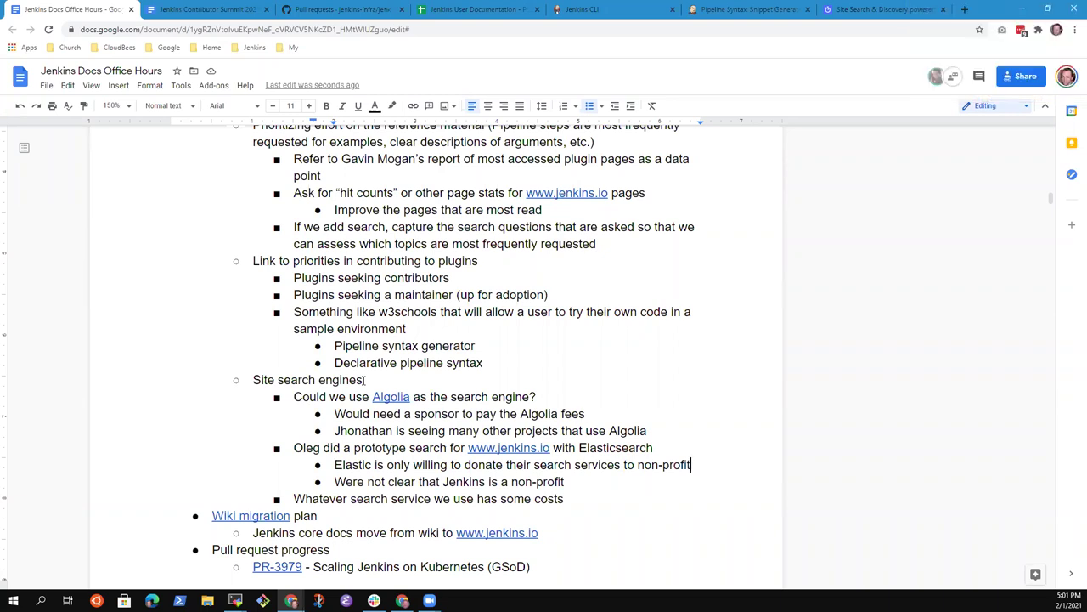
Append “, needs clarification” to the sub-bullet about Jenkins being a non-profit
key("shift+End")
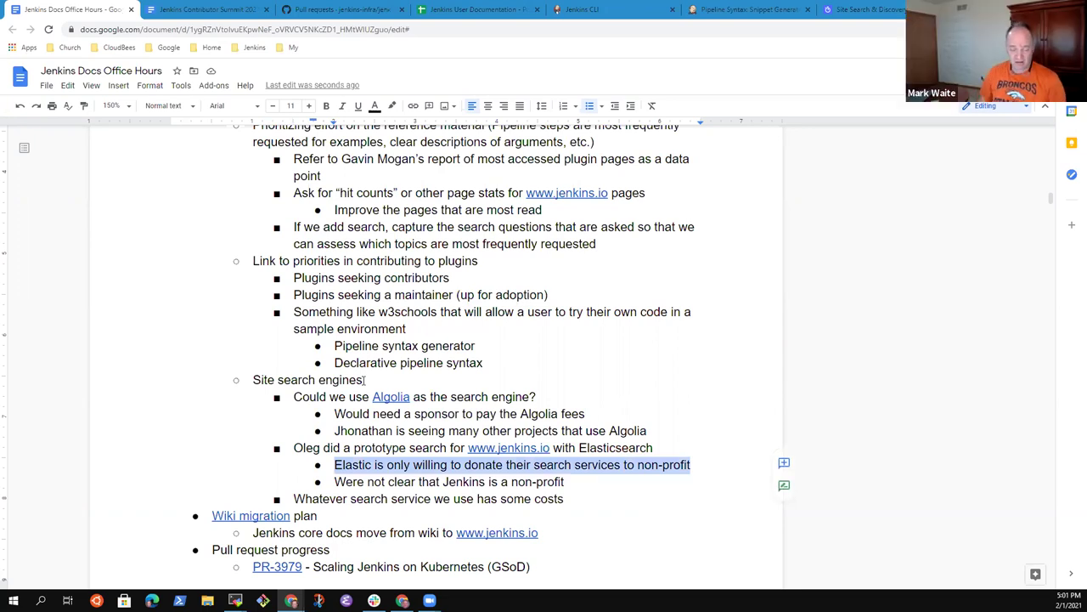
key("Down")
type(", needs clarification")
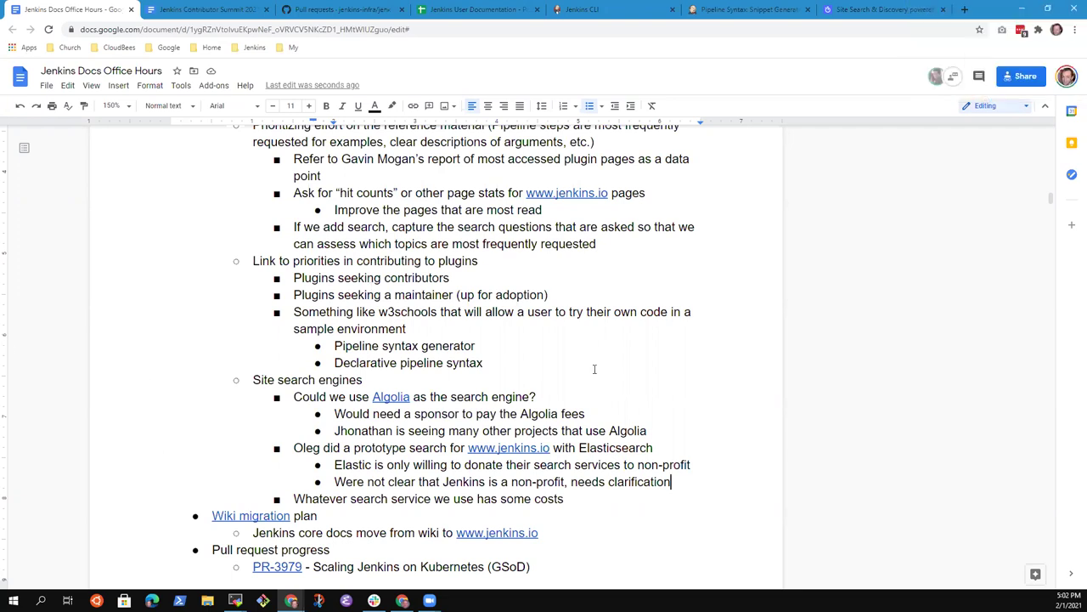
Add a sub-bullet below the non-profit note reading “Needs discussion with”, the contact's full name and “and the CD Foundation”
key("Up")
key("Home")
key("Up")
key("Down")
key("Down")
key("End")
key("Down")
key("Up")
key("Return")
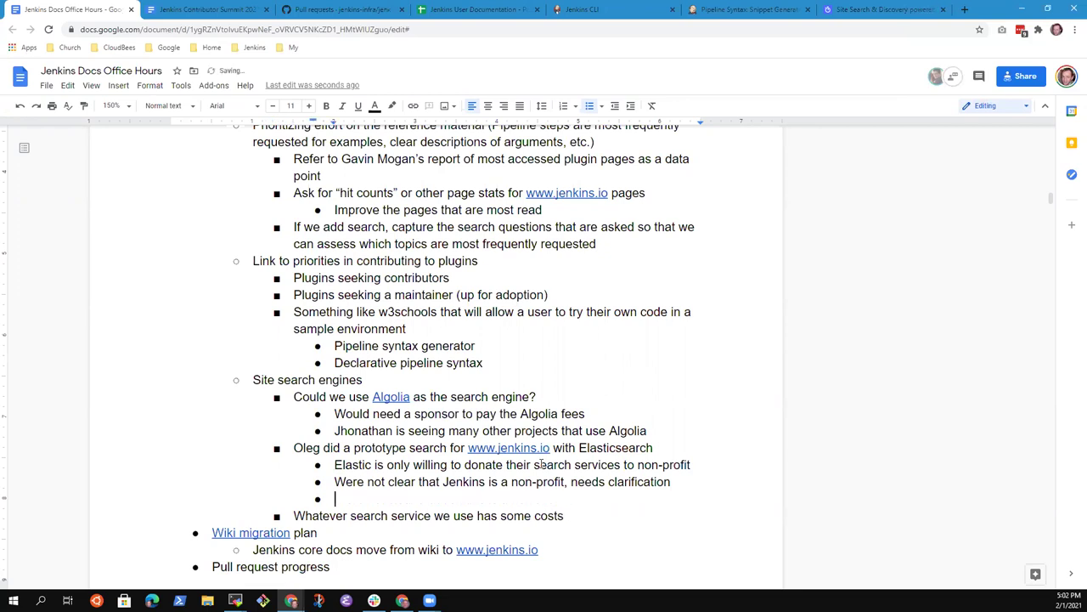
type("Needs discussion with ")
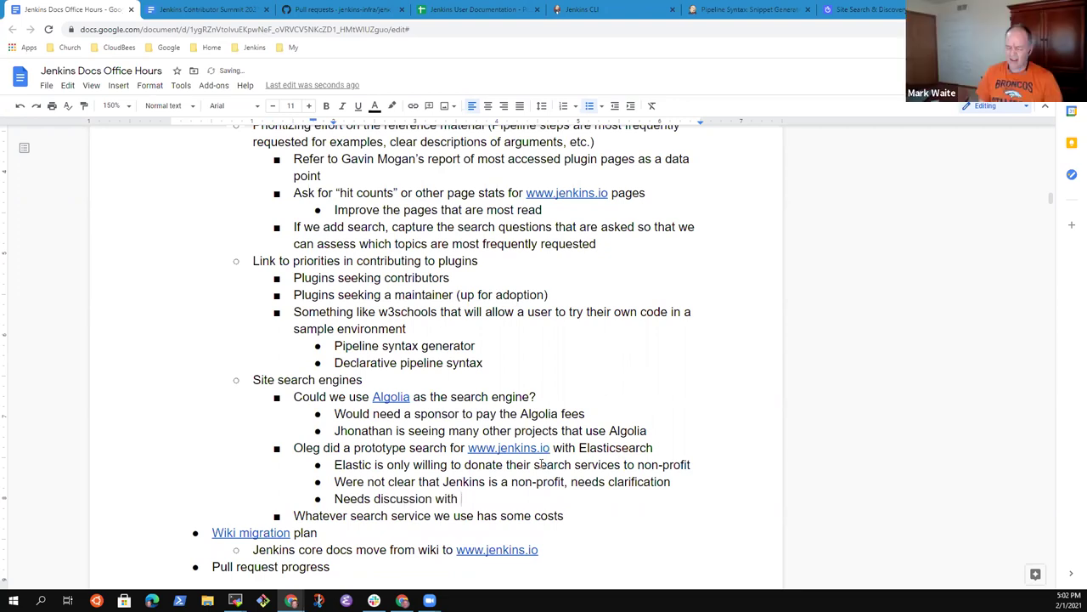
type("Tracy Miranda and the CD ")
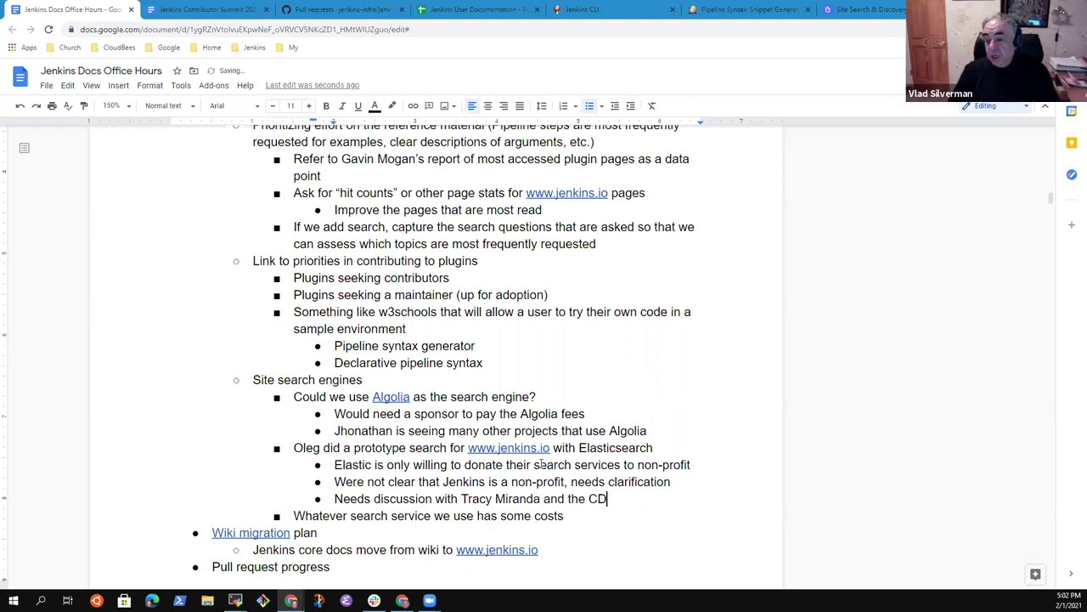
type("Foundation")
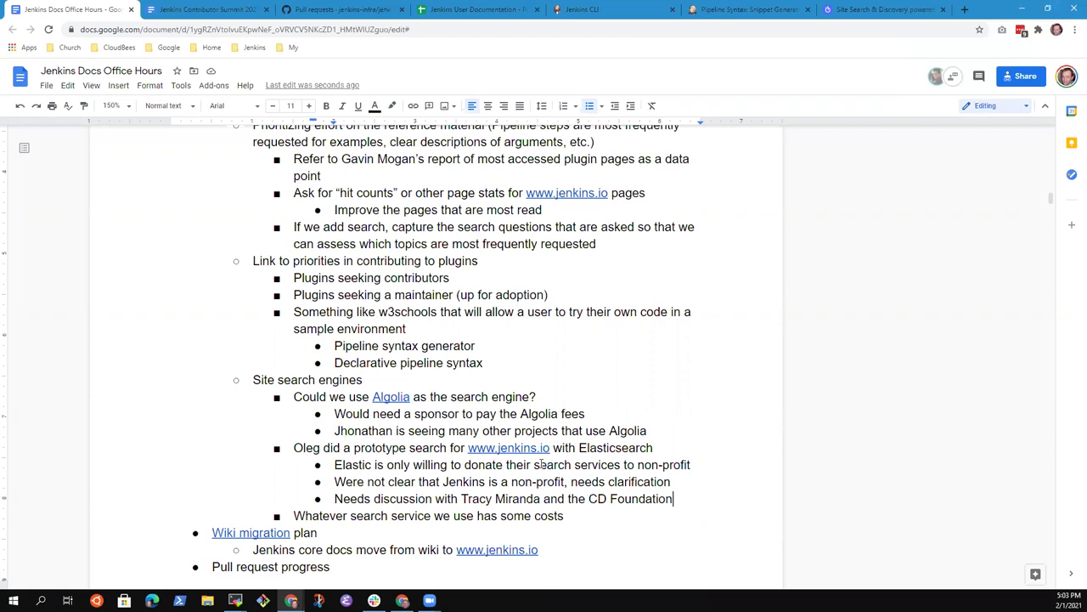
Review the “Site search engines” notes, highlighting the question about using Algolia as the search engine
key("Down")
key("Up")
key("Up")
key("Up")
key("Up")
key("Up")
key("Up")
key("Up")
key("Up")
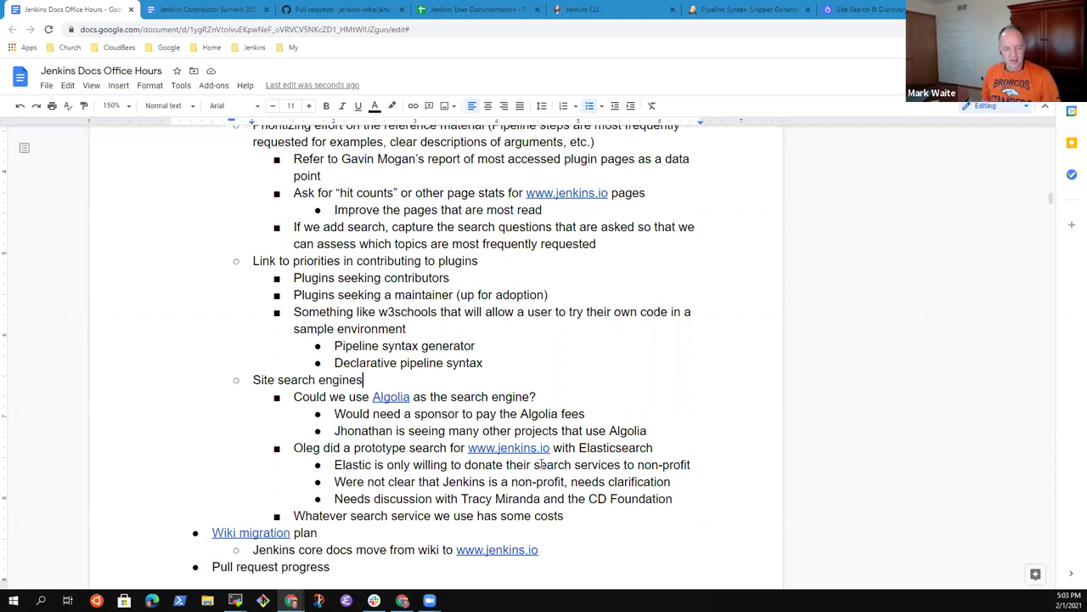
key("Down")
key("Home")
key("shift+End")
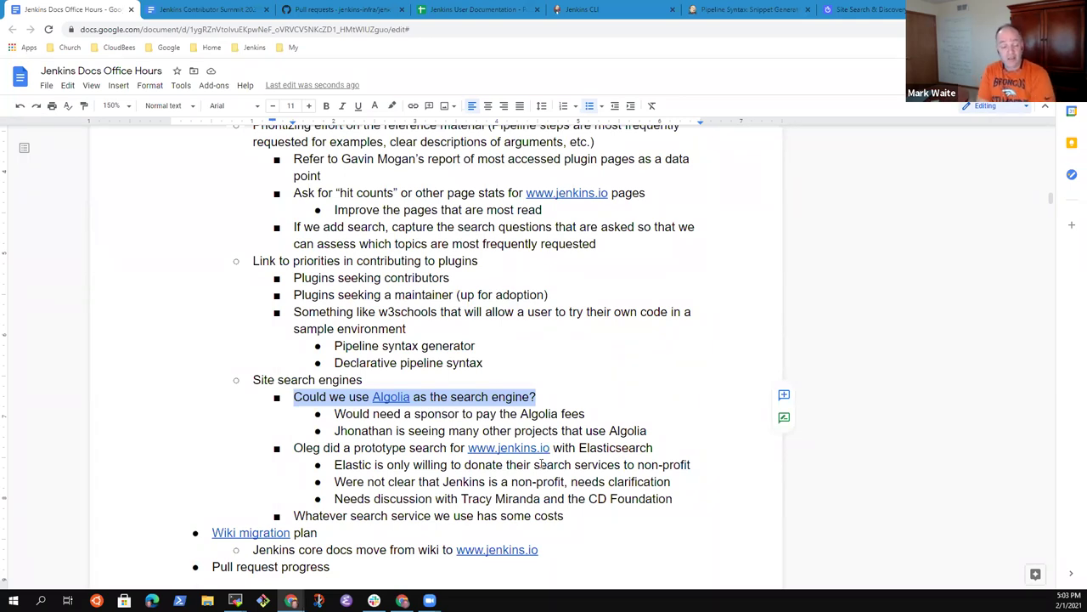
key("Down")
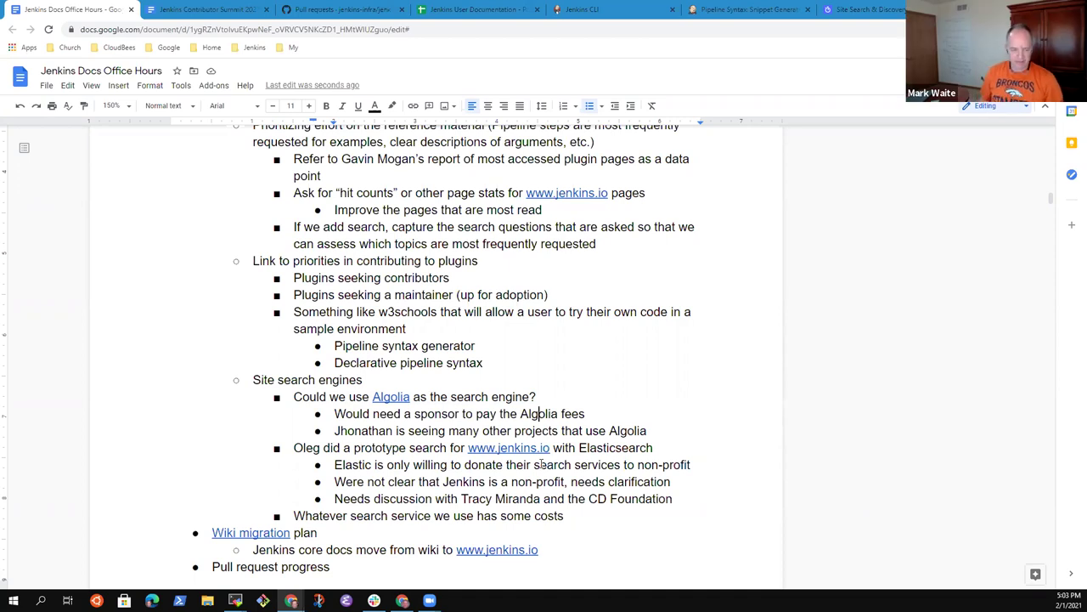
Add the bullet “Could use Google search but has other limitations and risks” above the note on search service costs
key("Down")
key("Down")
key("Down")
key("Down")
key("Down")
key("End")
key("Return")
key("shift+Tab")
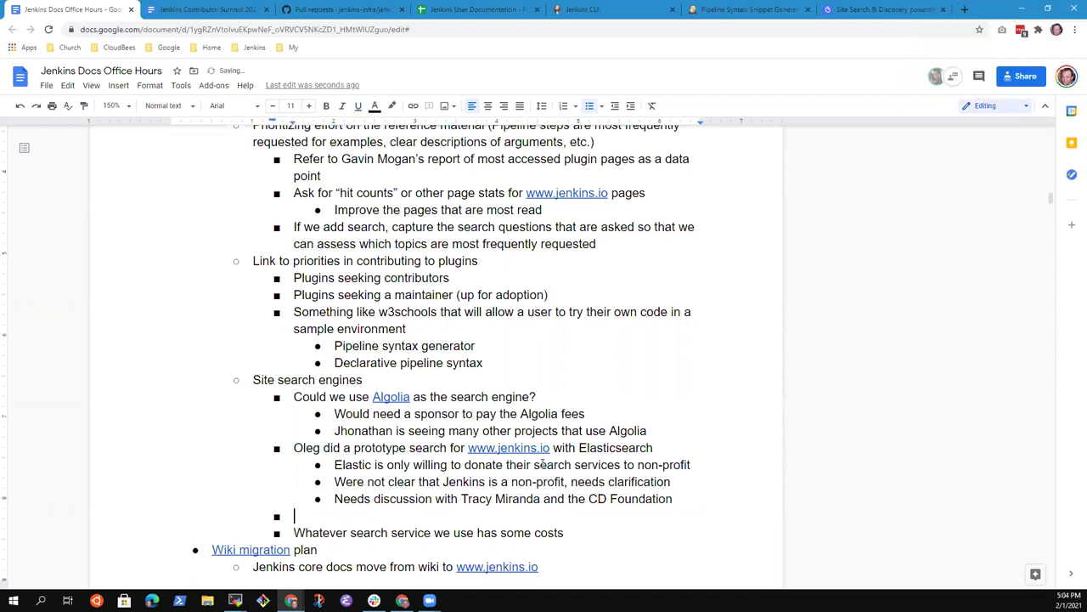
type("Could use Google search b")
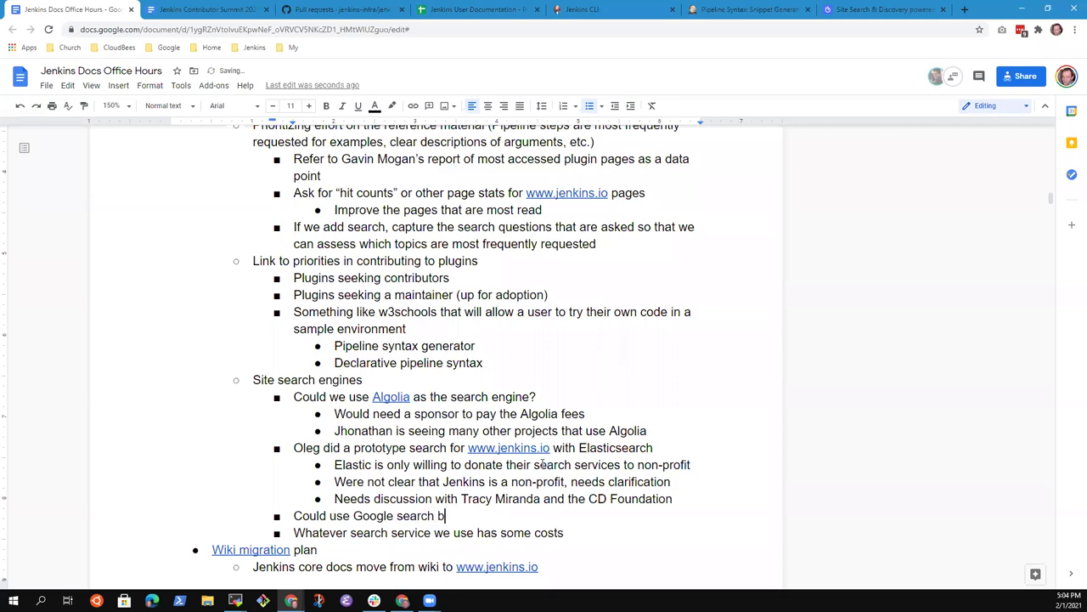
type("ut has other limitations")
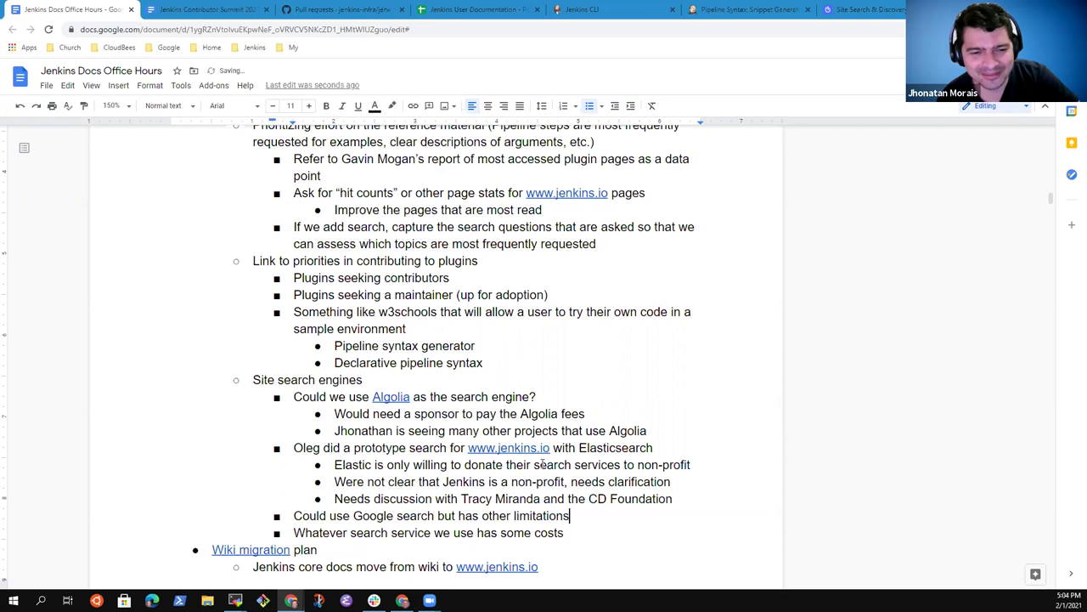
type(" and risks")
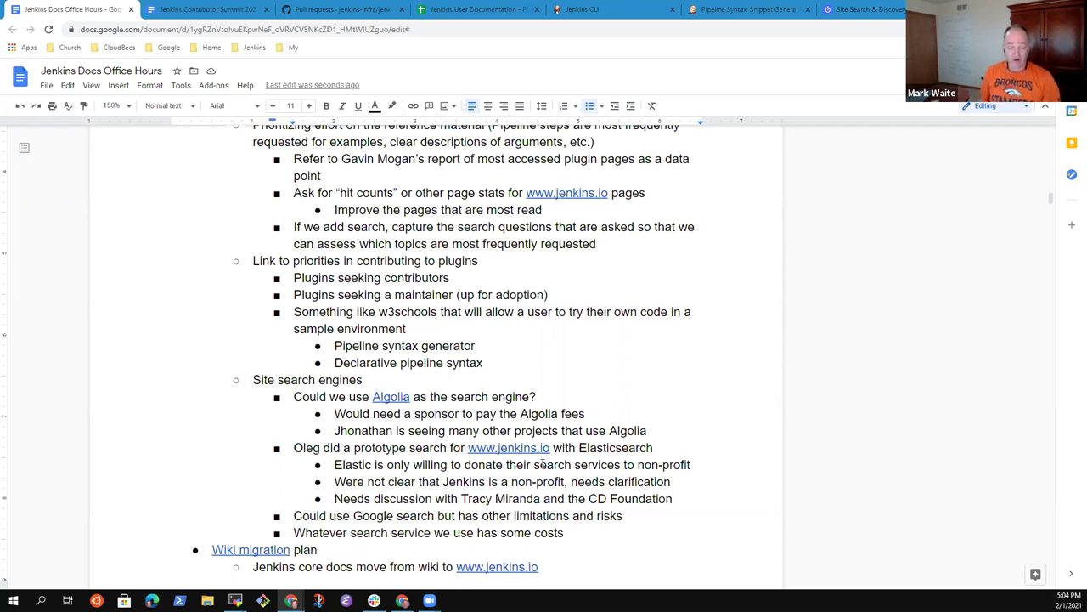
Review the remaining agenda items on the wiki migration plan and pull request progress below the search engine notes
key("Down")
scroll(542, 463, "down", 2)
key("Down")
key("Down")
key("Down")
key("Down")
key("Down")
key("Down")
key("Up")
key("Up")
key("Up")
key("Up")
key("Up")
key("Up")
key("Up")
key("Down")
key("Down")
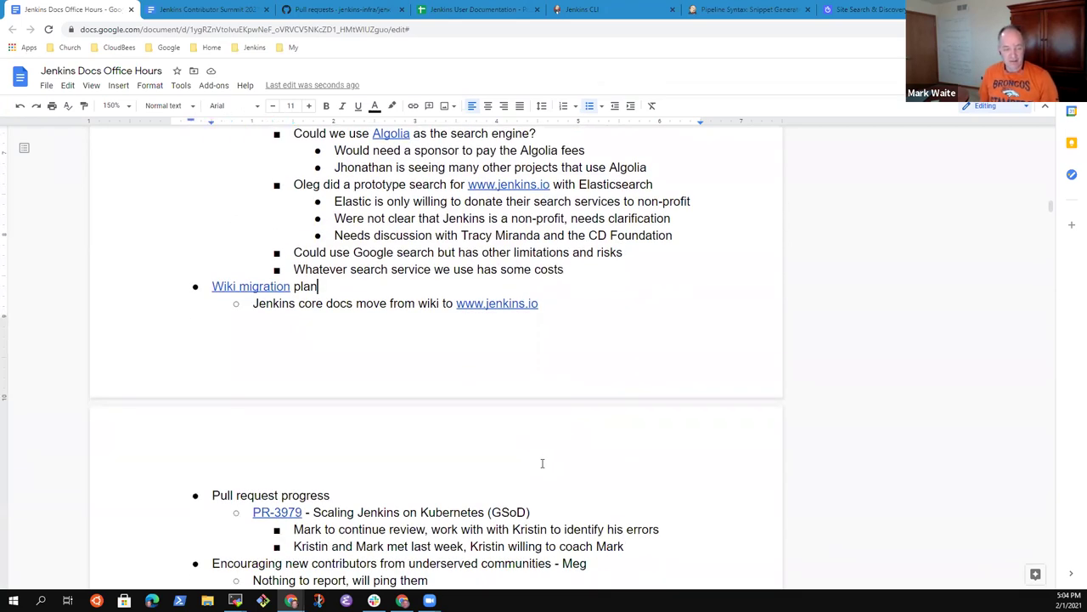
key("Home")
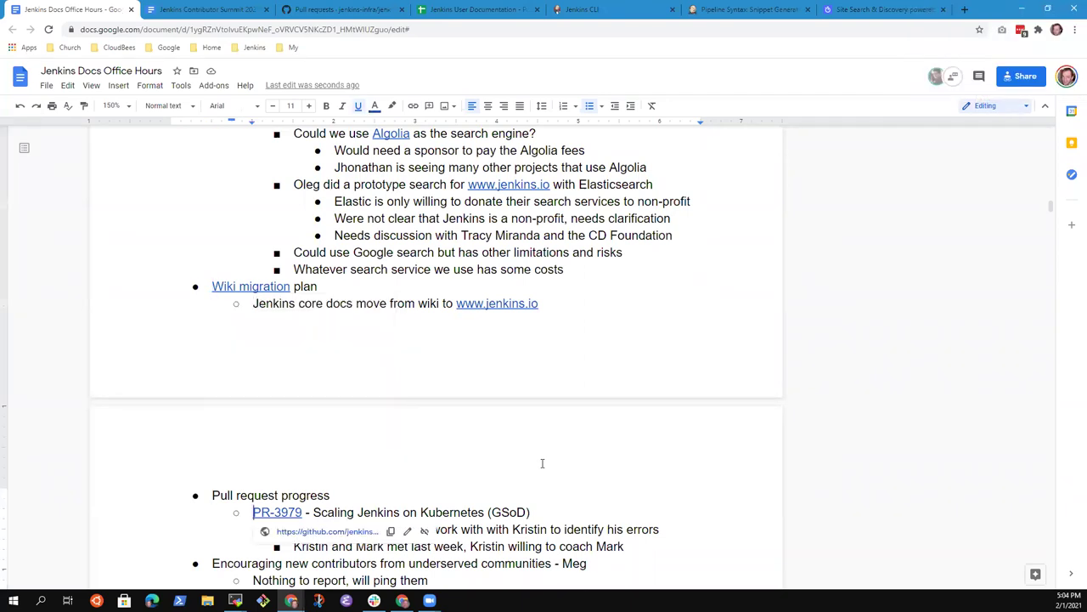
Add the sub-bullet “Feb 23 - 25” directly under the “Jenkins Contributor Summit” agenda item
key("Up")
key("Up")
key("Up")
key("Up")
key("Up")
key("Up")
key("Up")
key("Up")
key("Up")
key("Up")
key("Up")
key("Up")
key("Up")
key("Up")
key("Up")
key("Up")
key("Up")
key("Up")
key("Up")
key("Up")
key("Up")
key("Up")
key("Up")
key("Up")
key("Up")
key("Up")
key("Up")
key("Up")
key("Up")
key("Up")
key("Up")
key("Up")
key("Up")
key("Up")
key("Up")
key("Up")
key("Up")
key("Up")
key("Up")
key("Up")
left_click(438, 239)
key("Return")
key("Tab")
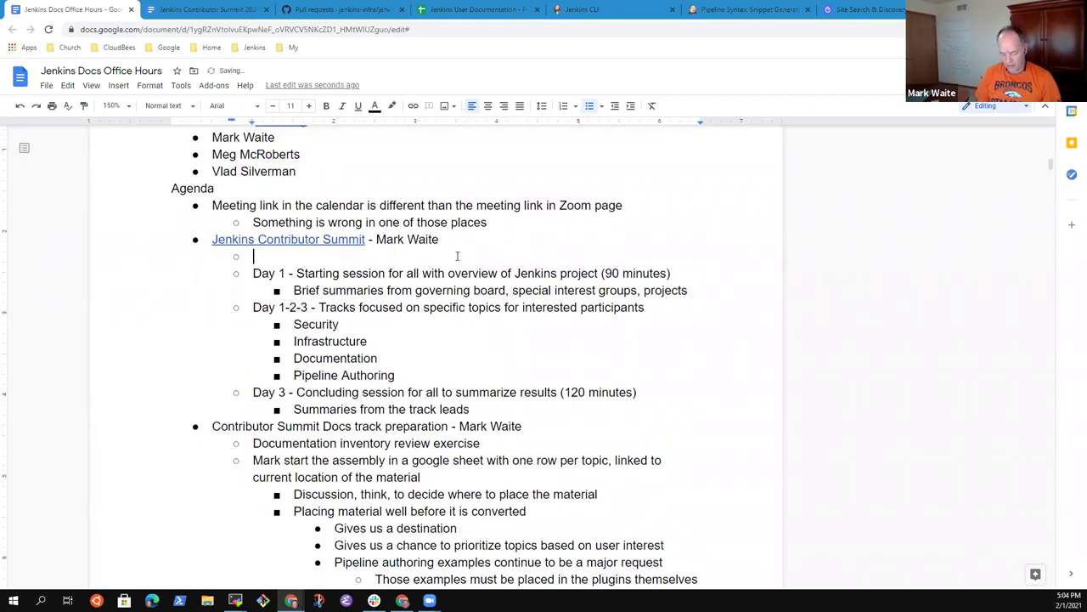
type("Feb 23 0-")
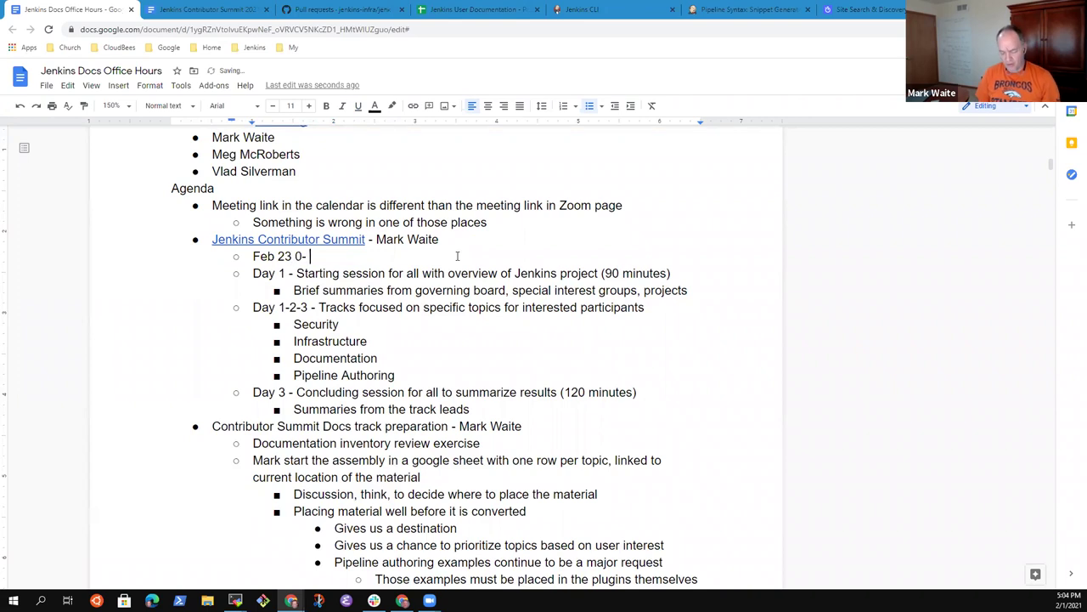
key("BackSpace")
key("BackSpace")
key("BackSpace")
type("- 25")
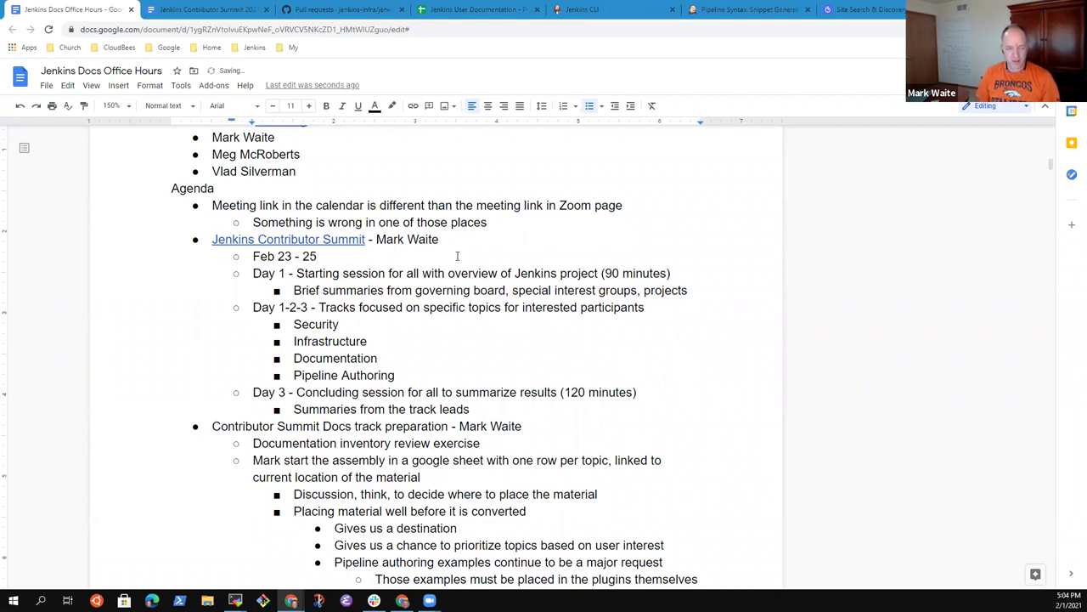
Add the sub-bullet “15:00 UTC” below the brief summaries note of the Day 1 starting session
key("Down")
key("Down")
key("End")
key("Return")
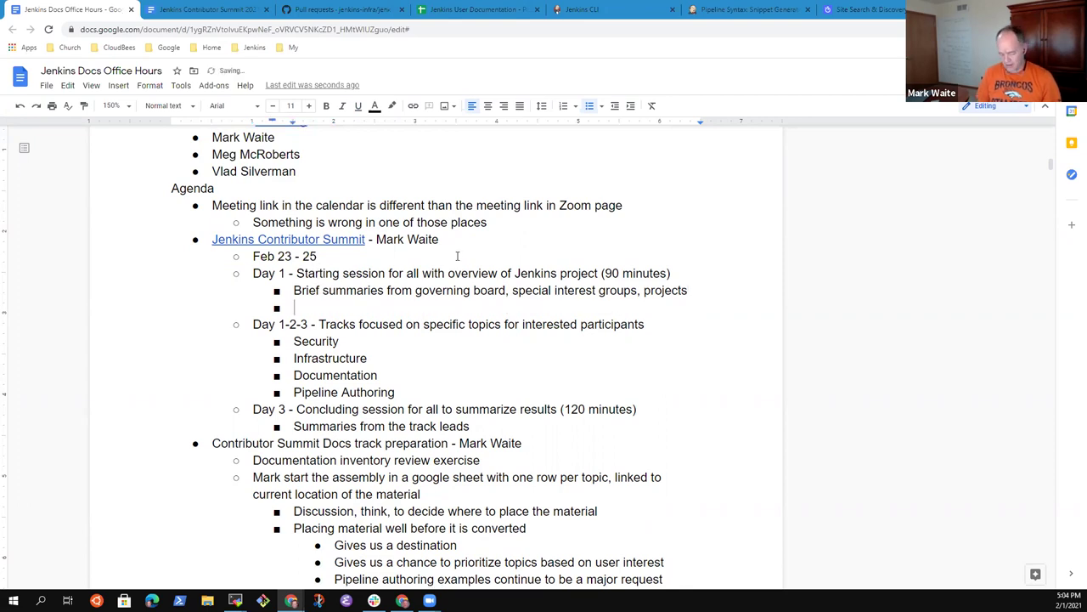
type("13")
key("BackSpace")
key("BackSpace")
type("15:00 ")
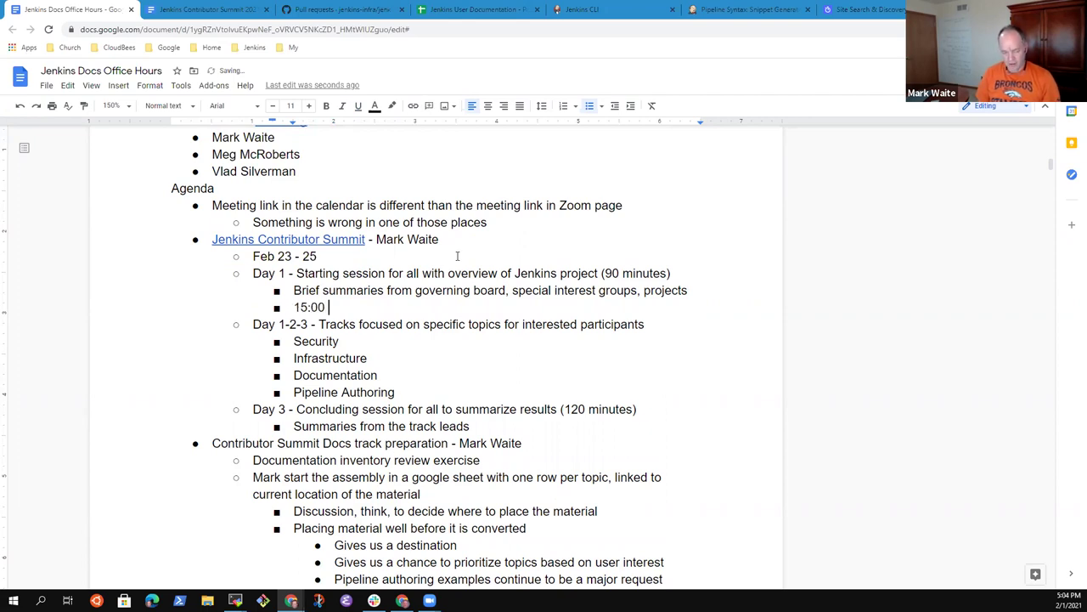
type("UTC")
key("shift+Home")
key("End")
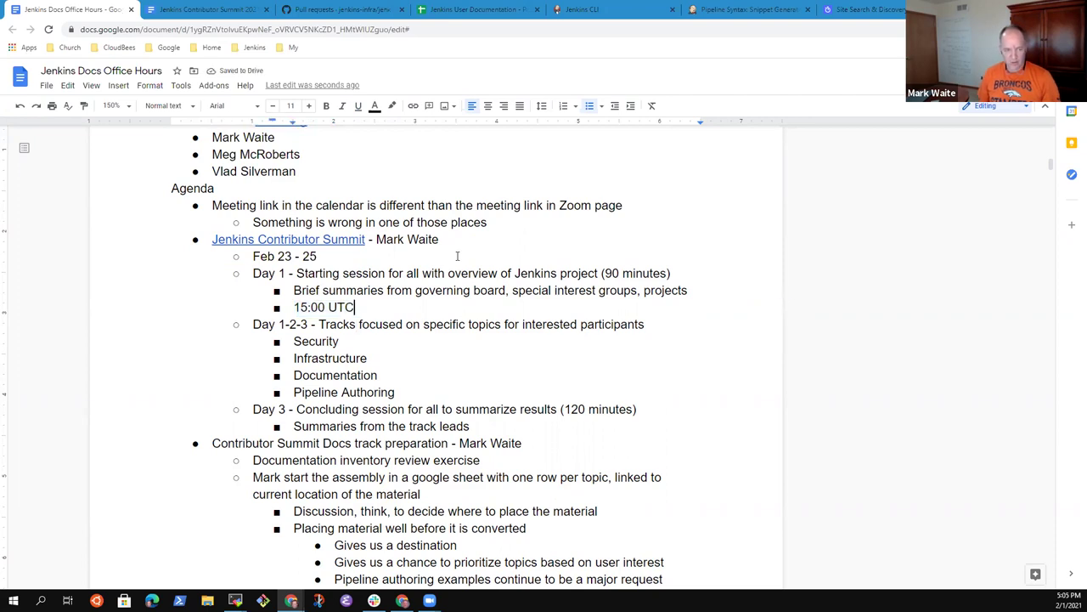
Copy the Day 1 “15:00 UTC” text into a new first sub-bullet under the Day 3 concluding session
key("shift+Home")
key("ctrl+c")
key("Down")
key("Down")
key("Down")
key("Down")
key("Down")
key("Down")
key("Down")
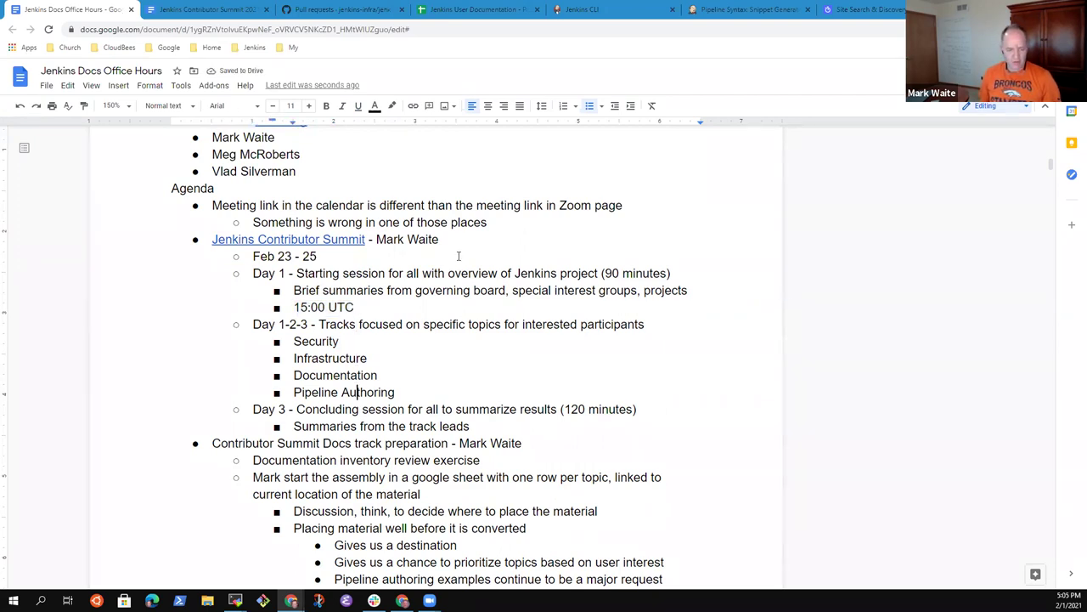
key("Home")
key("Return")
key("Up")
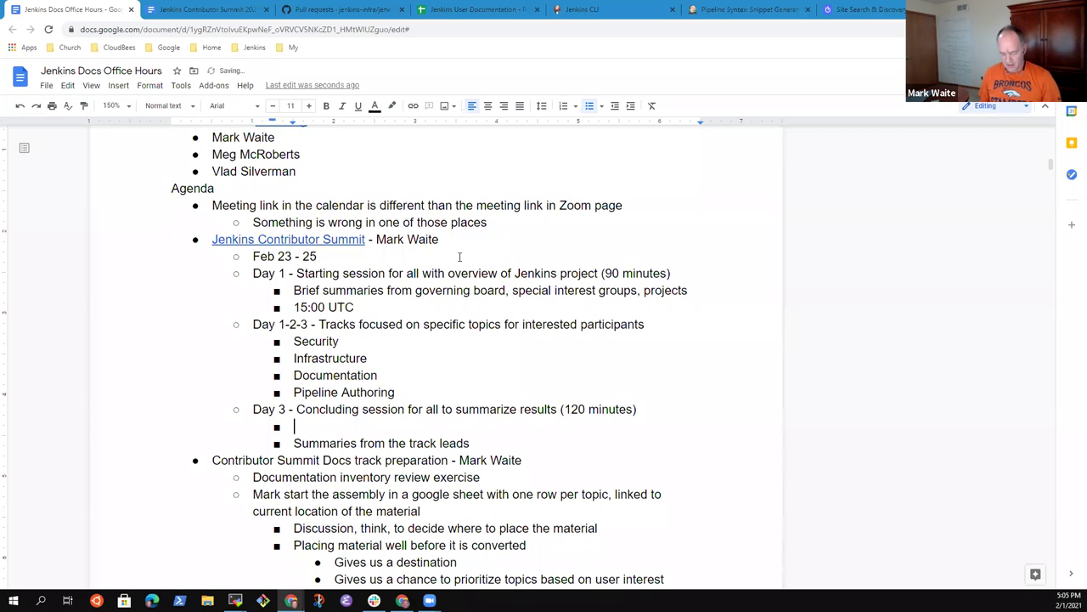
key("ctrl+v")
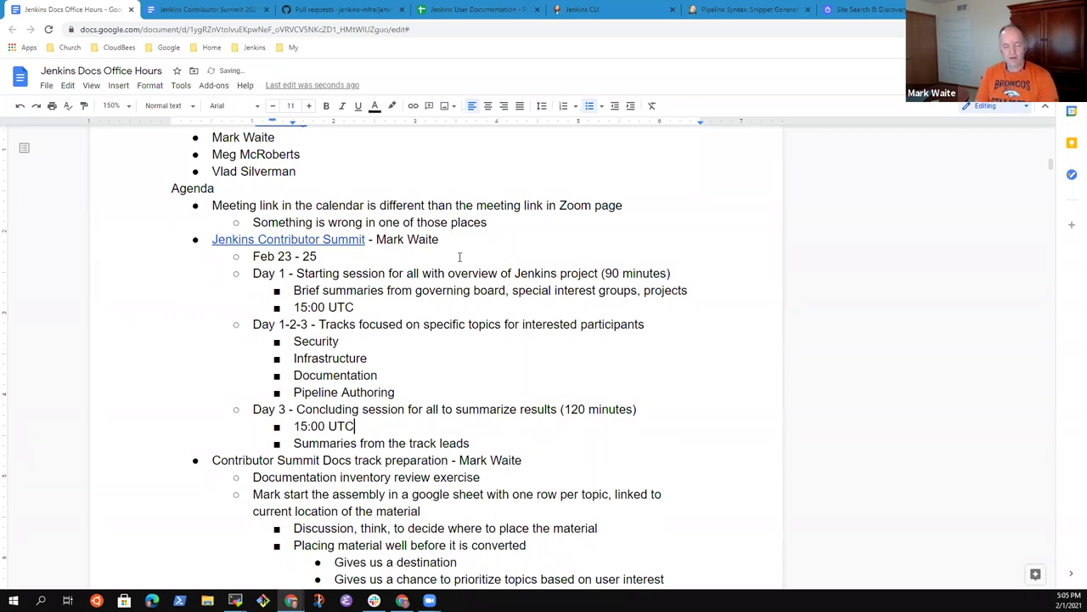
Highlight the “Day 1-2-3” tracks bullet together with its topics from Security to Pipeline Authoring
key("Up")
key("Up")
key("Up")
key("Up")
key("Up")
key("Up")
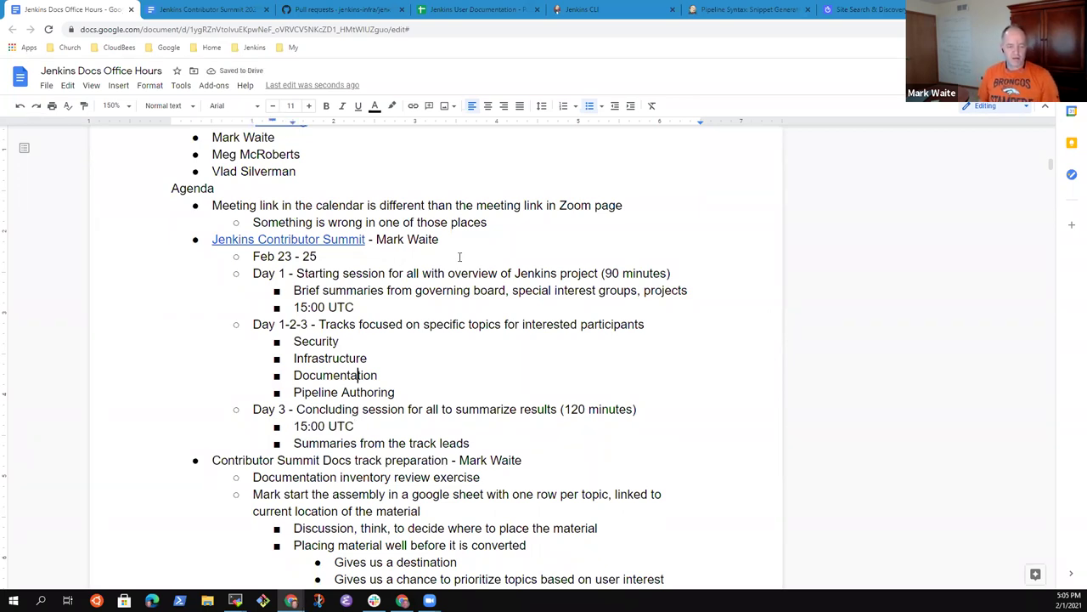
key("Home")
key("shift+Down")
key("shift+Down")
key("shift+Down")
key("shift+Down")
key("shift+Down")
key("shift+Down")
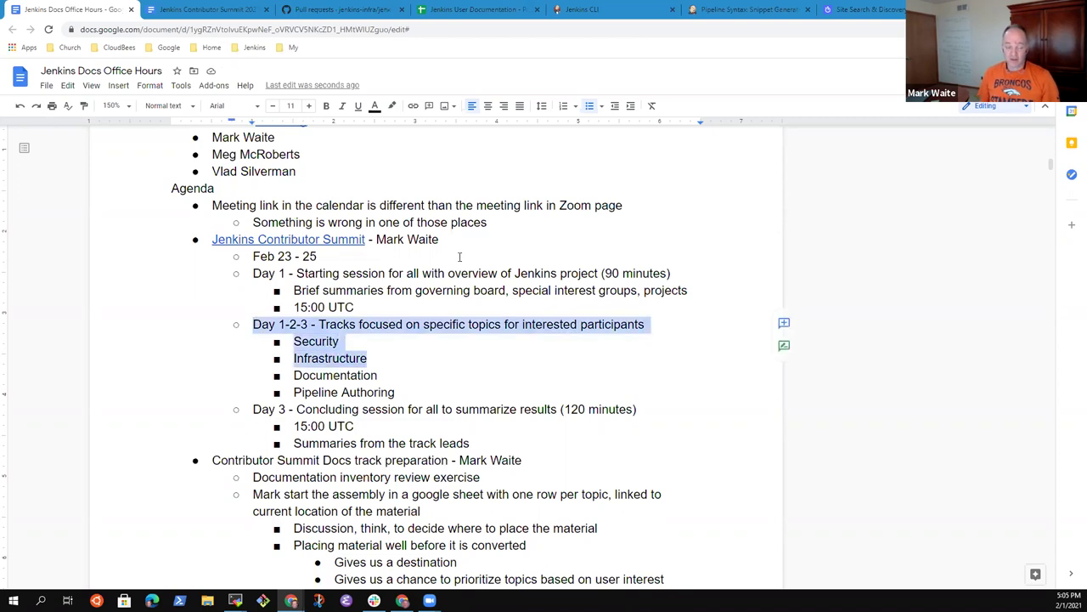
key("shift+Up")
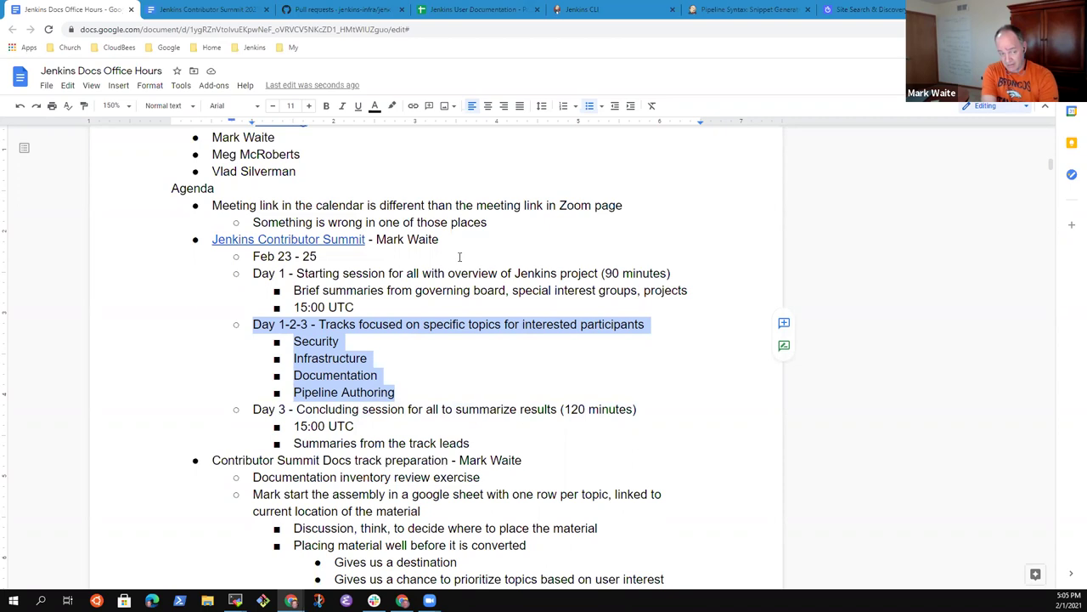
Reselect the “Day 1-2-3” tracks block through “Pipeline Authoring”, and clear the selection with the cursor at the start of the tracks bullet
key("Up")
key("Up")
key("Up")
key("Down")
key("Down")
key("Down")
key("Down")
key("Up")
key("shift+Down")
key("shift+Down")
key("shift+Down")
key("shift+Down")
key("shift+Down")
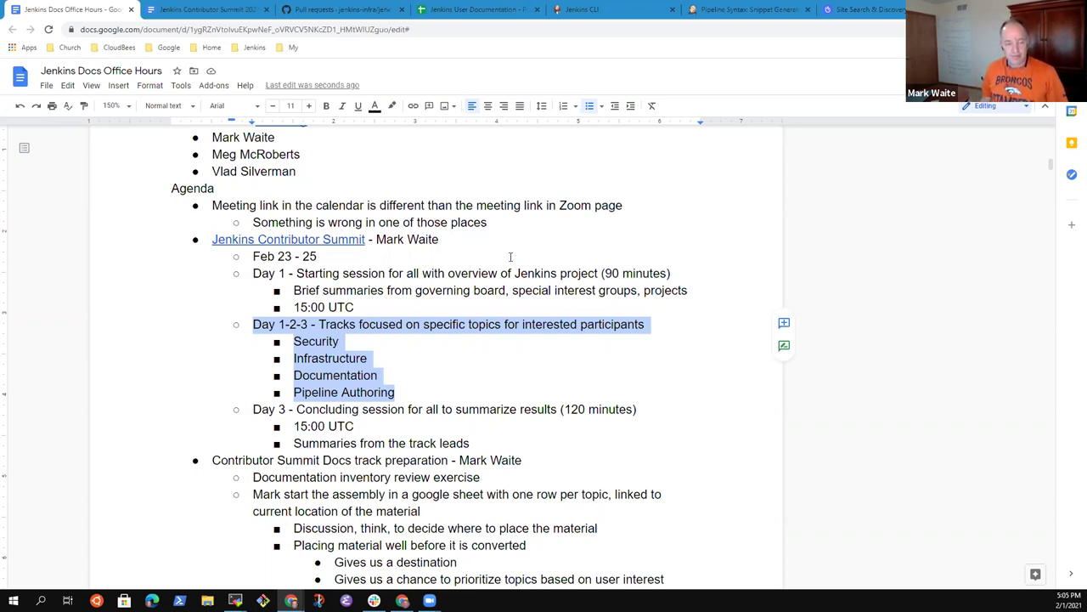
key("Right")
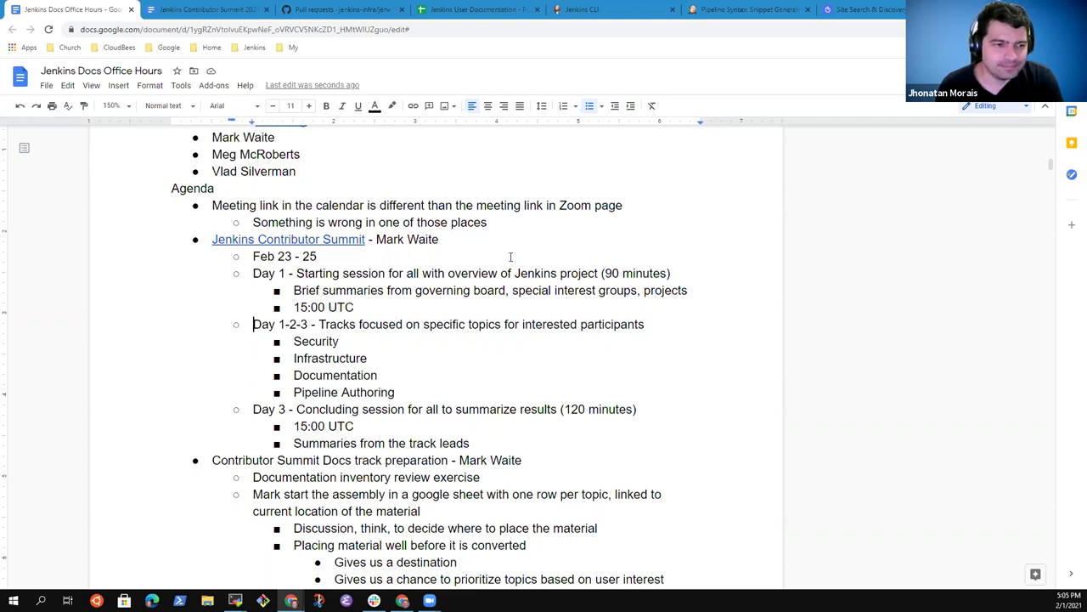
key("Home")
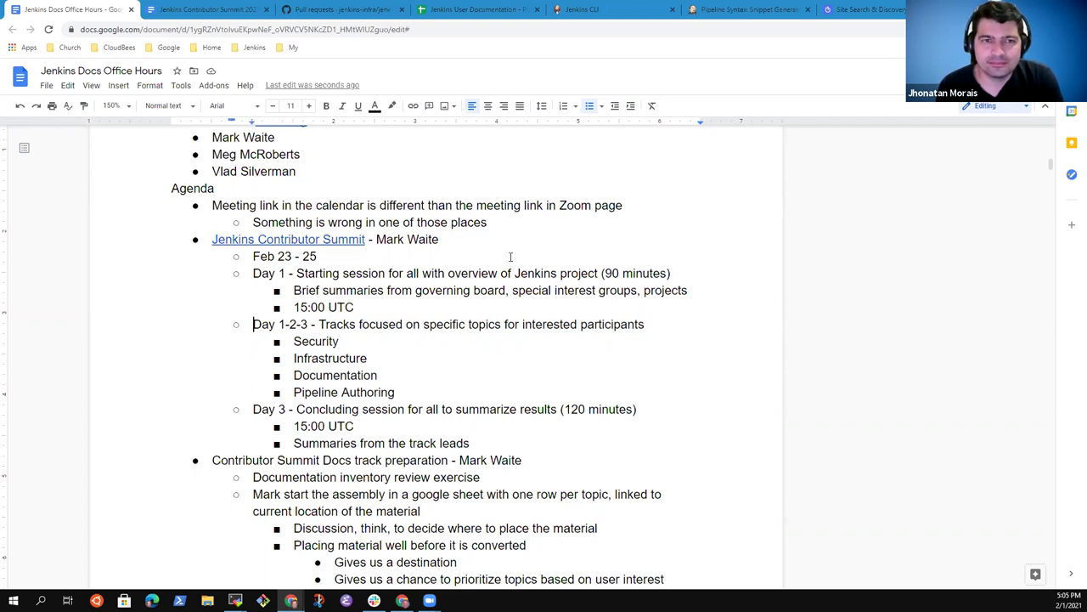